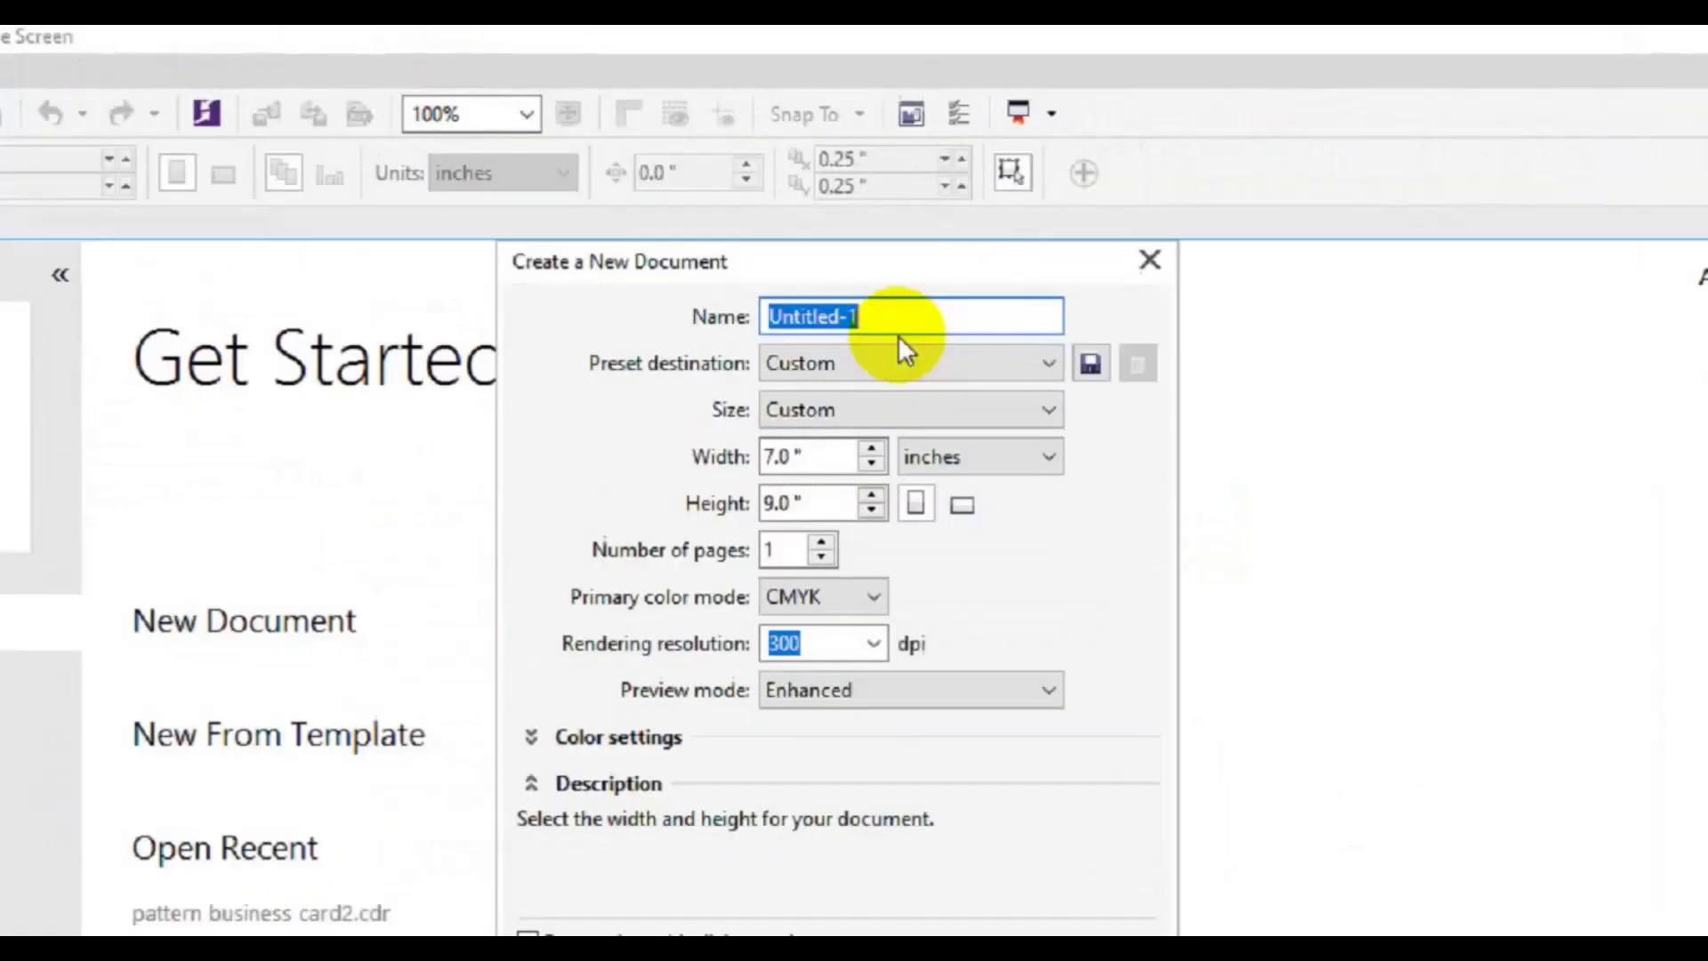
- Create a new document named Poster Design, 7 inches wide and 10.5 inches high
type("Poster Design")
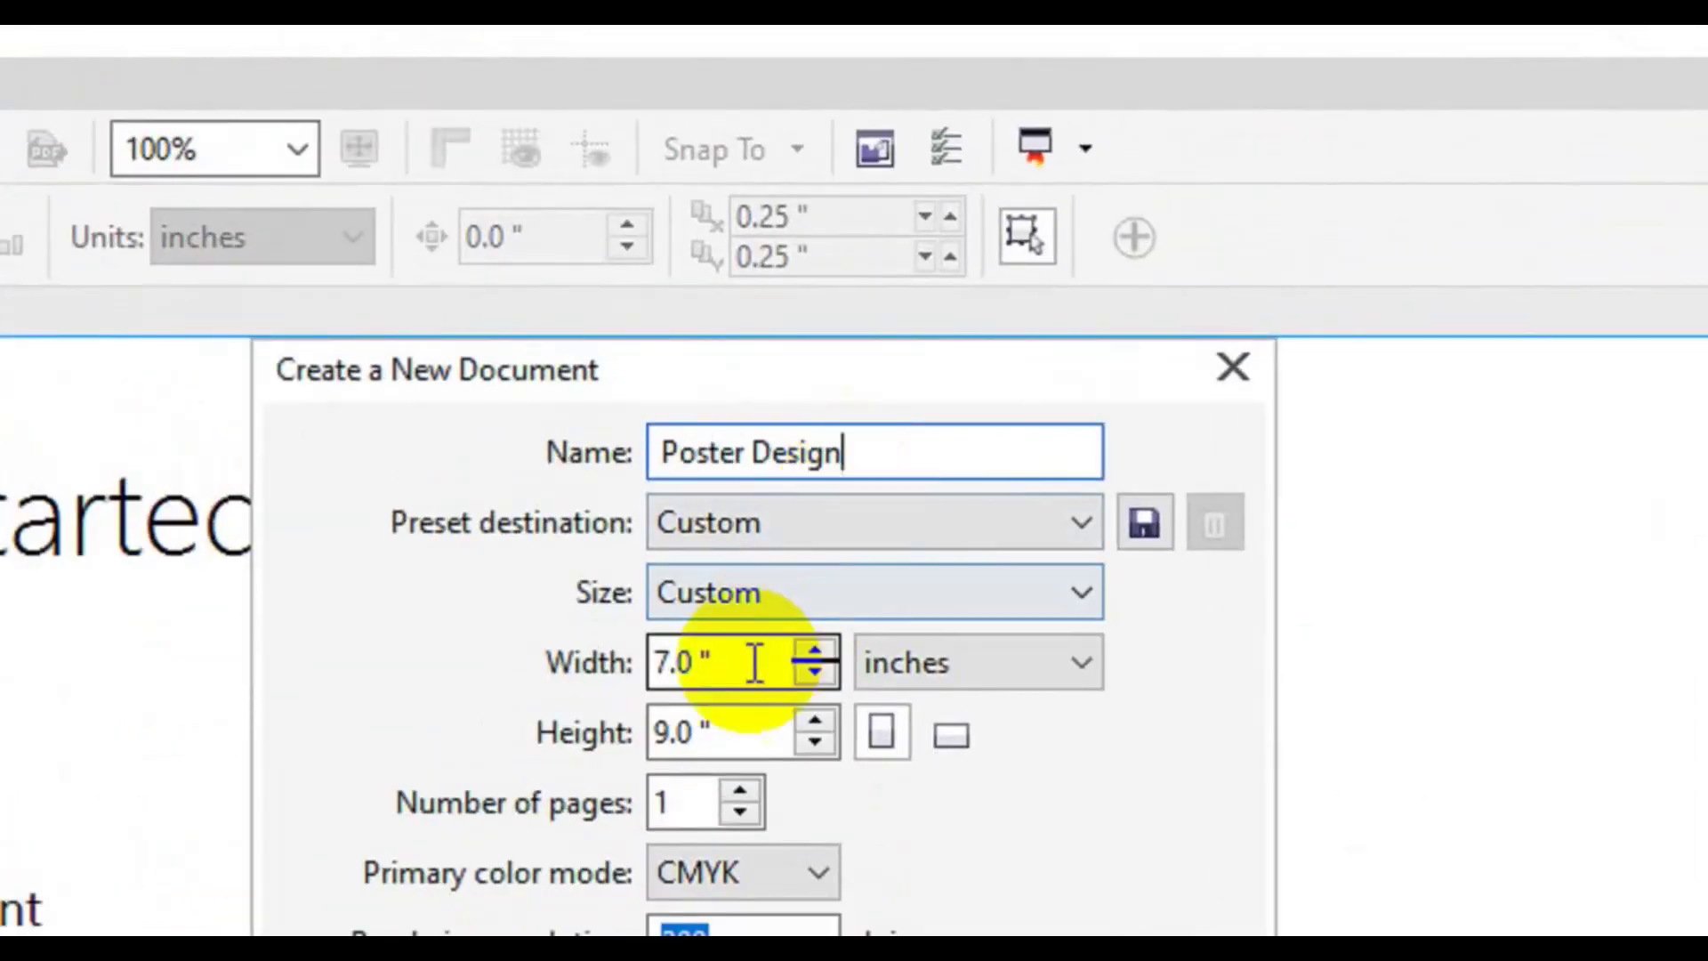
left_click_drag(755, 660, 595, 681)
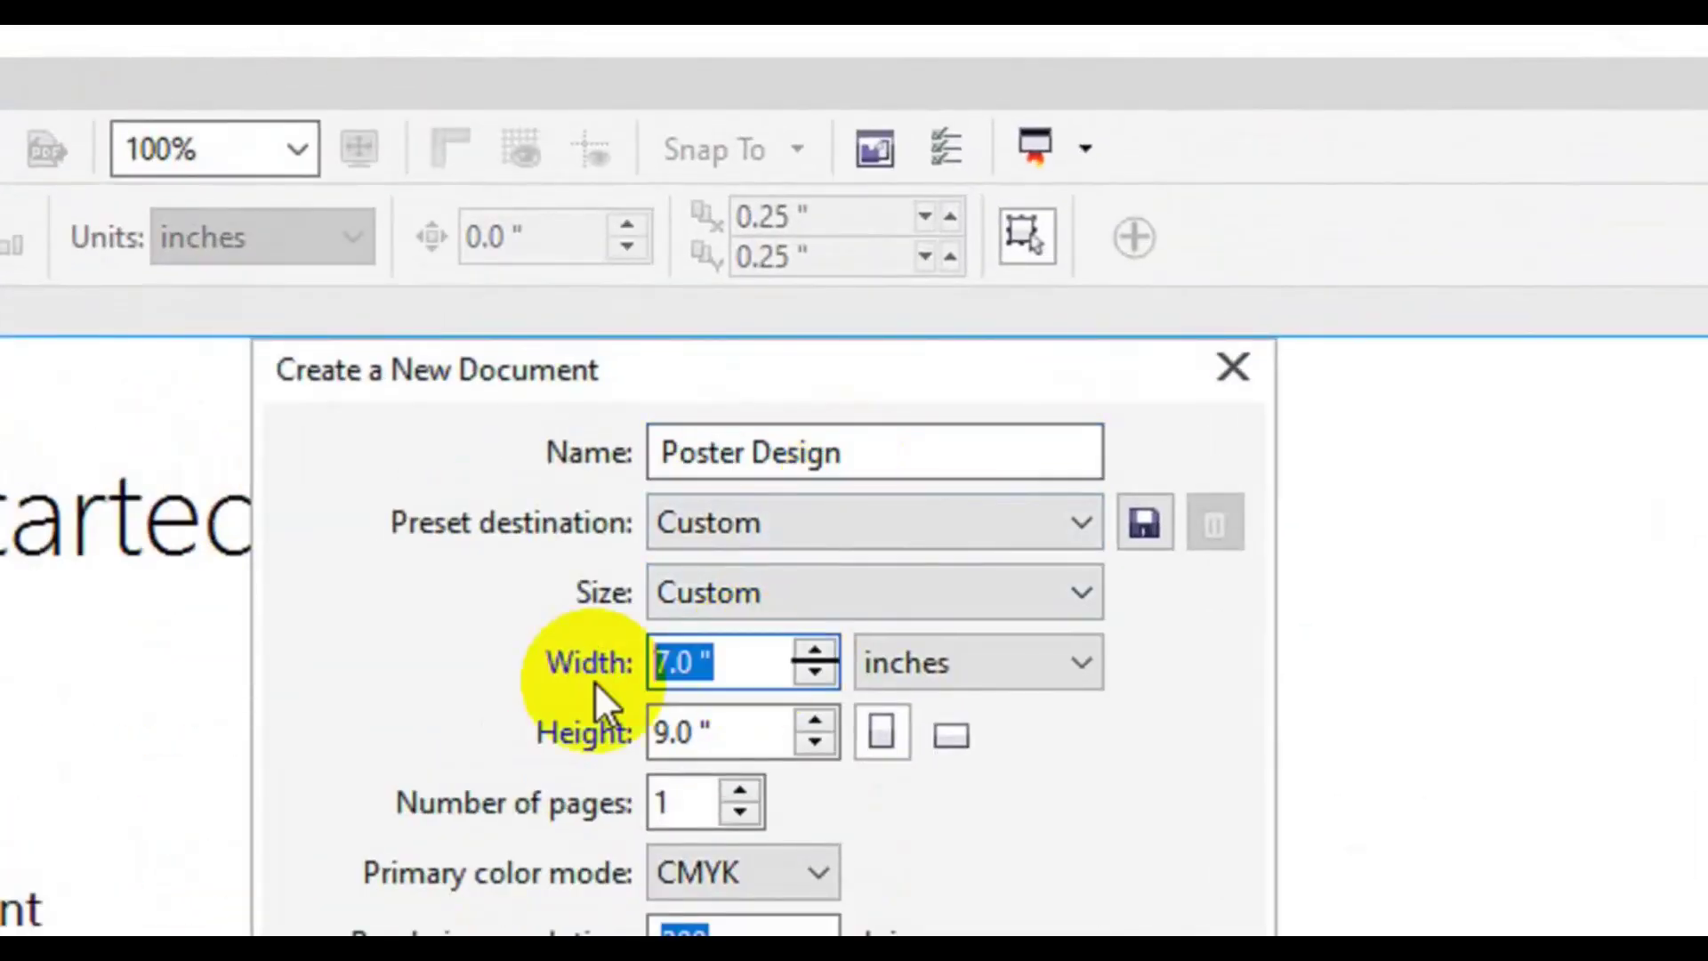
type("7")
key("Tab")
key("Tab")
type("10.")
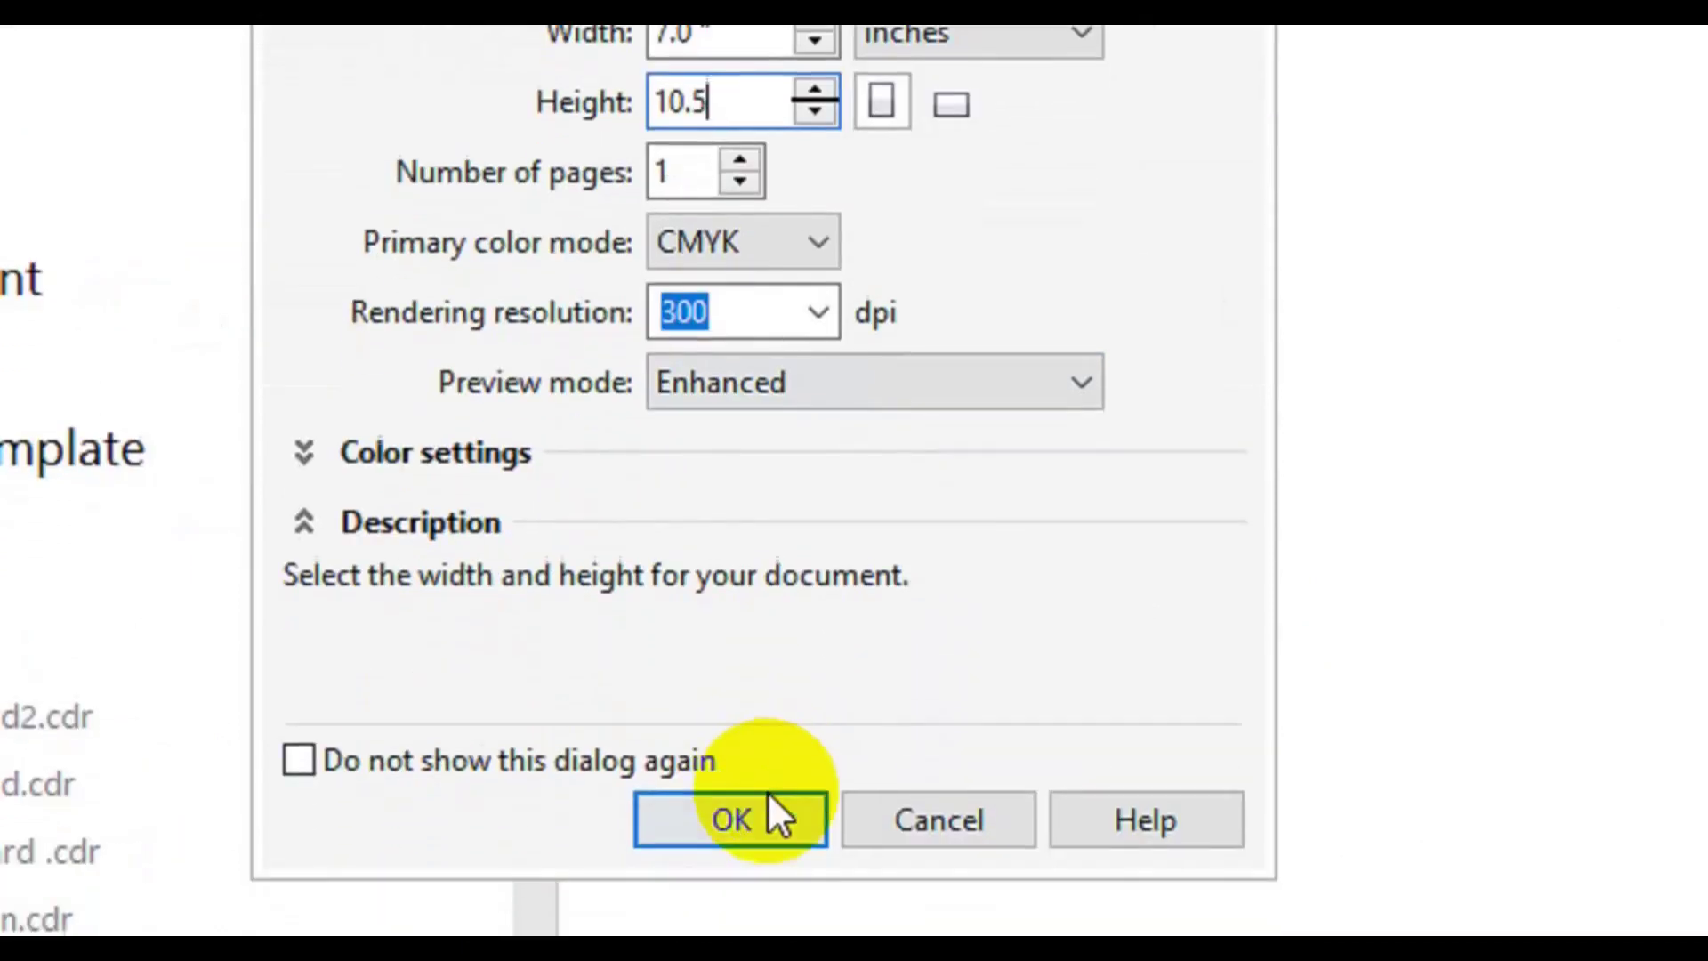
left_click(775, 812)
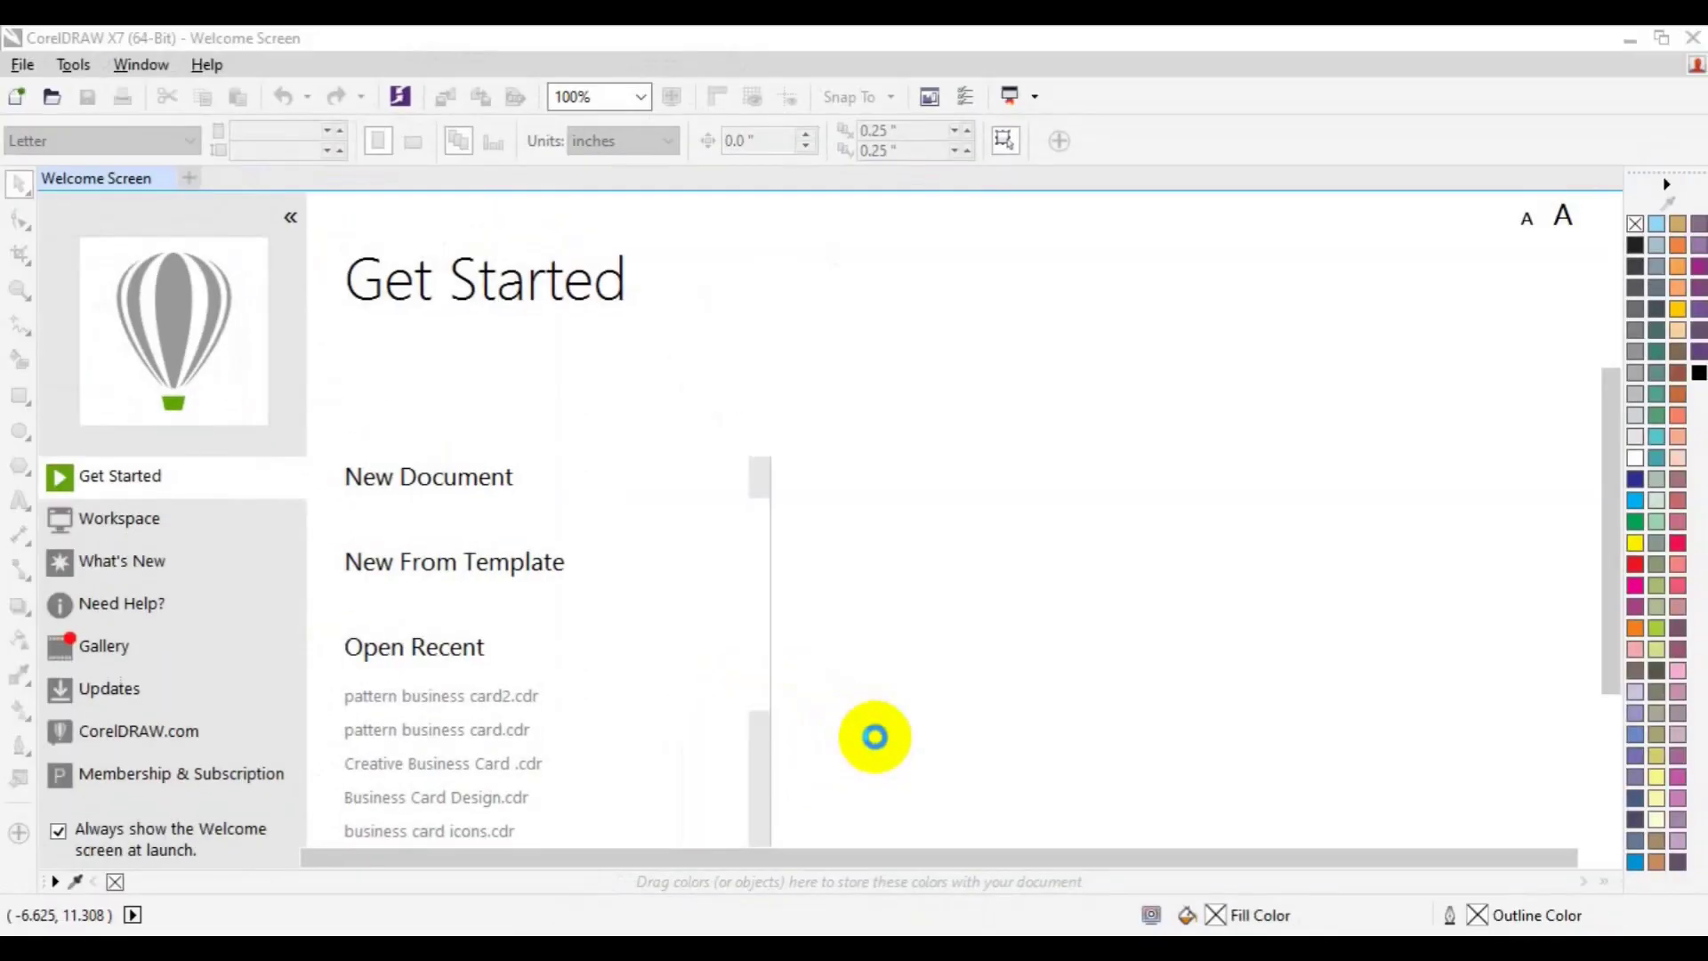
right_click(897, 654)
key("Escape")
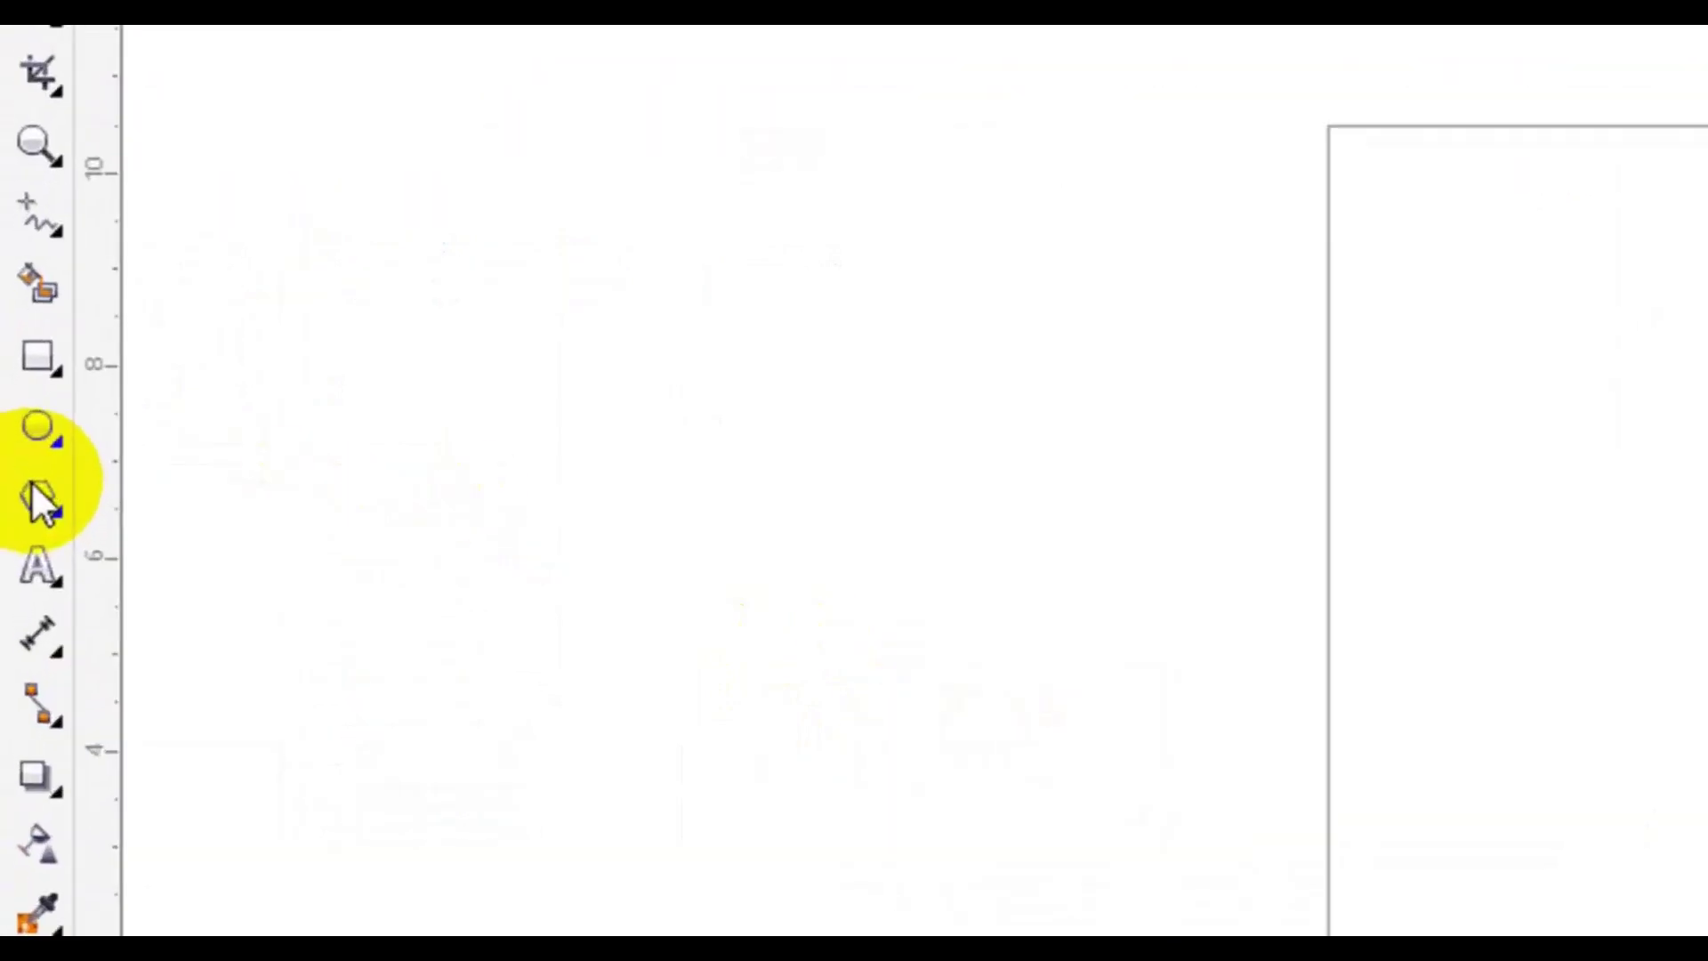
- Add a page-sized rectangle and shrink it about its centre to about 4.18 by 7.21 inches
double_click(17, 409)
left_click(397, 479)
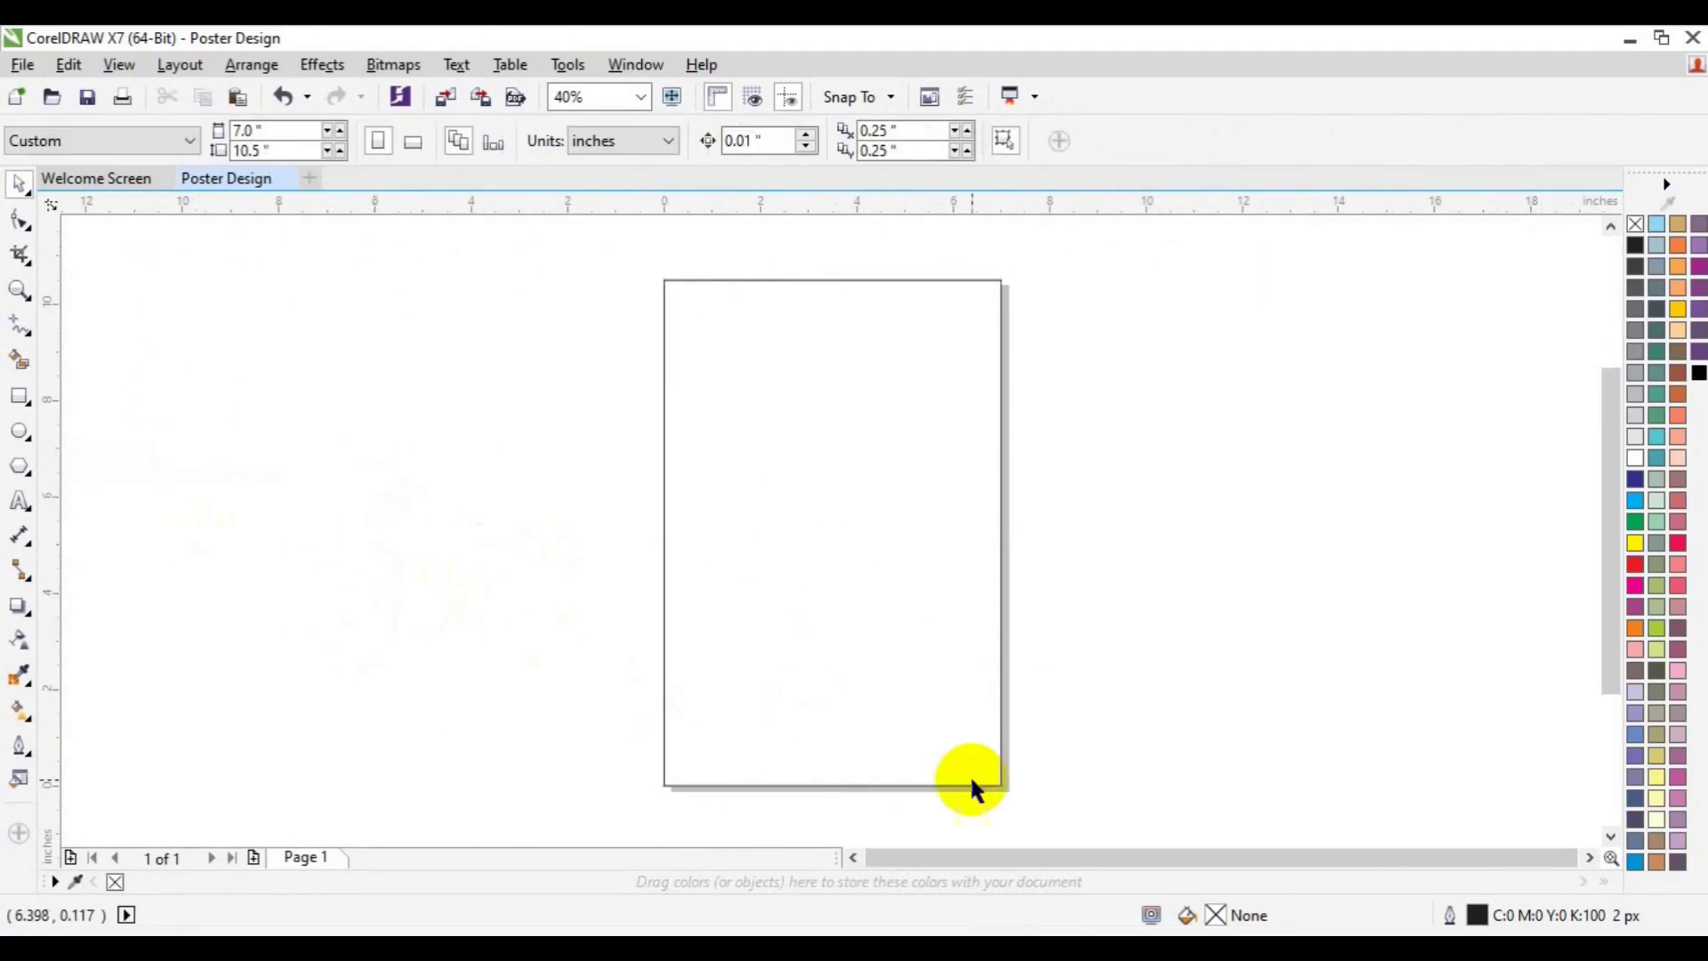
left_click(1002, 788)
left_click_drag(1003, 788, 956, 718)
left_click_drag(847, 726, 840, 747)
left_click_drag(961, 749, 941, 719)
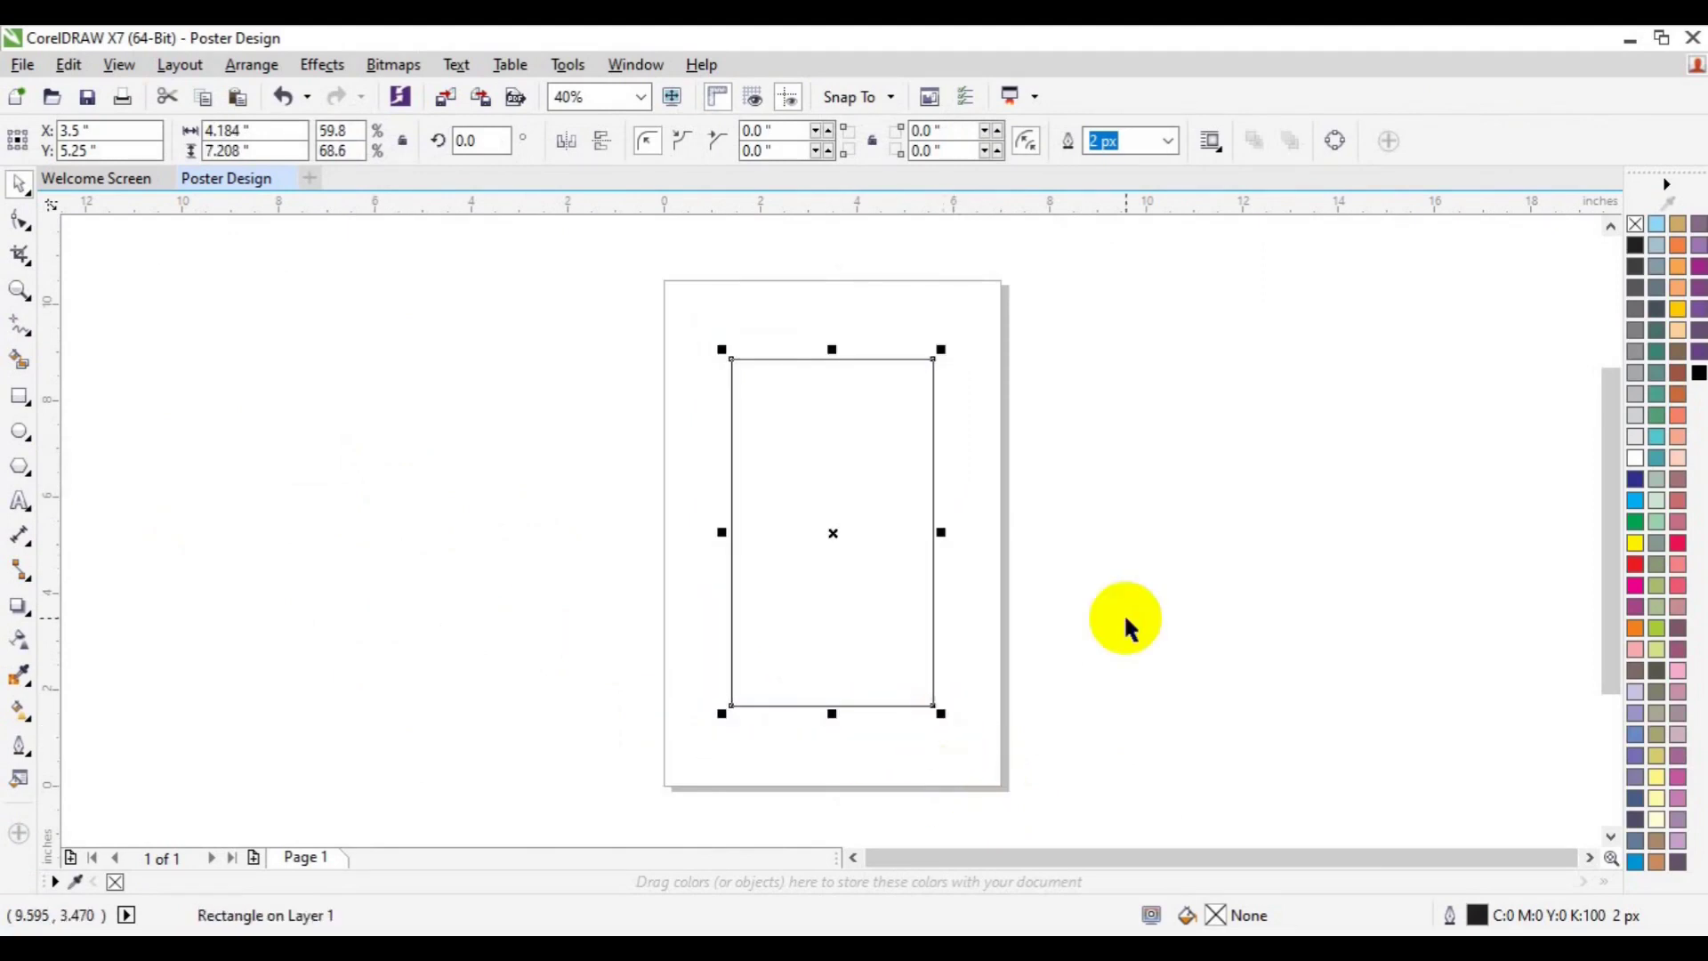
- Add a second page-sized rectangle as the background and fill it with a very dark, near-black blue
double_click(19, 397)
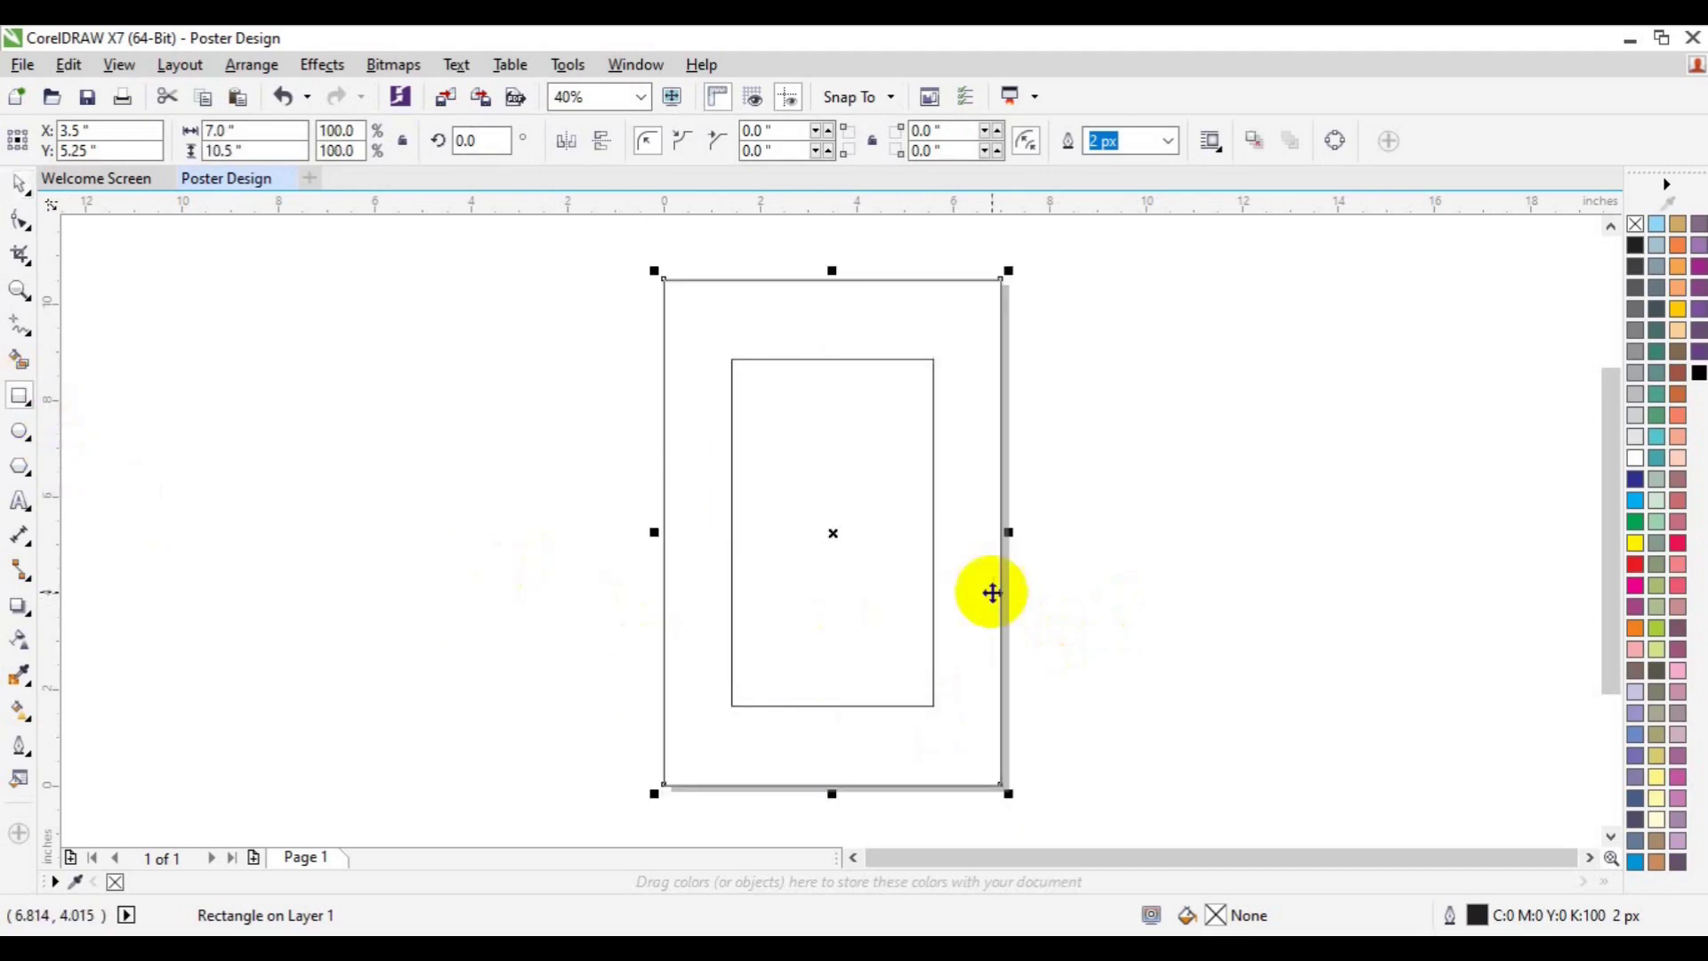
key("space")
left_click(1365, 648)
left_click(926, 759)
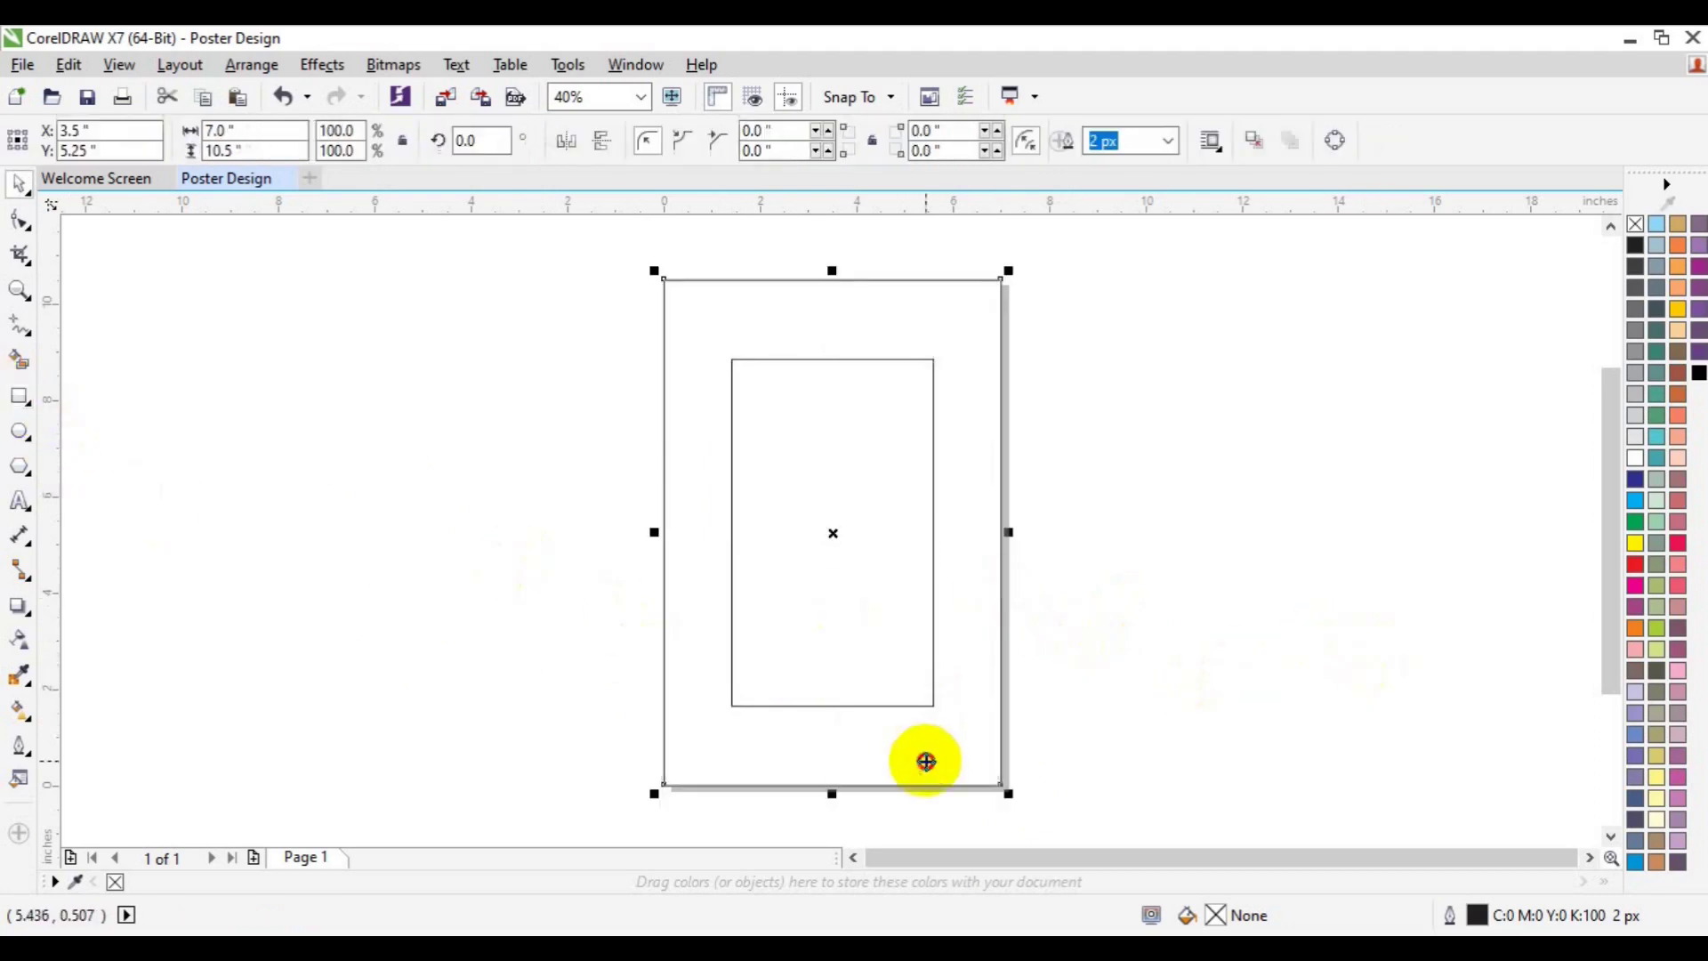
left_click(1635, 861)
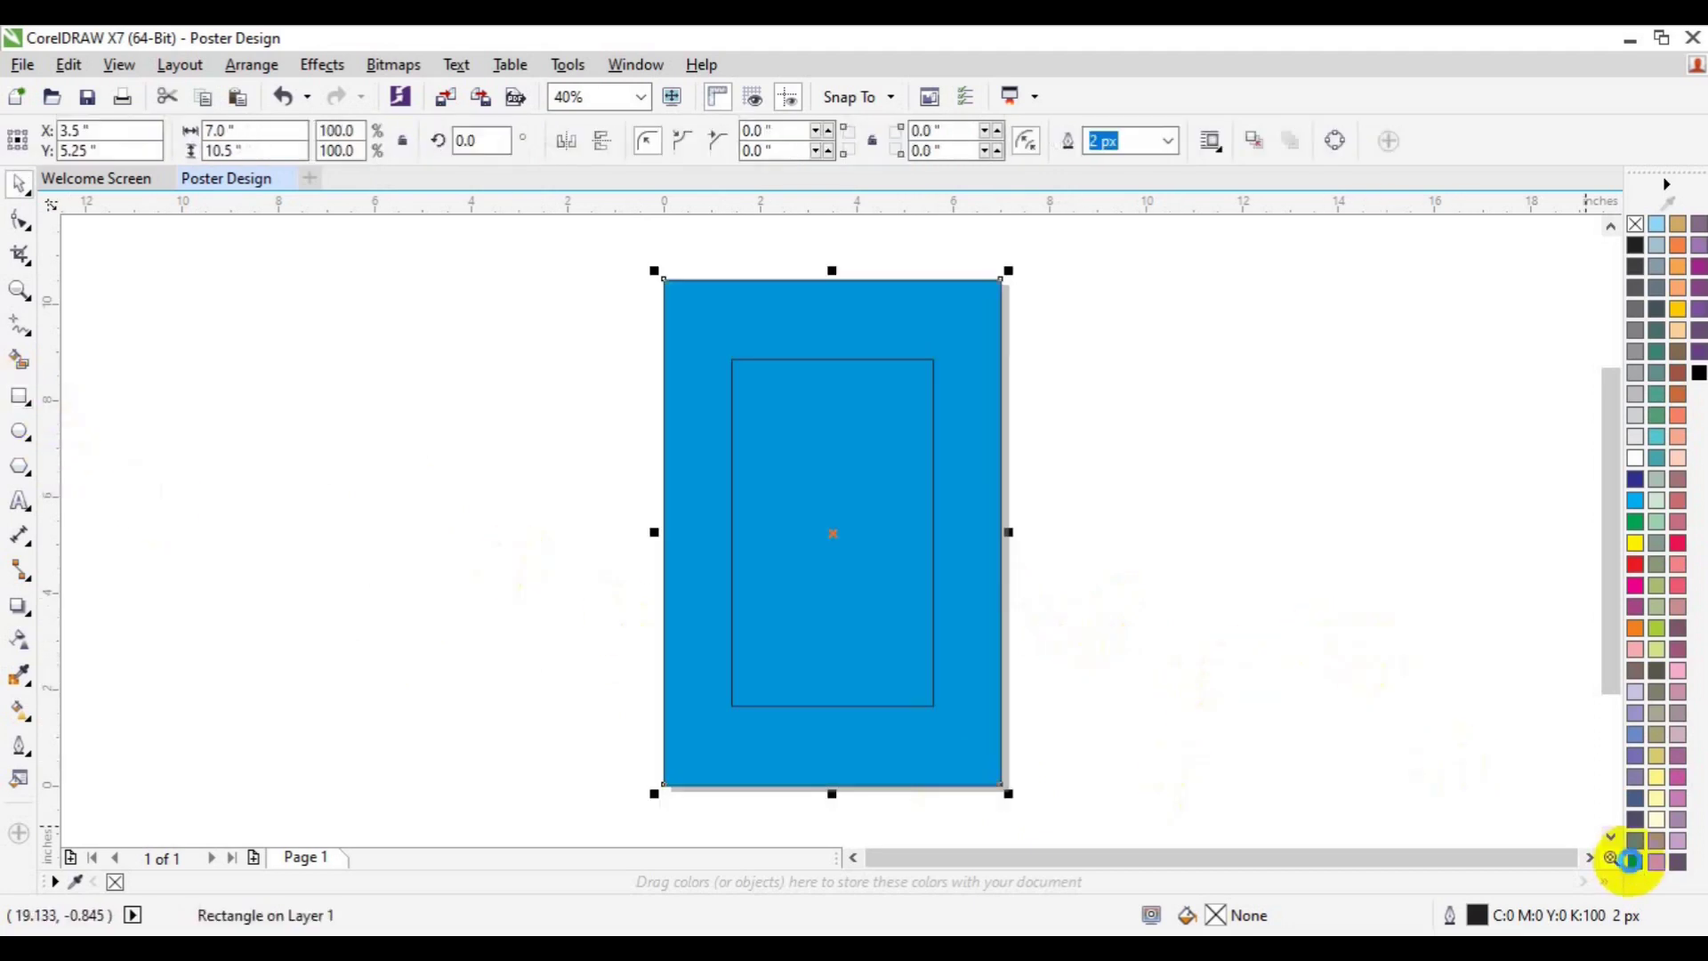
double_click(1217, 917)
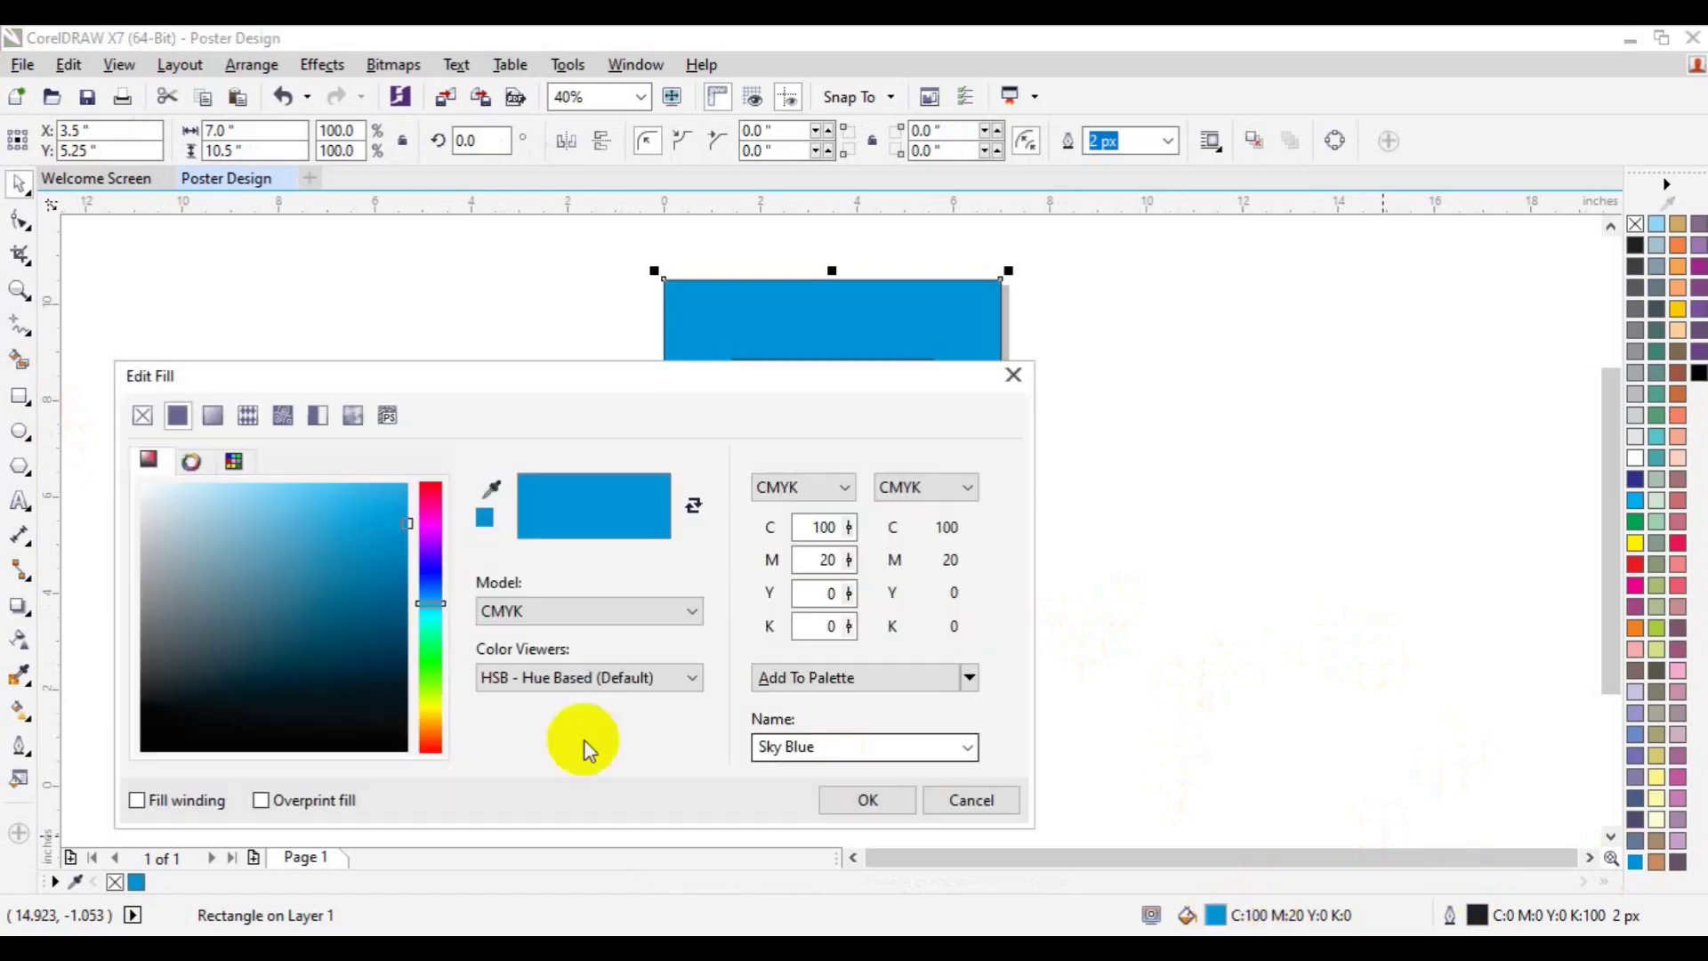
left_click(394, 712)
left_click(854, 801)
- Fill the smaller centred rectangle with white
left_click(916, 579)
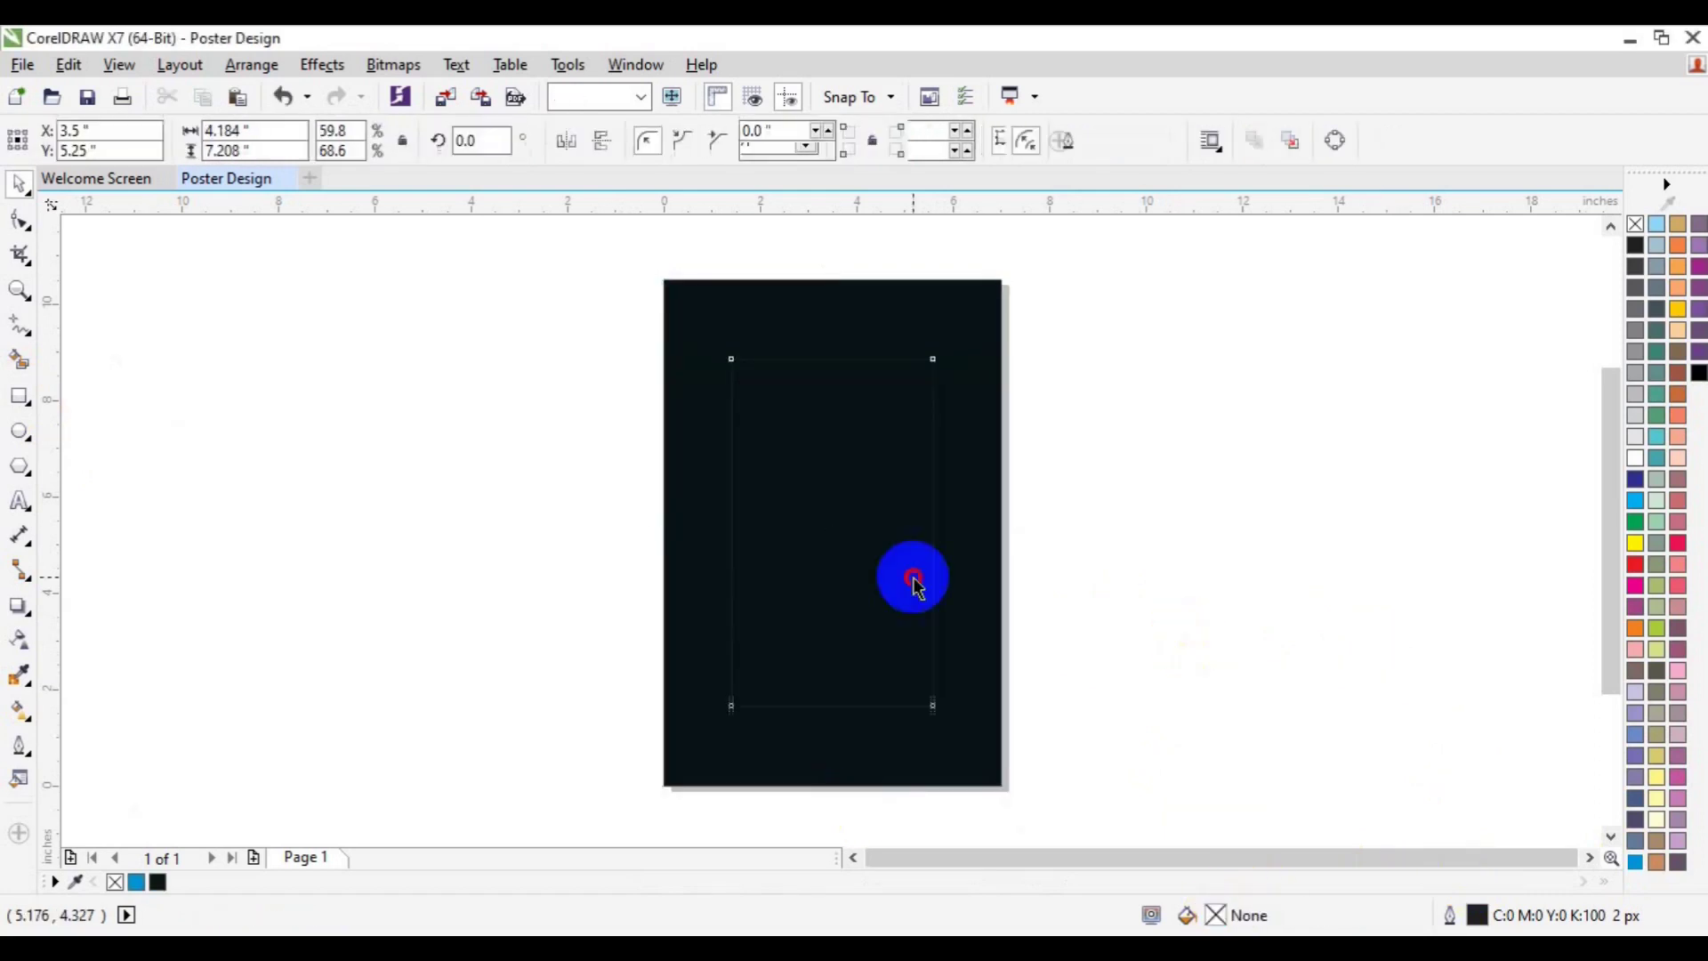
left_click(1636, 456)
left_click(1445, 429)
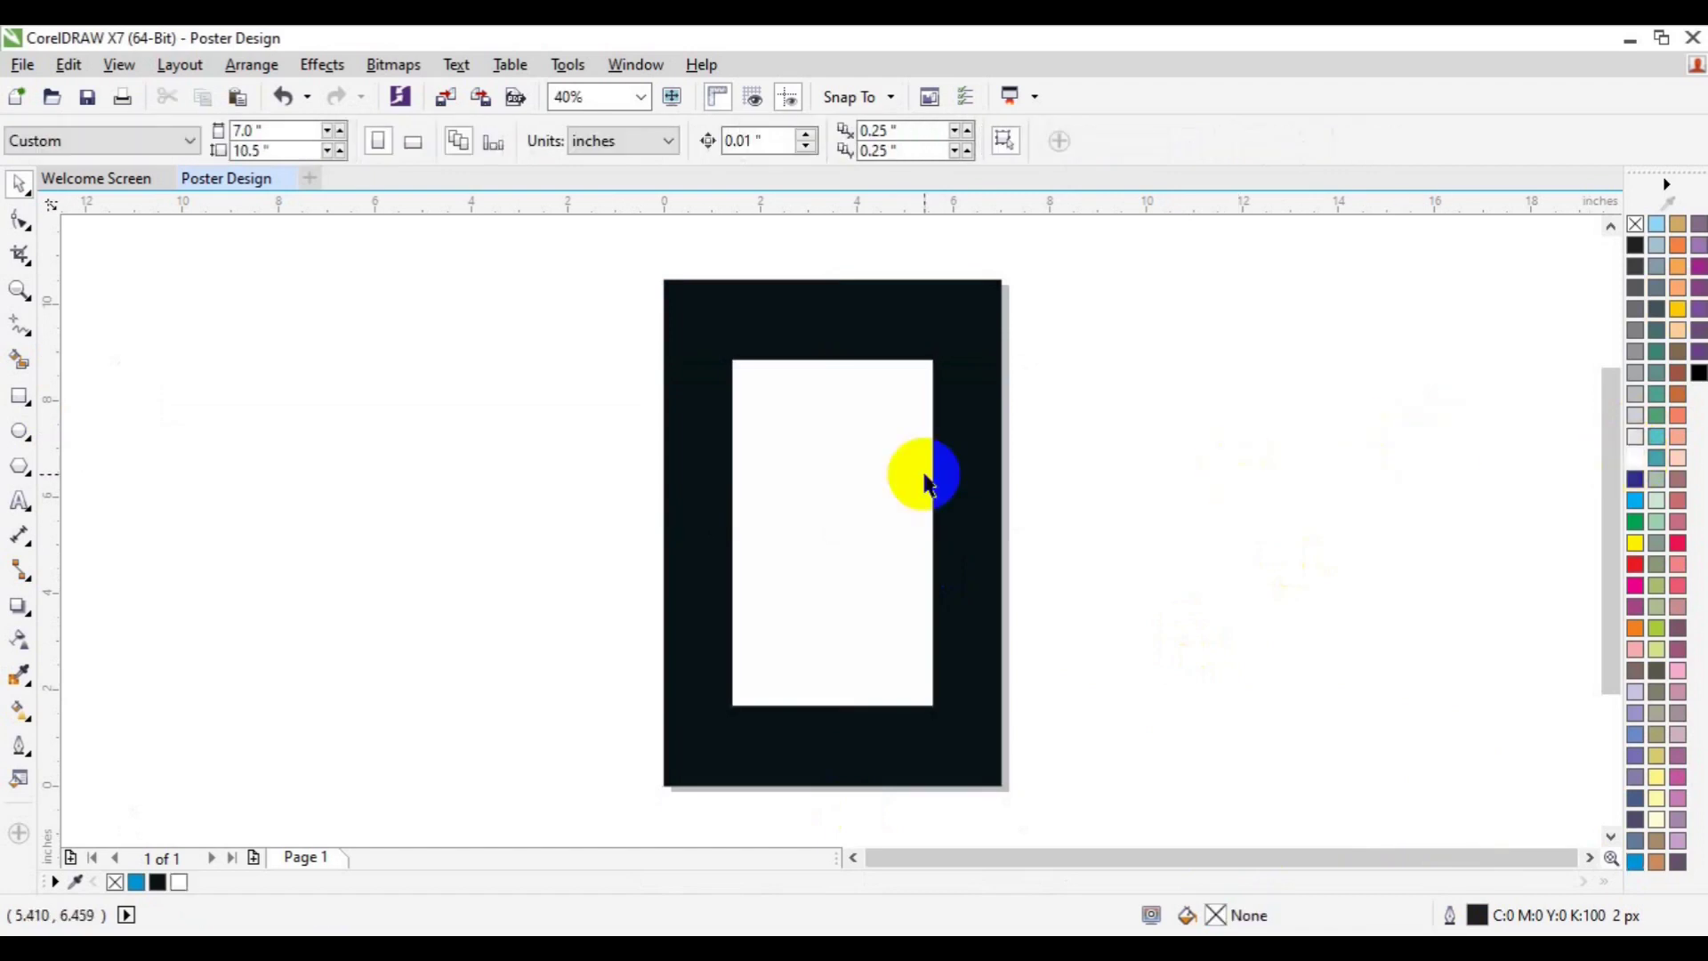
- Draw a rectangle about 4.81 by 1.48 inches from the page's upper left edge and outline it in teal (C60 M0 Y40 K20)
left_click(19, 396)
left_click_drag(664, 302, 898, 374)
key("space")
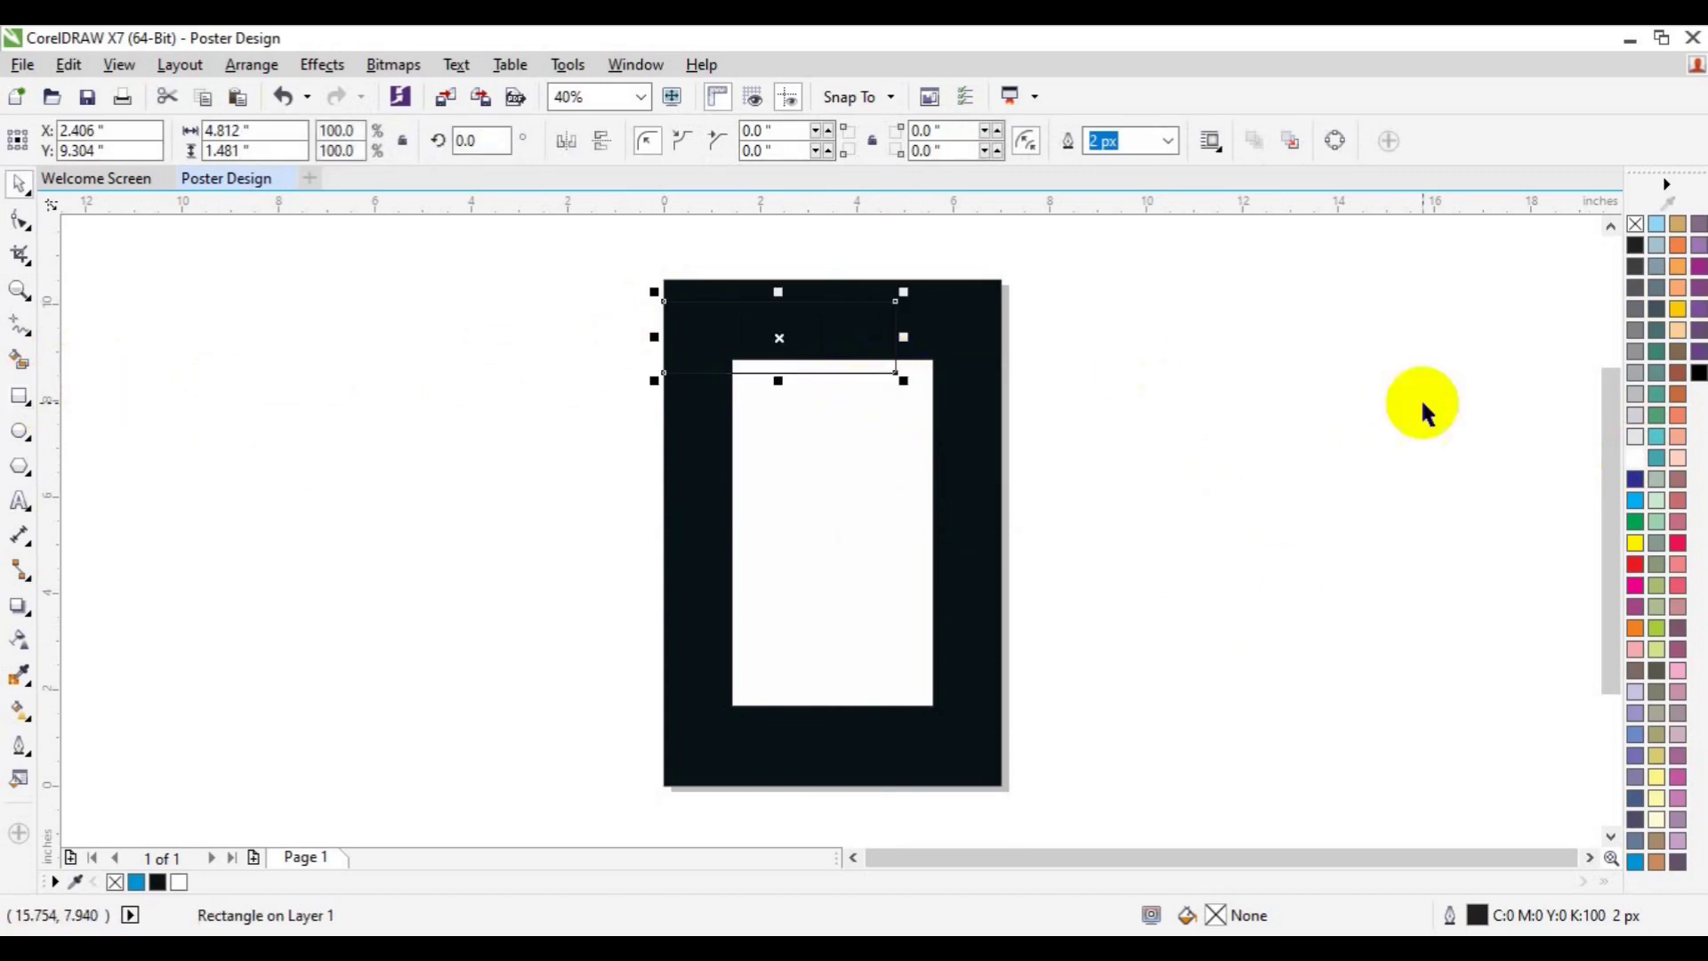
right_click(1657, 398)
- Convert the teal-outlined rectangle to curves
left_click(19, 290)
left_click(870, 350)
key("space")
right_click(814, 471)
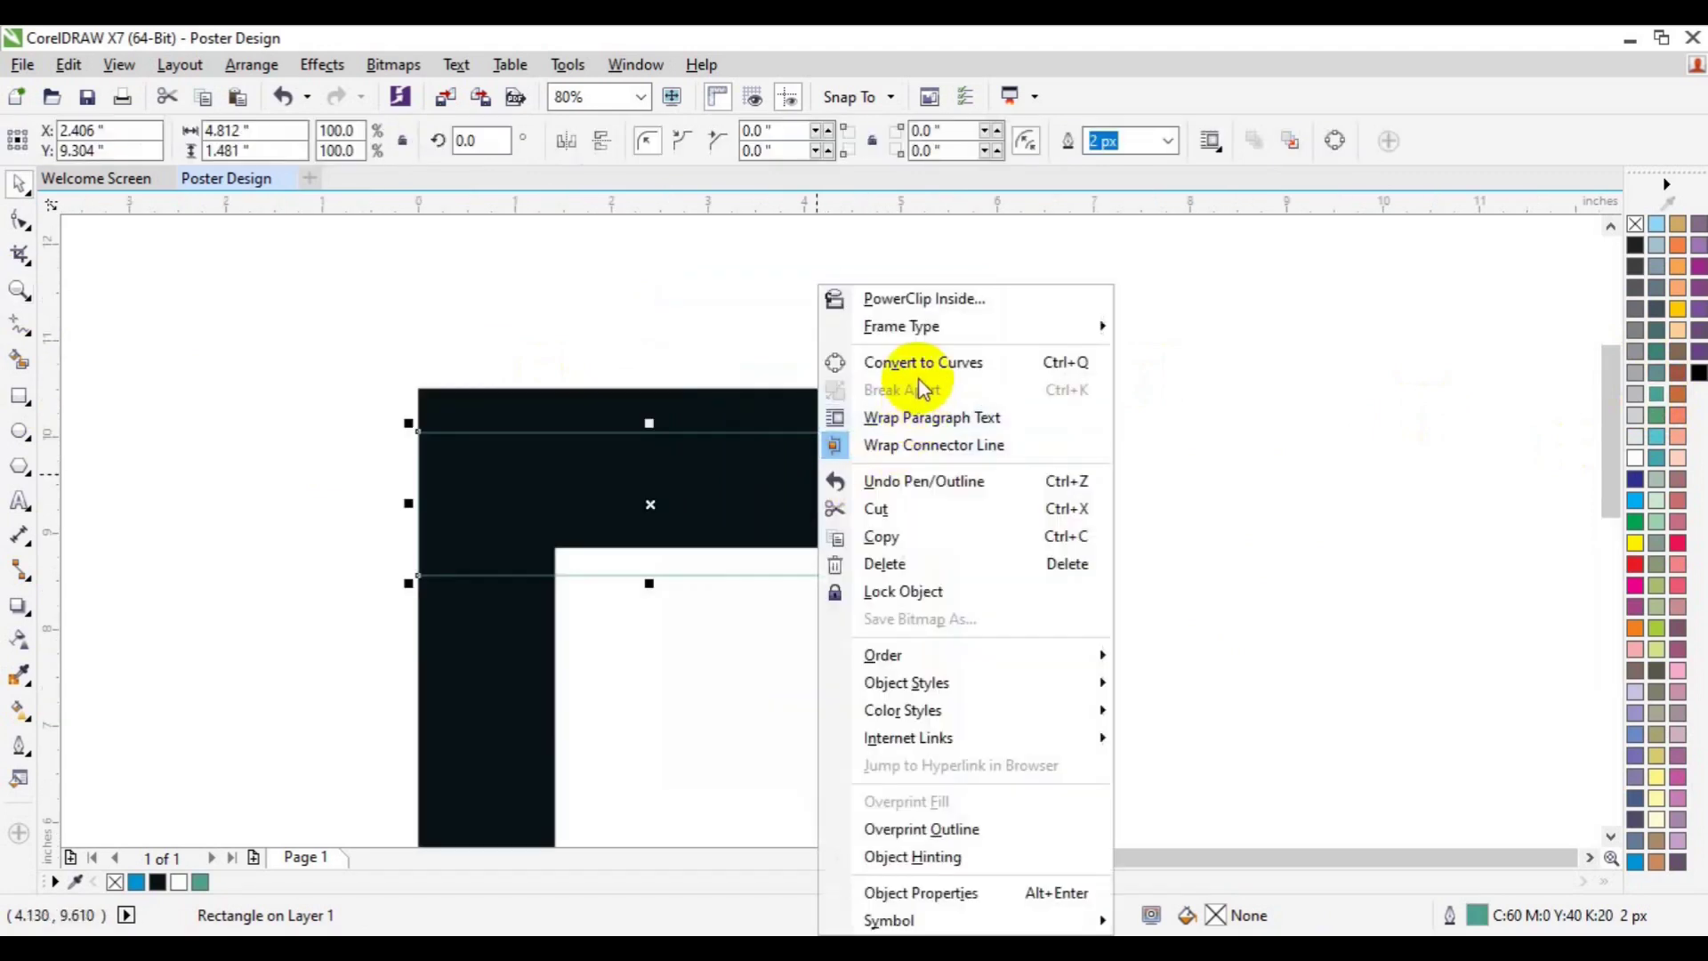
left_click(889, 364)
- Shift the teal shape's lower-right corner node to the left so that its right side slants inward
left_click(28, 222)
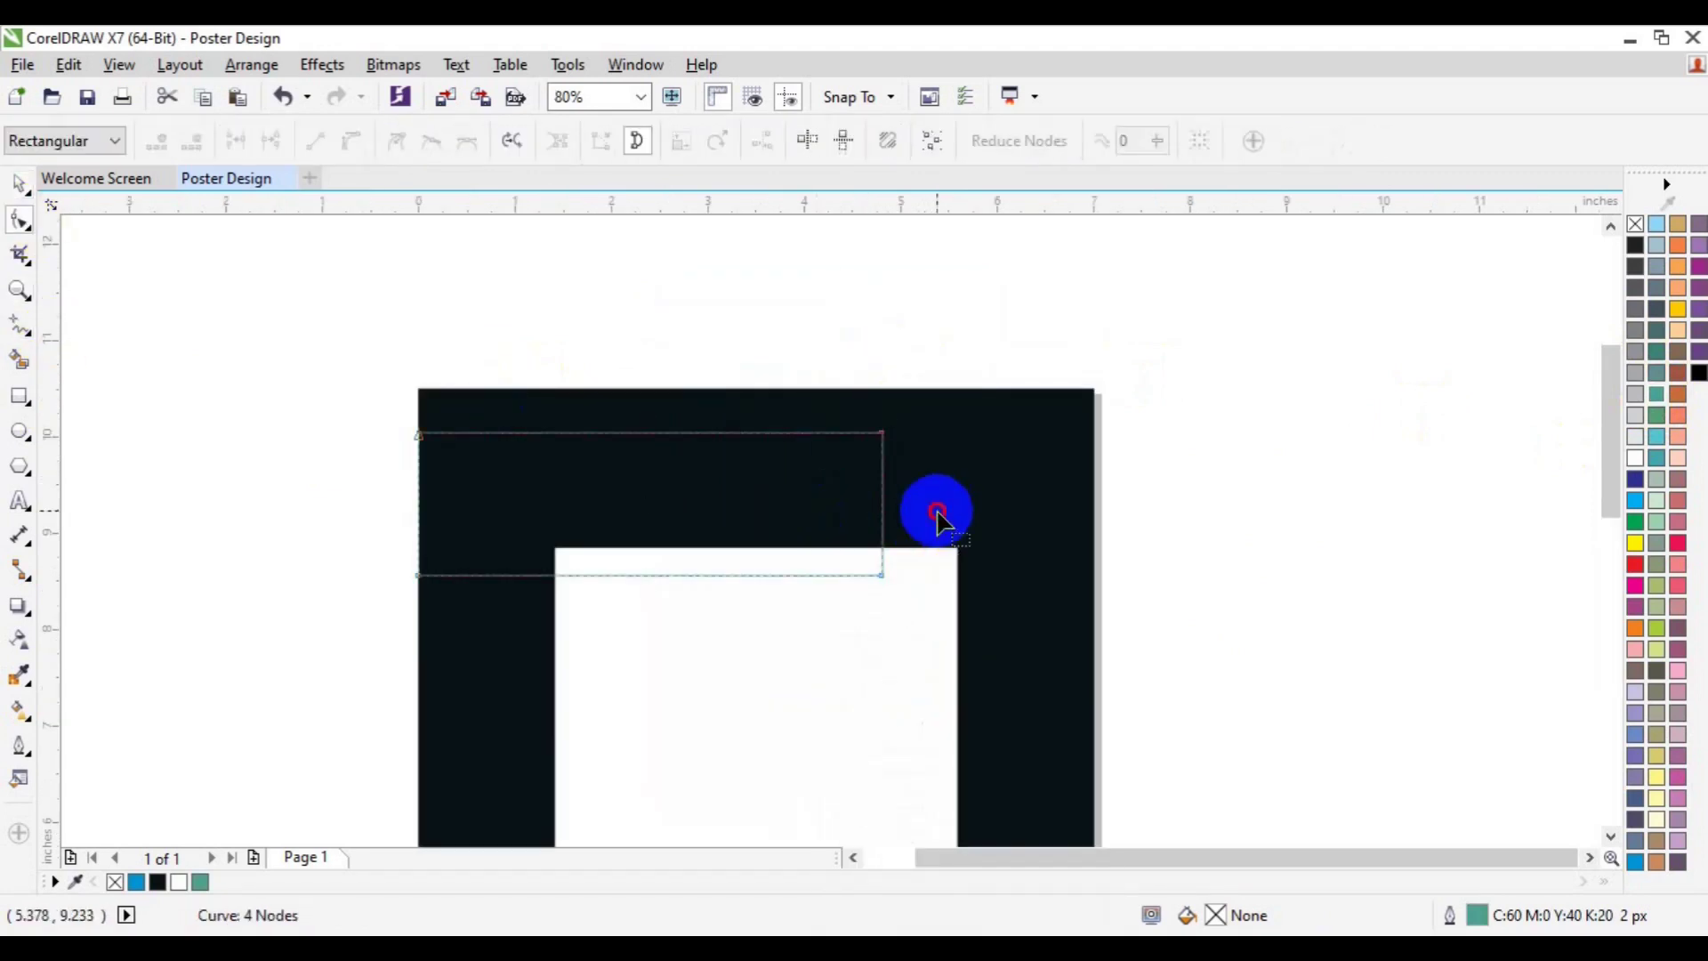
left_click_drag(936, 514, 816, 622)
key("Left")
key("Left")
key("Left")
key("Left")
key("Left")
key("Left")
key("Left")
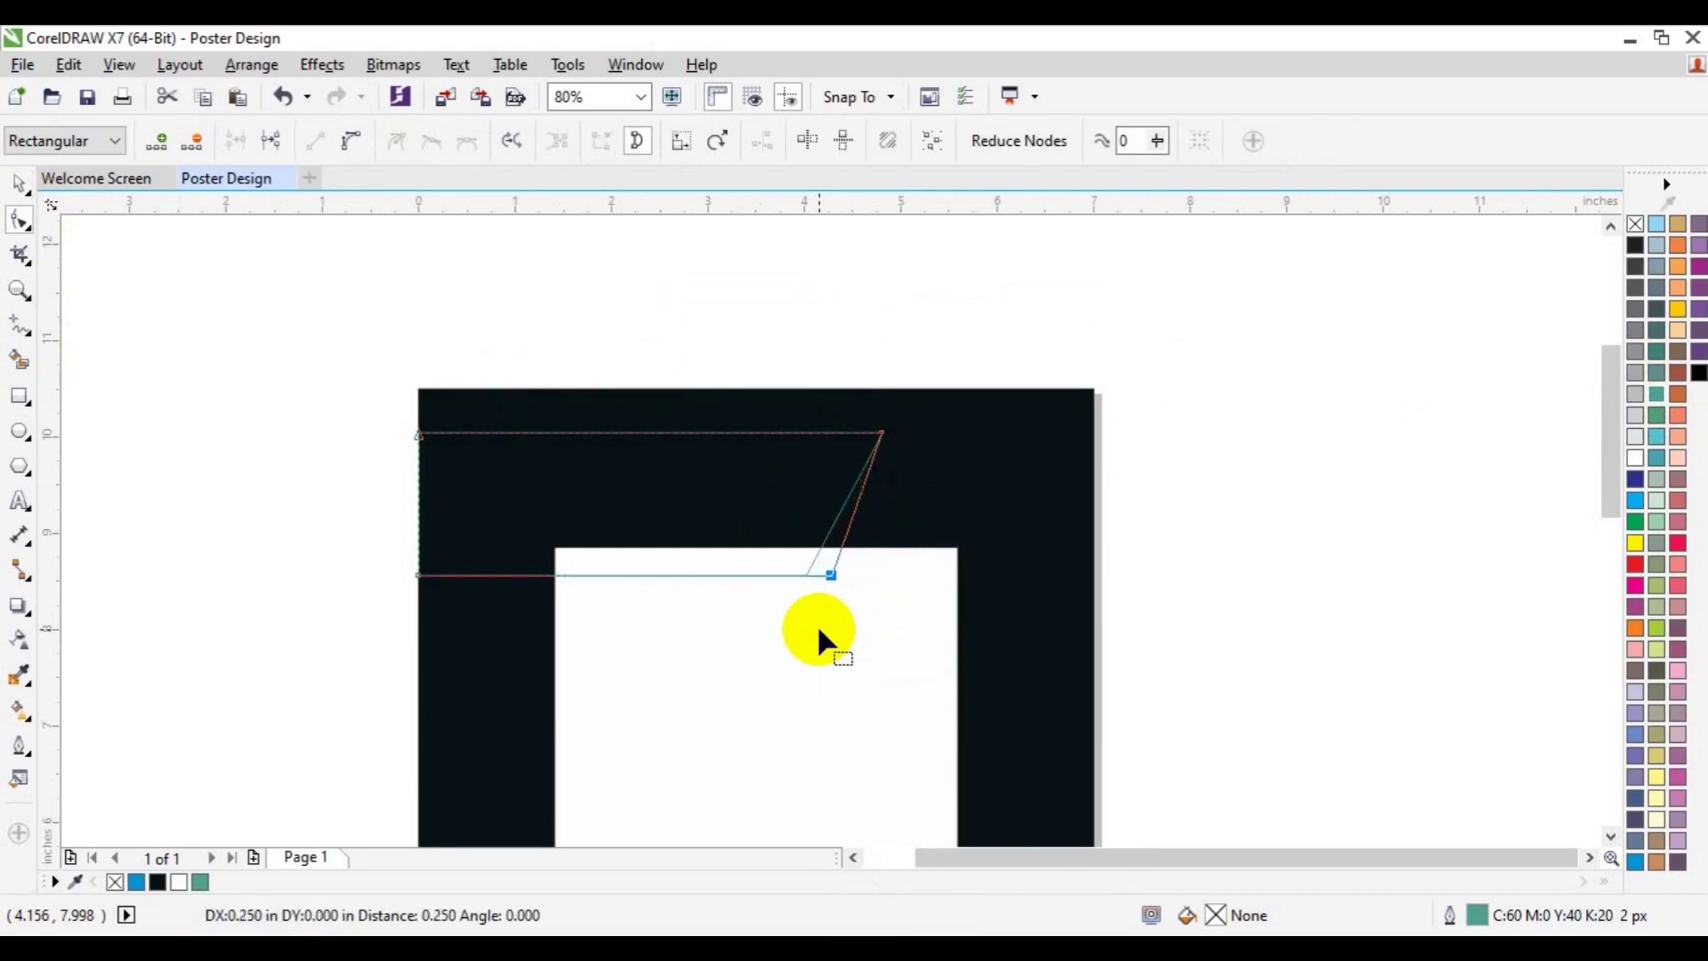
key("space")
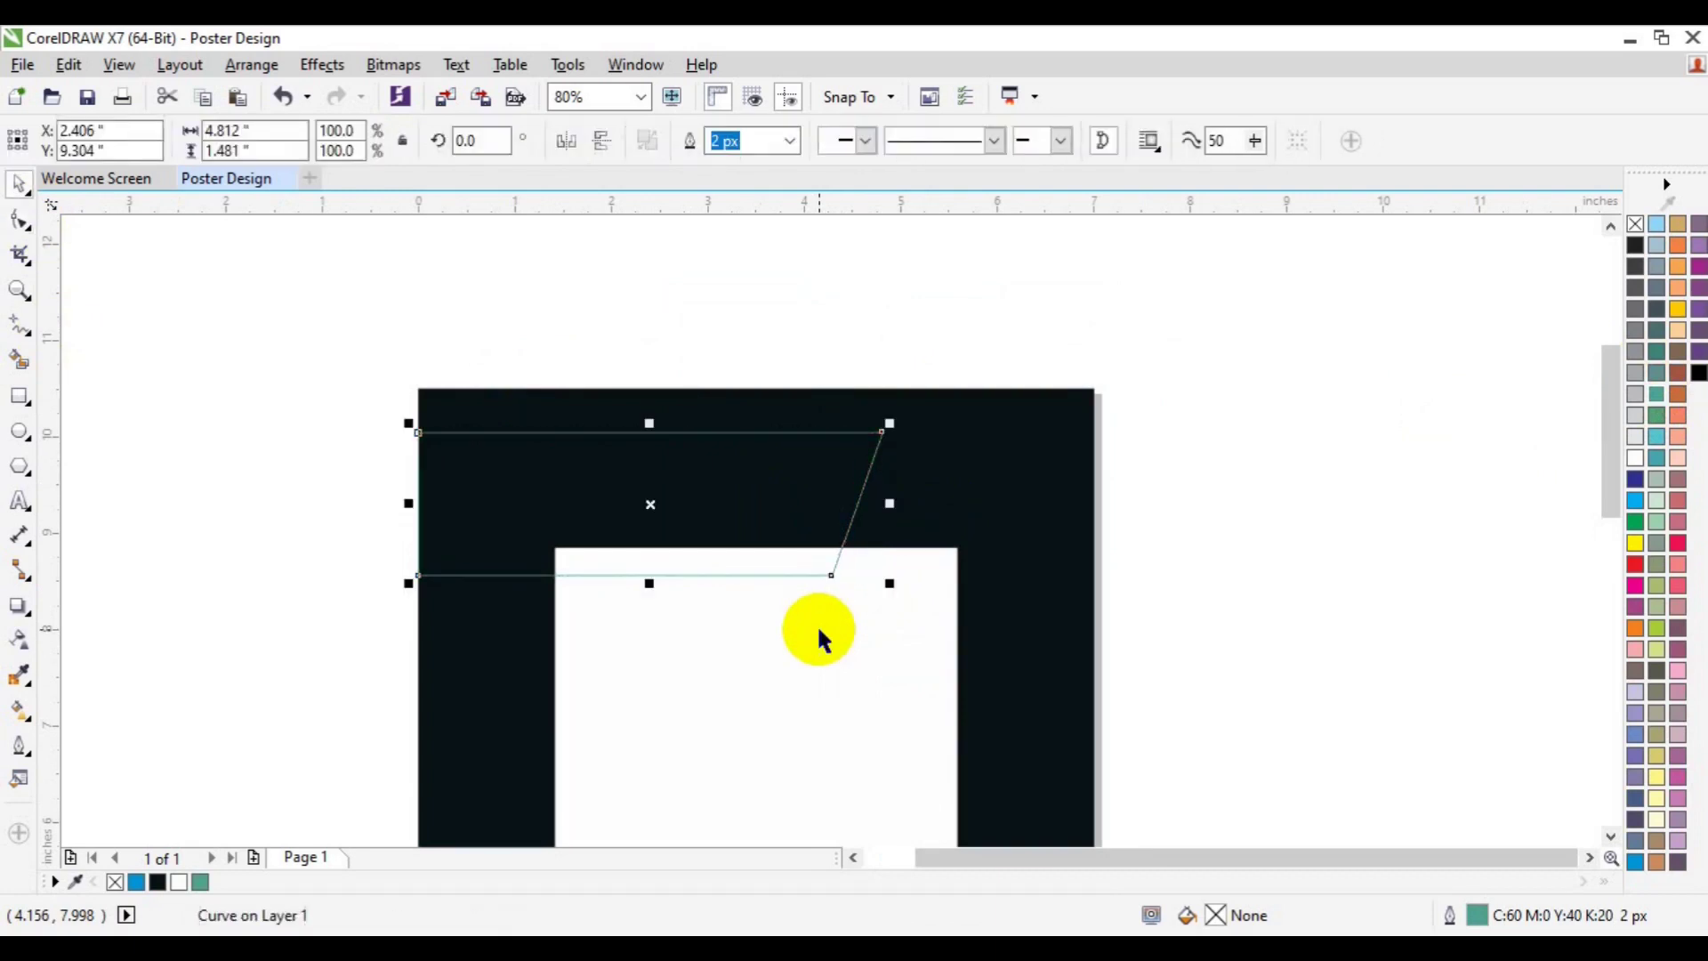
- Copy the slanted shape about 0.13 inch to the right and repeat the offset for six evenly spaced copies
left_click(661, 520)
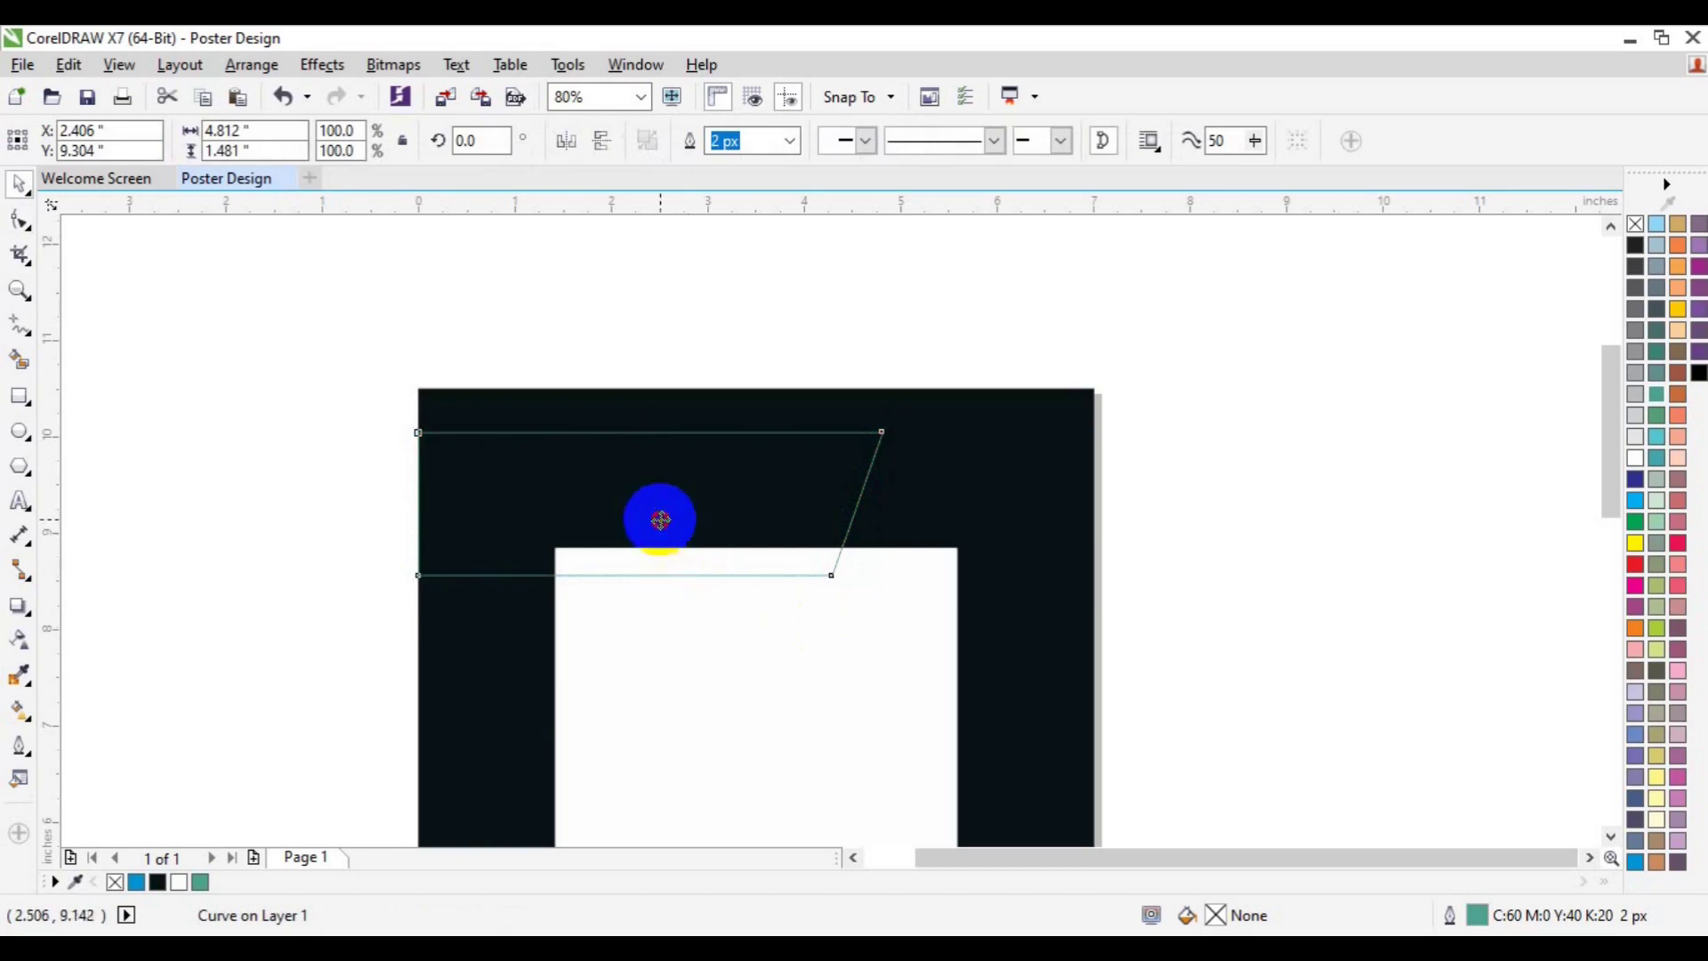
left_click(347, 497)
left_click(635, 505)
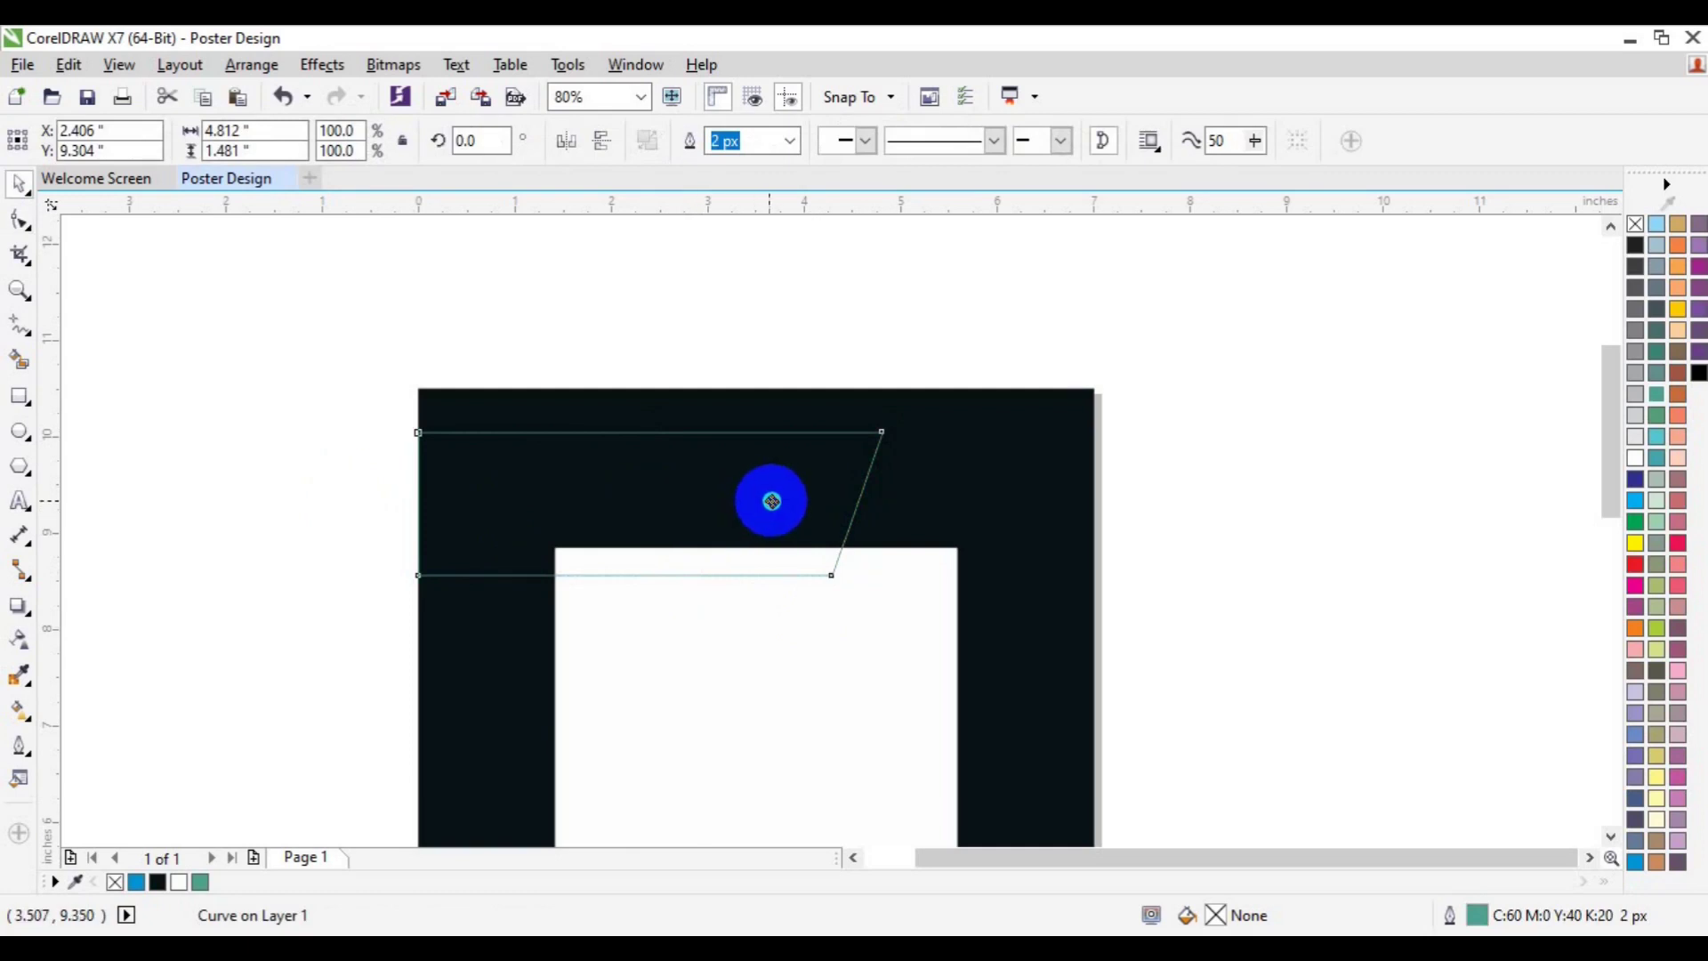
right_click(791, 504)
key("Escape")
left_click_drag(770, 484, 781, 483)
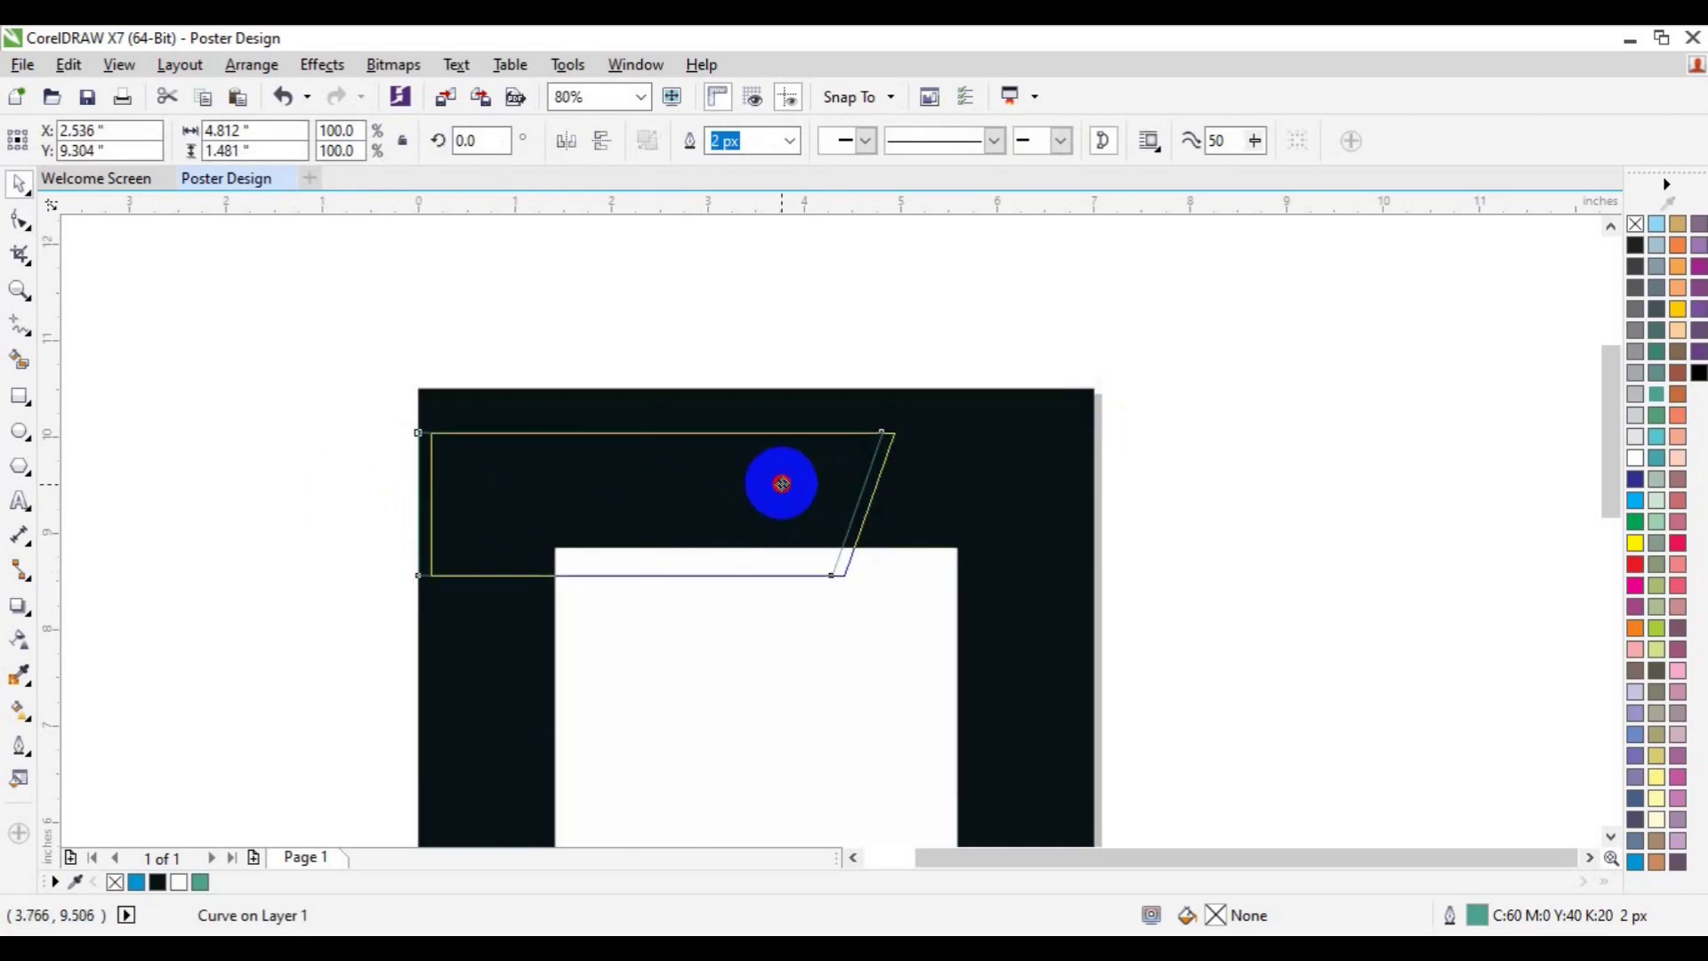
left_click_drag(783, 484, 782, 483)
key("ctrl+d")
key("ctrl+d")
key("ctrl+d")
key("ctrl+d")
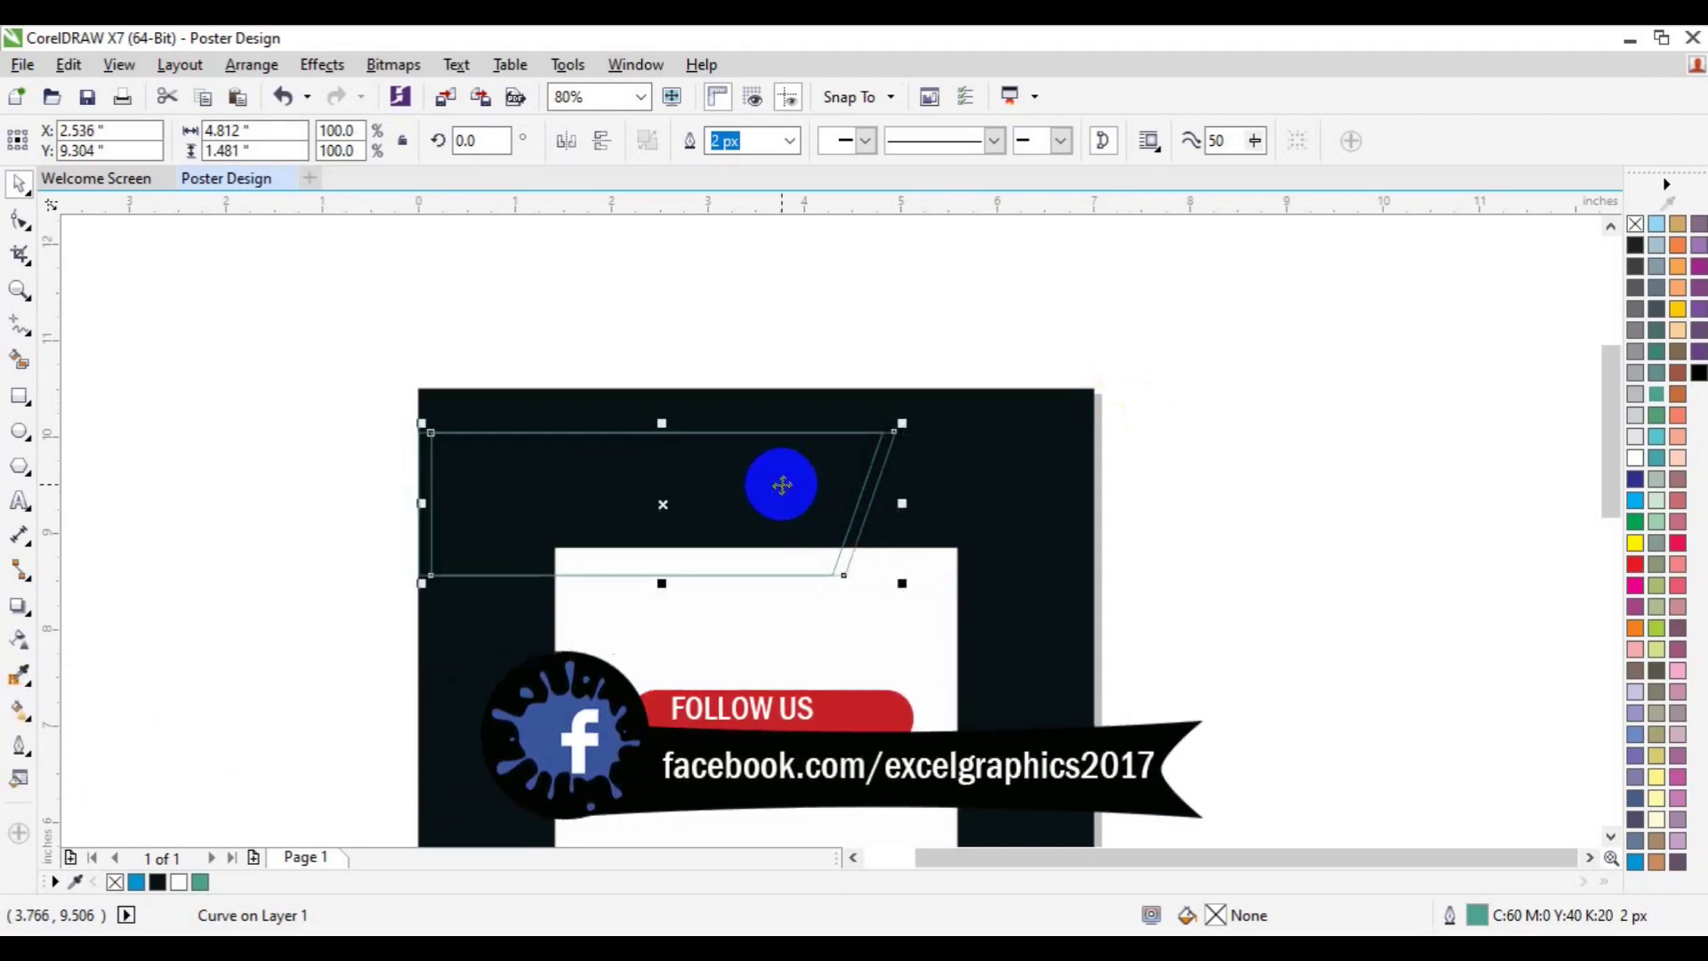
key("ctrl+d")
key("ctrl+d")
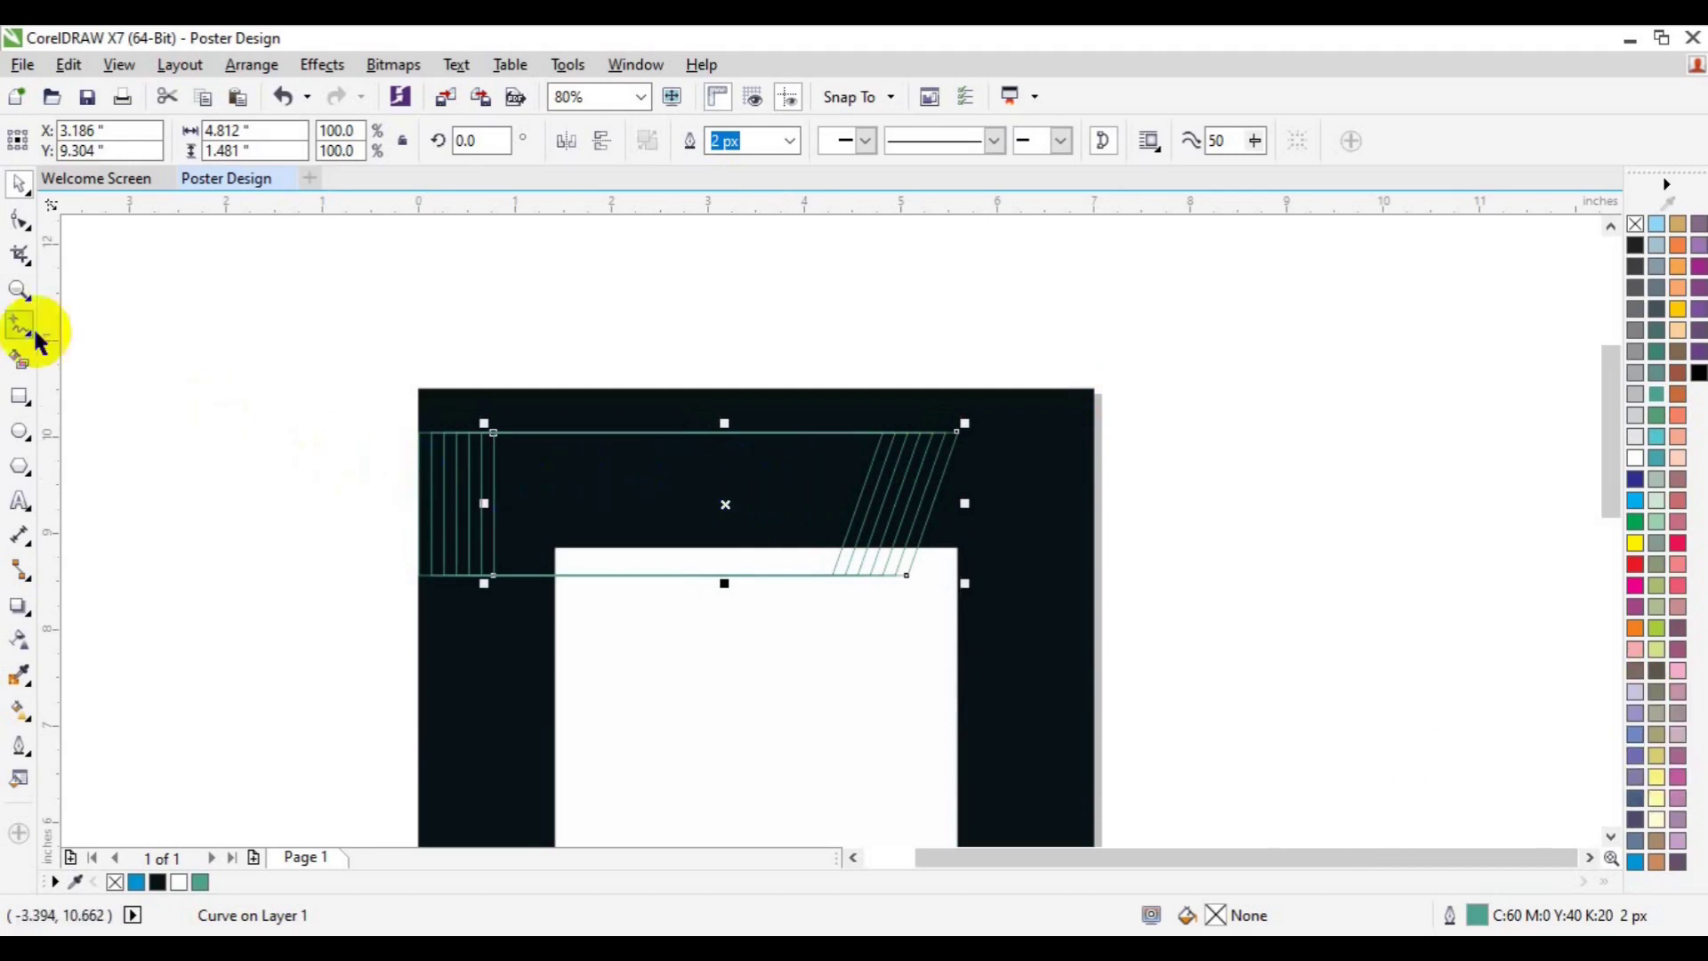
- Use Smart Fill on the outermost slanted strip with black and no outline
left_click(18, 363)
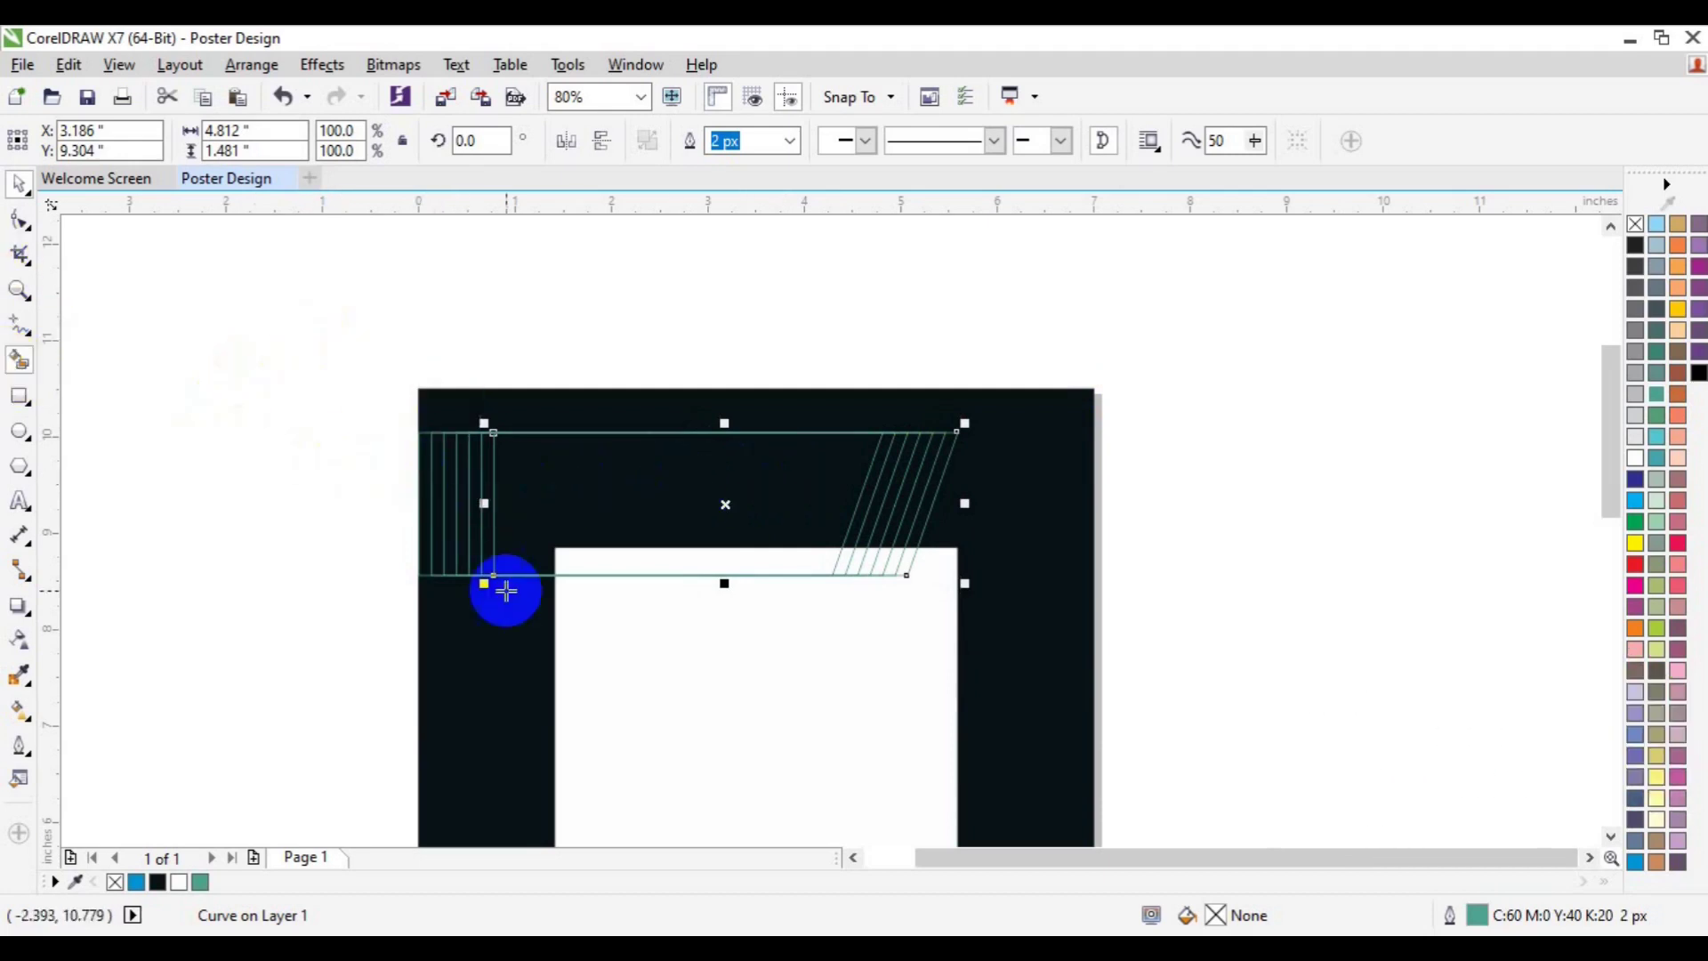
left_click(910, 557)
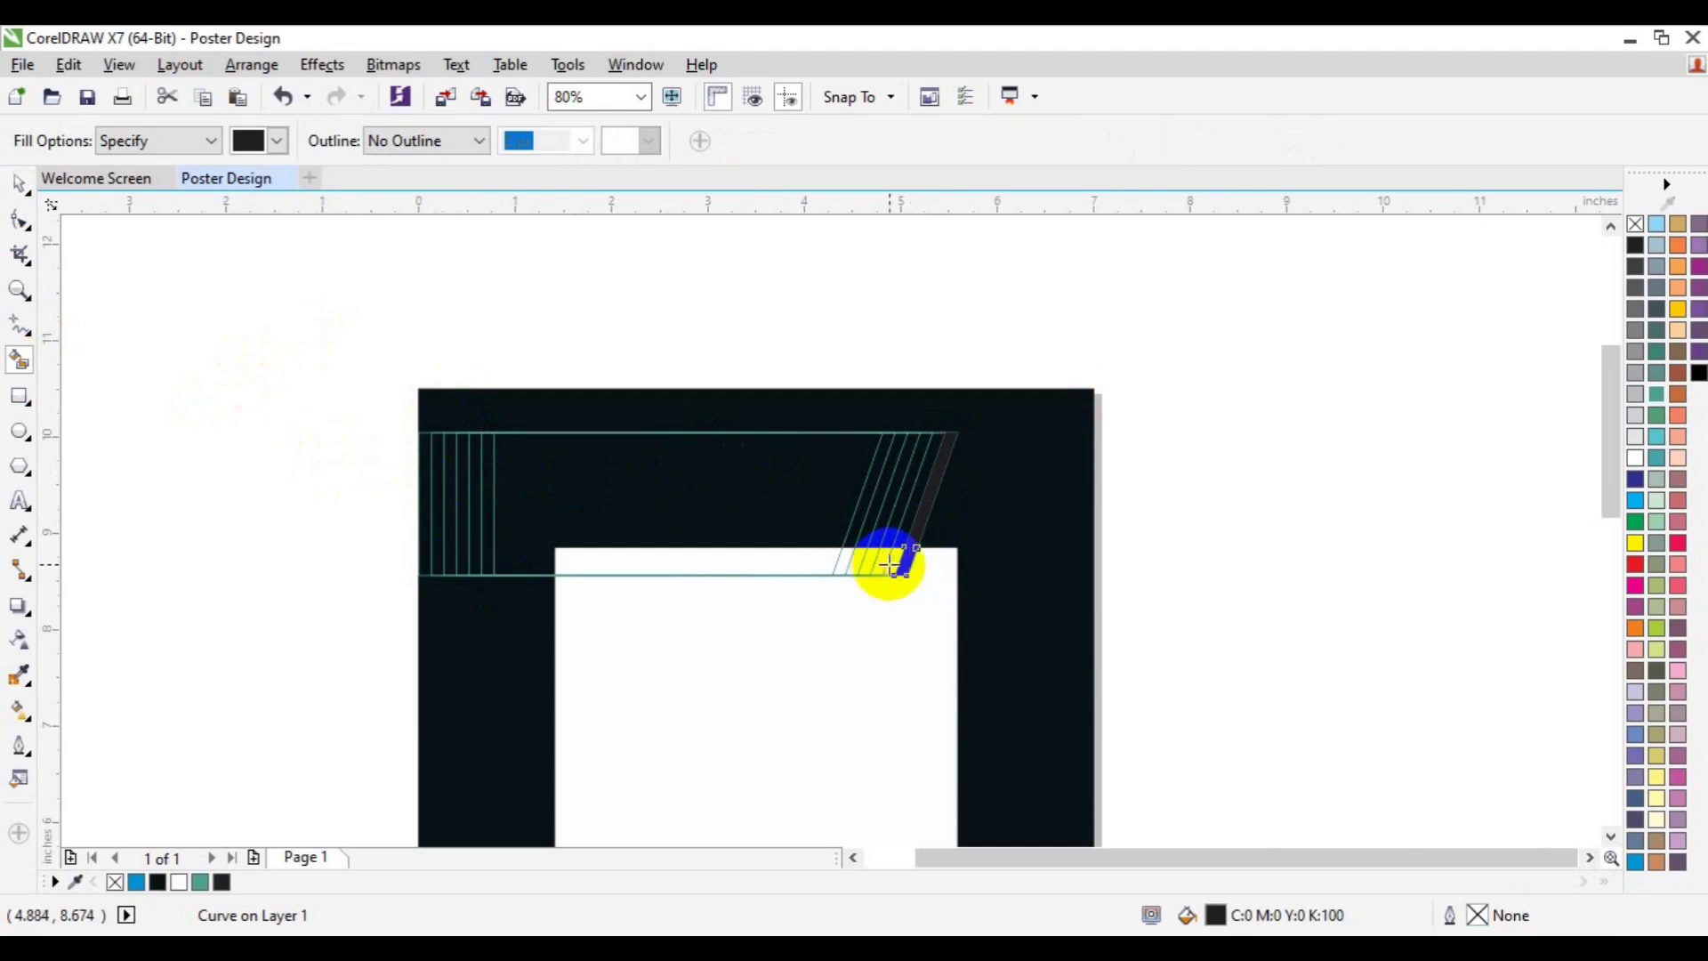
left_click(888, 566)
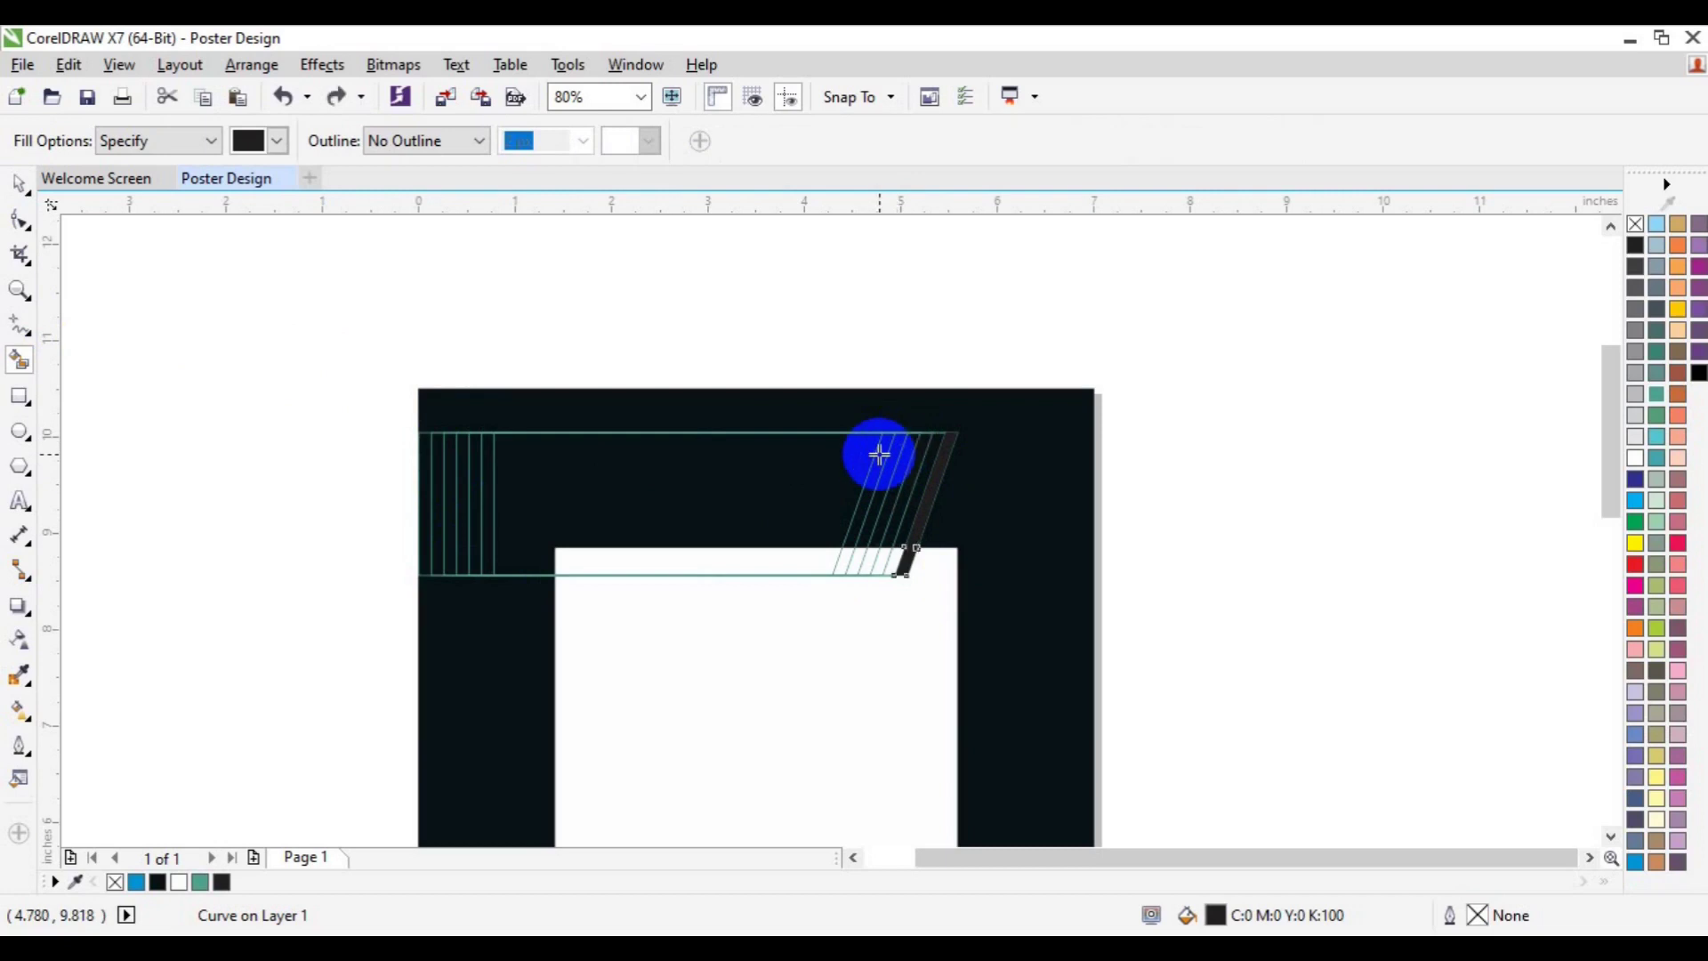
- Delete the black strip and all offset copies, keeping only the original slanted shape
key("space")
key("Escape")
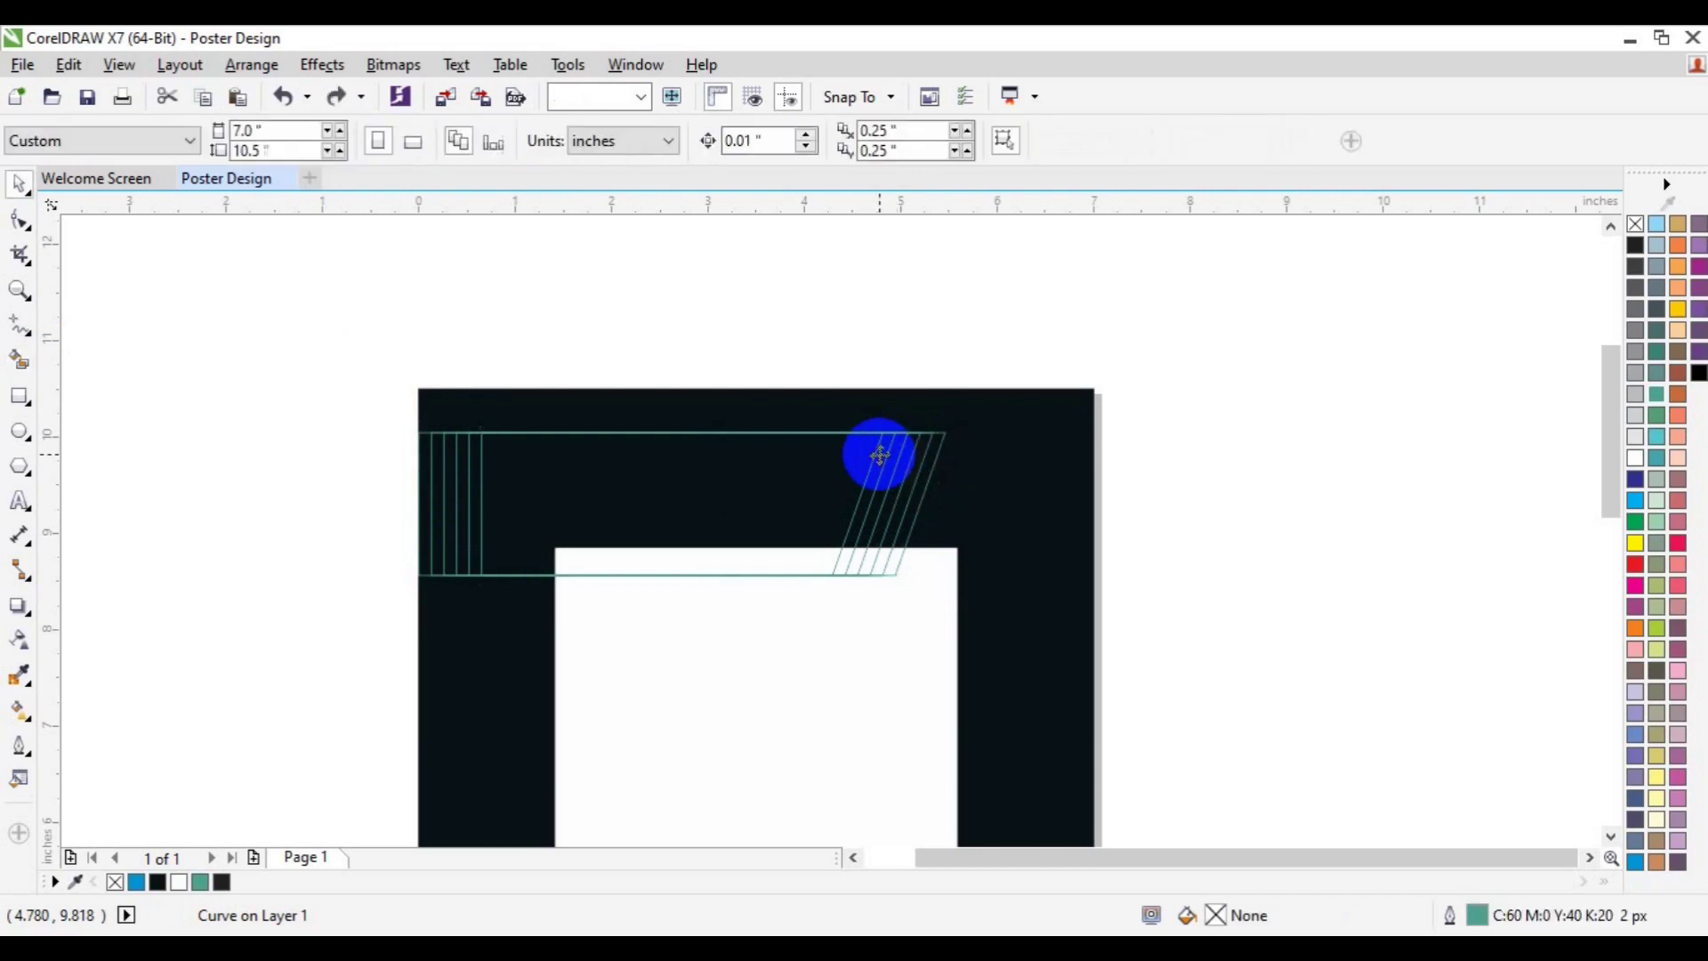
left_click(895, 472)
key("Delete")
left_click(839, 473)
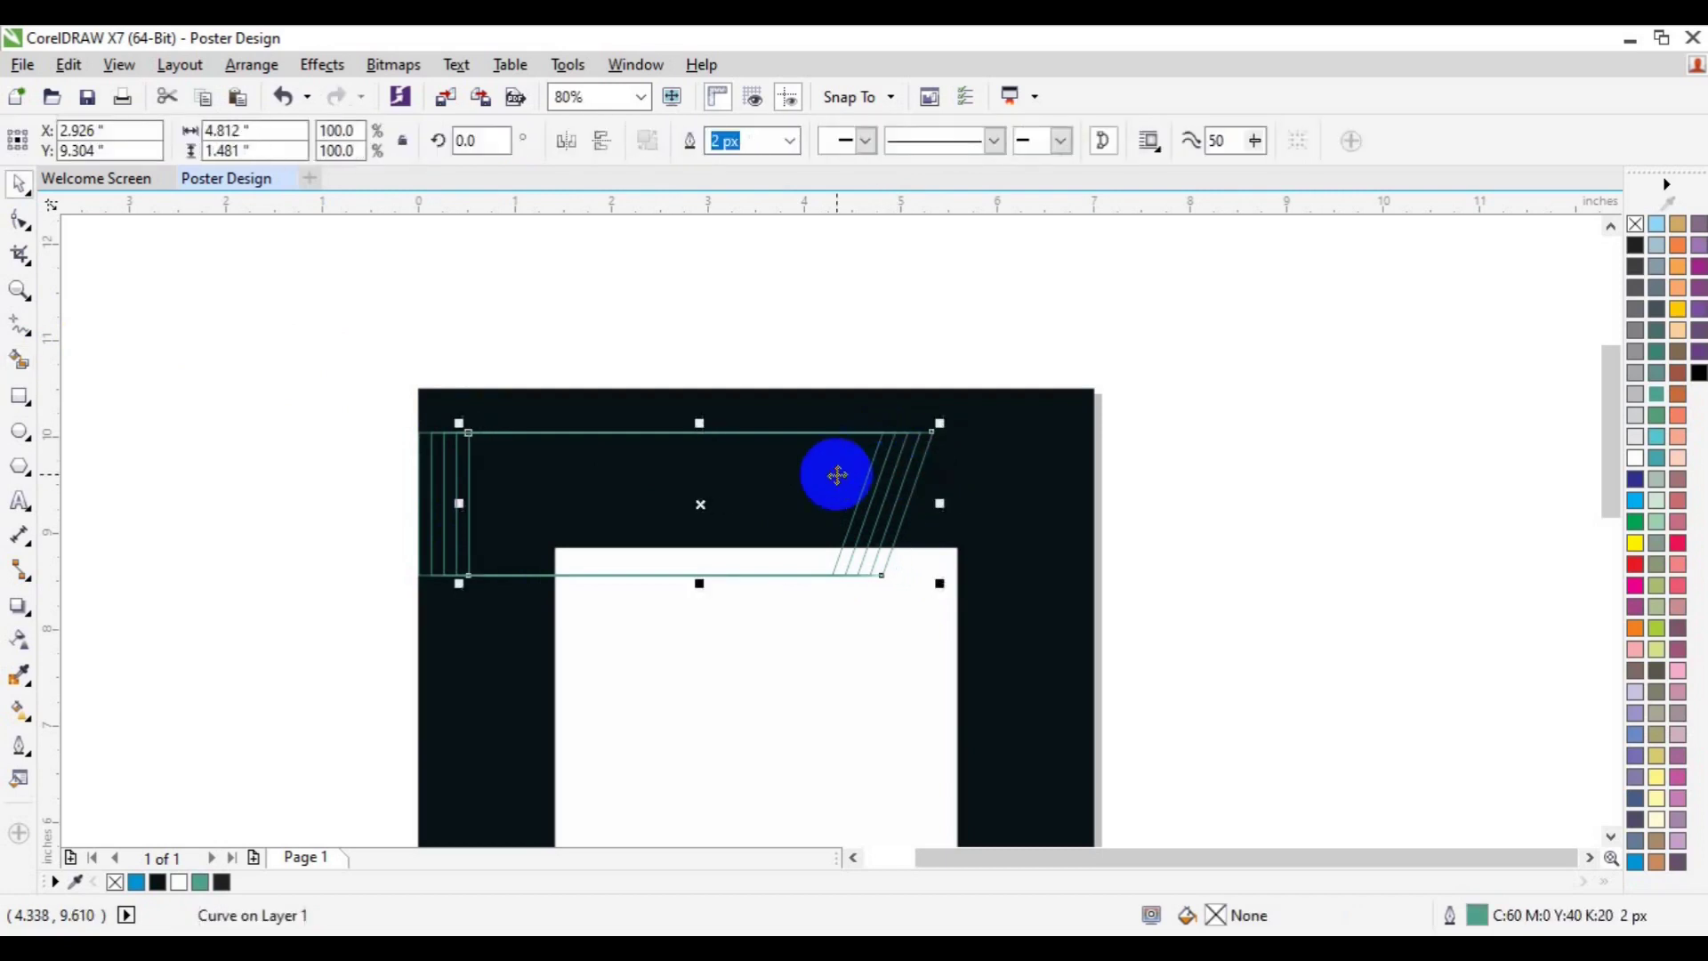
key("Delete")
left_click(801, 484)
key("Delete")
left_click(798, 481)
key("Delete")
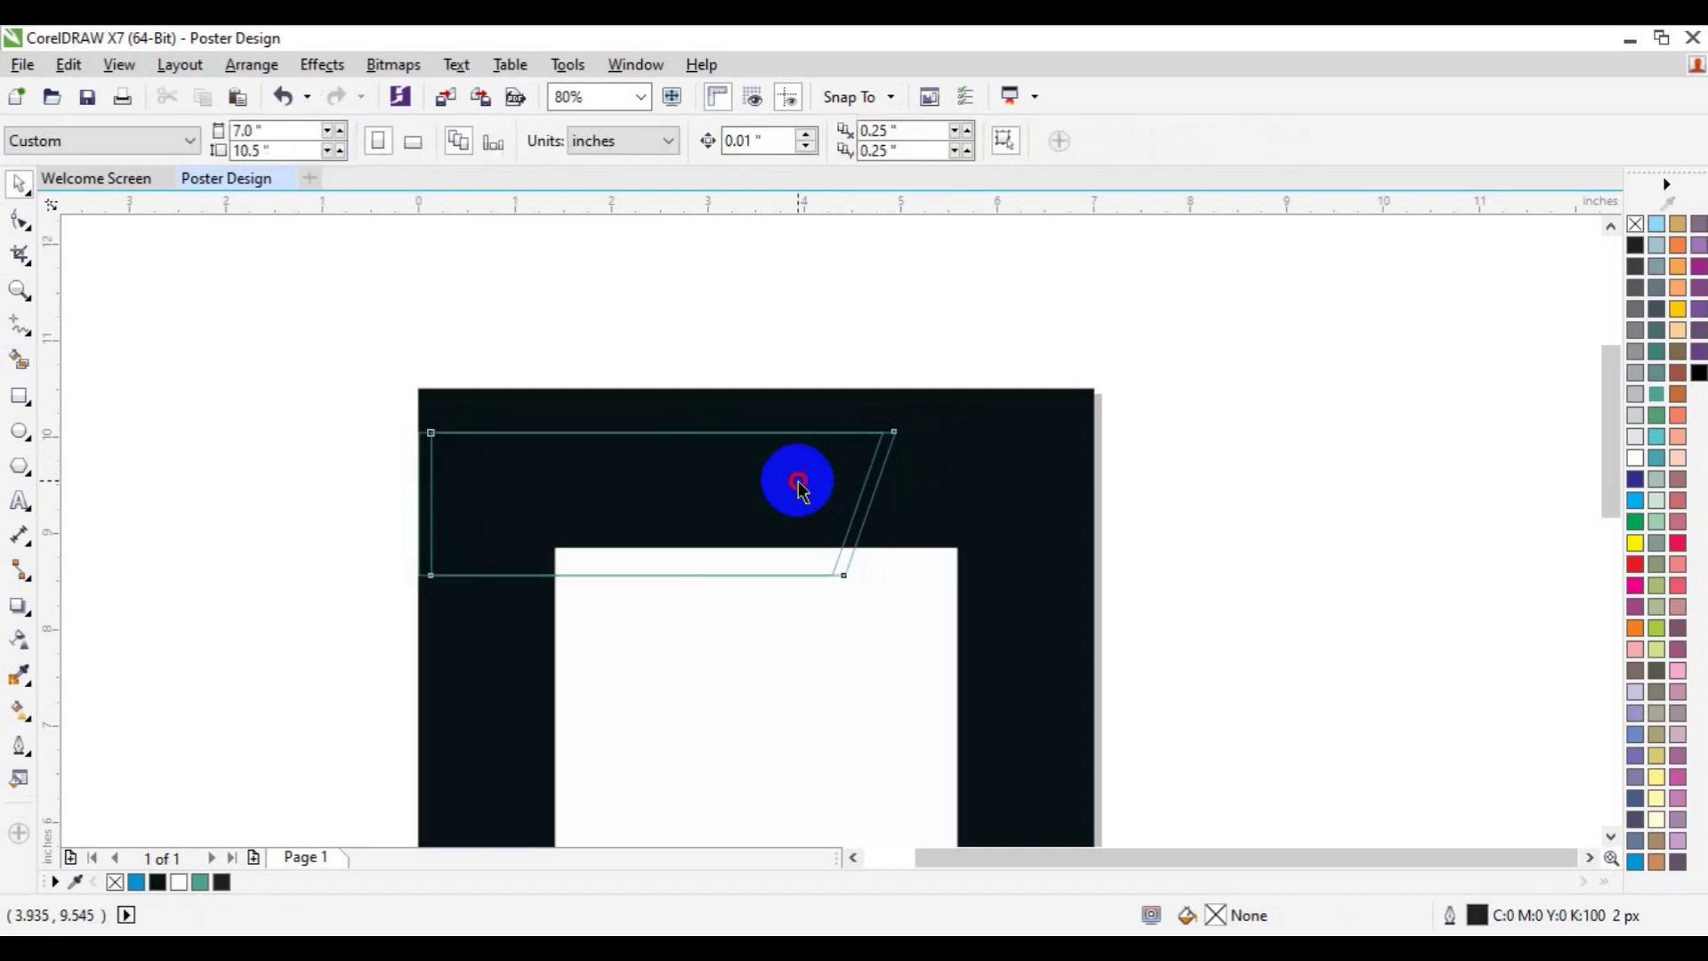
left_click(799, 481)
key("Delete")
- Copy the slanted shape about 0.16 inch to the right and repeat the offset for six evenly spaced copies
left_click(800, 485)
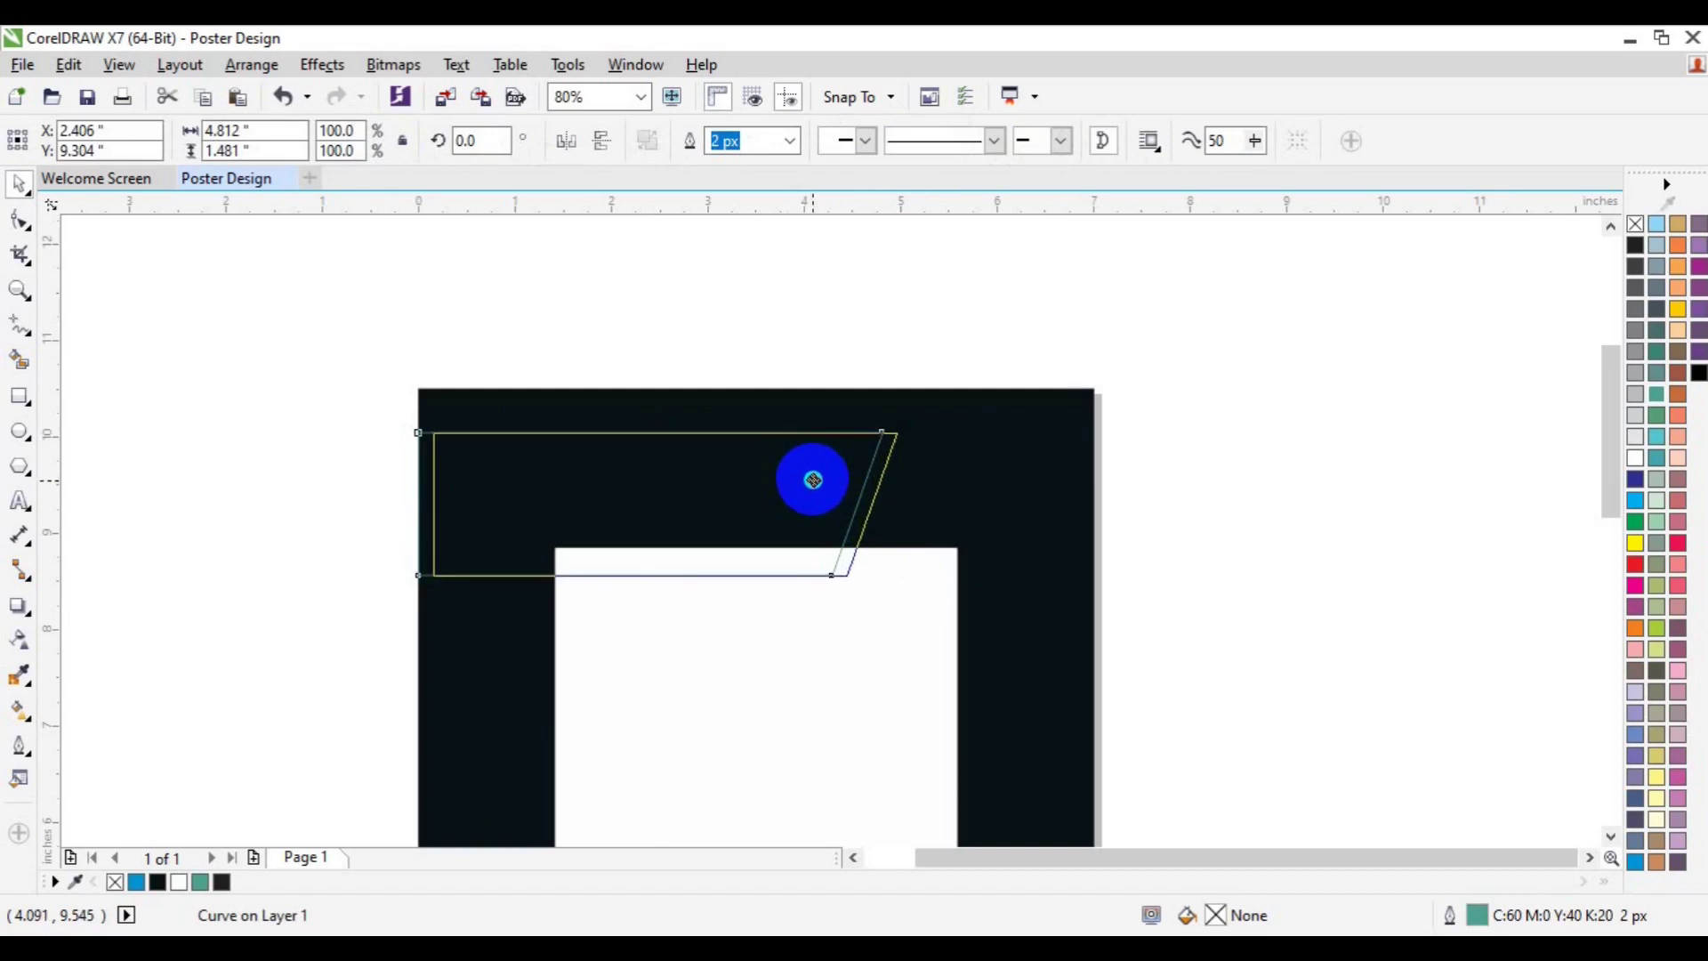
left_click_drag(813, 479, 829, 488)
left_click(873, 494)
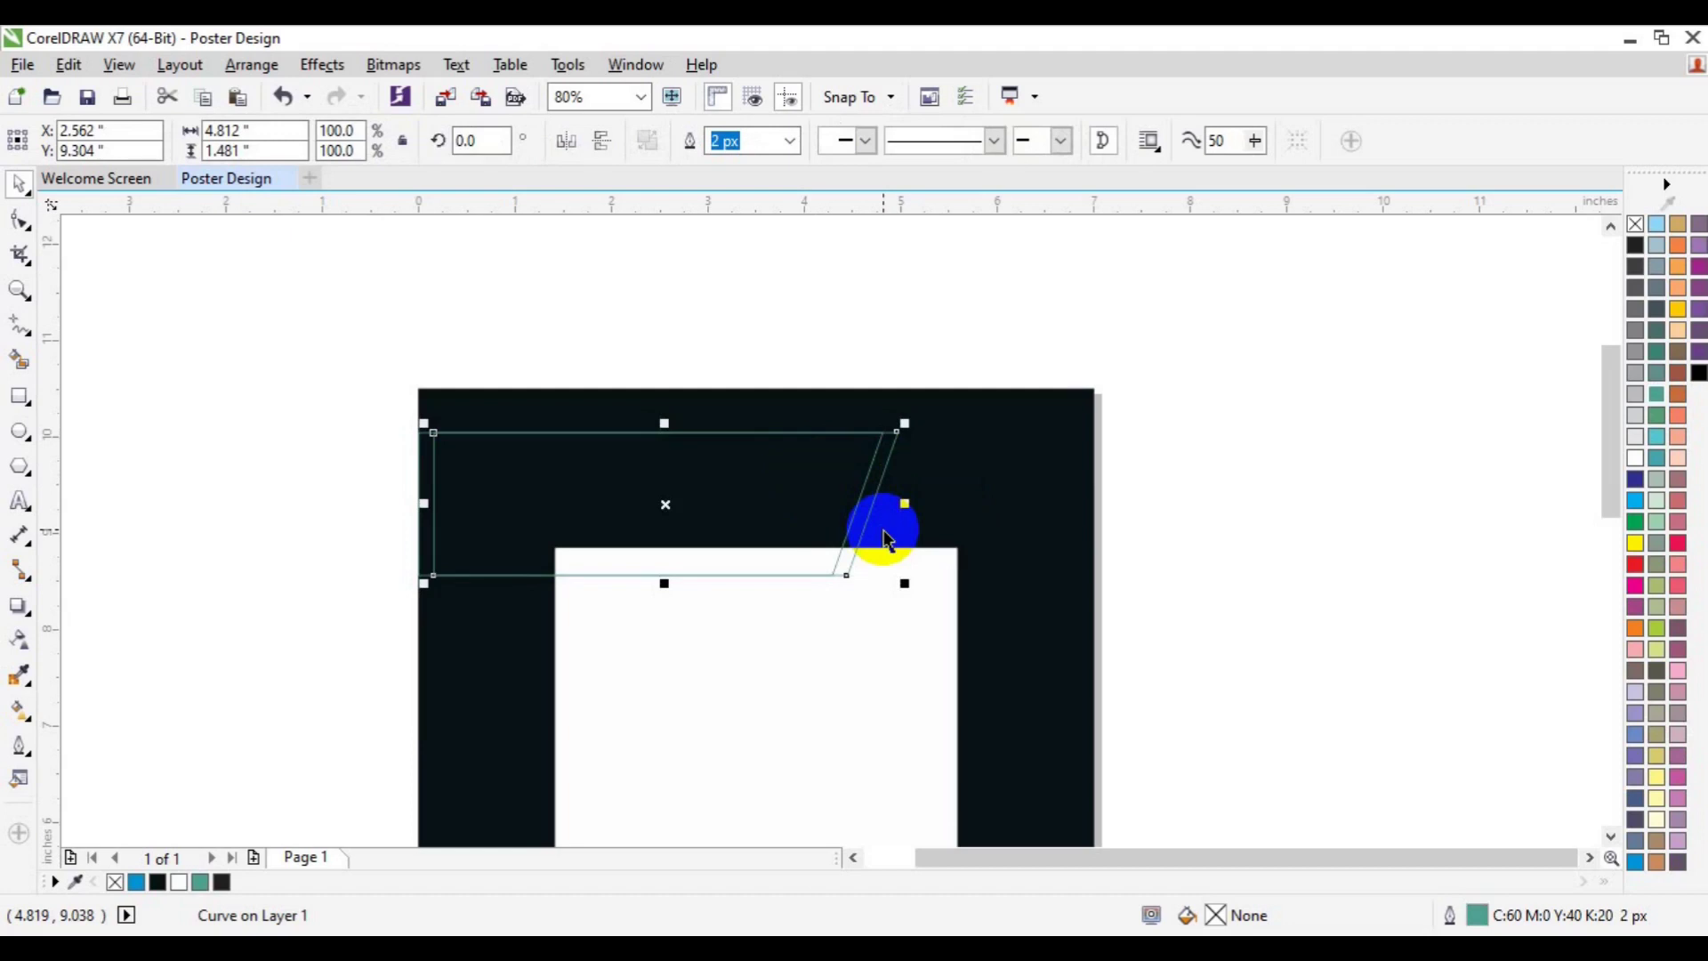
key("ctrl+r")
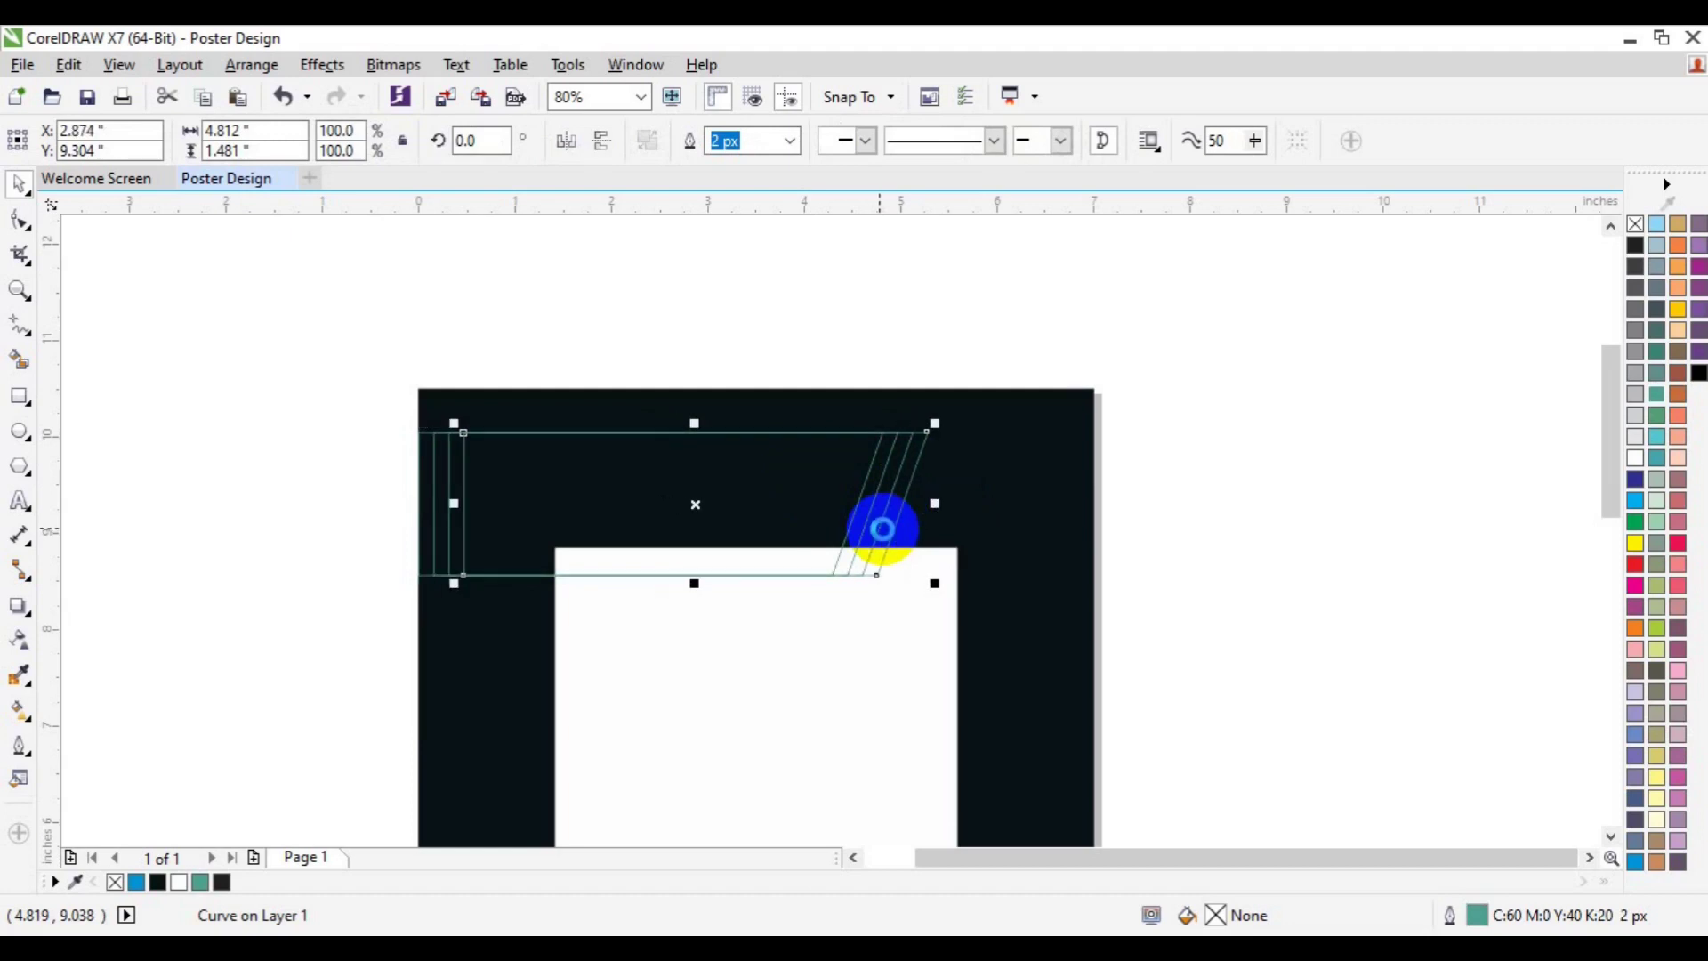
key("ctrl+r")
key("ctrl+r")
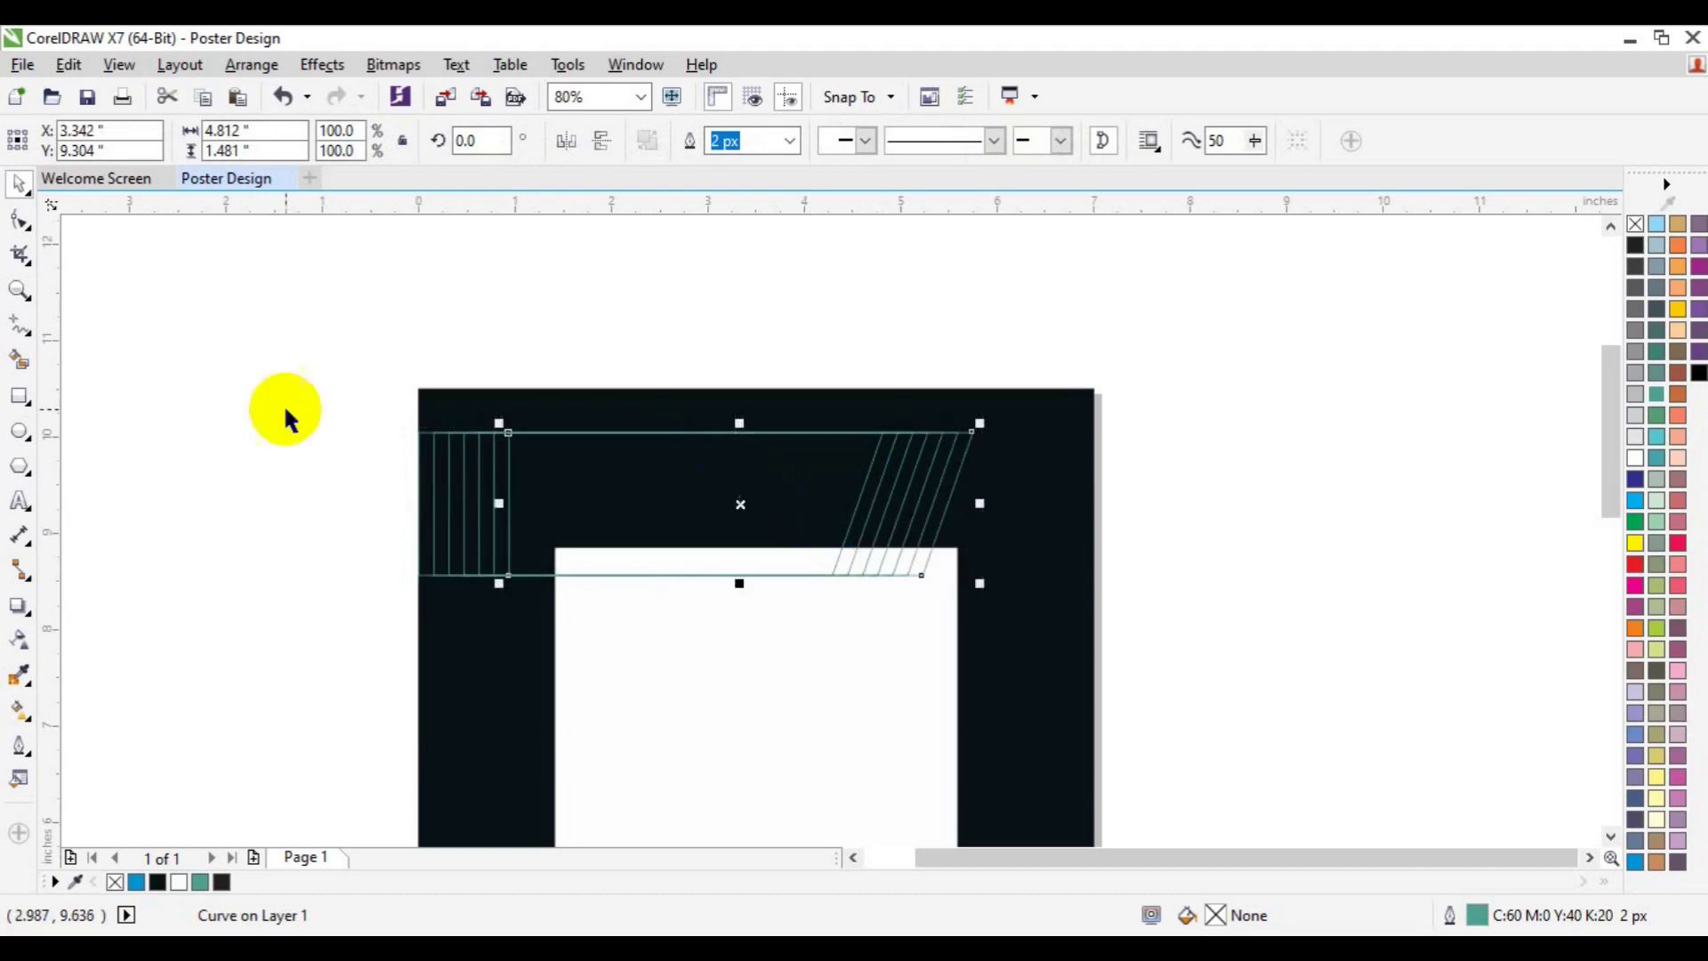
- Move all seven slanted shapes into the empty area above the poster page
left_click_drag(307, 367, 1029, 649)
left_click_drag(691, 504, 644, 303)
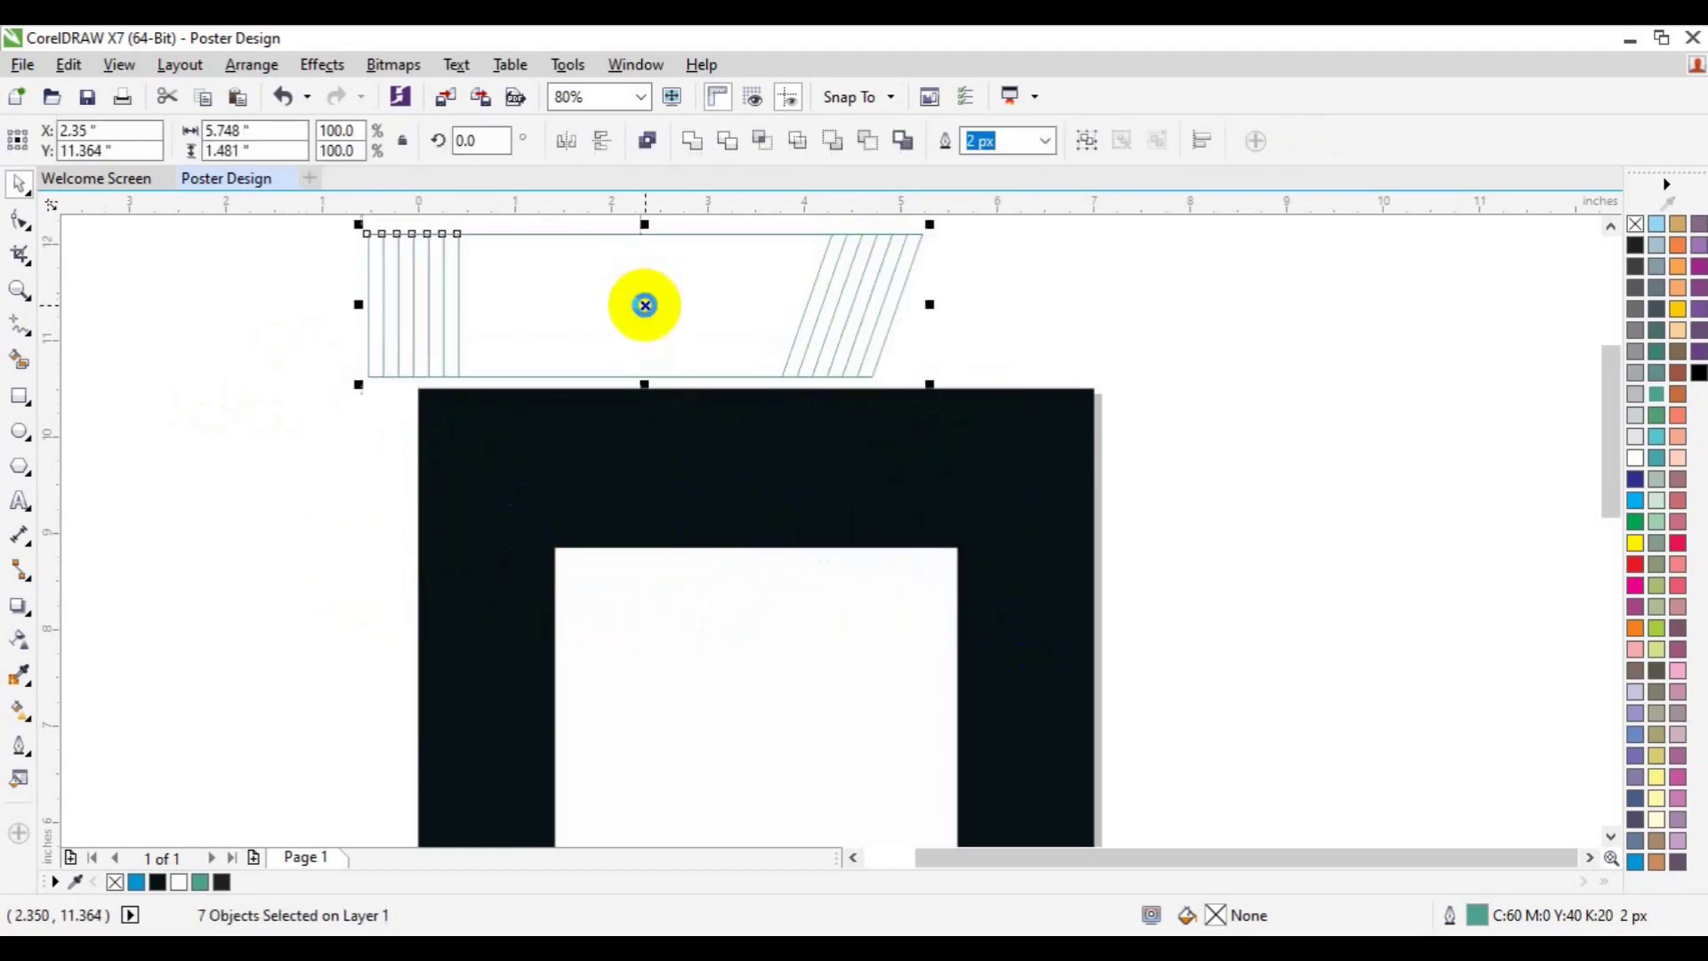
- Try Smart Fill with black and no outline on alternate slanted strips
left_click(19, 359)
left_click(864, 361)
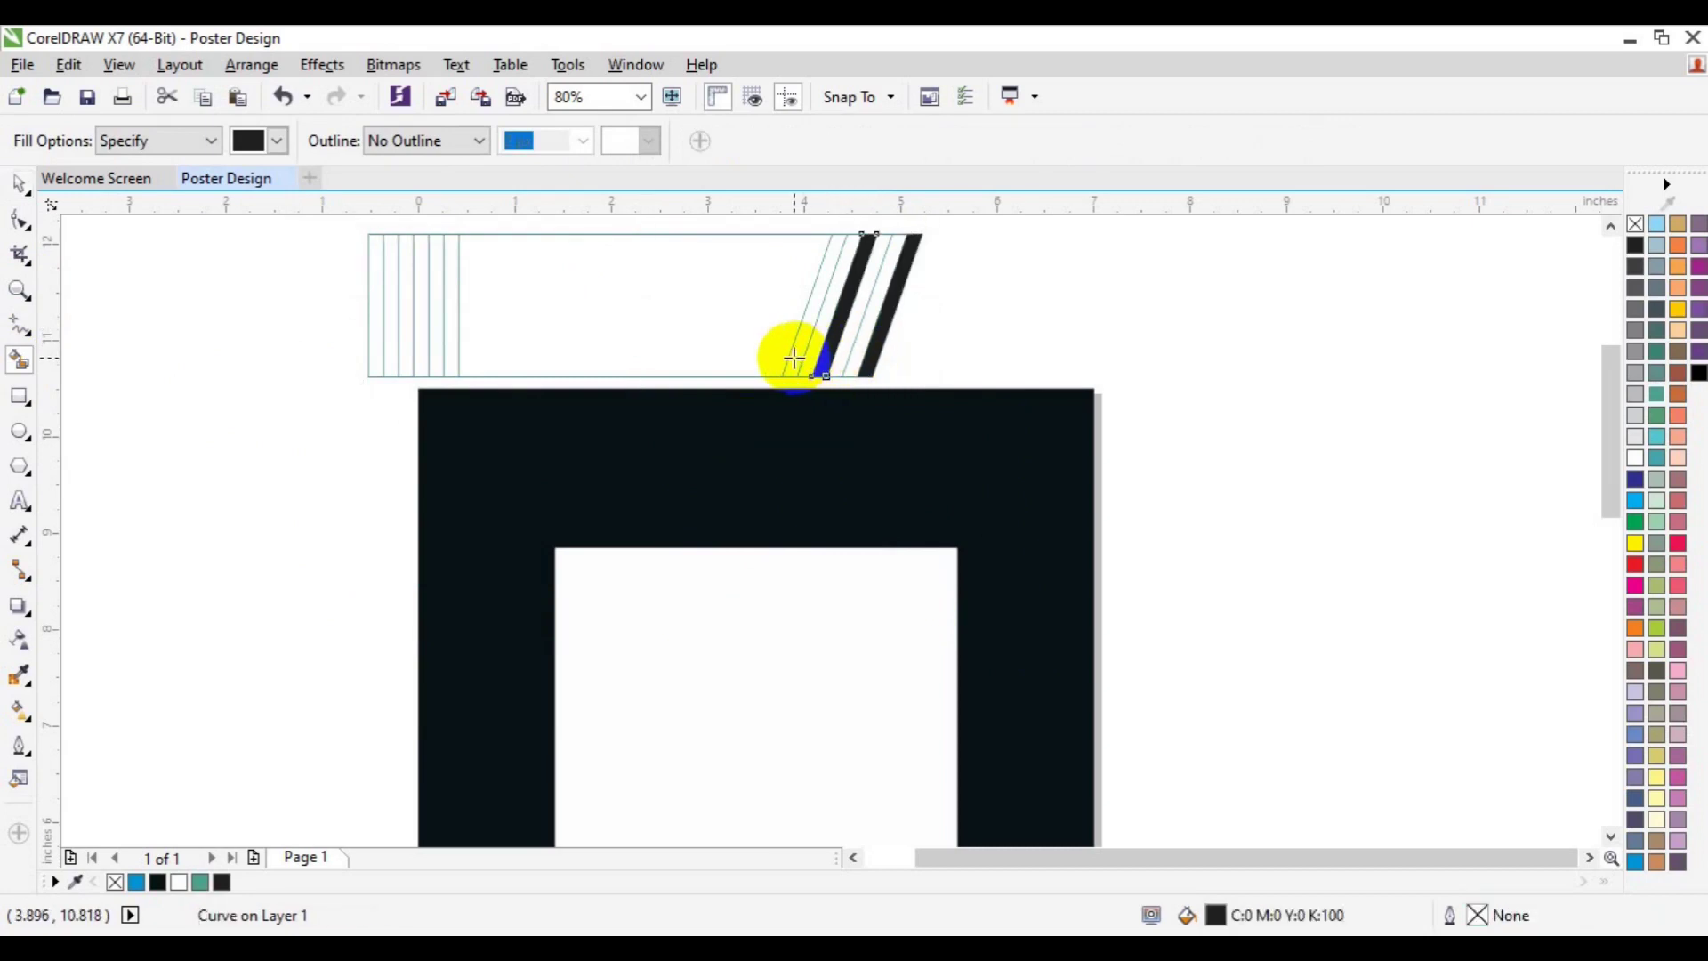
key("space")
key("ctrl+z")
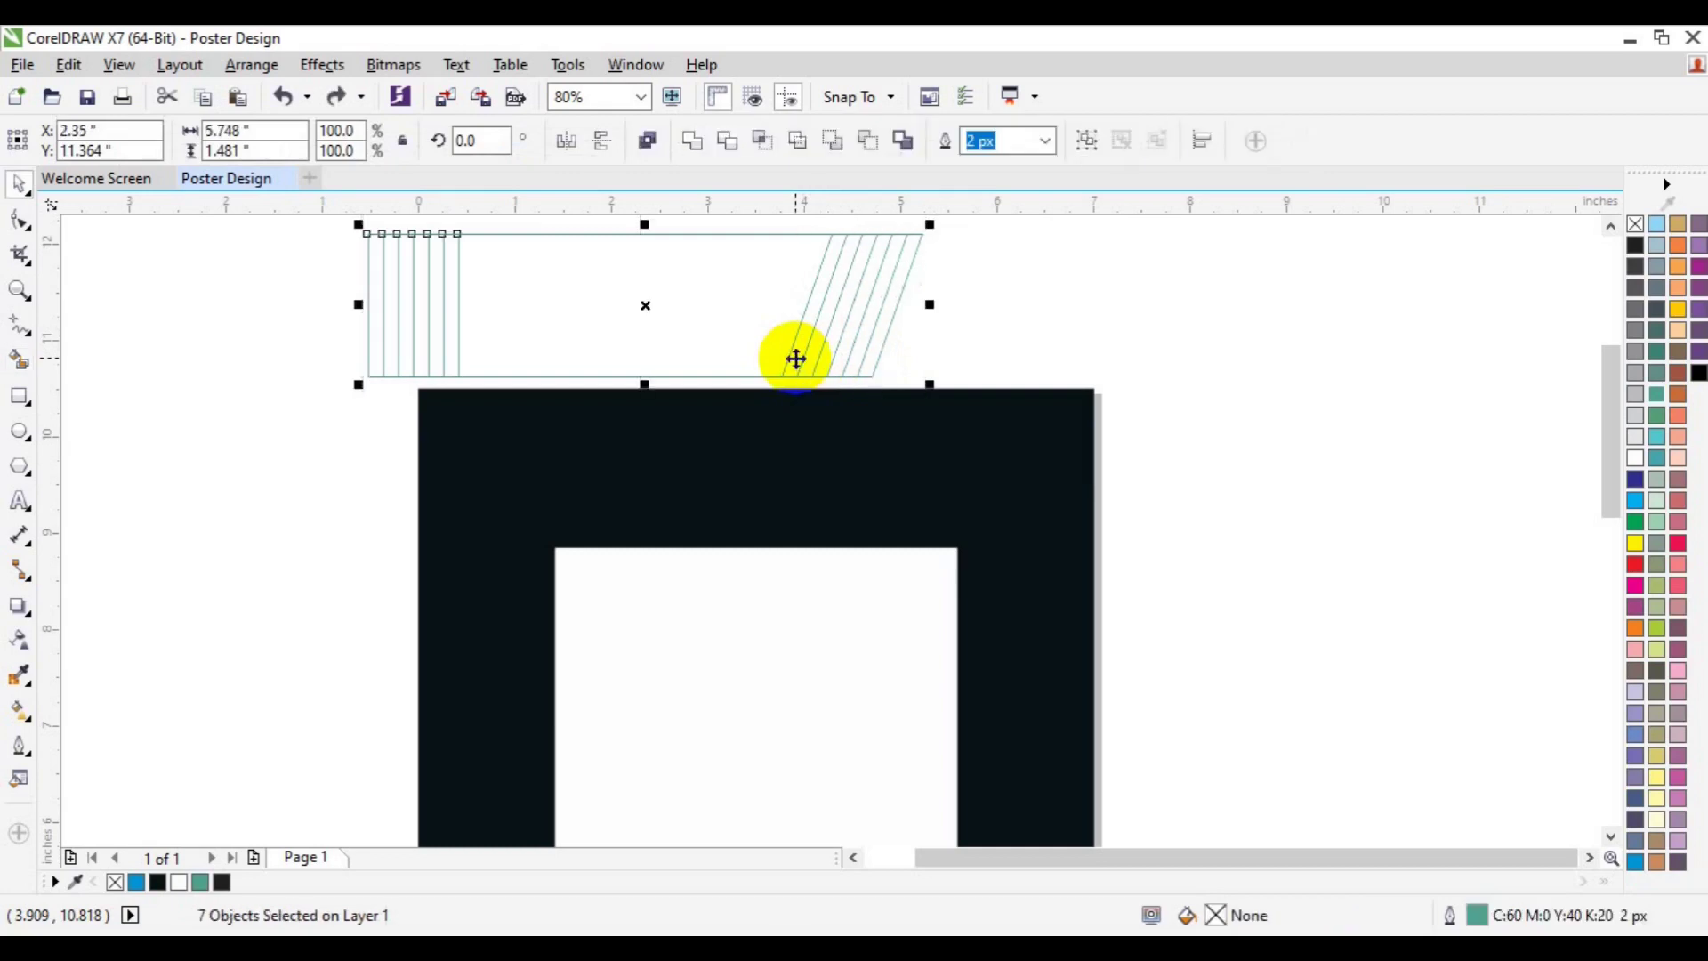
- Undo the six offset copies so only the original slanted shape remains above the page
left_click(694, 325)
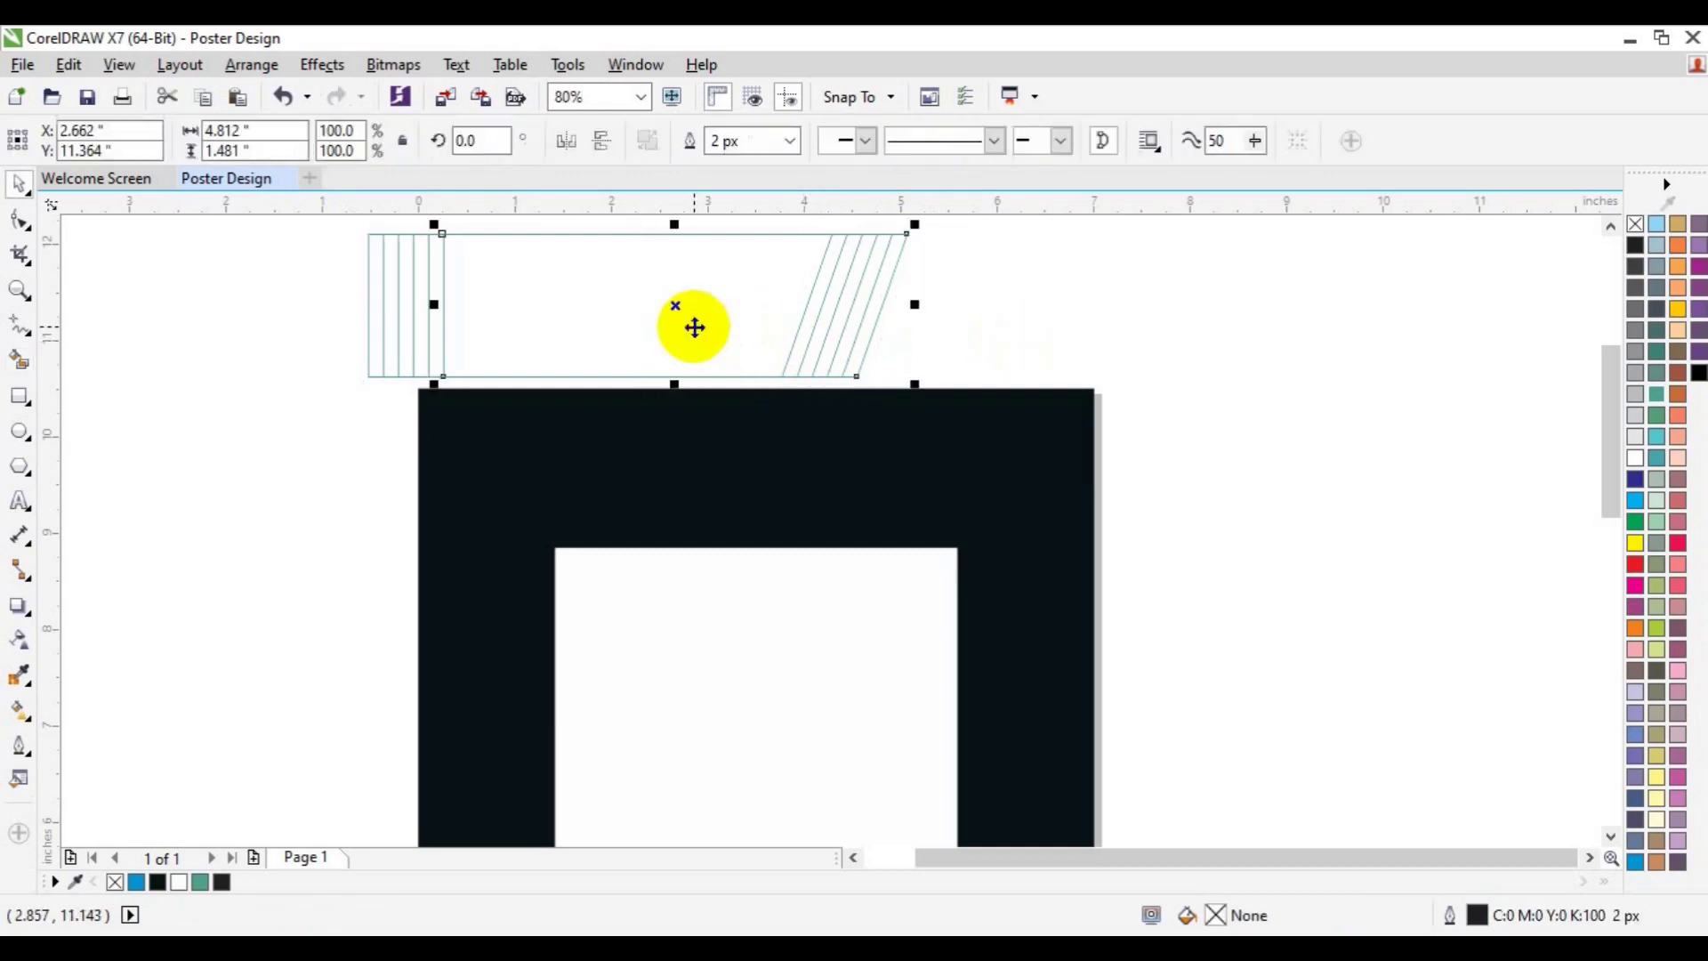
key("ctrl+z")
key("ctrl+z")
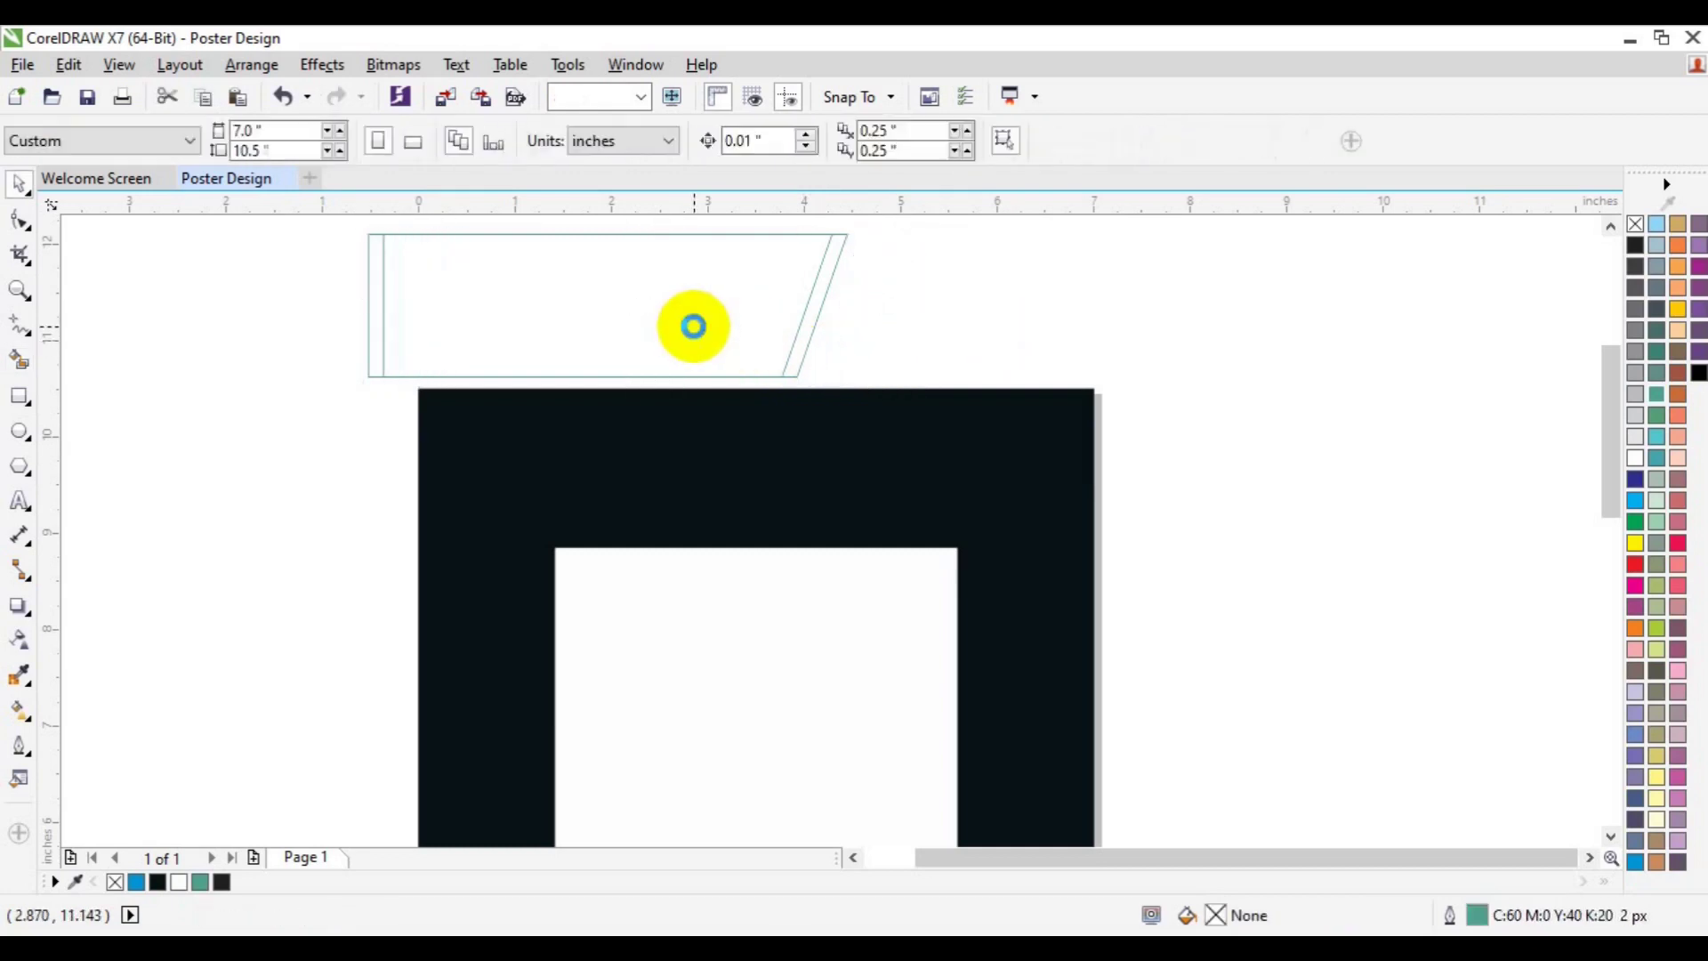
key("ctrl+z")
key("ctrl+z")
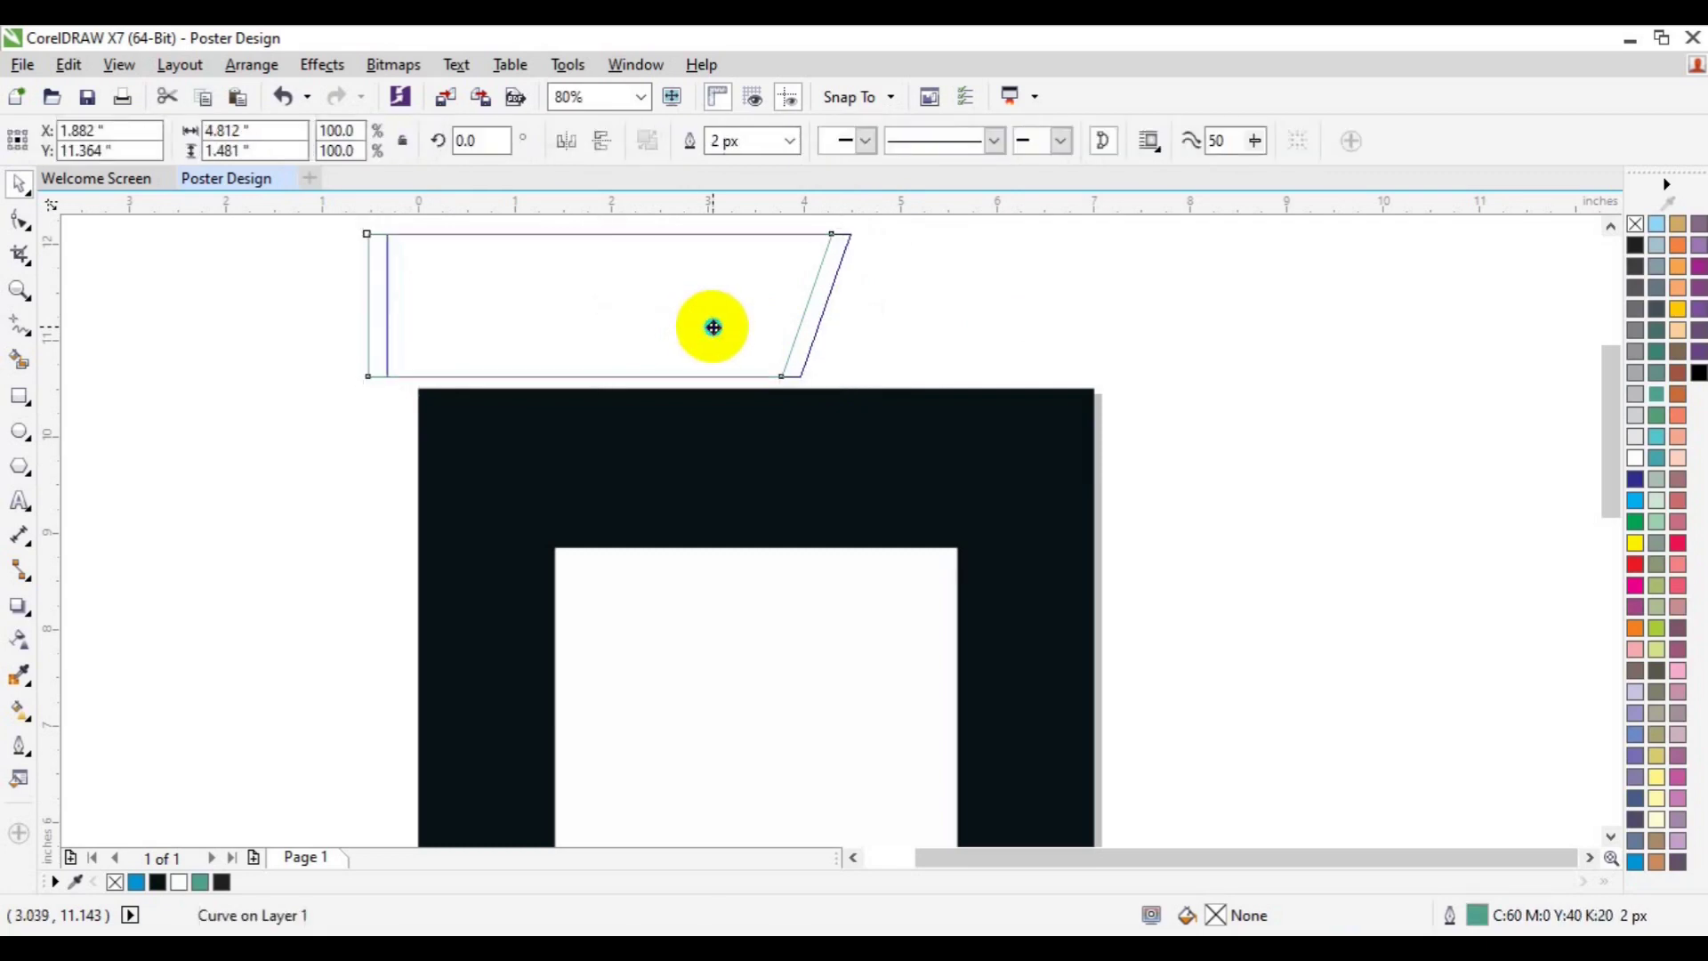
- Copy the slanted shape about 0.2 inch to the right and repeat the offset for seven evenly spaced copies
right_click(712, 328)
left_click(761, 372)
key("ctrl+r")
key("ctrl+r")
key("ctrl+r")
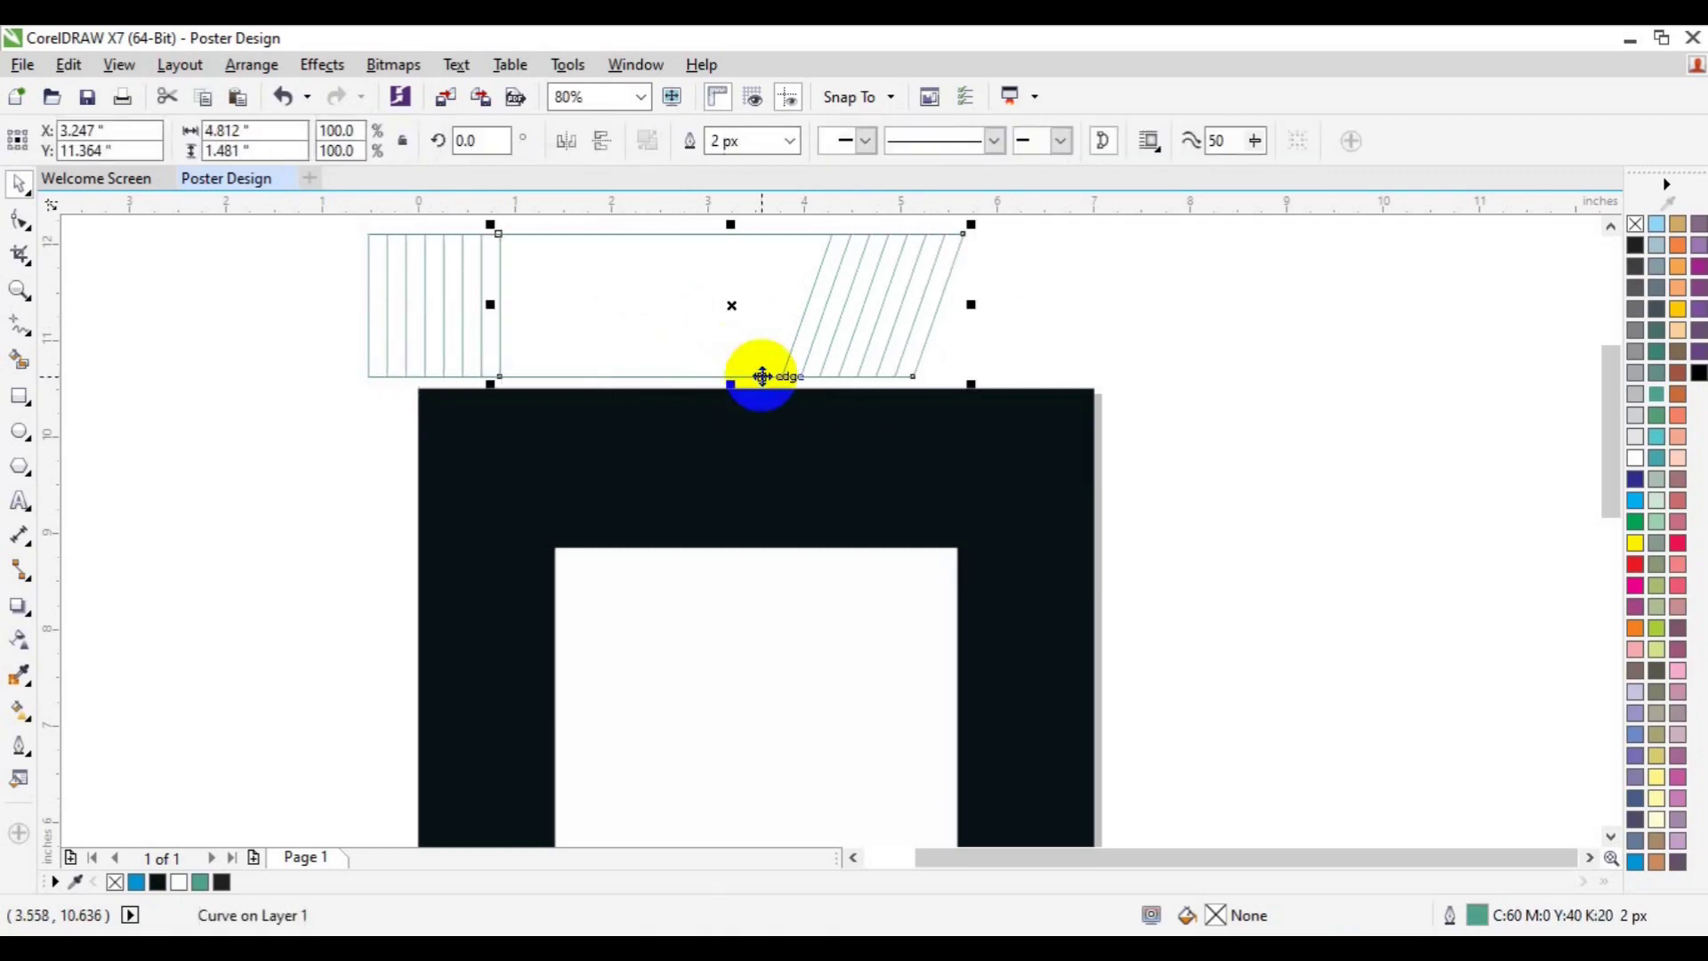
- Try Smart Fill with black on alternate strips, starting from the outermost slanted strip
left_click(18, 360)
left_click(928, 294)
left_click(872, 296)
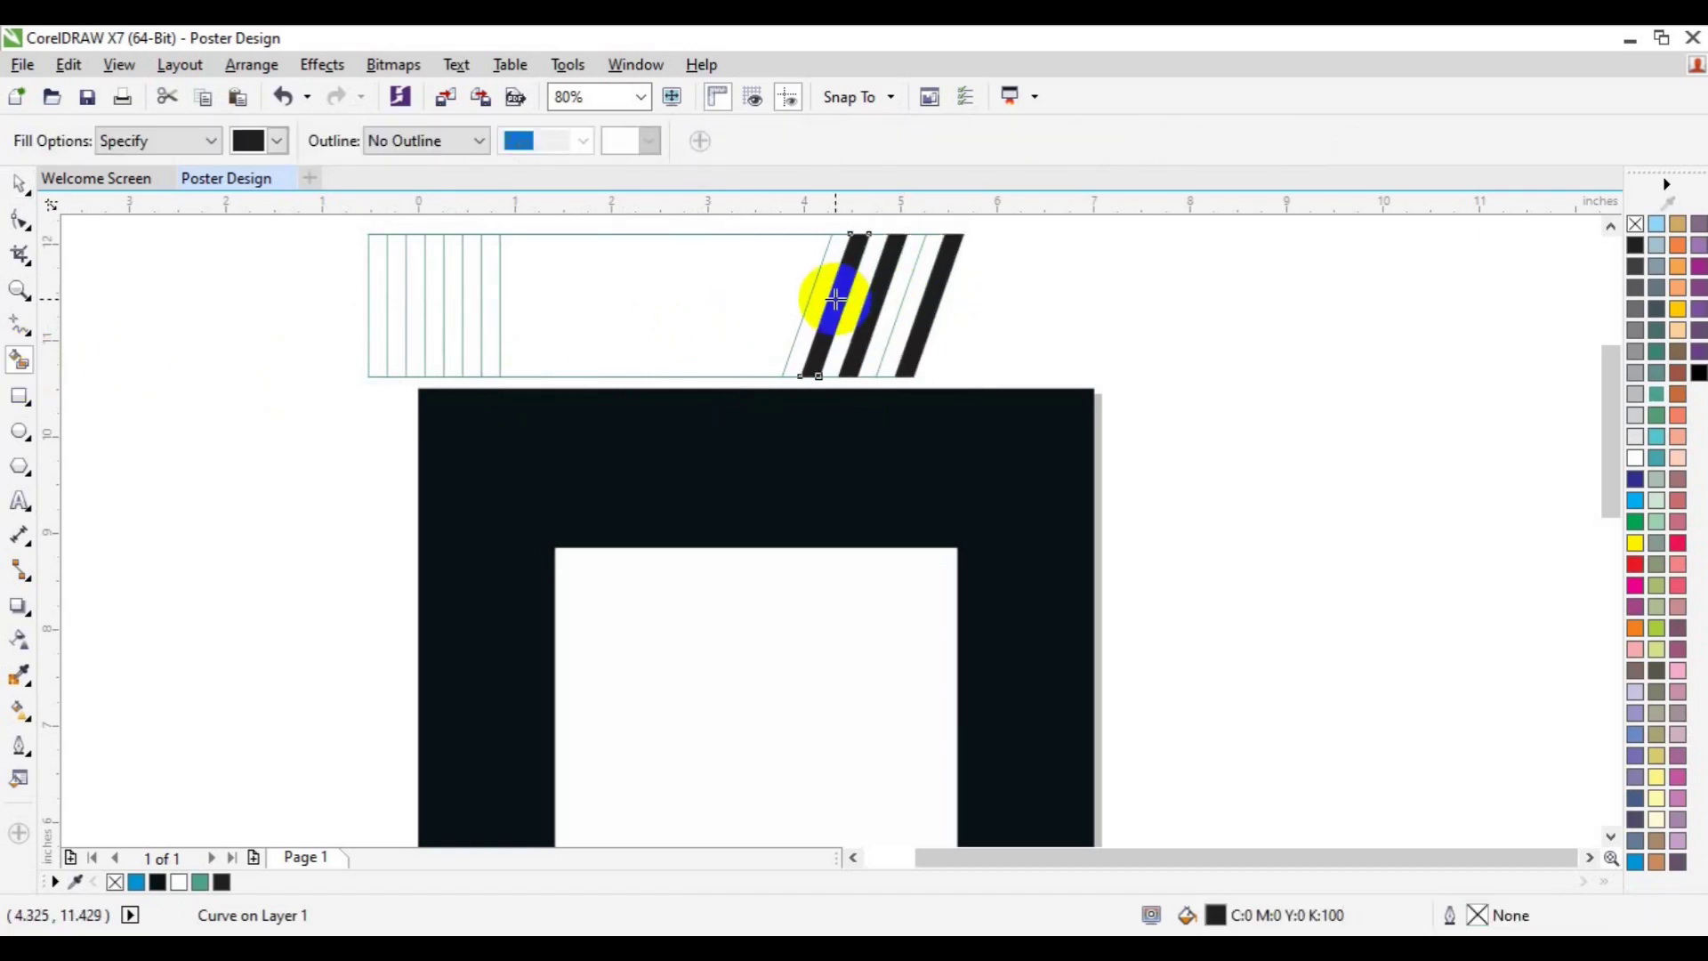
key("ctrl+z")
key("ctrl+z")
- Use Smart Fill with black and no outline on three alternate strips, starting with the second from the outer end
left_click(914, 305)
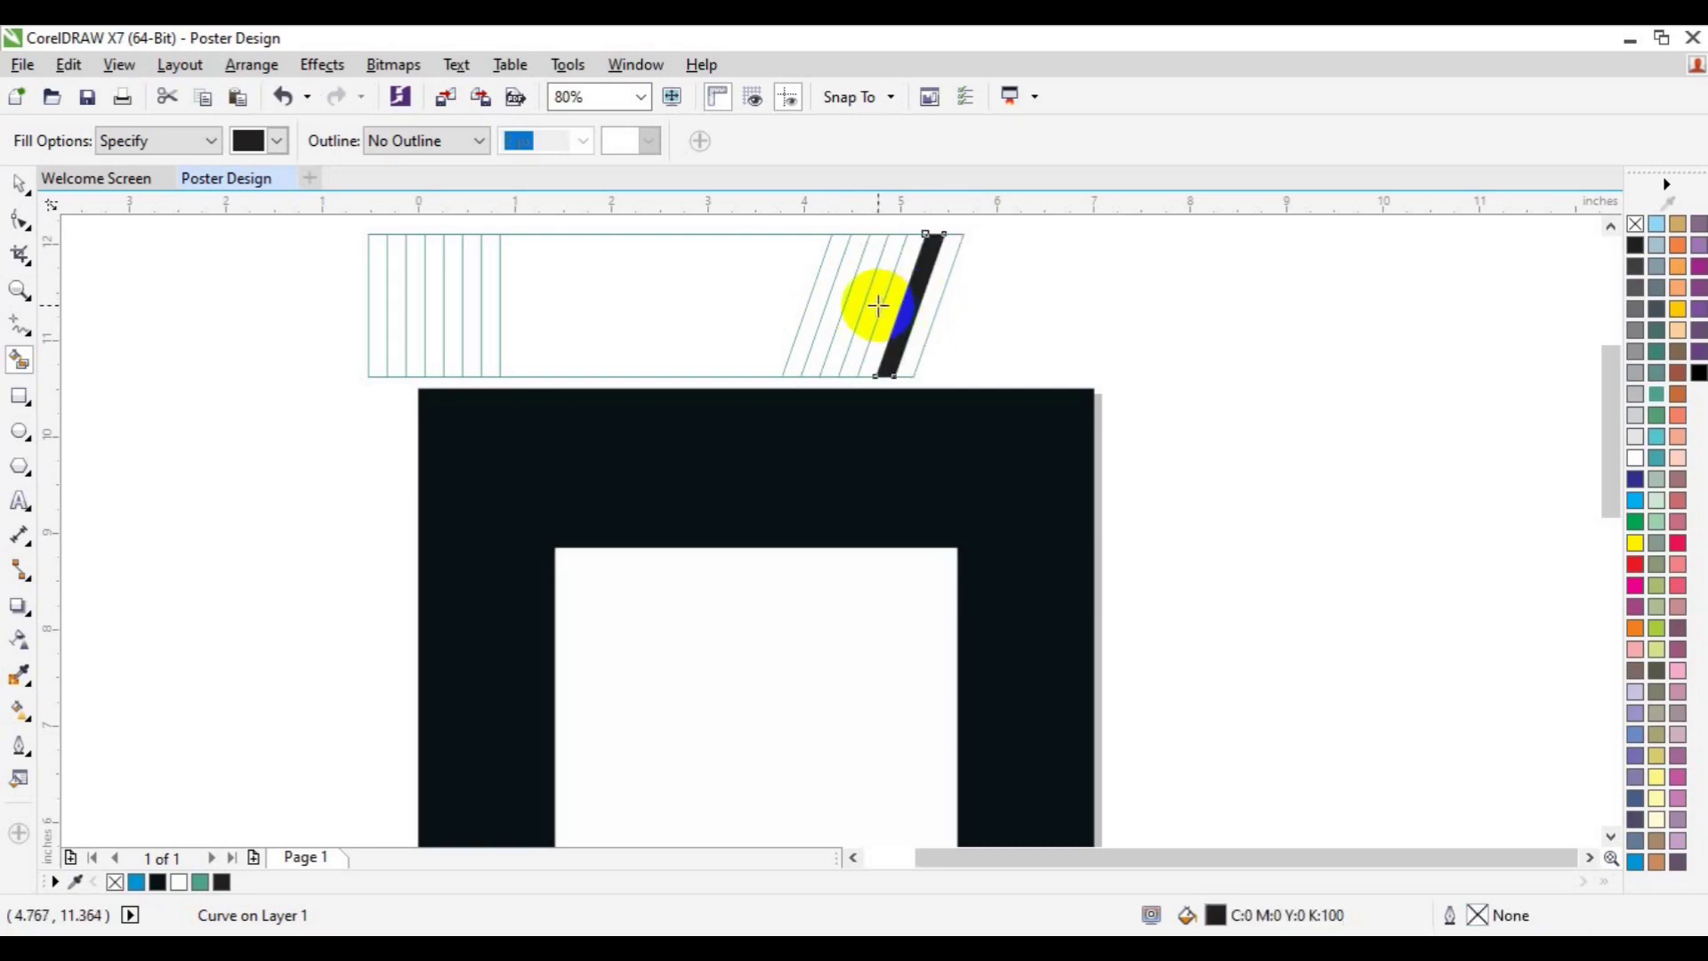
left_click(834, 302)
key("space")
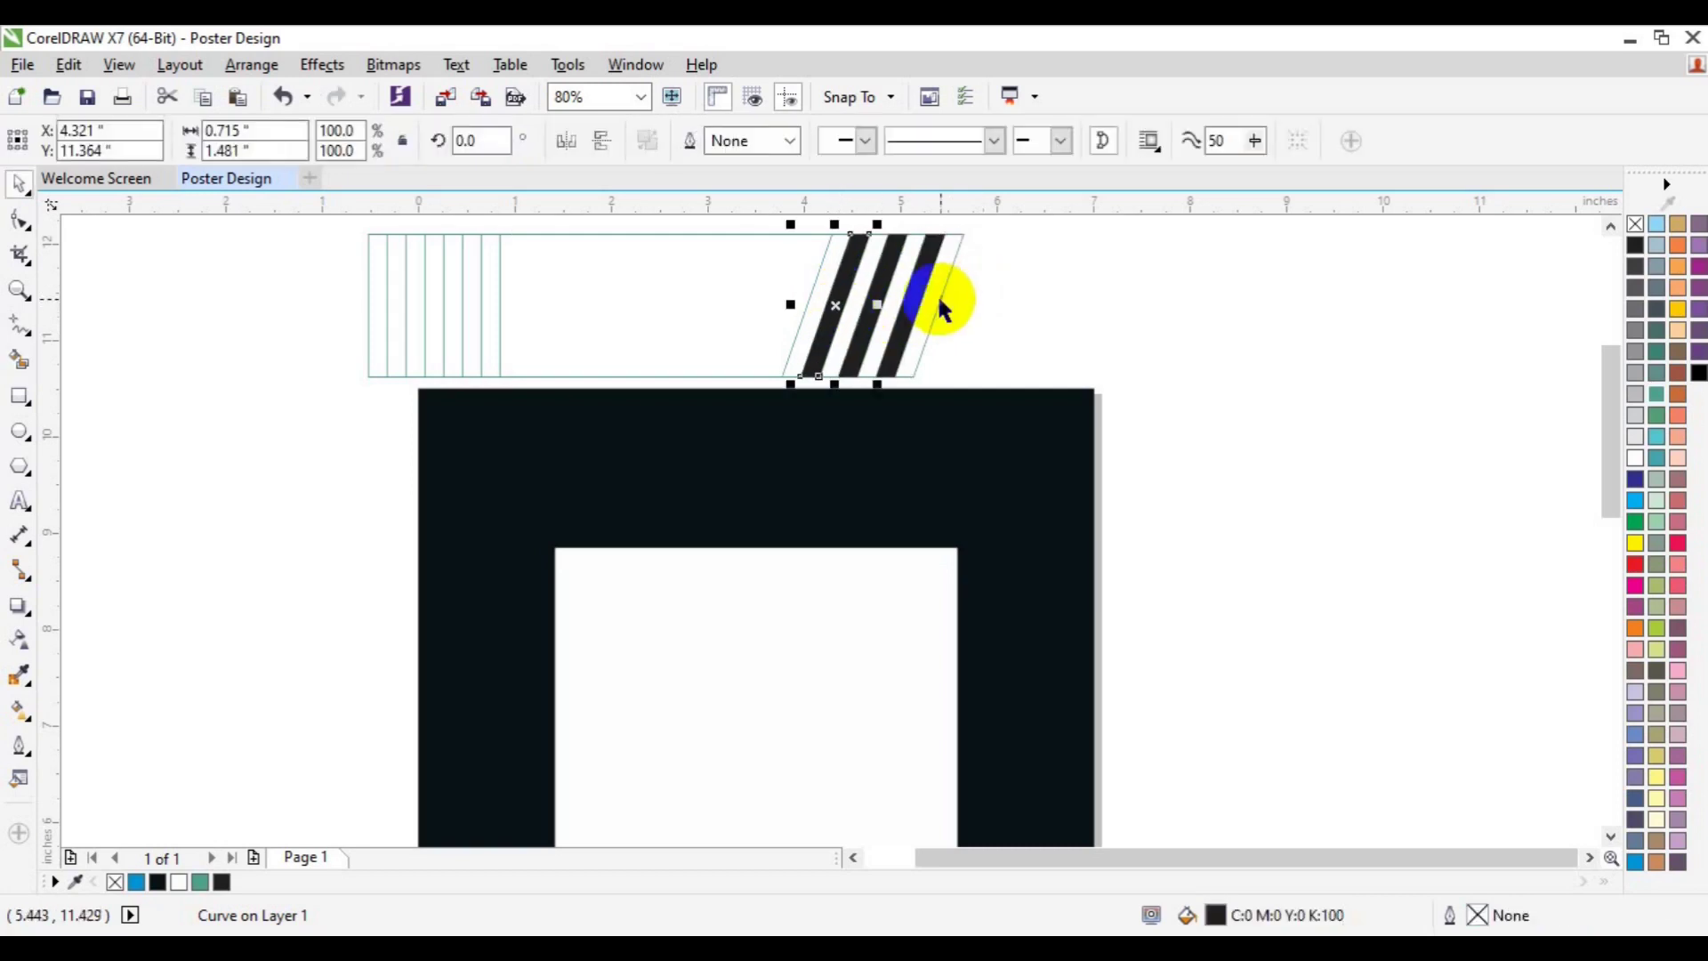
- Delete the seven offset outline copies, keeping the original slanted shape and the three black strips
left_click(937, 300)
key("Delete")
left_click(798, 304)
key("Delete")
left_click(798, 304)
key("Delete")
left_click(798, 303)
key("Delete")
left_click(799, 303)
key("Delete")
left_click(798, 303)
key("Delete")
left_click(798, 304)
key("Delete")
- Fill the slanted shape and the three strips with 10% black
left_click(798, 303)
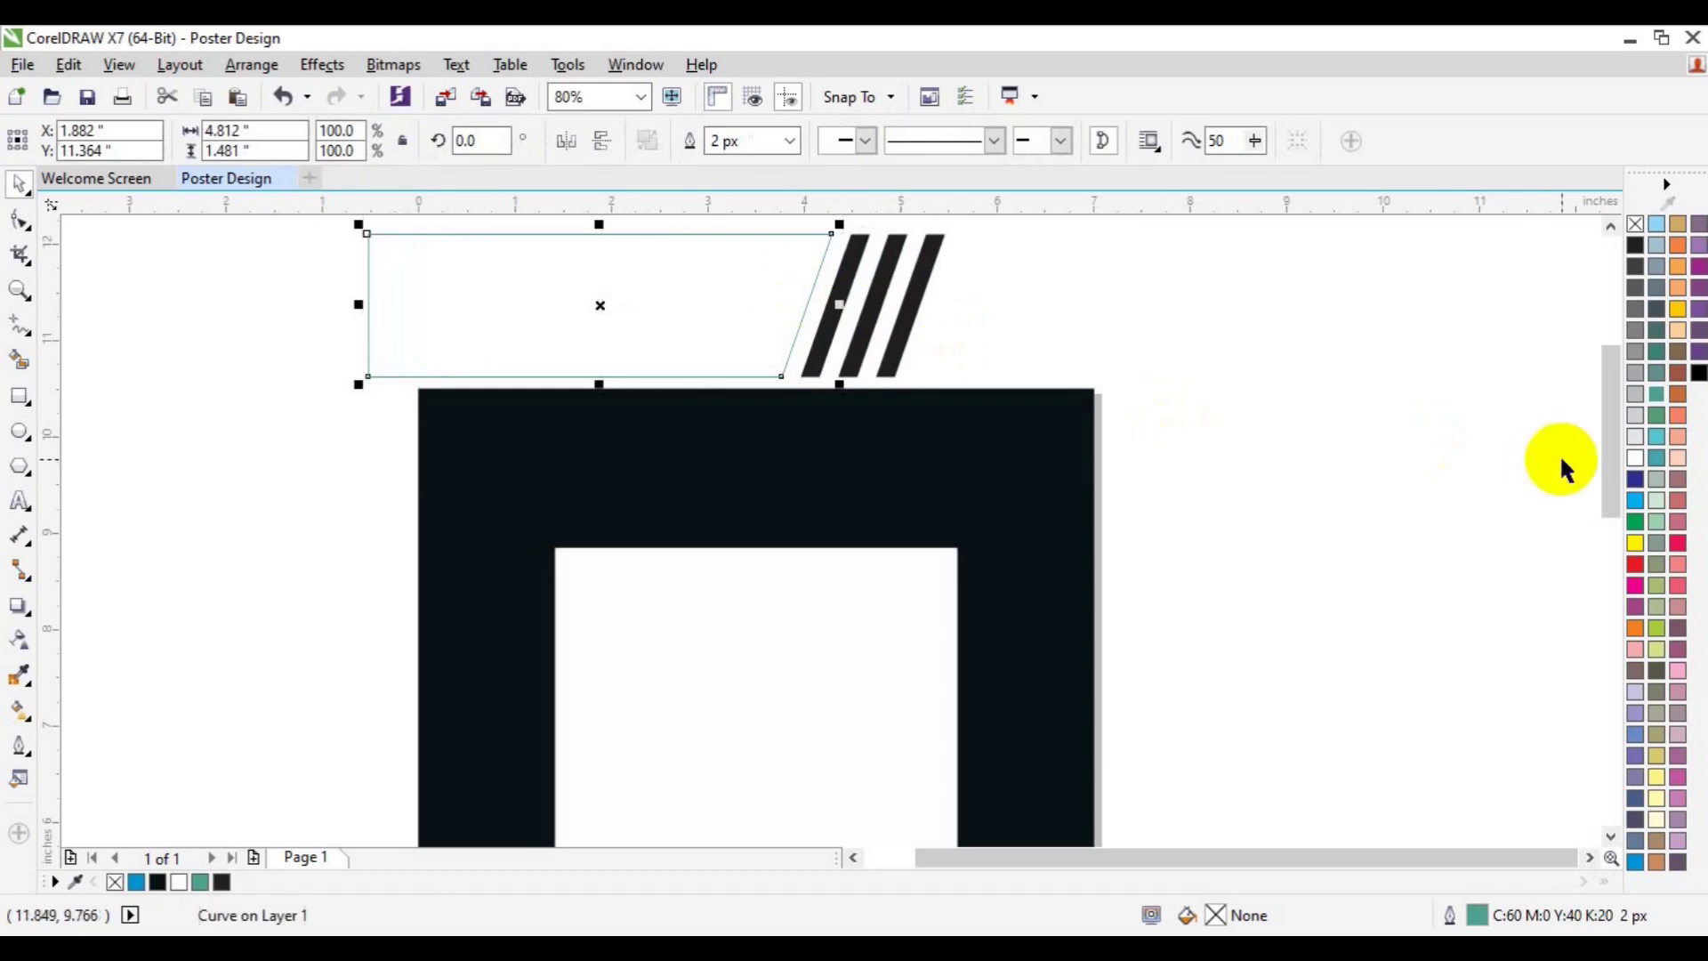
left_click(1635, 437)
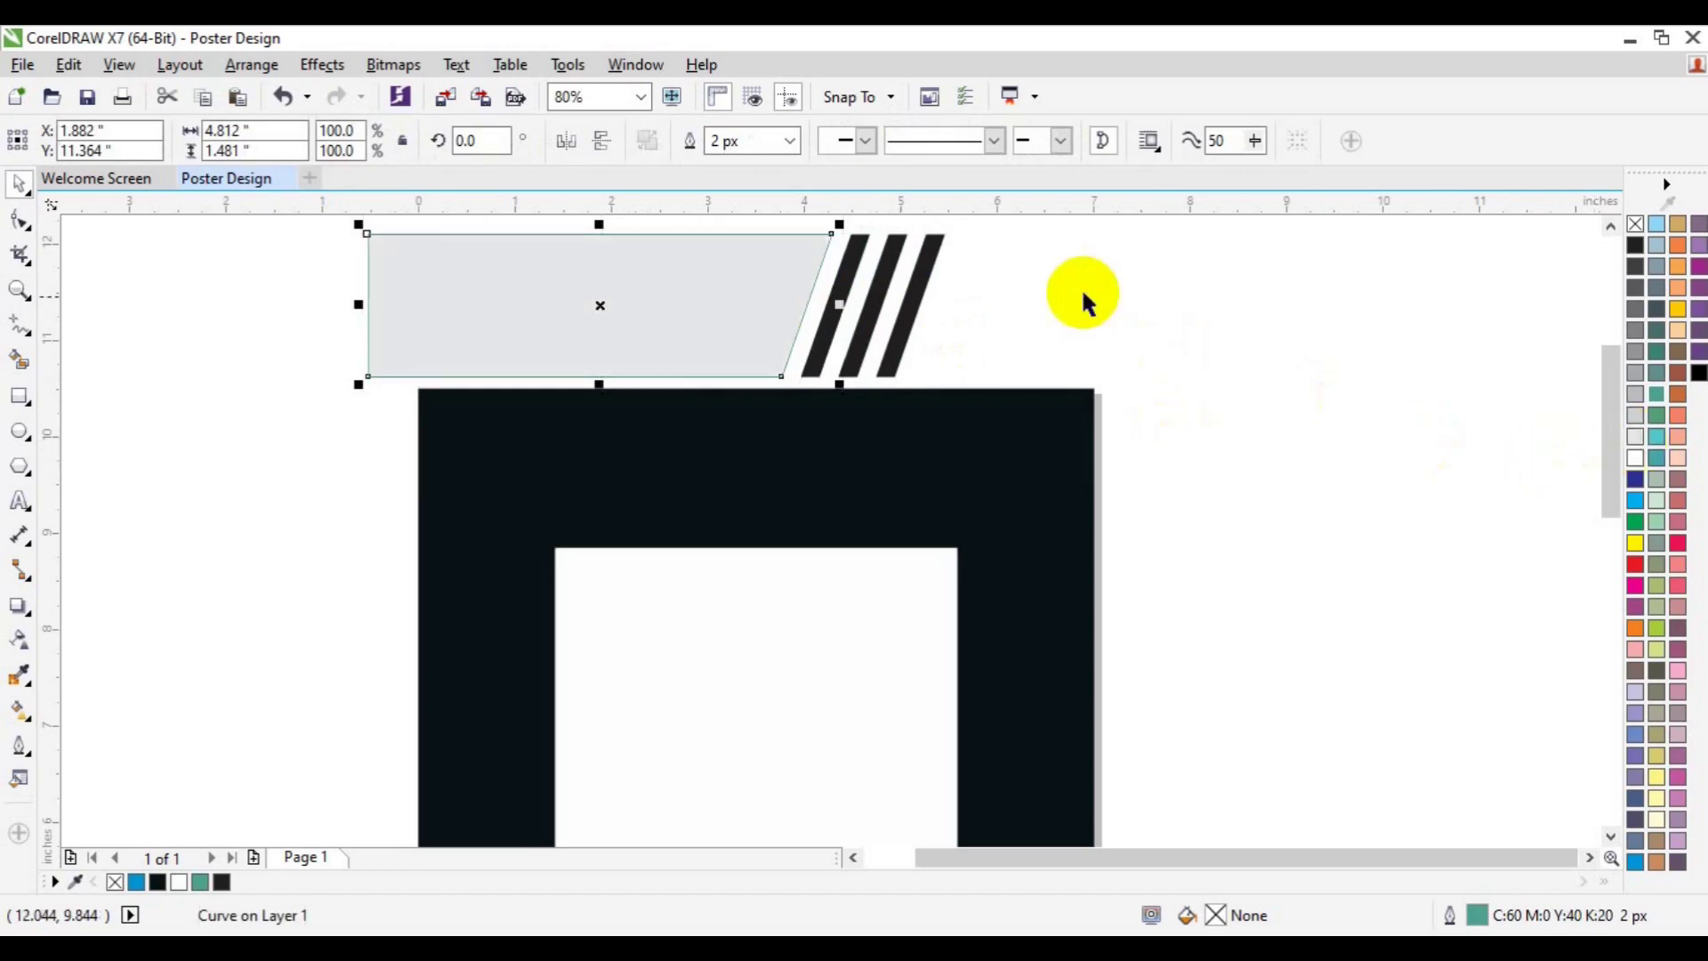
left_click(1606, 229)
left_click_drag(1326, 275, 765, 458)
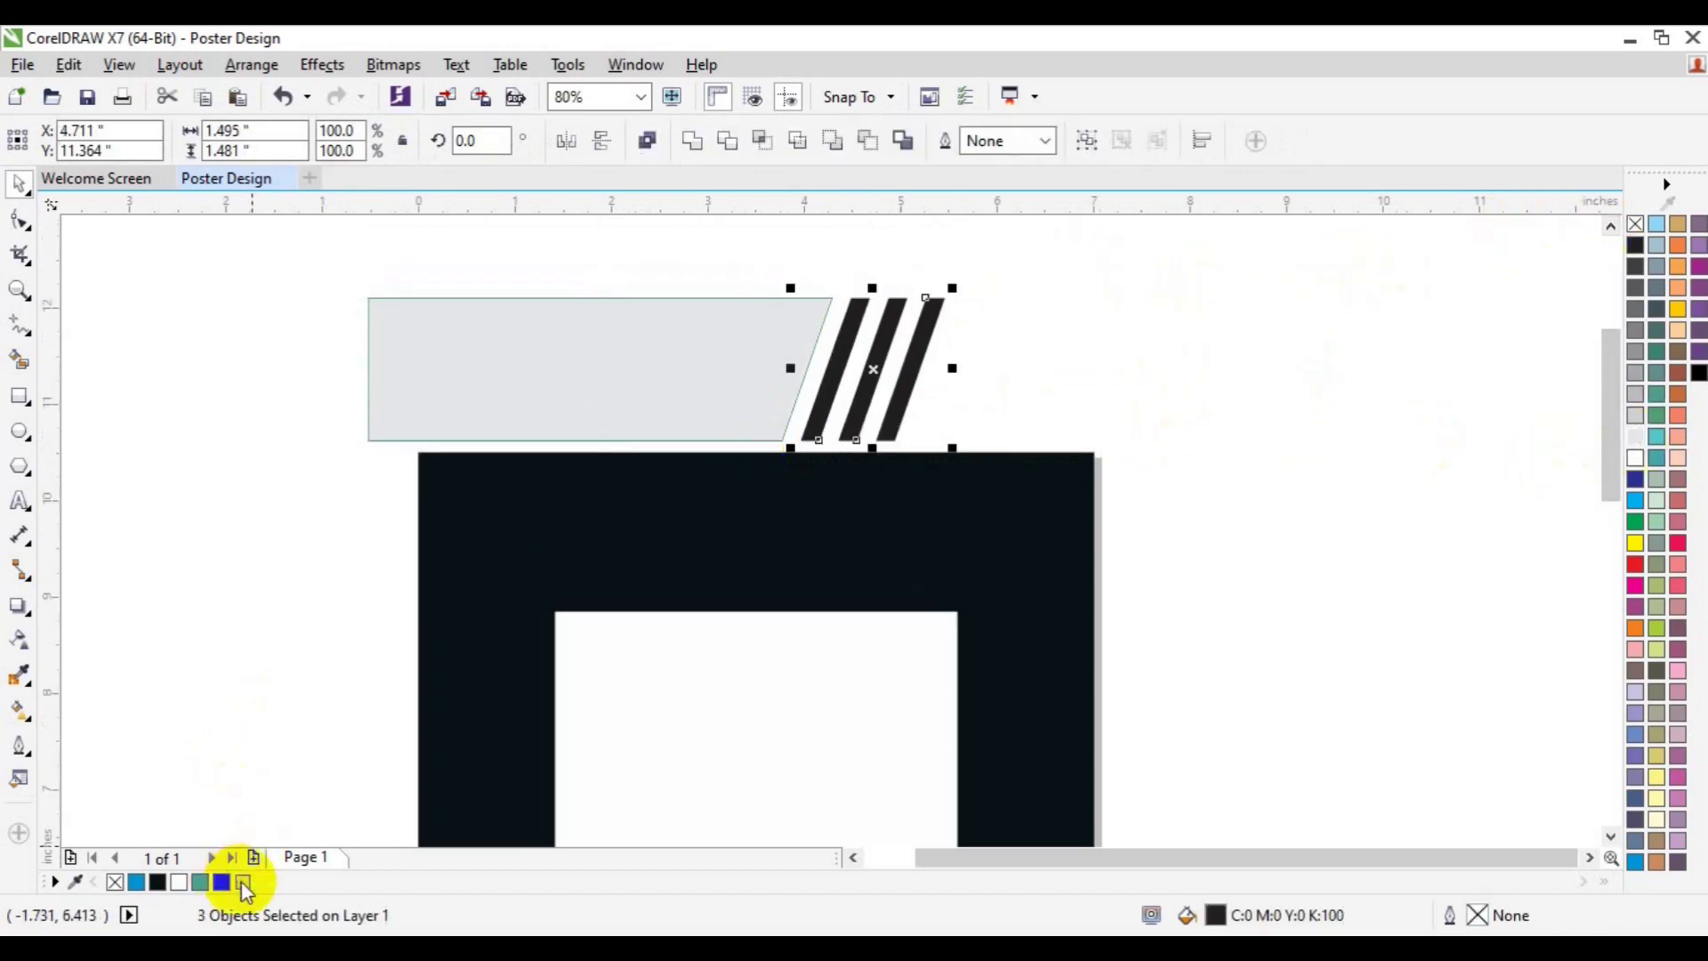
left_click(243, 883)
- Remove the slanted shape's outline and group it with the three strips
left_click(568, 385)
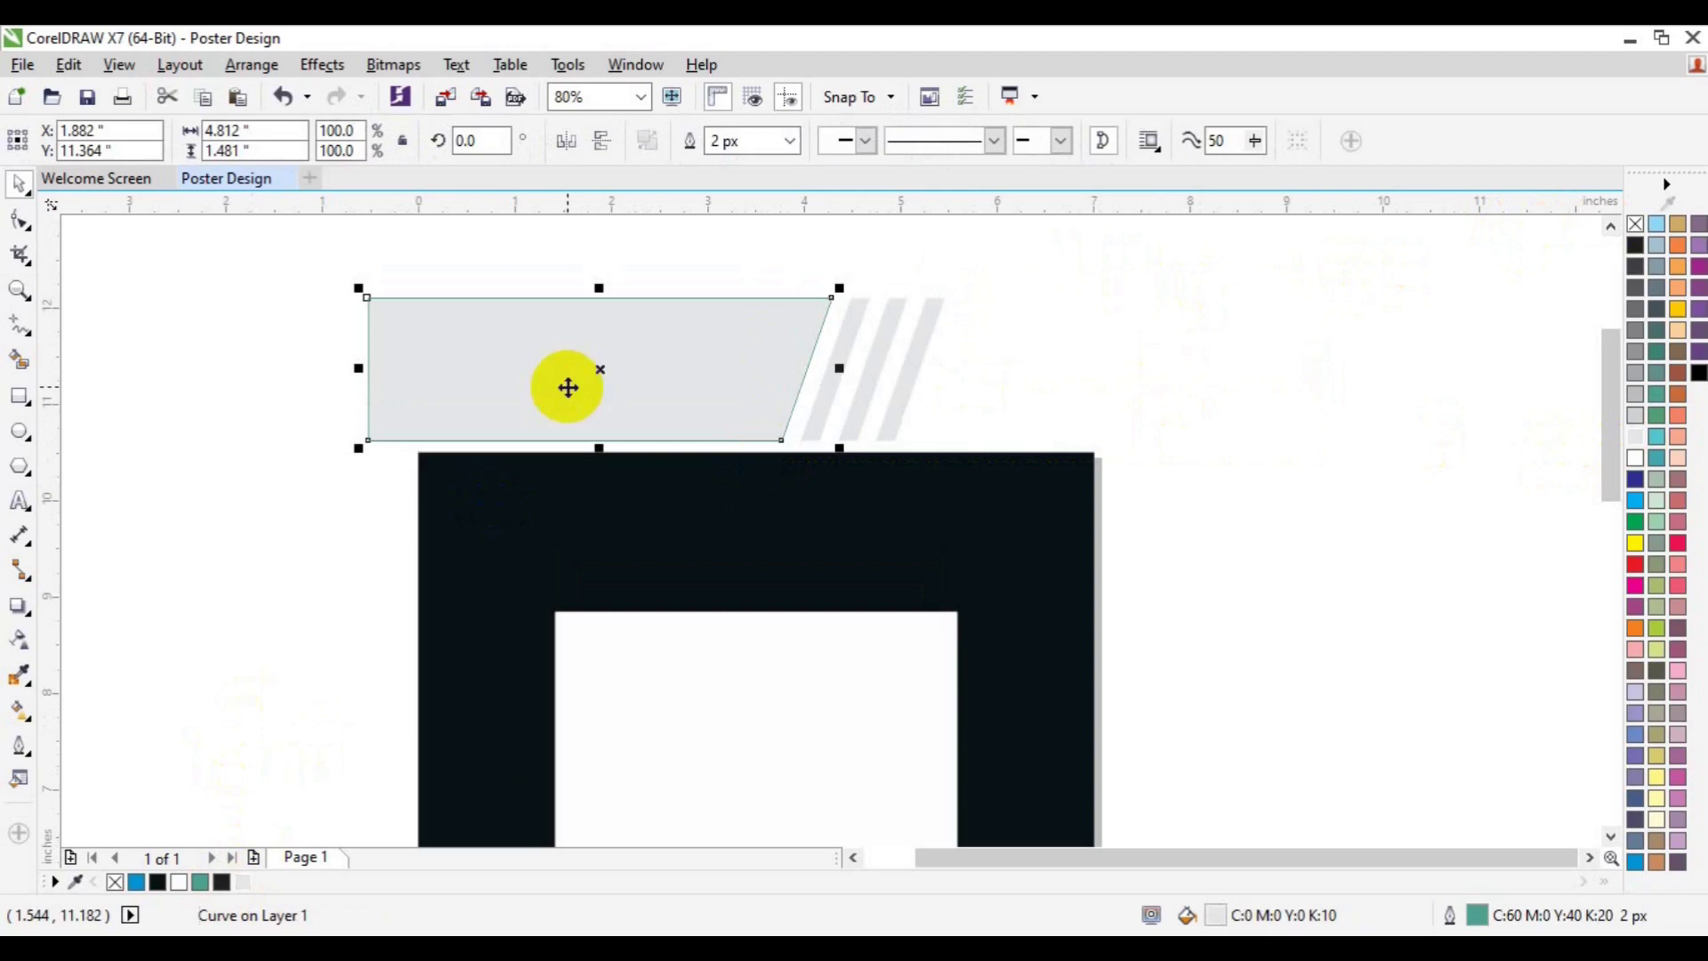
right_click(1635, 224)
left_click_drag(255, 265, 1048, 488)
key("ctrl+g")
- Align the banner group with the background's left edge, then move it onto the poster's upper part, overhanging the left page edge
left_click(998, 550, "shift")
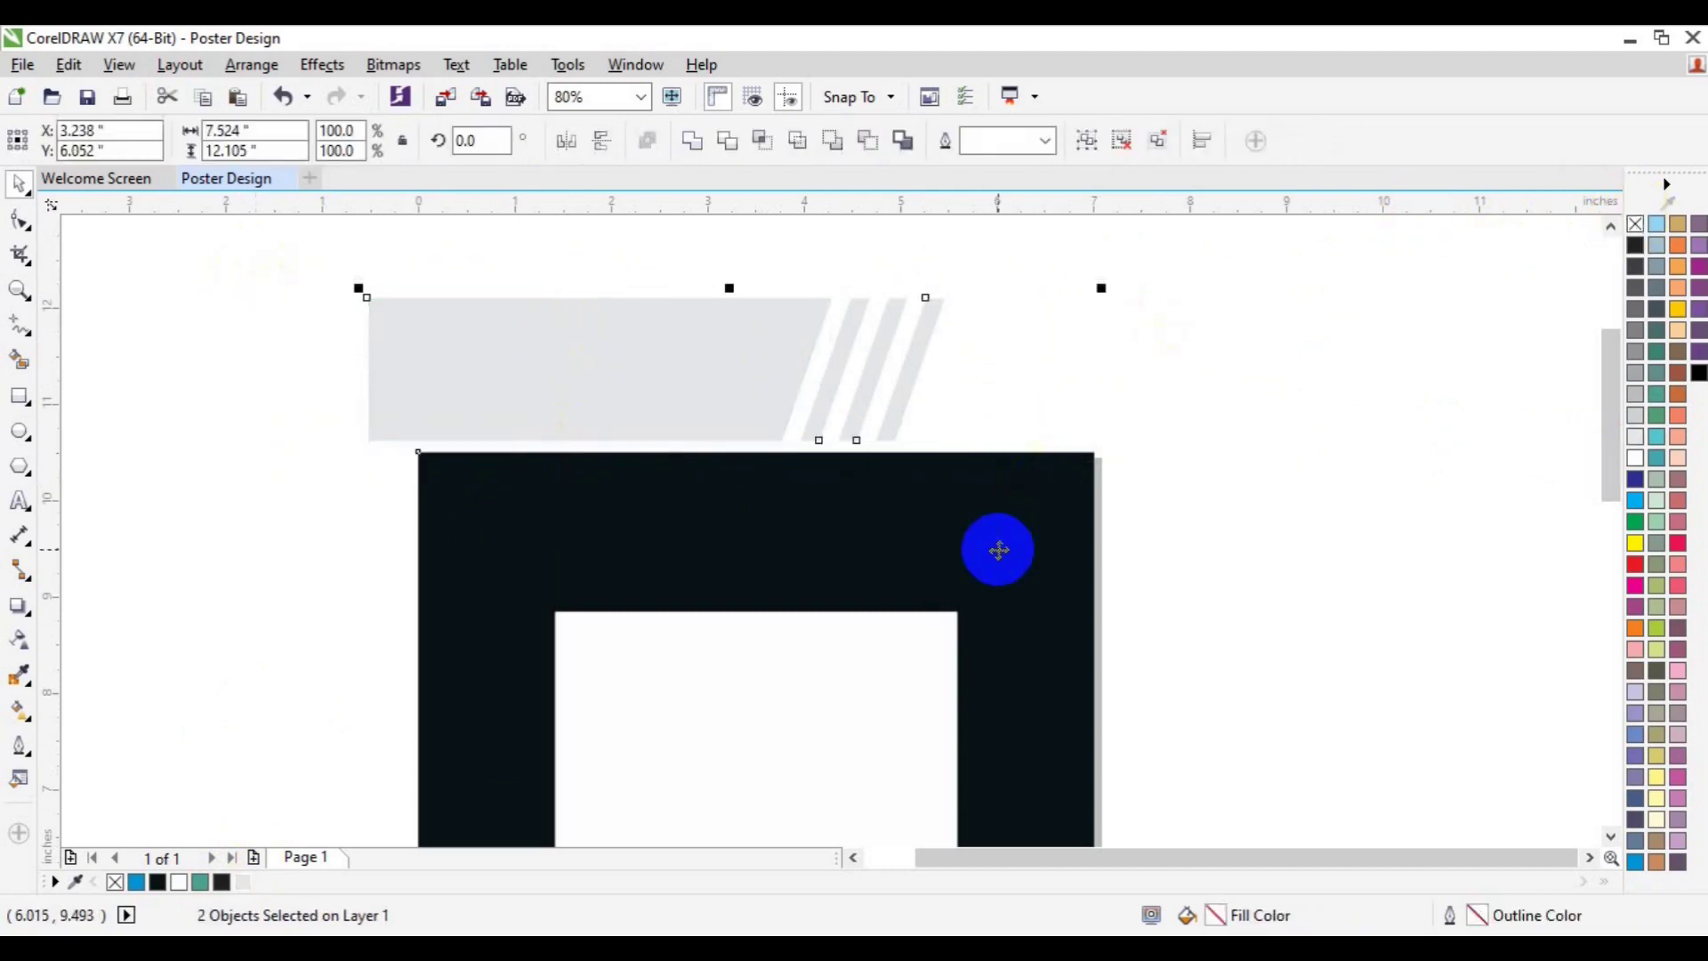
key("r")
key("l")
left_click(1289, 465)
left_click_drag(717, 413, 649, 633)
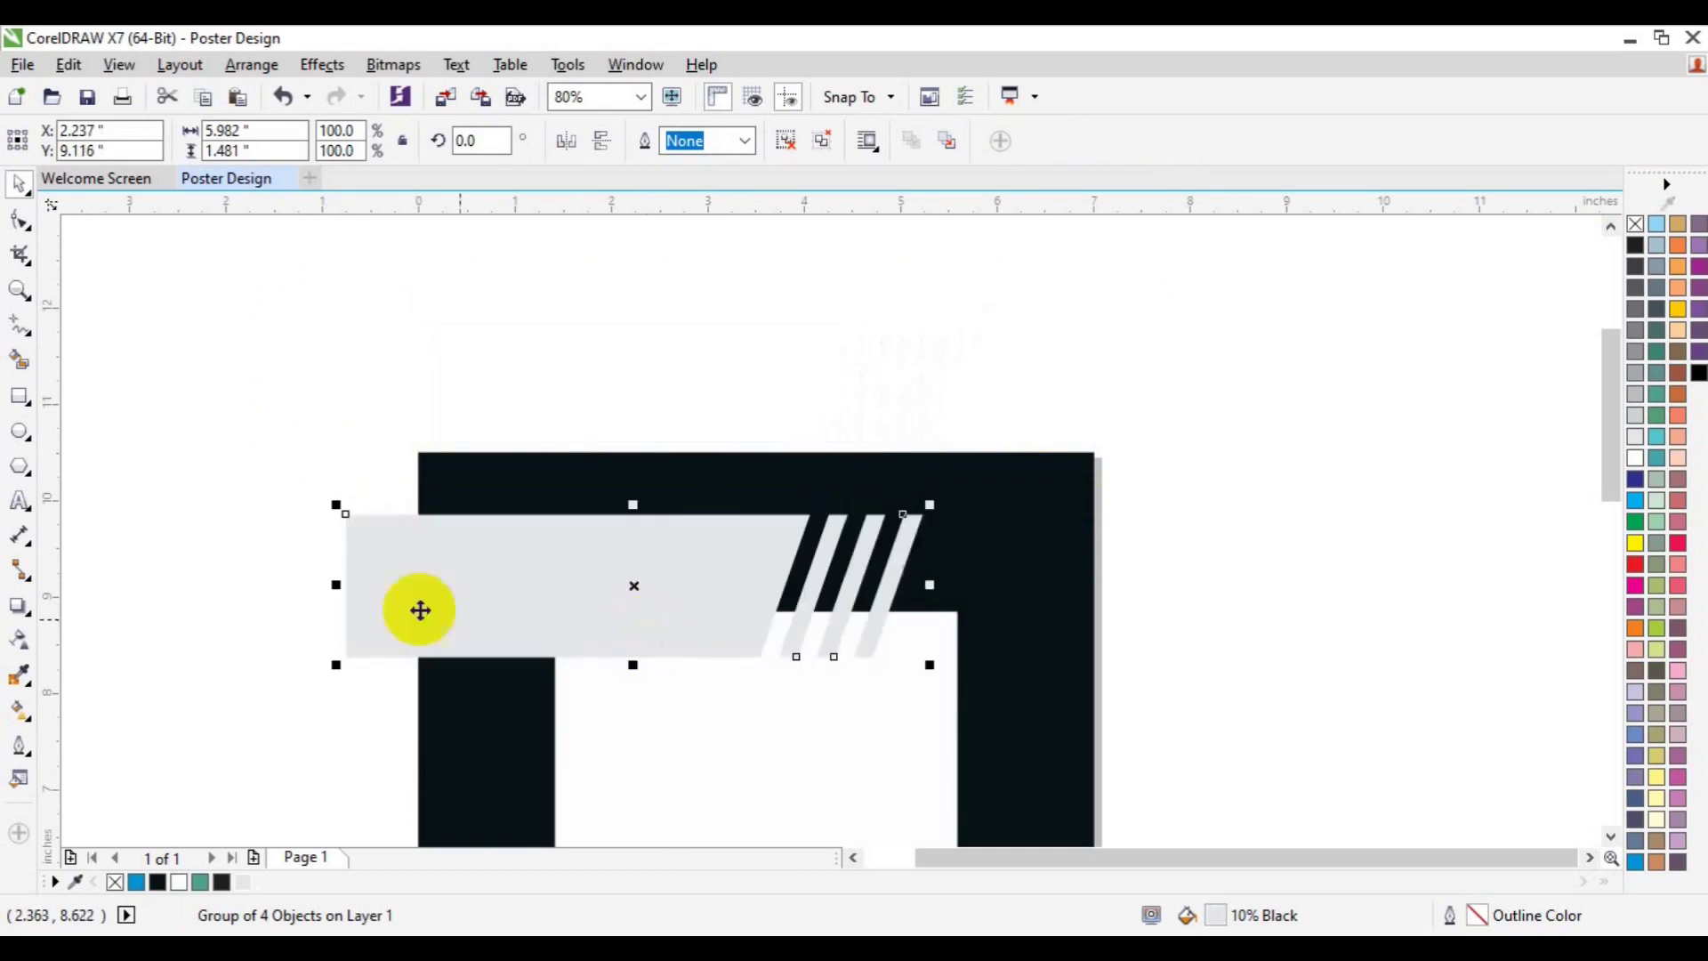
- Trim the banner's overhang at the left page edge with a temporary rectangle, then delete the rectangle
left_click(19, 396)
mouse_move(294, 488)
left_mouse_down()
mouse_move(428, 751)
mouse_move(420, 787)
left_mouse_up()
left_click(542, 611, "shift")
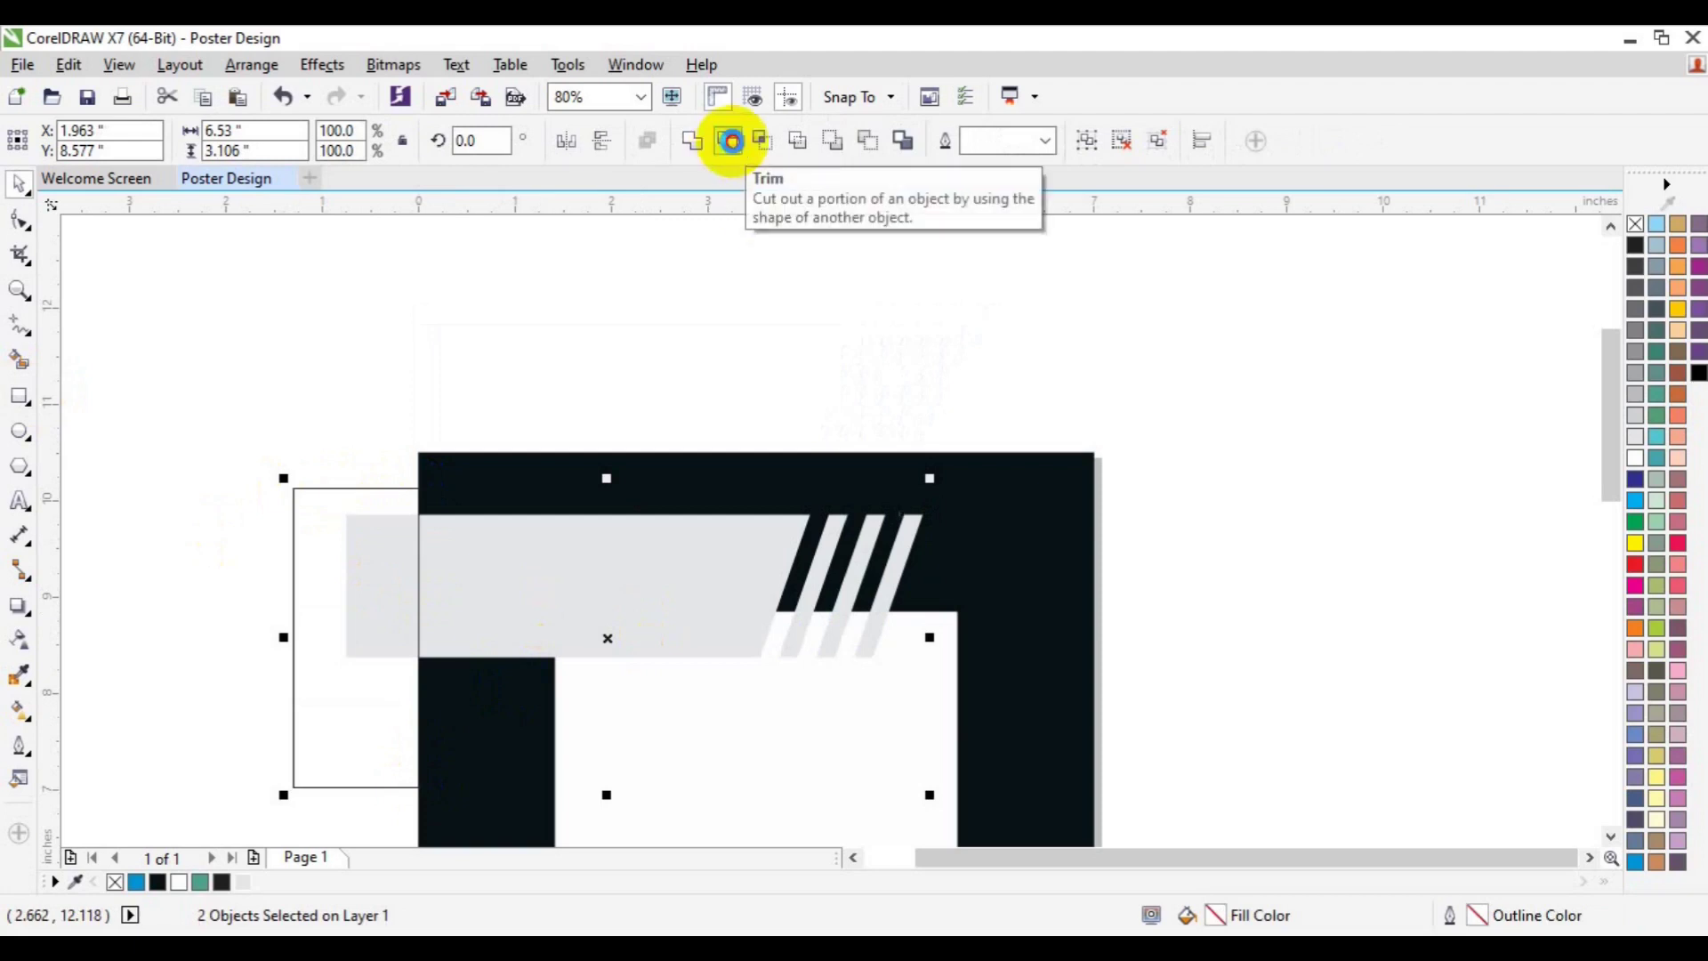
left_click(724, 142)
left_click(317, 548)
key("Delete")
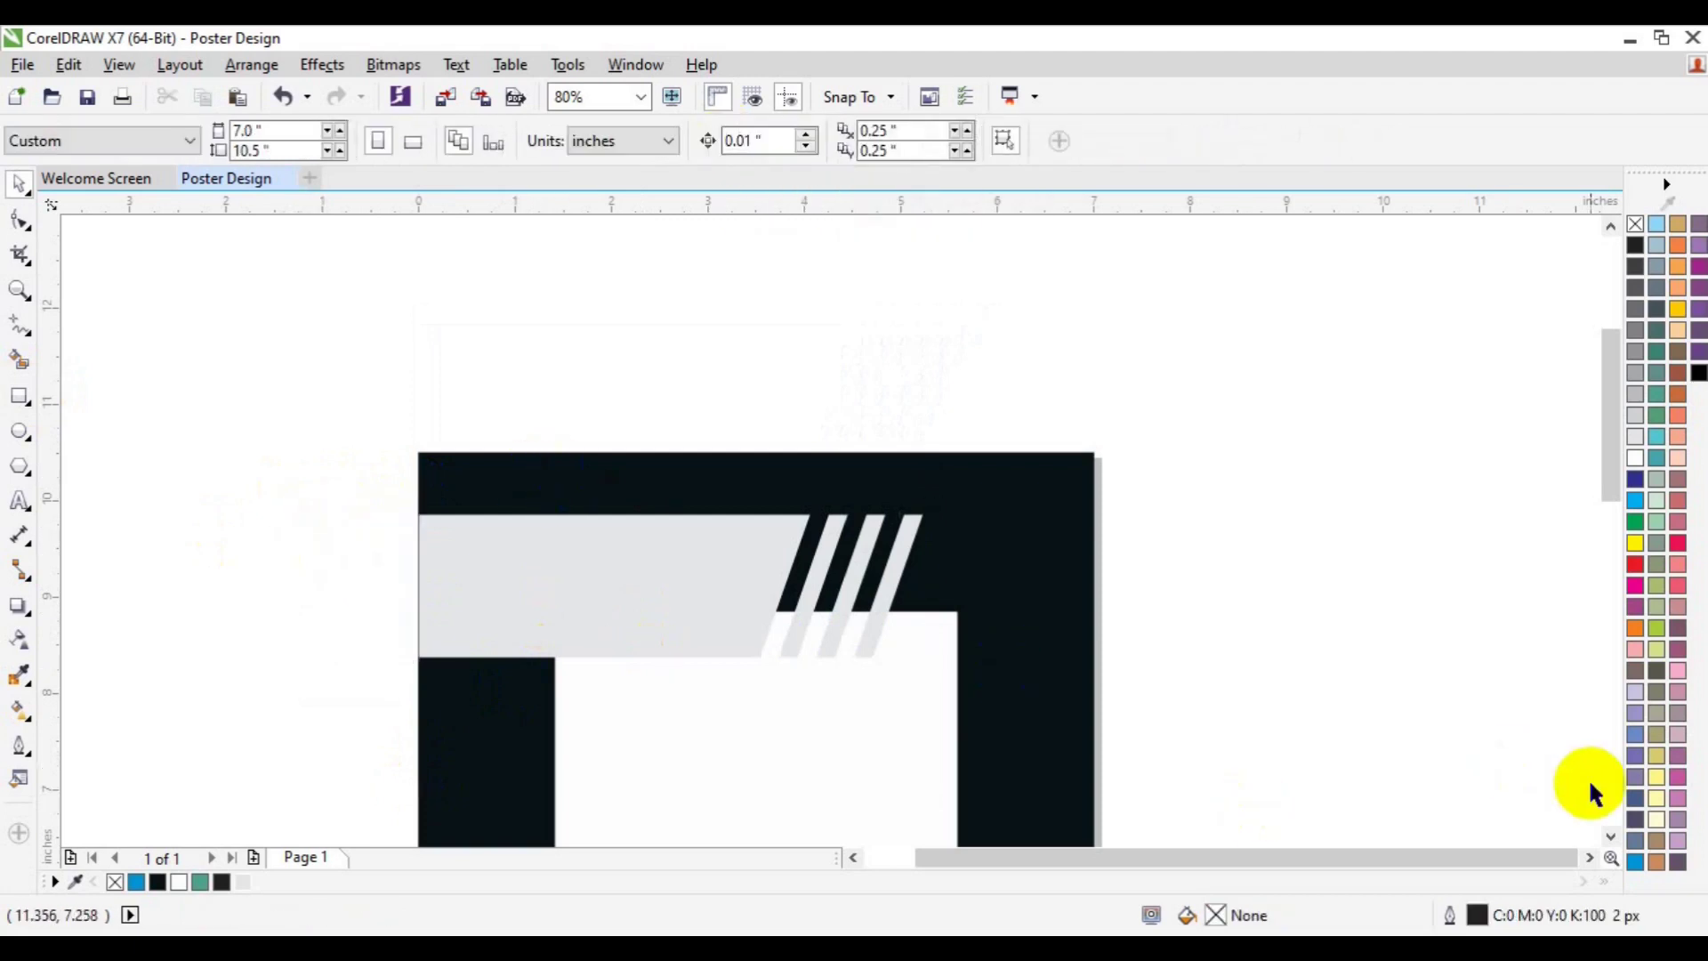
- Save the document to the Desktop as Poster Design.cdr
left_click(1610, 842)
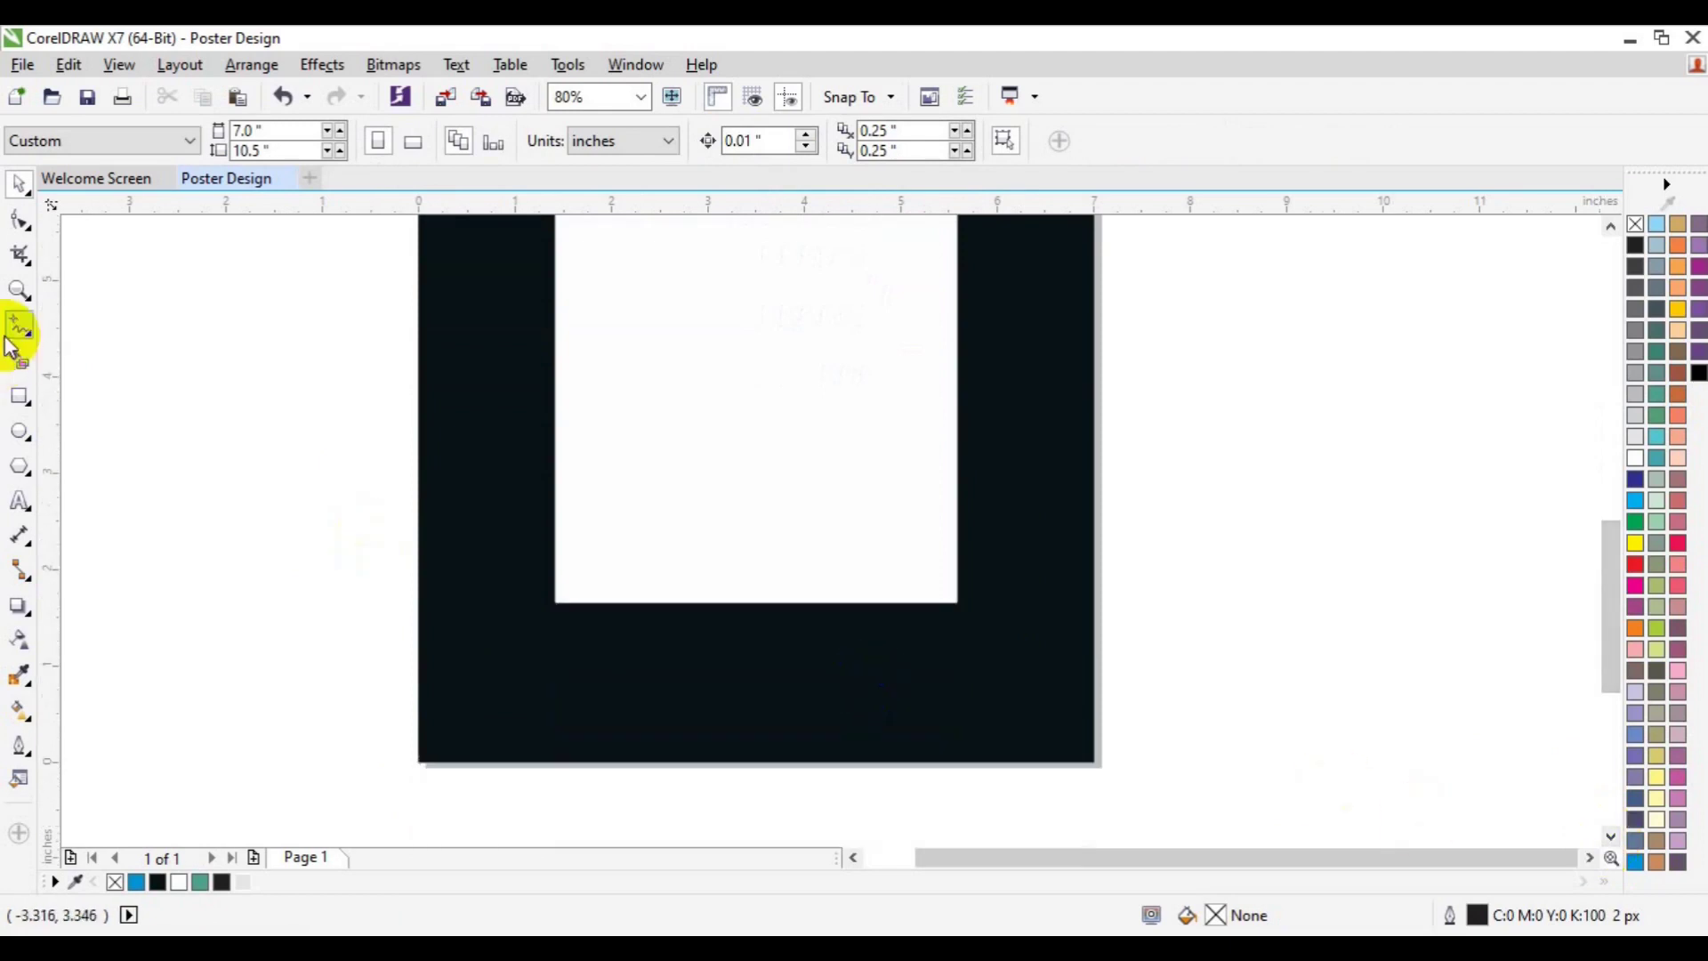
left_click(19, 290)
left_click(172, 139)
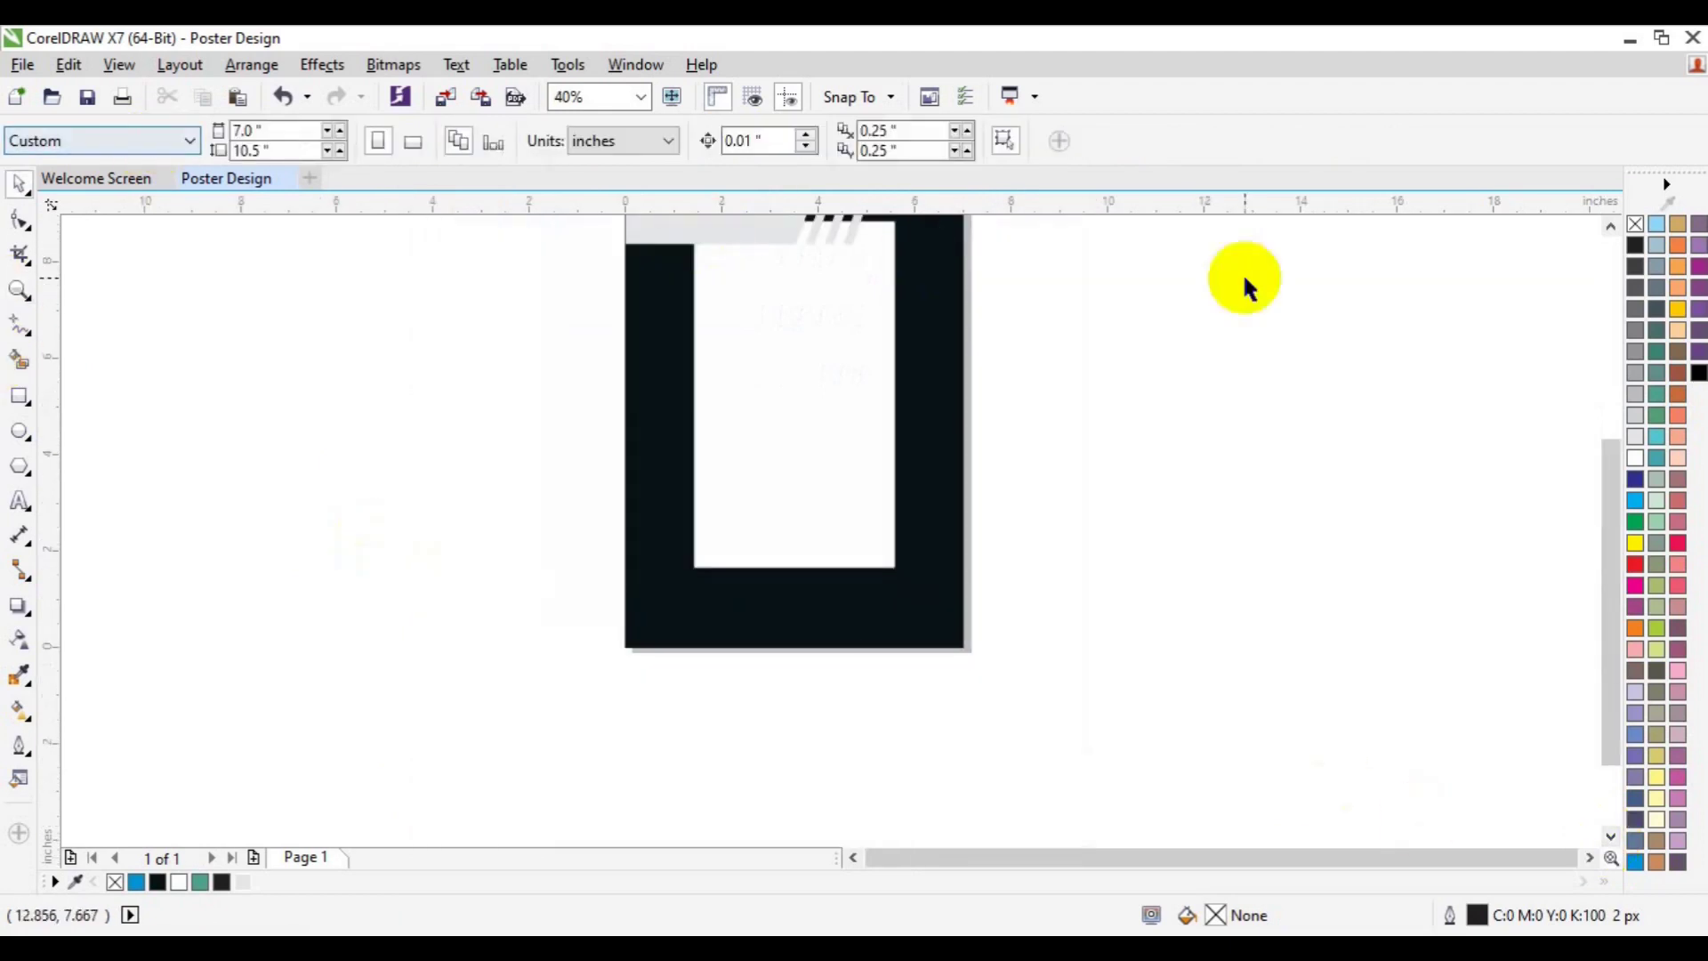
left_click(1611, 227)
key("ctrl+s")
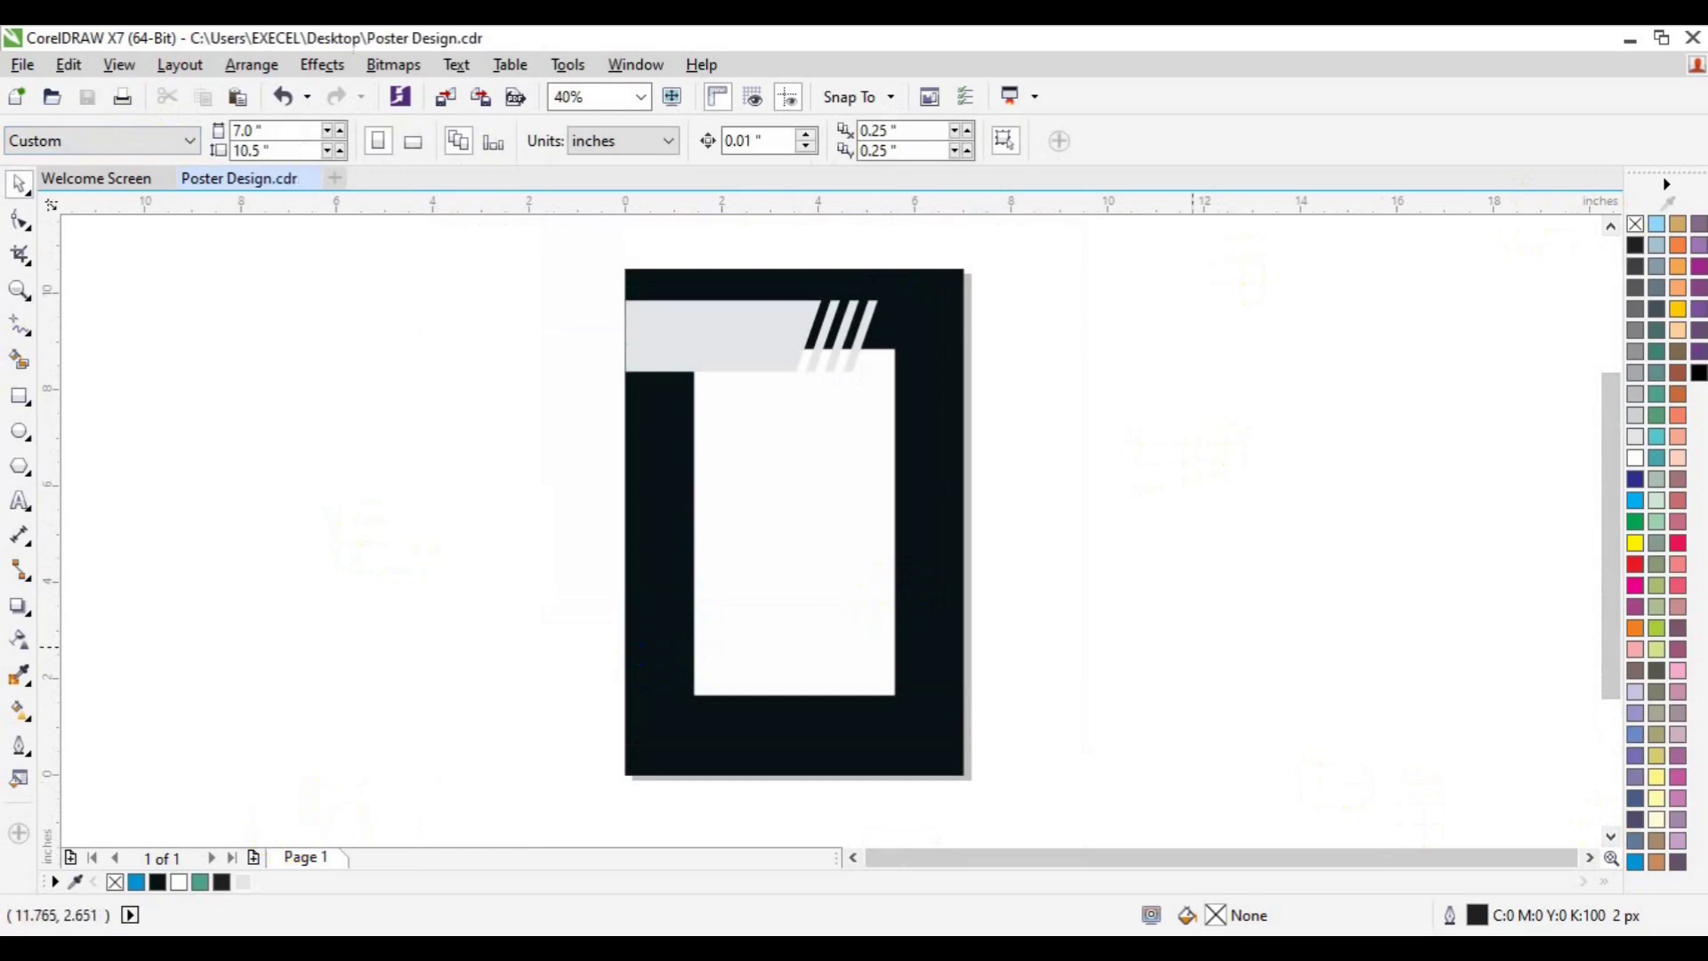
left_click(445, 98)
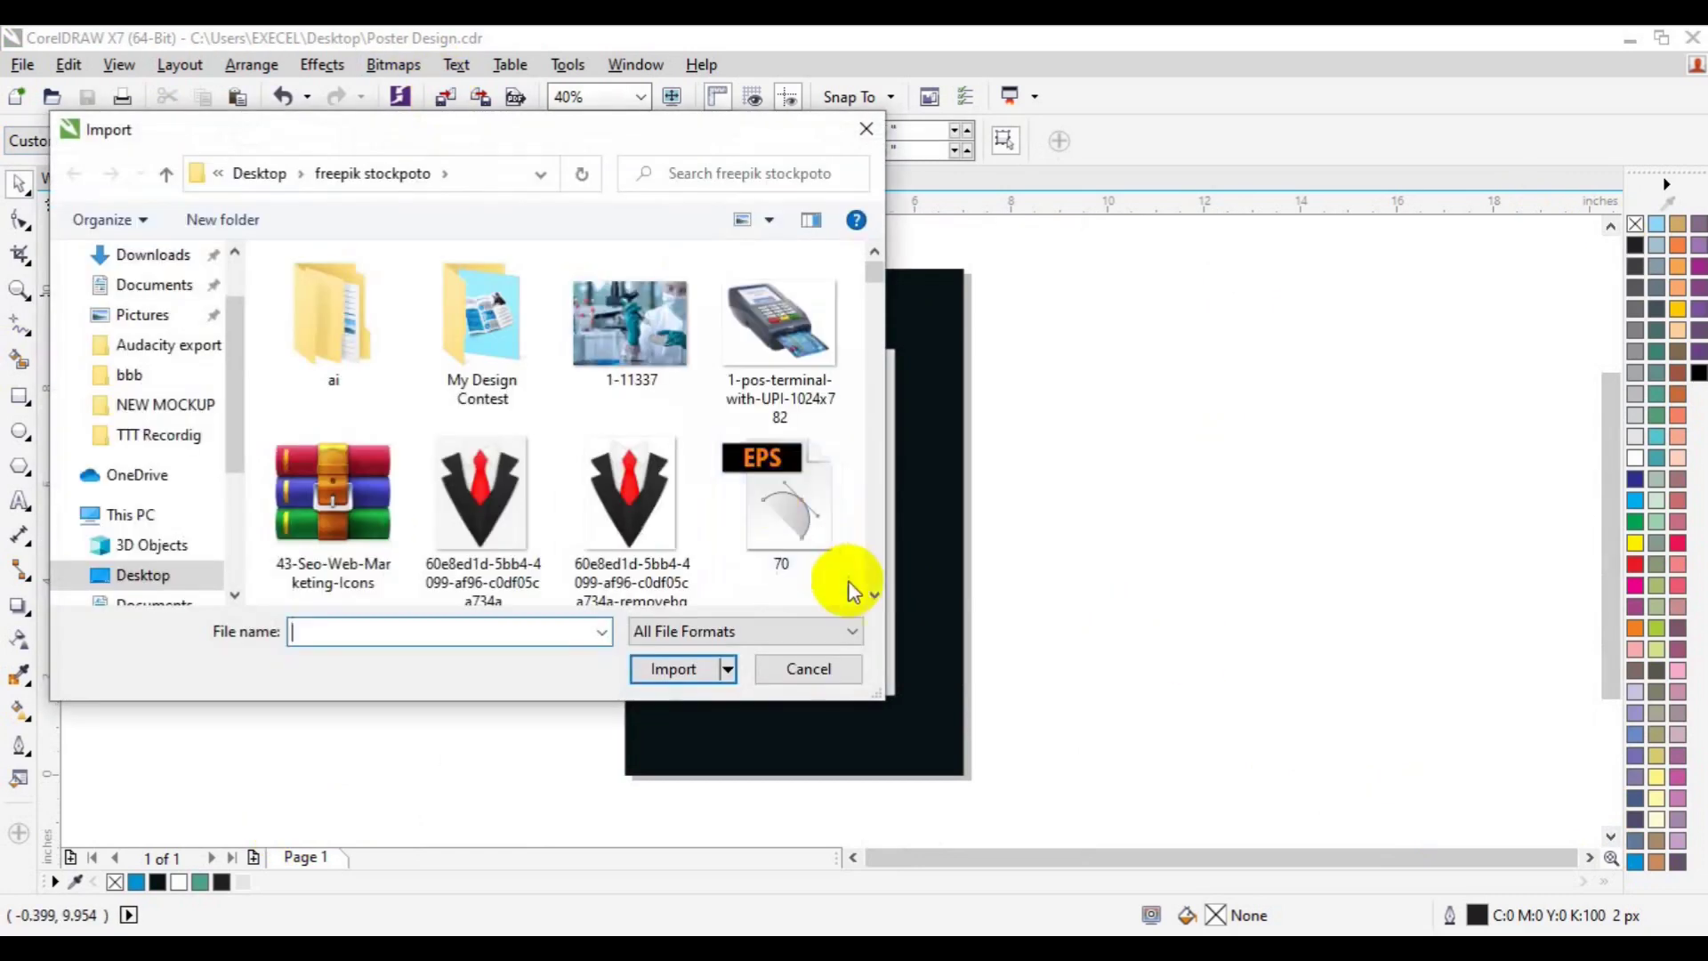
left_click(874, 595)
left_click_drag(874, 594, 875, 595)
left_click(487, 556)
left_click(674, 668)
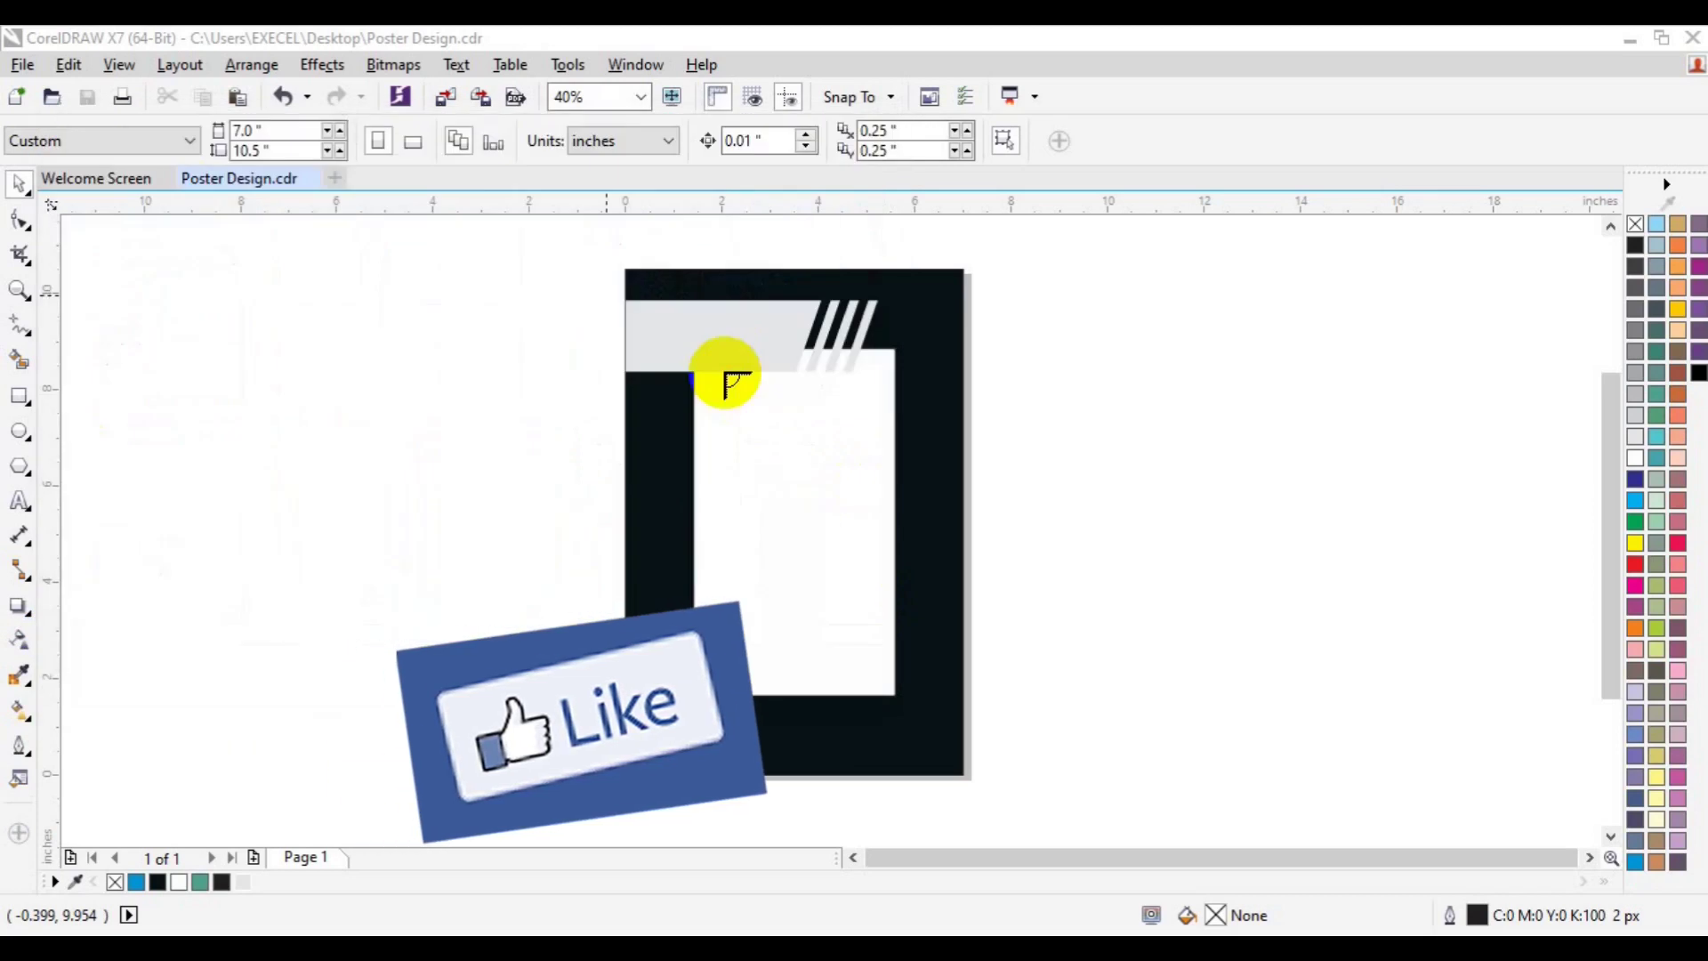
left_click_drag(674, 336, 1243, 792)
left_click_drag(934, 585, 552, 572)
- PowerClip the photo inside the white centre panel
left_click(322, 65)
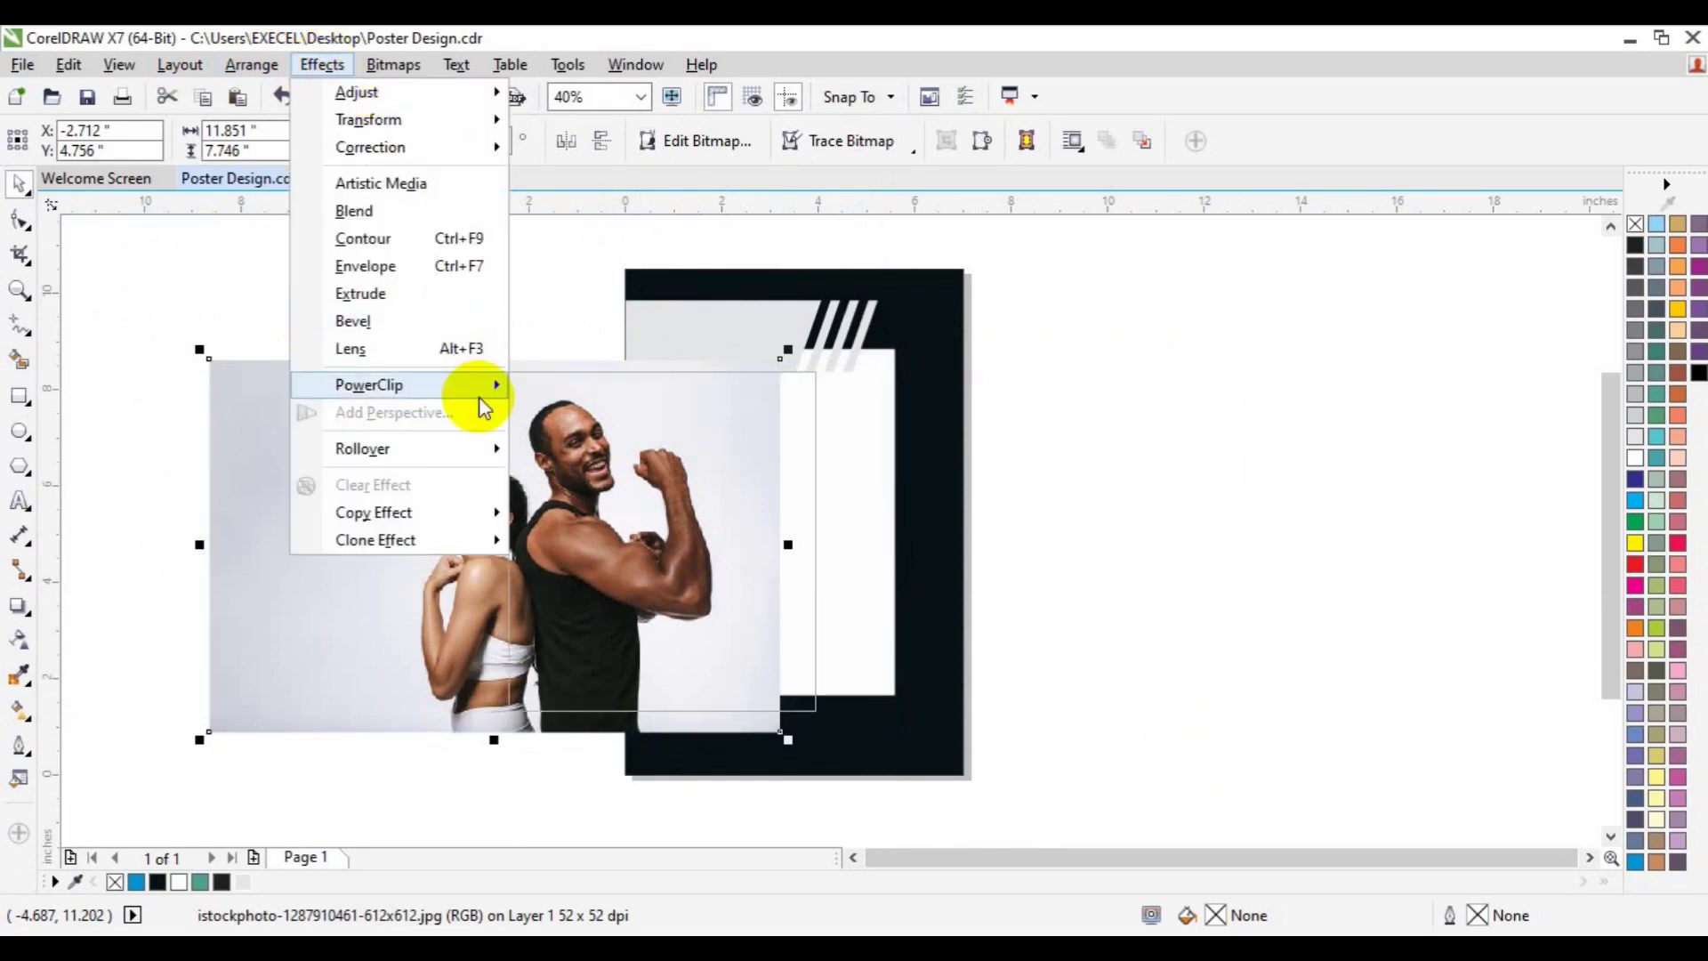
left_click(570, 384)
left_click(881, 468)
- Edit the PowerClip contents, scaling the photo to about 9.93 by 6.49 inches with the couple inside the panel
left_click(723, 746)
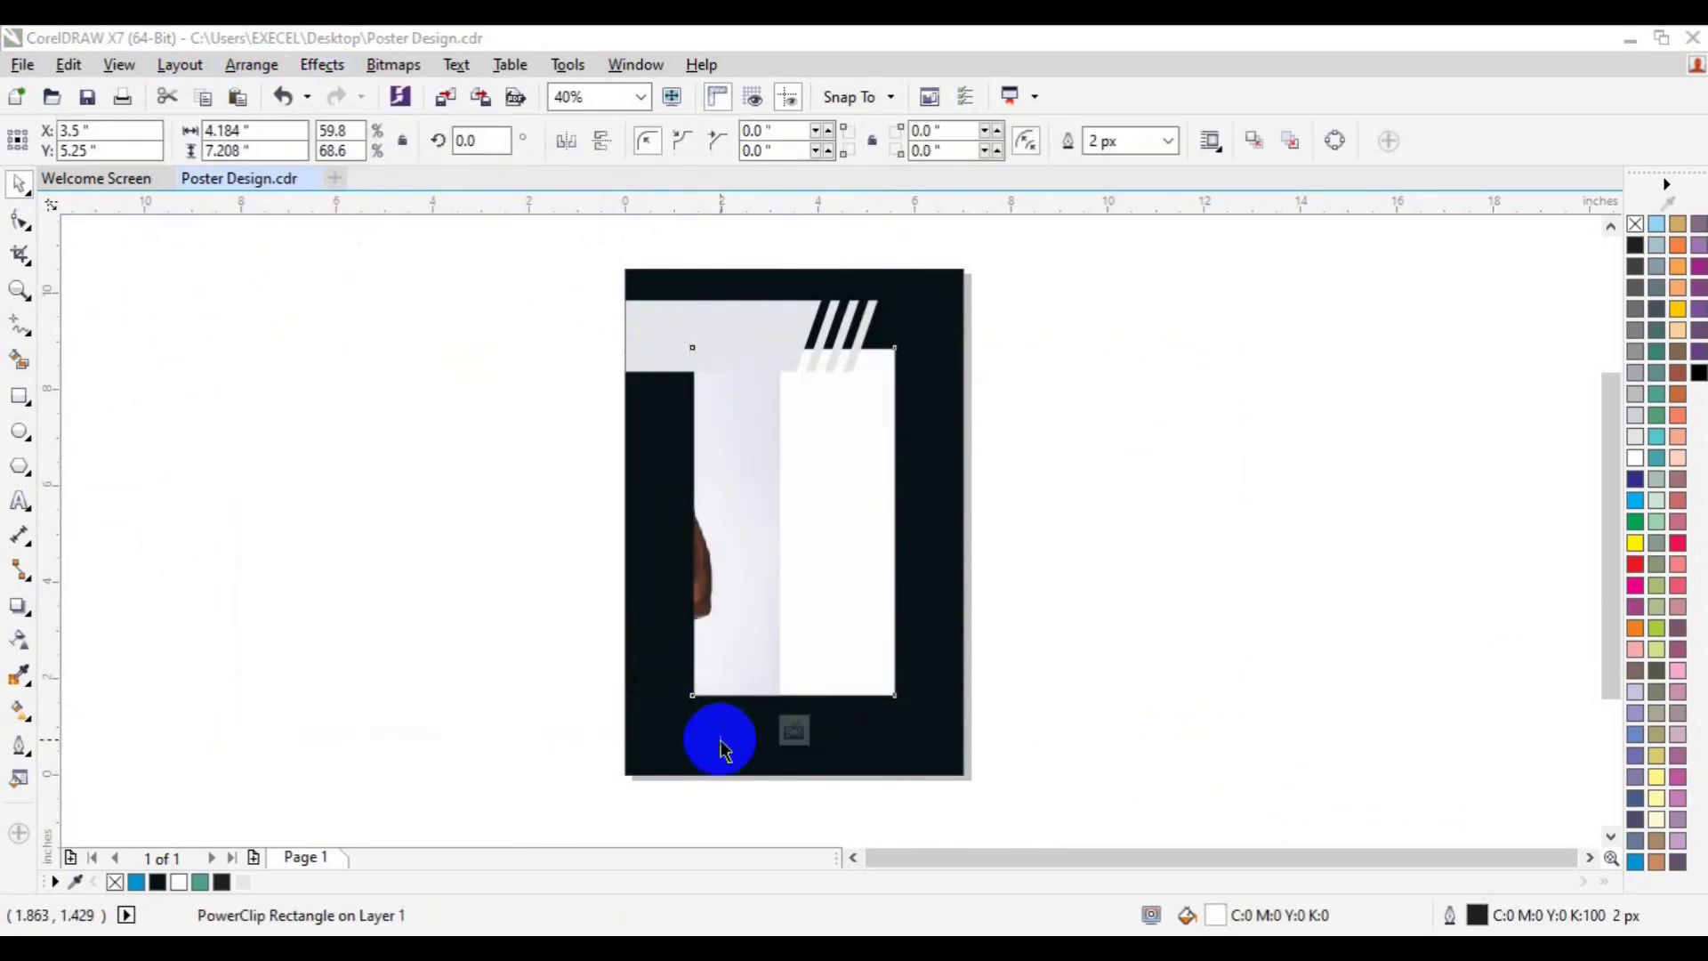
left_click_drag(647, 638, 856, 613)
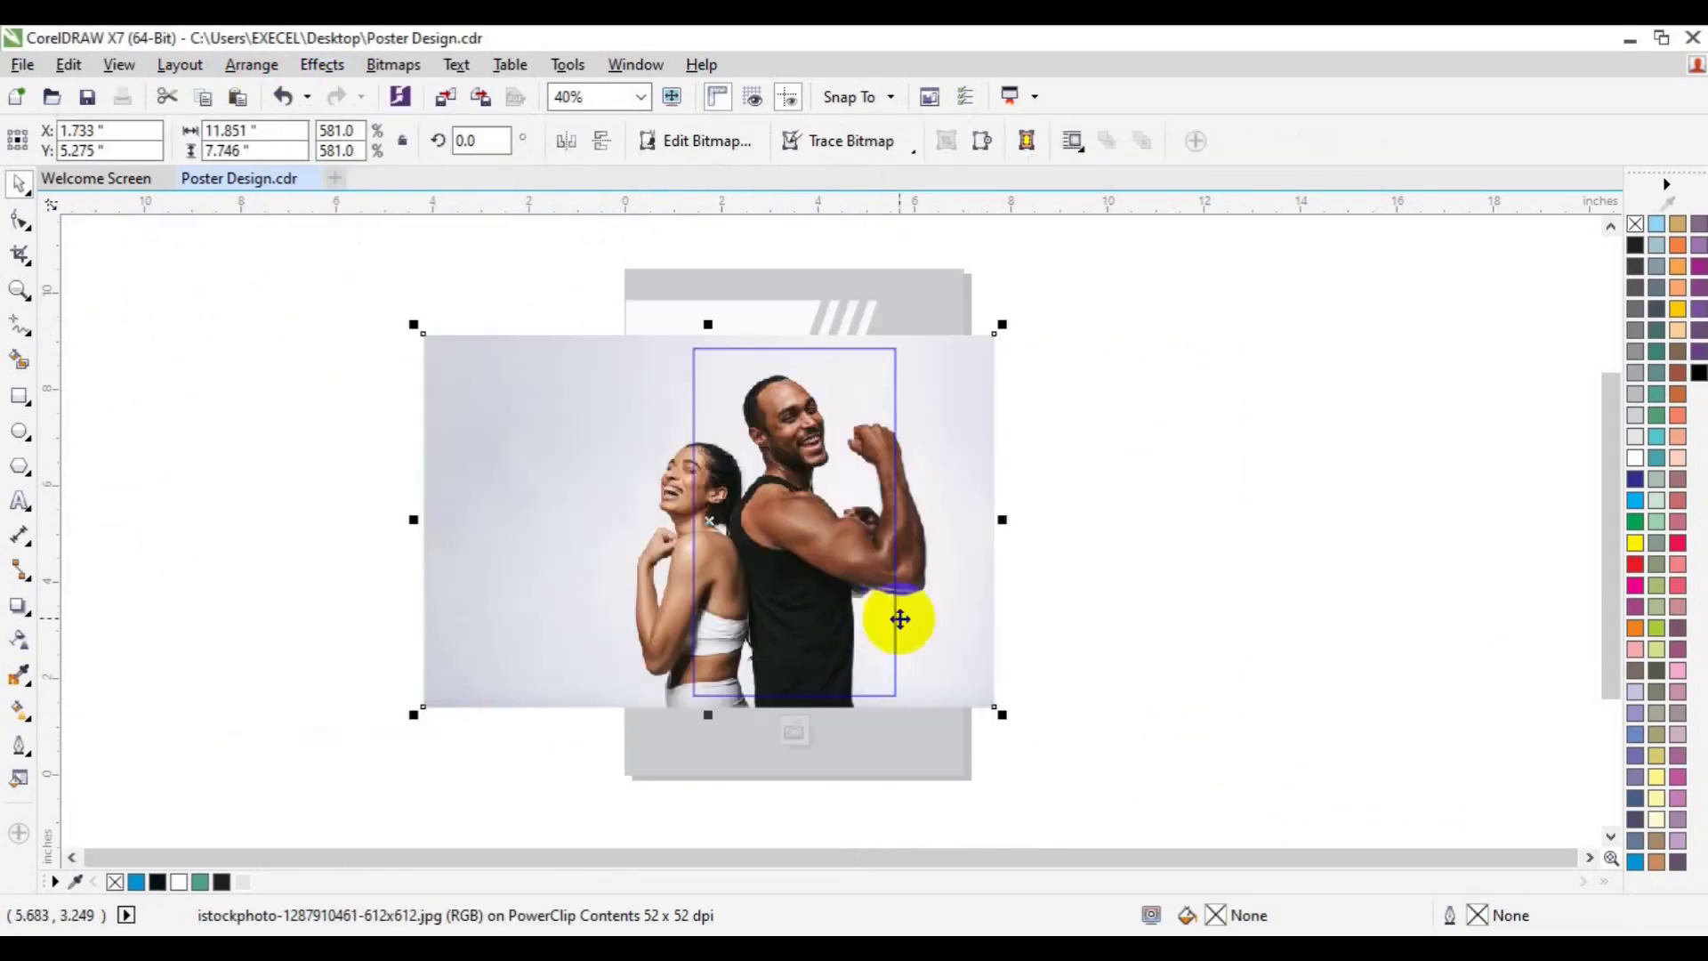
left_click_drag(1010, 719, 894, 665)
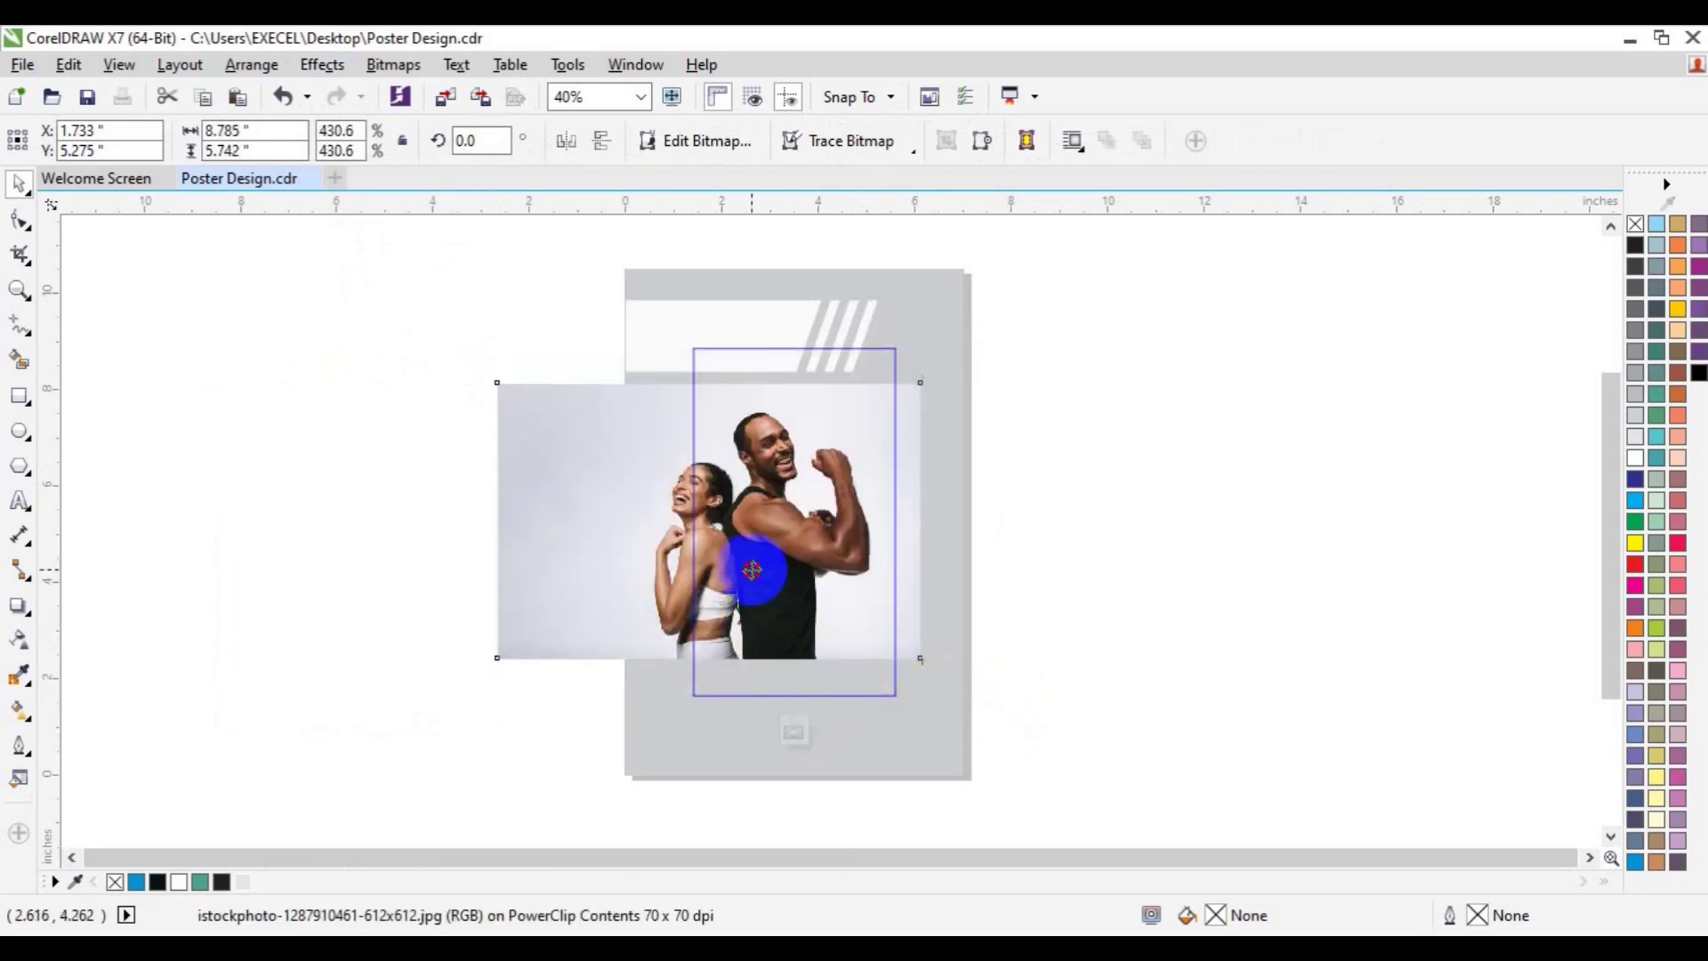
left_click_drag(751, 572, 782, 579)
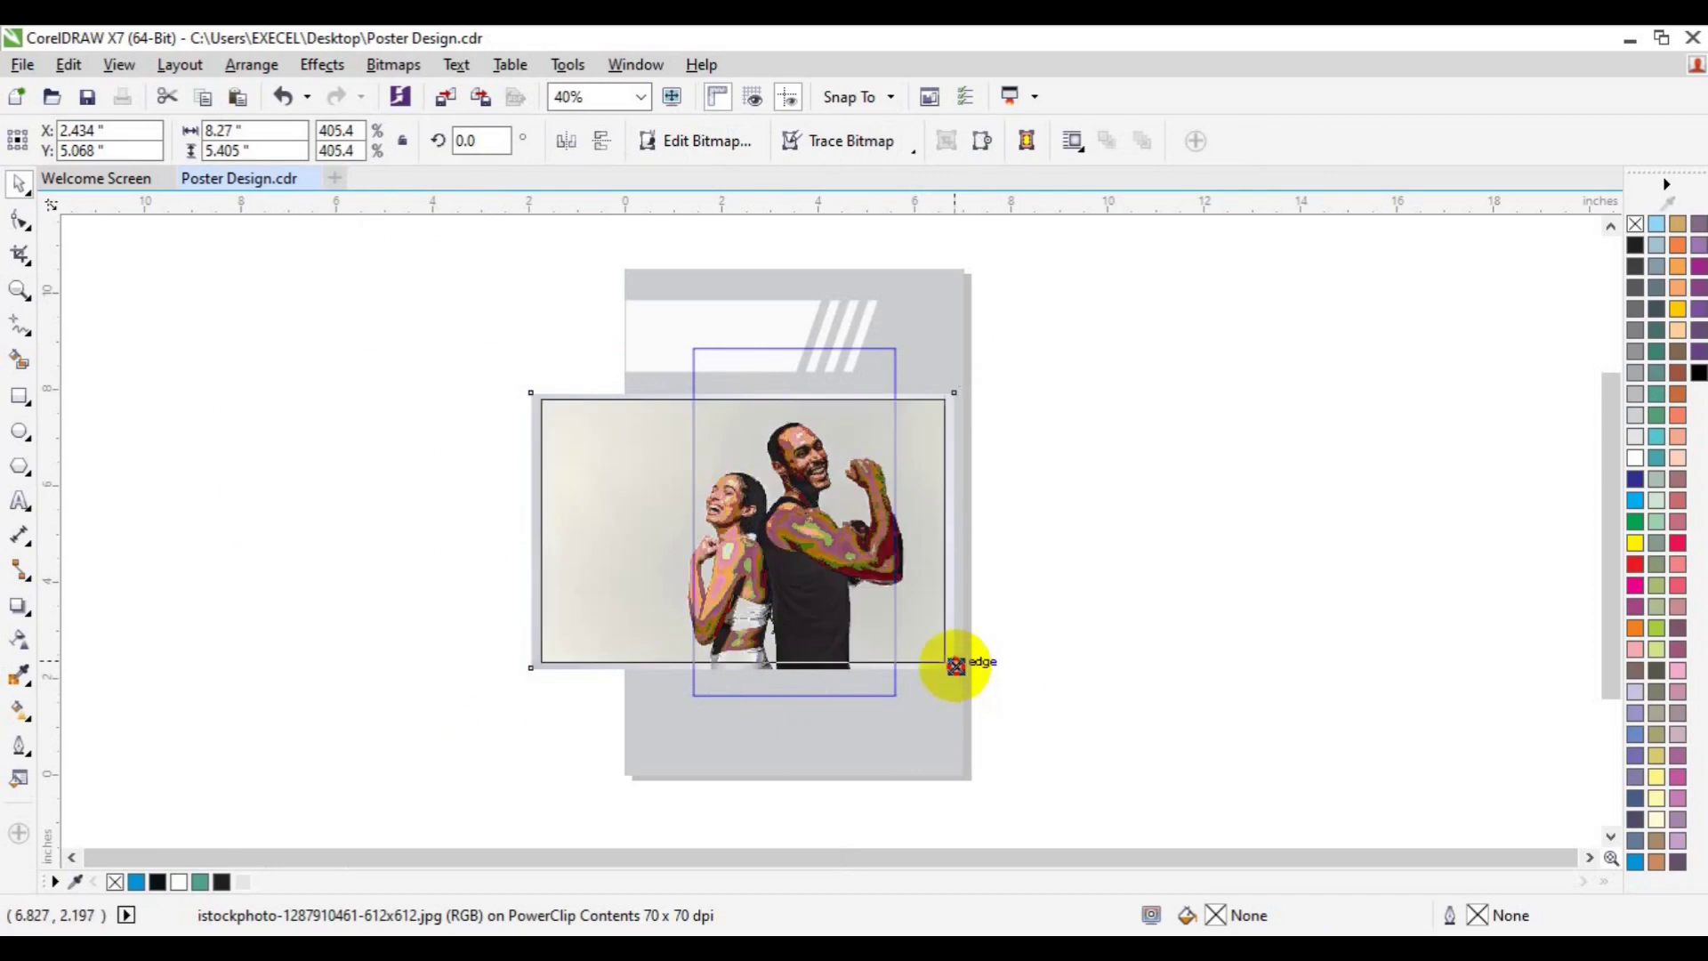
left_click_drag(954, 667, 992, 714)
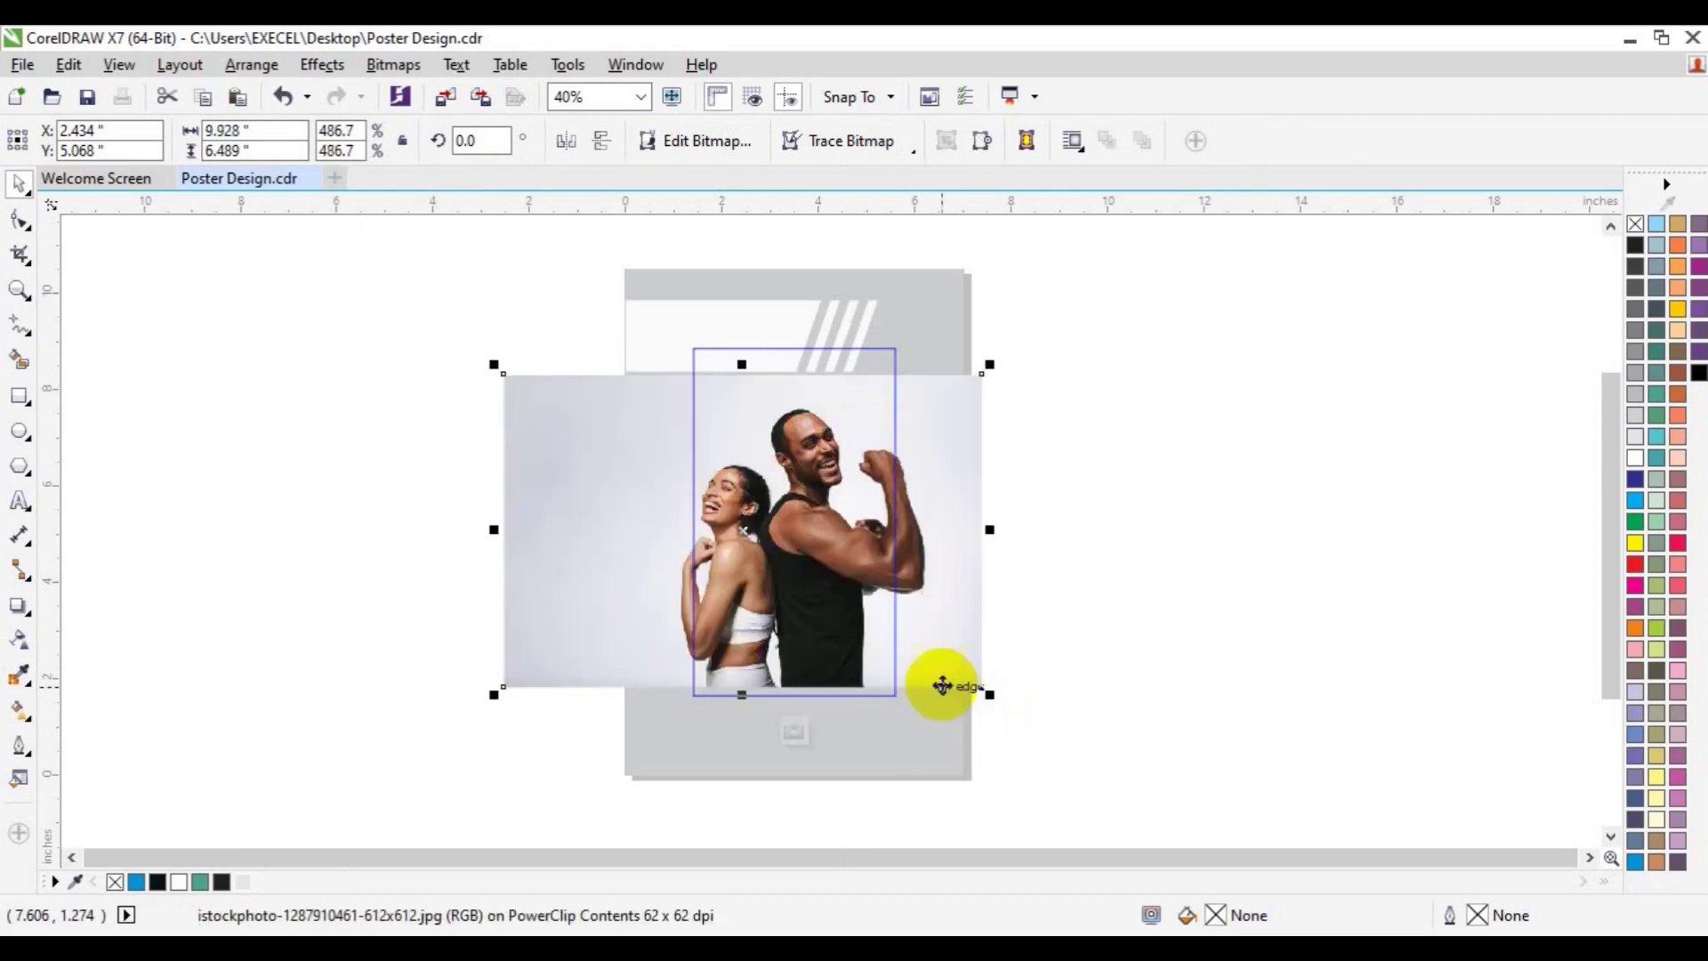
left_click(409, 499)
left_click_drag(776, 538, 791, 735)
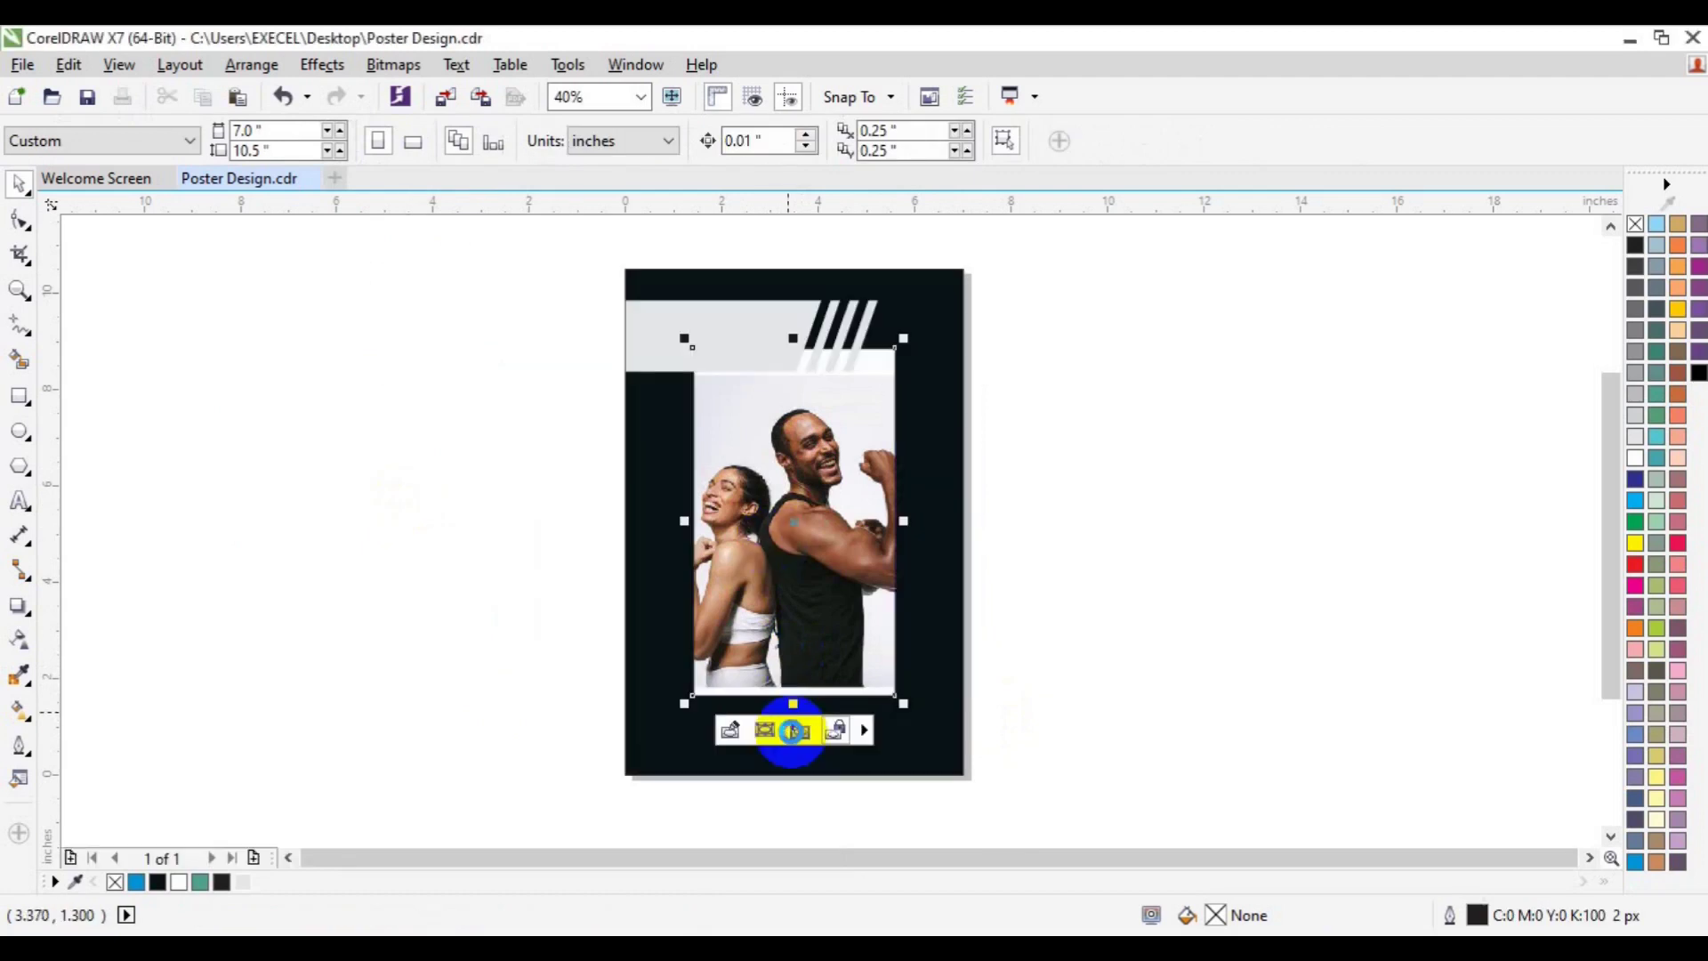
- Sample the photo's light background with the colour eyedropper and apply it to the centre panel
left_click(338, 503)
left_click(19, 674)
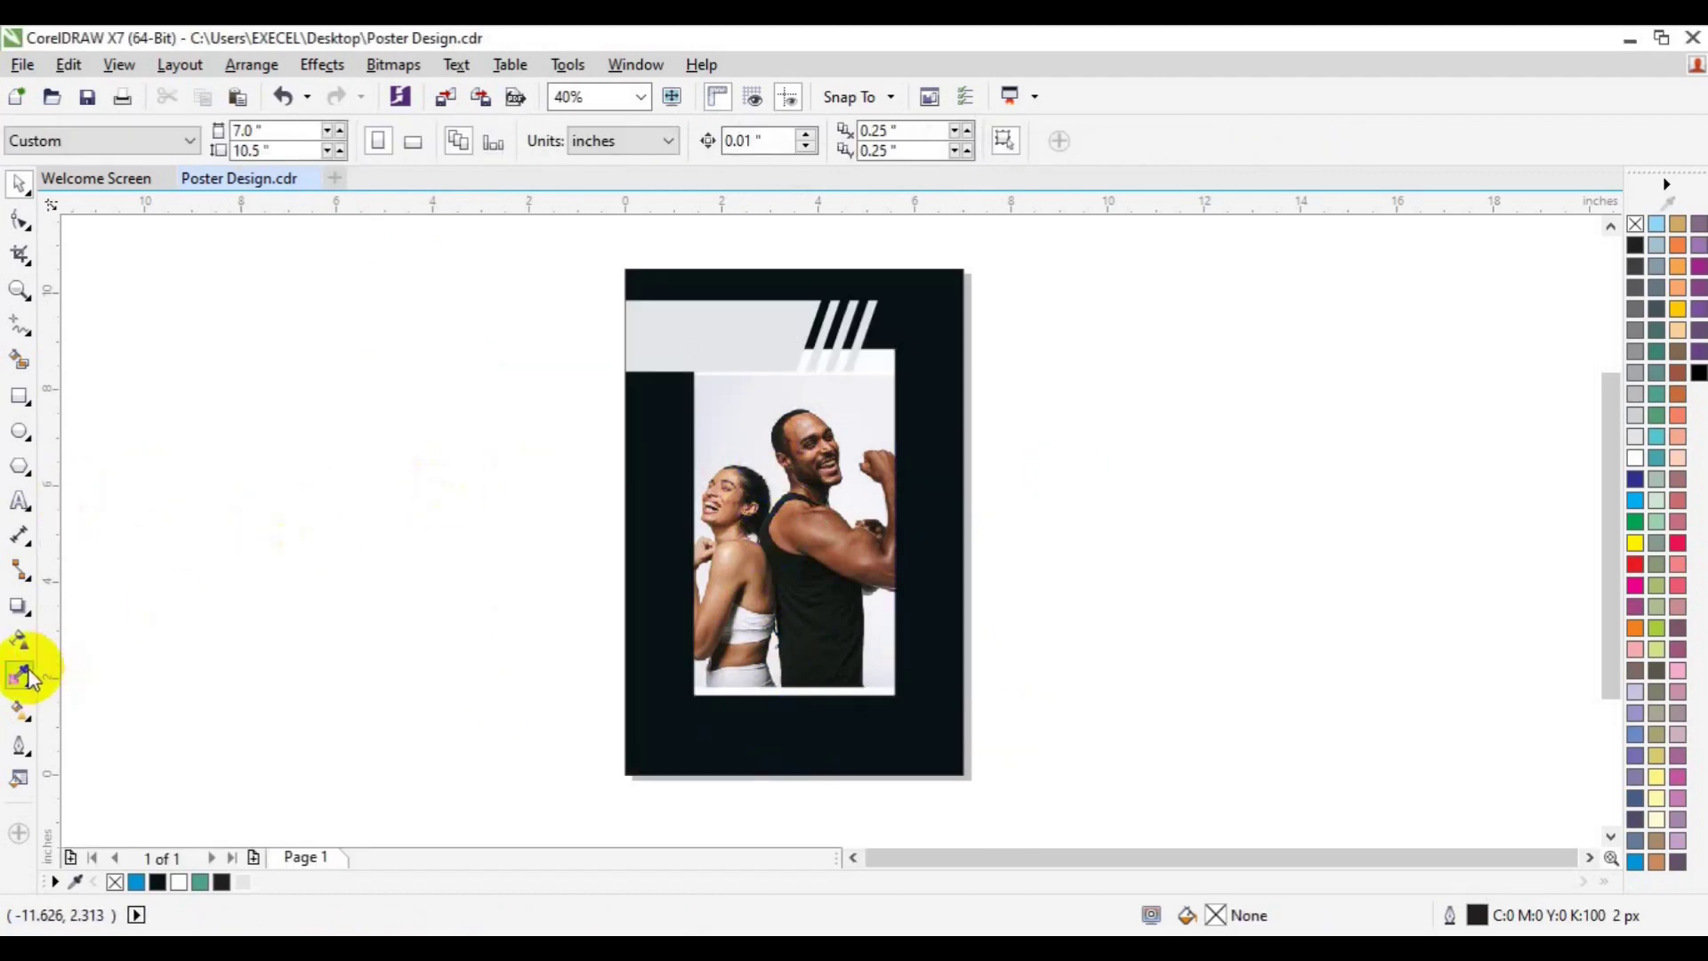
left_click(865, 392)
key("space")
left_click(873, 361)
- Fill the slanted banner group with red
left_click(1640, 560)
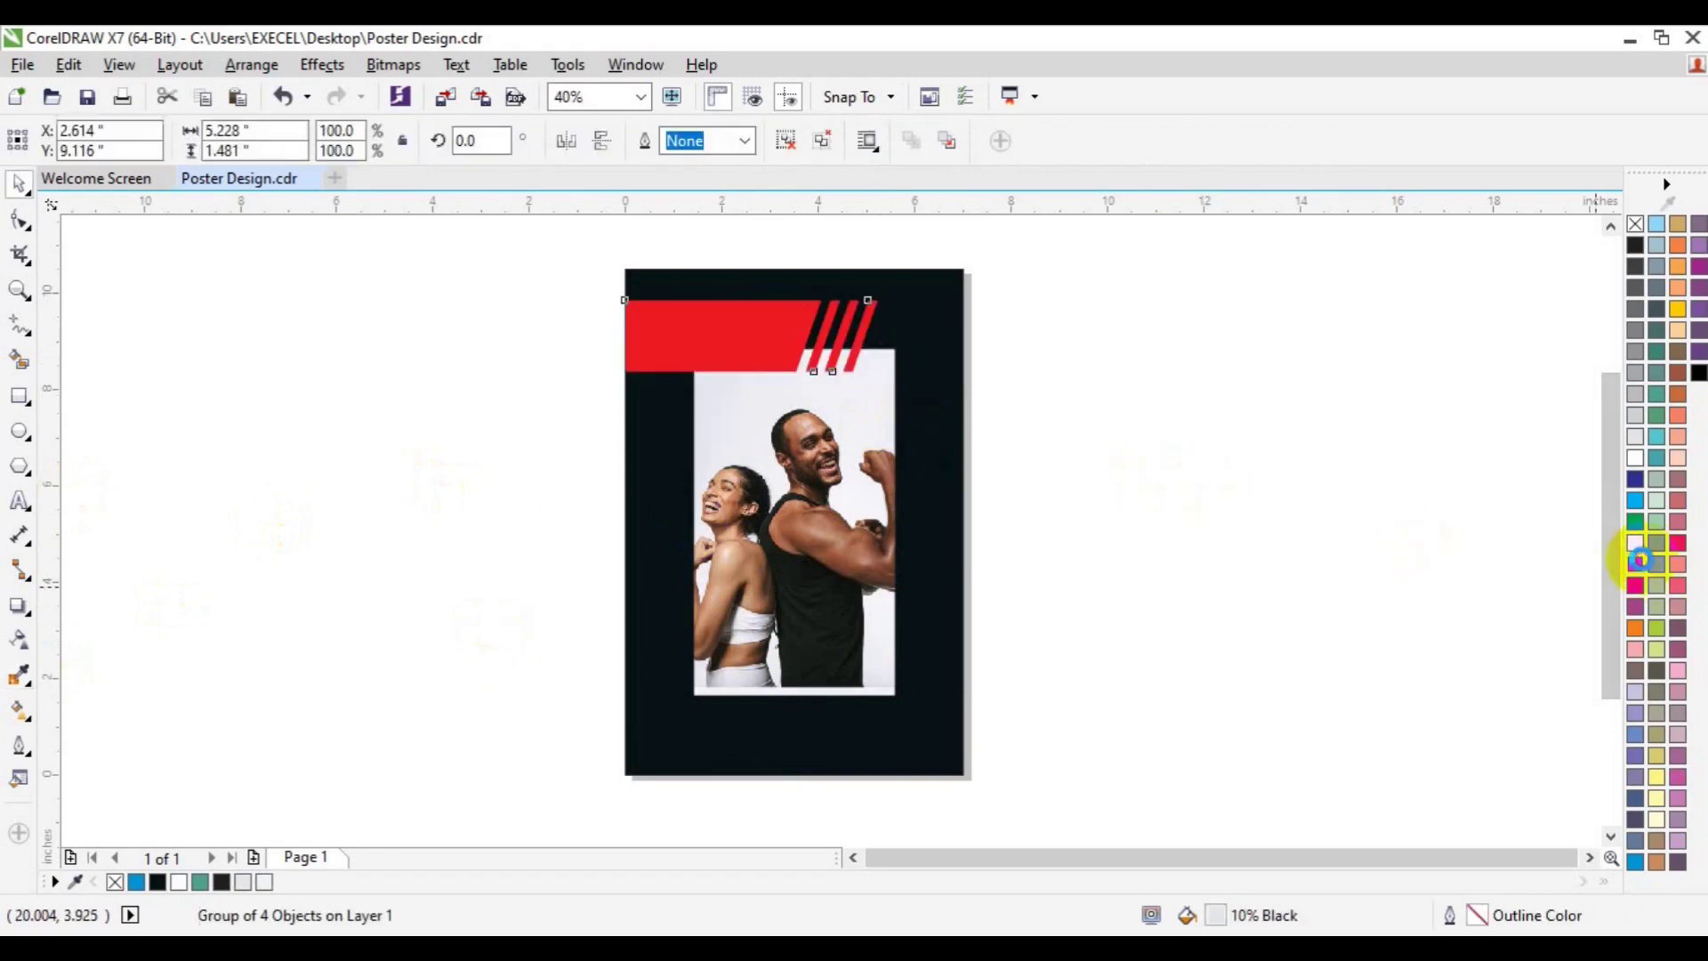
left_click(801, 705)
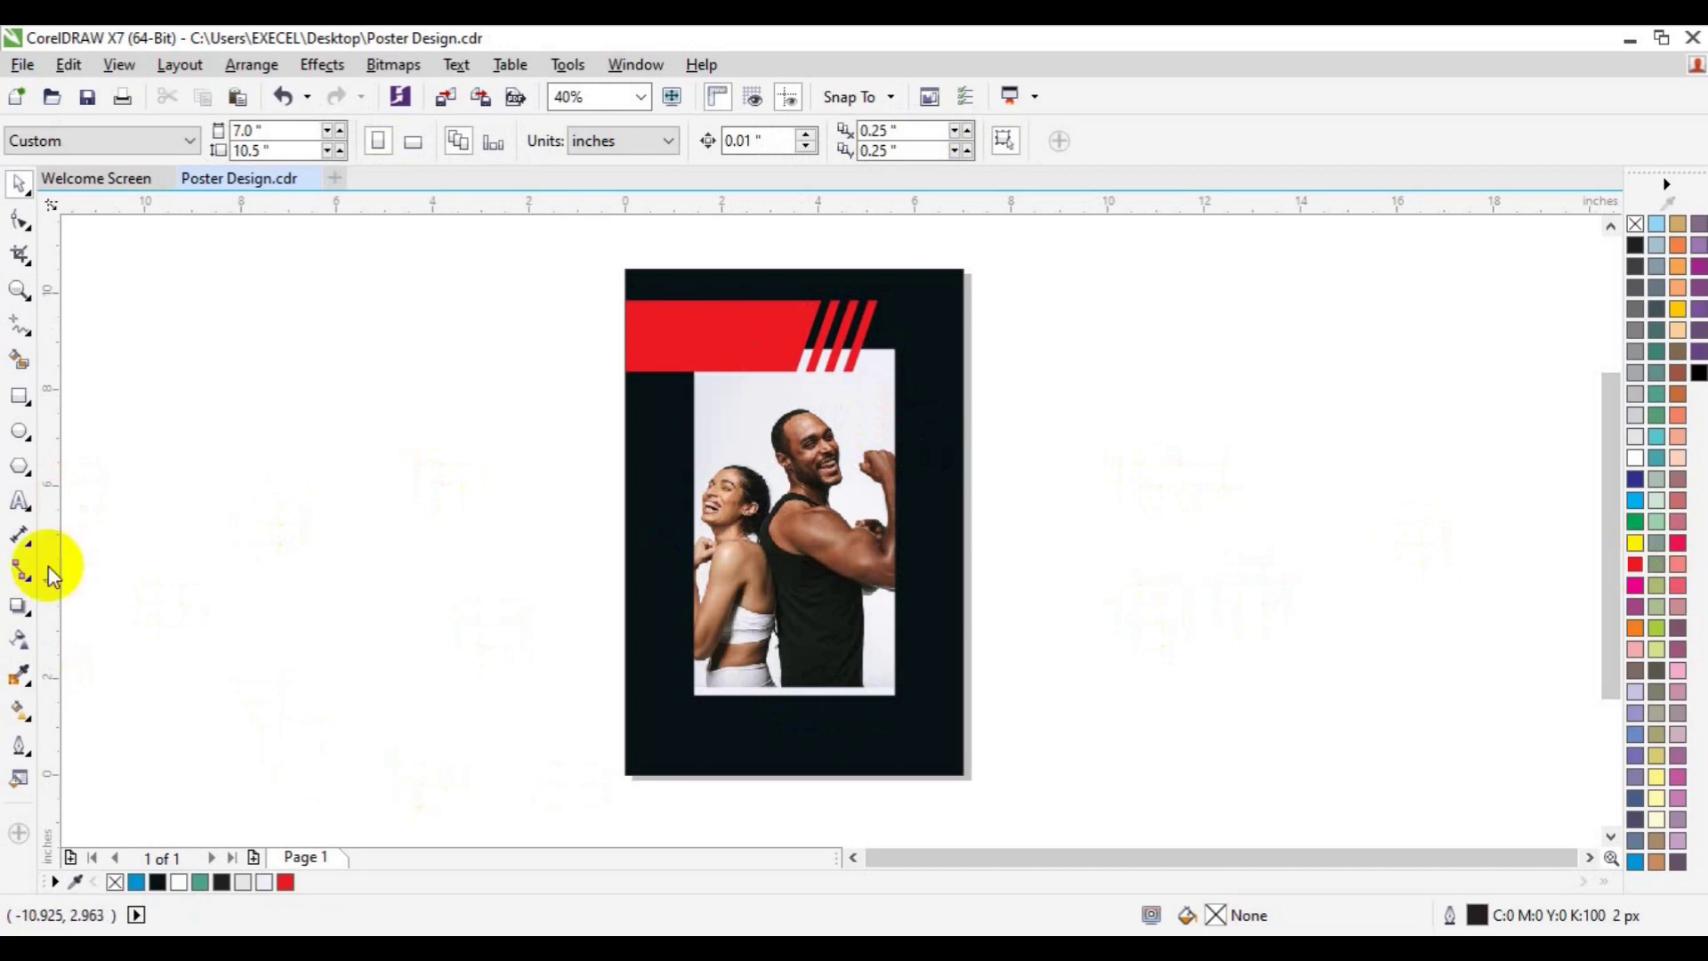
- Draw a circle about 3.56 inches in diameter overlapping the poster's lower-right corner
left_click(20, 431)
left_click_drag(887, 694, 1053, 820)
left_click_drag(951, 784, 934, 760)
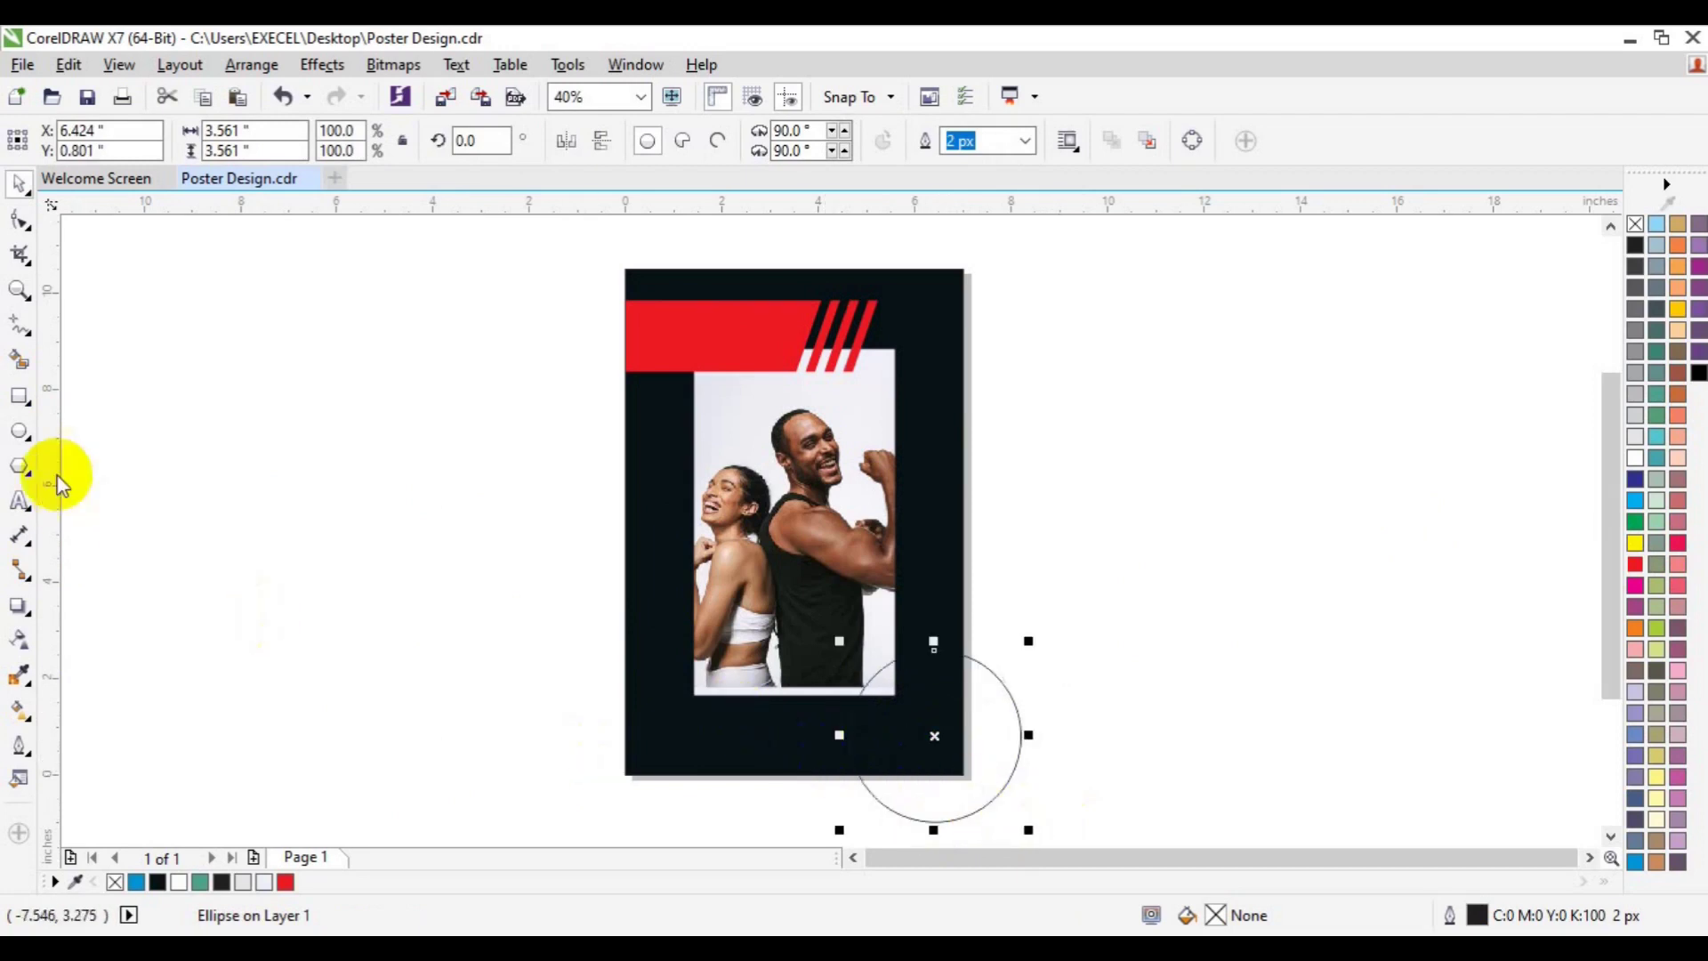
- Add a page-sized rectangle of 7 by 10.5 inches
left_click(18, 398)
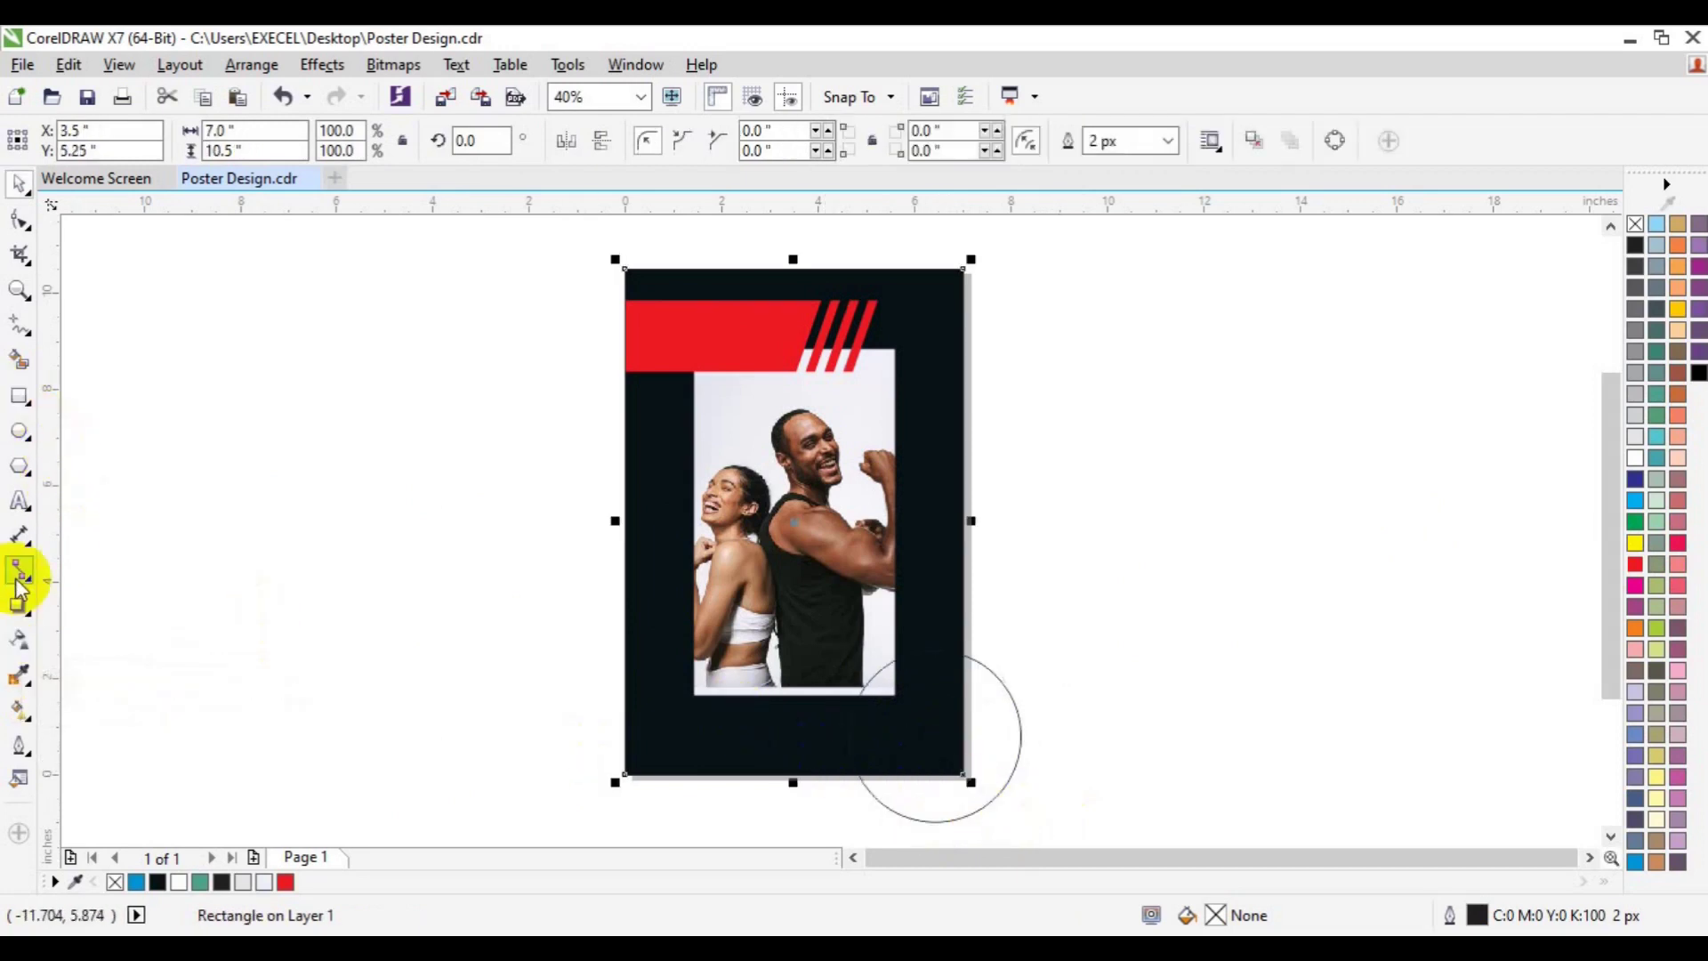
- Create the circle's areas inside the page with the Smart Fill tool and weld them into one corner shape
left_click(18, 360)
left_click(896, 685)
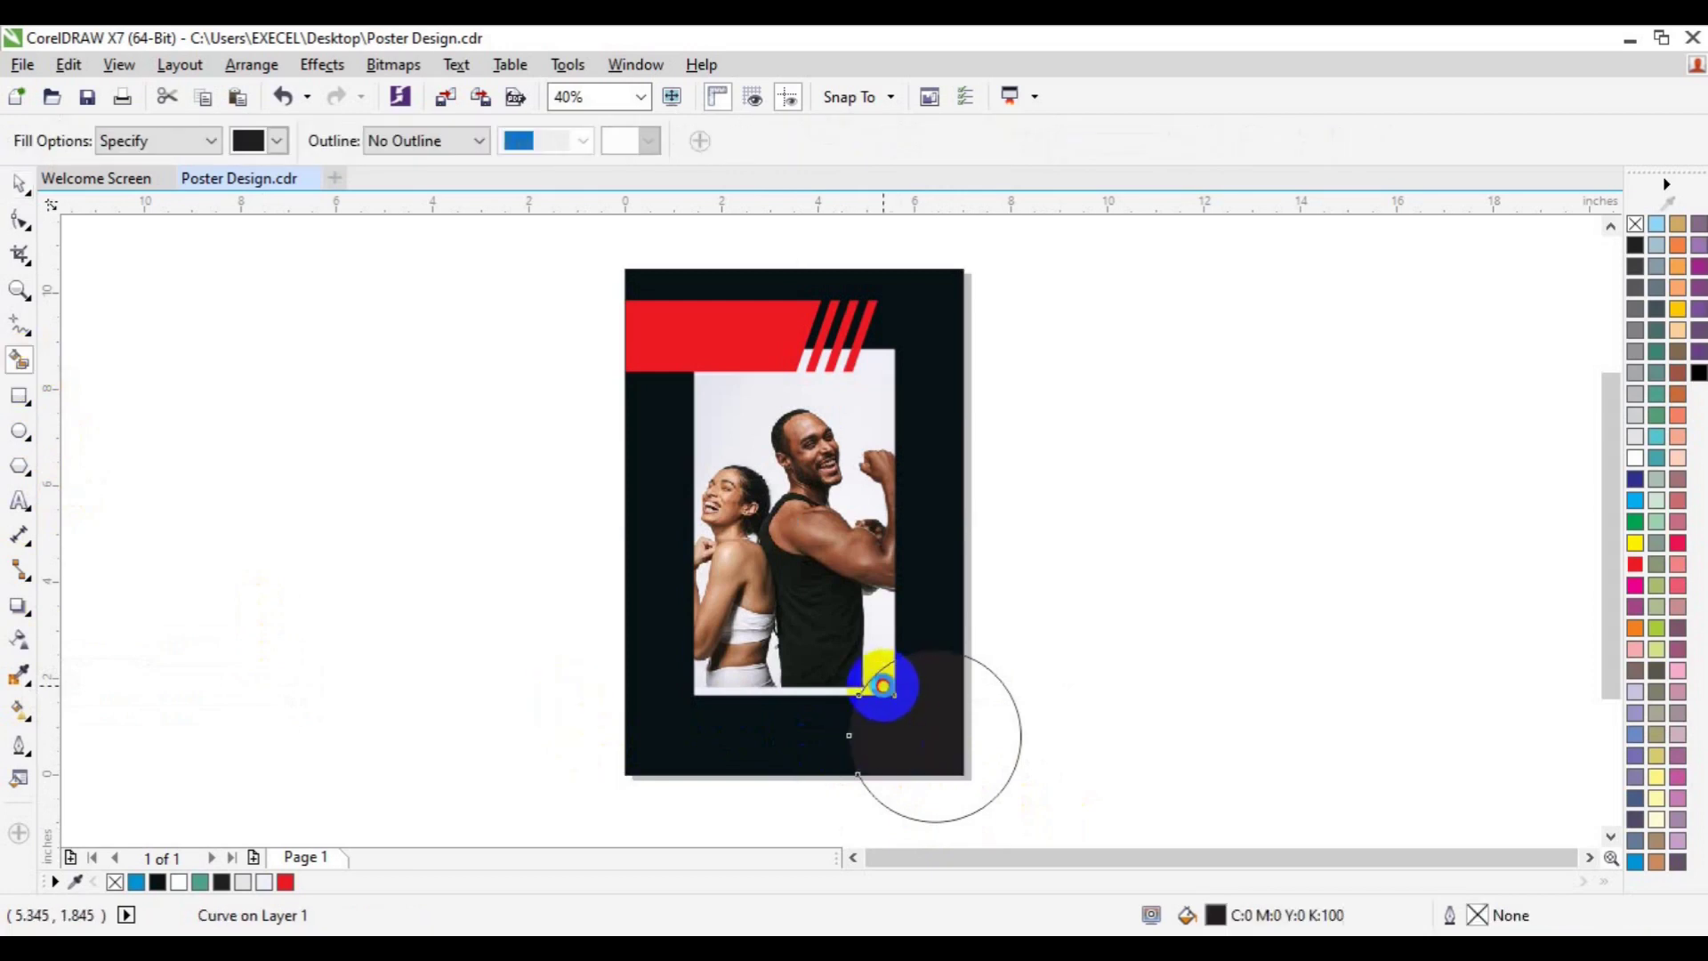
key("space")
left_click(905, 712, "shift")
left_click(698, 138)
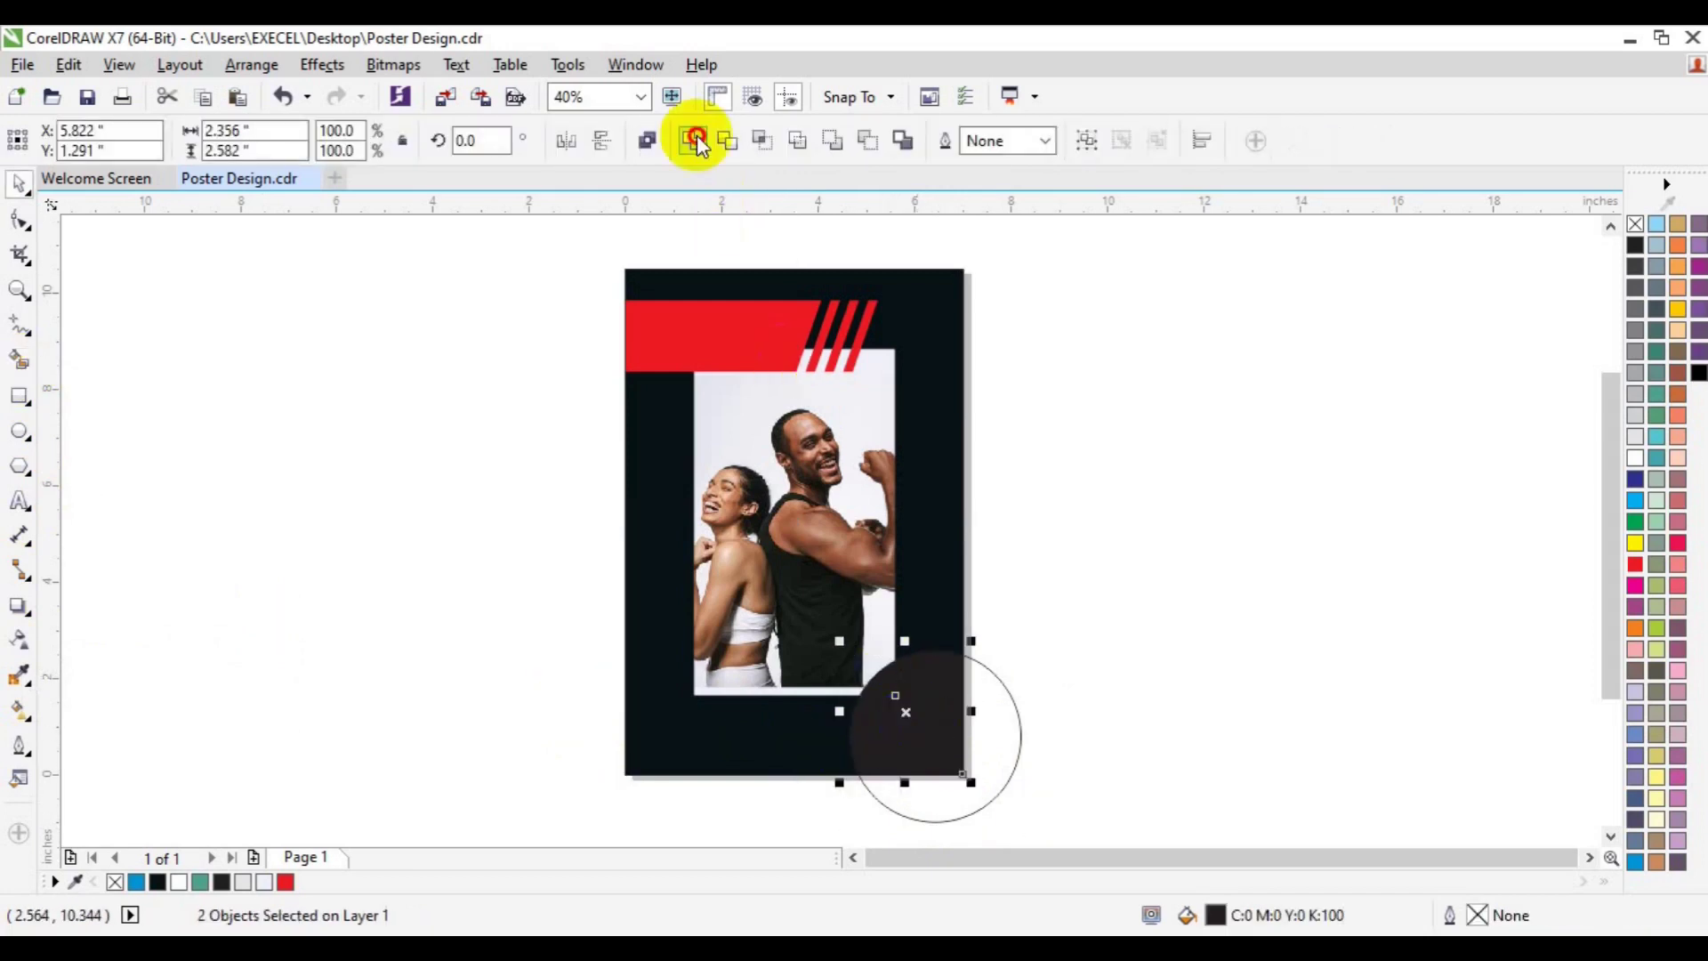
- Delete the original circle outline and fill the welded corner shape with yellow
left_click(997, 744)
key("Delete")
left_click(895, 714)
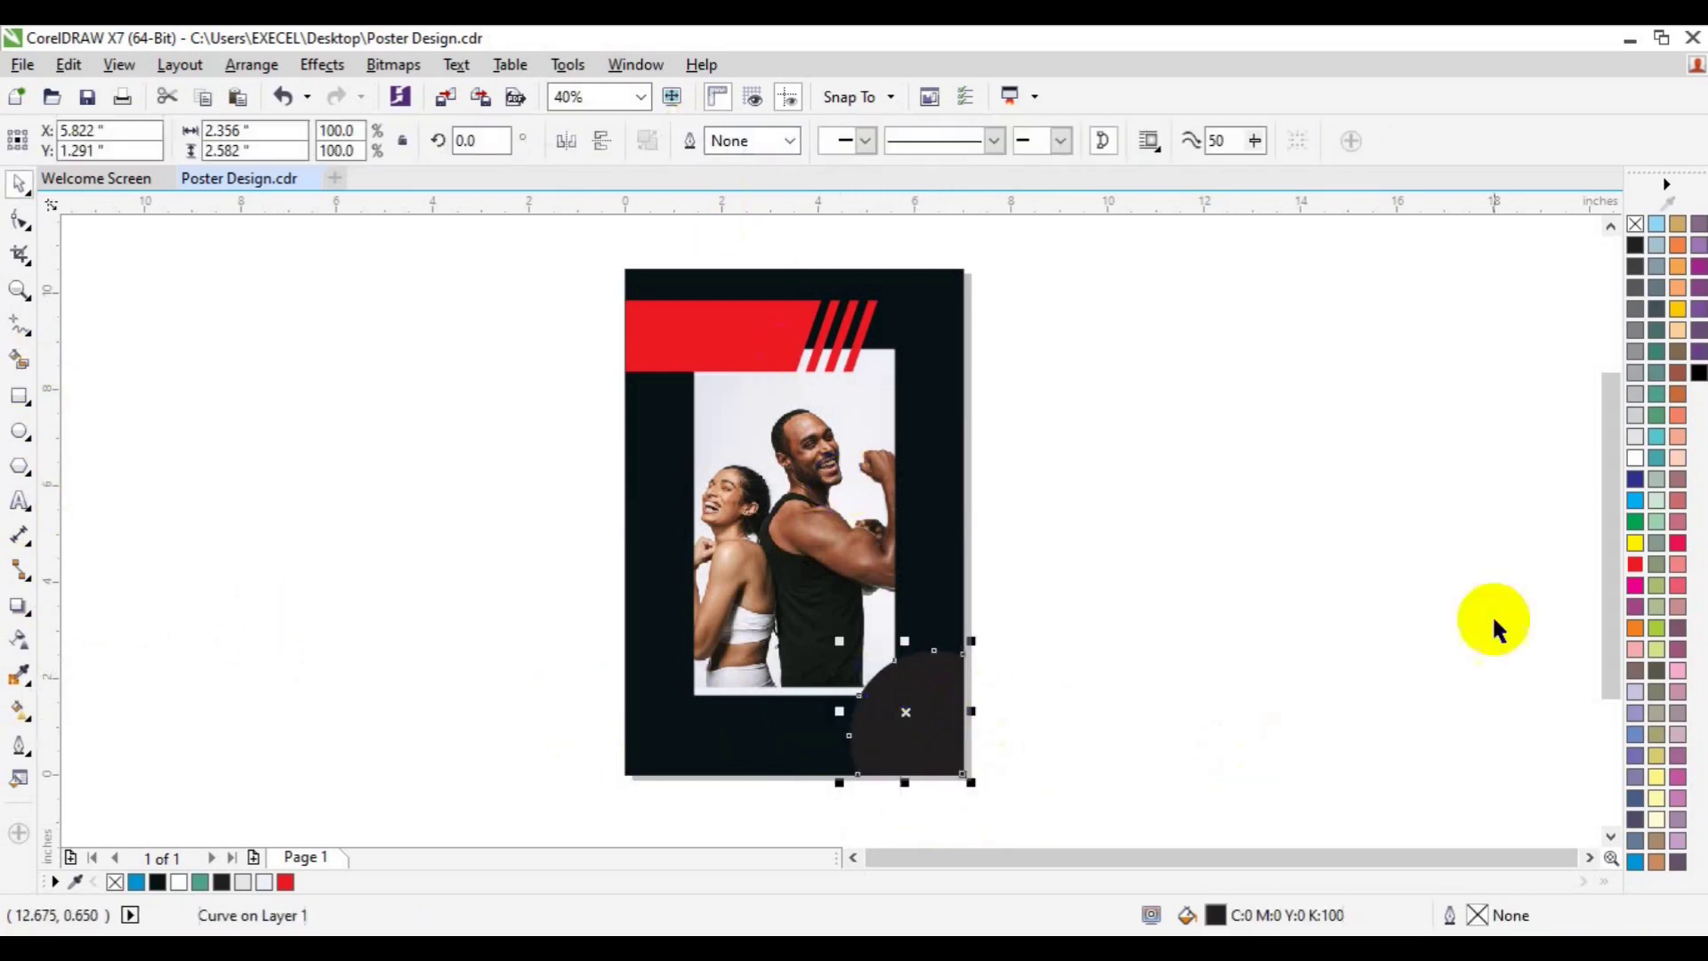
left_click(1636, 544)
left_click(1258, 491)
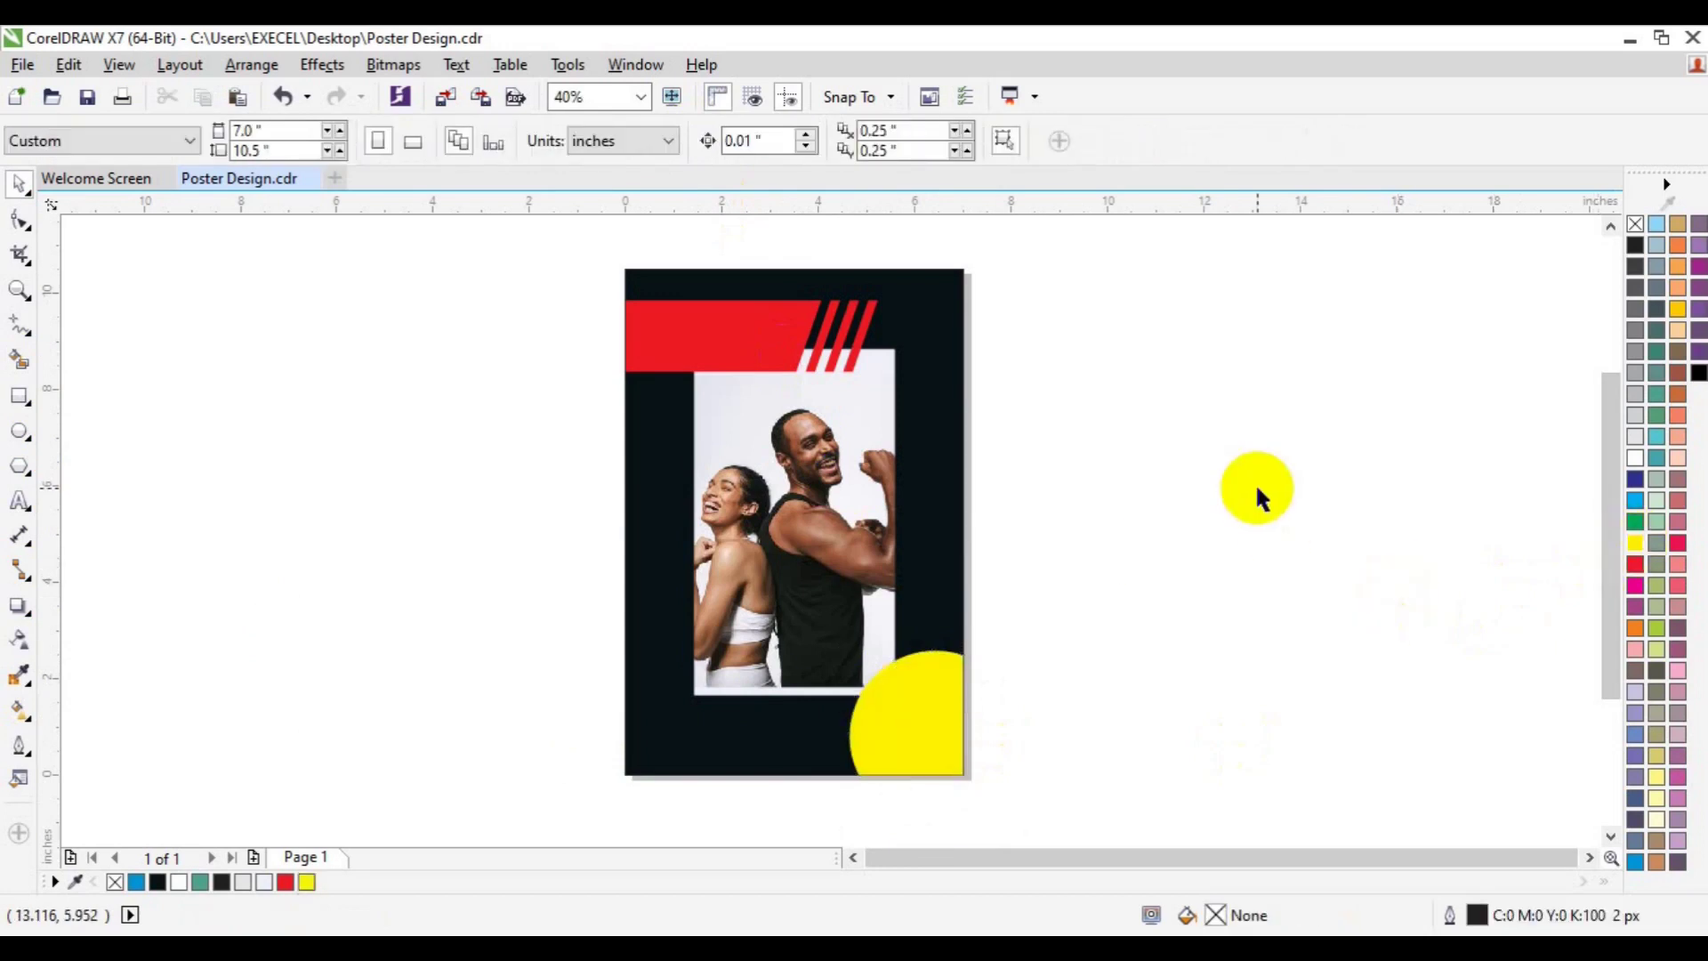
- Edit the centre panel's PowerClip contents and lower the photo until its bottom edge meets the frame's bottom edge
left_click(730, 652)
double_click(801, 614)
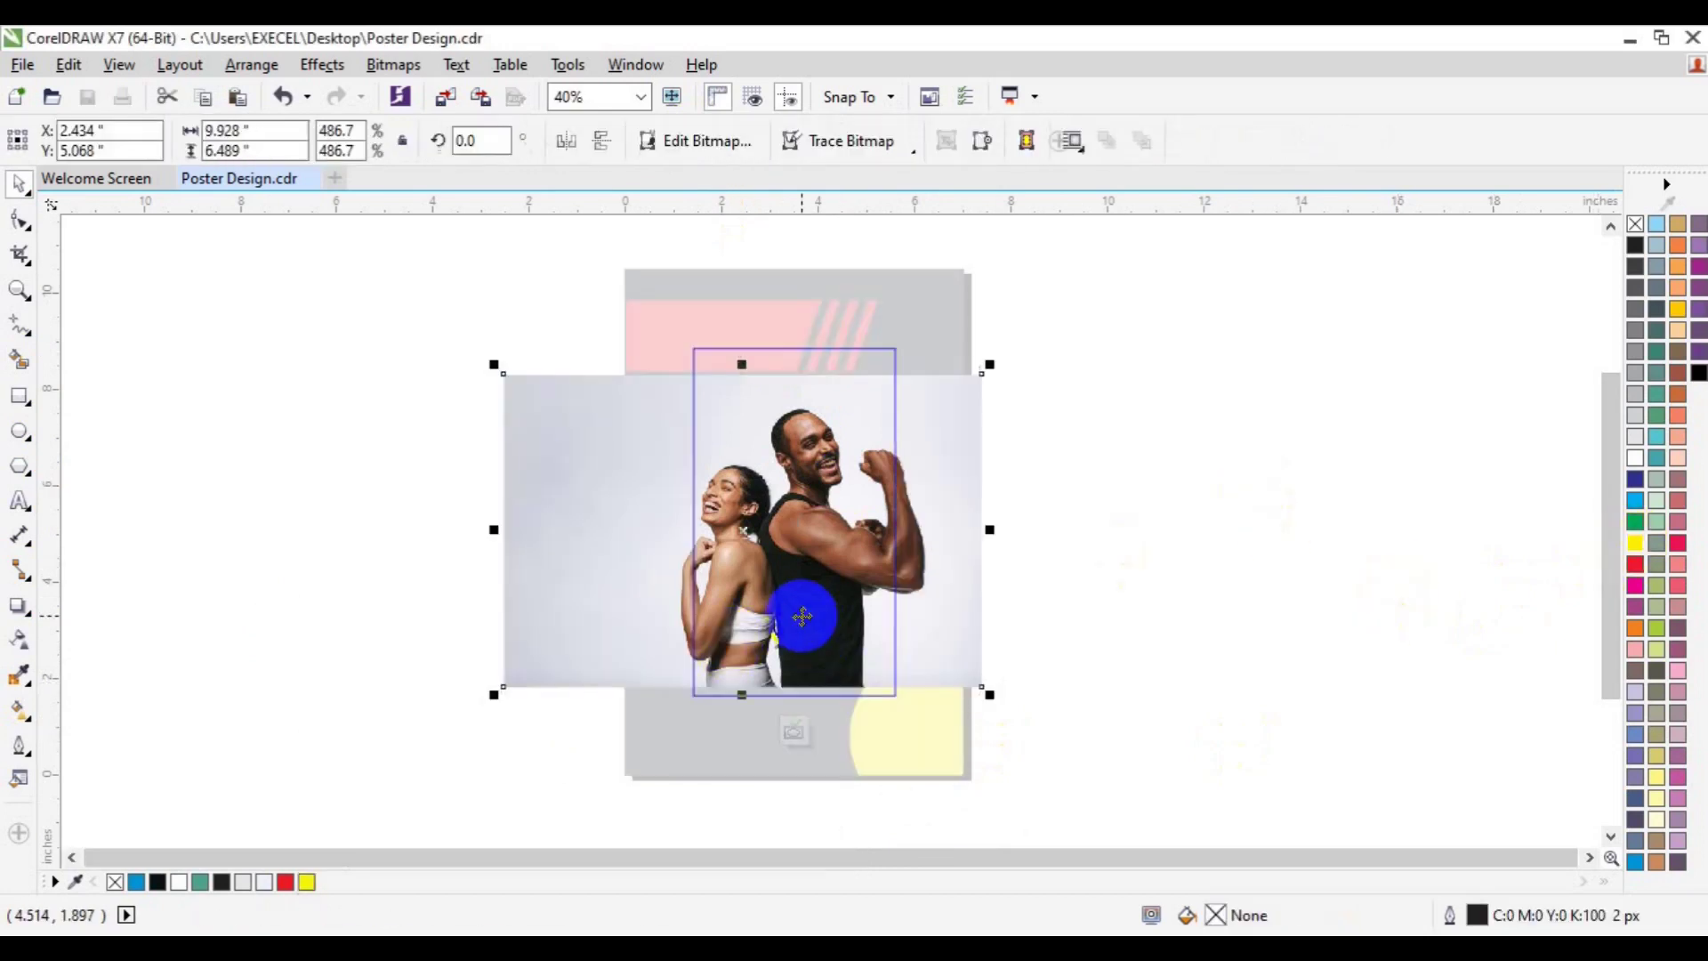
left_click_drag(801, 610, 804, 686)
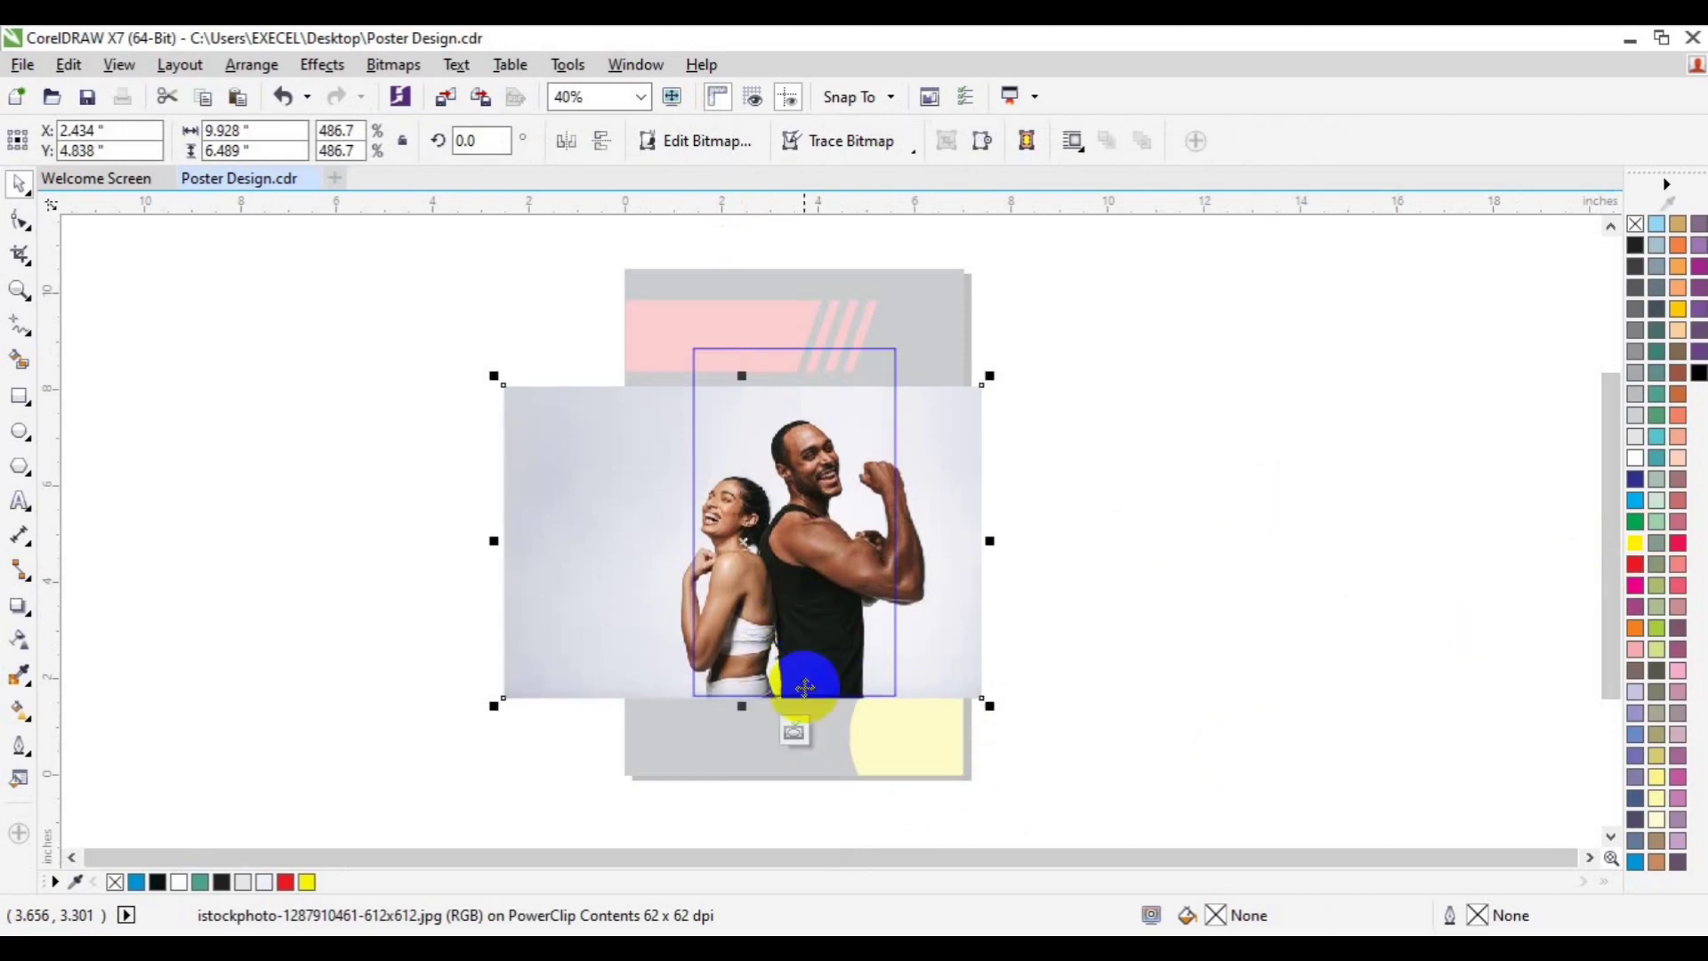
left_click(791, 741)
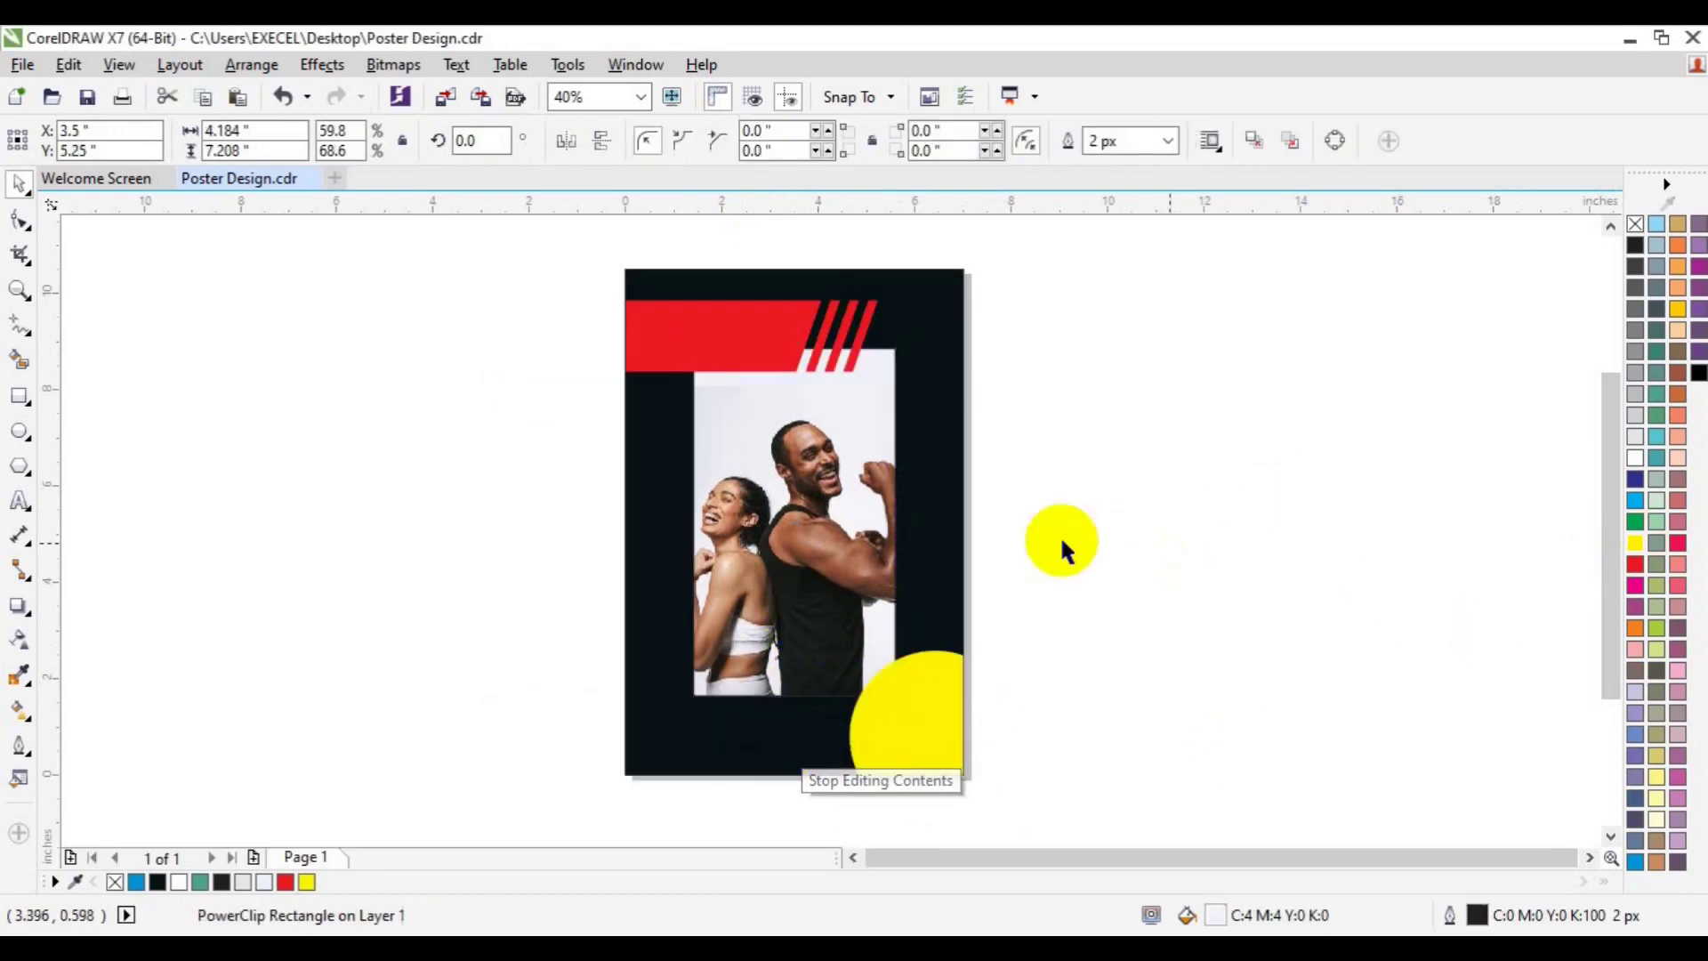
- Draw a circle about 0.21 inches in diameter on the empty area beside the poster, filled red without an outline
left_click(182, 578)
left_click(20, 431)
mouse_move(217, 496)
left_mouse_down()
mouse_move(214, 516)
mouse_move(202, 507)
left_mouse_up()
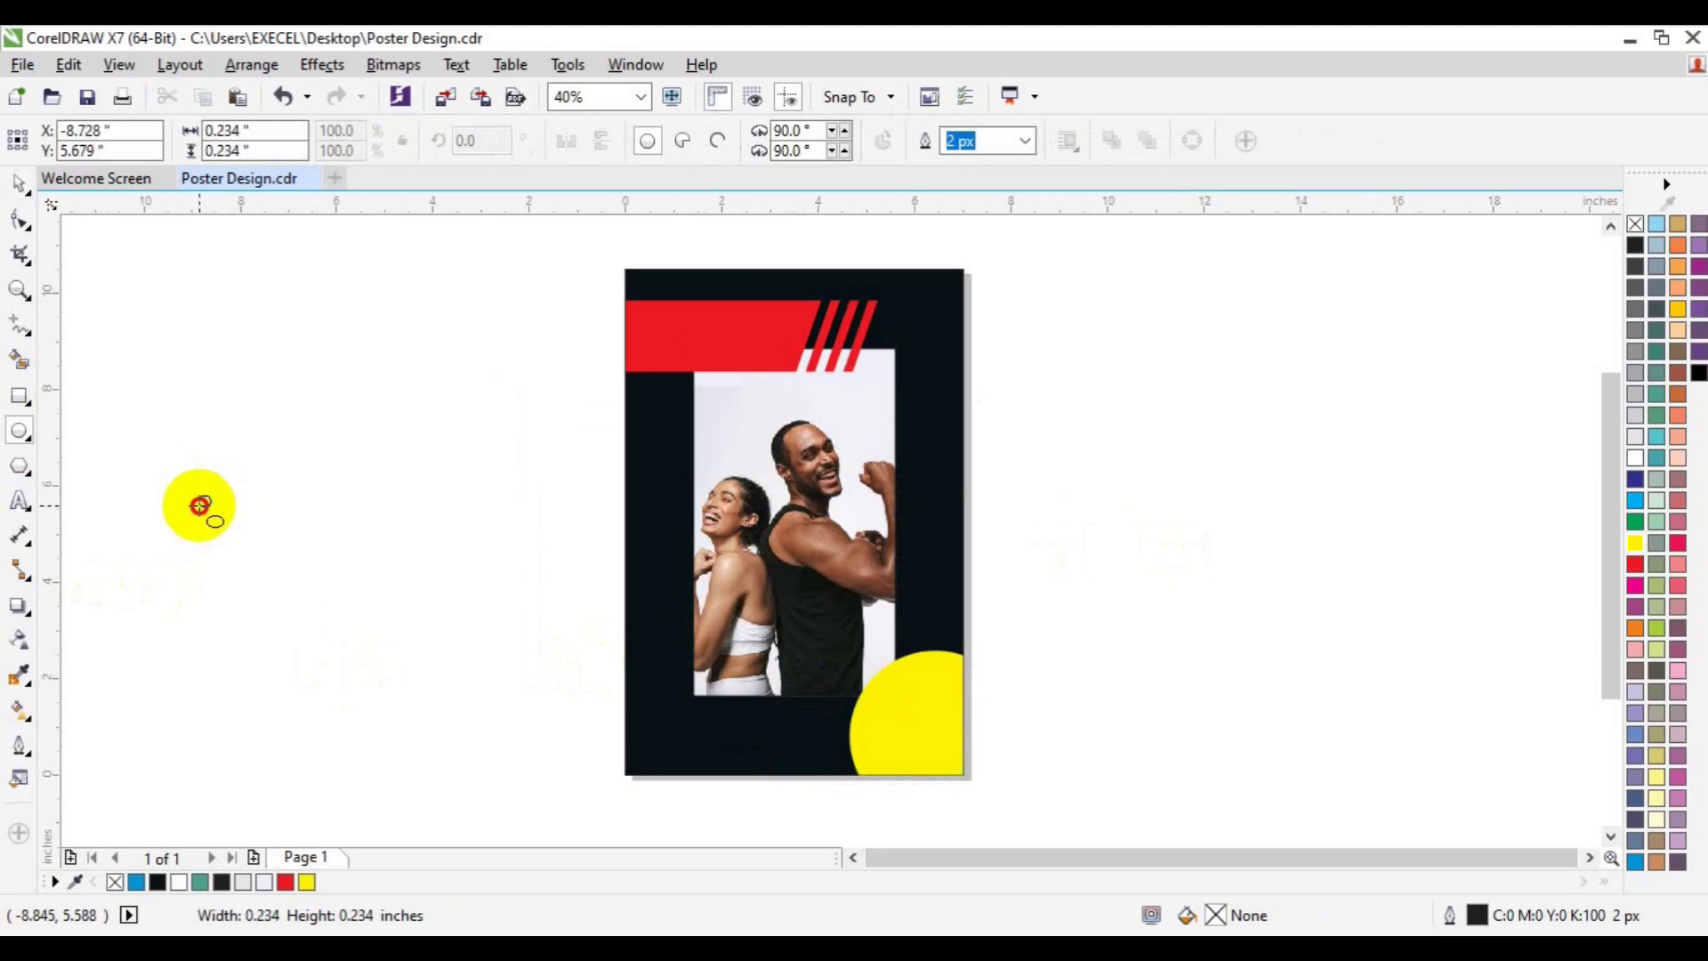
left_click_drag(203, 505, 203, 506)
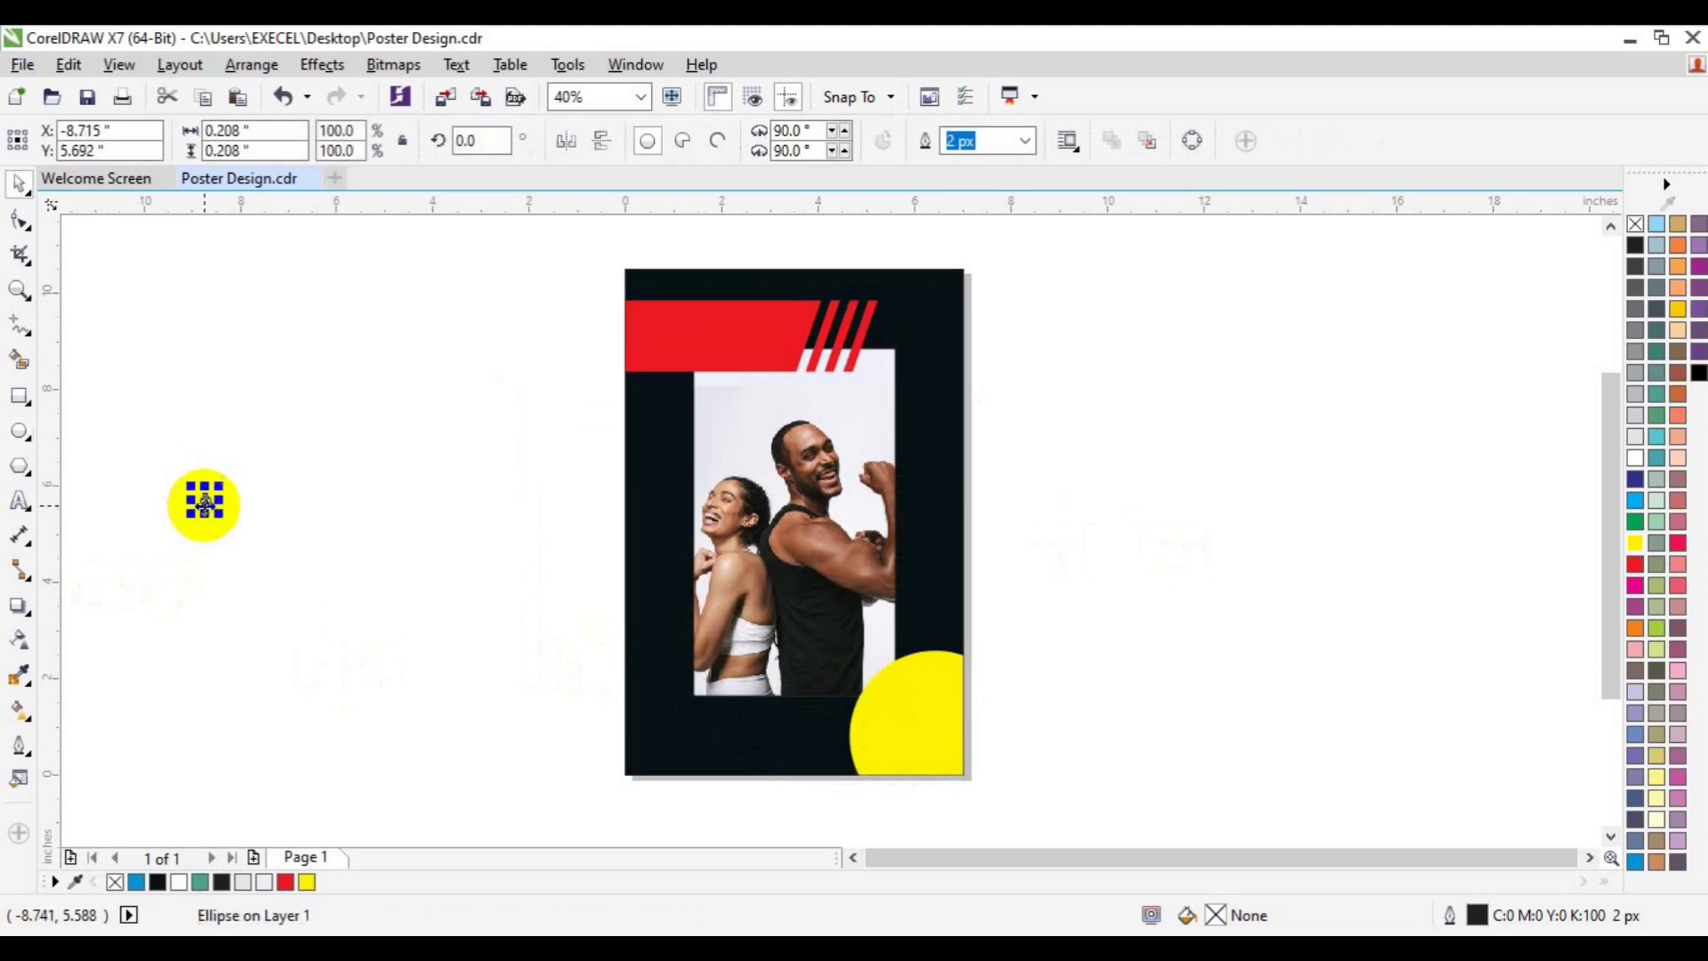
key("space")
left_click(1663, 208)
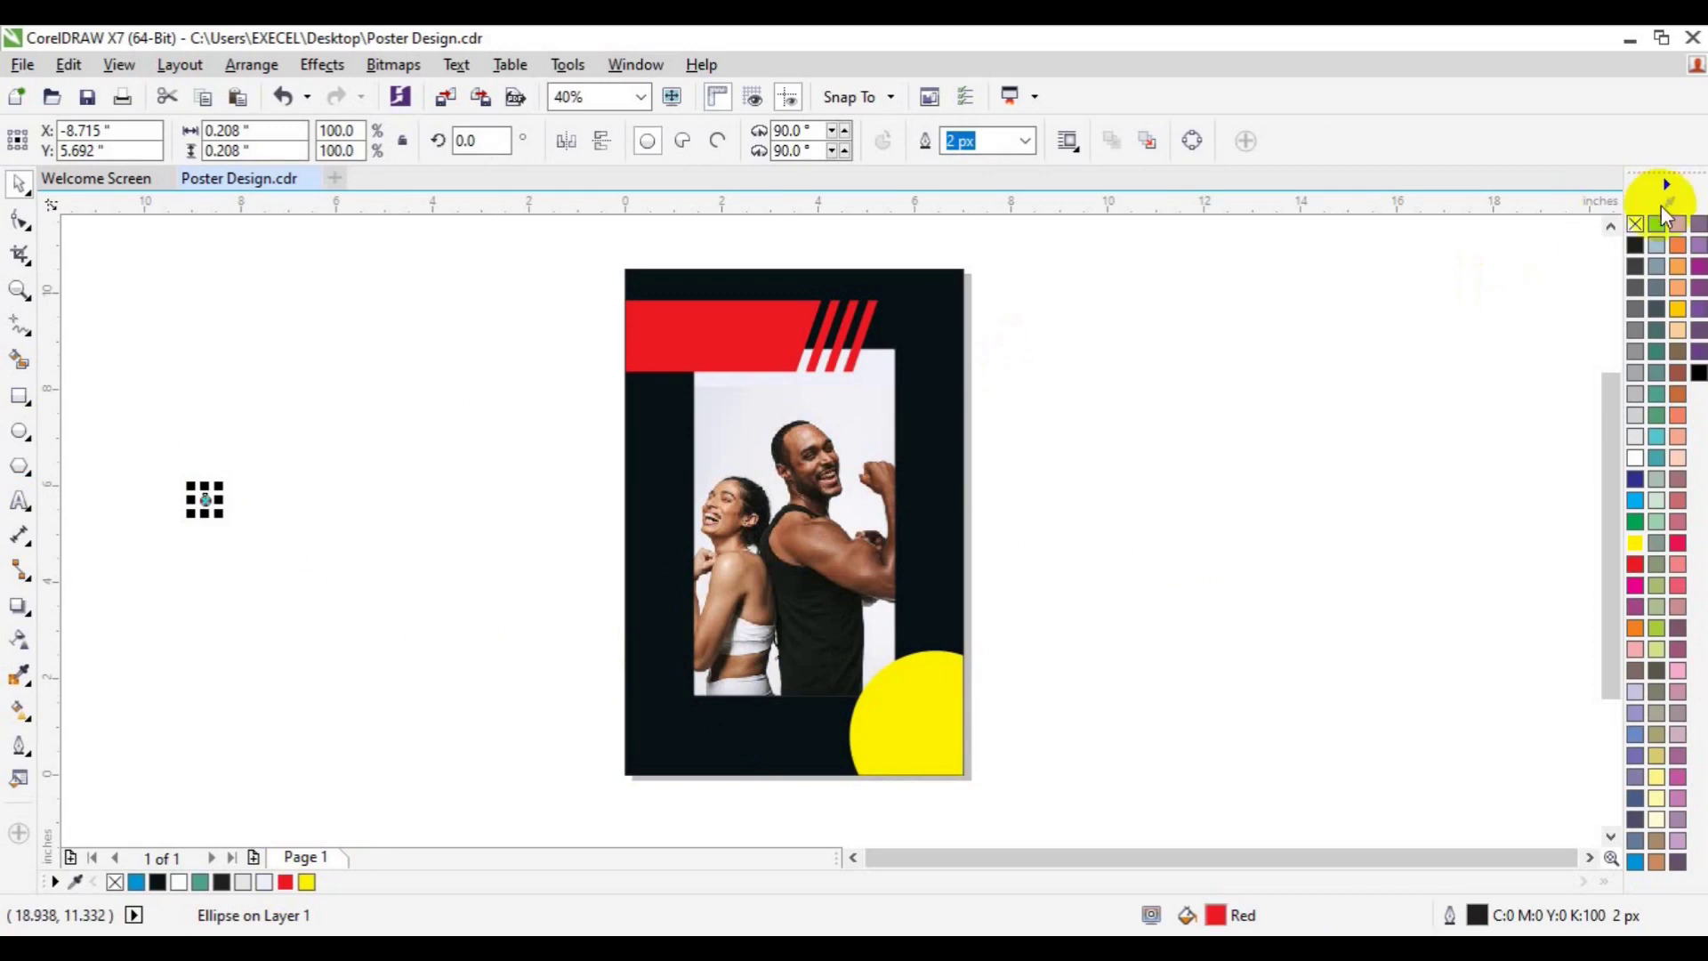
left_click(531, 520)
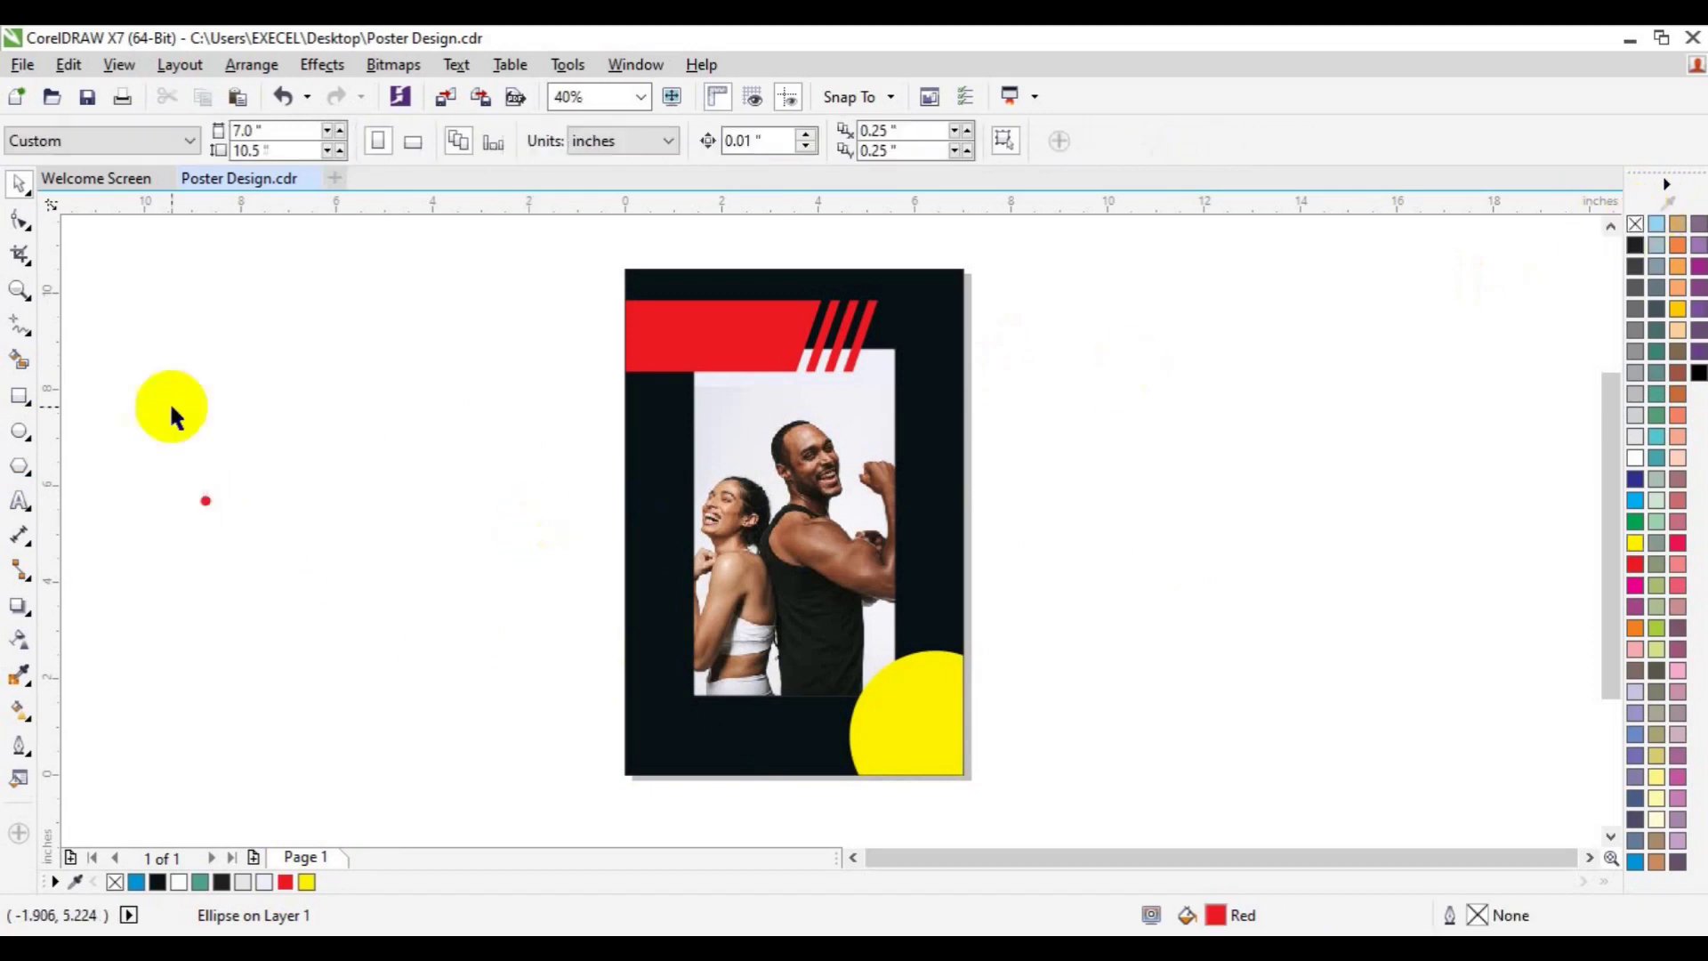
- Shrink the red dot to about 0.13 inches and duplicate it horizontally into a grouped row of four
left_click(18, 291)
left_click(101, 288)
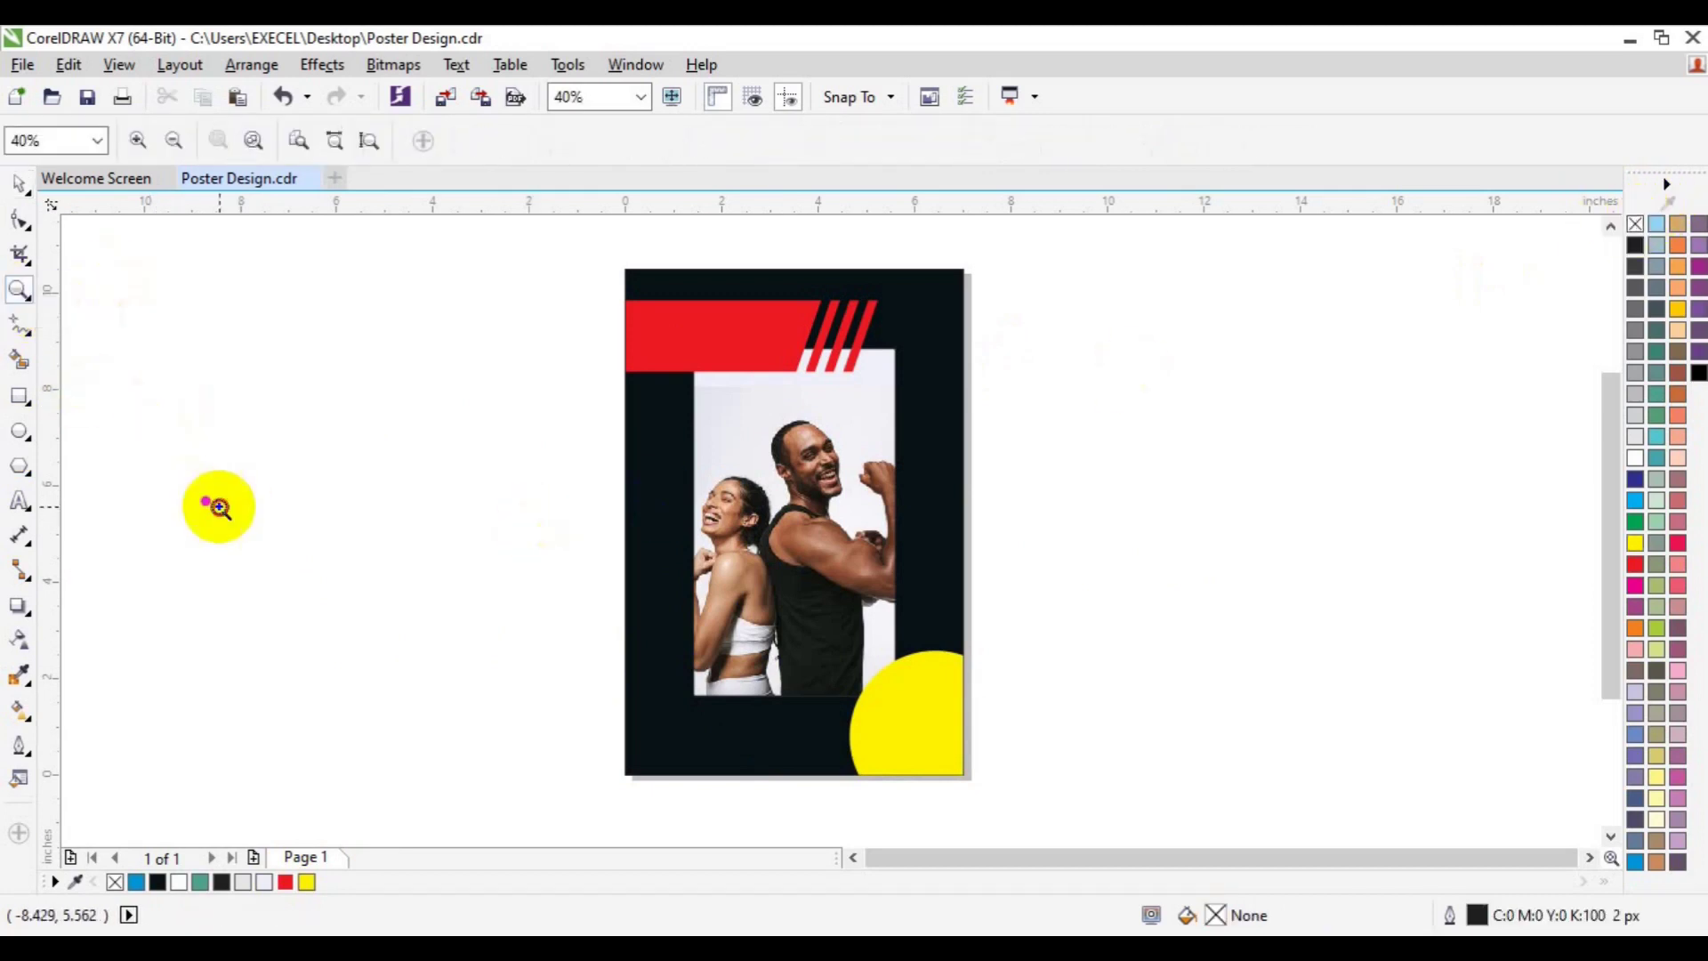
left_click(218, 505)
left_click(804, 521)
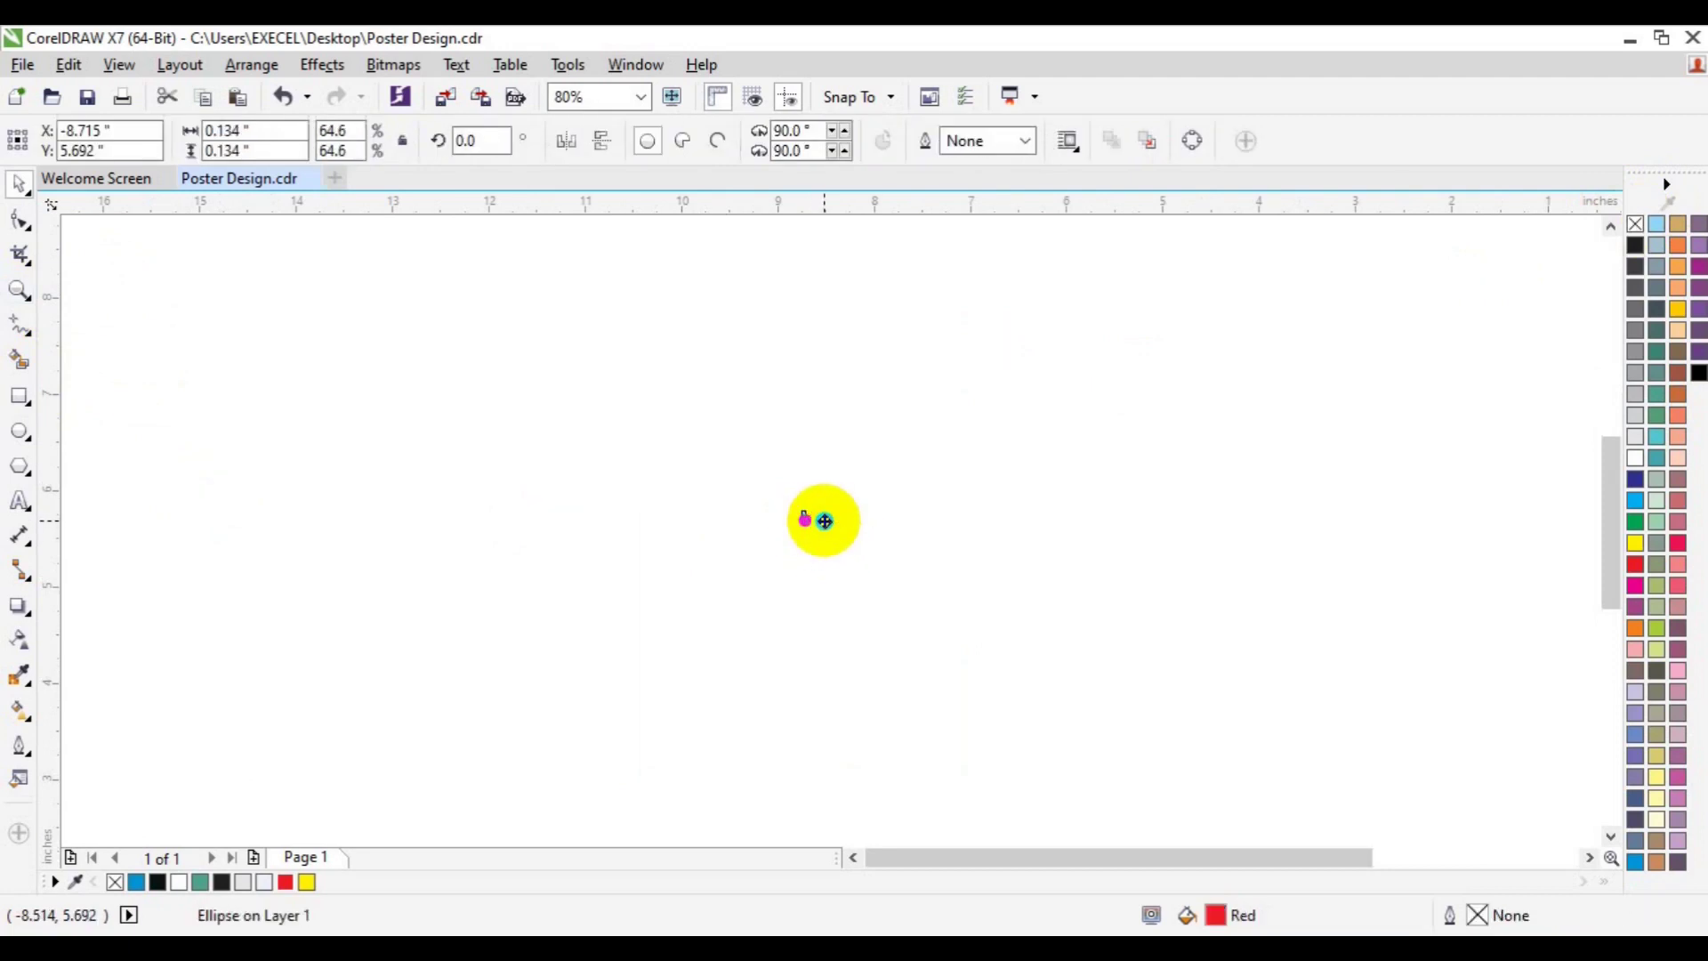
left_click(883, 564)
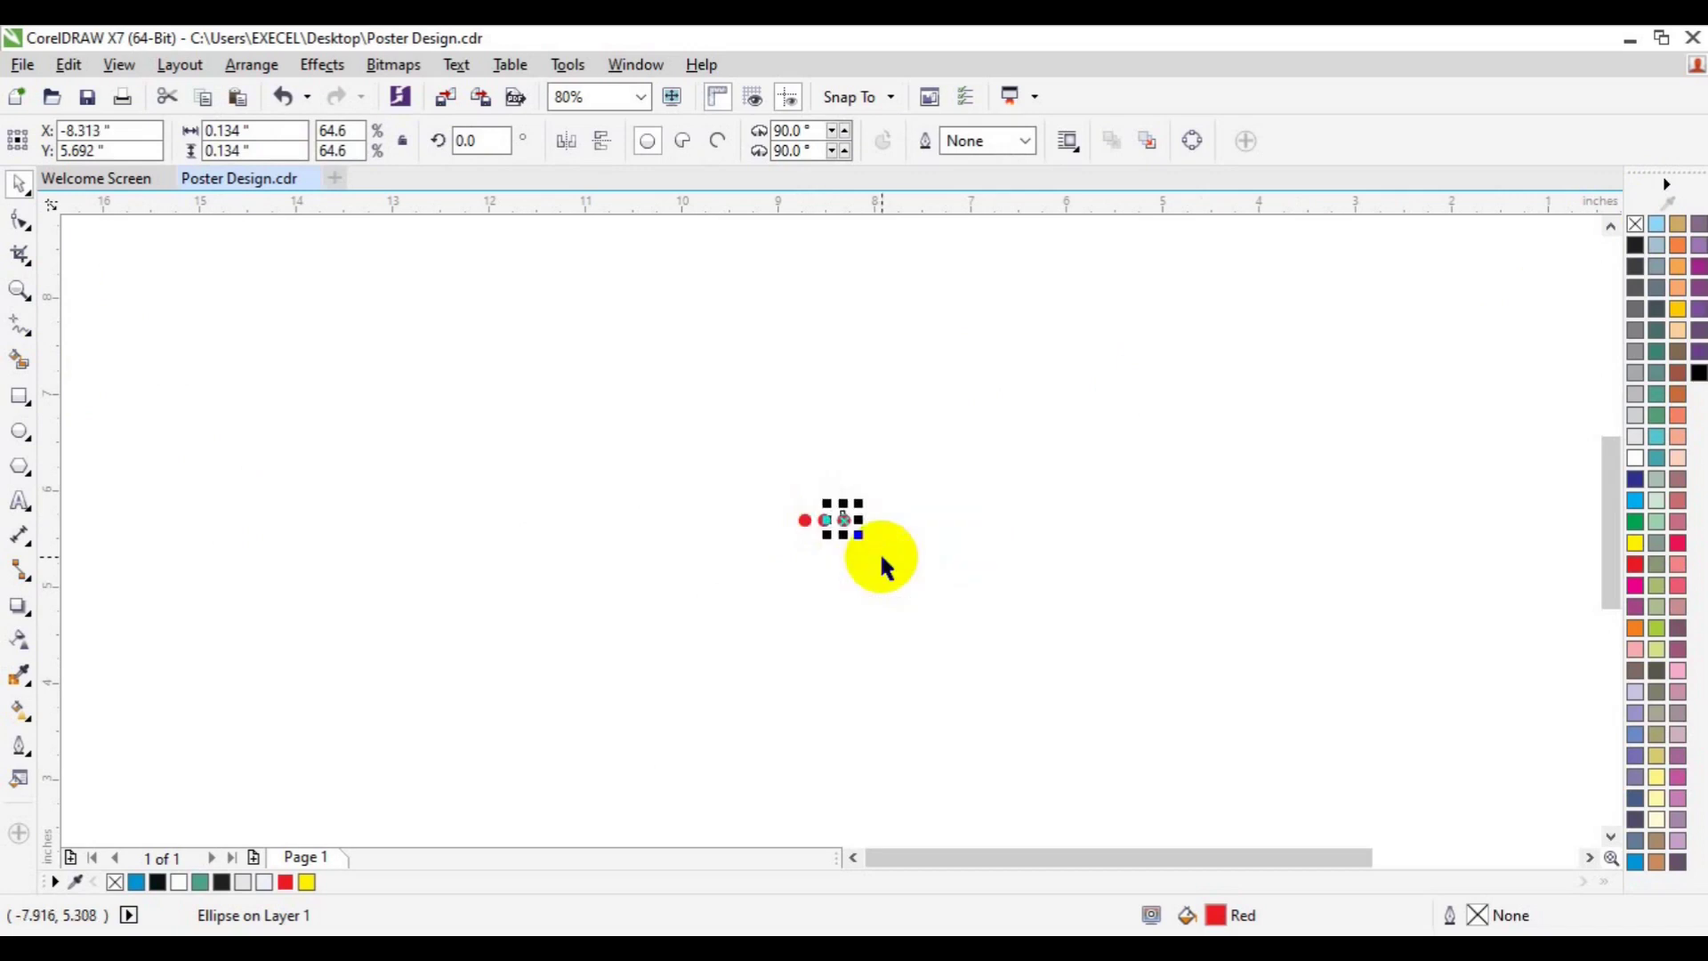
key("ctrl+r")
key("ctrl+r")
left_click_drag(748, 473, 972, 596)
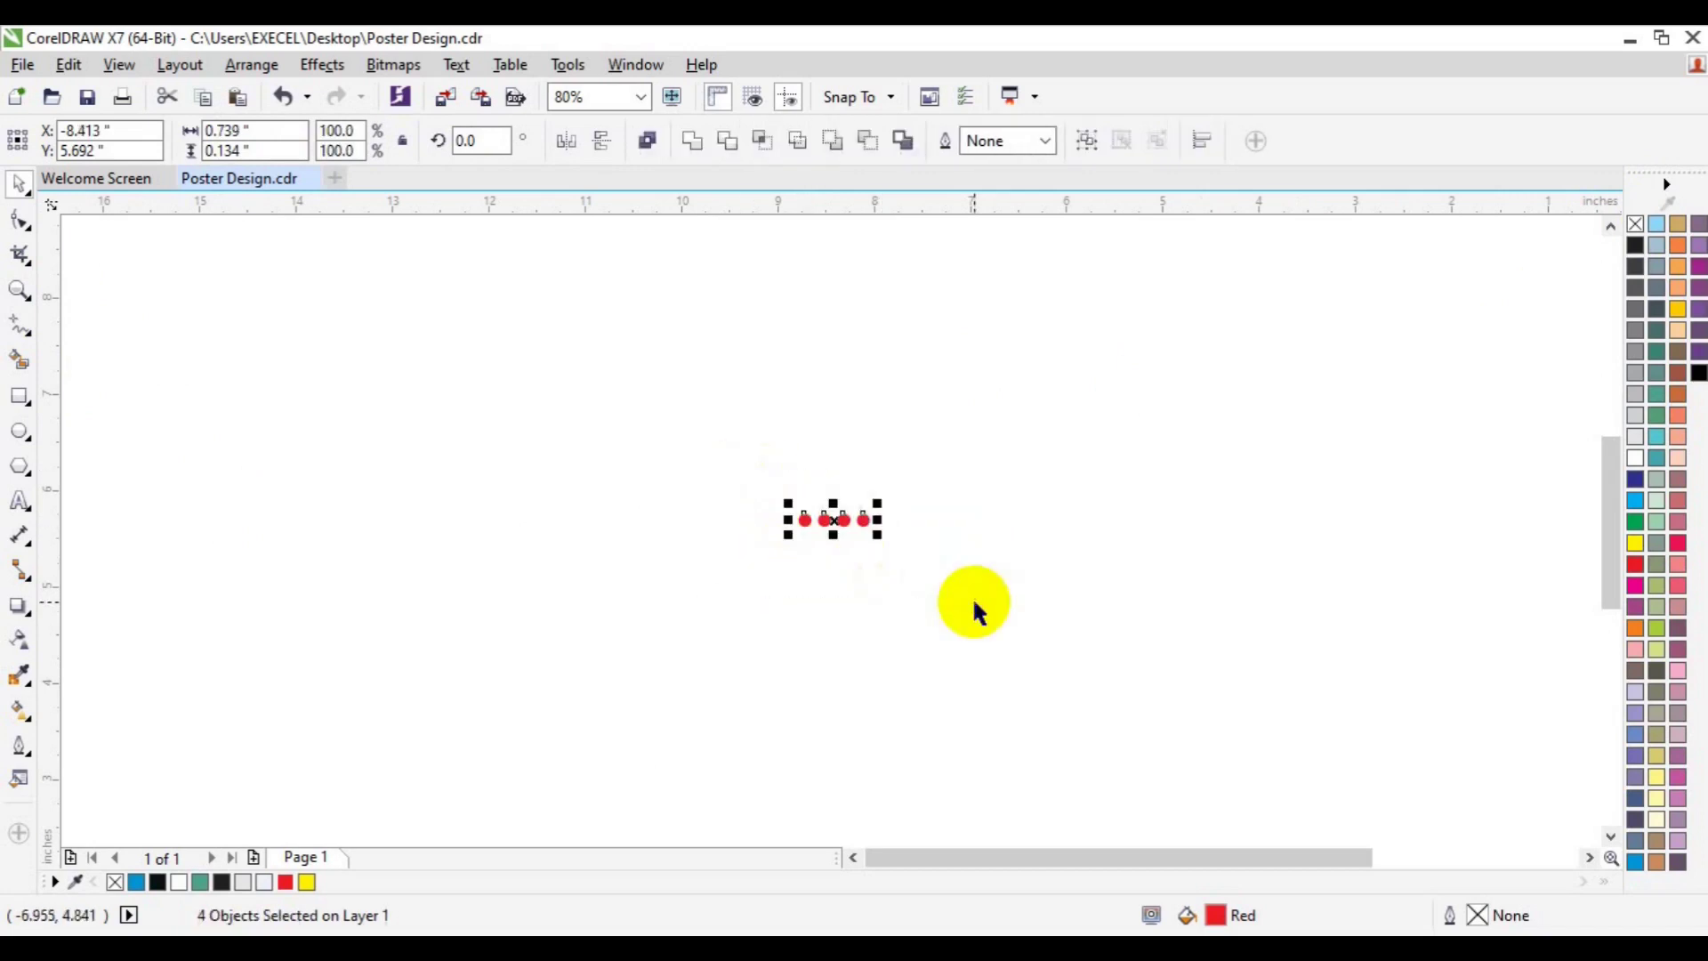
key("ctrl+g")
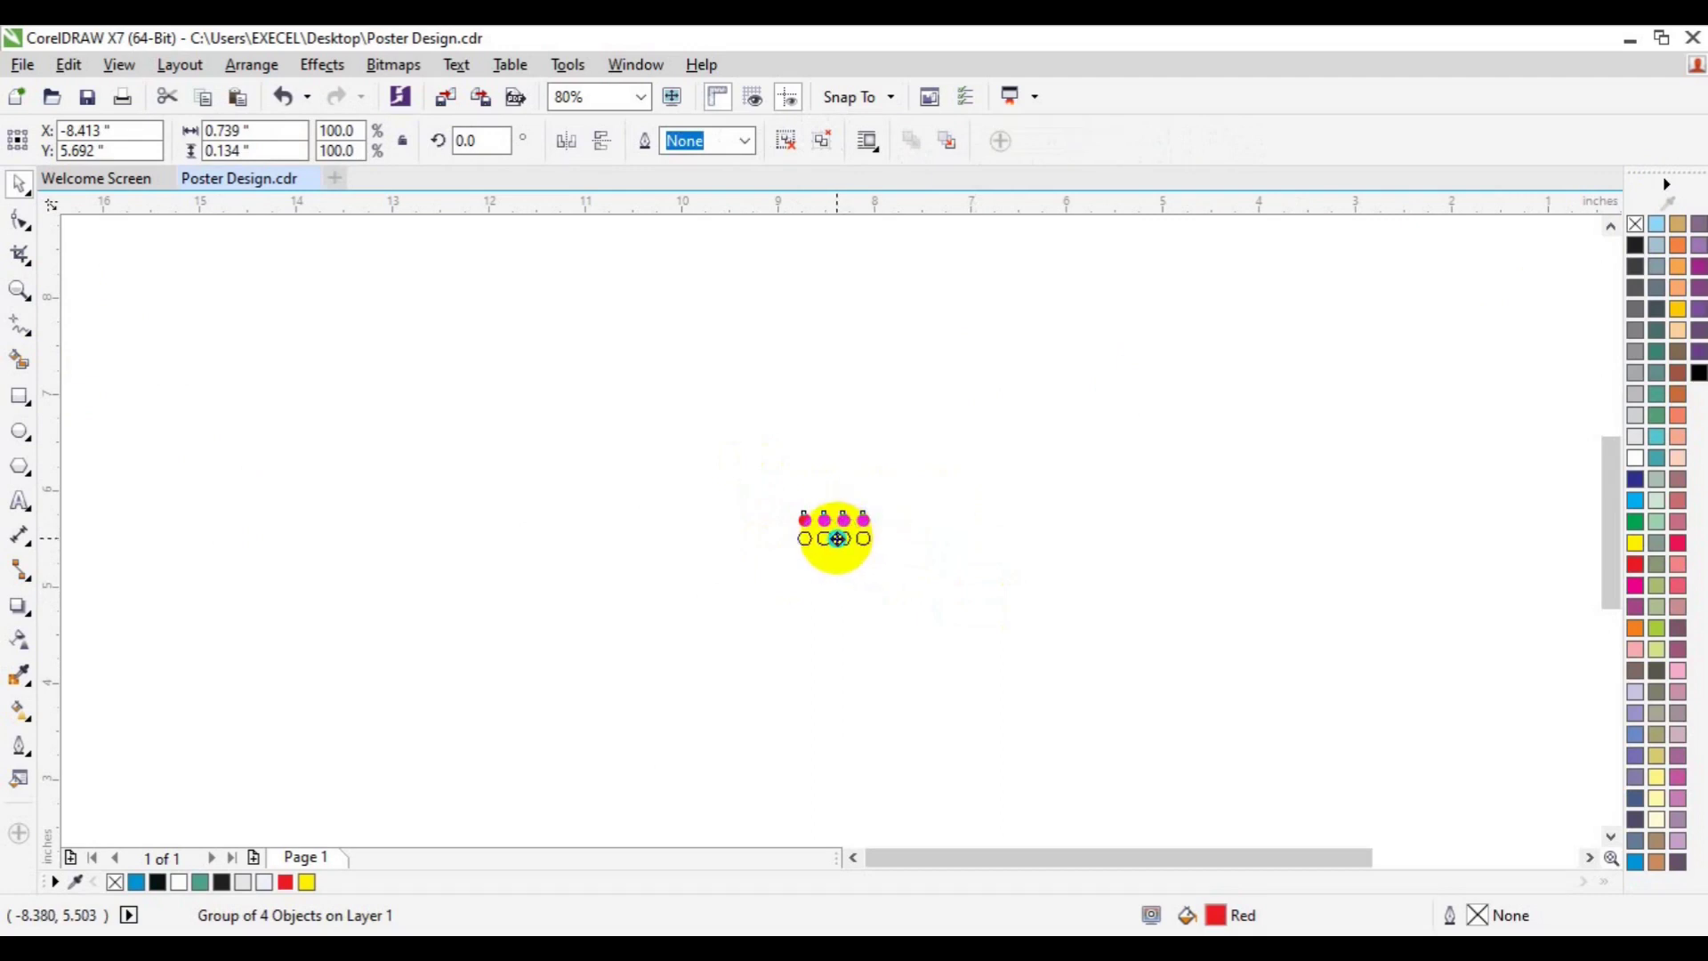
- Duplicate the row of dots downward at even spacing to make 15 rows and group them as one grid
left_click(894, 579)
key("ctrl+r")
key("ctrl+r")
key("ctrl+r")
key("ctrl+r")
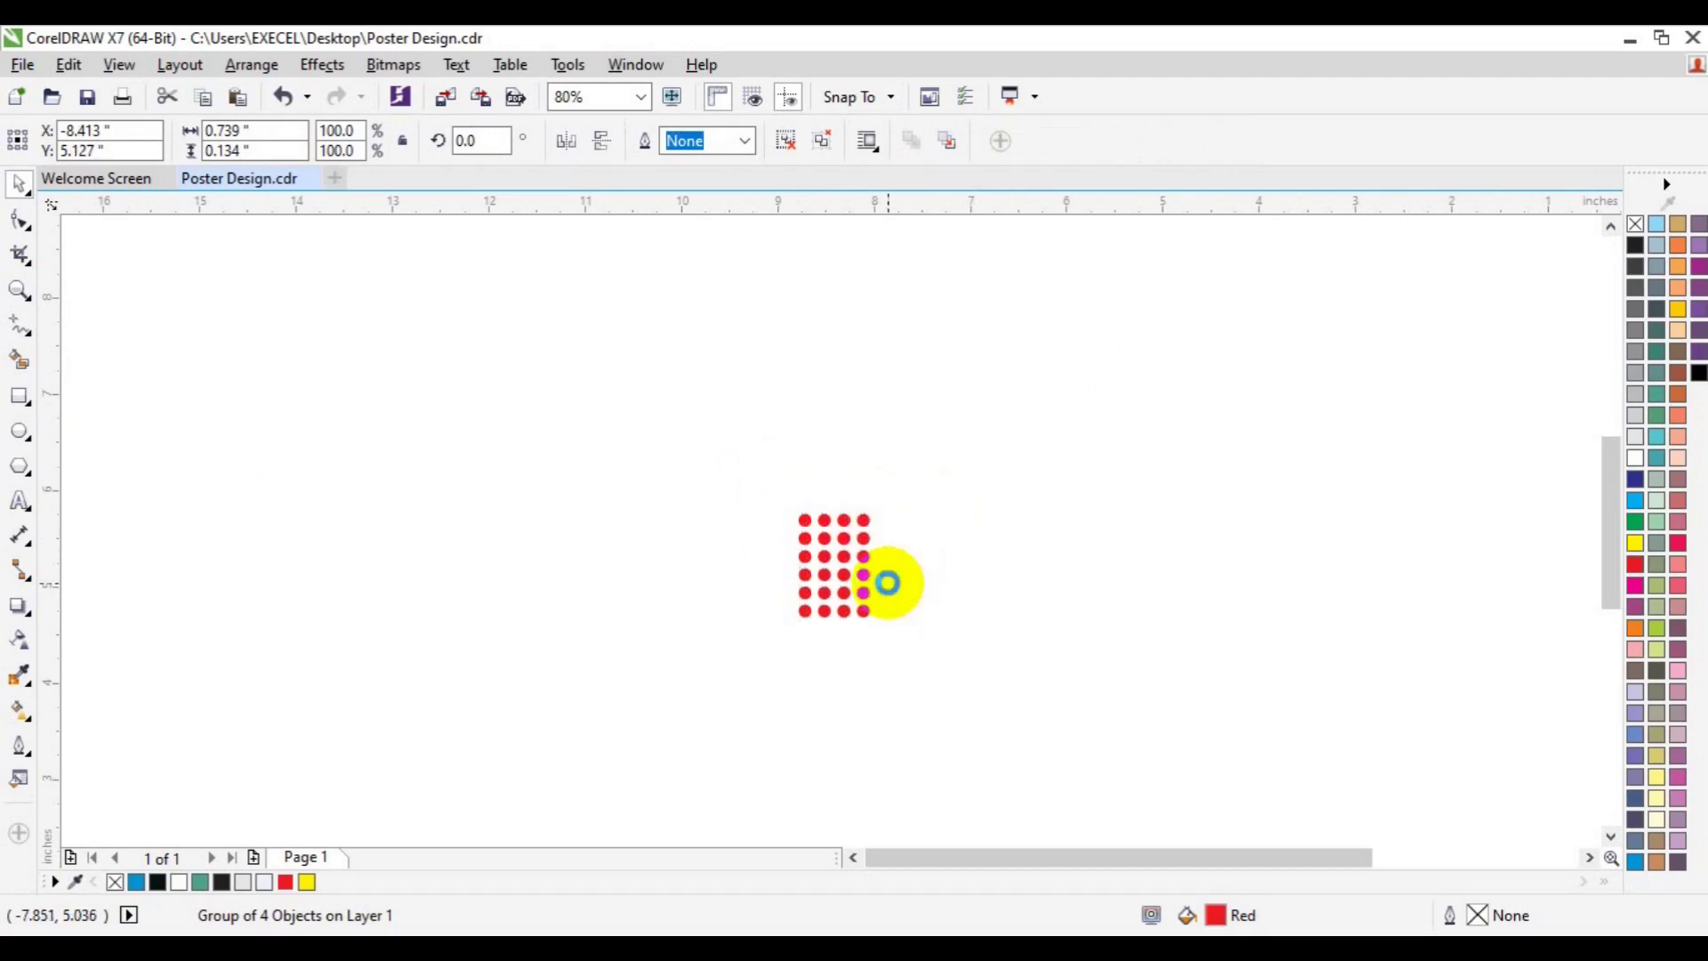
key("ctrl+r")
key("ctrl+r")
key("ctrl+r")
key("ctrl+r")
key("ctrl+r")
key("ctrl+r")
key("ctrl+r")
key("ctrl+r")
key("ctrl+r")
left_click_drag(700, 447, 998, 816)
left_click(1095, 142)
- Move the red dot grid onto the poster's lower-left area, overlapping the photo's corner and the page's bottom edge
left_click(19, 290)
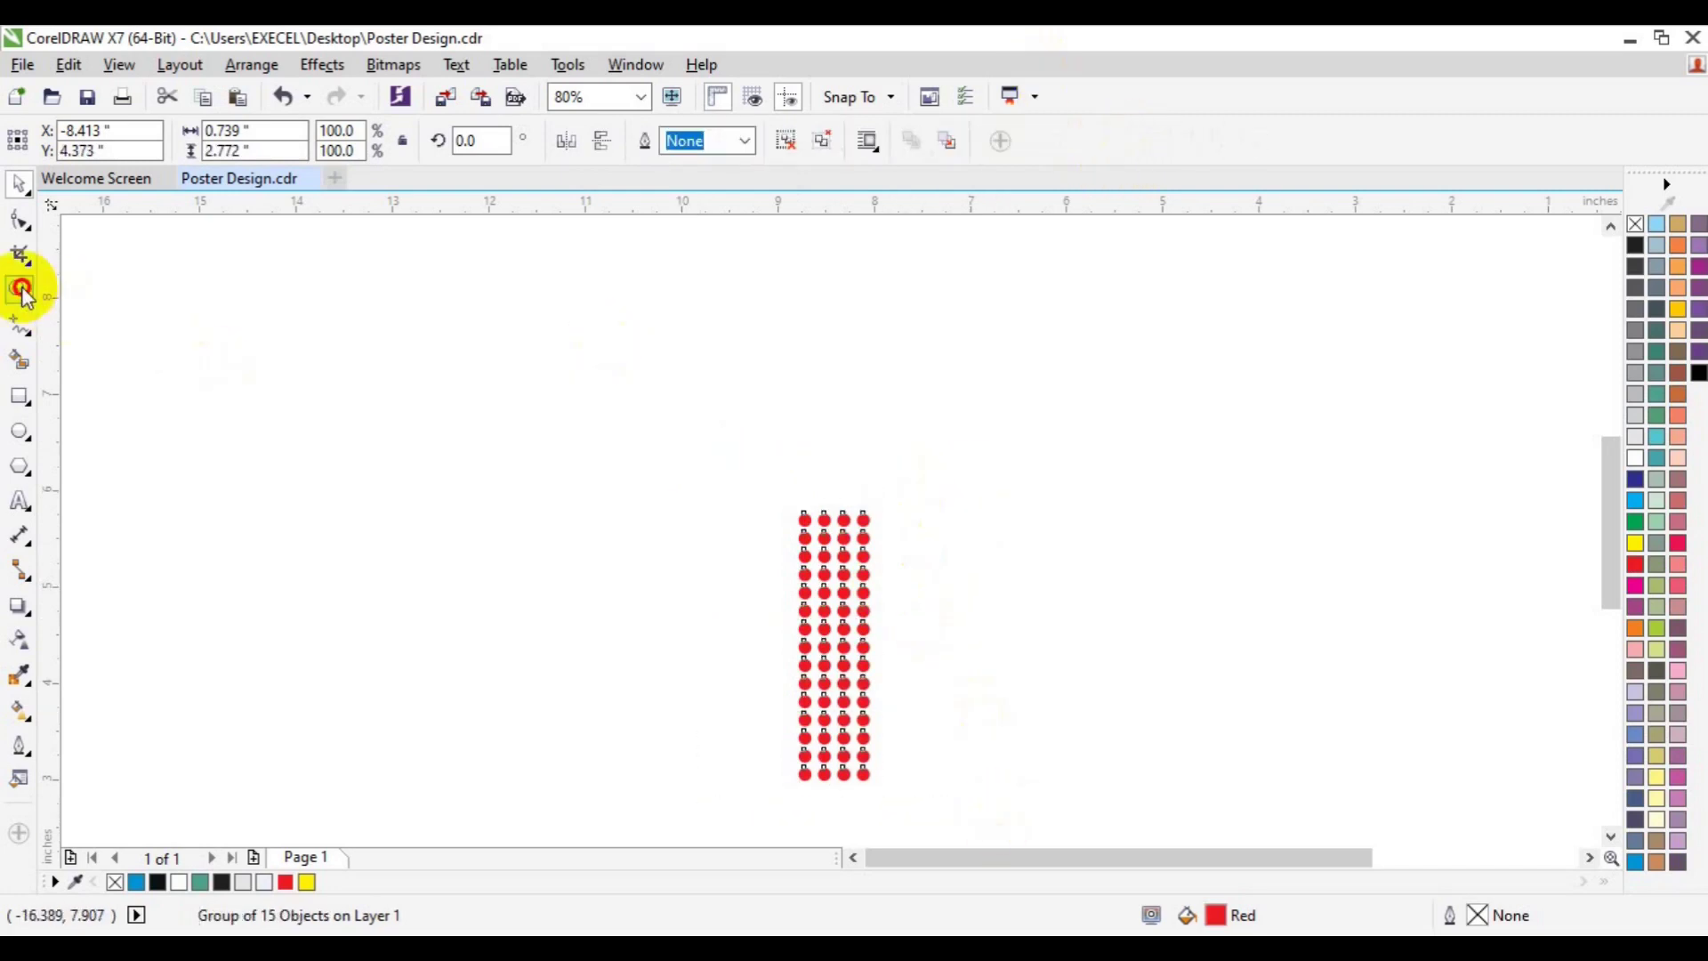
left_click(156, 140)
key("space")
left_click_drag(835, 605, 1306, 773)
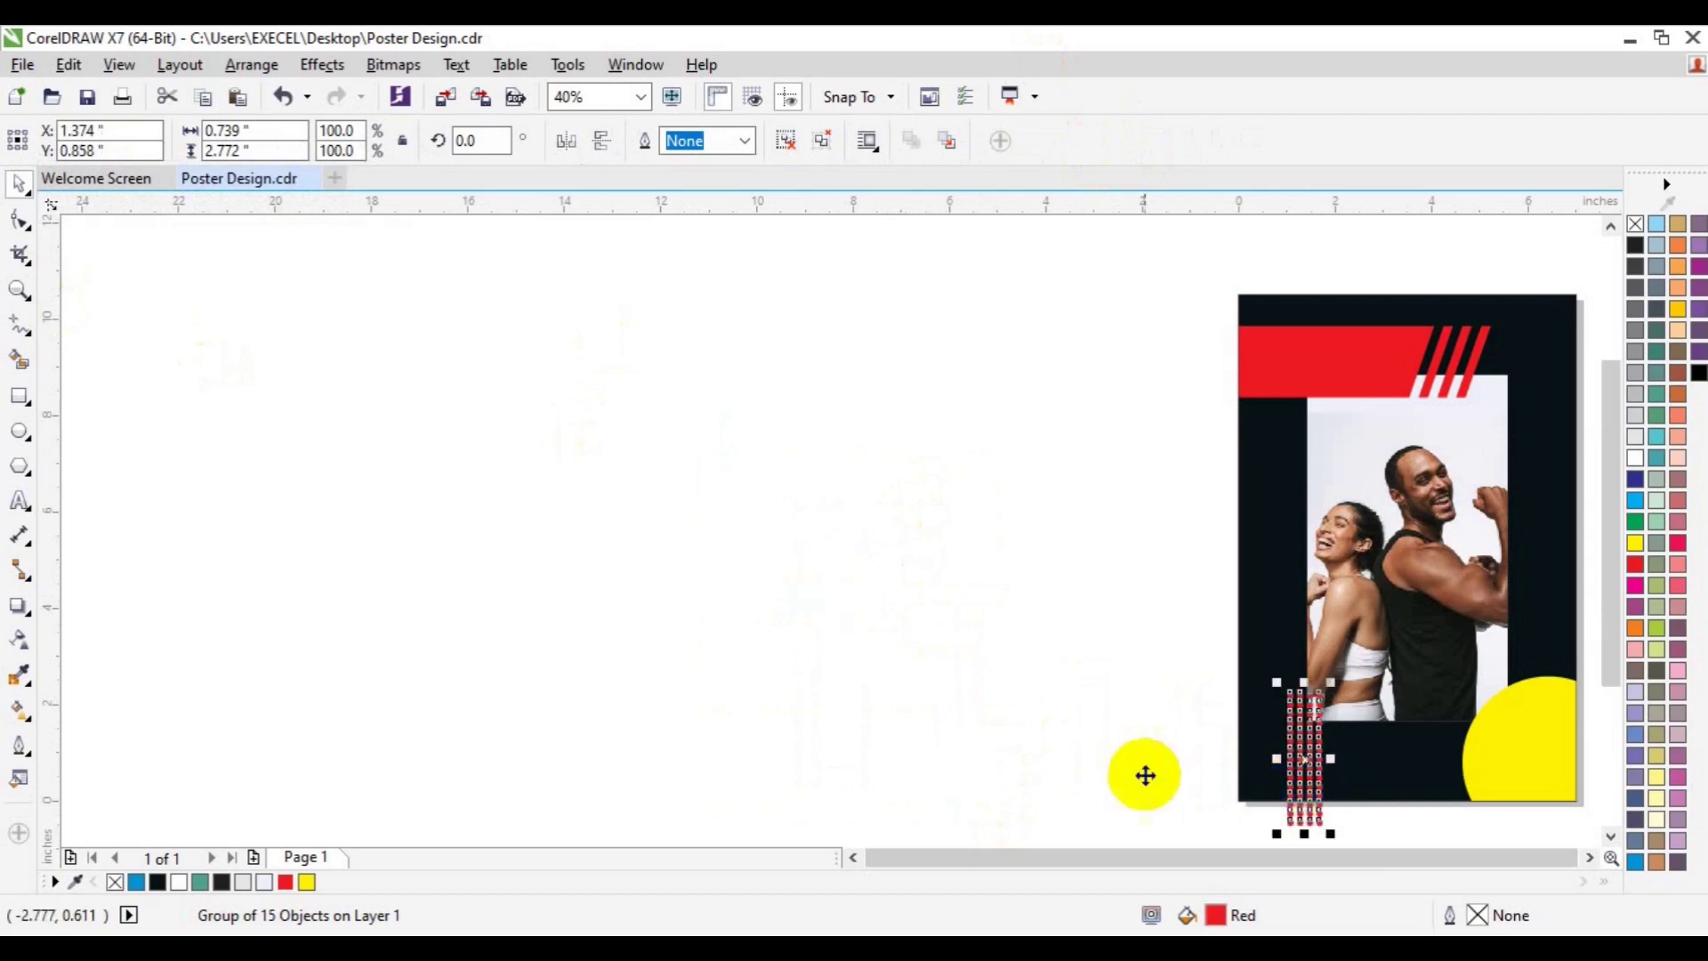
- Place a copy of the red dot grid beside the photo's right edge, near the man's elbow
left_click(1593, 858)
left_click(1611, 838)
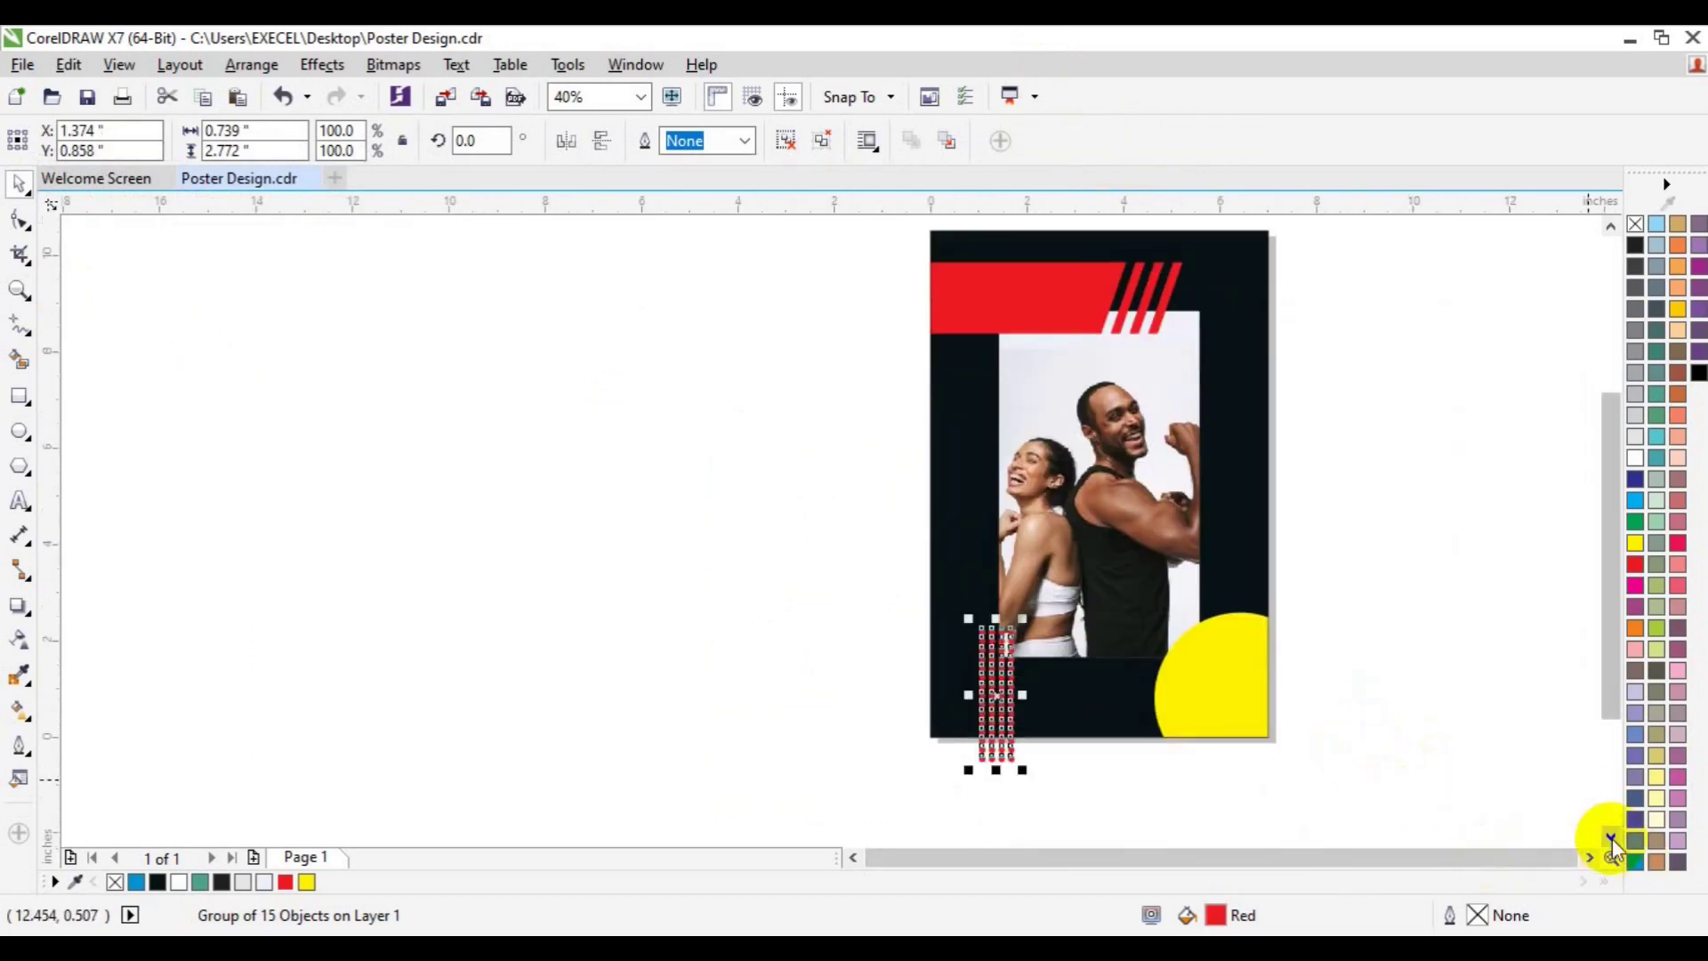
left_click(1612, 838)
left_click_drag(997, 620, 1207, 384)
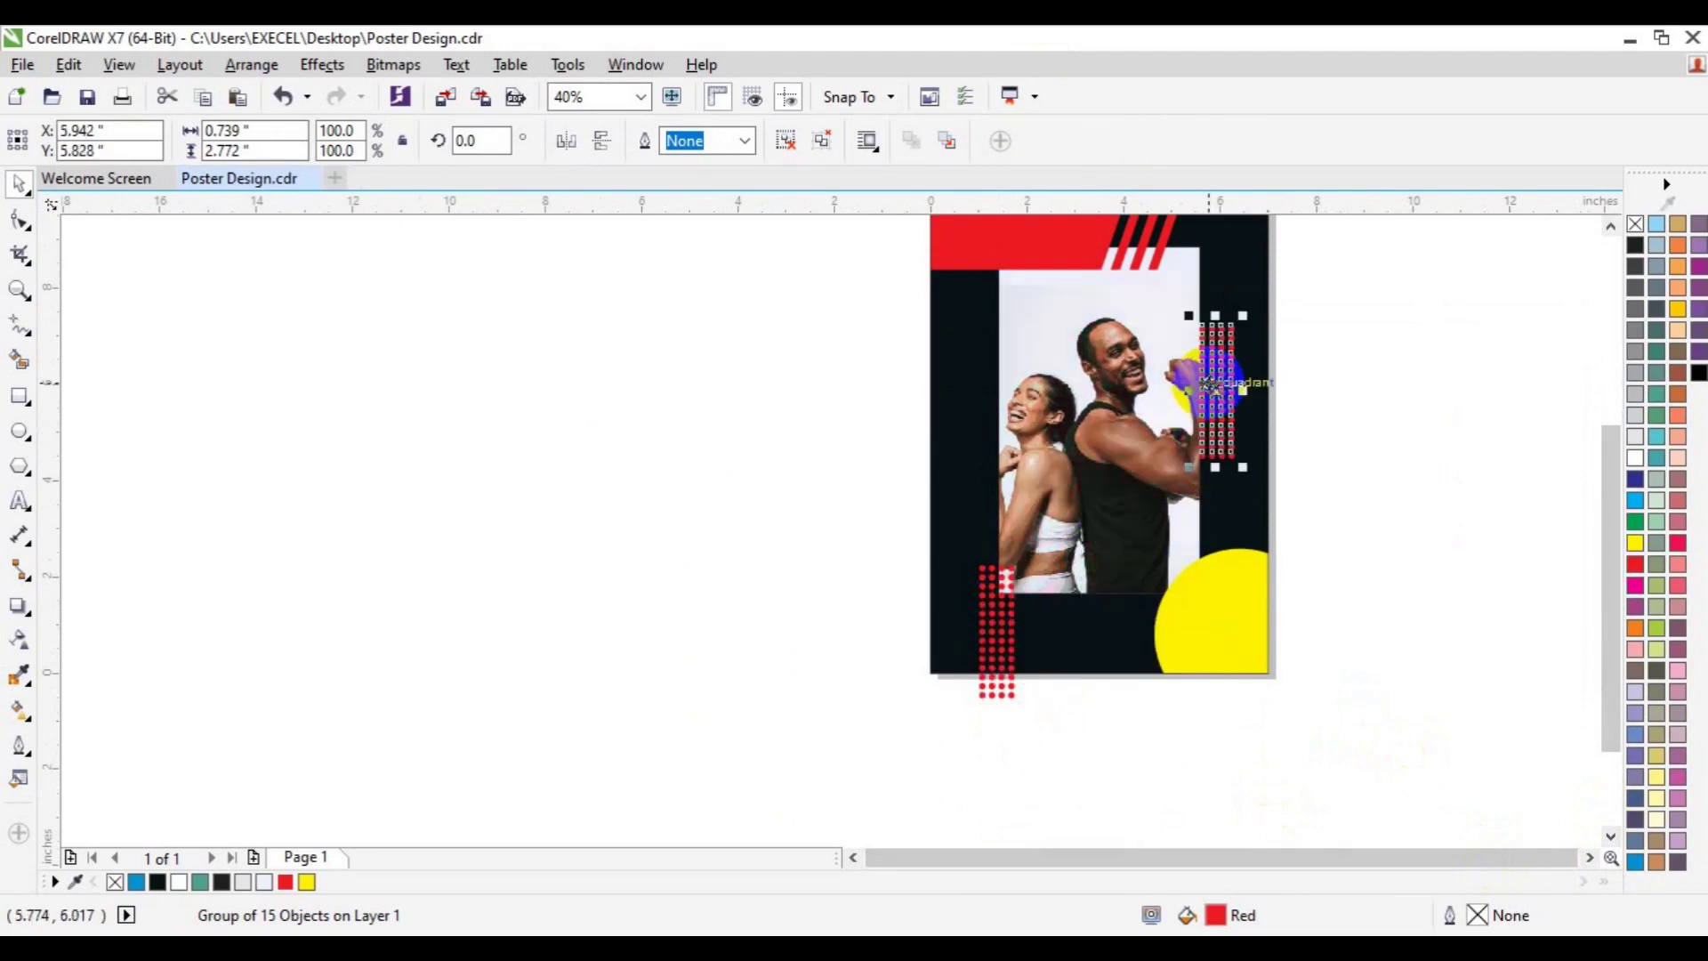
left_click_drag(1207, 384, 1208, 385)
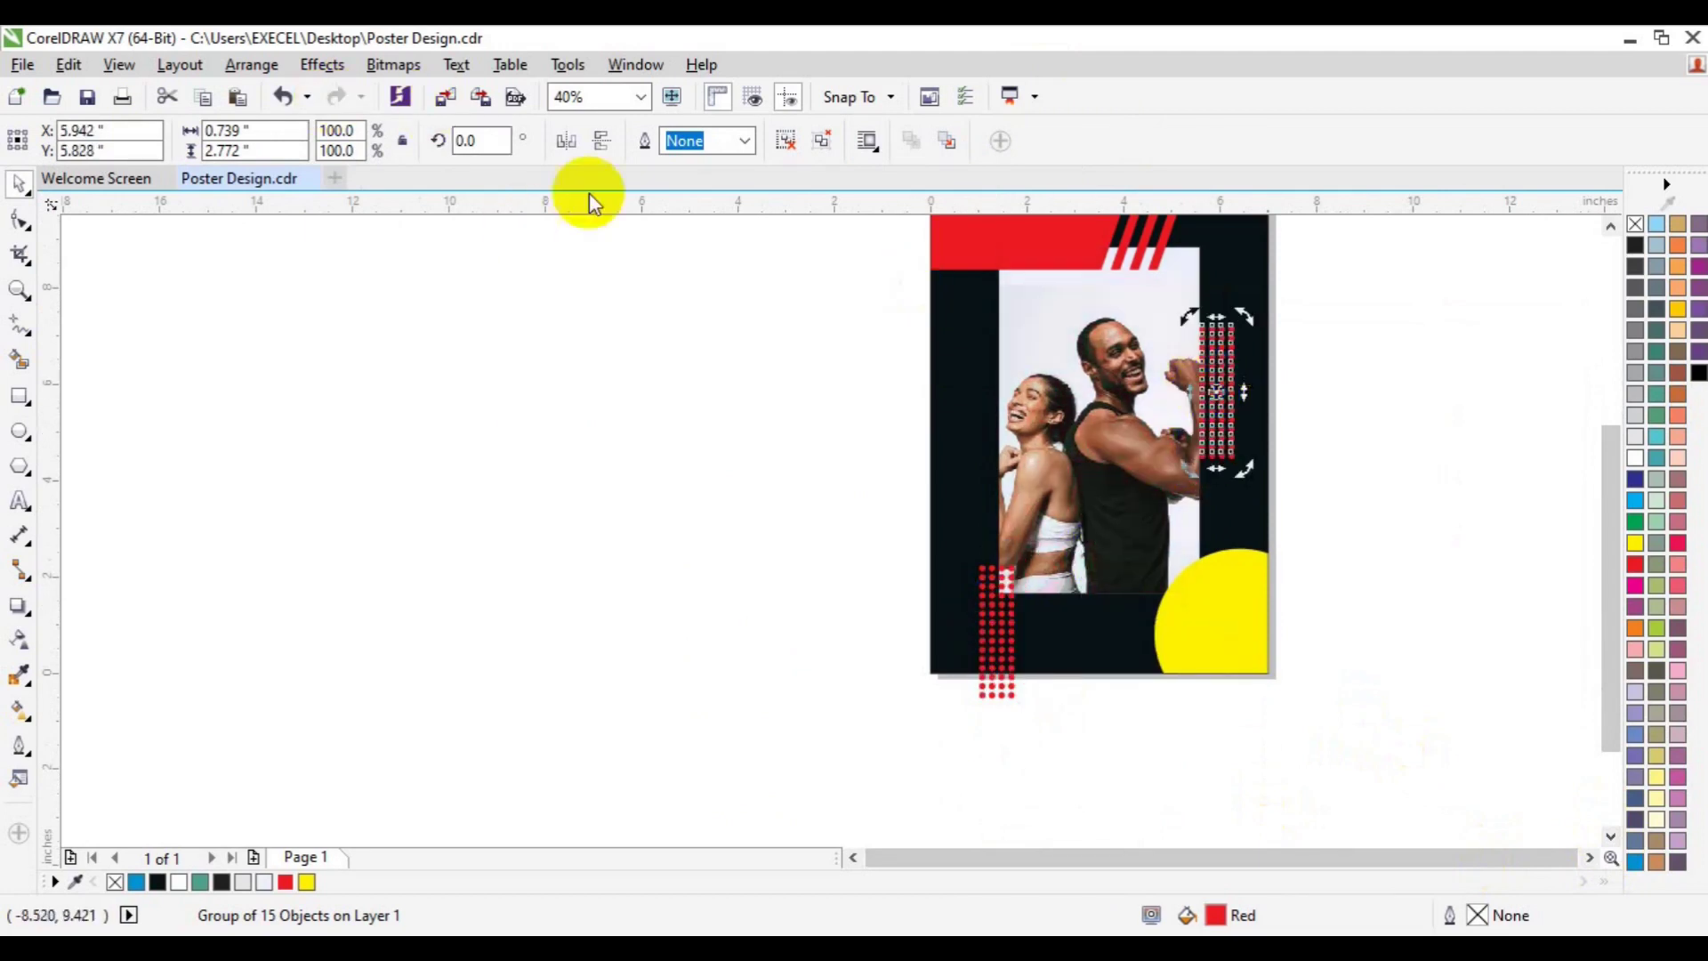
- Rotate the copied dot grid 90 degrees so it lies horizontally
left_click(467, 141)
type("180")
key("Return")
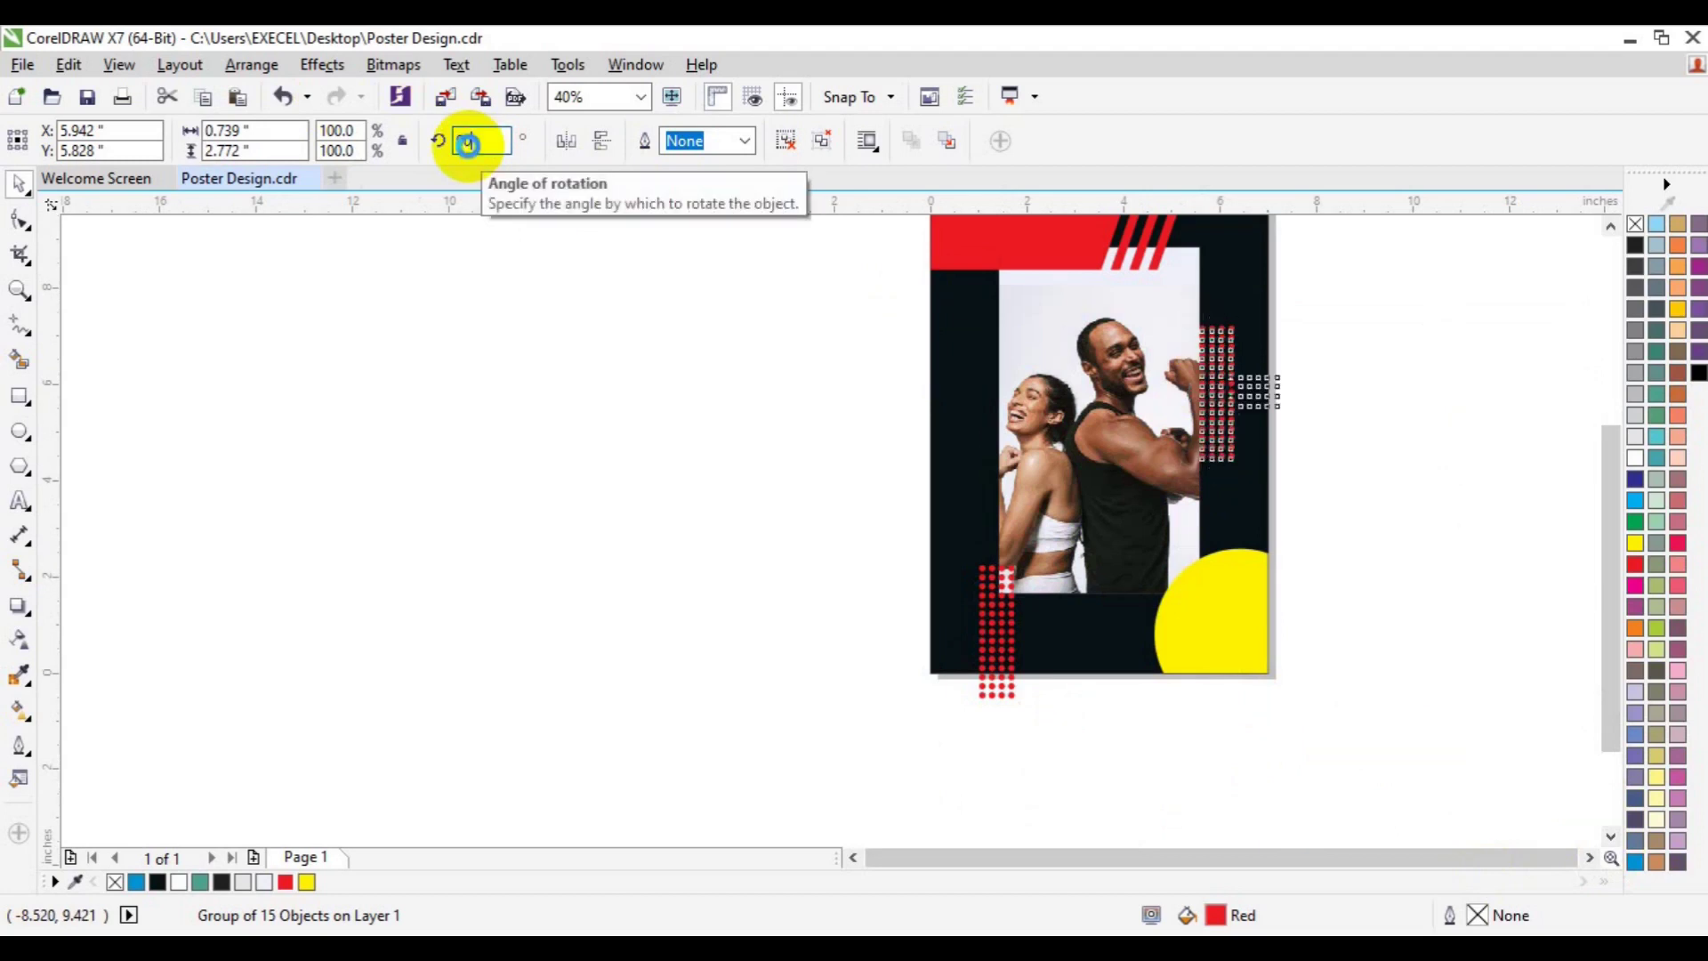
type("90")
key("Return")
- Move the horizontal dot grid up across the photo's upper-right edge and recolour it yellow
left_click(237, 346)
left_click(1212, 391)
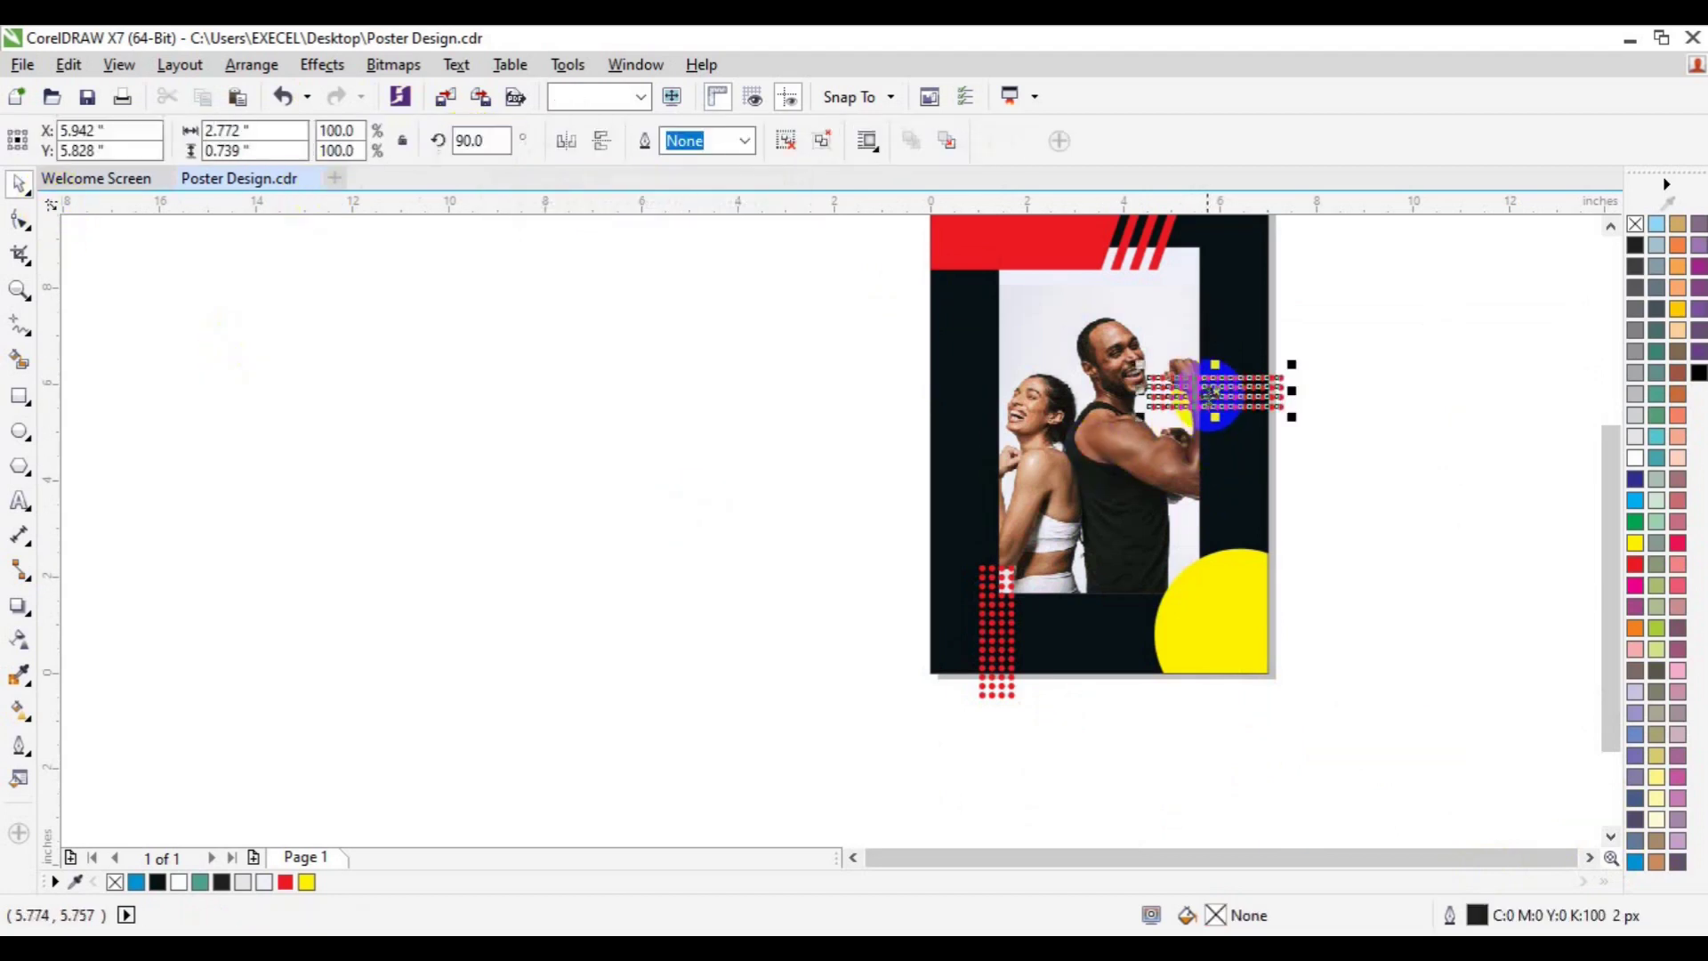
left_click_drag(1212, 391, 1234, 319)
left_click(307, 881)
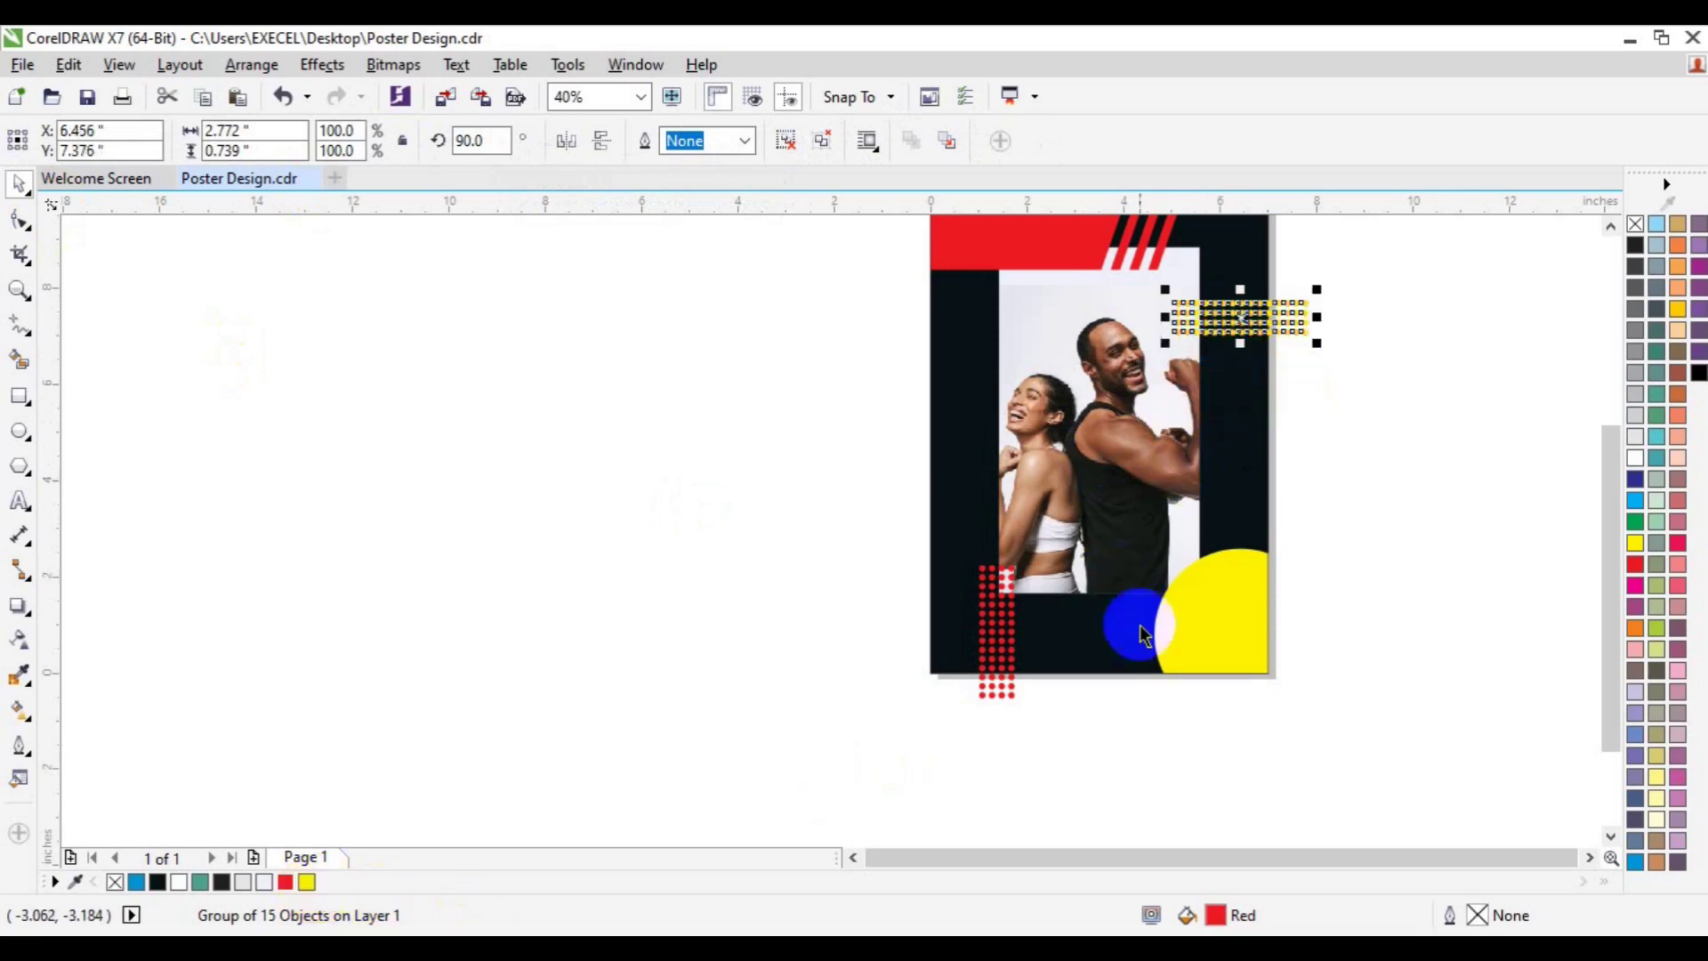
- Ungroup the red dot grid and delete its rows that extend below the poster's bottom edge
left_click(995, 654)
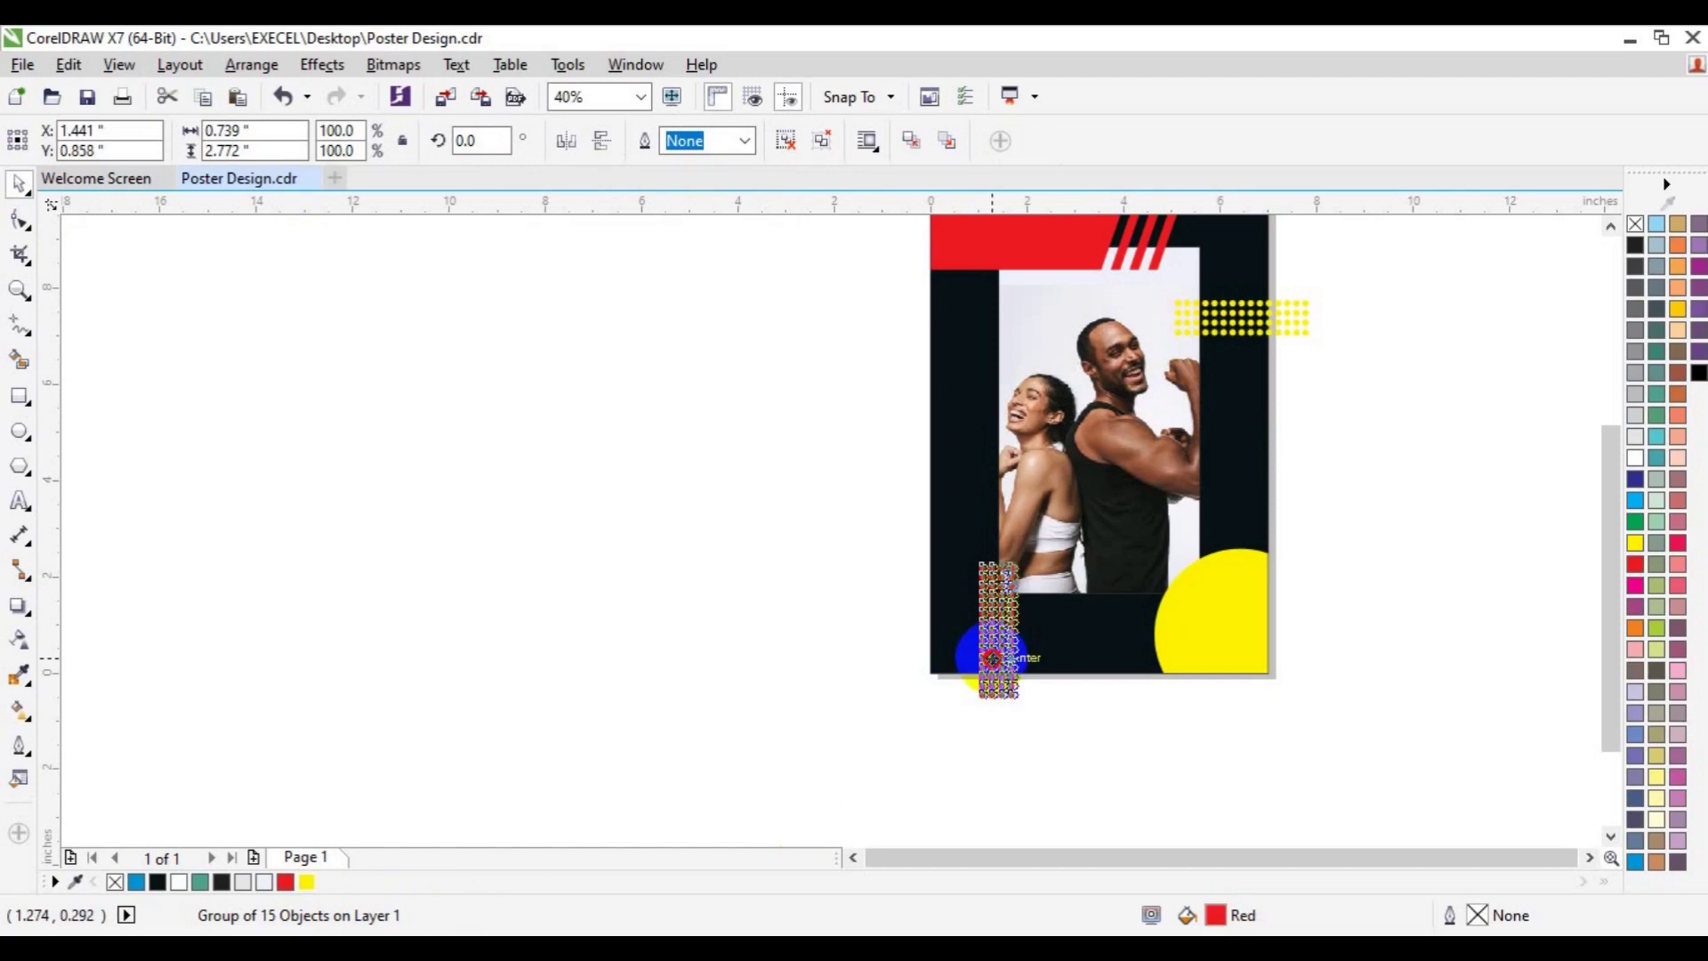
left_click_drag(991, 656, 1076, 621)
left_click(1010, 634)
left_click(793, 144)
left_click(694, 639)
left_click_drag(824, 675, 1068, 744)
key("Delete")
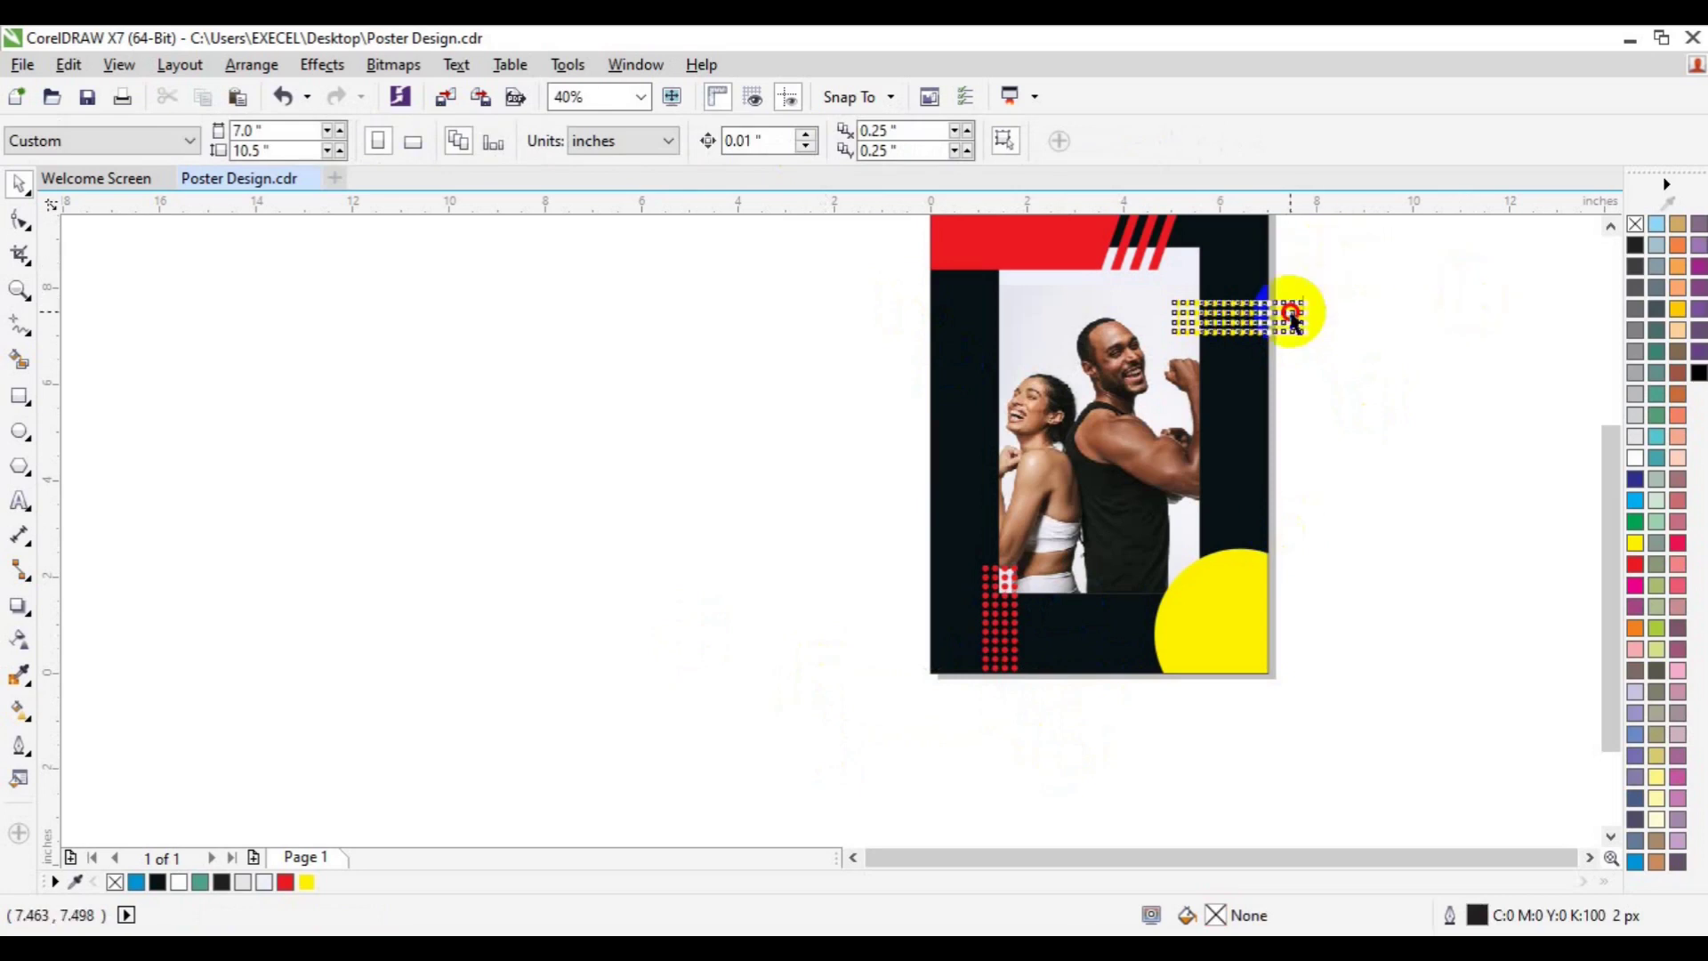
- Ungroup the yellow dot grid and delete its columns that extend past the poster's right edge
left_click(1285, 306)
left_click(819, 436)
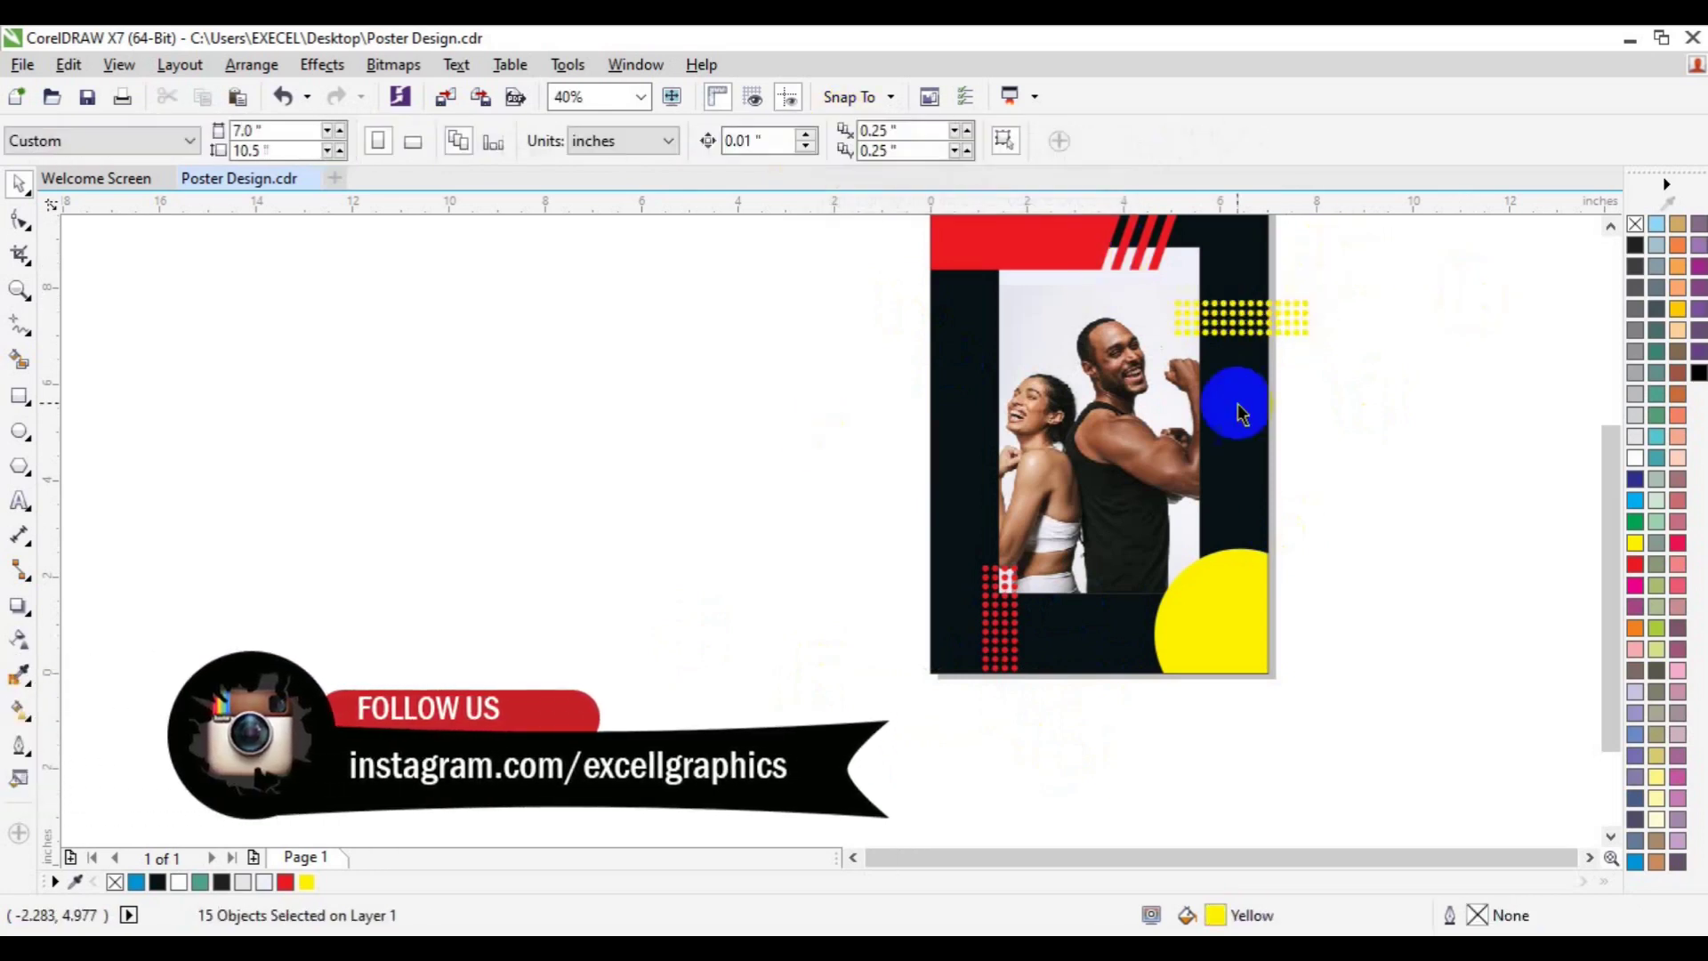
left_click_drag(1324, 263, 1276, 349)
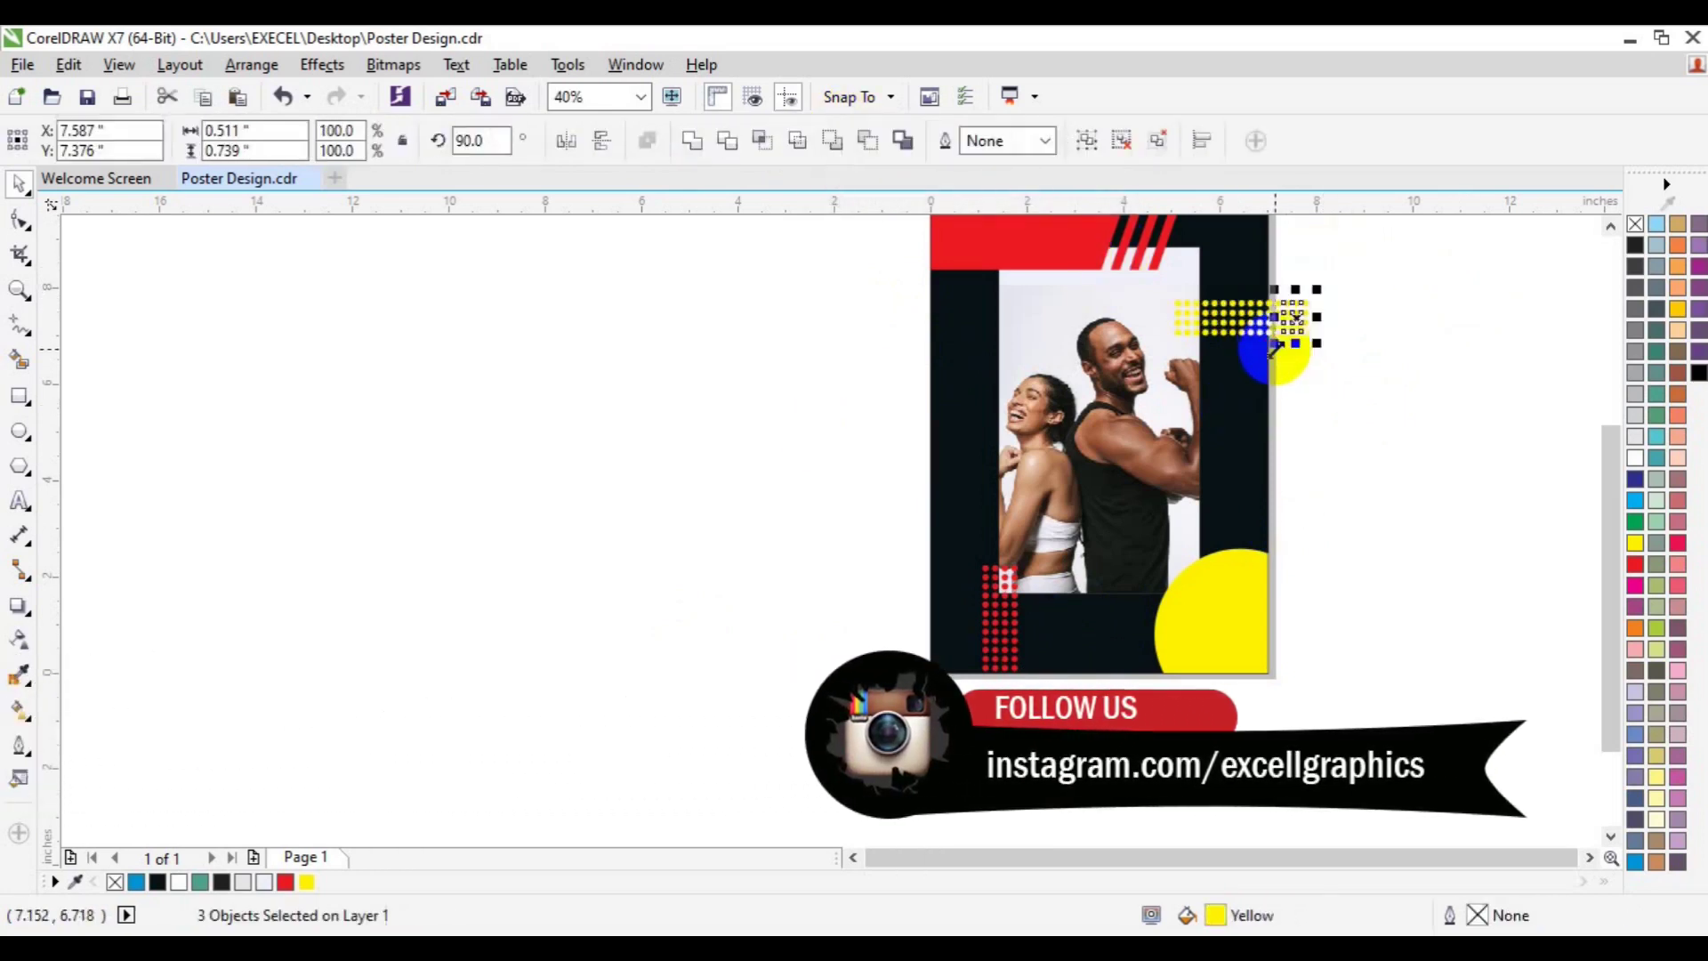
key("Delete")
left_click_drag(1363, 252, 1276, 355)
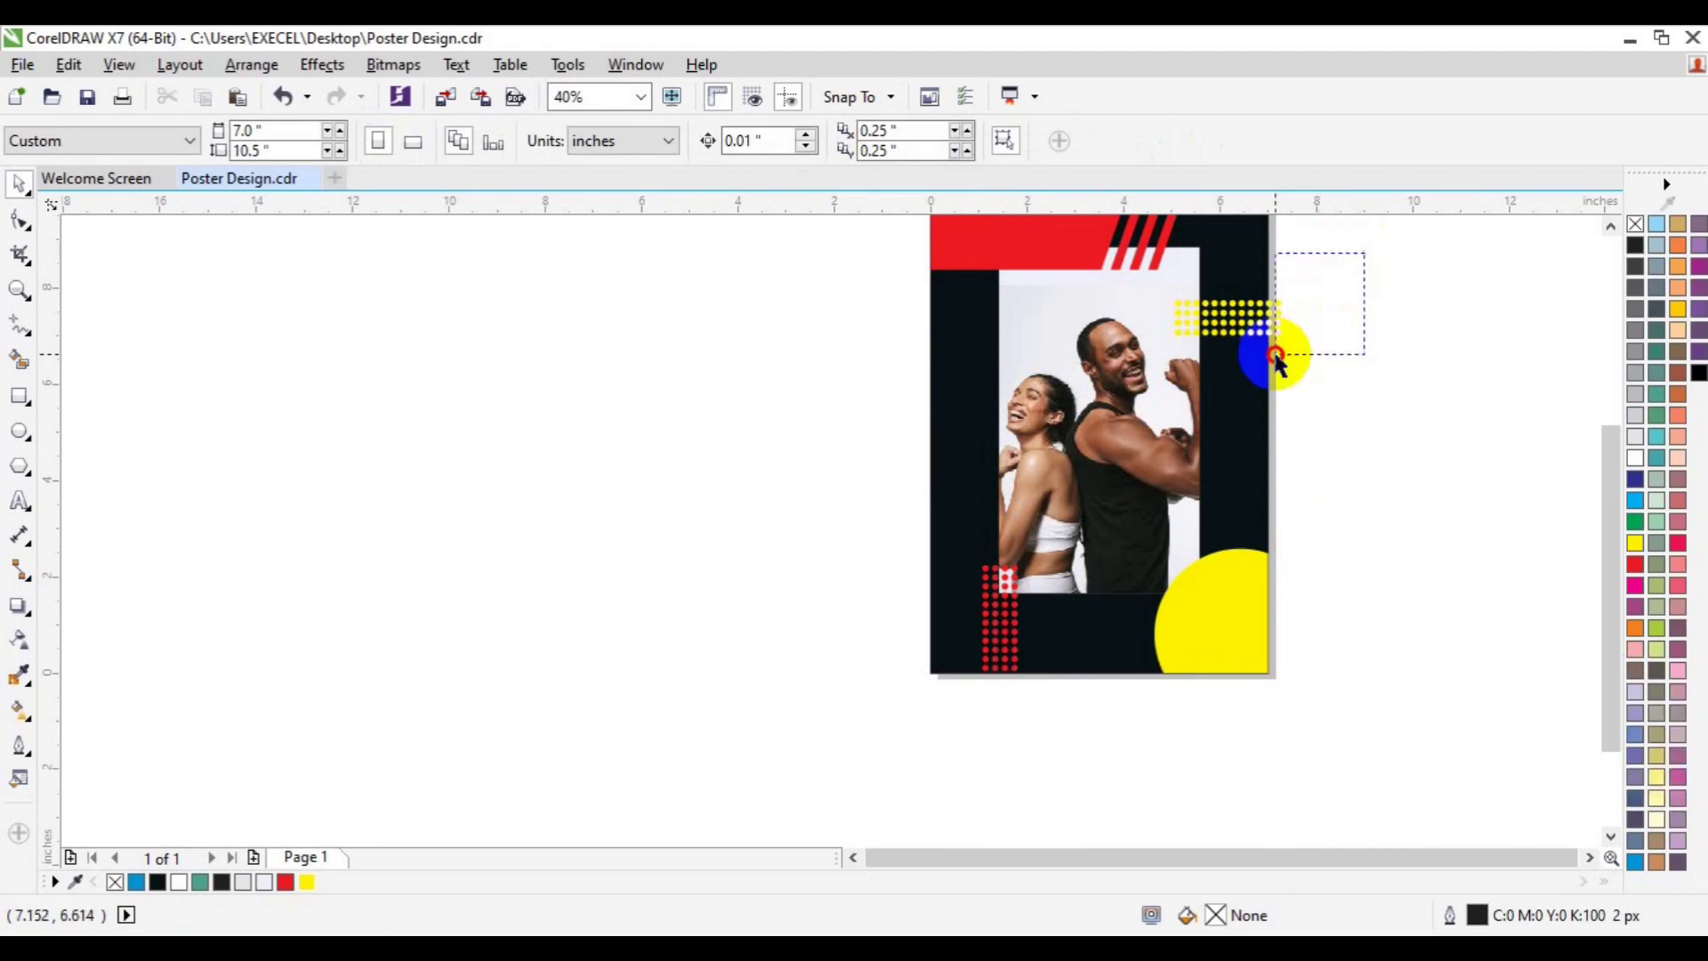
left_click_drag(1292, 271, 1335, 398)
key("Delete")
- Group the remaining yellow dots together and the remaining red dots together as two separate groups
left_click_drag(1392, 264, 1106, 378)
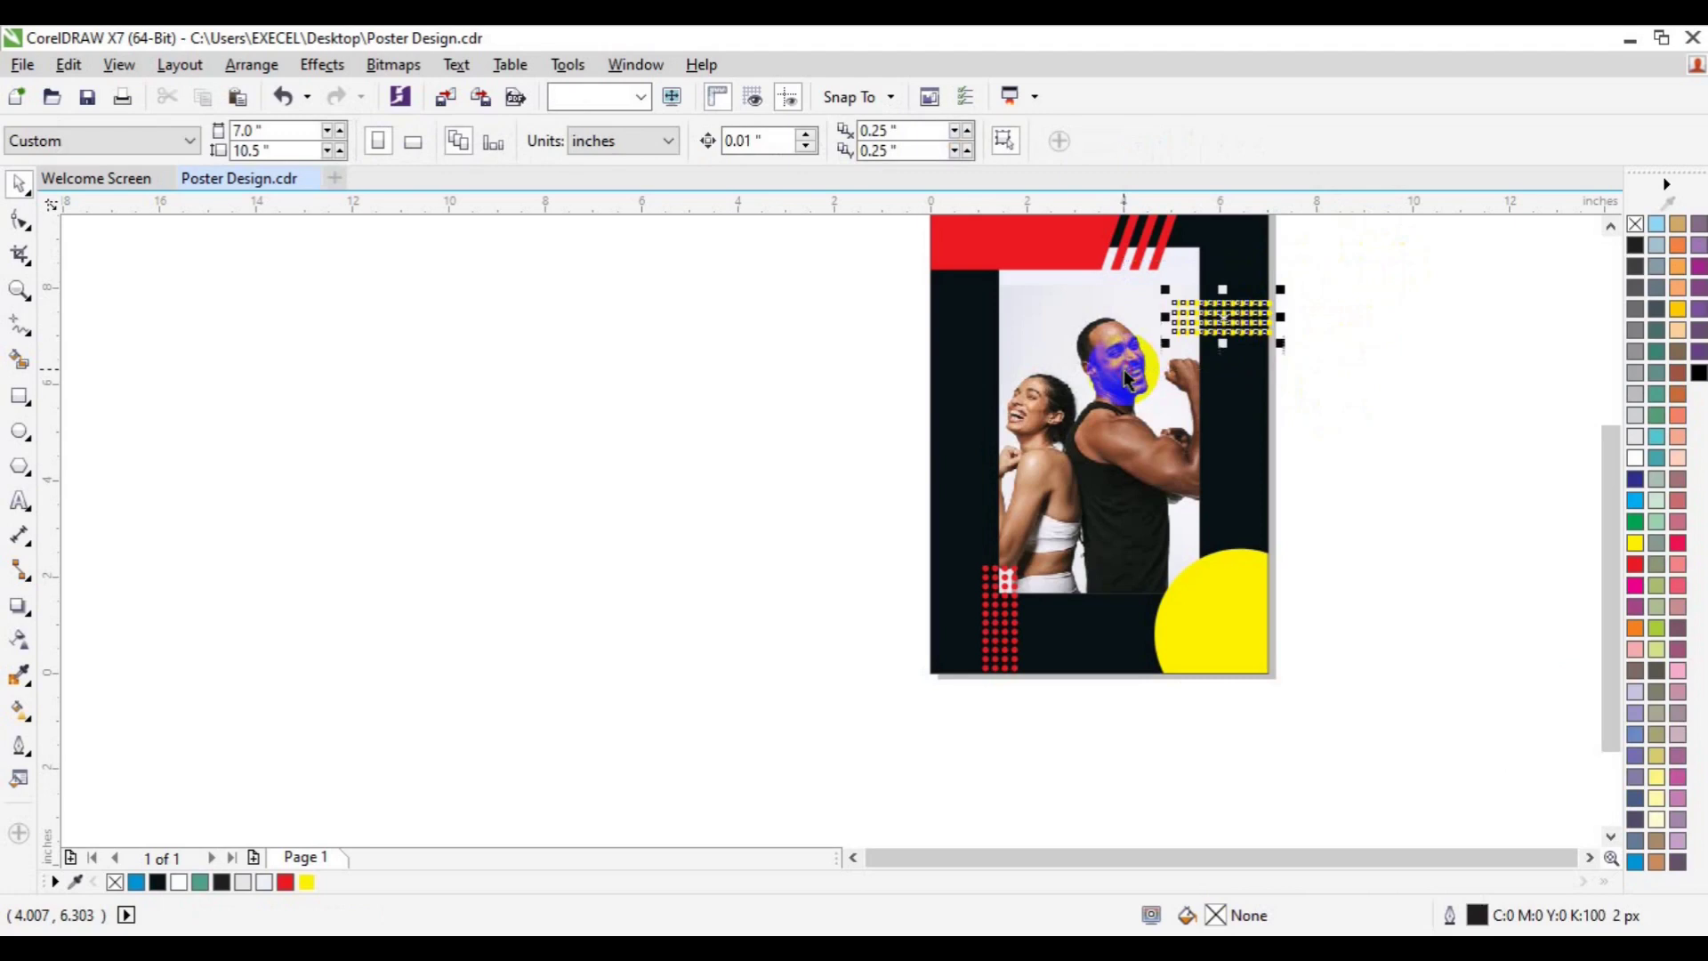
key("ctrl+g")
left_click_drag(826, 554, 1079, 711)
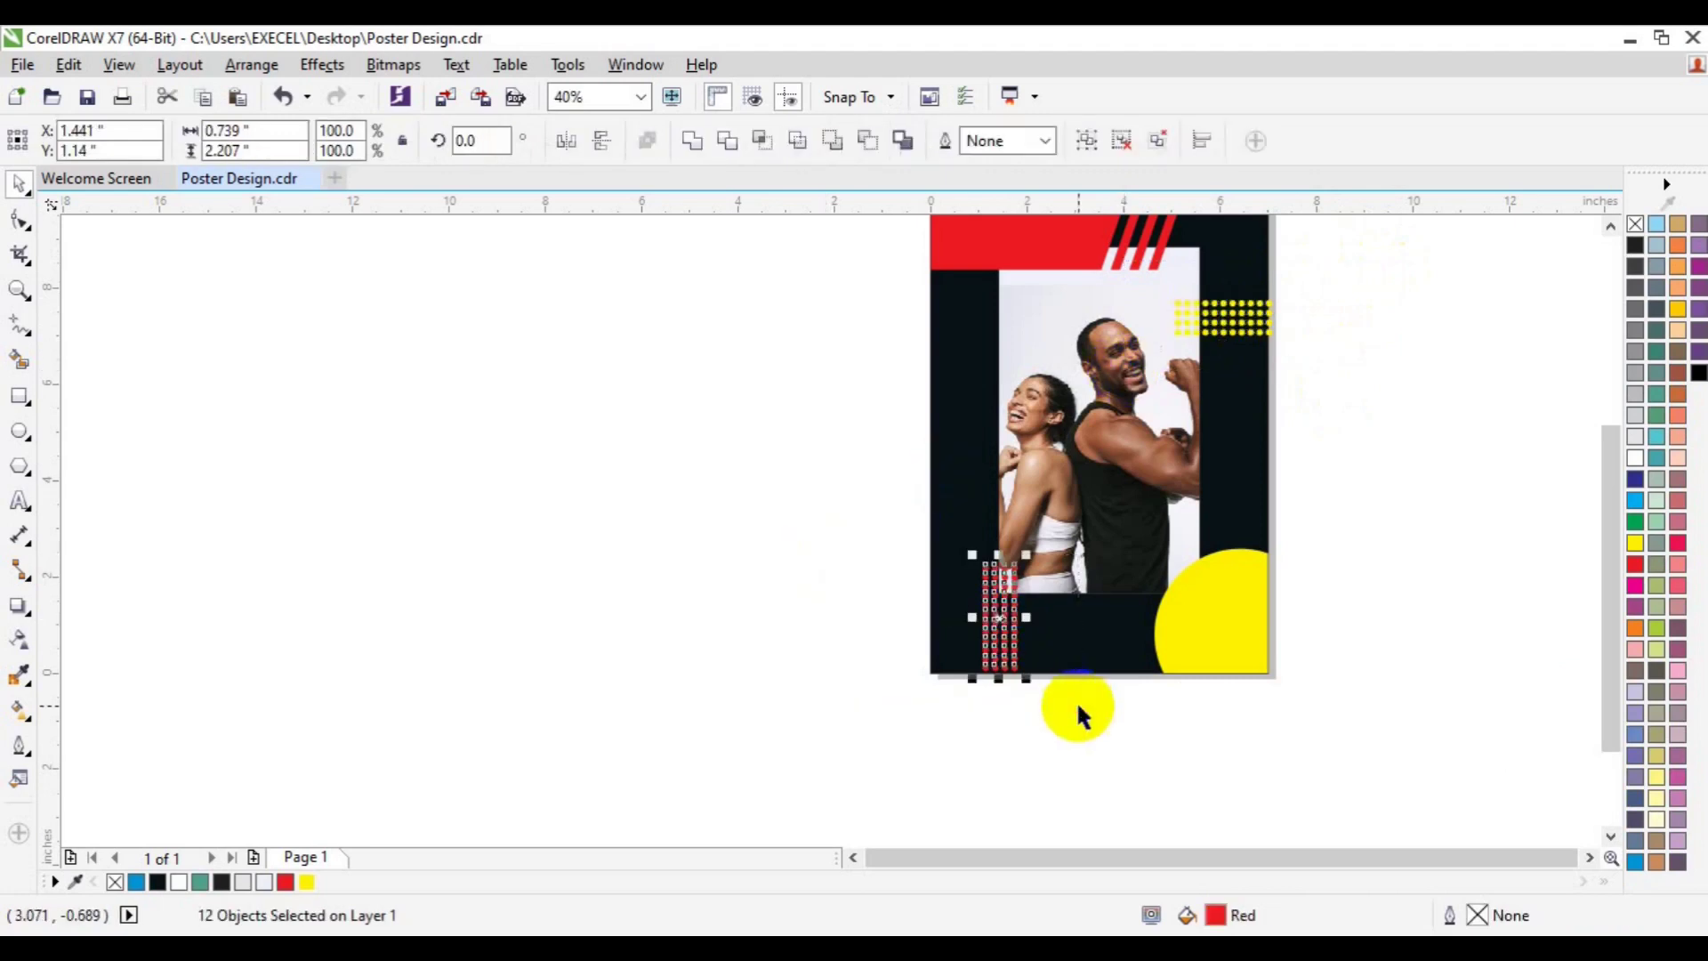
key("ctrl+g")
left_click(1323, 629)
left_click(1611, 227)
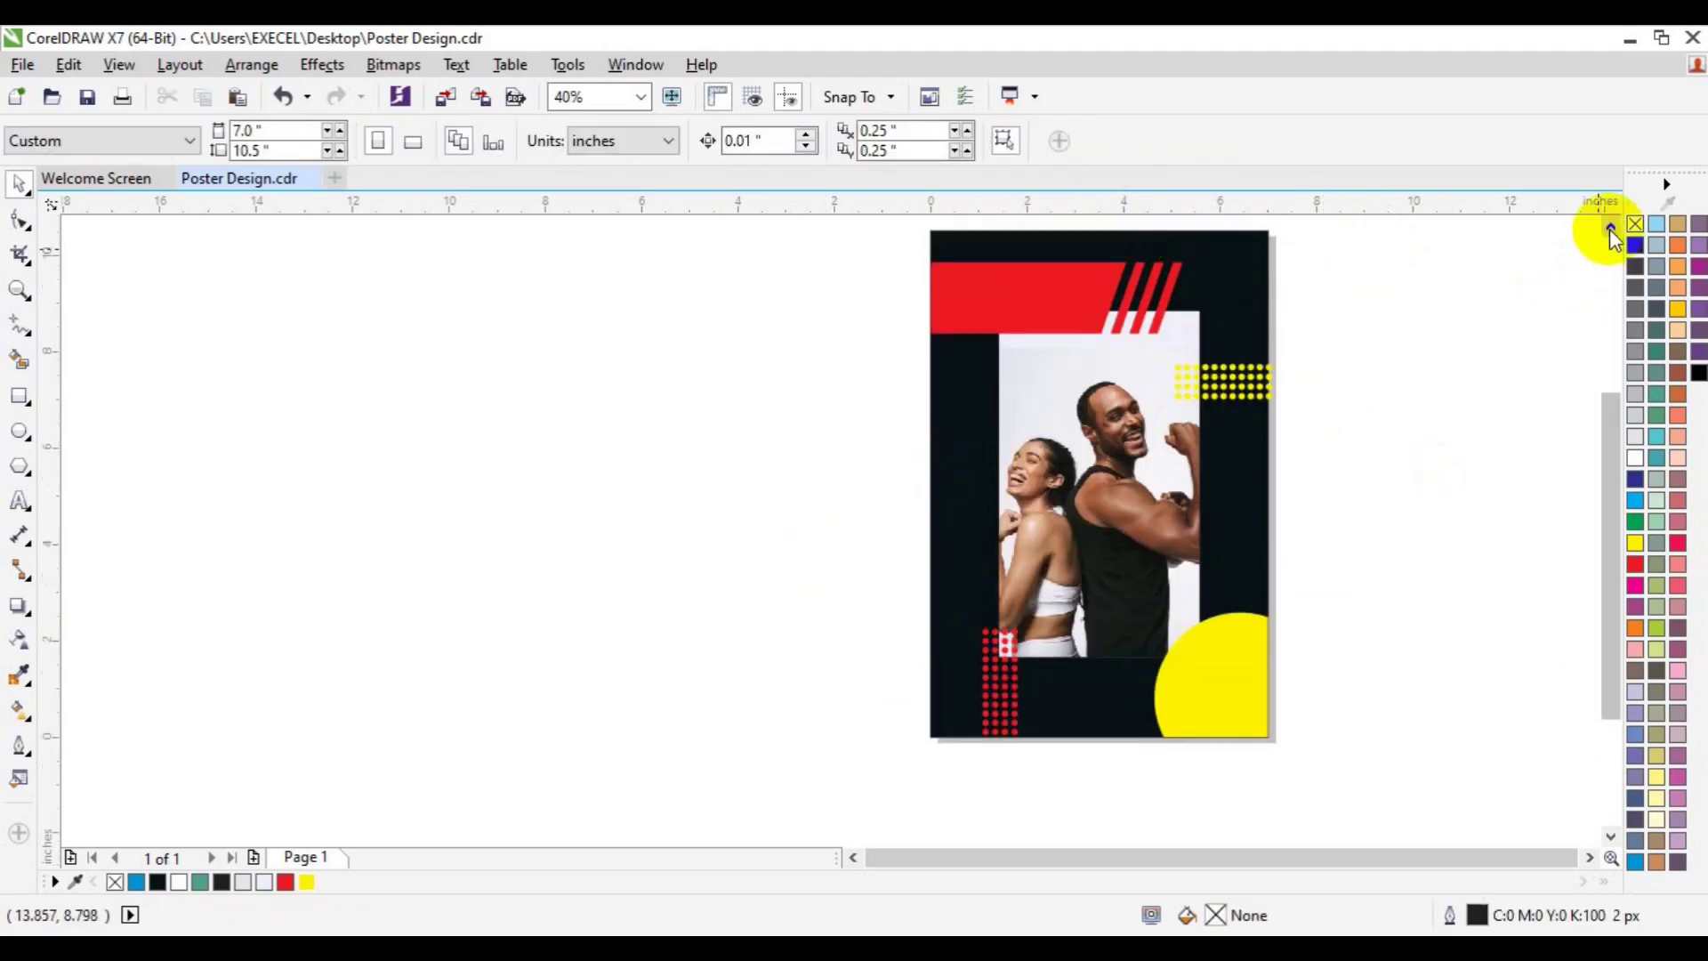
left_click_drag(1609, 457, 1607, 449)
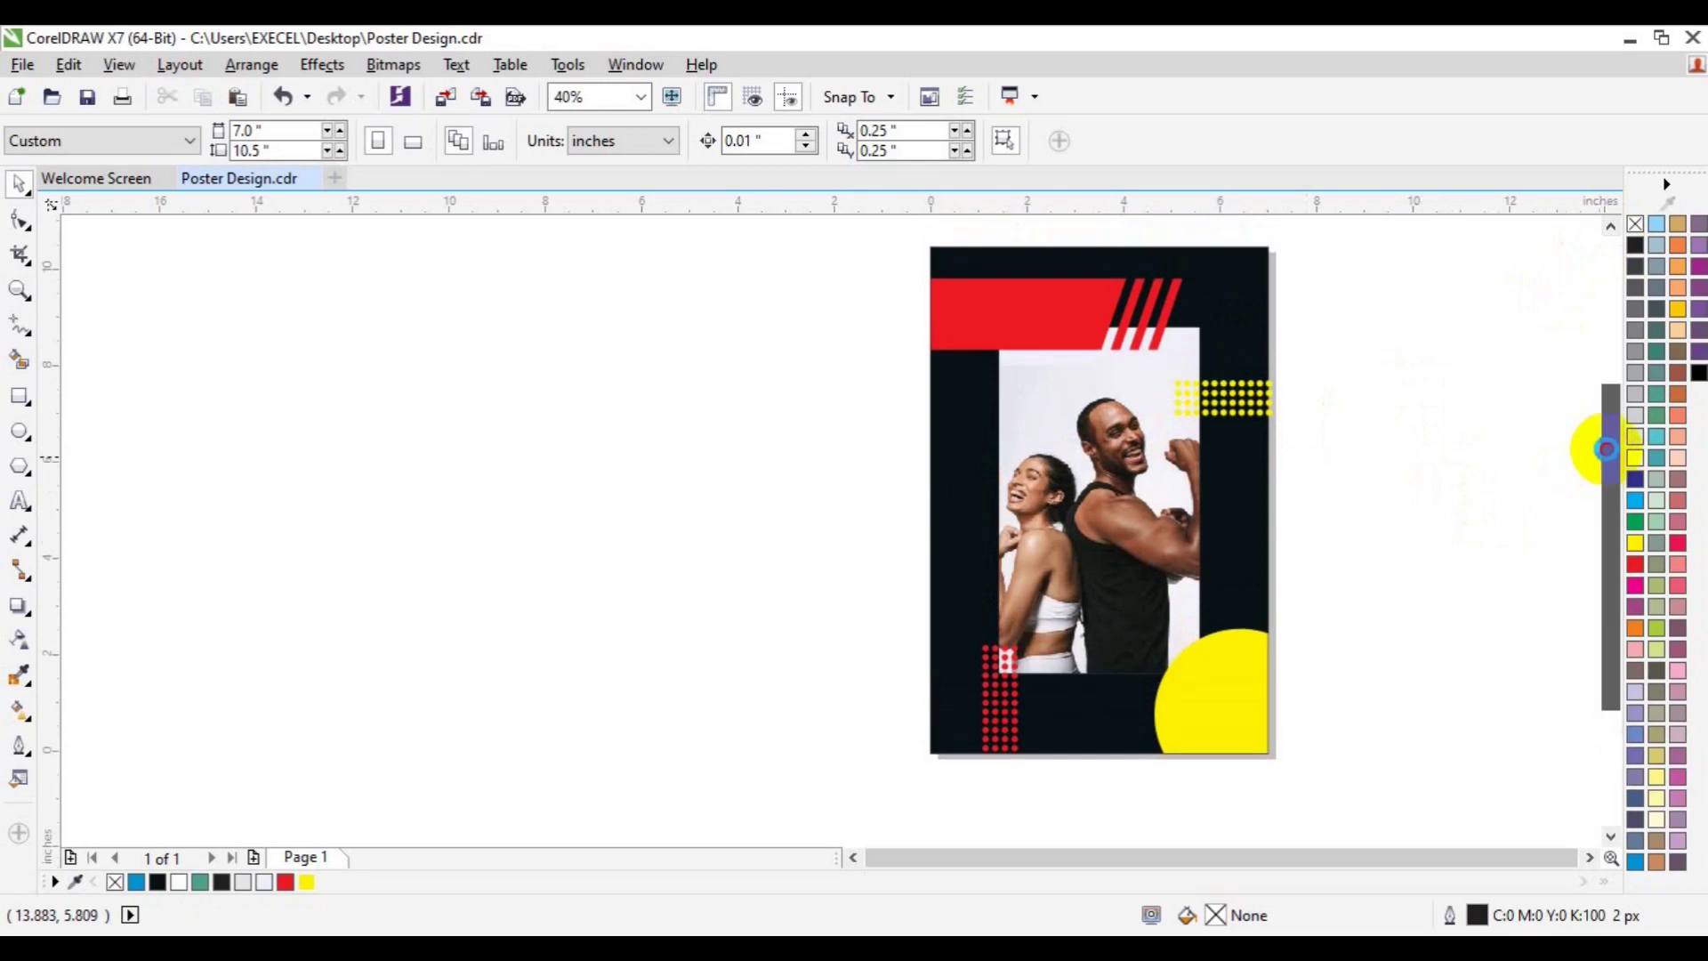
left_click(1590, 856)
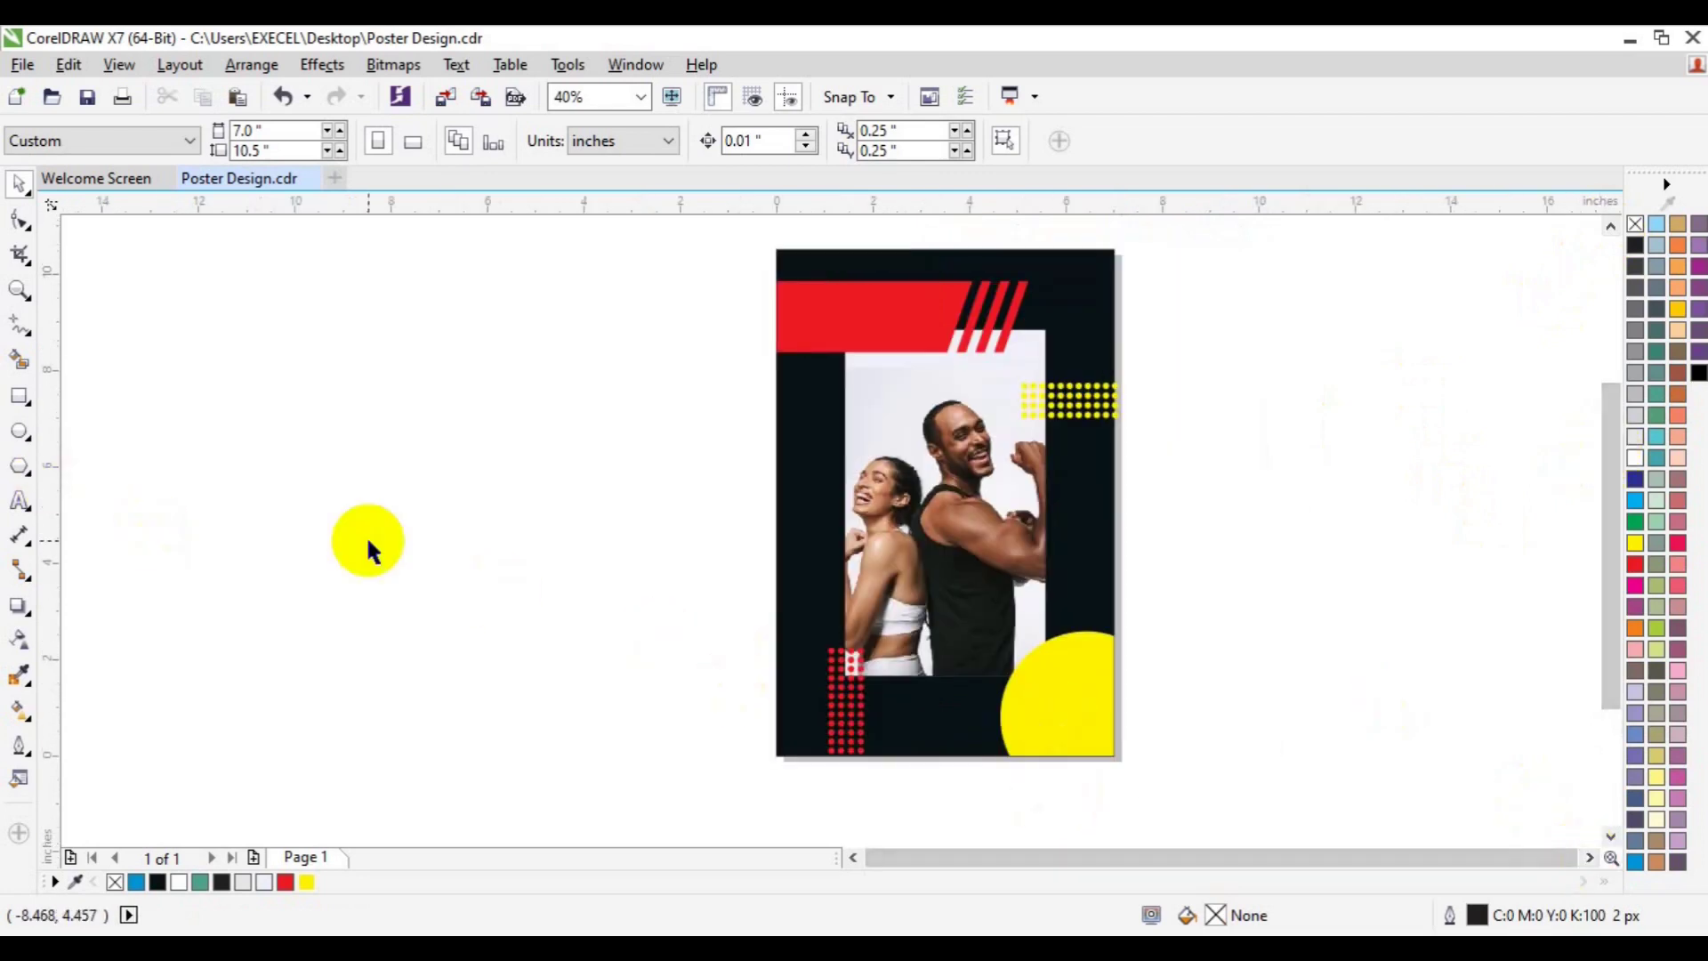
- Add the text "STAY / FIT NOT / STILL" on three lines beside the poster and set its font to Lato Black Italic
left_click(20, 501)
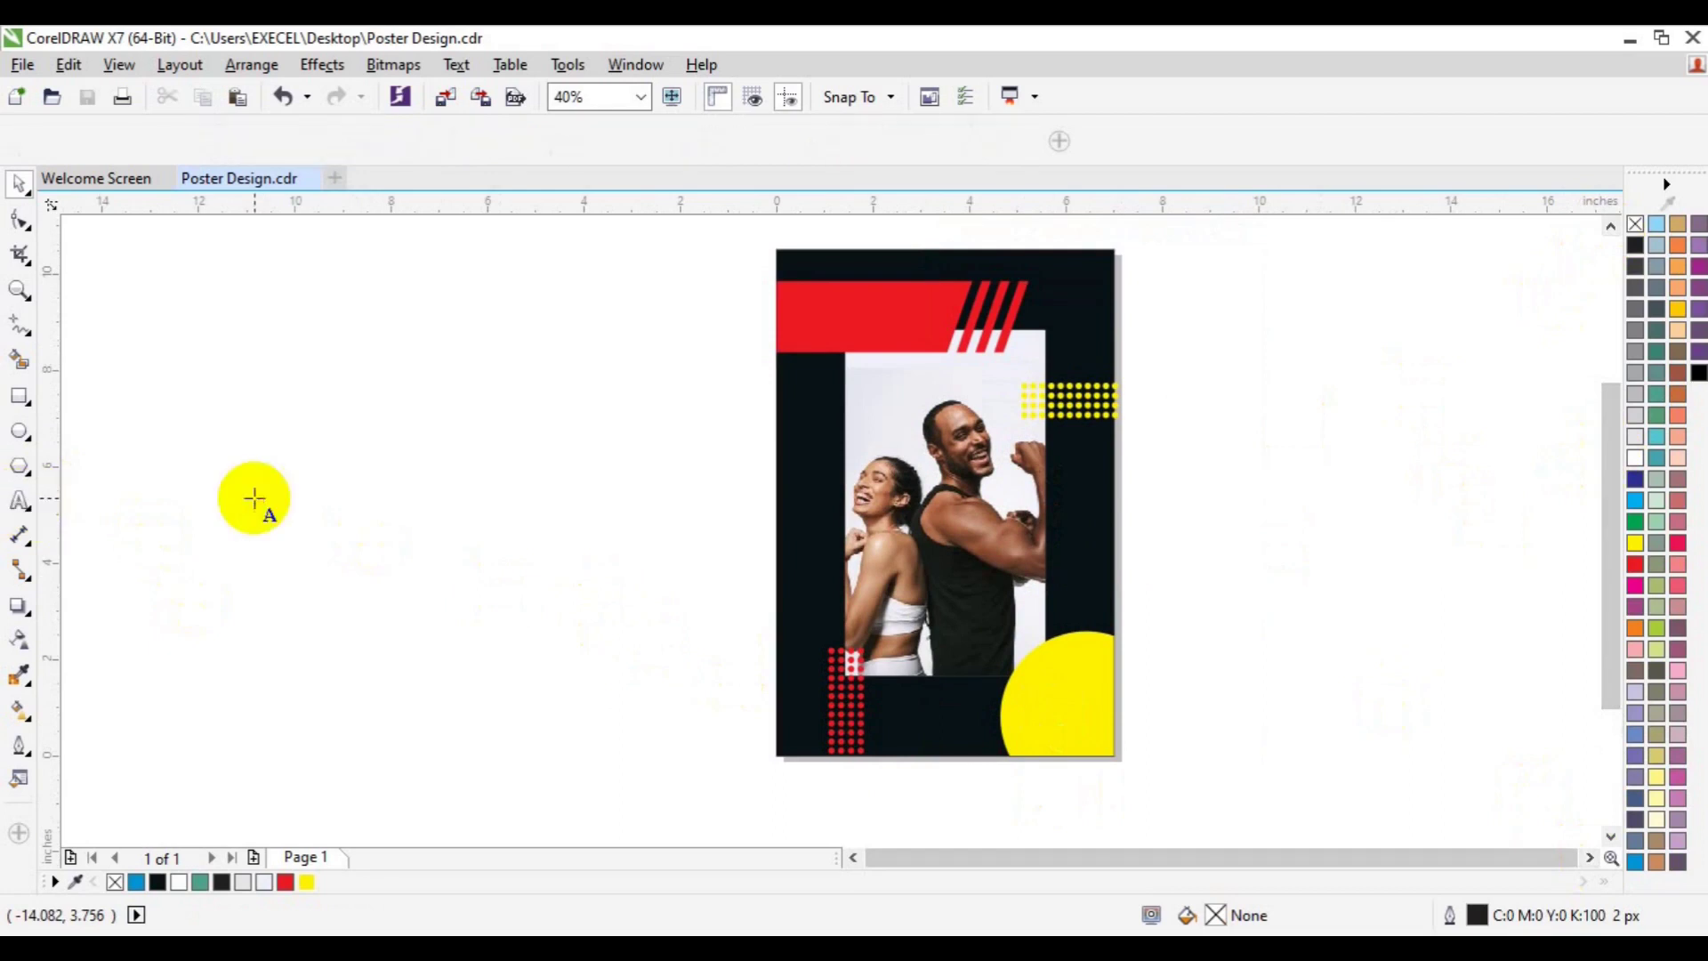
left_click(275, 495)
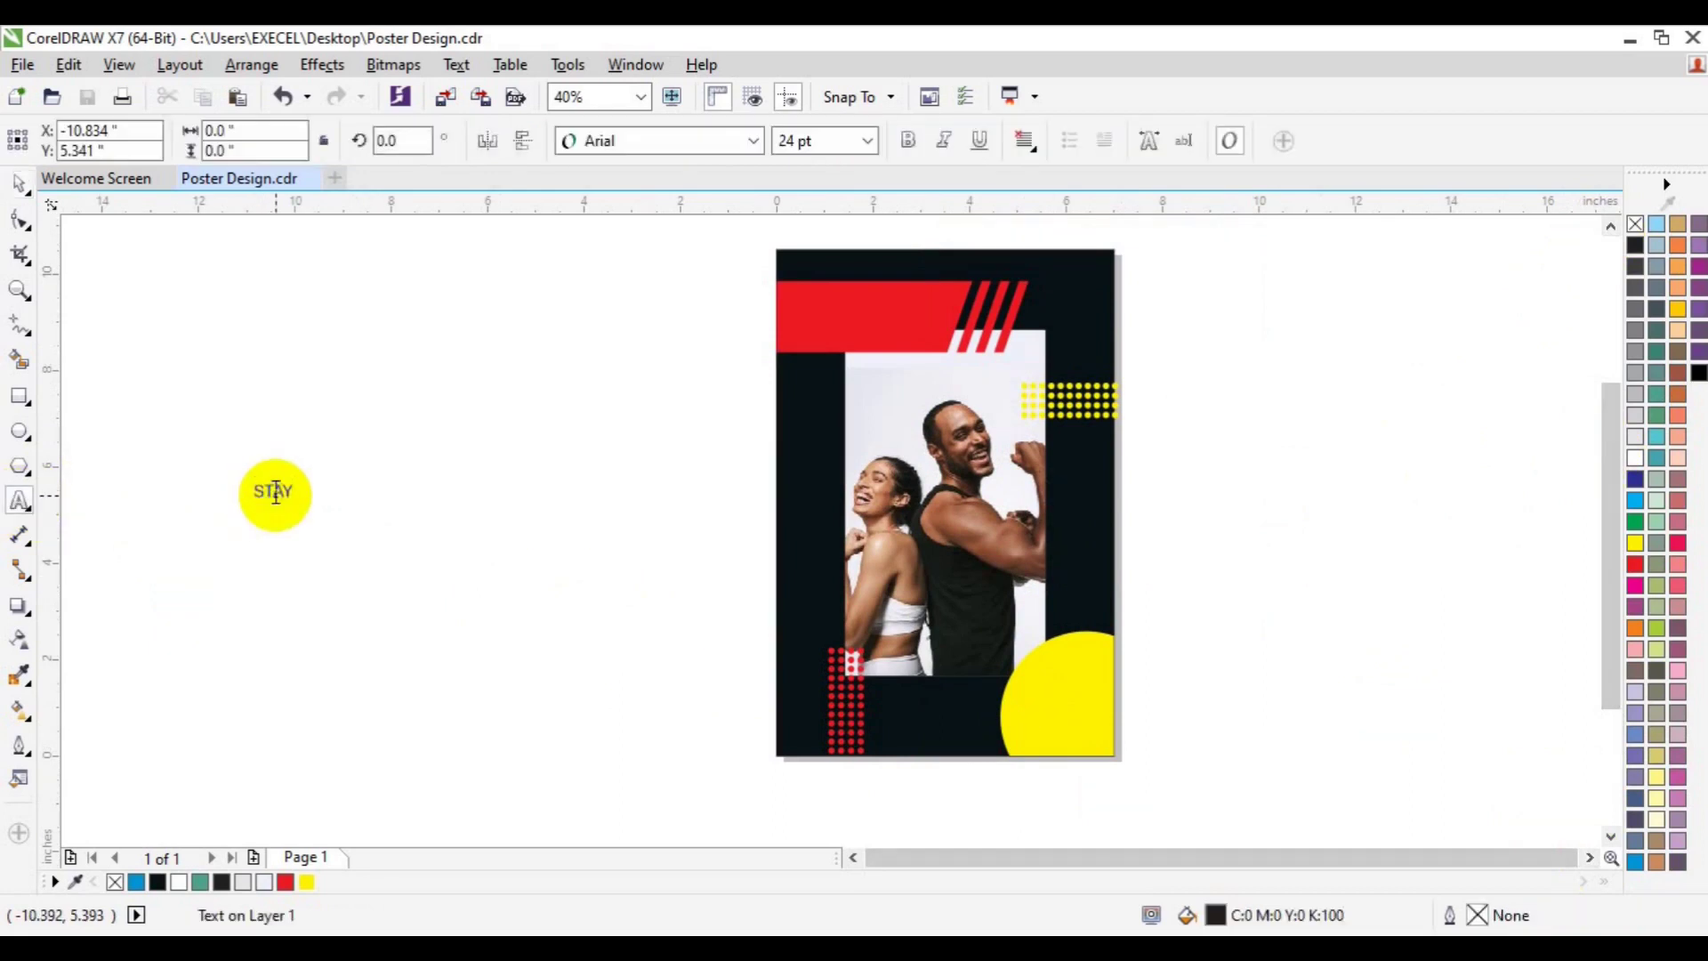
key("ctrl+space")
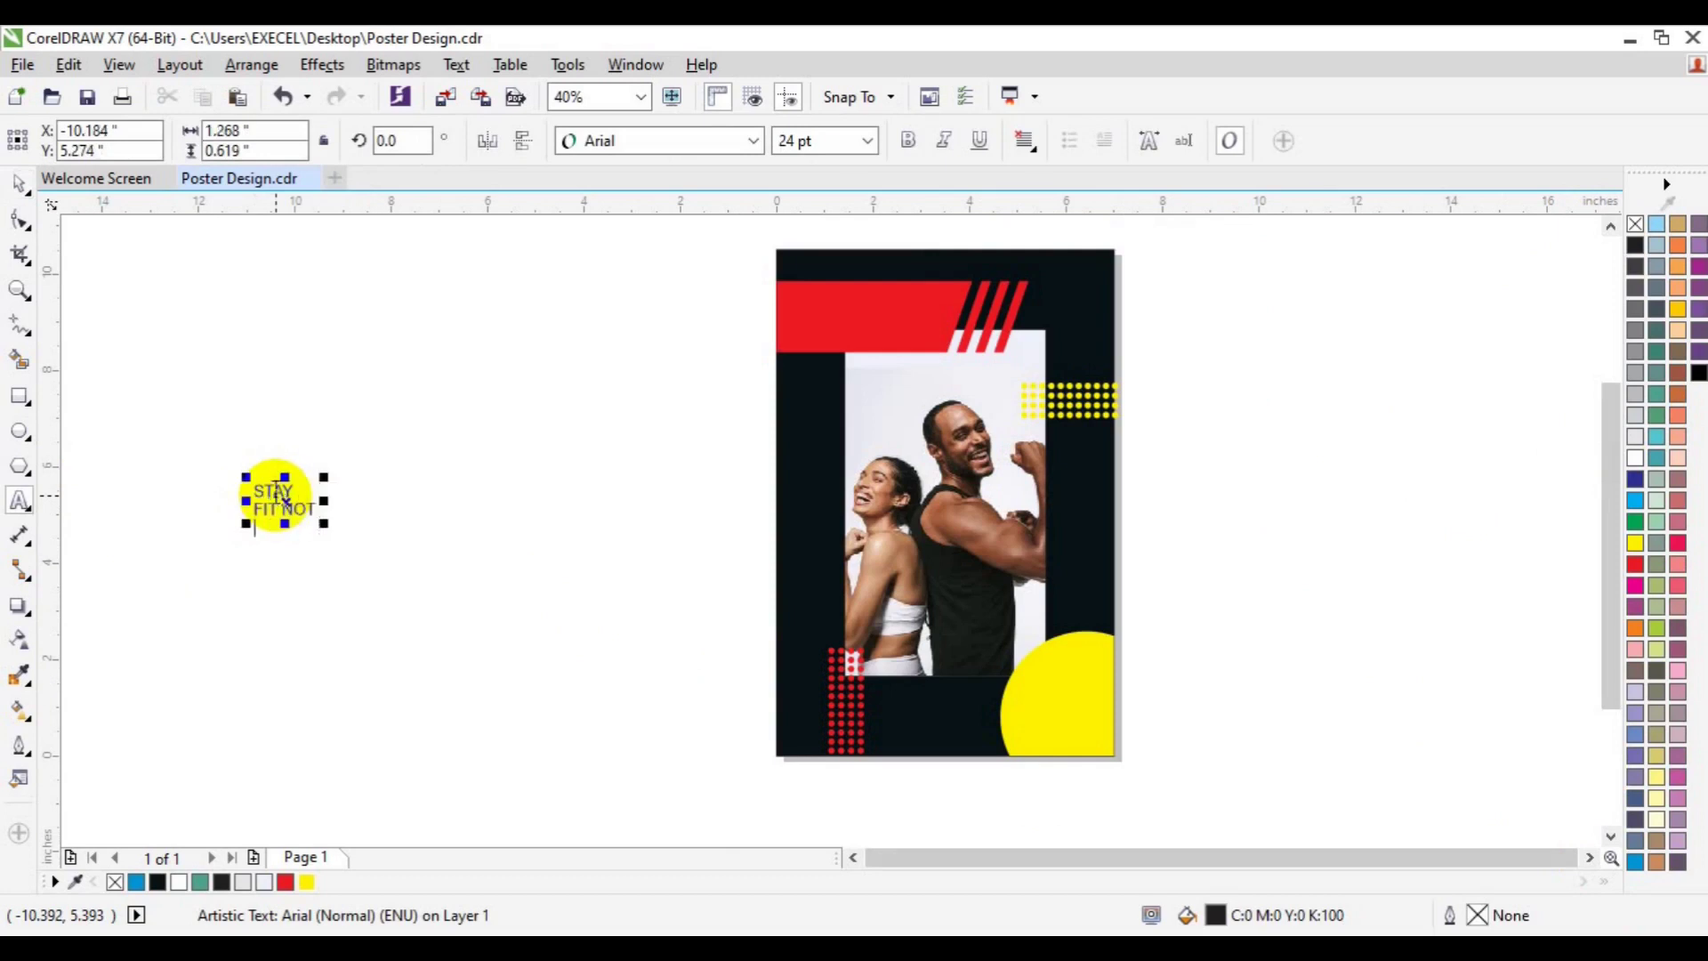
left_click(758, 140)
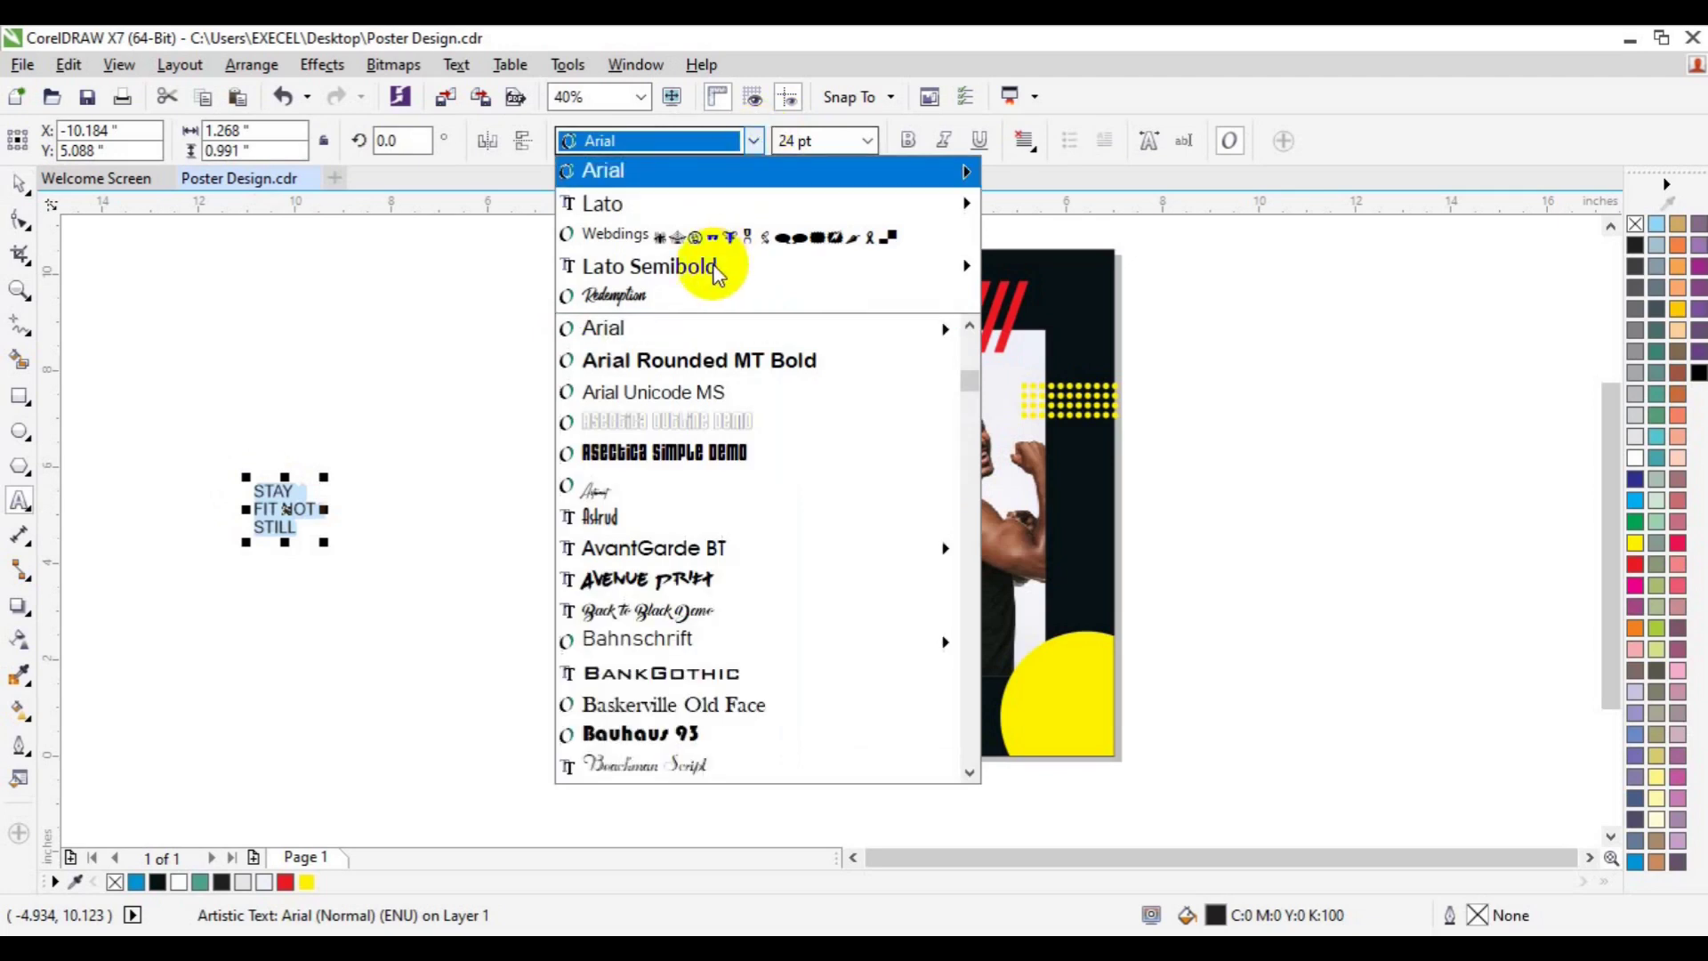
mouse_move(858, 271)
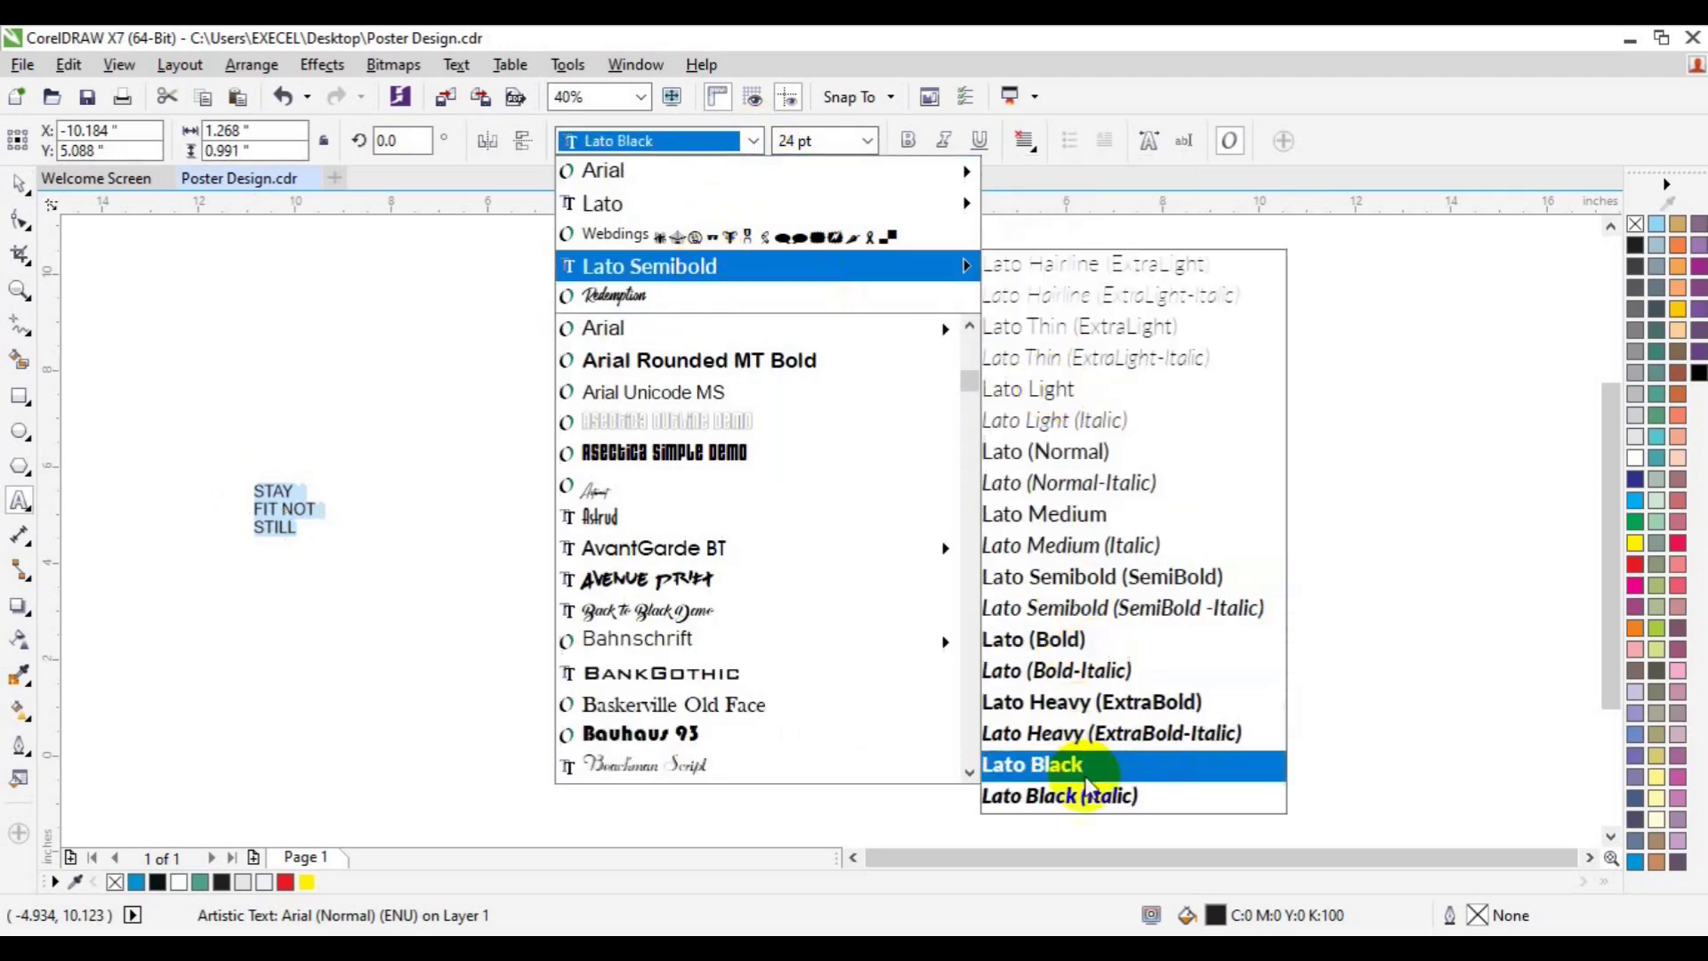
left_click(1090, 798)
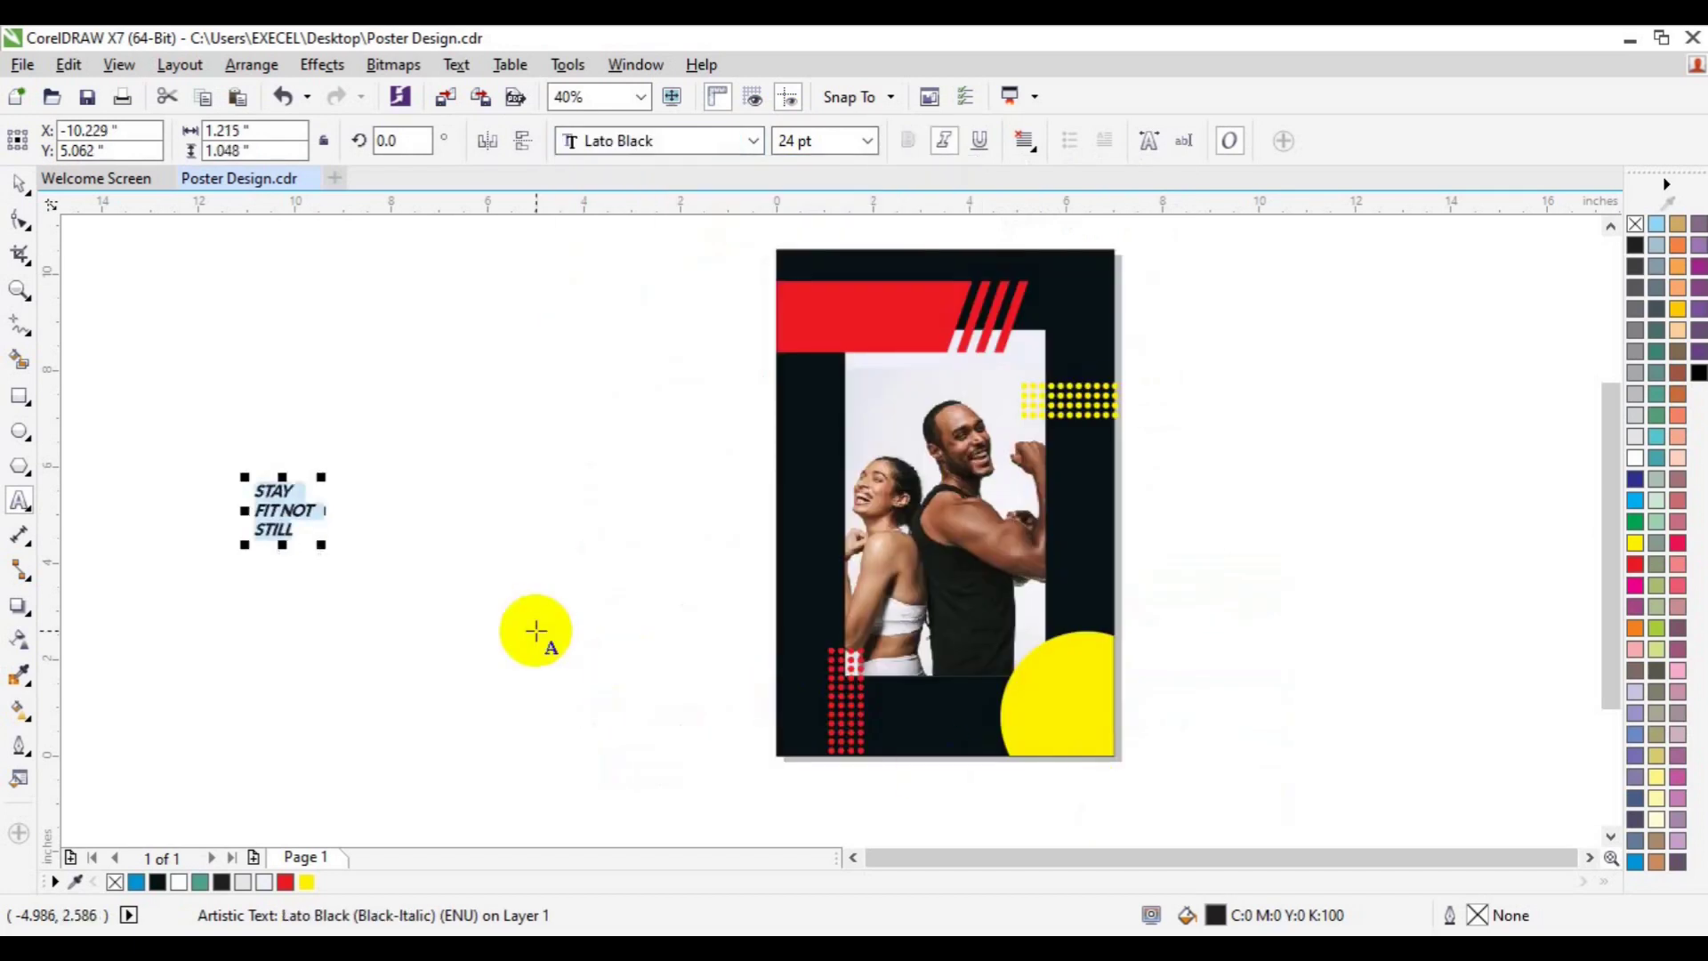
- Place the slogan on the left part of the red banner as three separate lines and colour them white
left_click(20, 185)
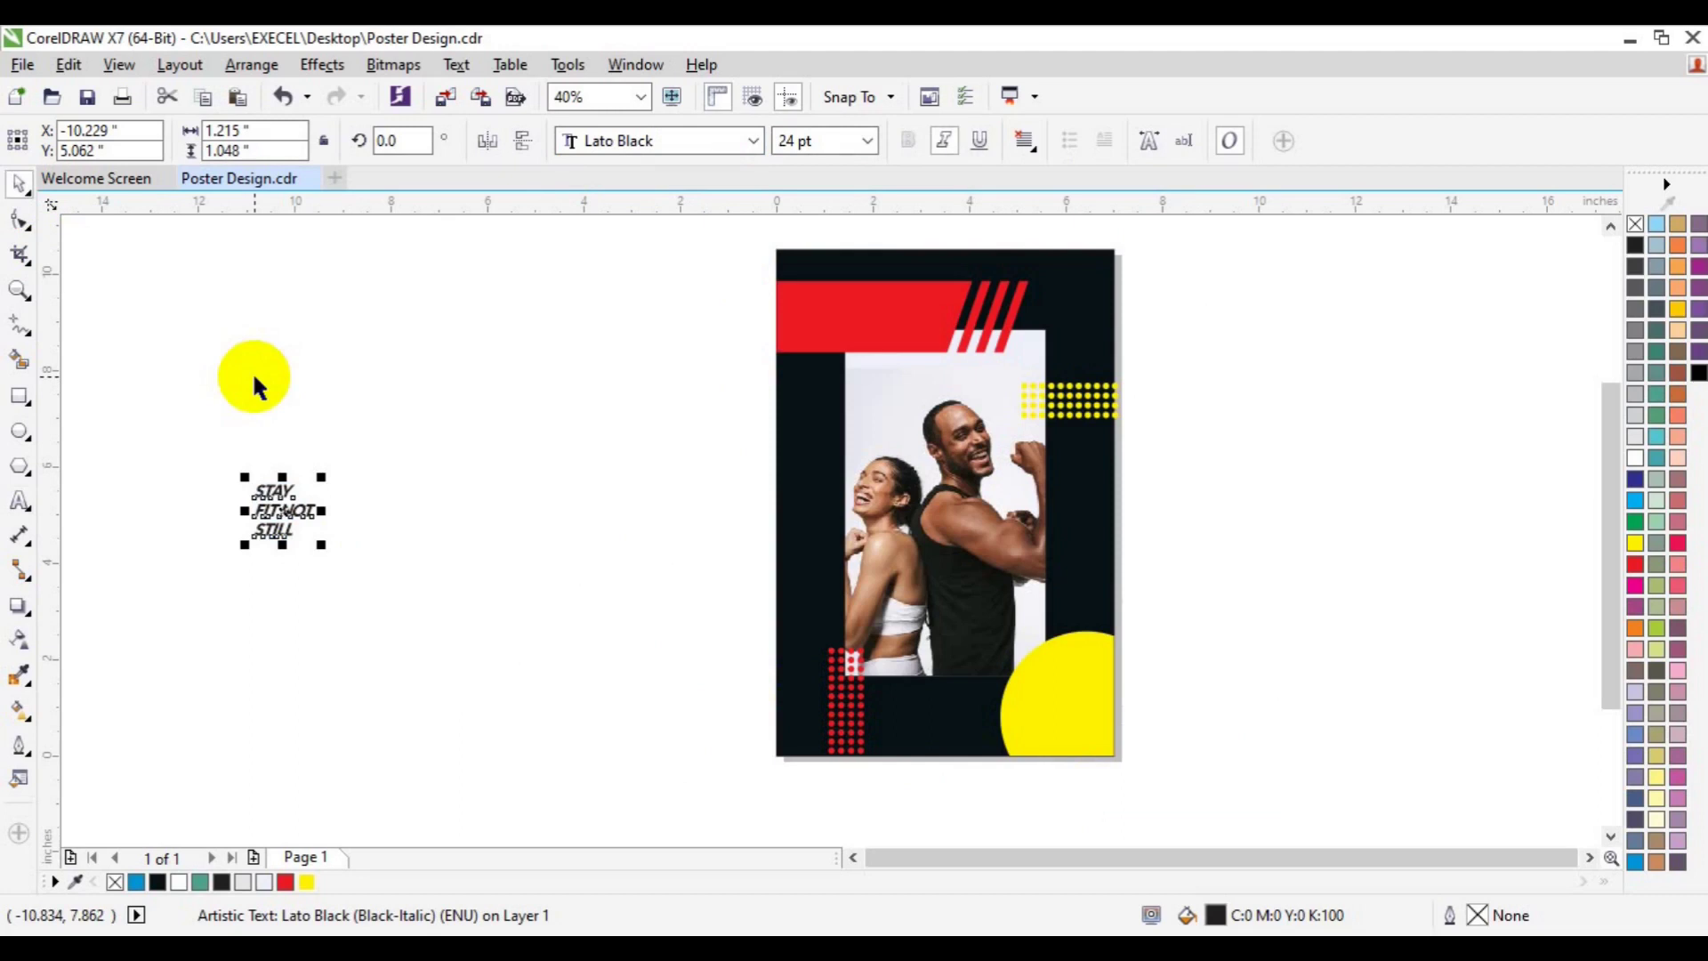
left_click_drag(279, 515, 824, 311)
left_click(19, 292)
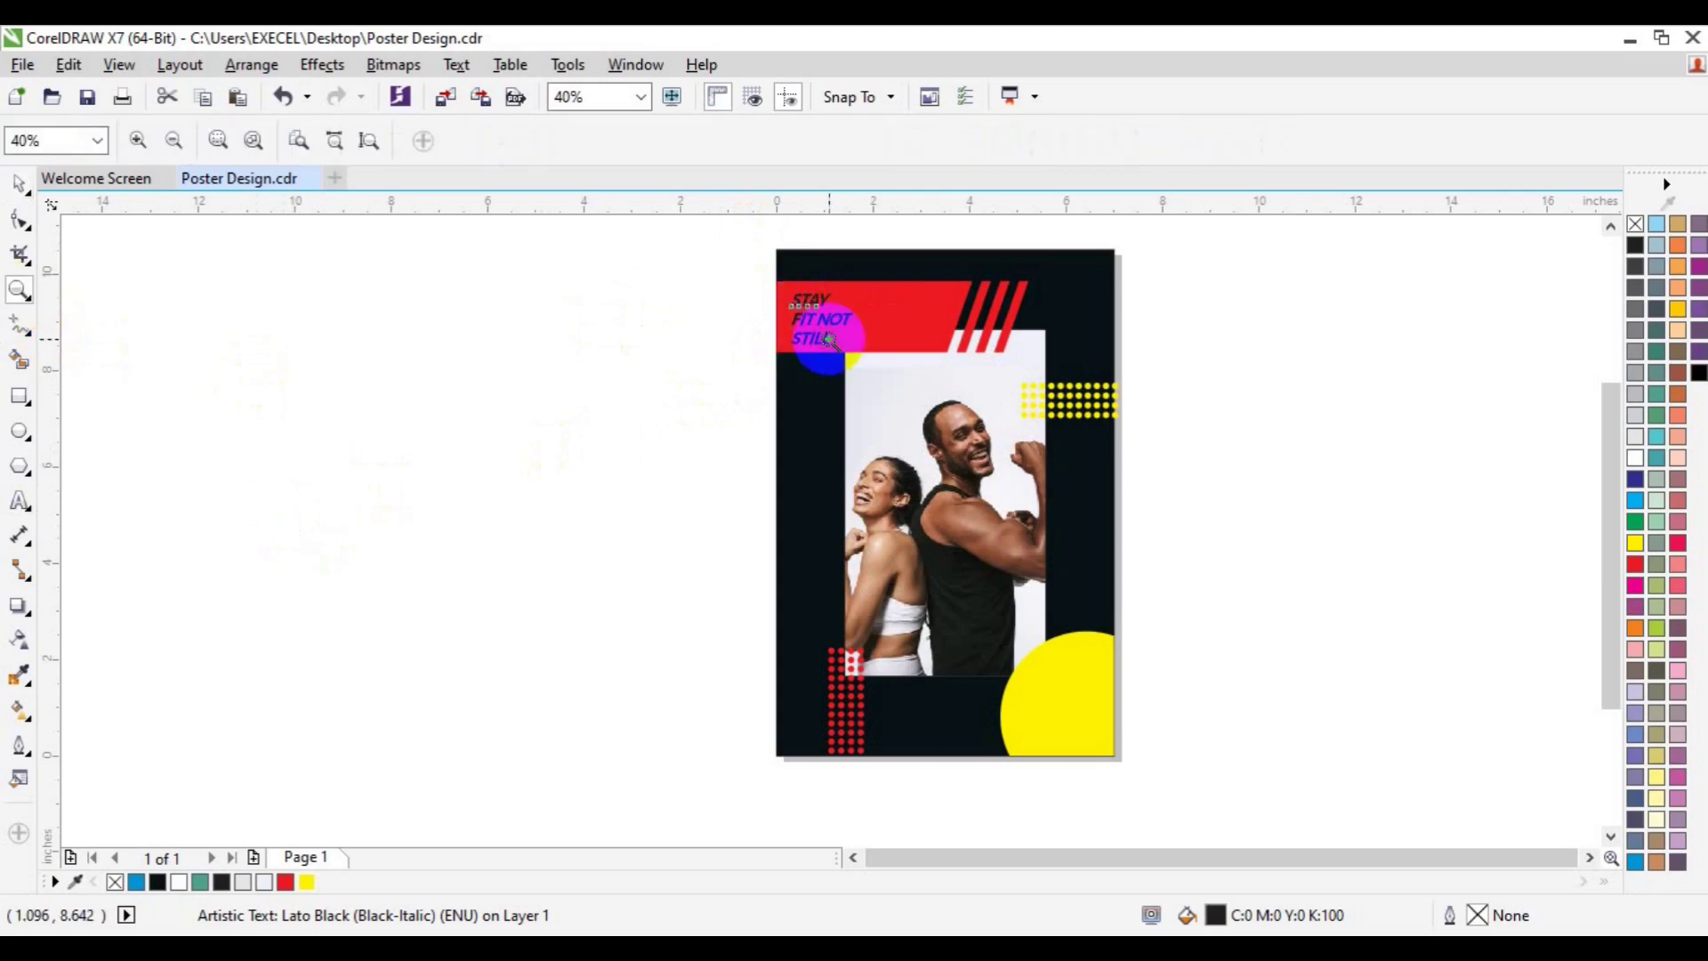
left_click(829, 338)
left_click_drag(615, 405, 926, 582)
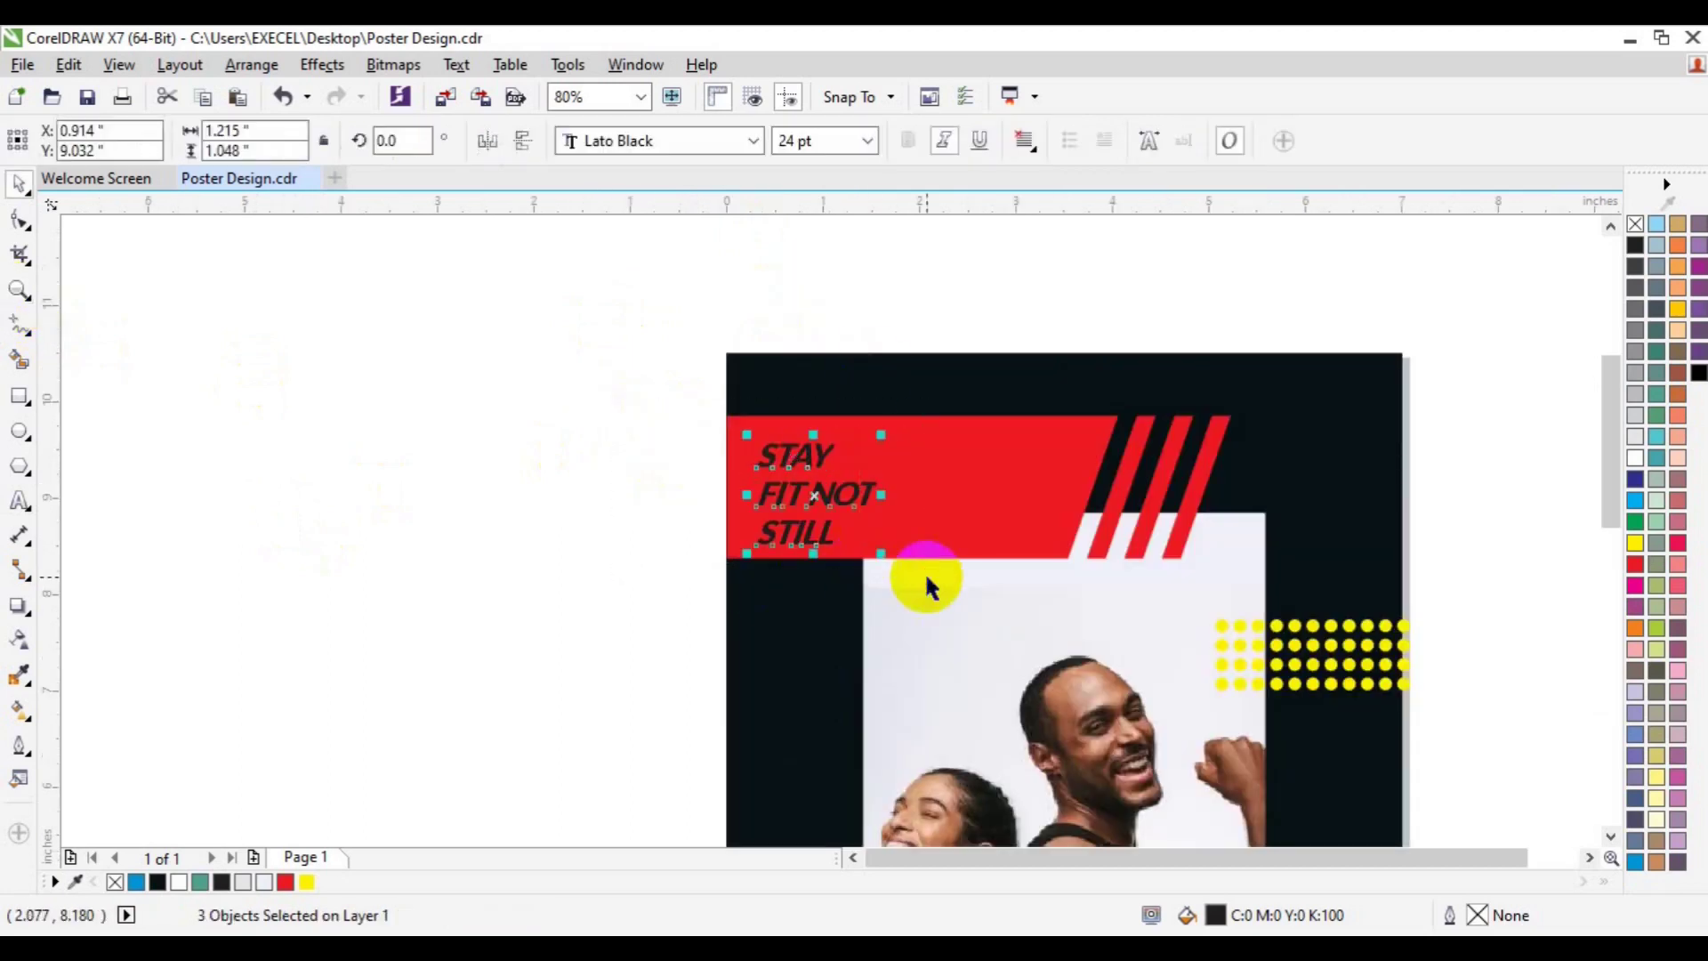
left_click(1636, 459)
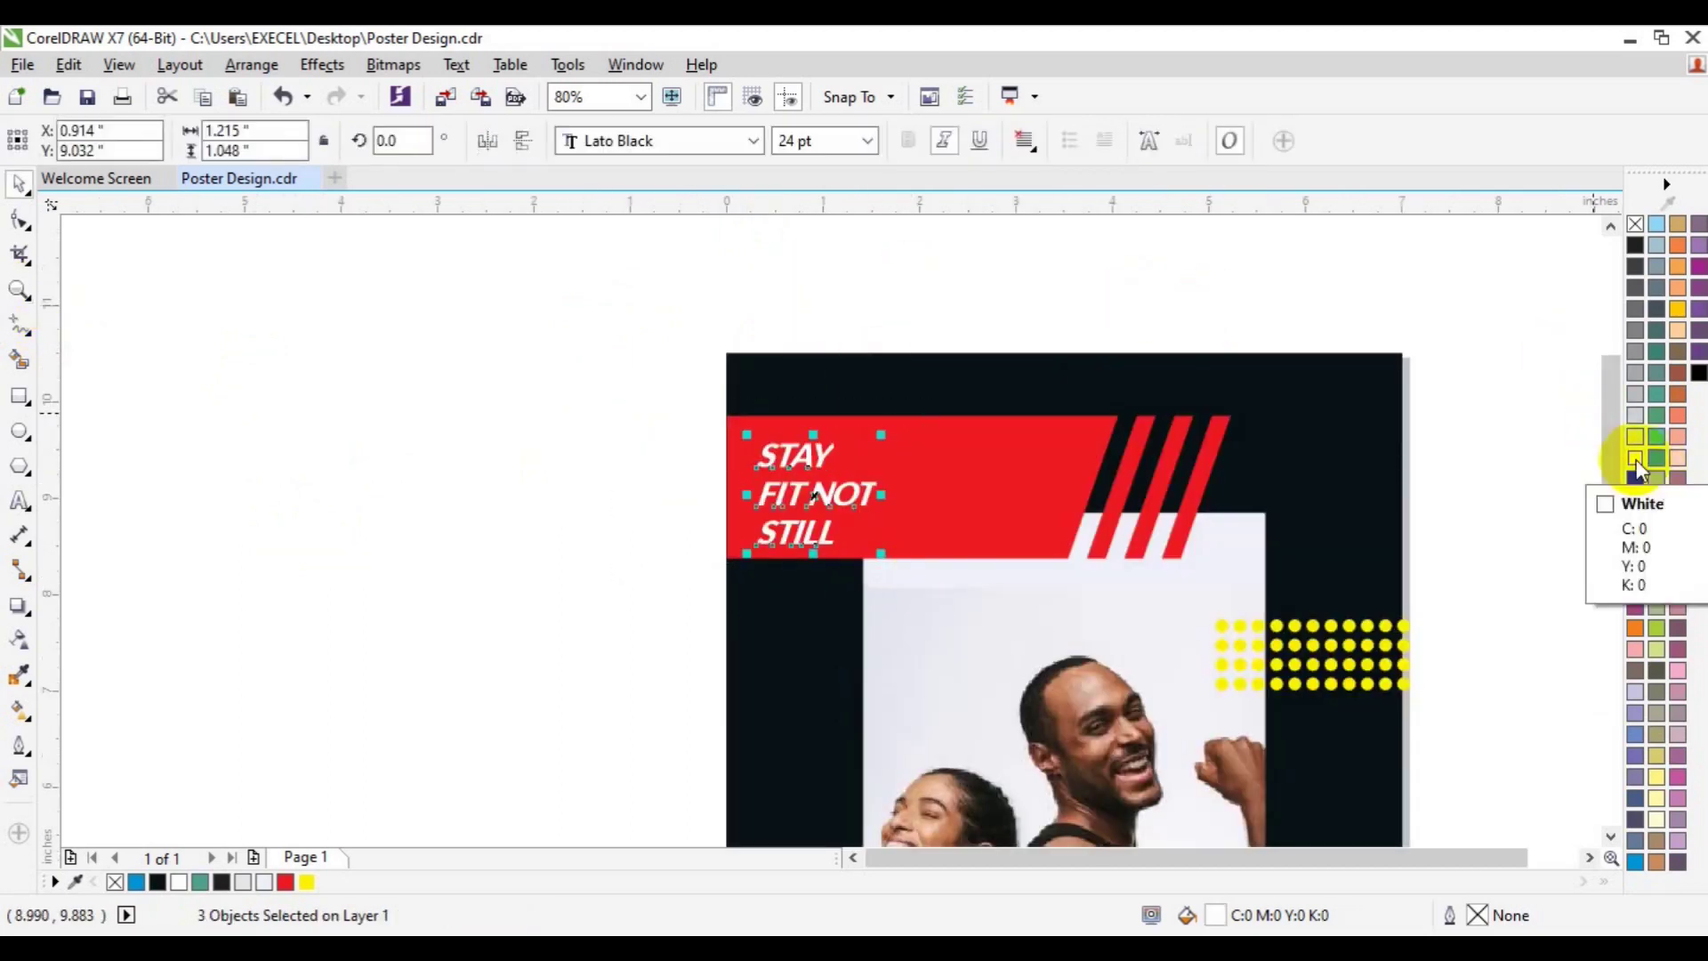
- Set the font size of the "FIT NOT" line to 40 pt
left_click(838, 500)
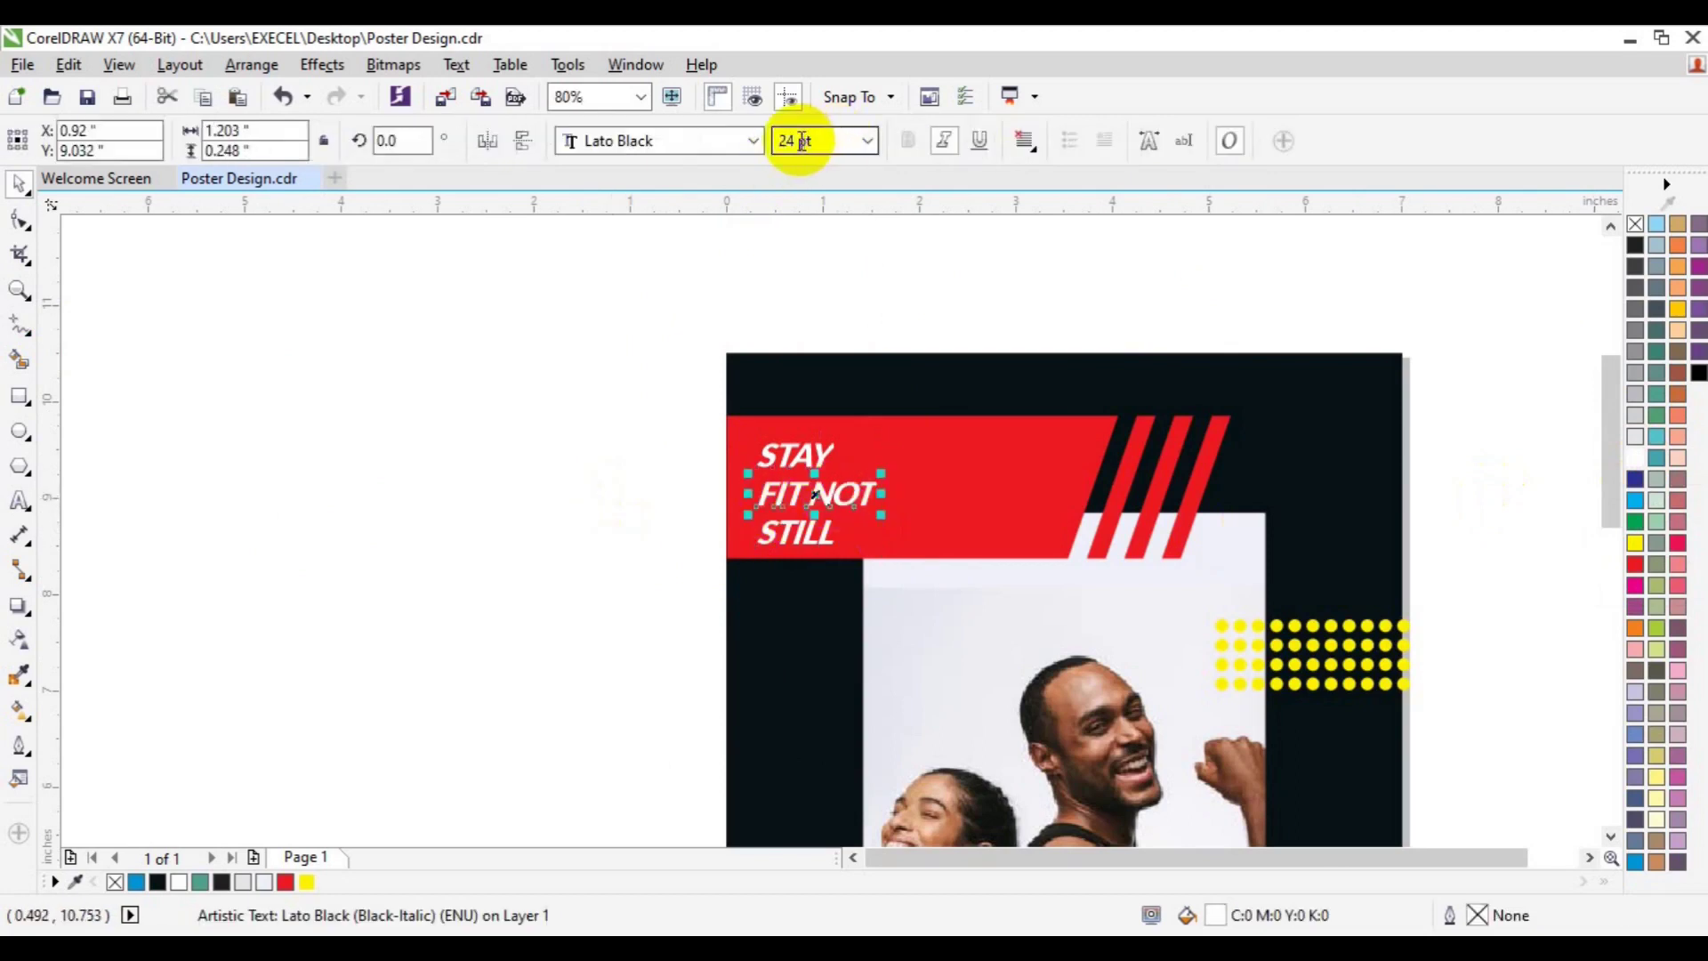
left_click(801, 142)
type("4")
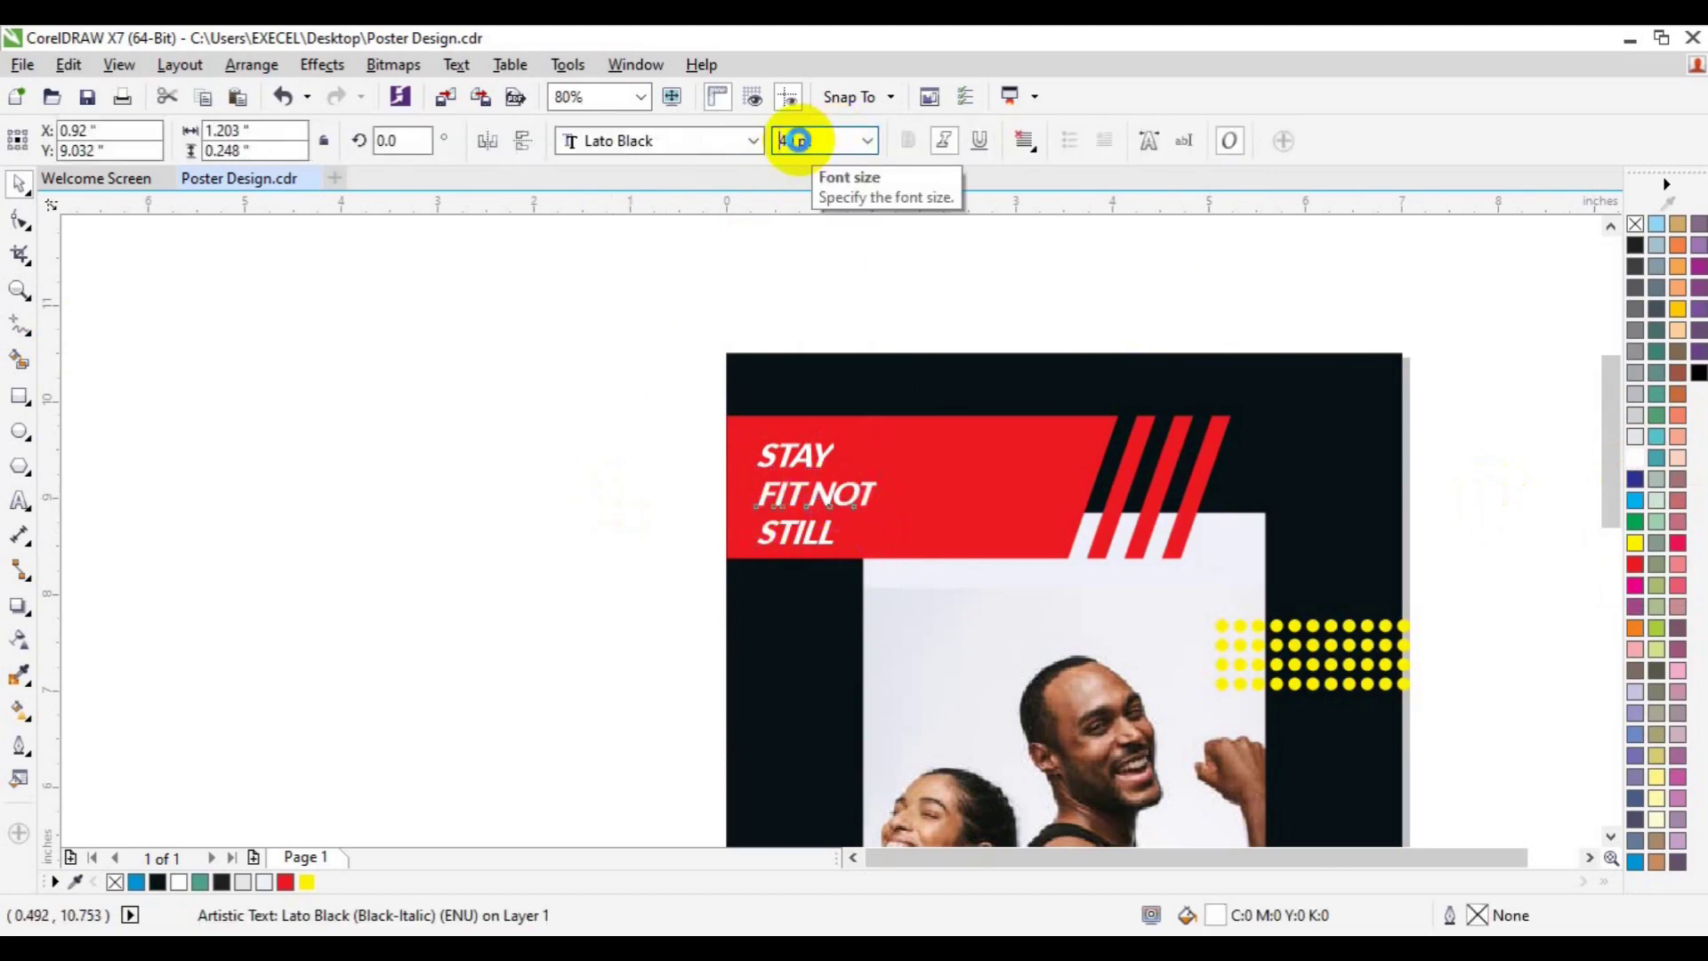
type("0")
key("Return")
left_click(678, 463)
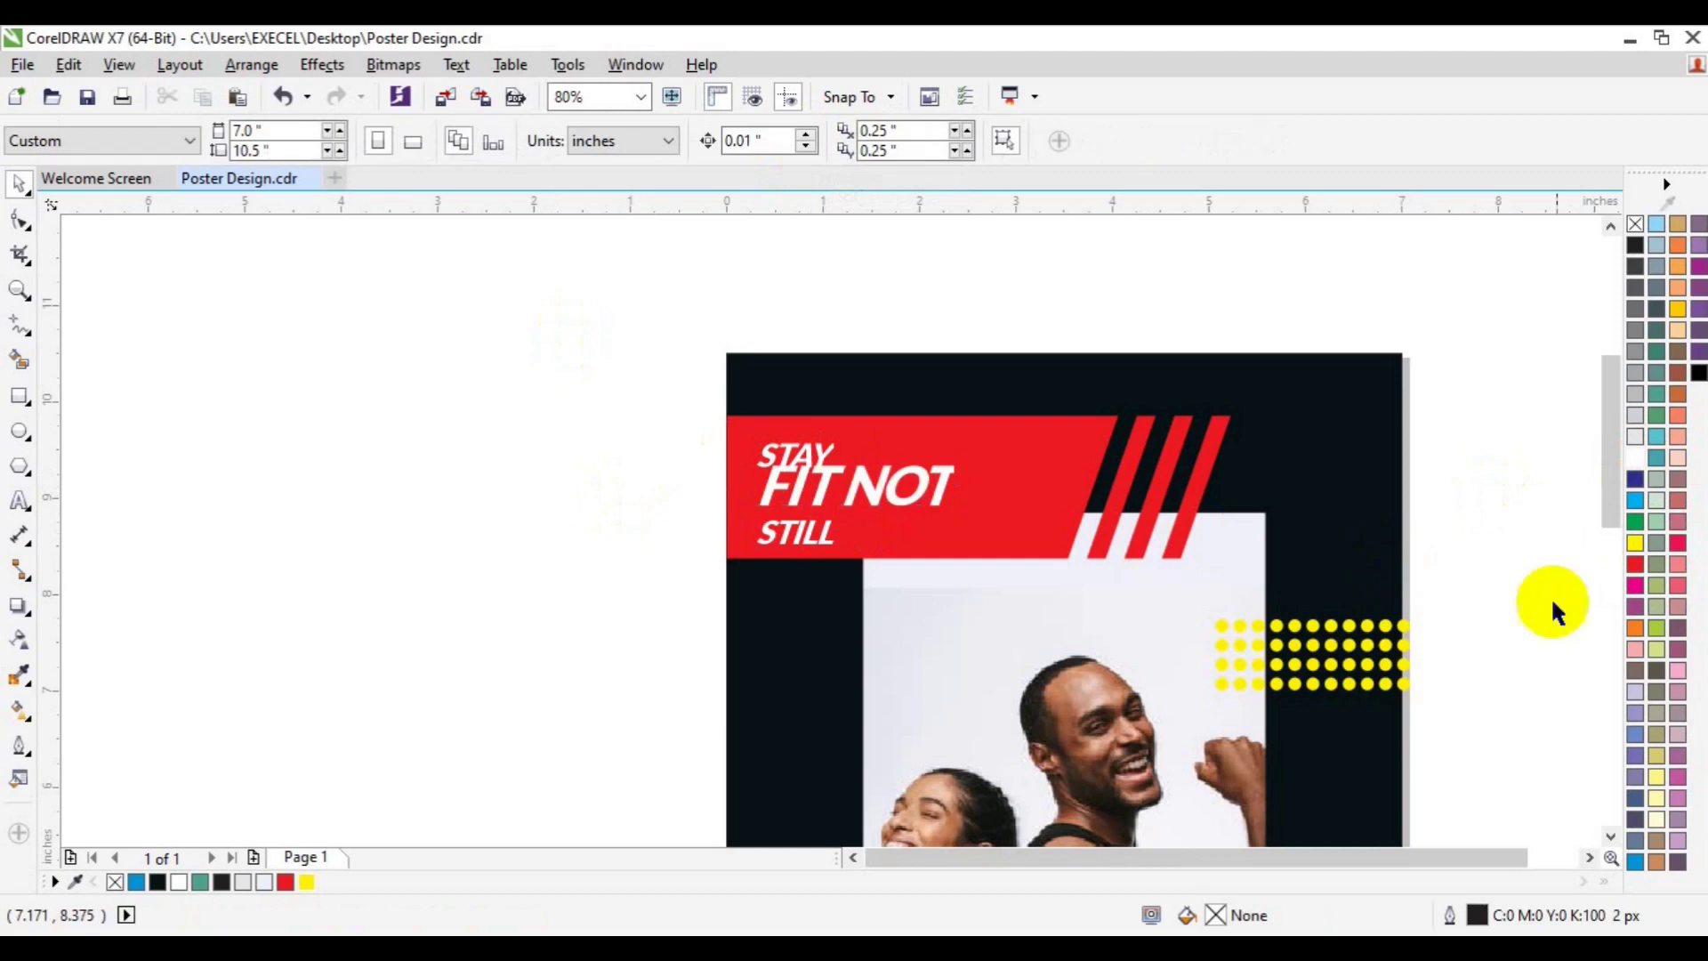
- Move the "FIT NOT" line slightly down between the other two lines and set its font size to 45 pt
scroll(1605, 639, "down", 4)
scroll(1605, 599, "up", 3)
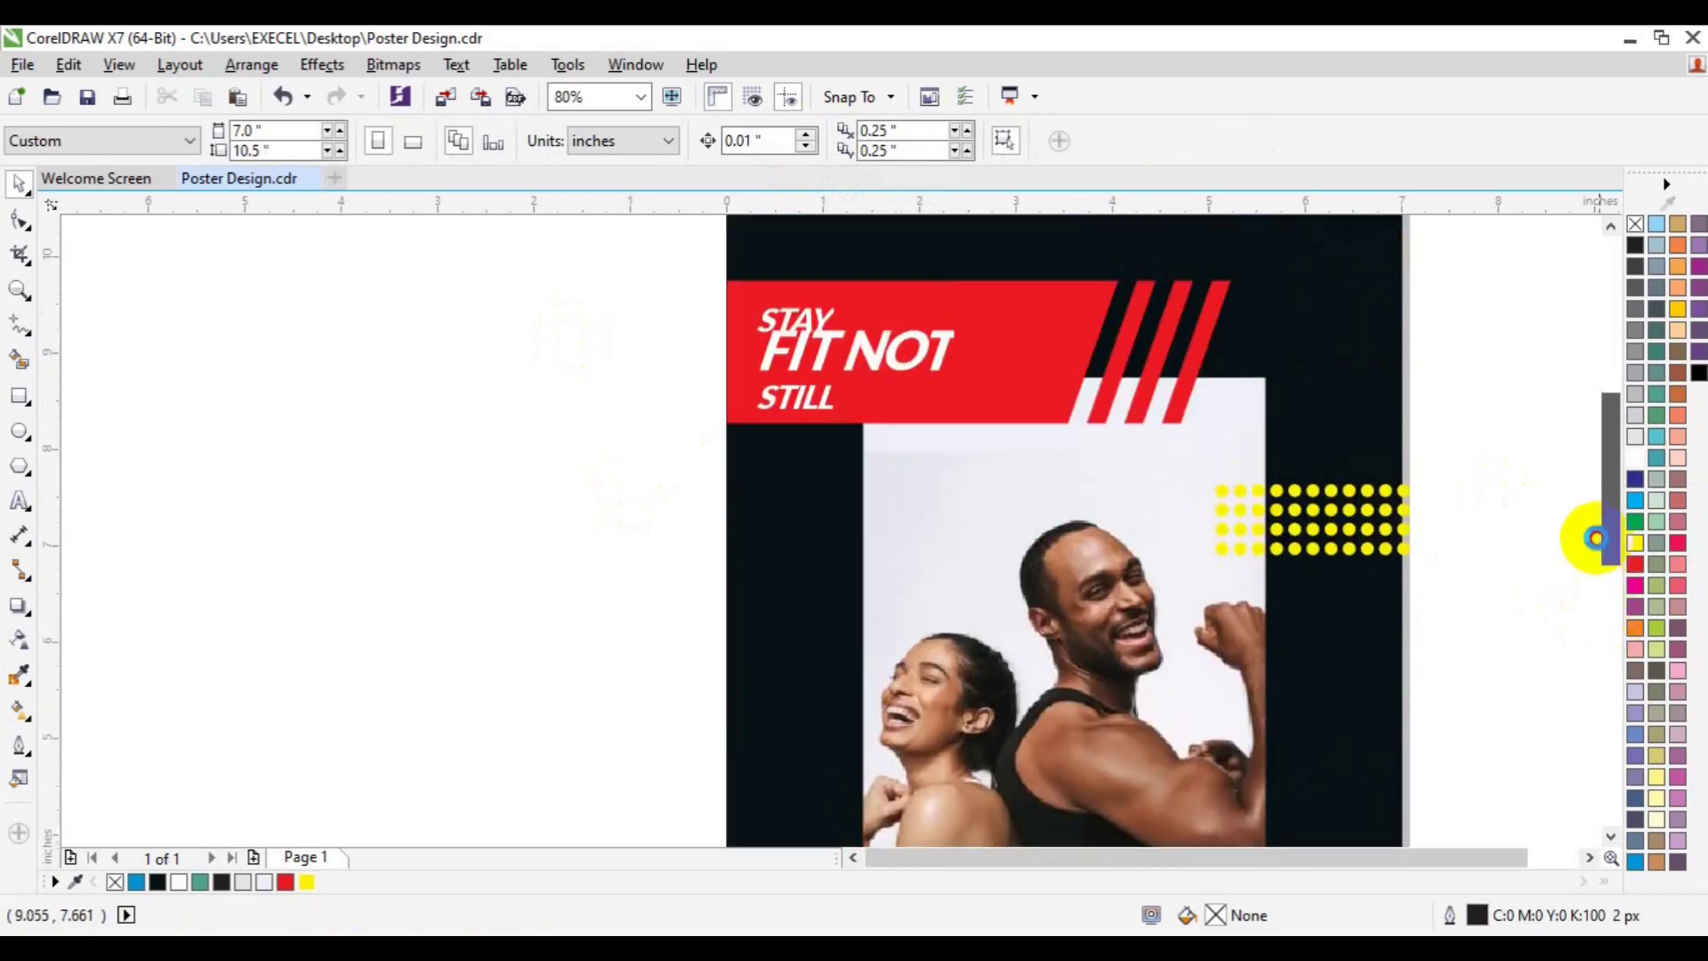
left_click_drag(858, 362, 818, 439)
left_click(794, 141)
type("45")
key("Return")
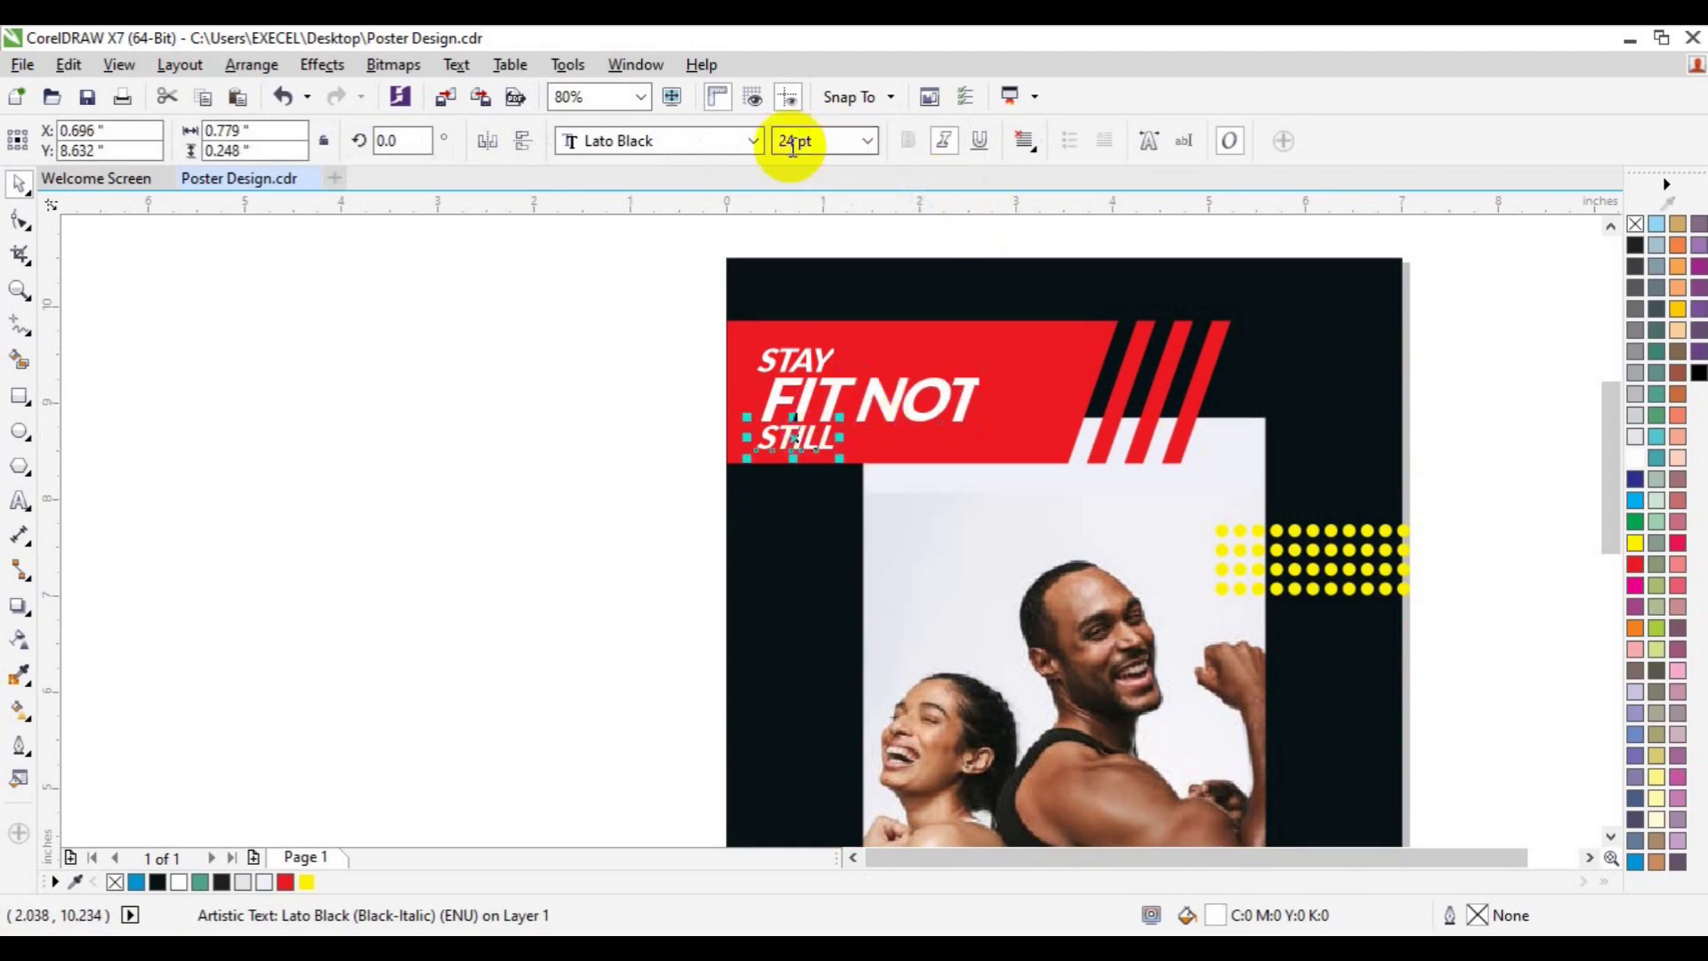
- Set the "STILL" line's font size to 30 pt and the "STAY" line's to 35 pt
left_click(792, 143)
type("30")
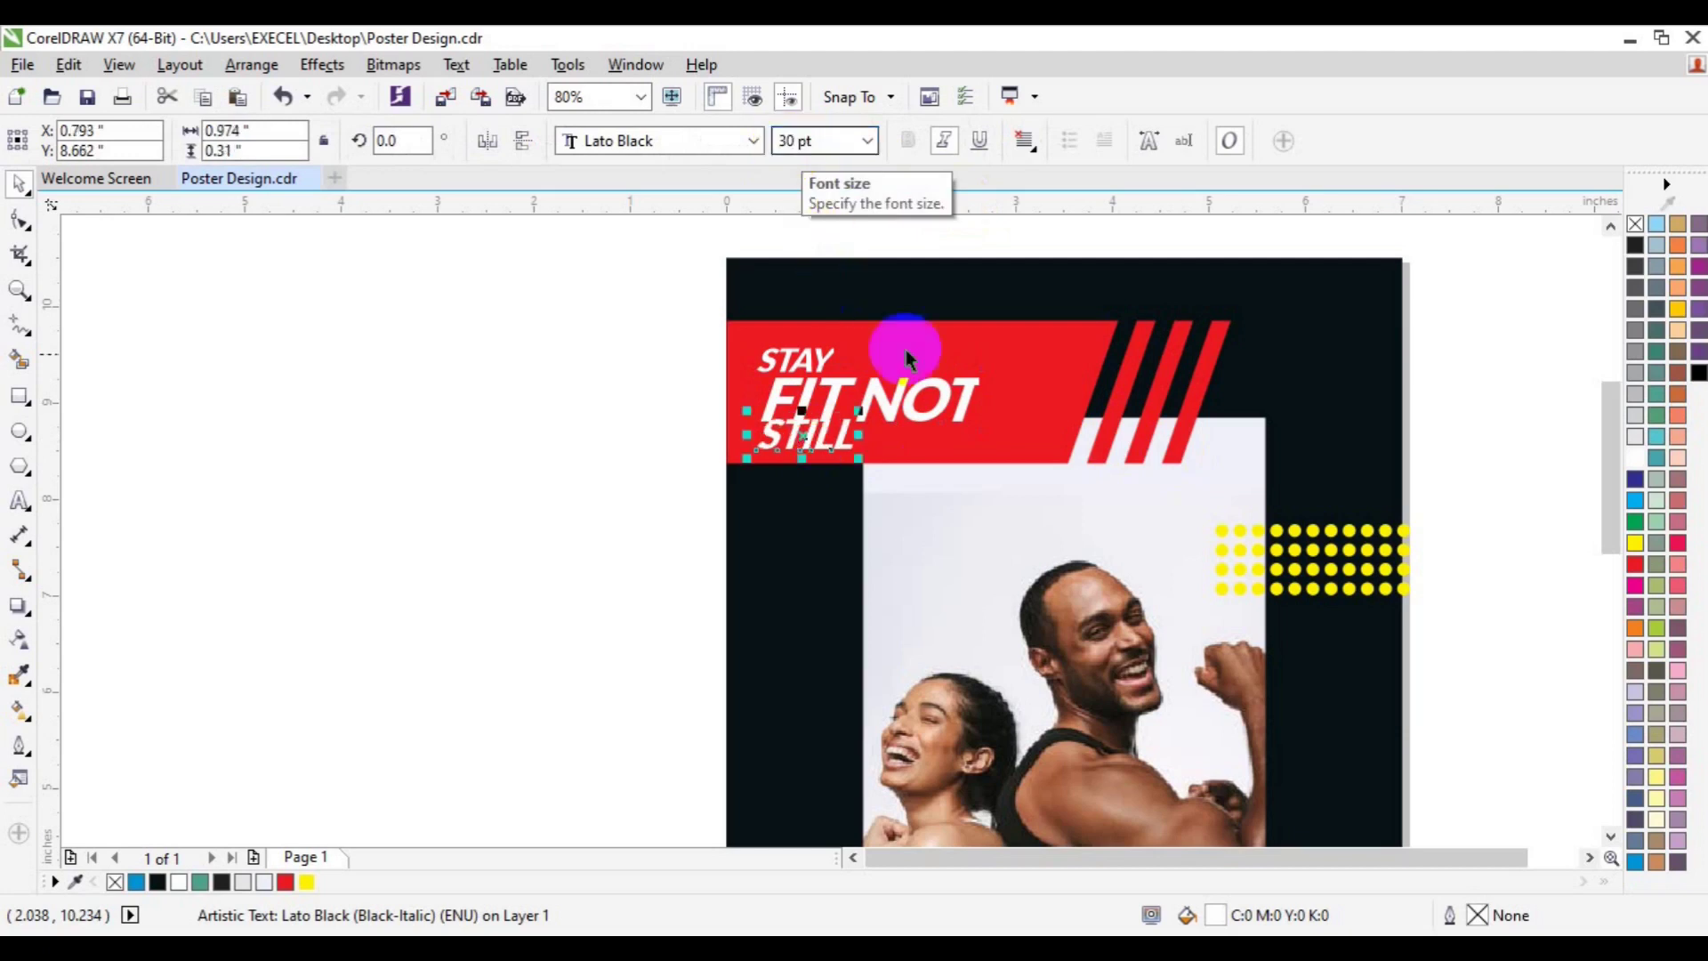
left_click(787, 346)
left_click(786, 364)
left_click(792, 142)
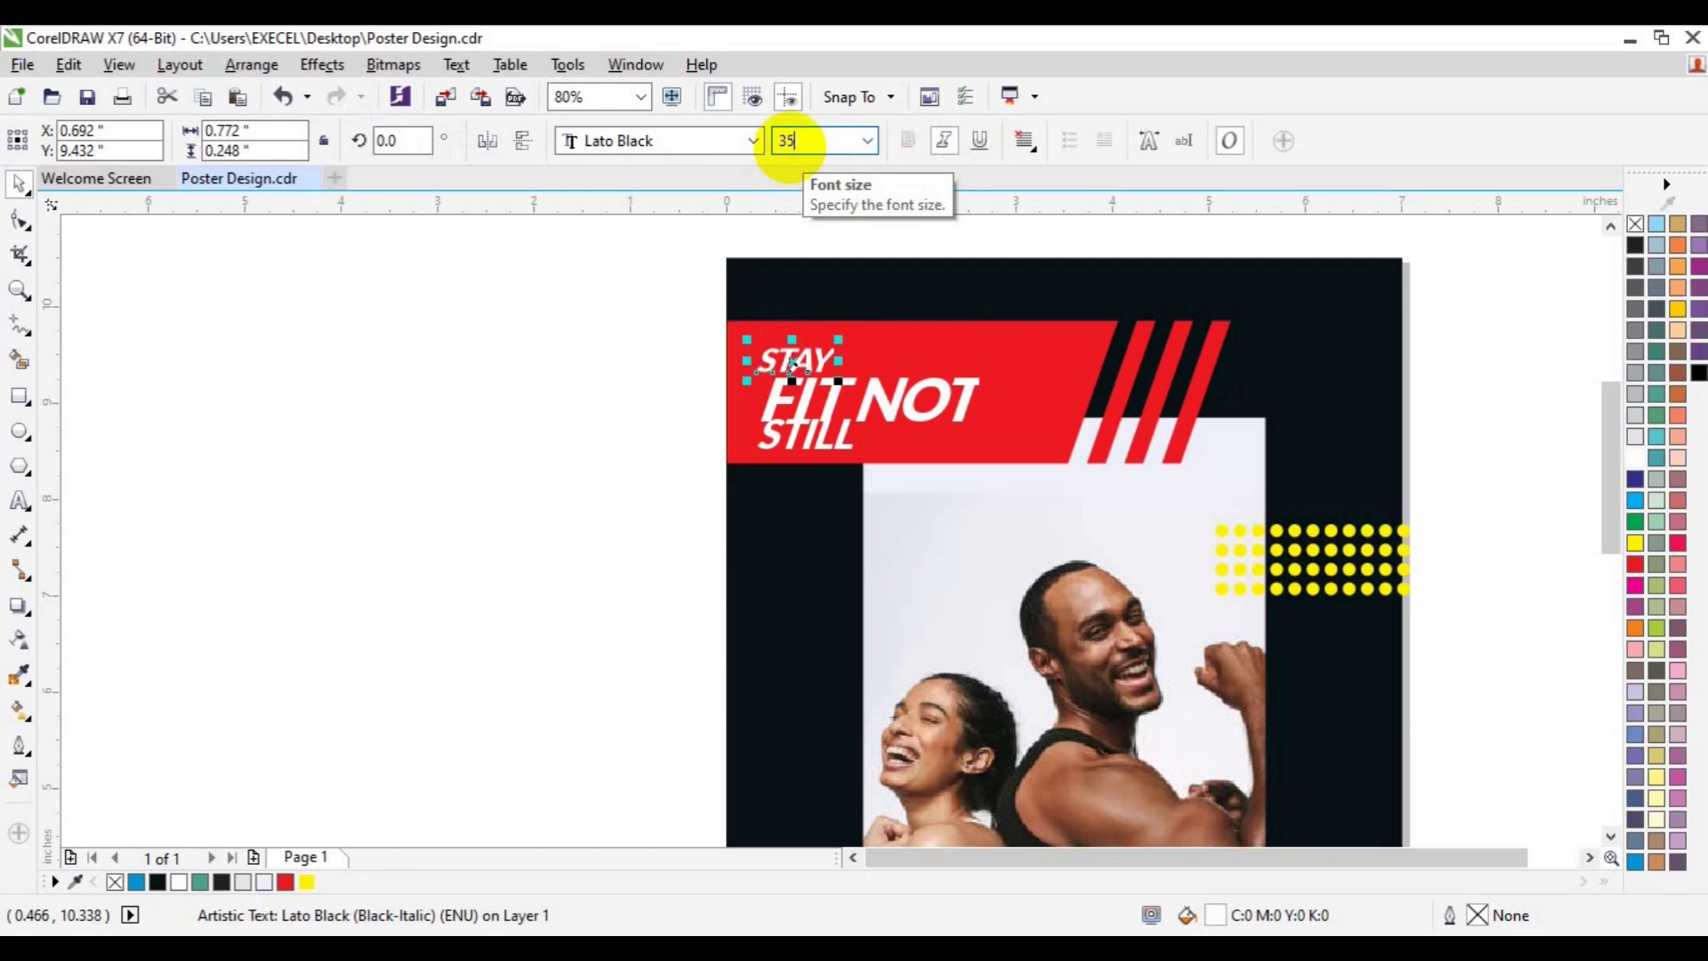
type("35")
key("Return")
- Colour the "STAY" line yellow and move the "STILL" line slightly down, clear of "FIT NOT"
left_click(306, 881)
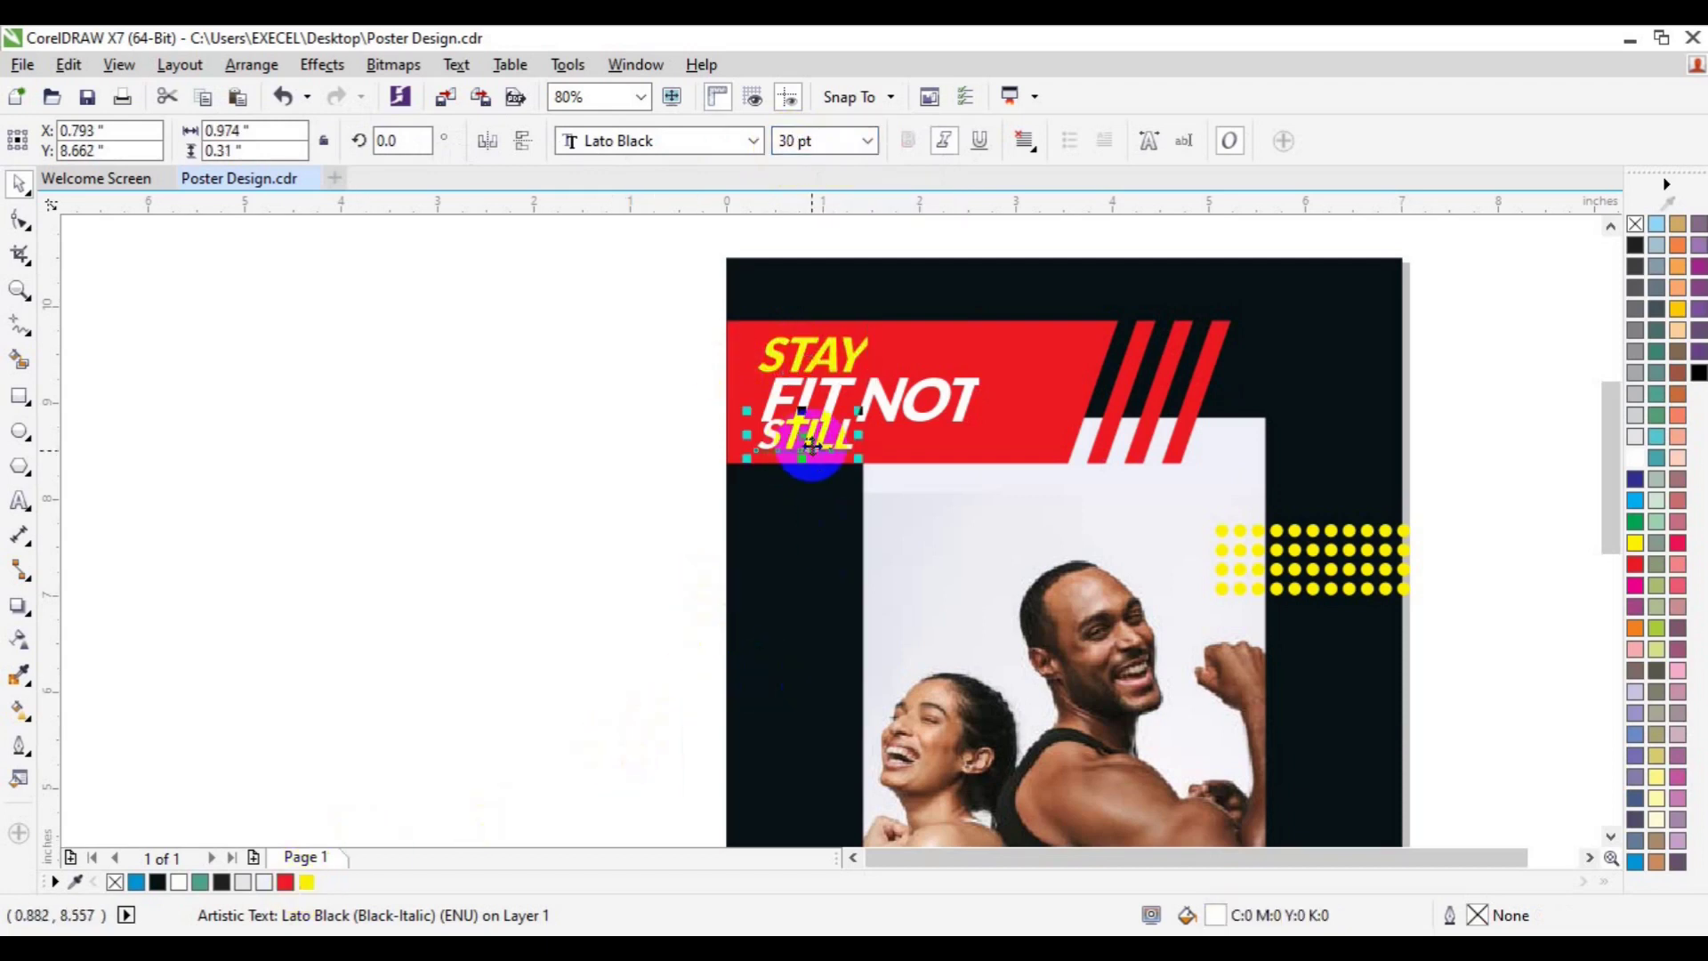
left_click(794, 365)
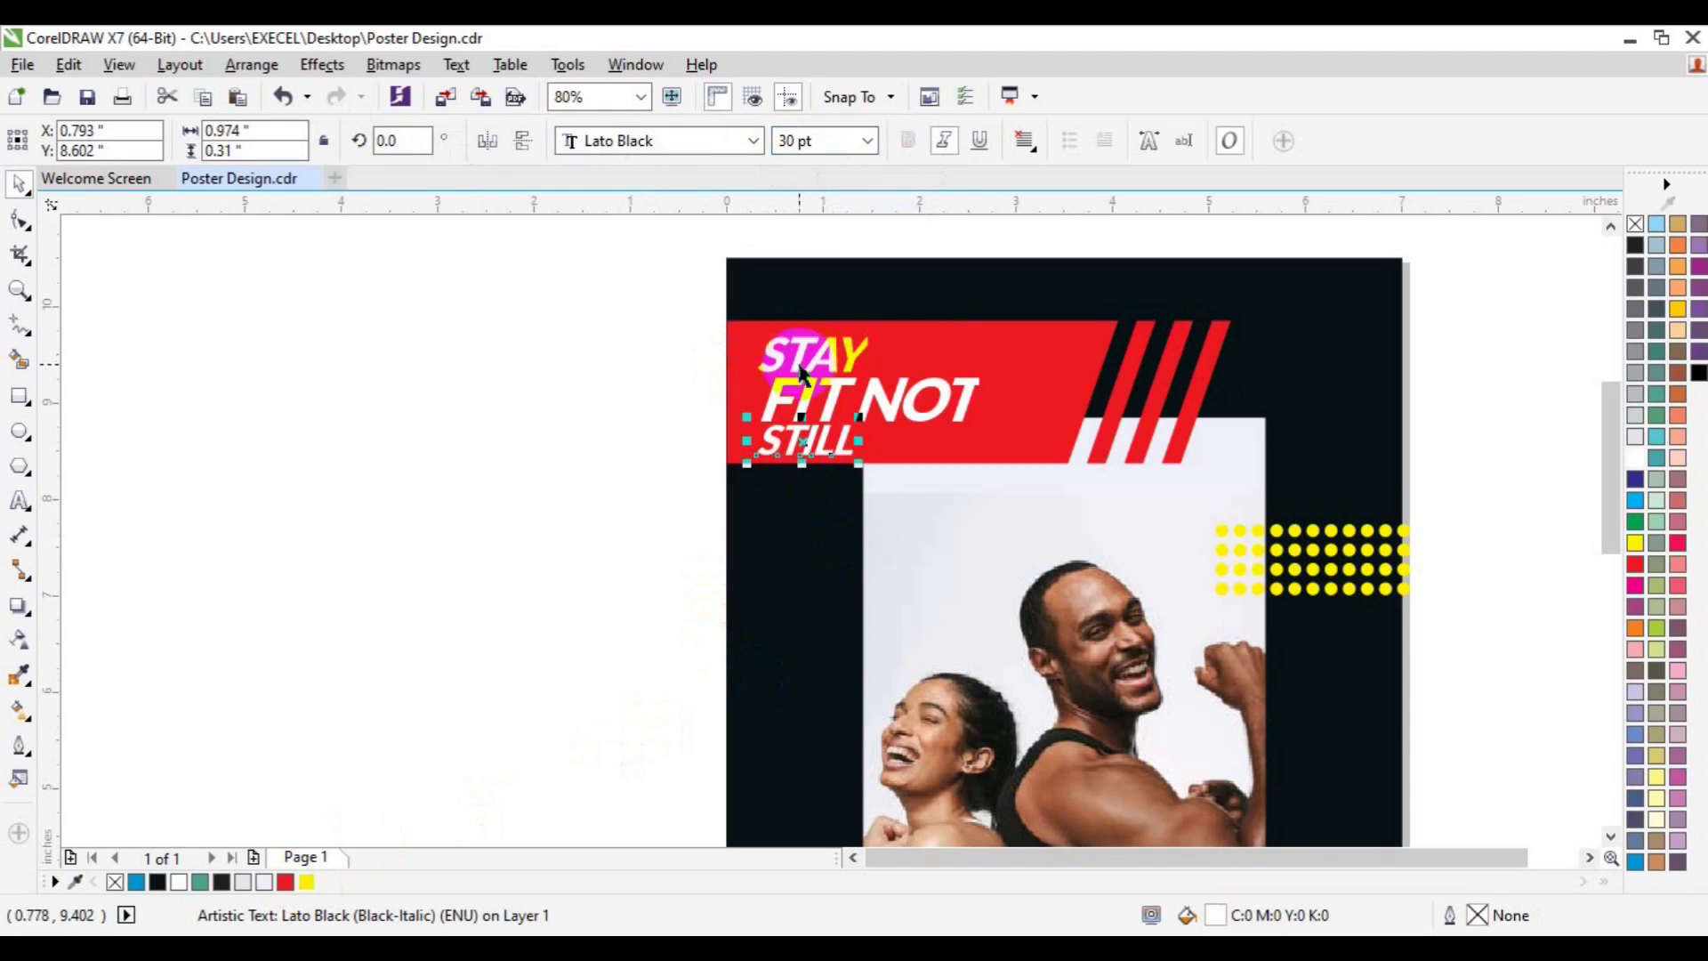
left_click(800, 364, "shift")
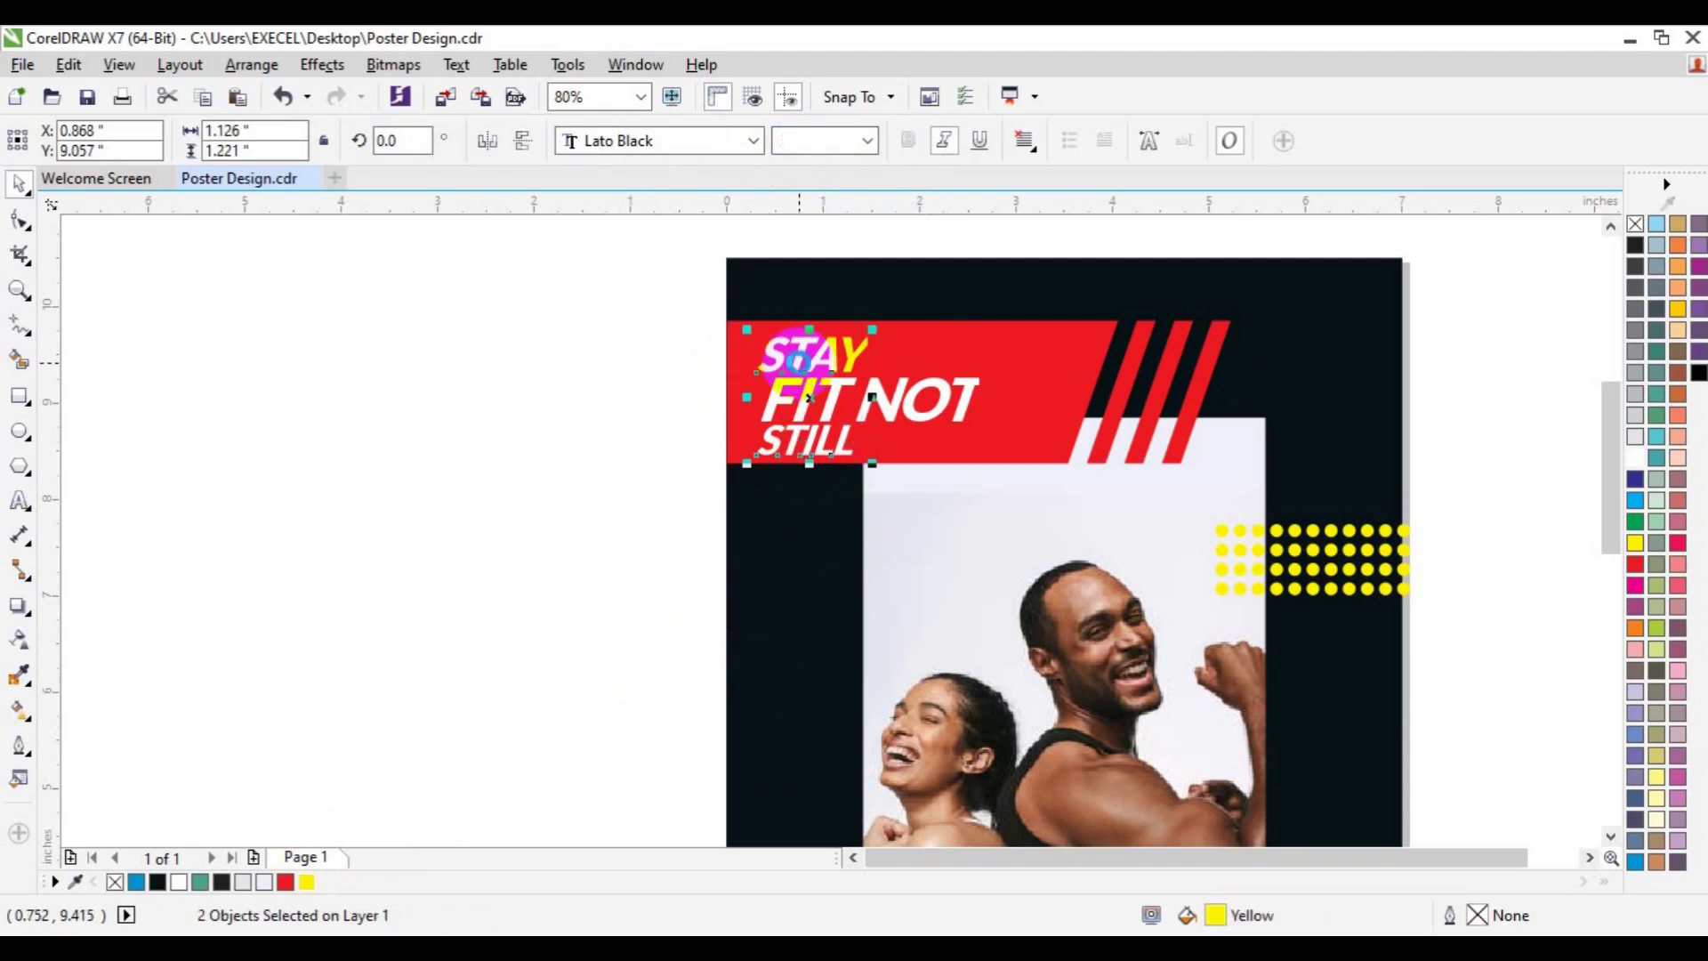
- Nudge the "FIT NOT" line to the right so it is indented from "STAY" and "STILL"
left_click(904, 403)
key("Right")
key("Right")
key("Right")
key("Right")
key("Right")
key("Right")
key("Right")
key("Right")
key("Right")
key("Right")
key("Right")
key("Right")
key("Right")
key("Right")
key("Right")
key("Right")
key("Right")
key("Right")
key("Right")
key("Right")
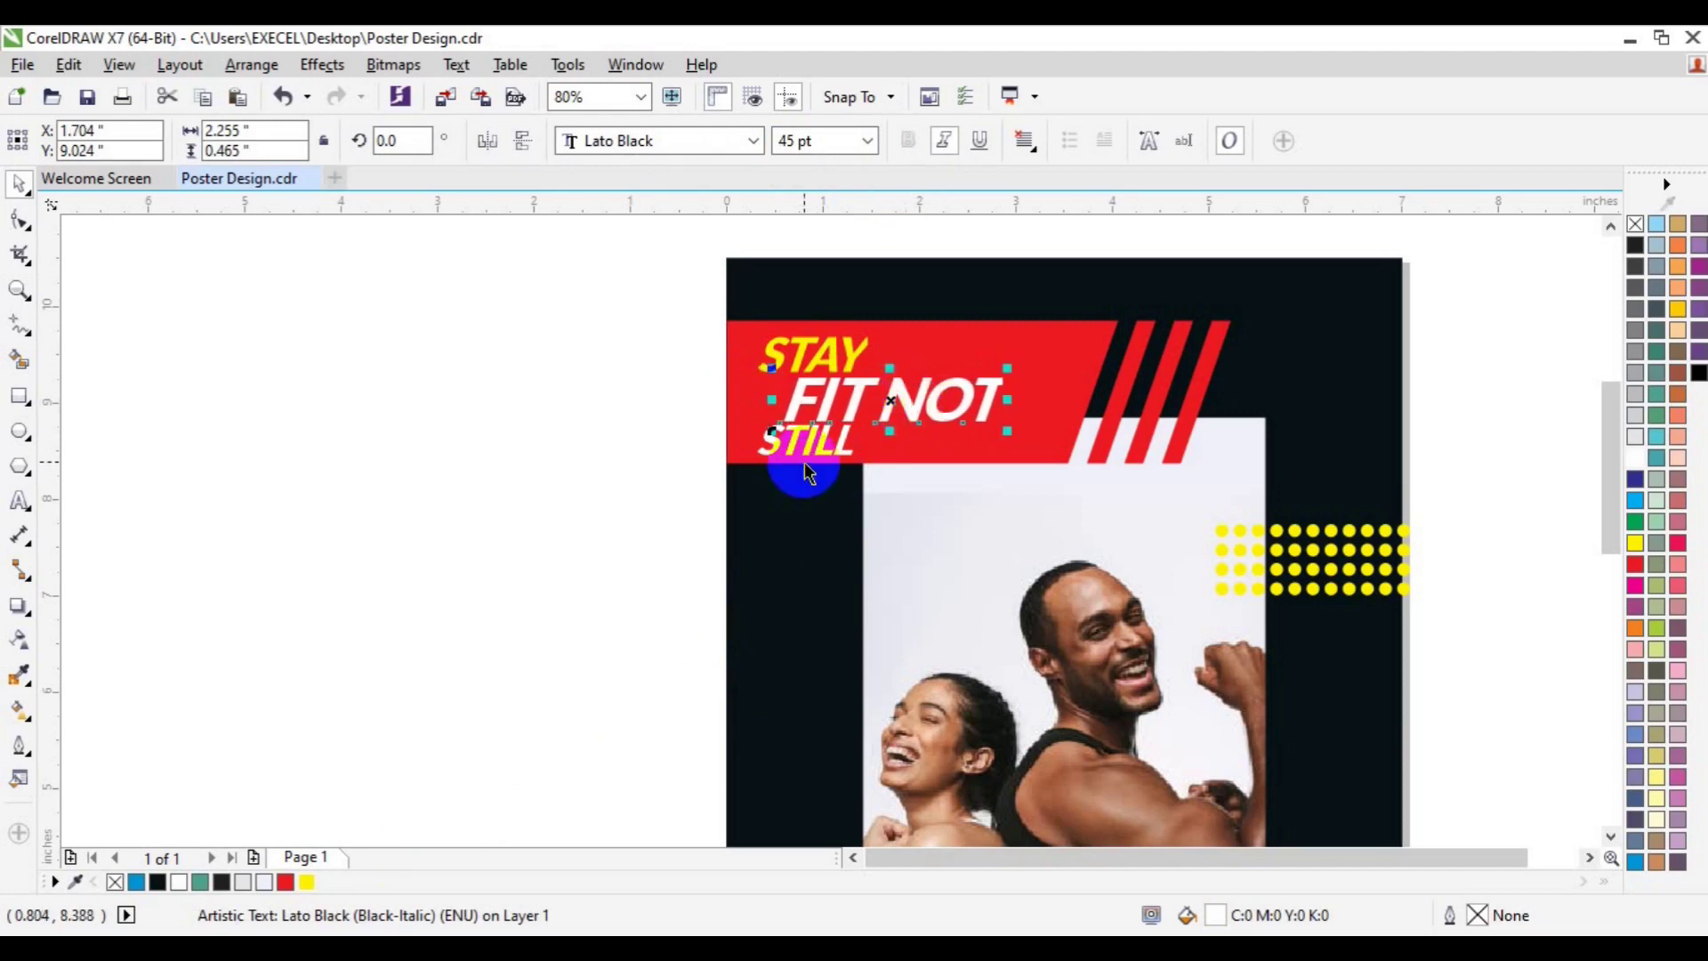
- Group the three slogan lines and centre the group vertically on the red banner
left_click(806, 467, "shift")
left_click(801, 367, "shift")
key("ctrl+g")
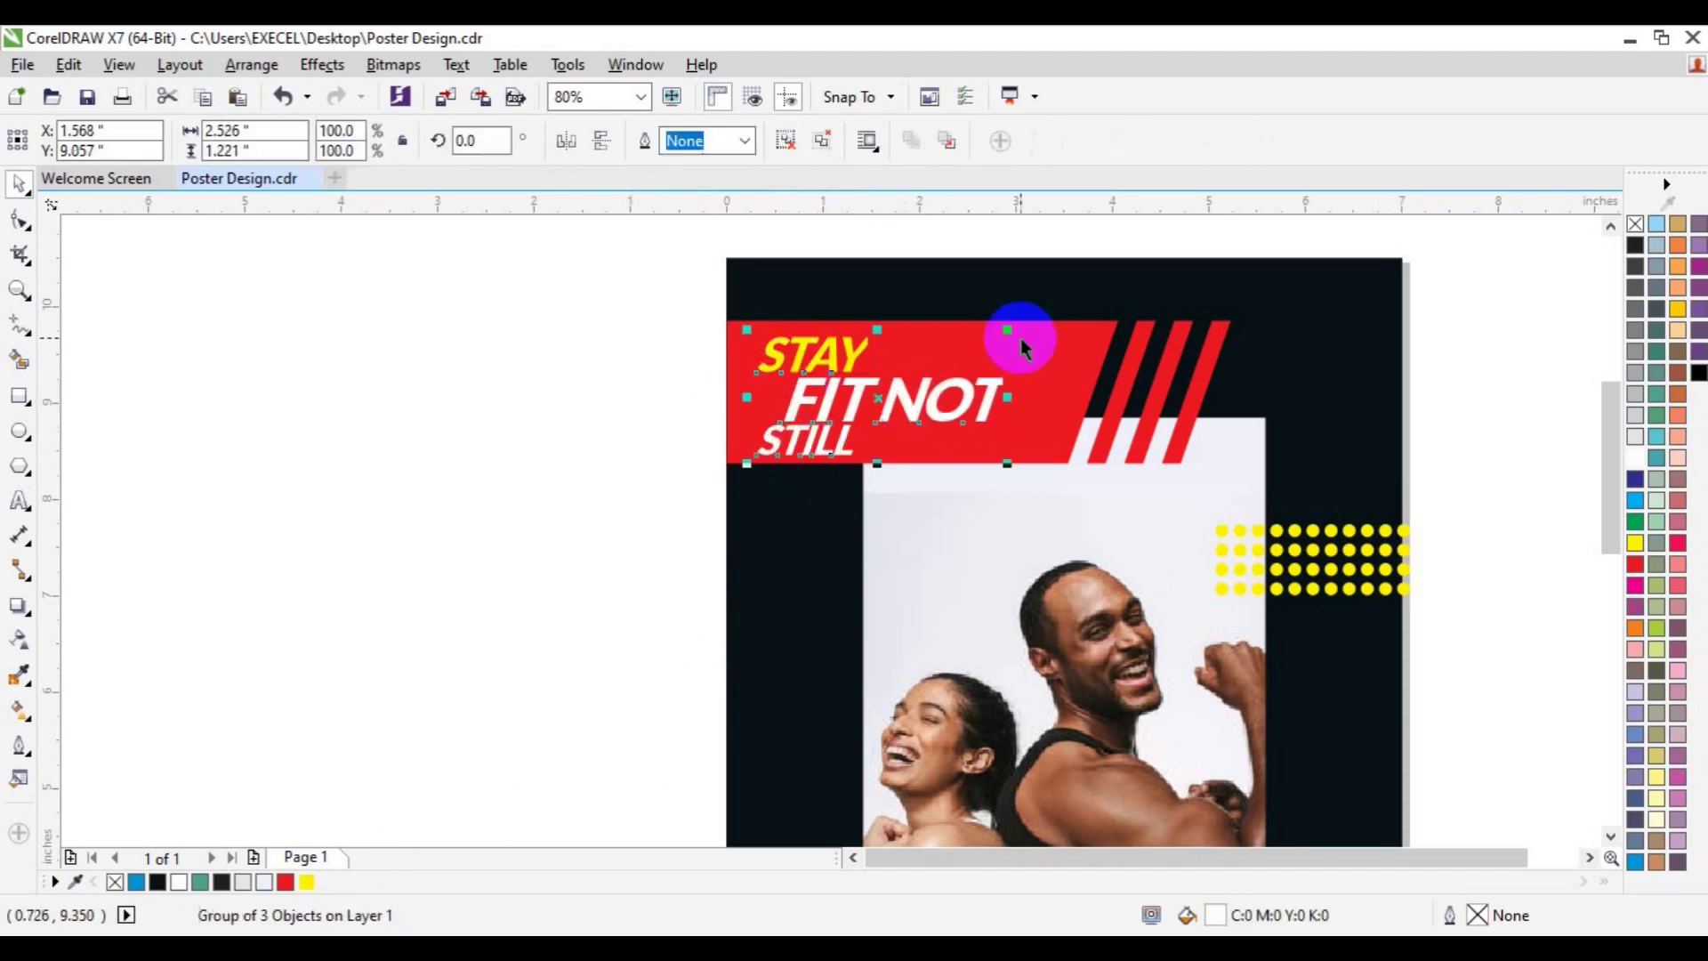
left_click(1022, 347, "shift")
left_click(588, 434)
- Duplicate the slogan group with an offset up and to the right, and colour the original underneath dark
left_click(829, 392)
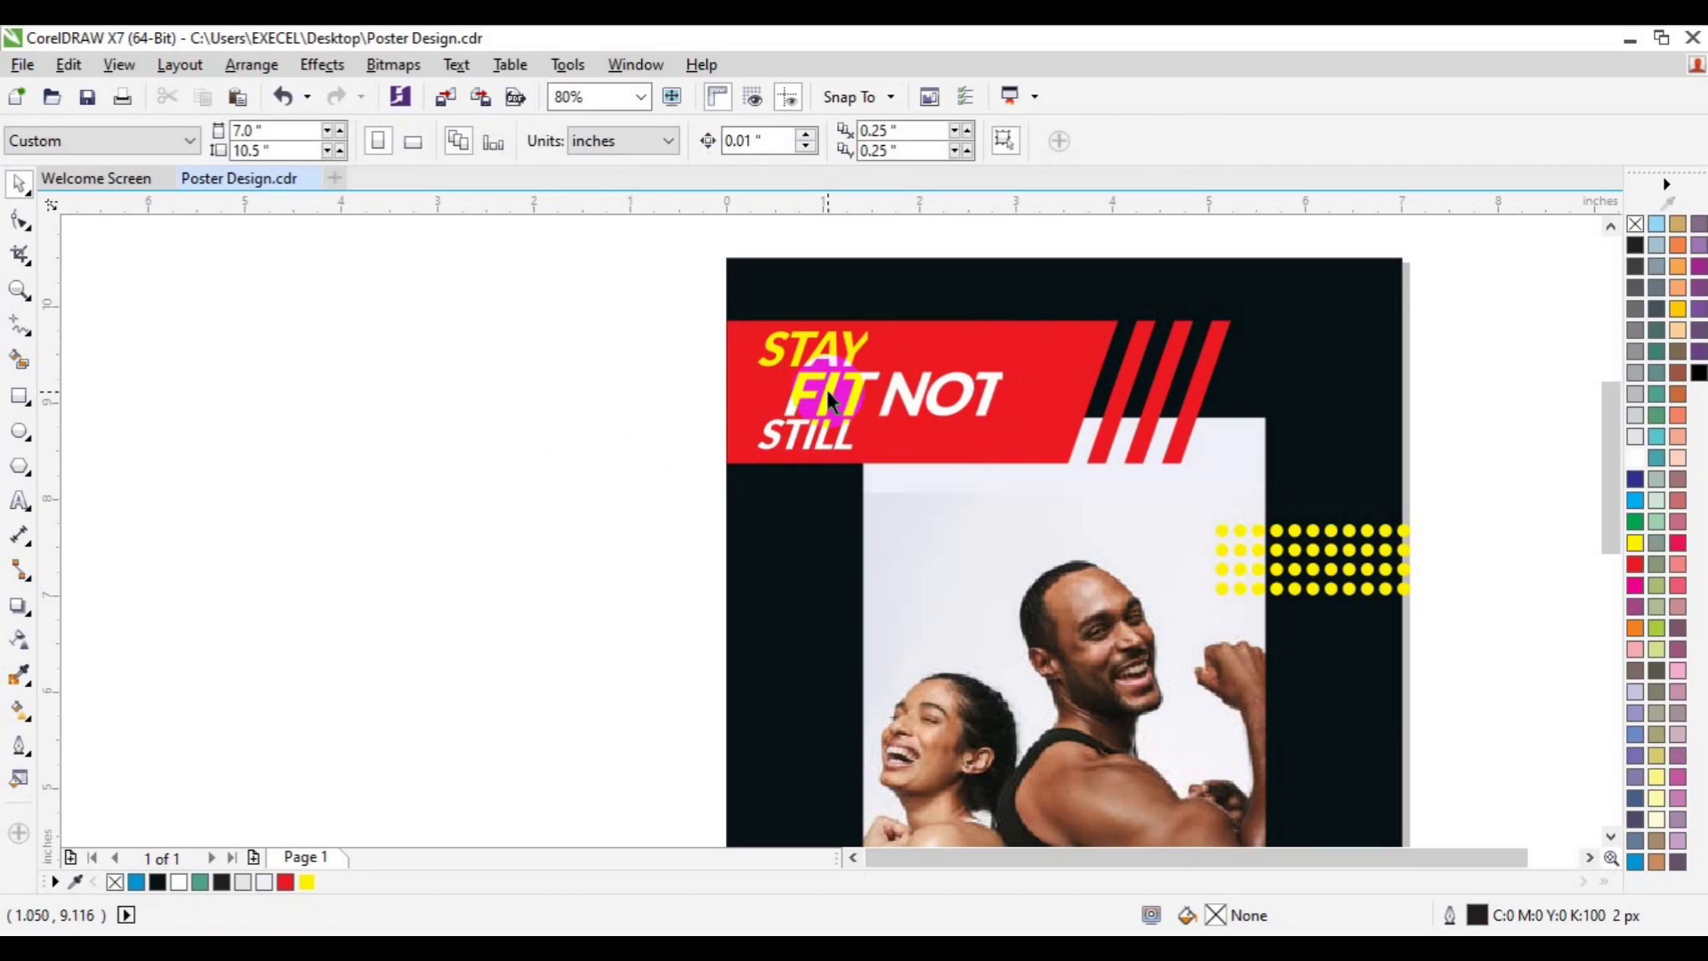
left_click_drag(774, 449, 752, 471)
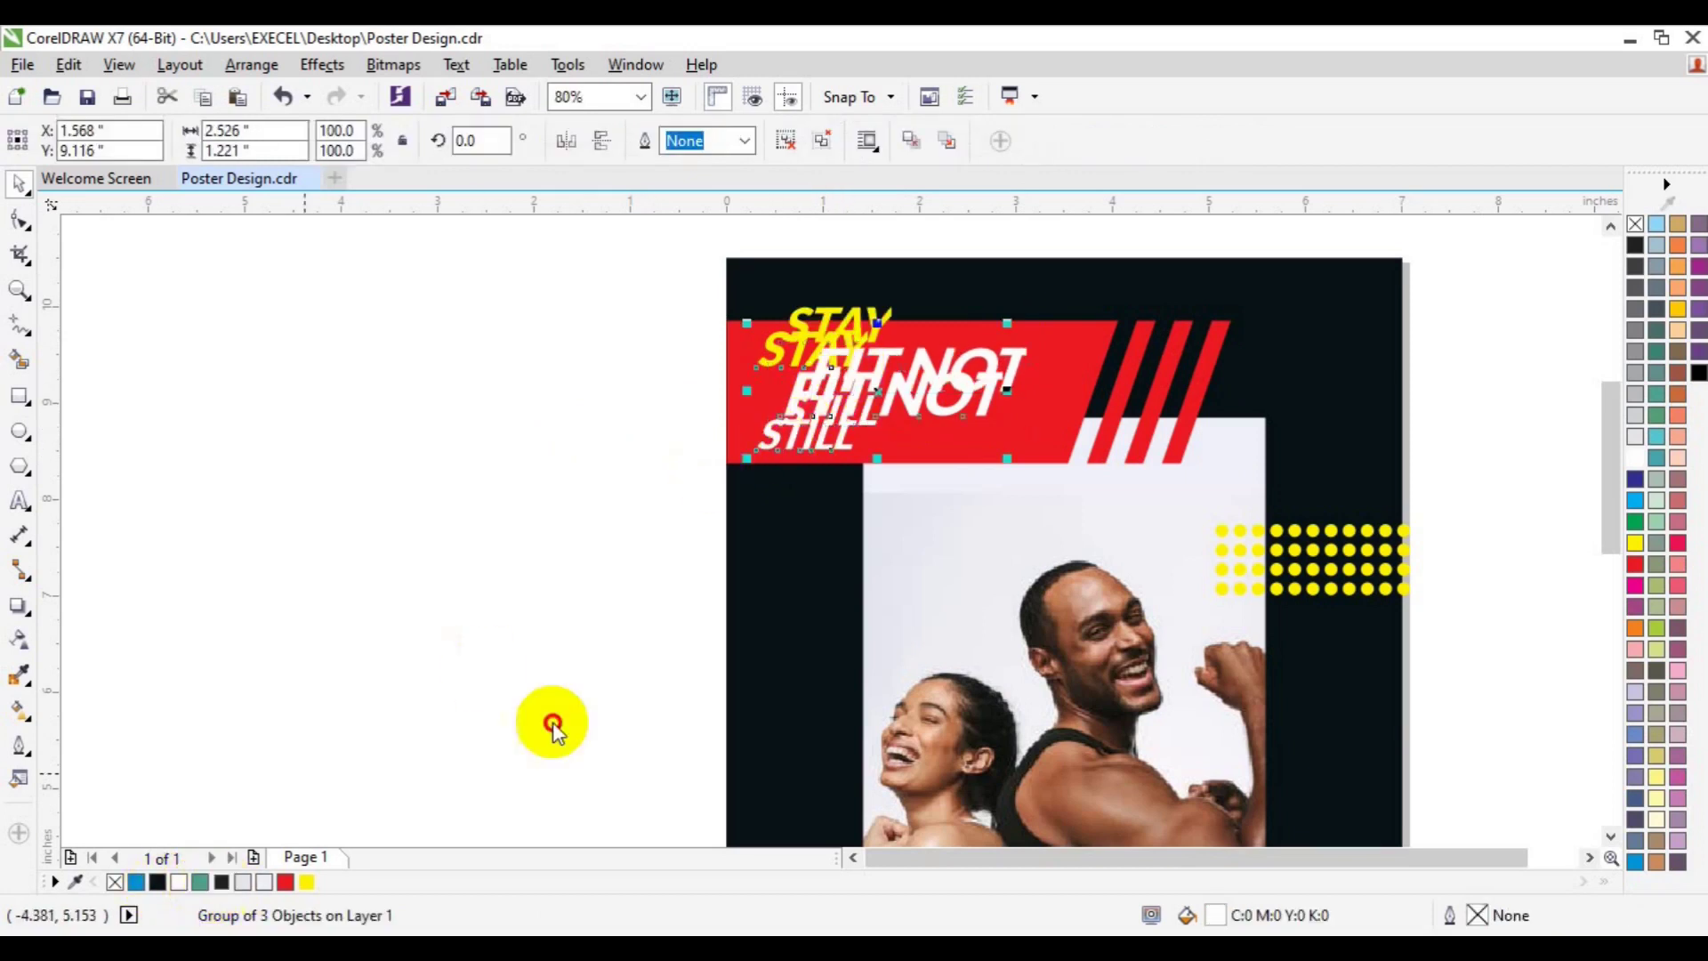
left_click_drag(828, 391, 852, 369)
- Nudge the coloured slogan copy down and left until the dark copy beneath forms a close drop shadow
key("Down")
key("Down")
key("Down")
key("Down")
key("Down")
key("Down")
key("Down")
key("Down")
key("Down")
key("Down")
key("Down")
key("Down")
key("Down")
key("Down")
key("Down")
key("Down")
key("Down")
key("Left")
key("Left")
key("Left")
key("Left")
key("Left")
key("Left")
key("Left")
key("Left")
key("Left")
key("Left")
key("Left")
key("Left")
key("Left")
key("Left")
key("Left")
key("Down")
key("Down")
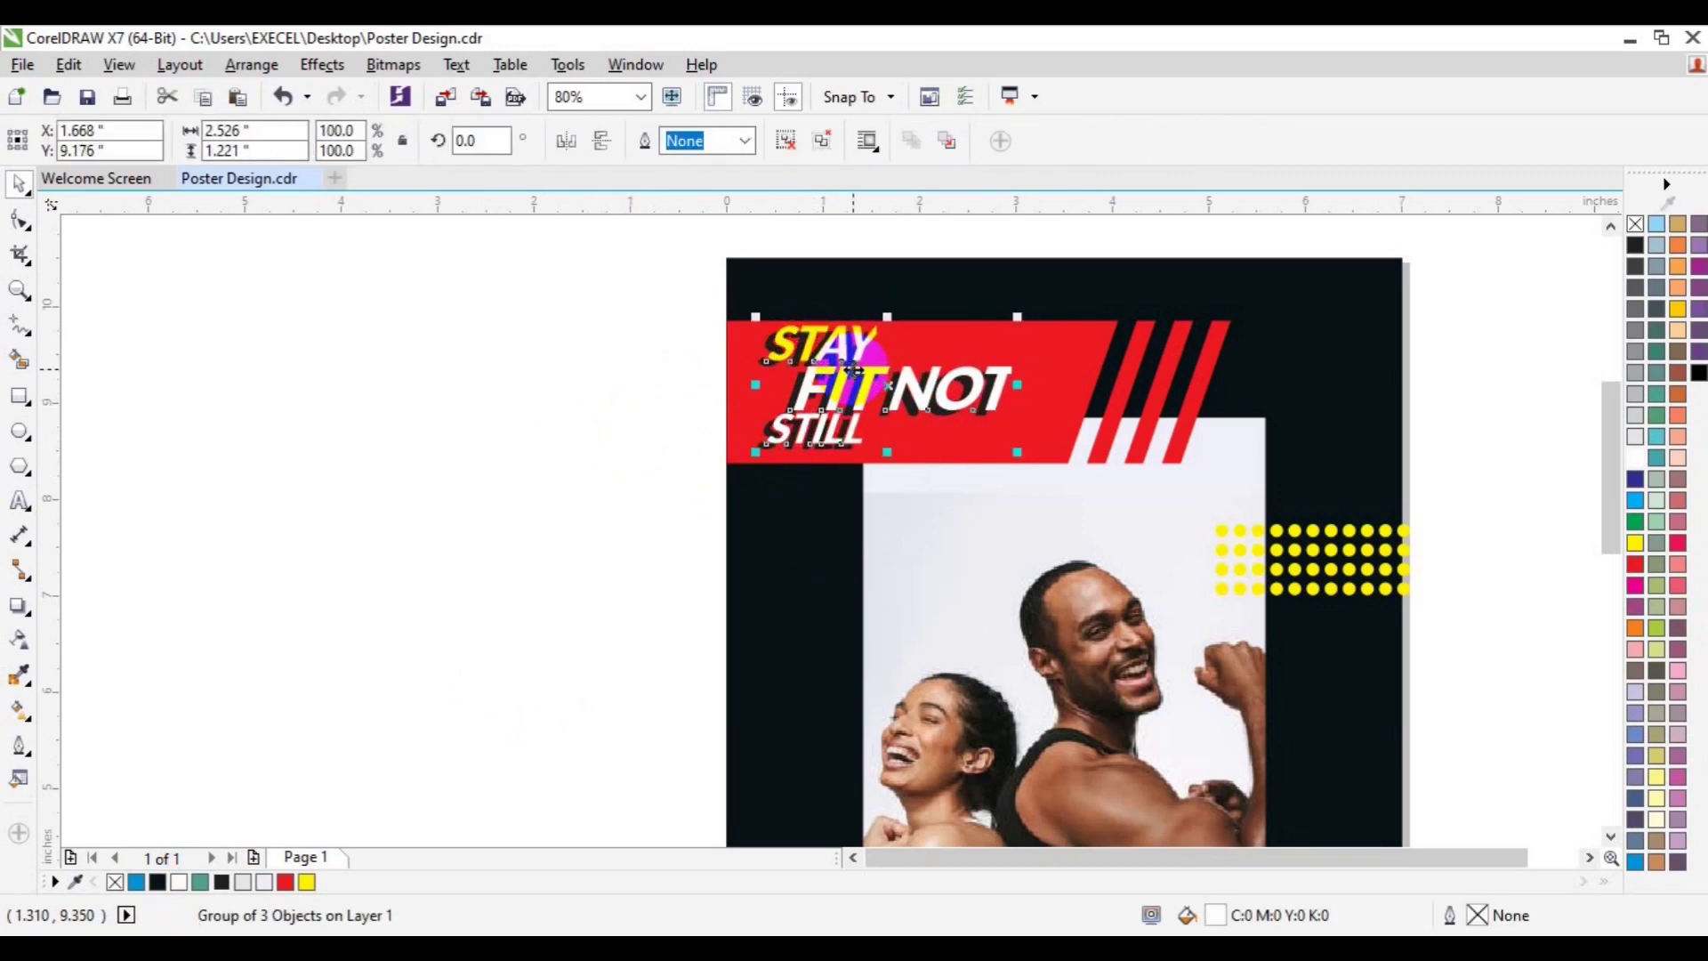
- Group the slogan with its dark shadow copy and centre it vertically on the red banner
left_click(533, 407)
left_click_drag(564, 286, 1100, 467)
key("ctrl+g")
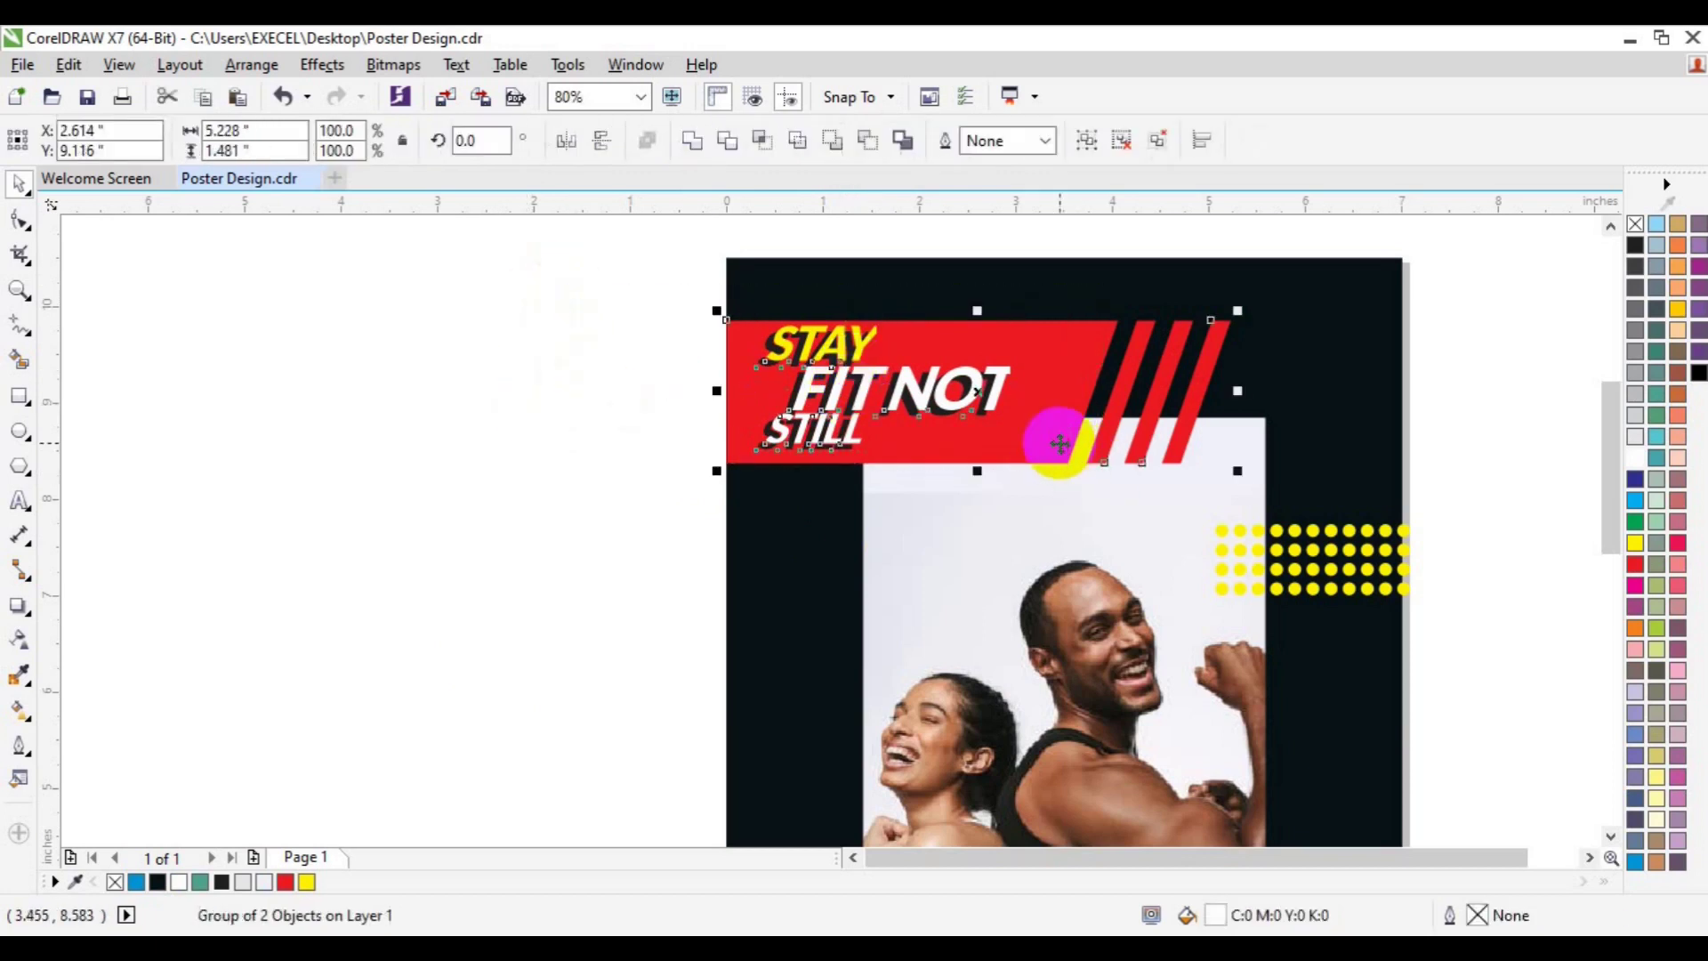
left_click_drag(1060, 444, 781, 449)
left_click(520, 504)
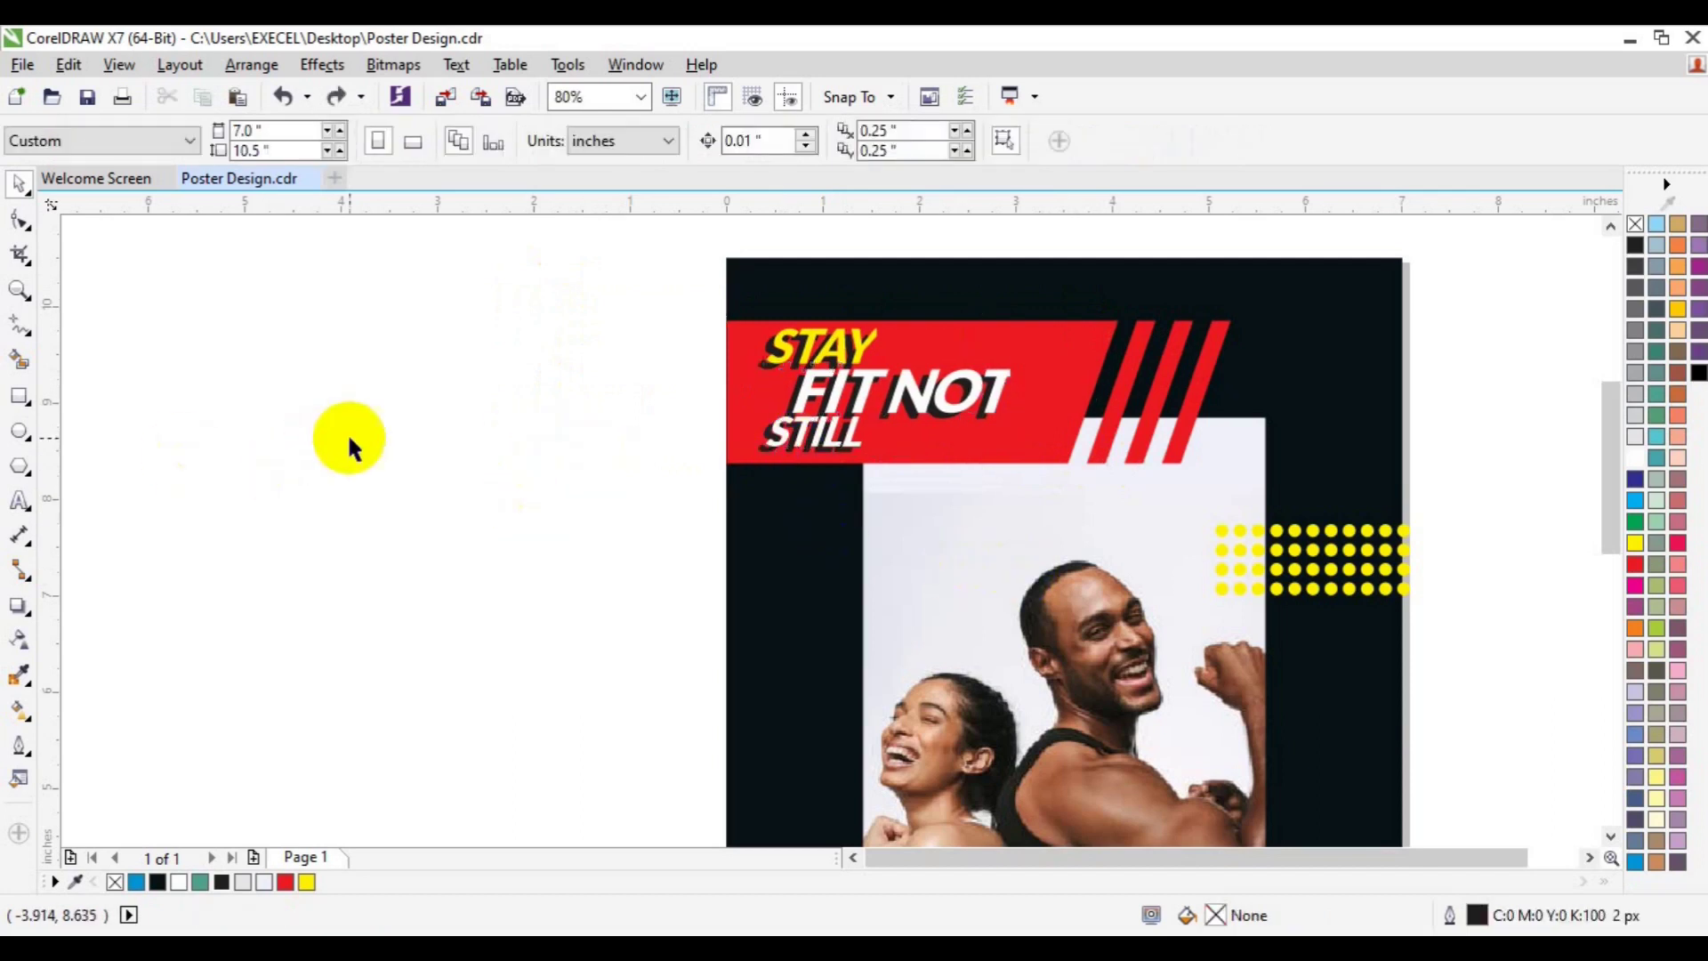
- Add the text "20% OFF" beside the poster and set its font to Lato Bold
left_click(20, 501)
left_click(237, 521)
type("20")
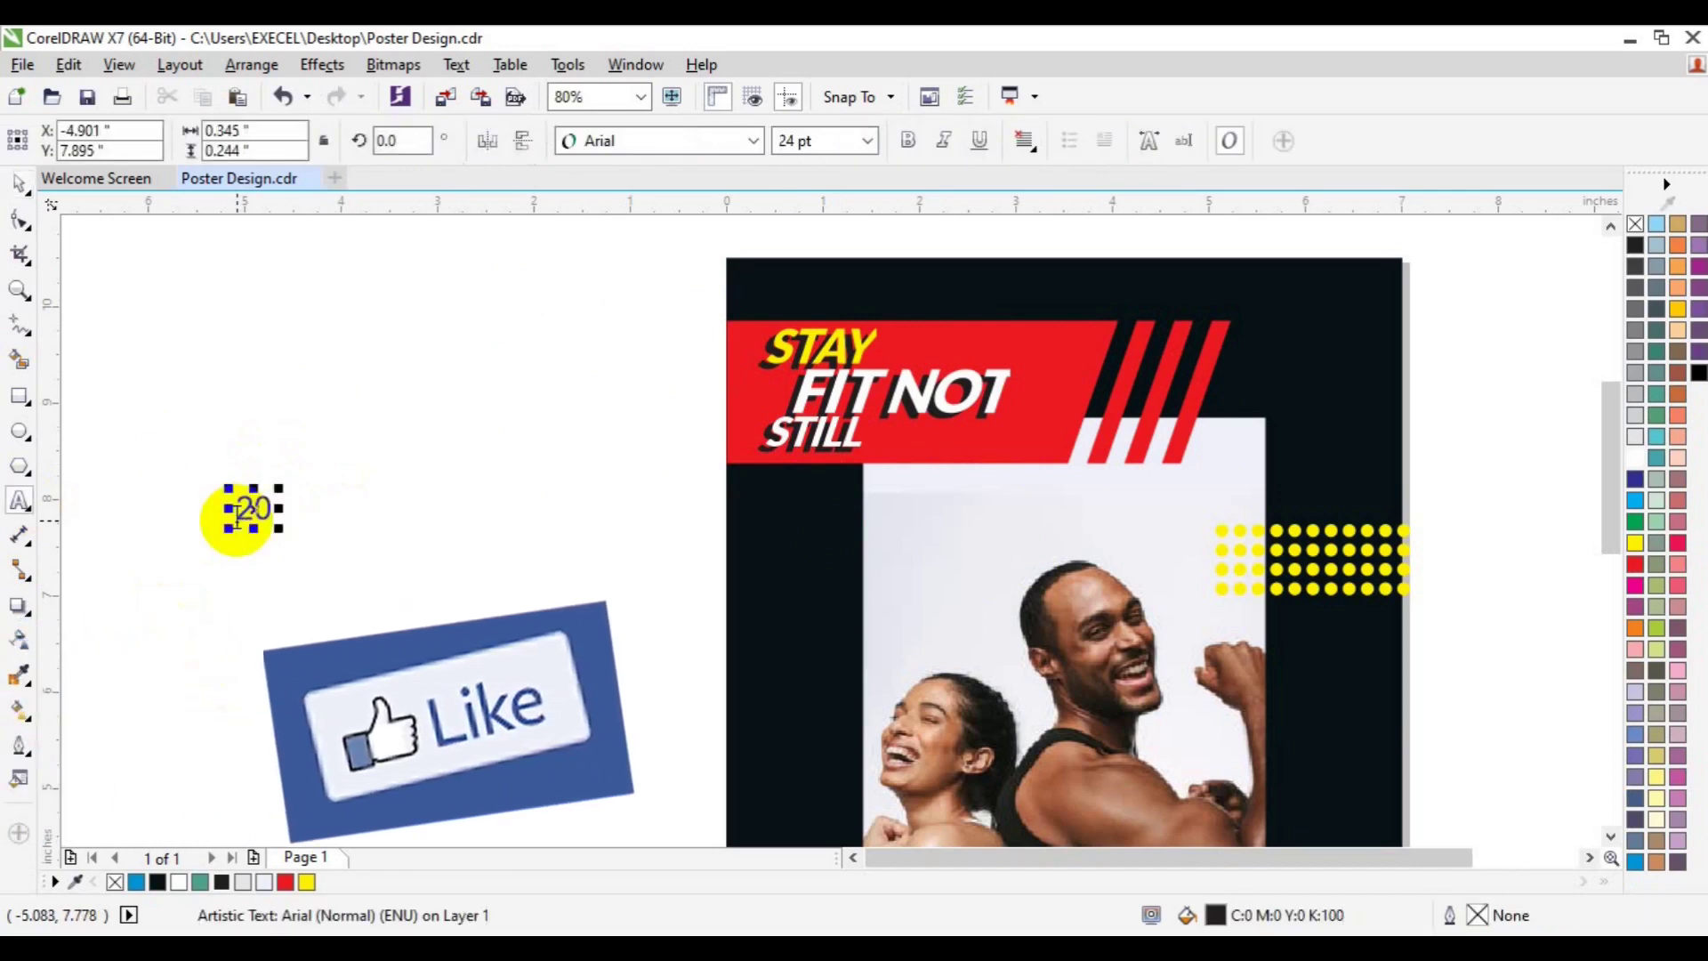
type("% OFF")
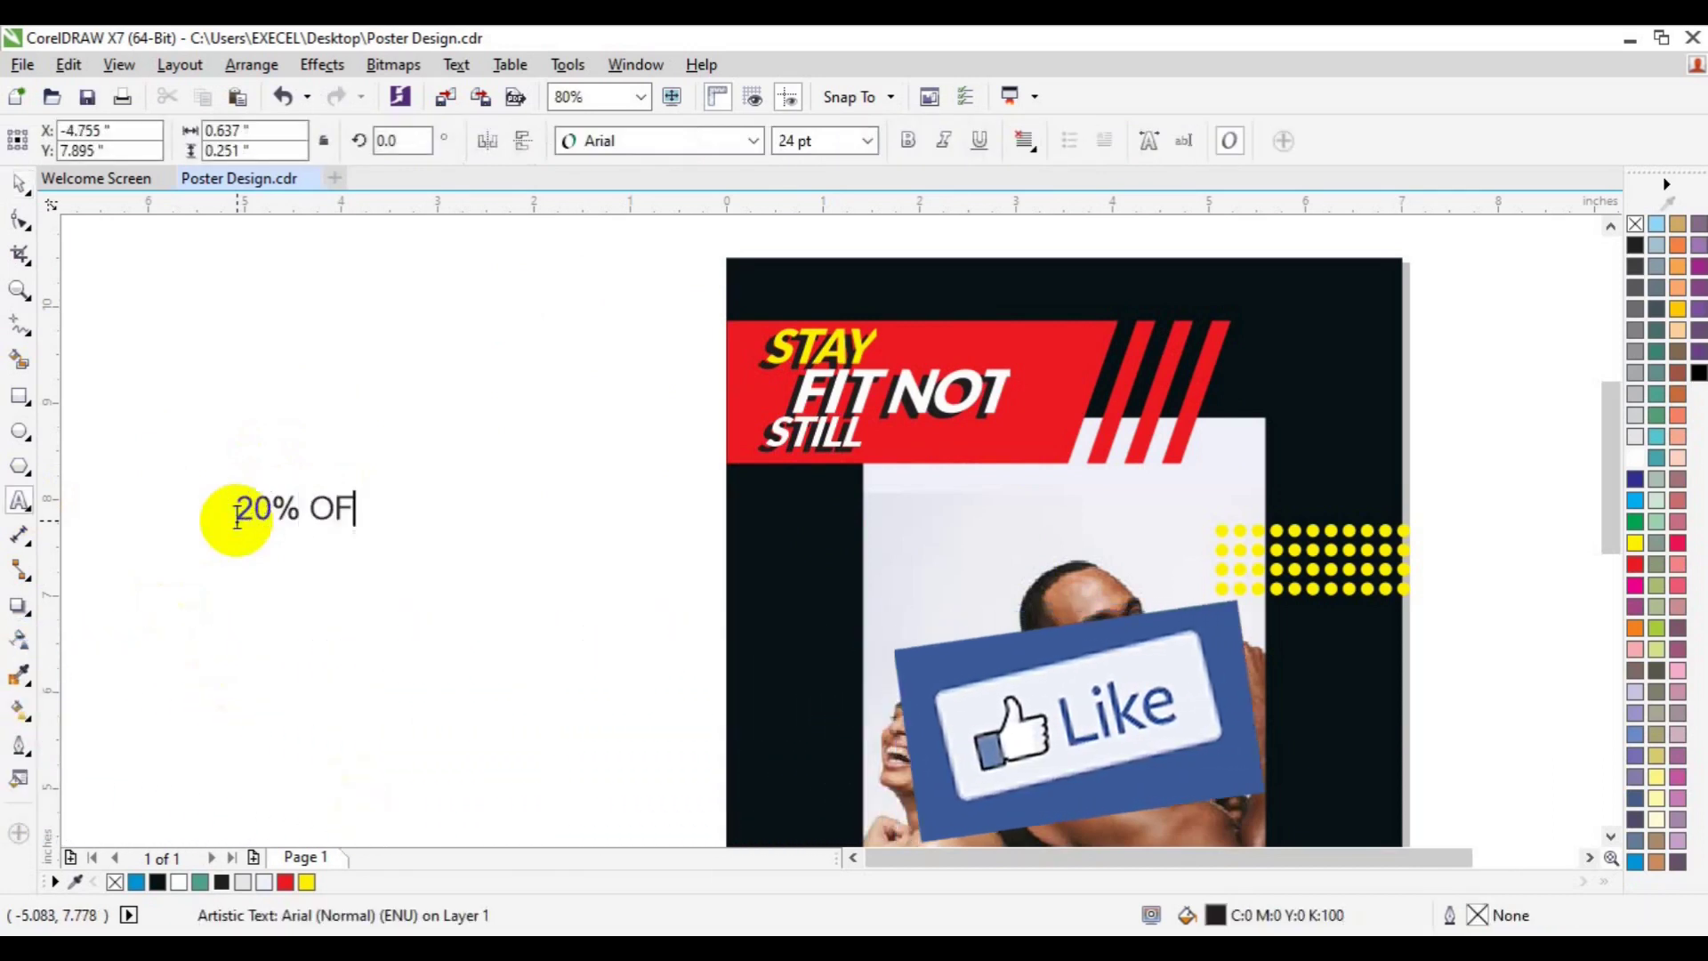
key("ctrl+a")
left_click(753, 141)
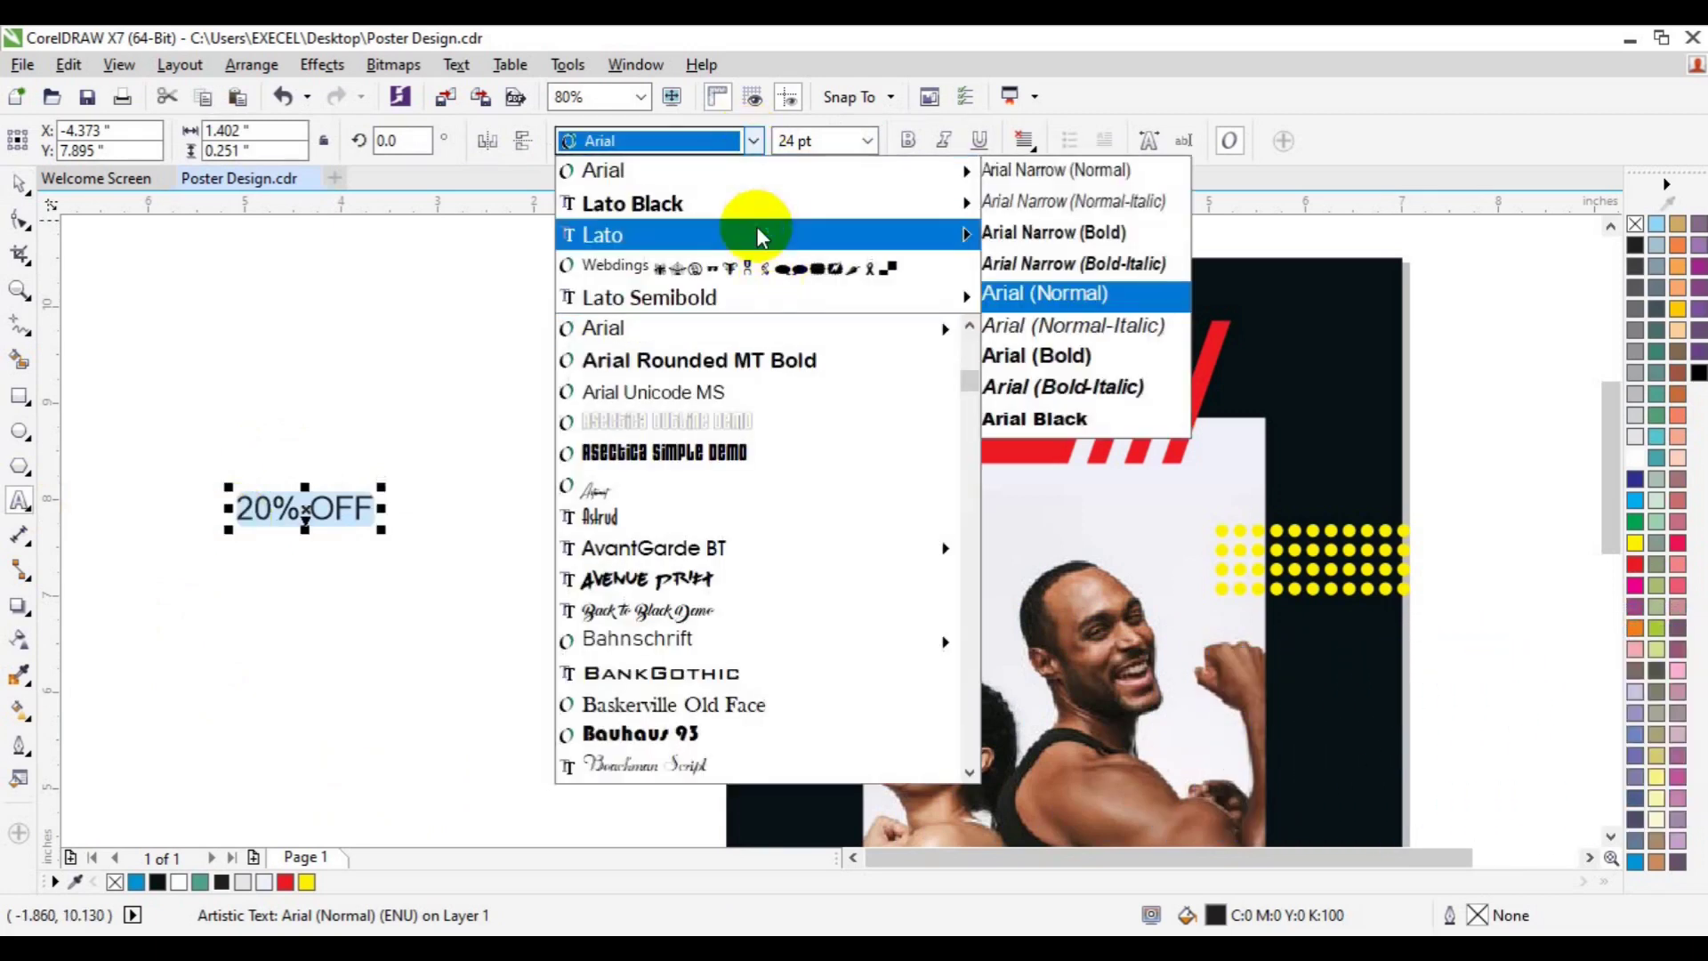
mouse_move(756, 229)
left_click(1070, 605)
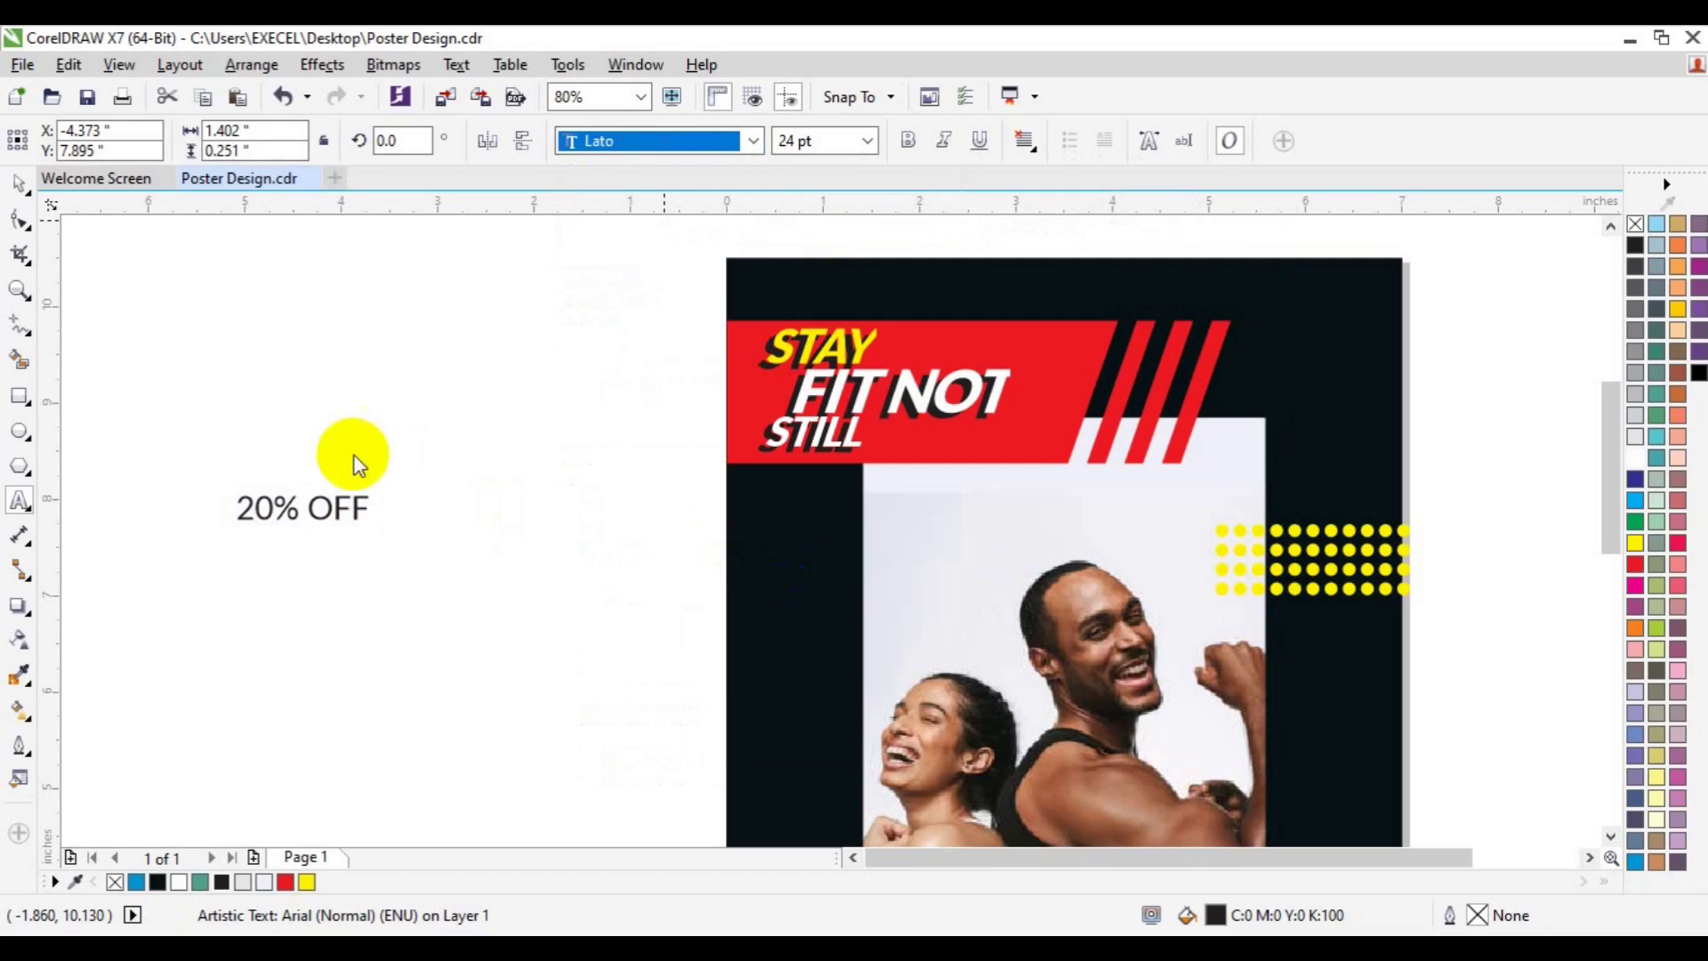
- Move the "20% OFF" text below the banner across the photo's left edge and set its font size to 40 pt
left_click(19, 184)
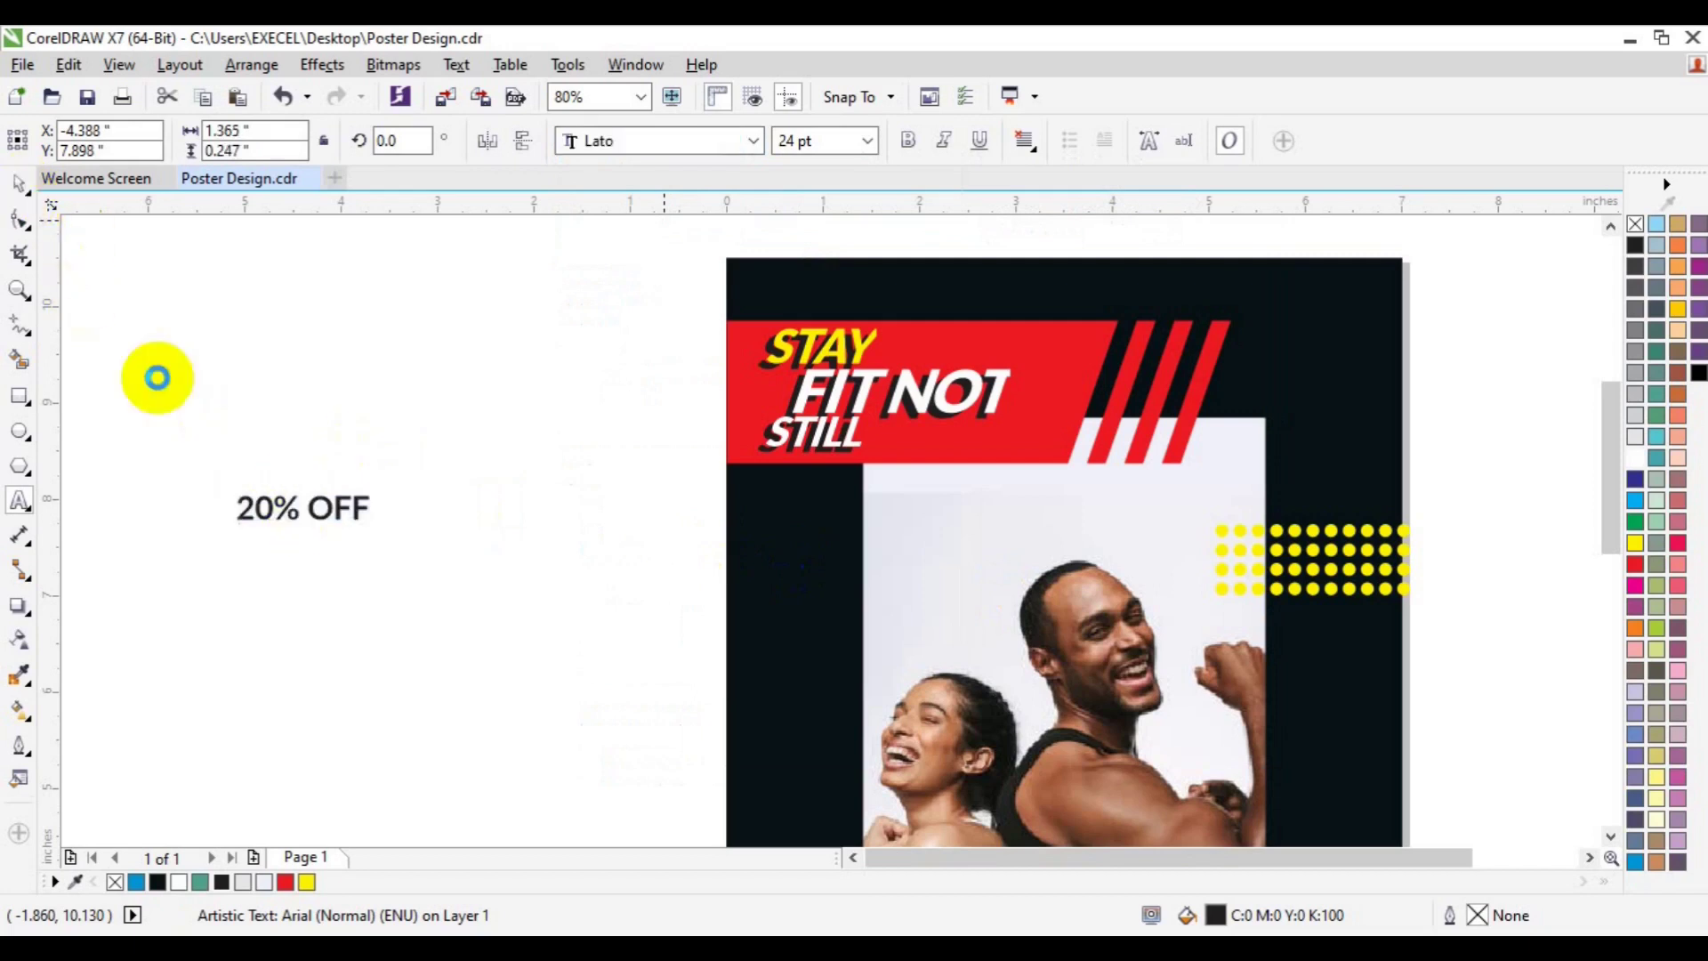
left_click_drag(301, 503, 831, 563)
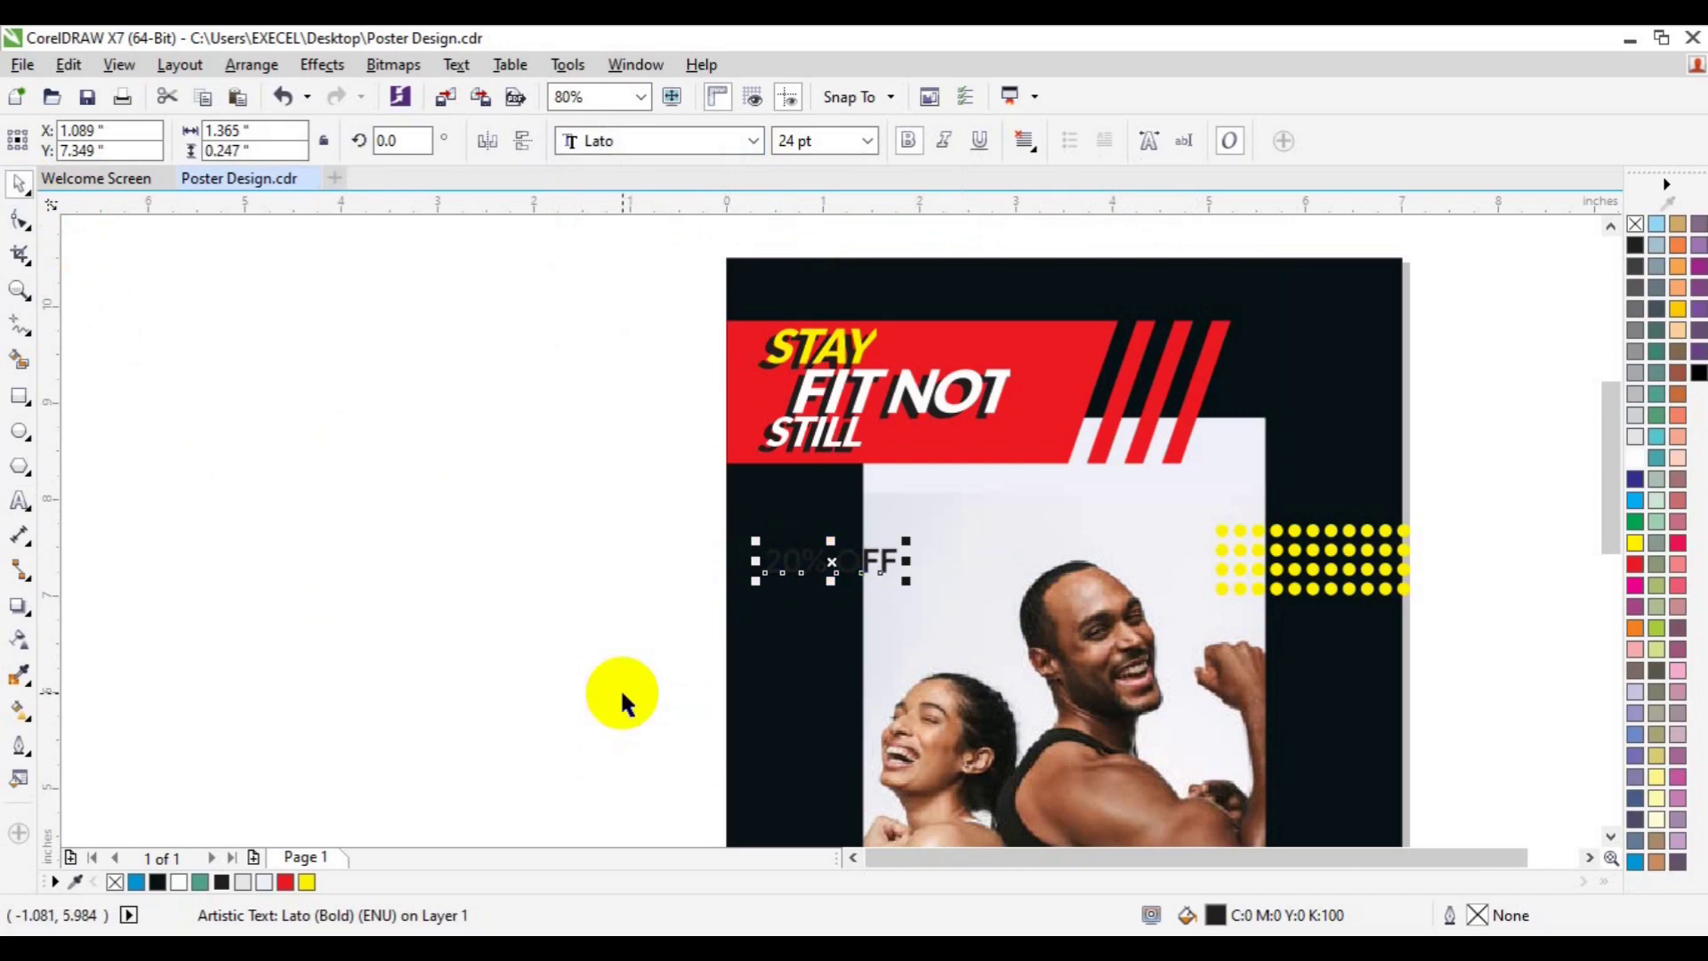
left_click(802, 140)
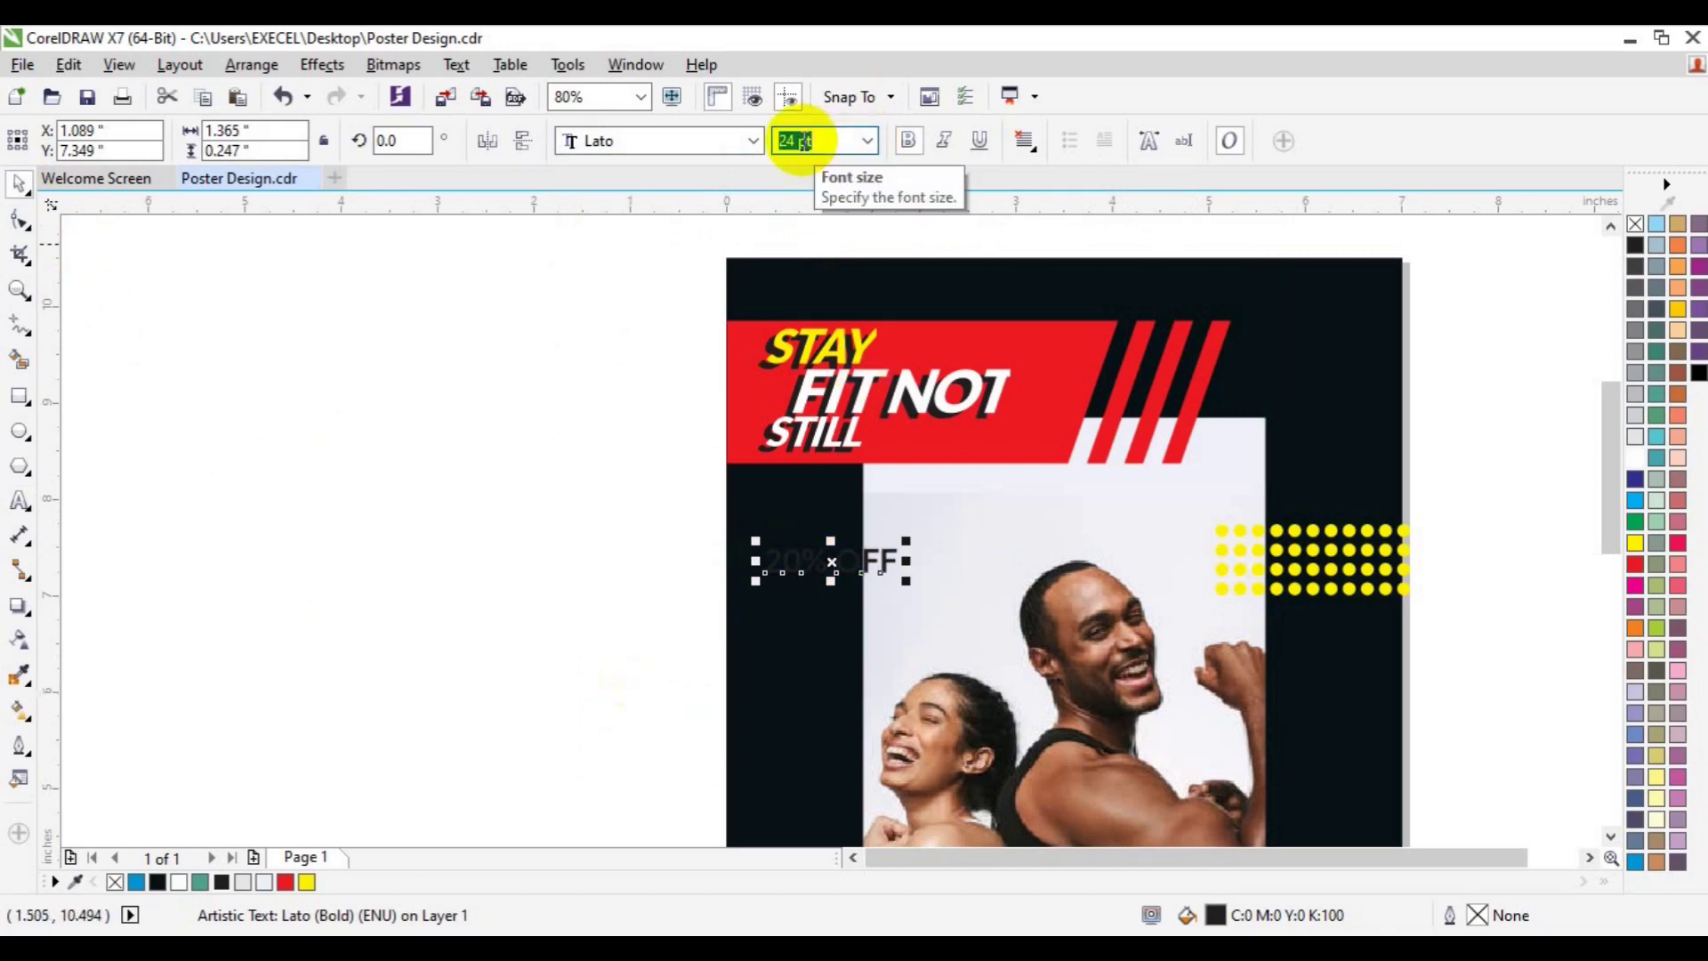
type("40")
key("Return")
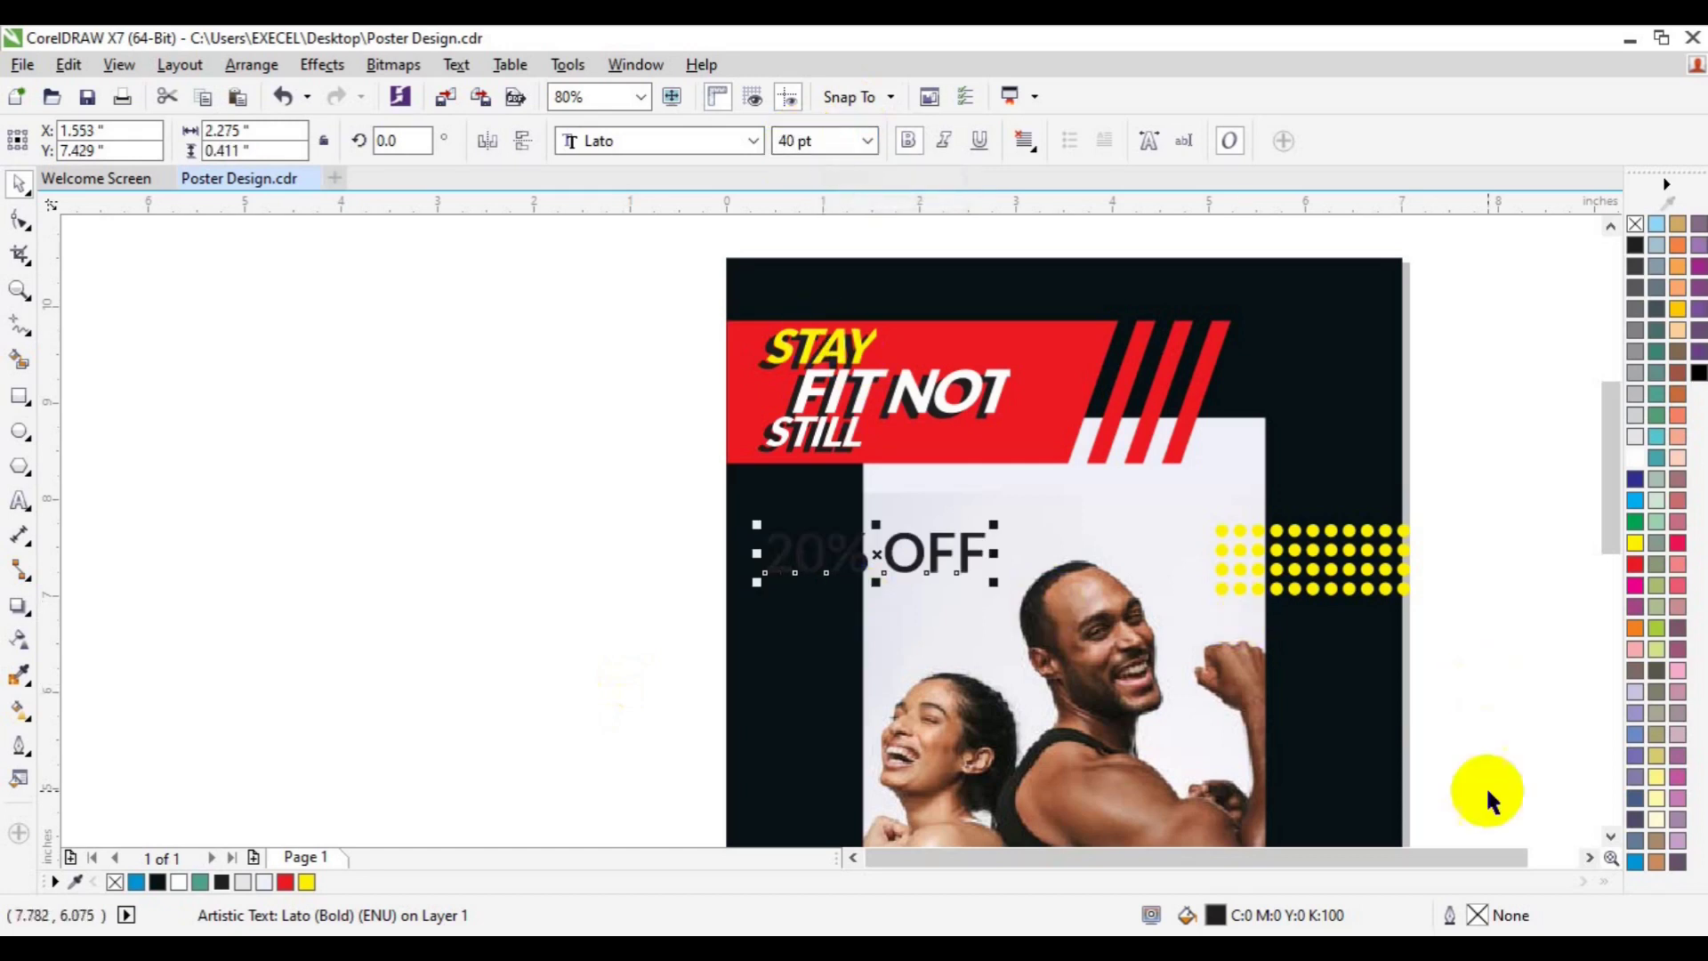
- Fill the "20% OFF" text with red and set its separated percent sign to Lato Light
left_click(285, 881)
left_click(343, 630)
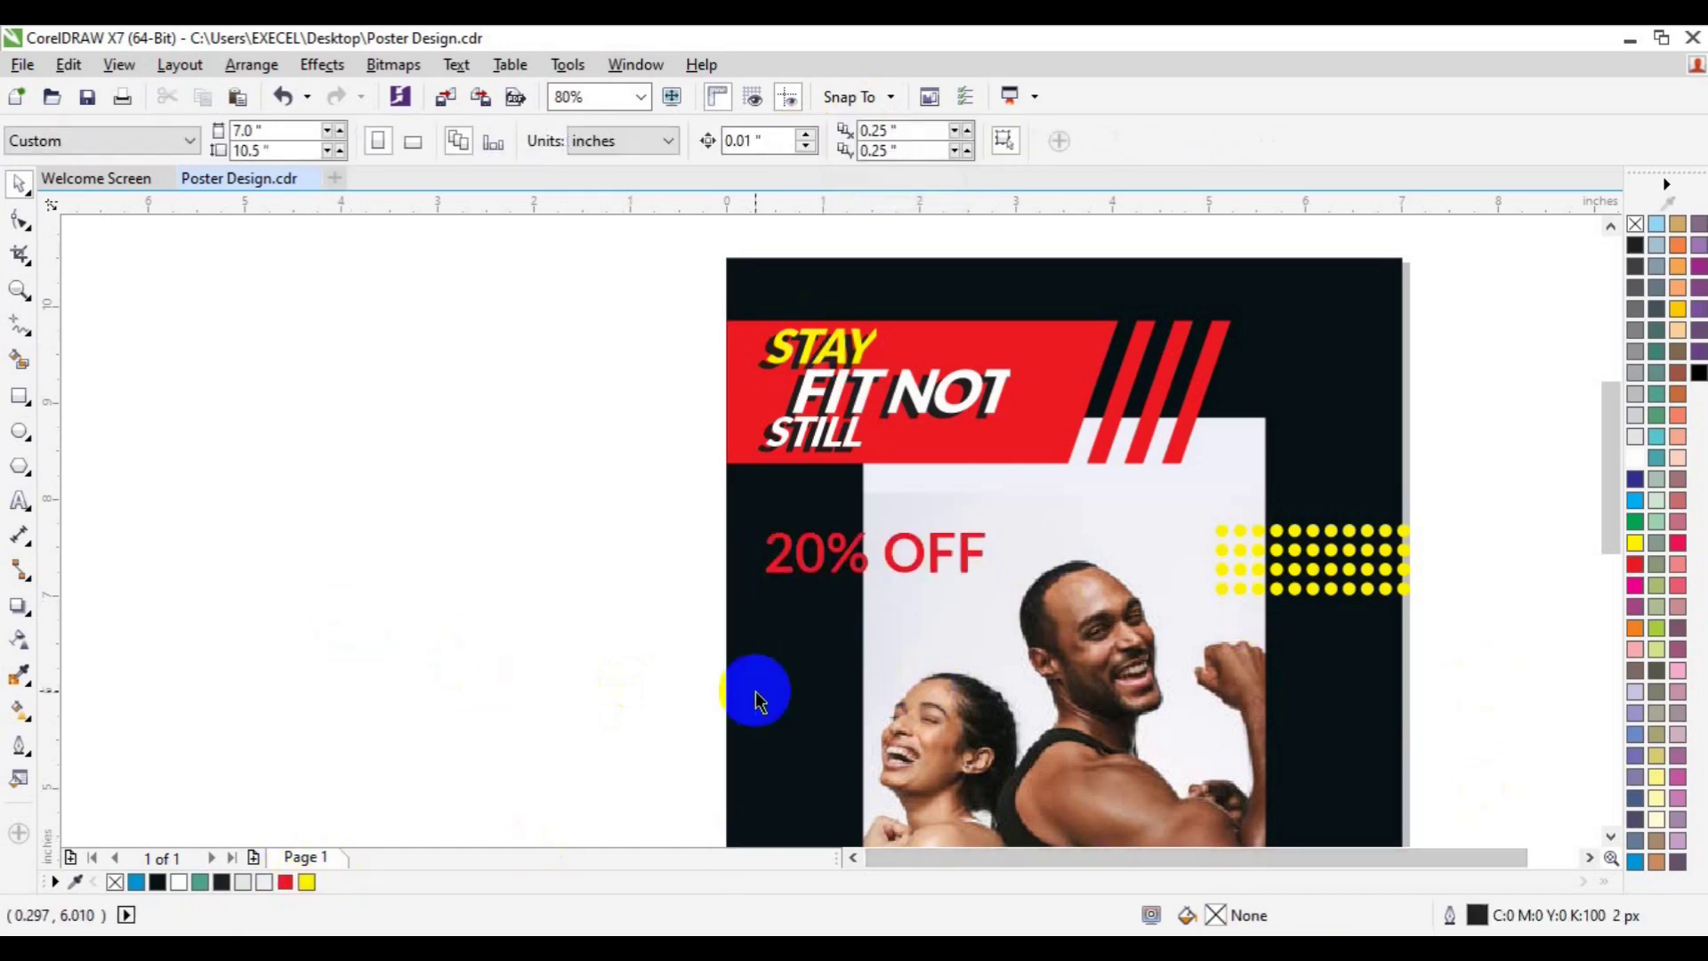
left_click(859, 577)
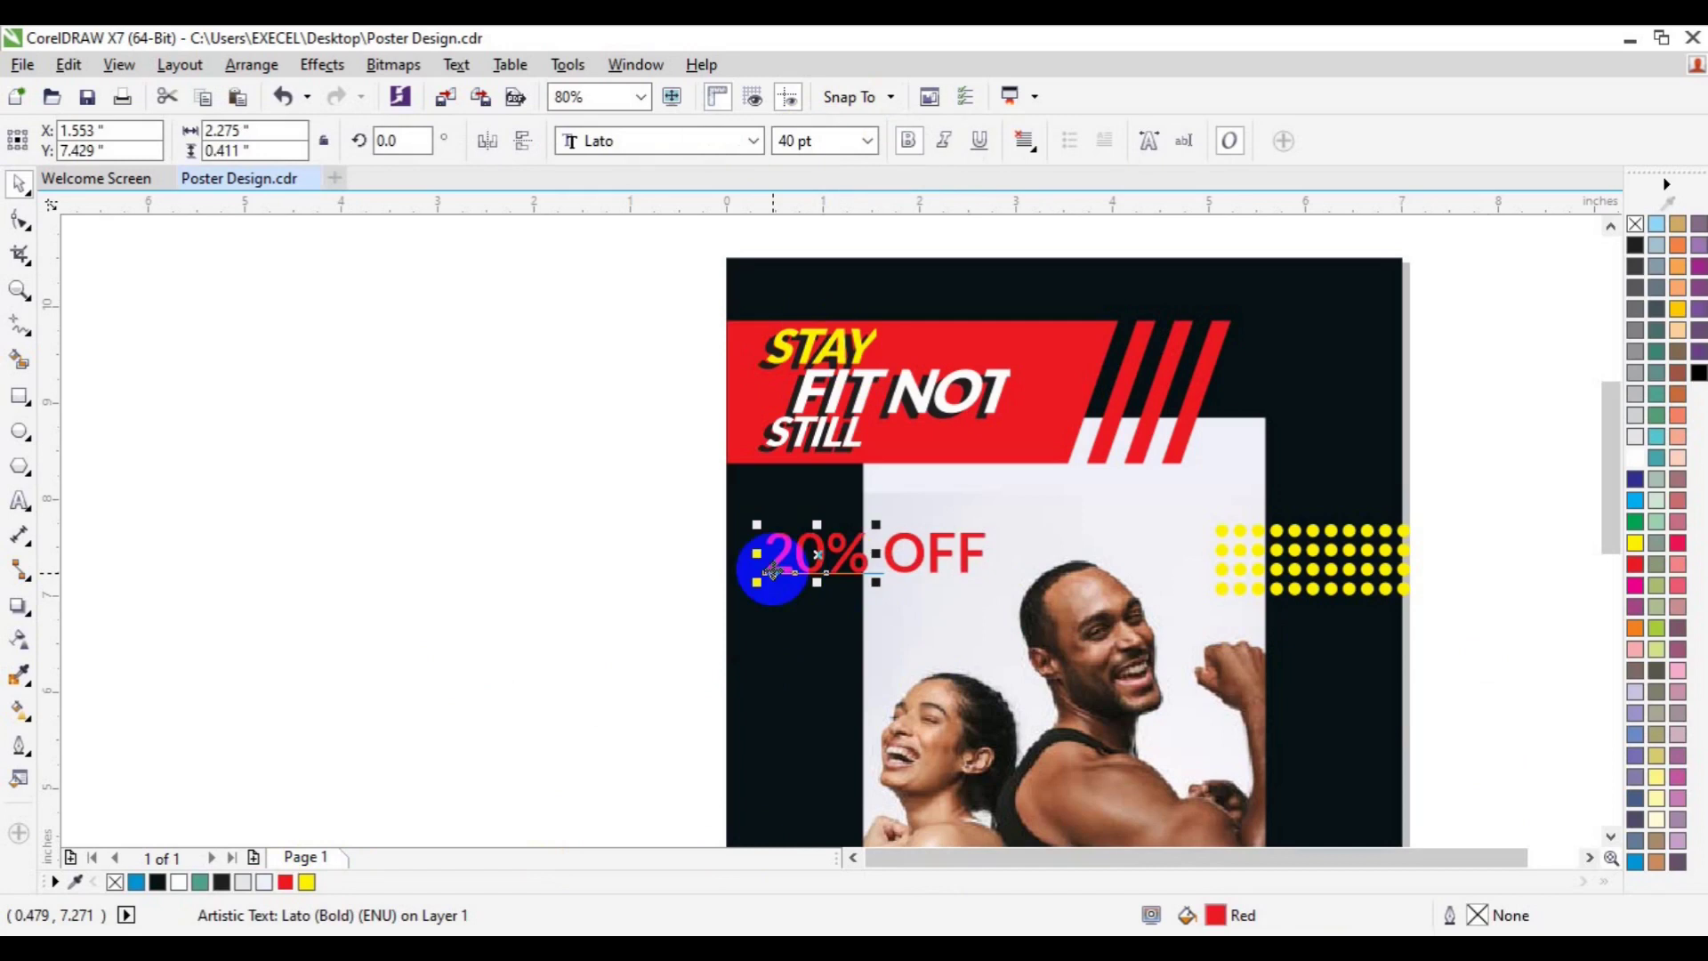
left_click(848, 553)
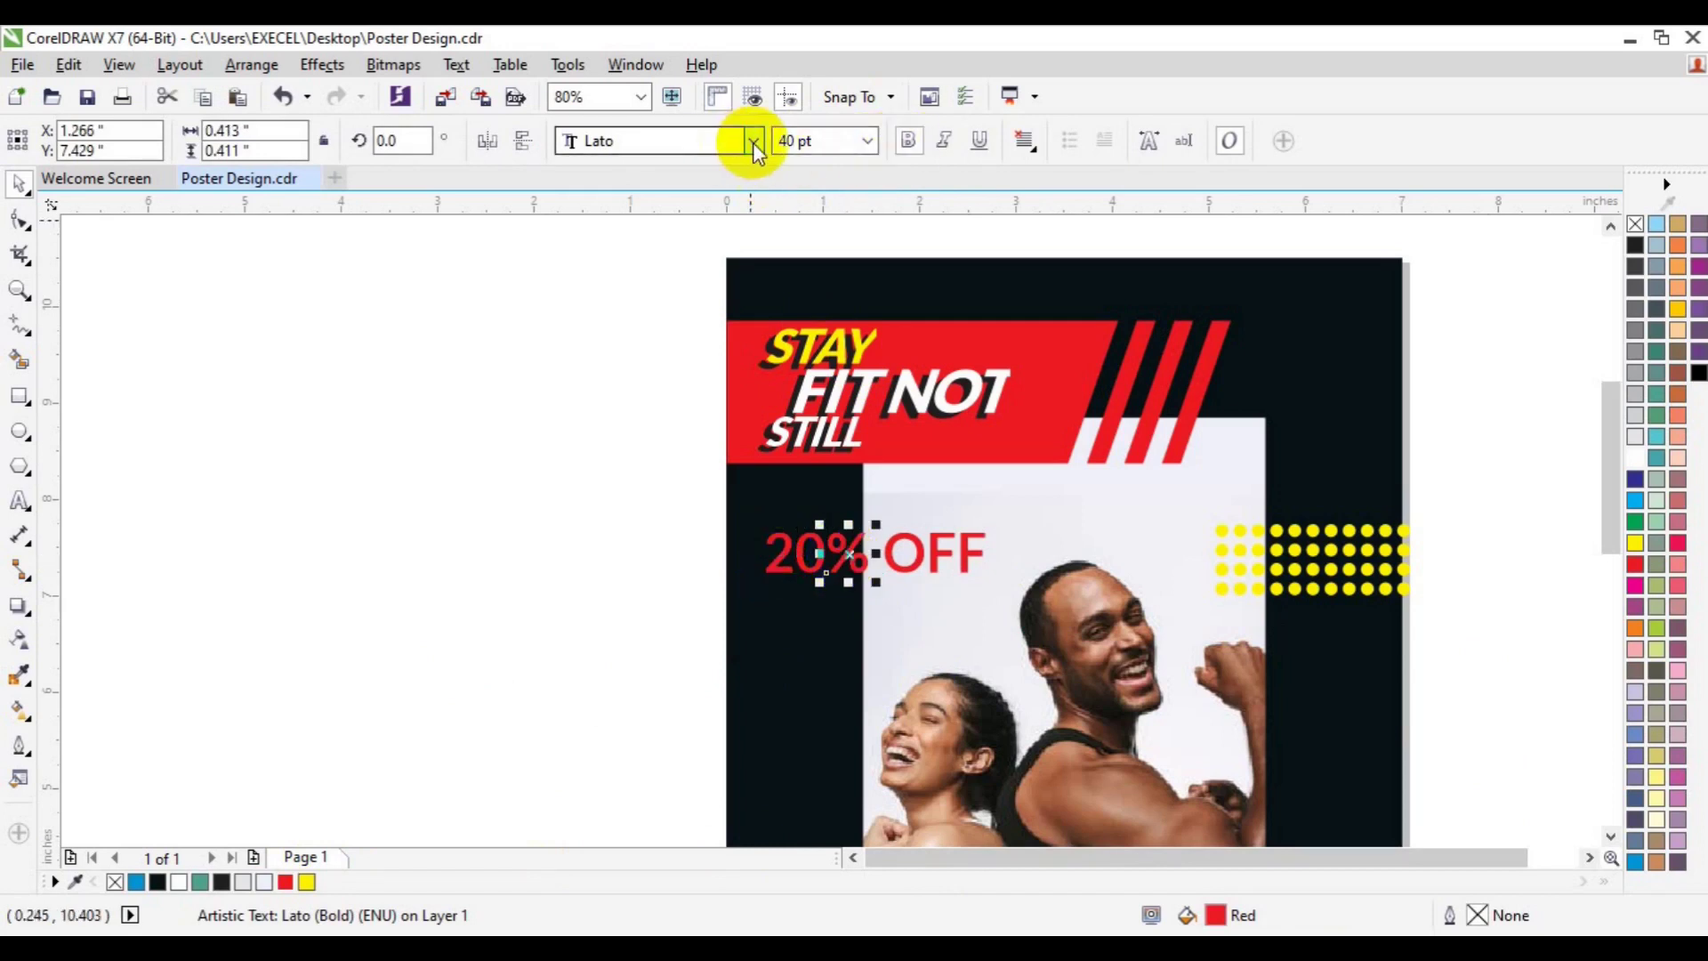
left_click(753, 142)
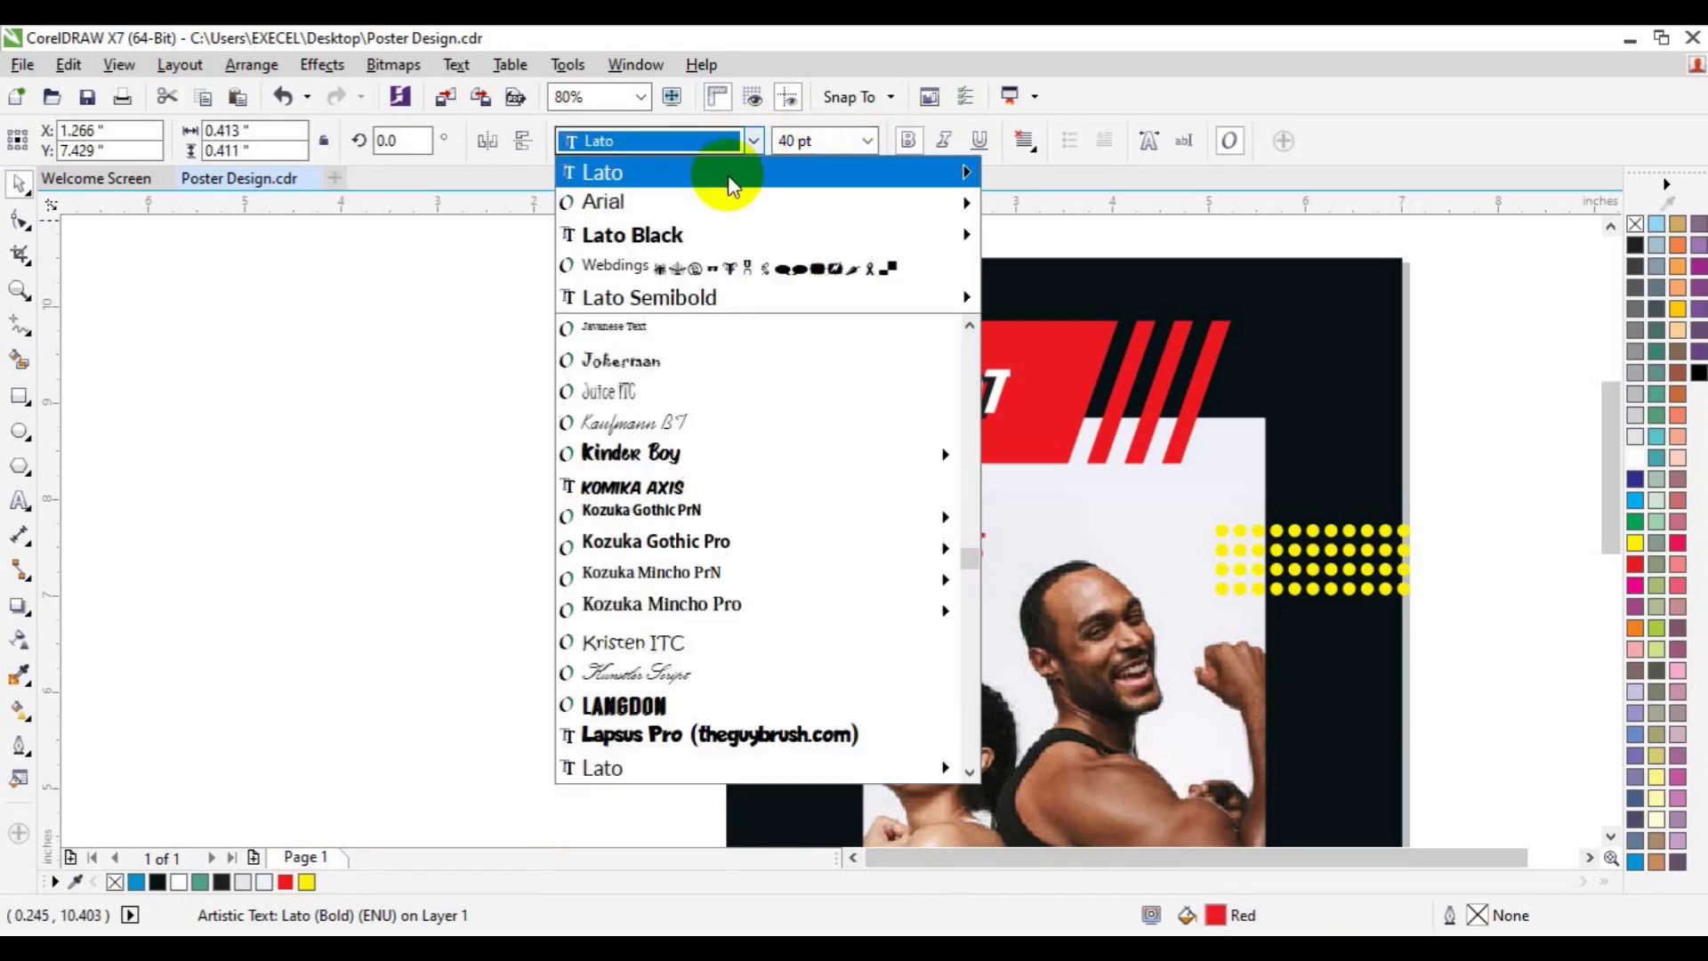
mouse_move(854, 205)
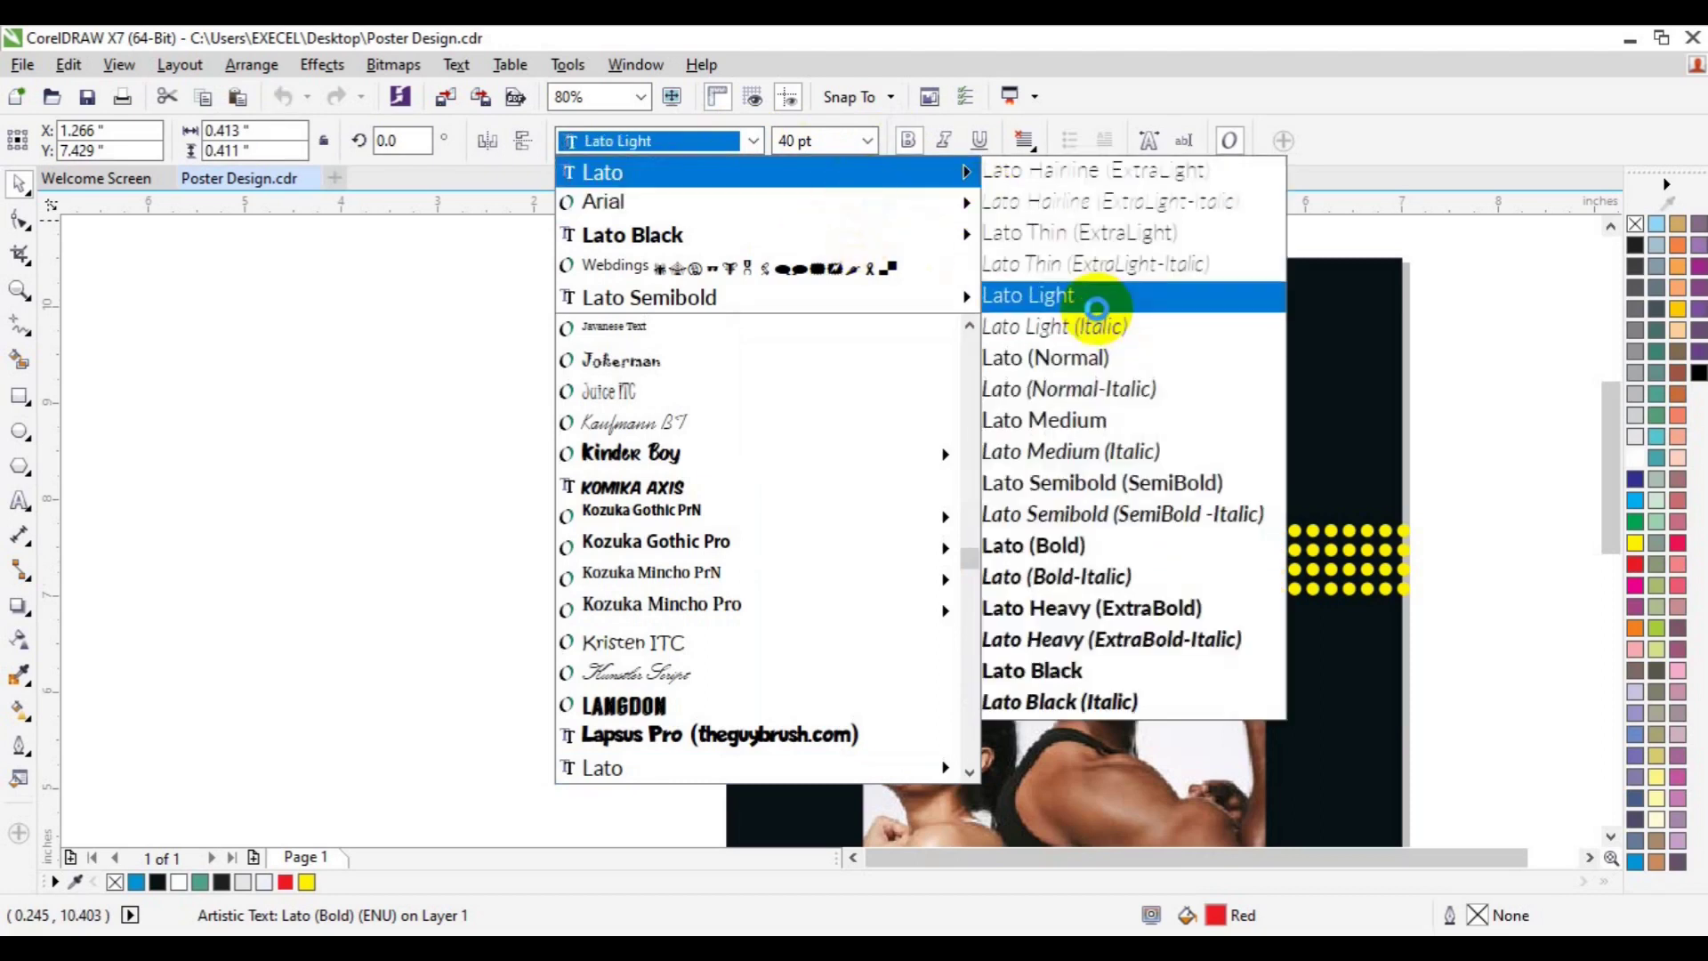
left_click(1096, 308)
- Group all the pieces of the "20% OFF" text back together
left_click(680, 566)
left_click_drag(626, 486, 1074, 600)
key("ctrl+g")
key("Escape")
- Draw a paragraph text frame about 2.25 by 0.64 inches beneath "20% OFF" and fill it with "Lorem ipsum" placeholder text
left_click(1610, 837)
left_click(1611, 837)
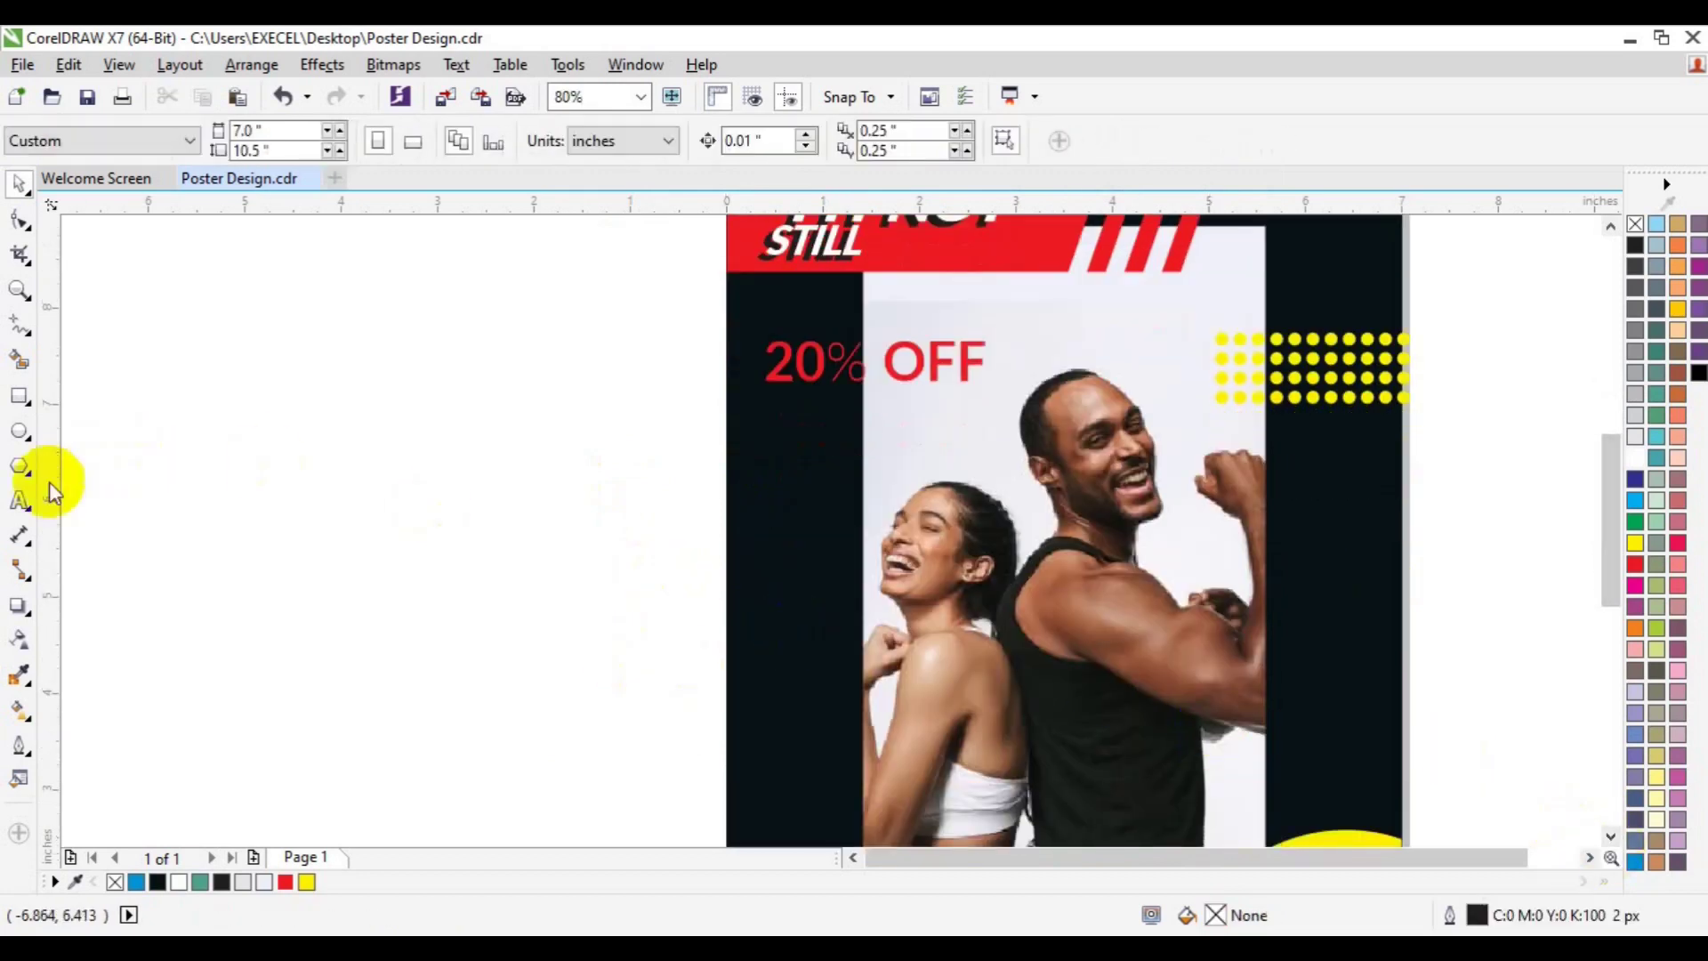
left_click(20, 501)
left_click(765, 408)
left_click_drag(766, 405, 983, 466)
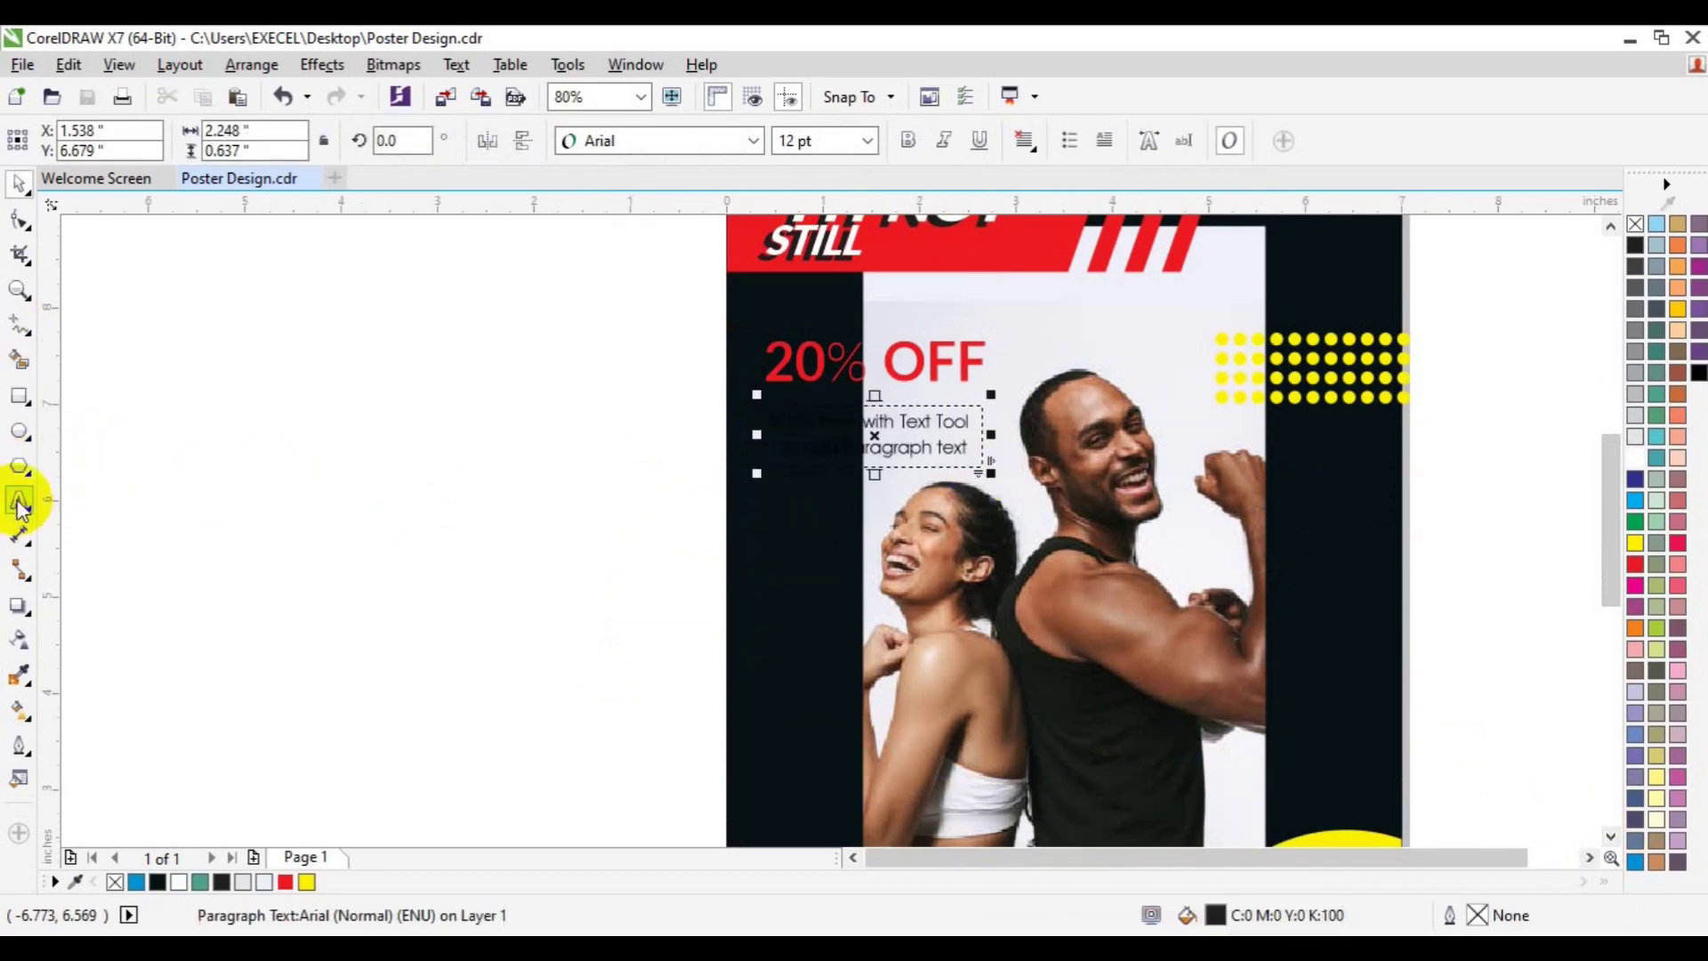
left_click(924, 436)
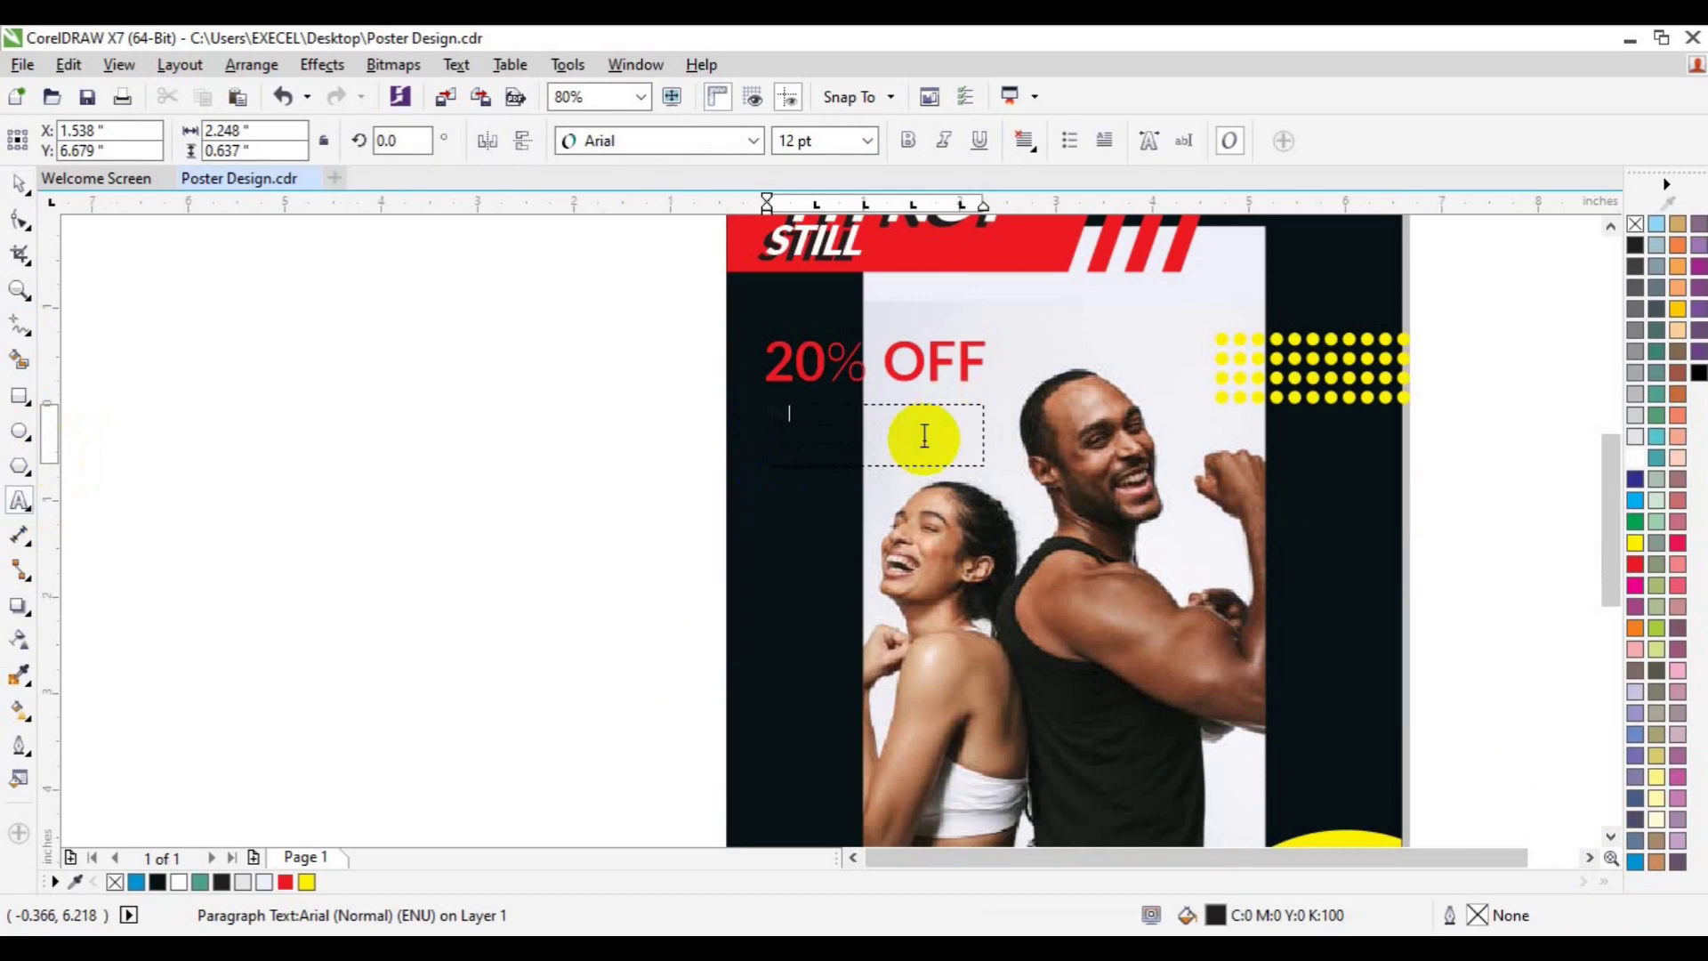
- Set the paragraph text to Lato Bold at 16 pt and enlarge its frame to about 2.38 by 0.81 inches
key("ctrl+a")
left_click(871, 142)
left_click(753, 142)
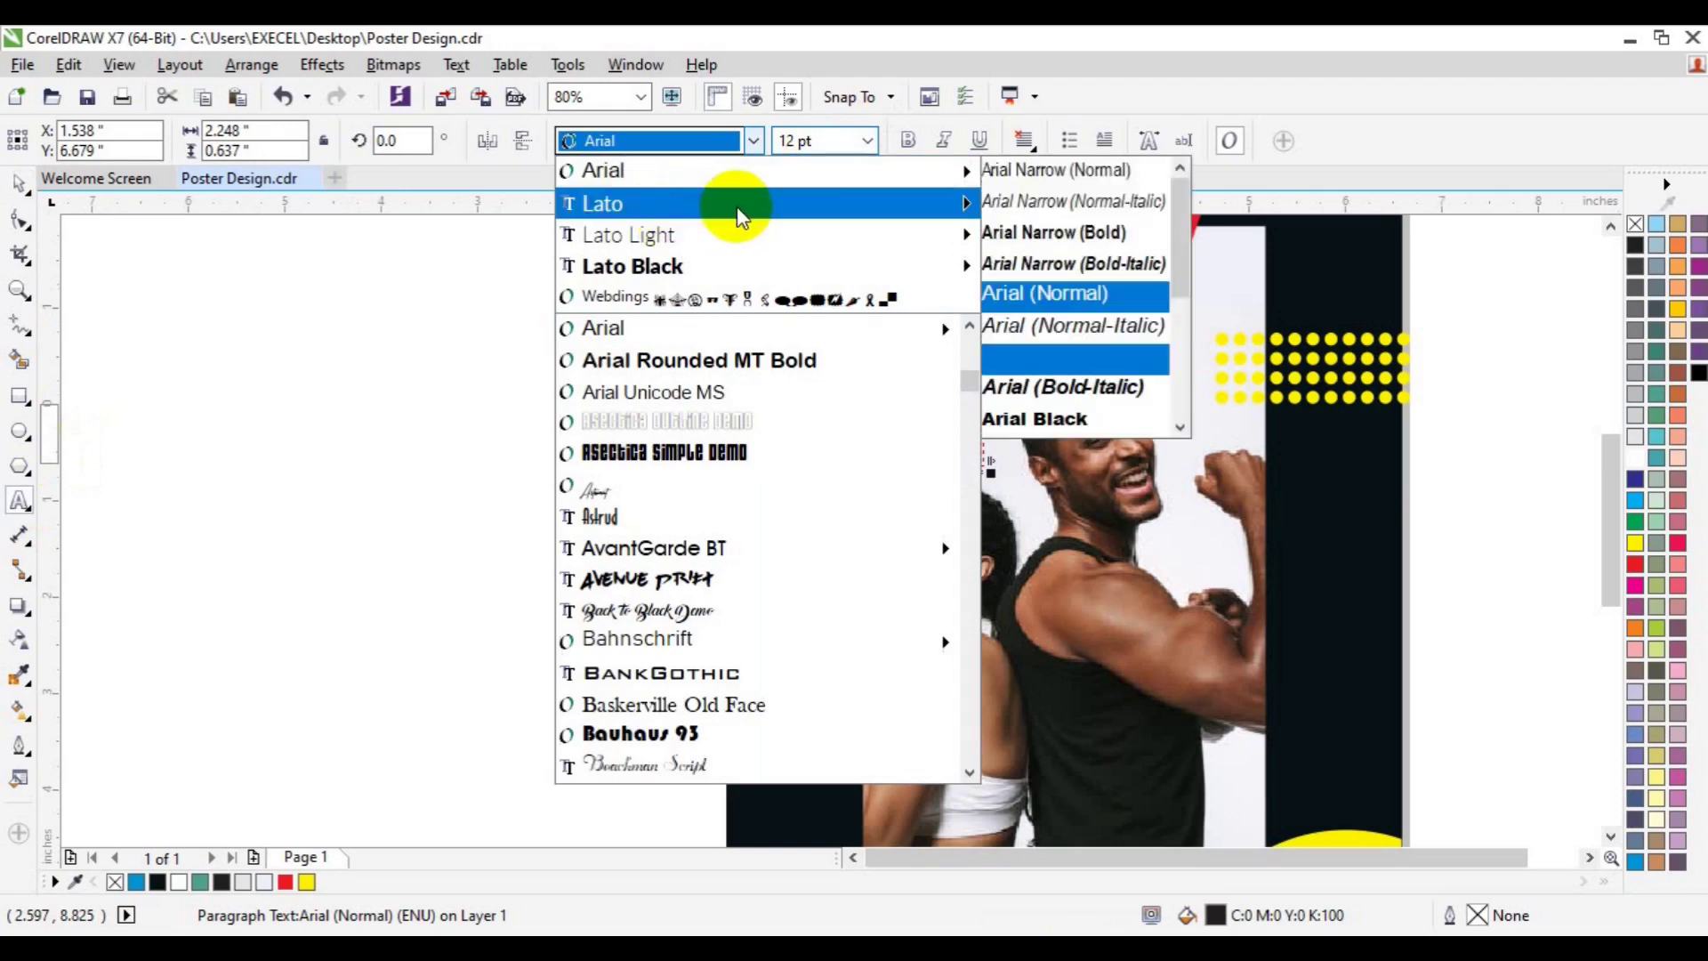
mouse_move(737, 207)
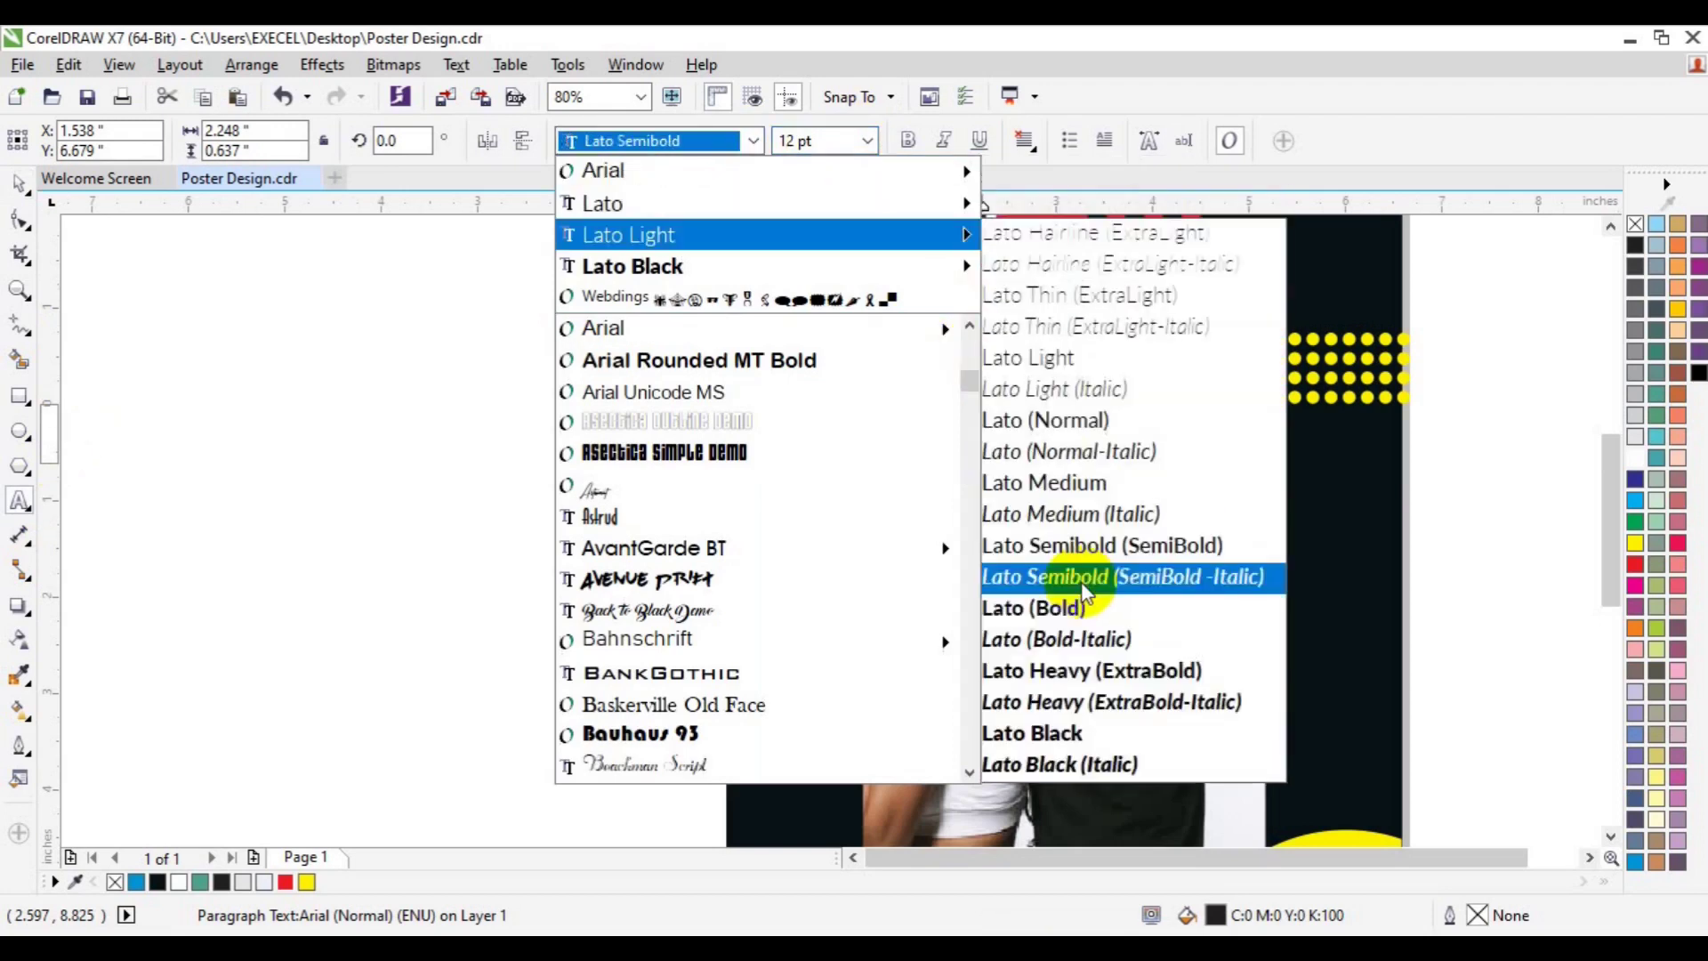
left_click(1084, 580)
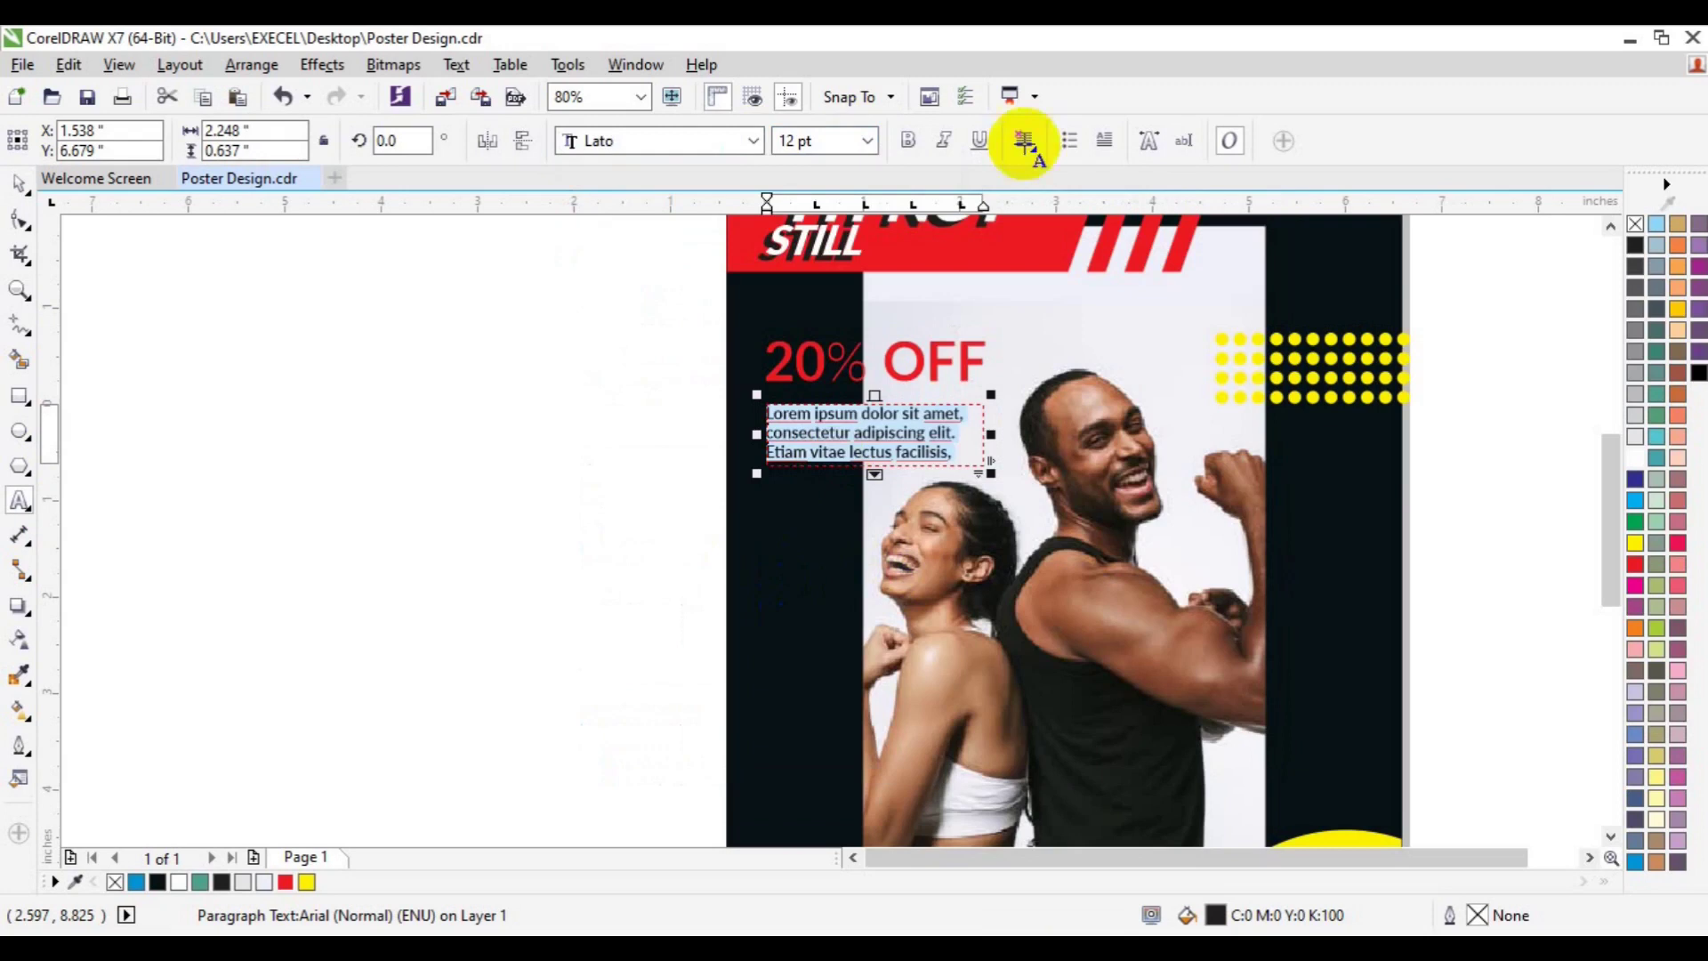
left_click(867, 141)
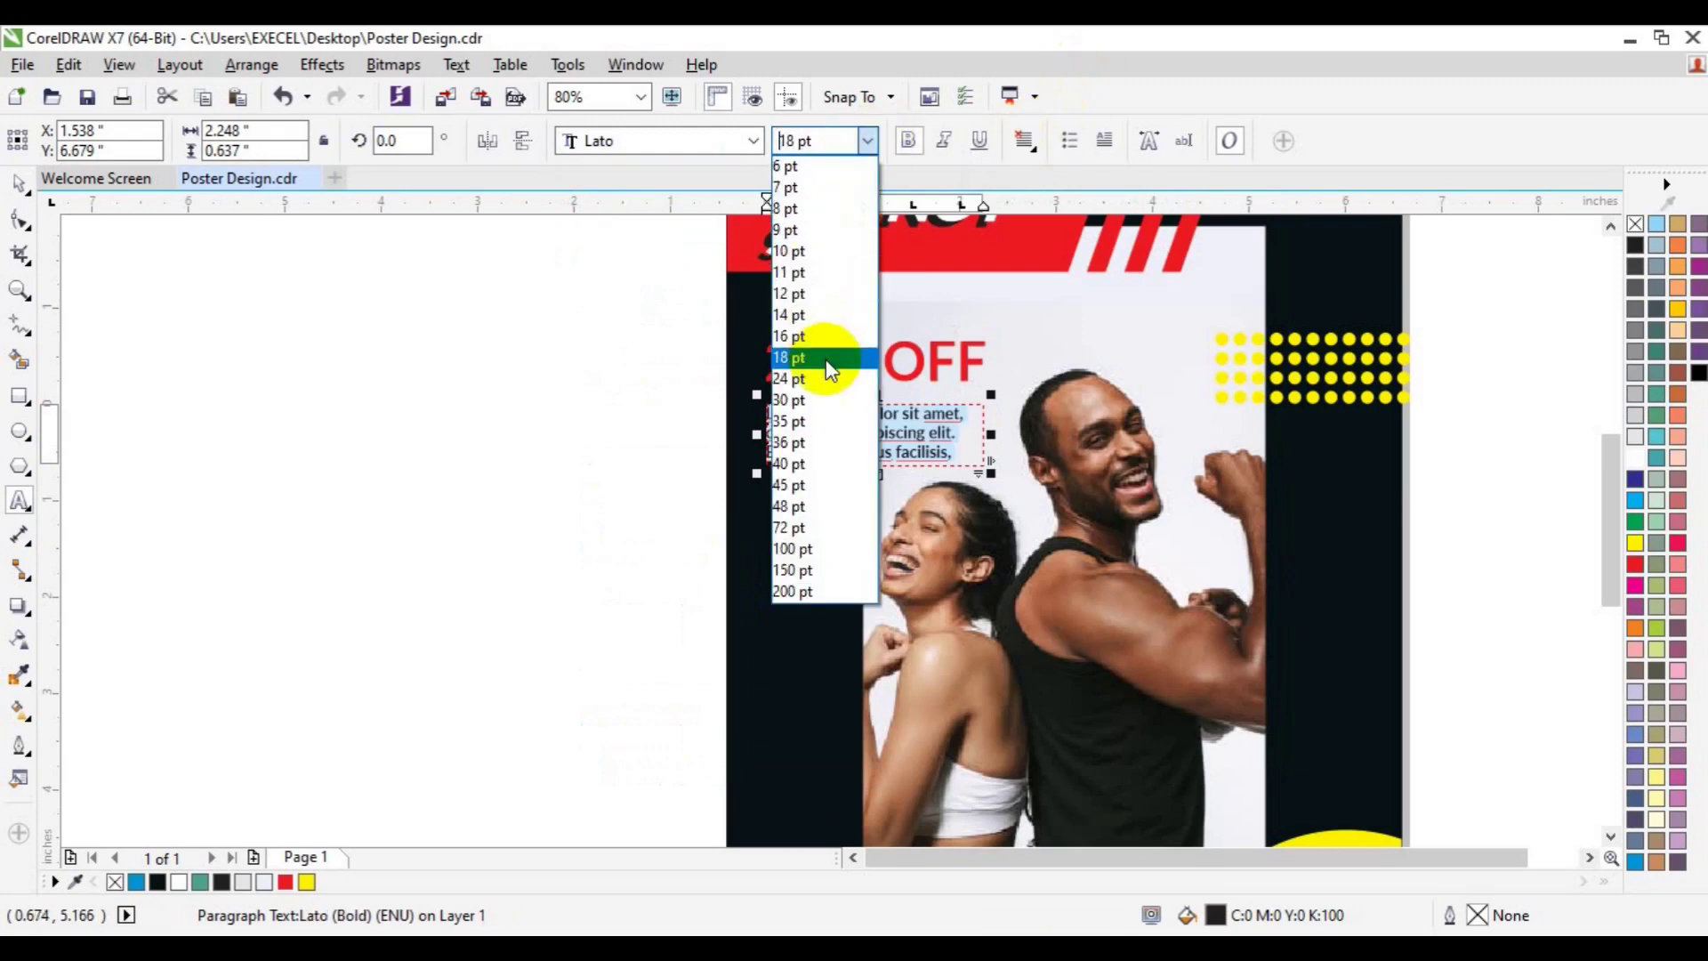
left_click(822, 343)
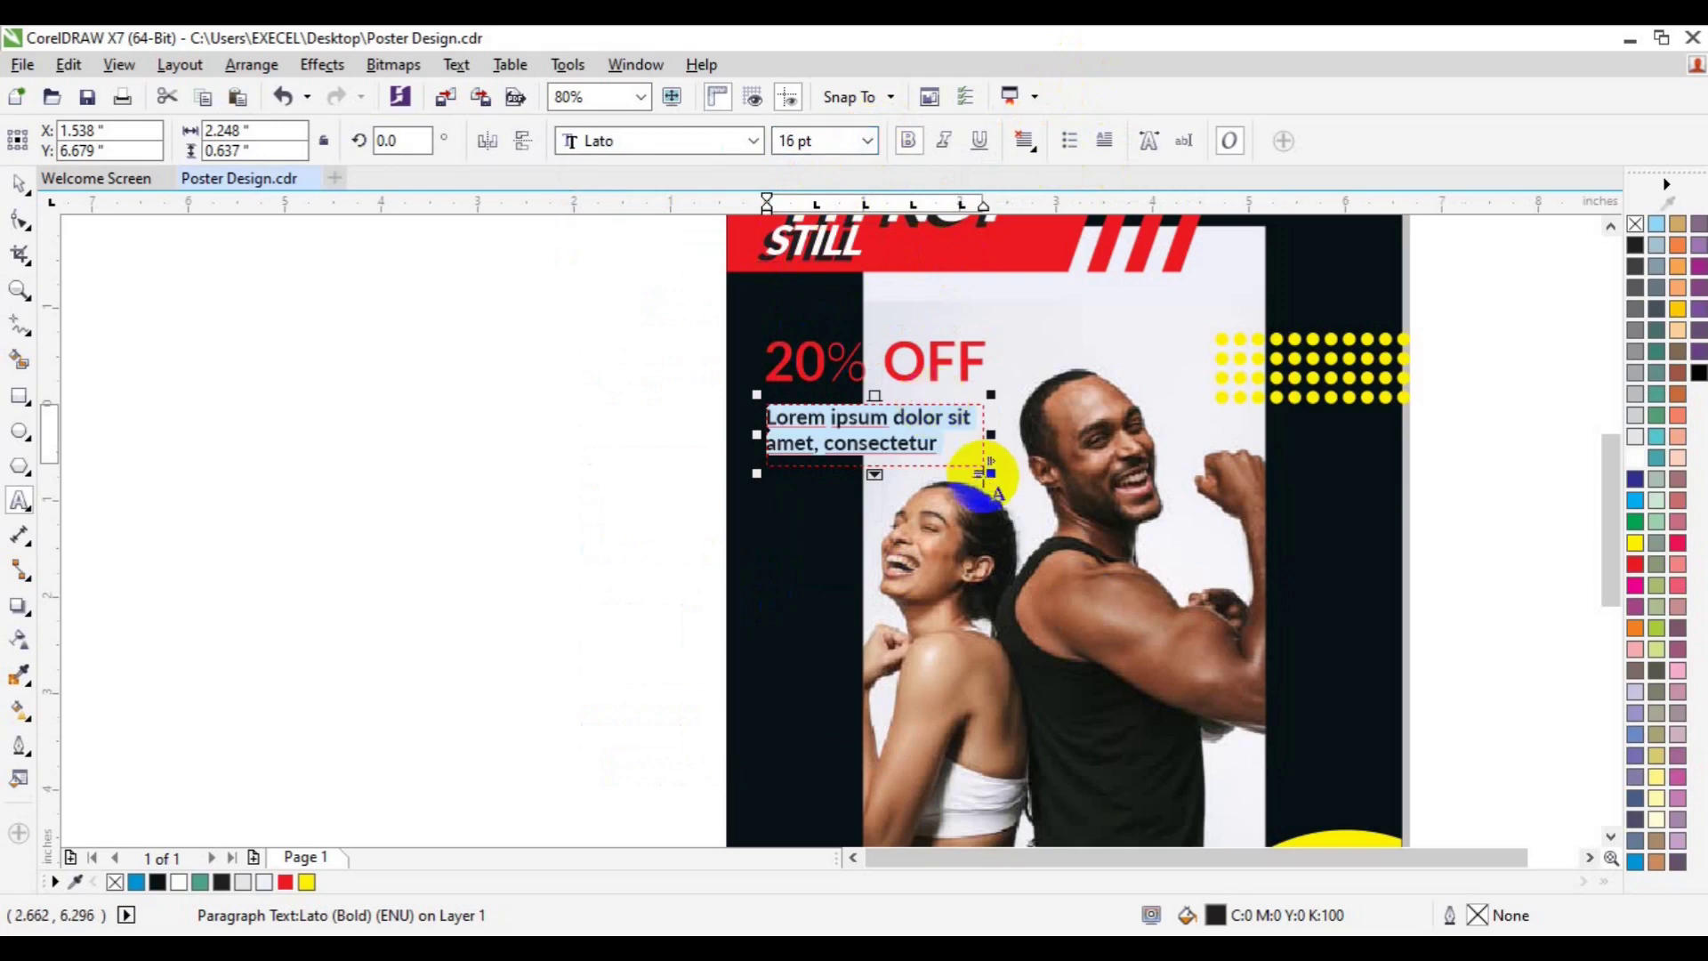
left_click_drag(874, 474, 875, 488)
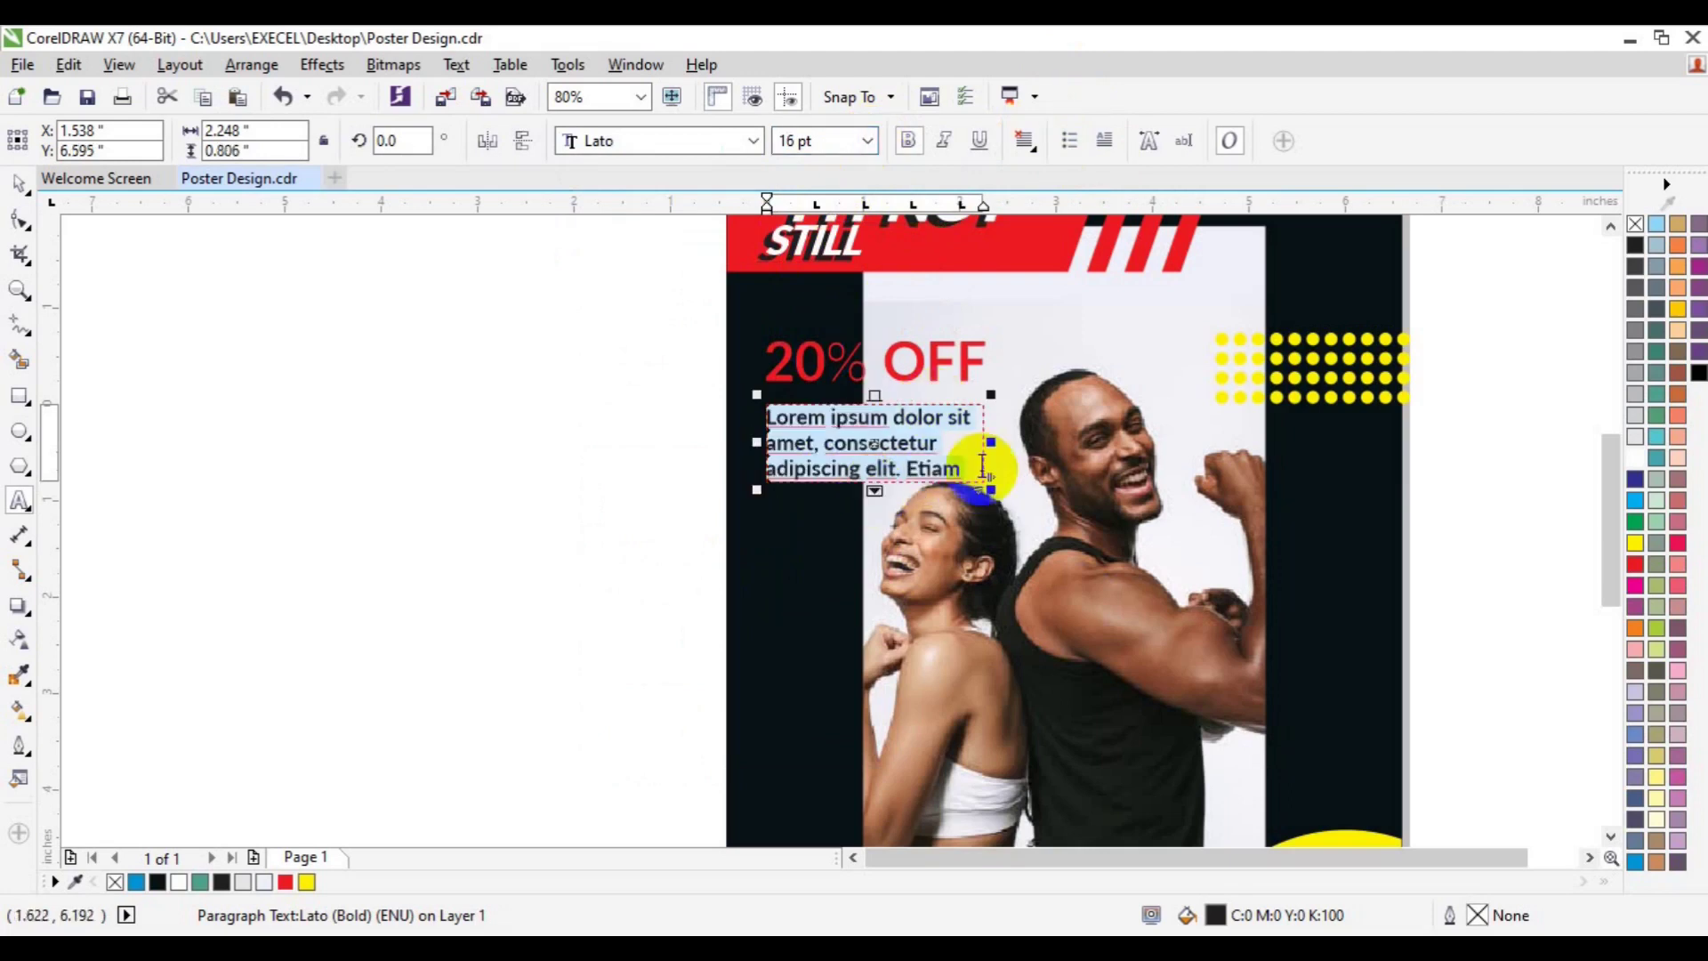
left_click_drag(986, 443, 1000, 444)
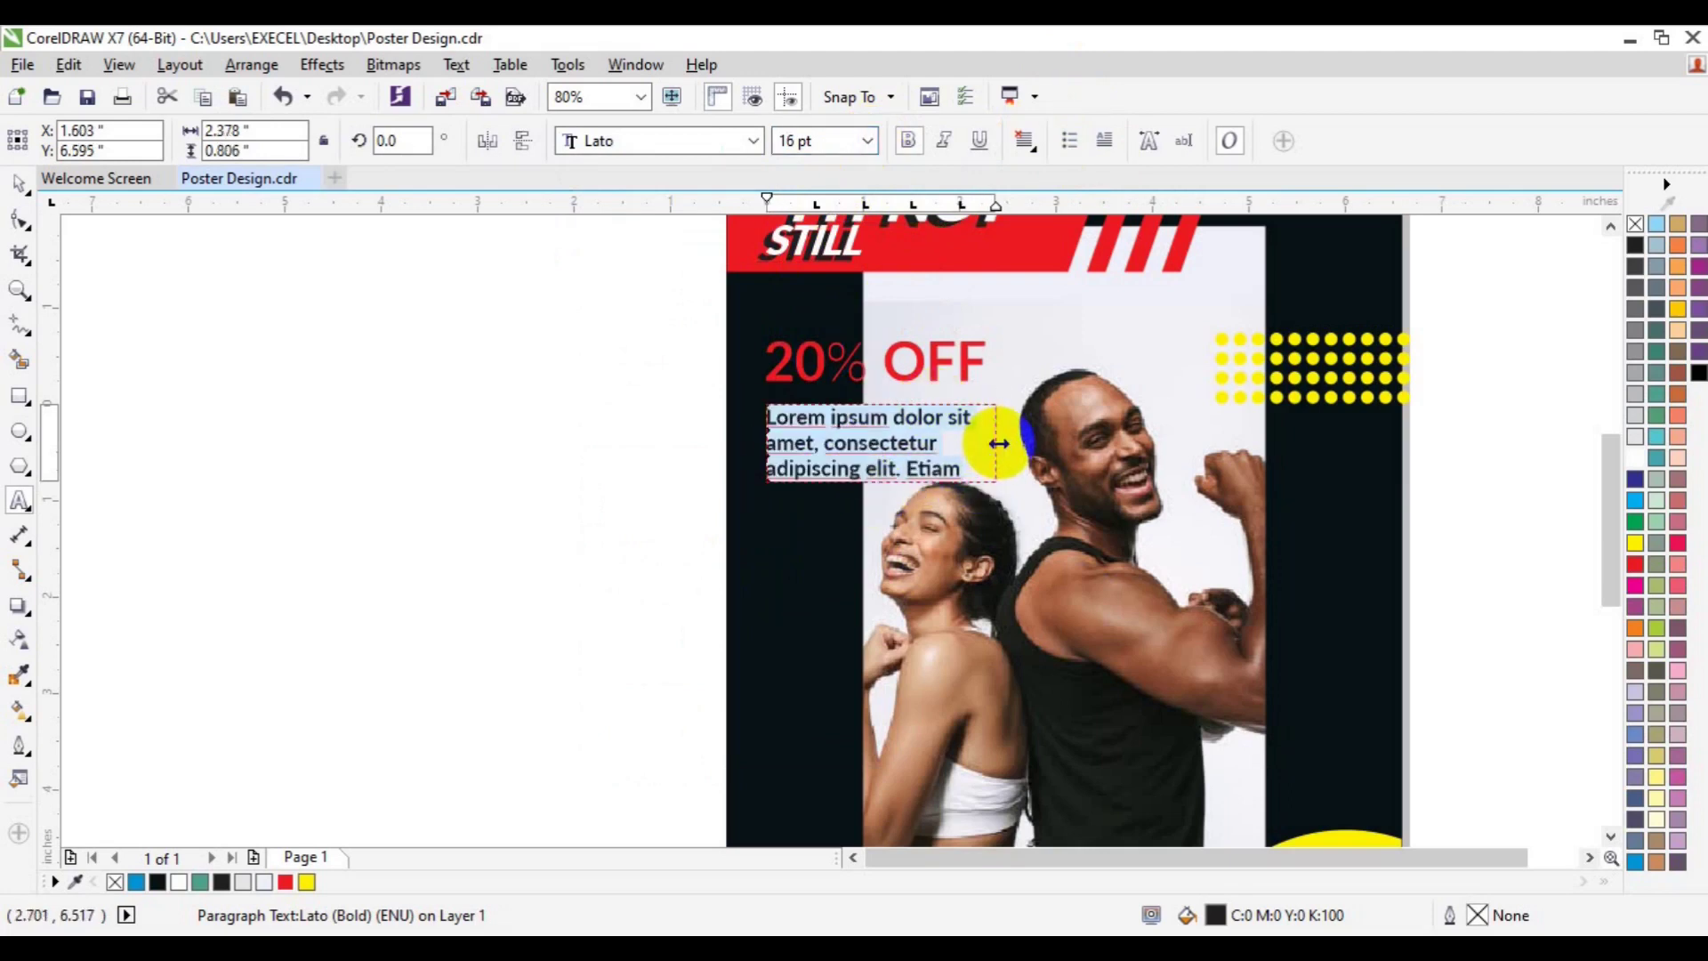
- Try 14 pt, 16 pt and 18 pt font sizes on the paragraph text and undo the last size change
triple_click(801, 141)
type("14")
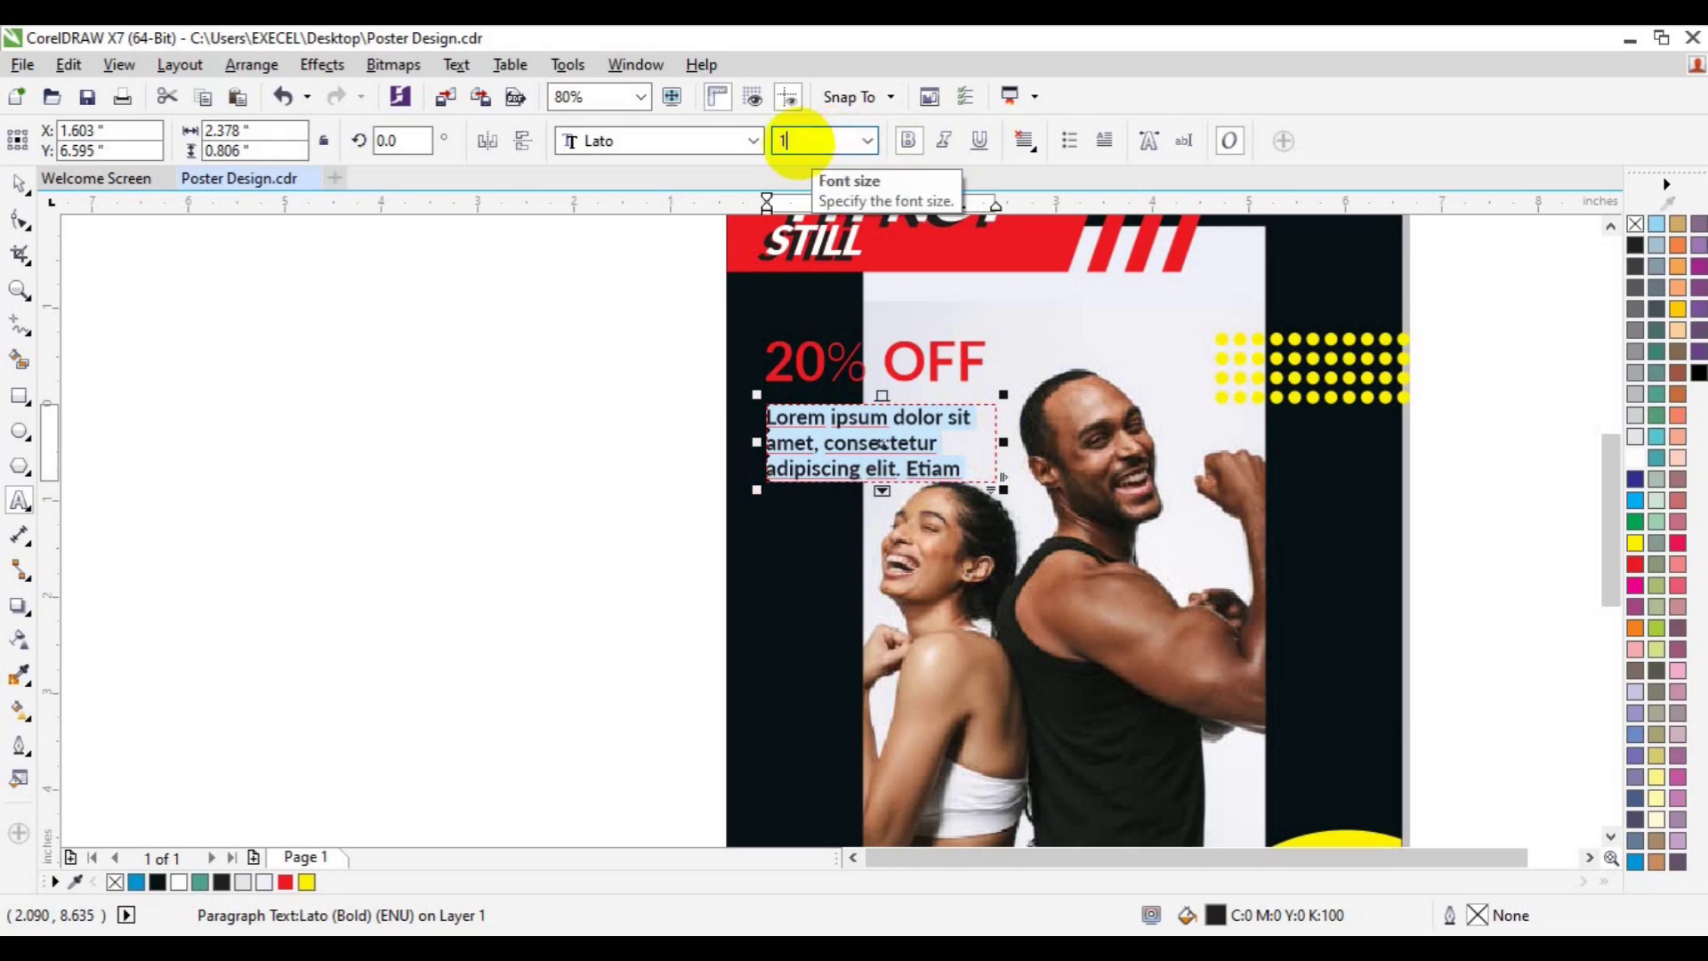
key("Return")
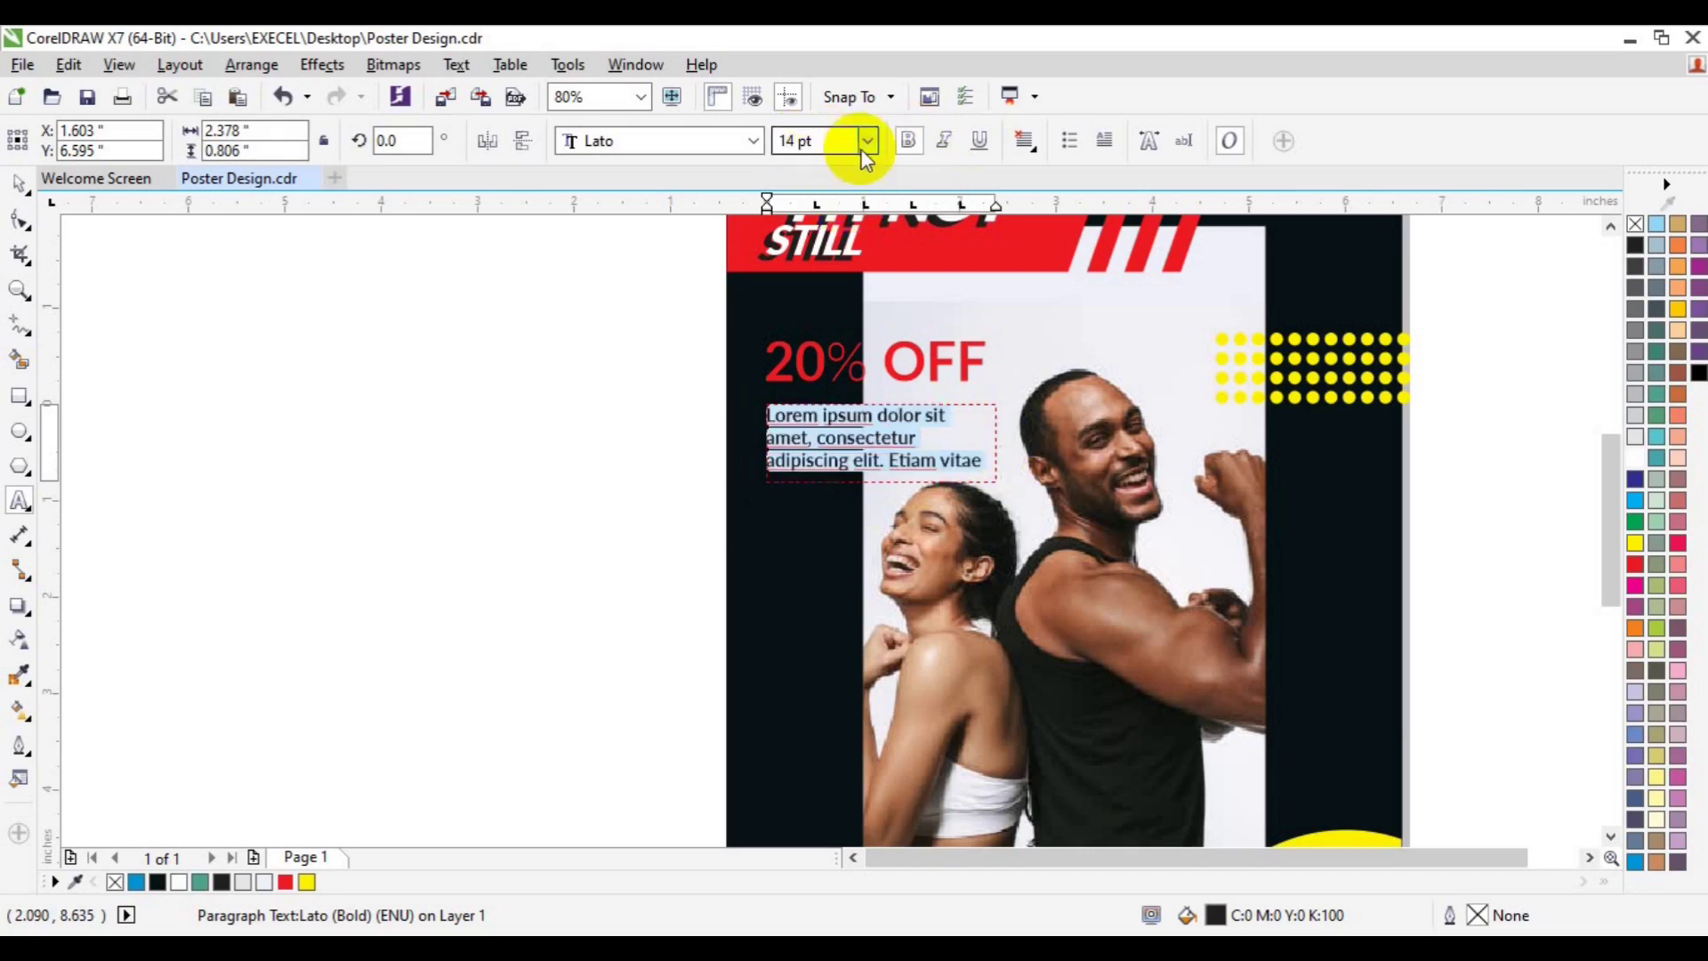
left_click(867, 140)
left_click(828, 342)
left_click(867, 141)
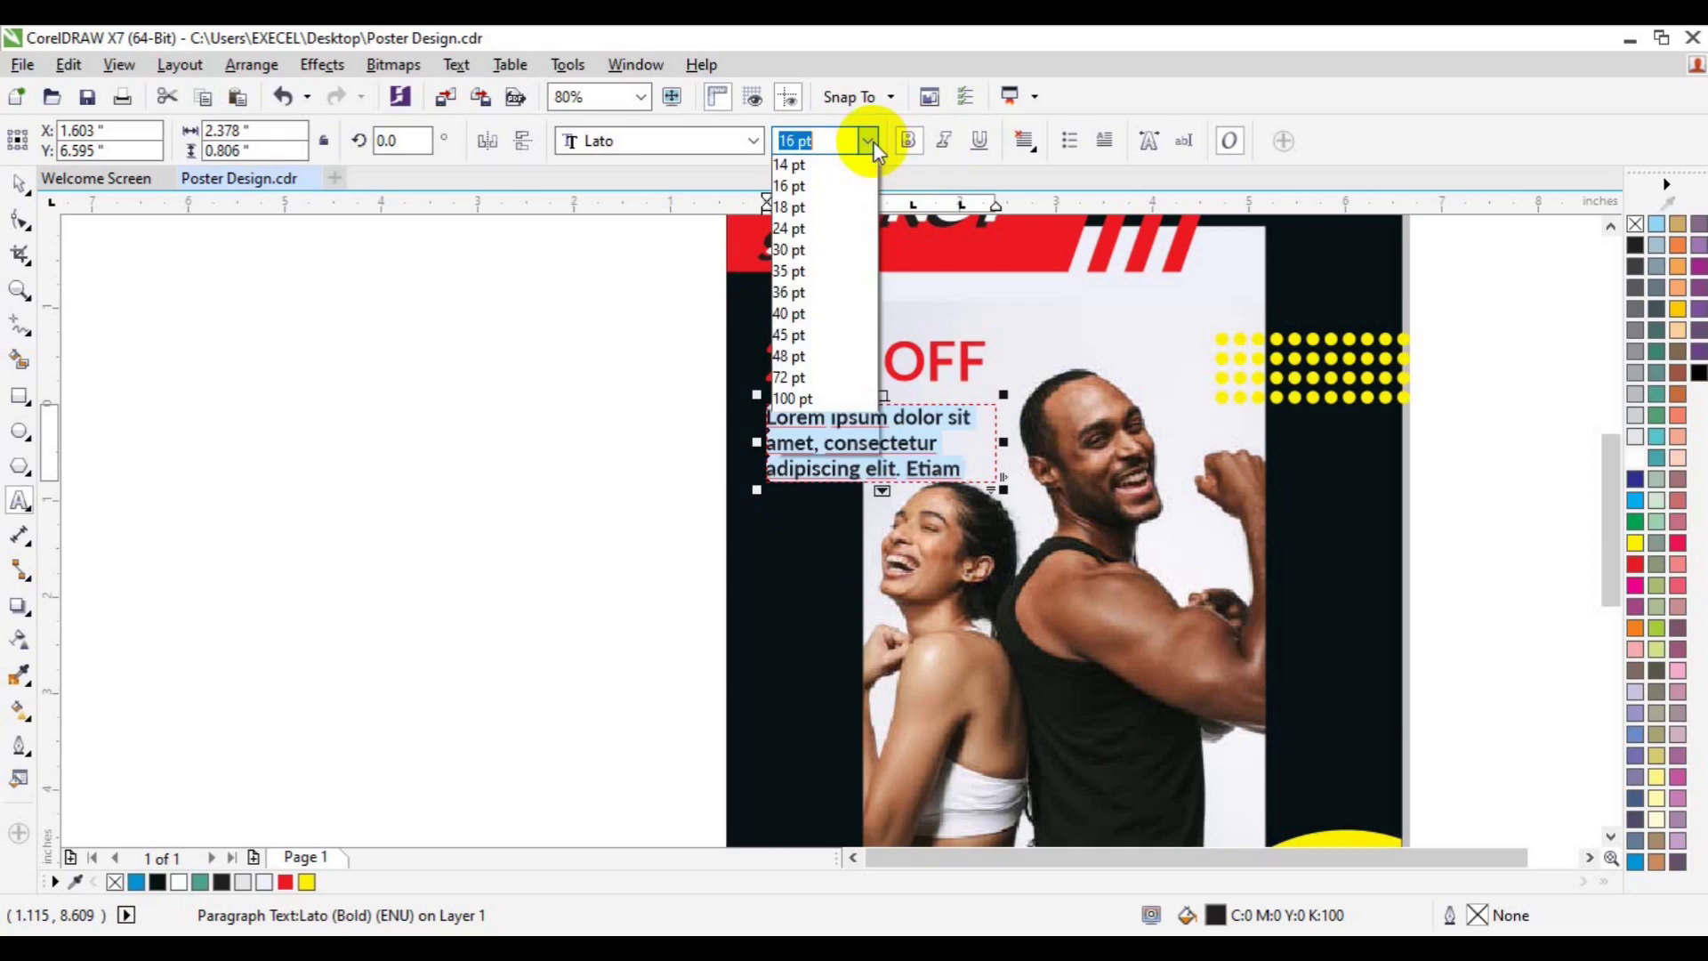
left_click(812, 362)
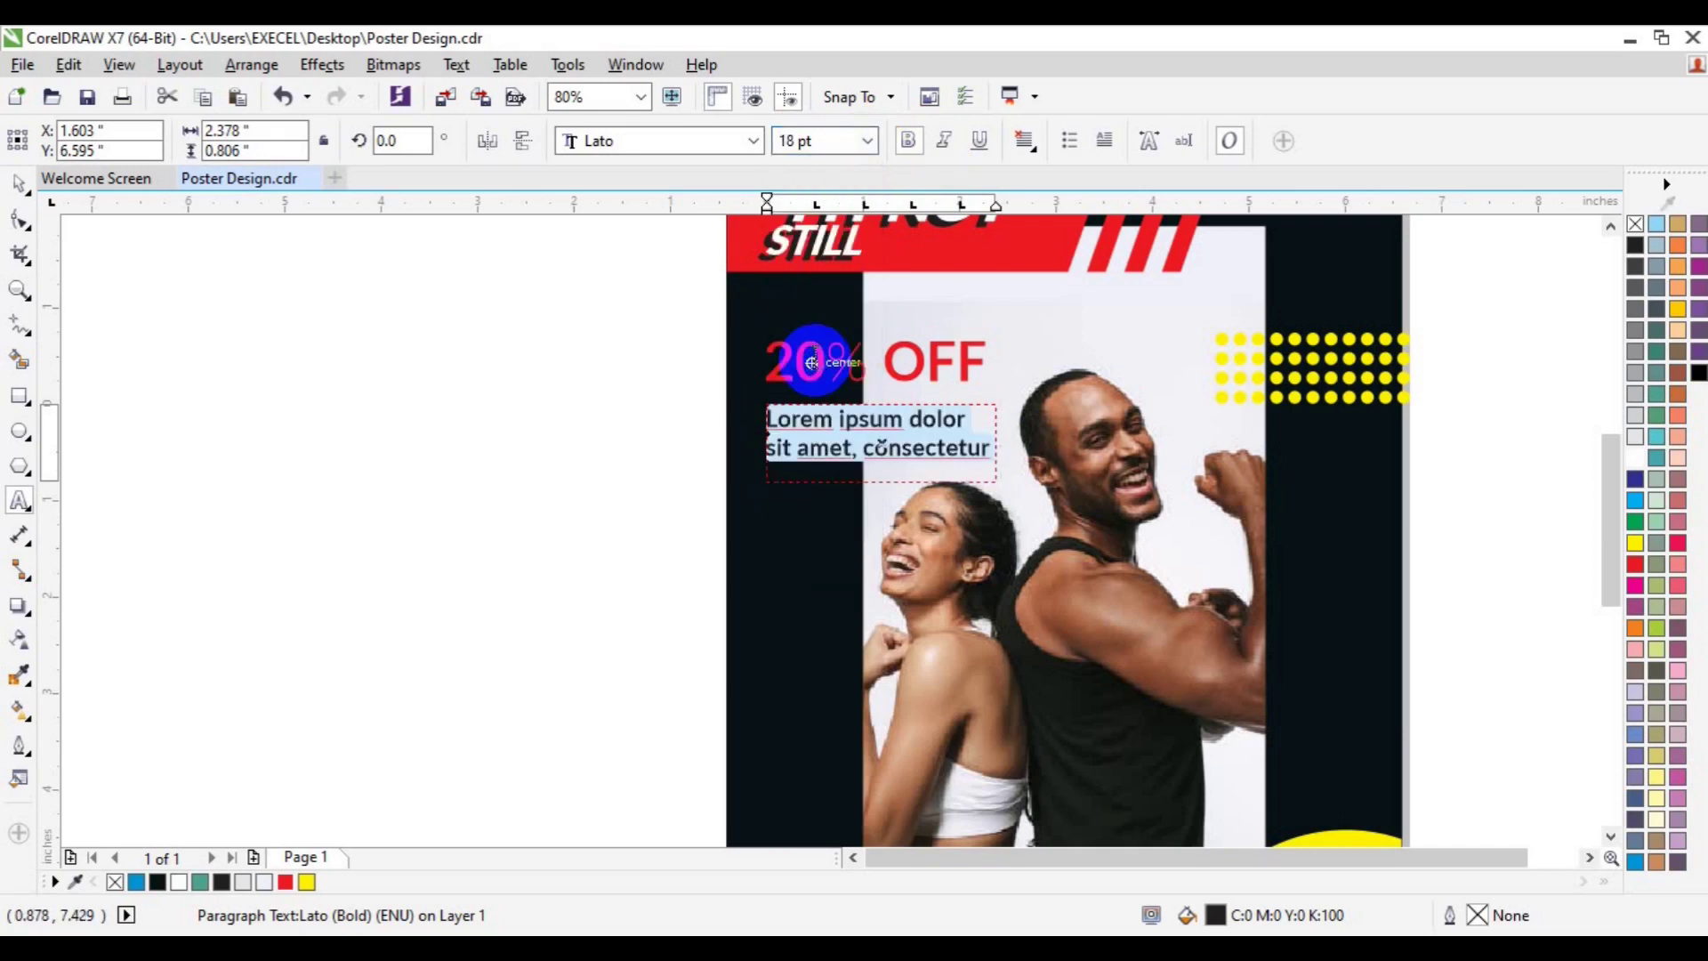
key("ctrl+z")
- Fully justify the paragraph text and colour it yellow
left_click(1035, 149)
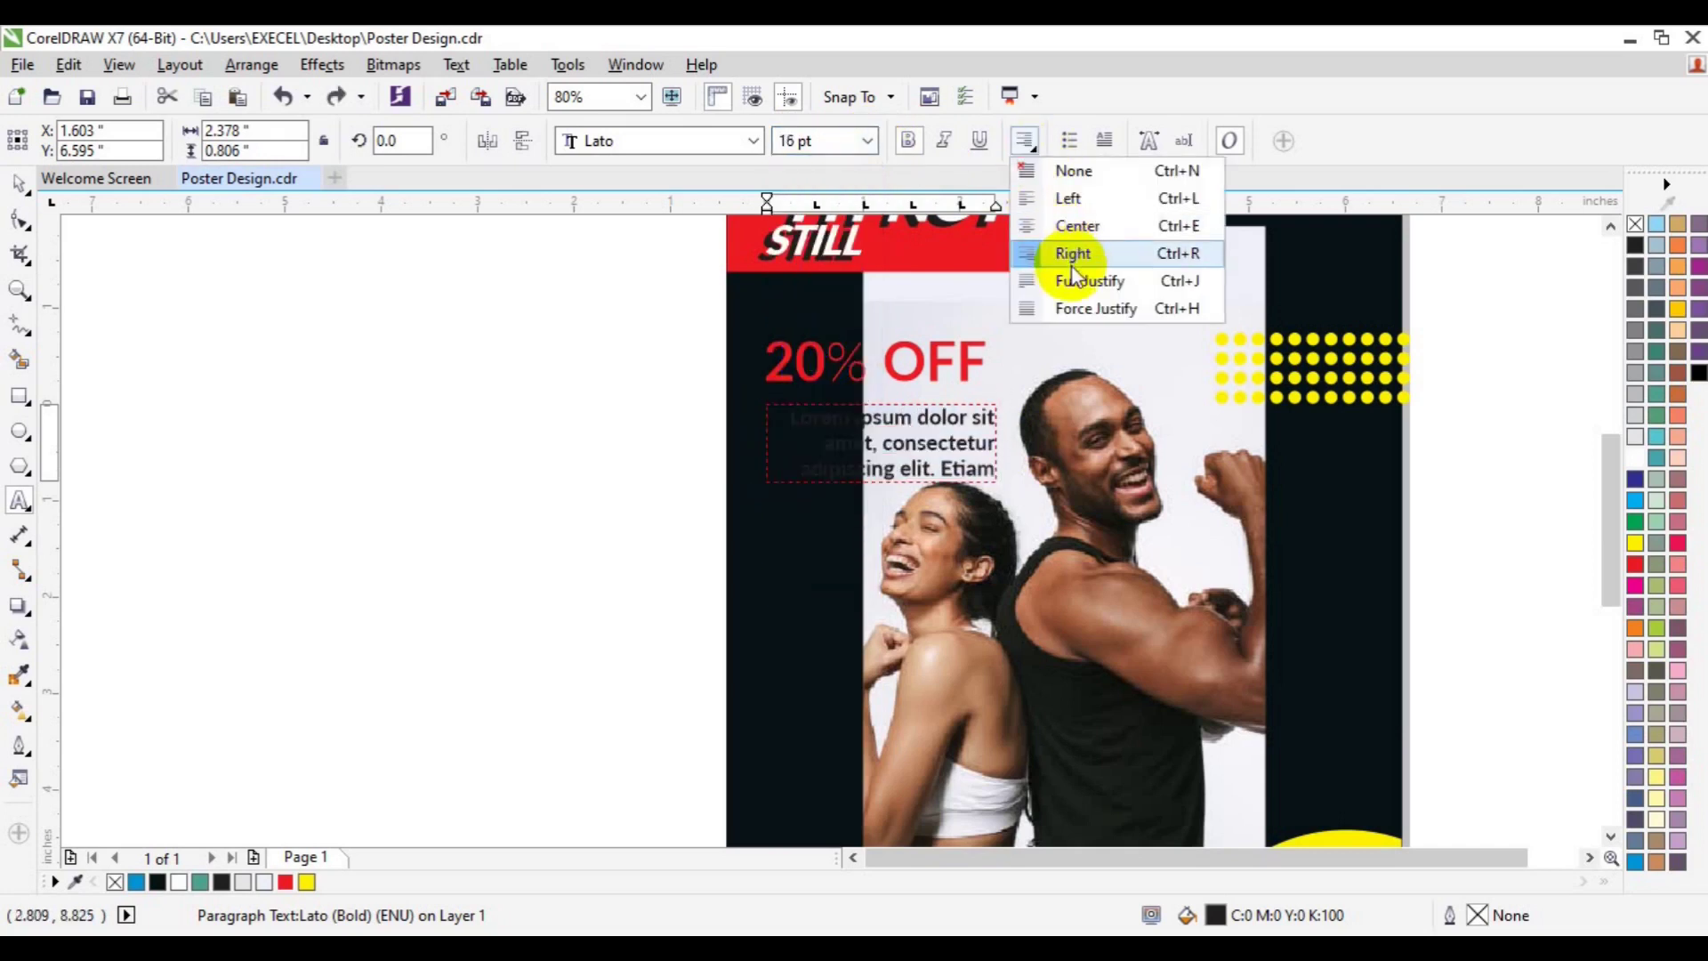
left_click(1050, 280)
left_click(19, 182)
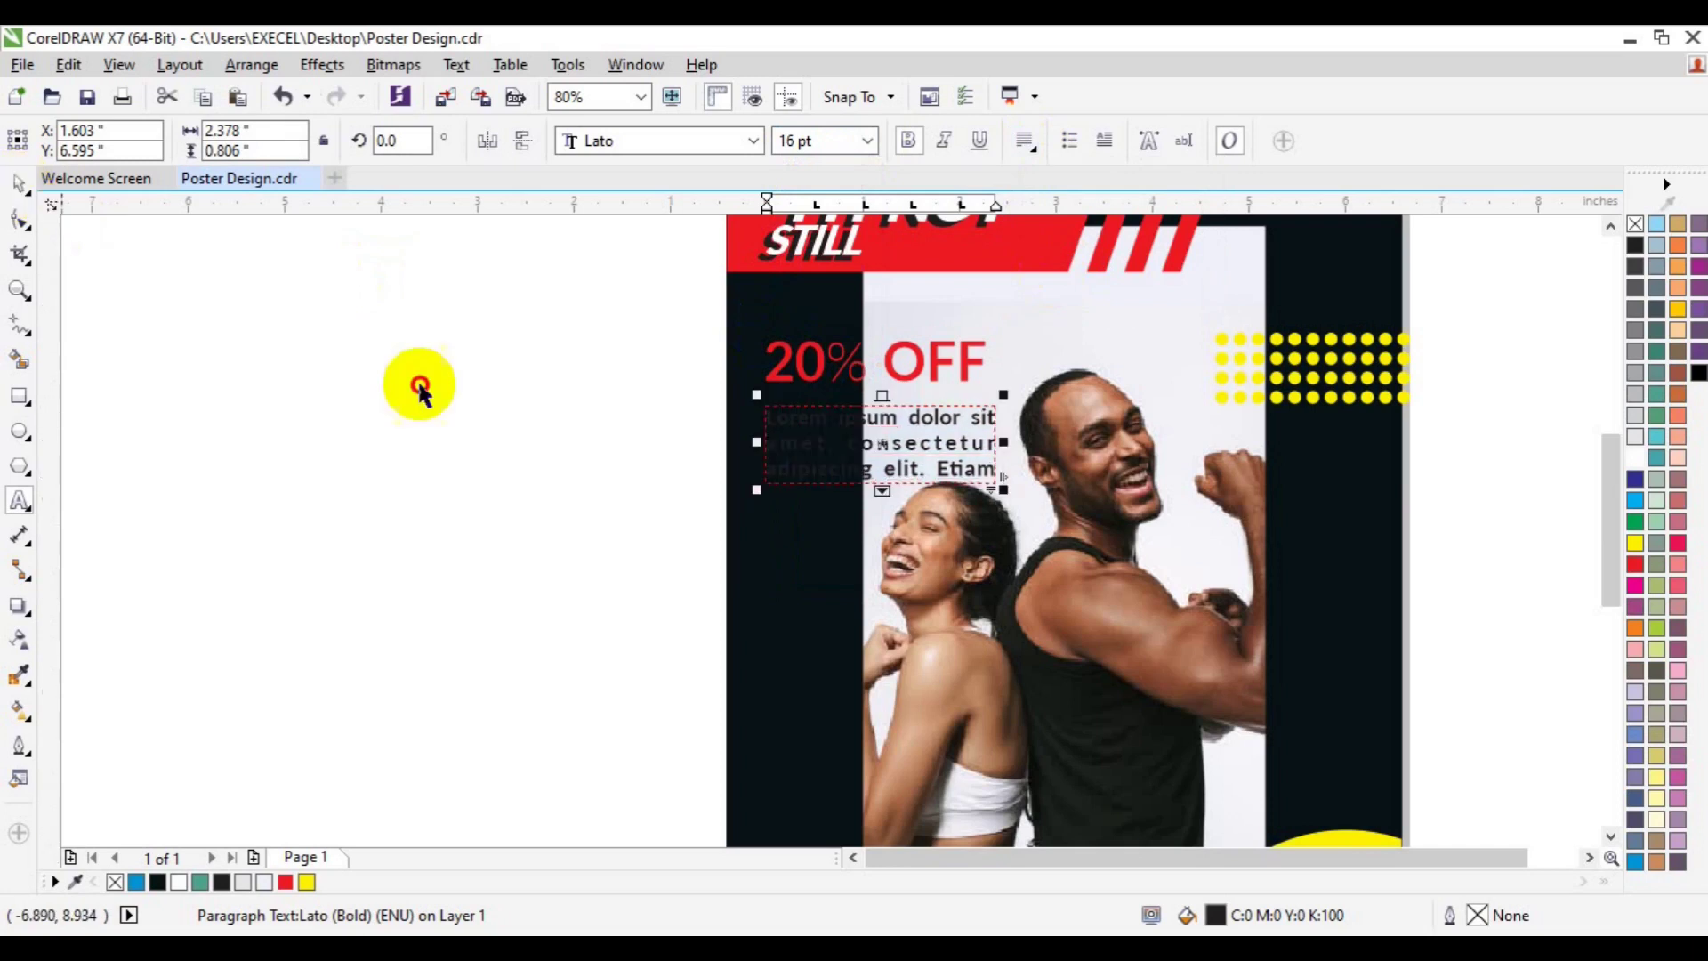
left_click(307, 884)
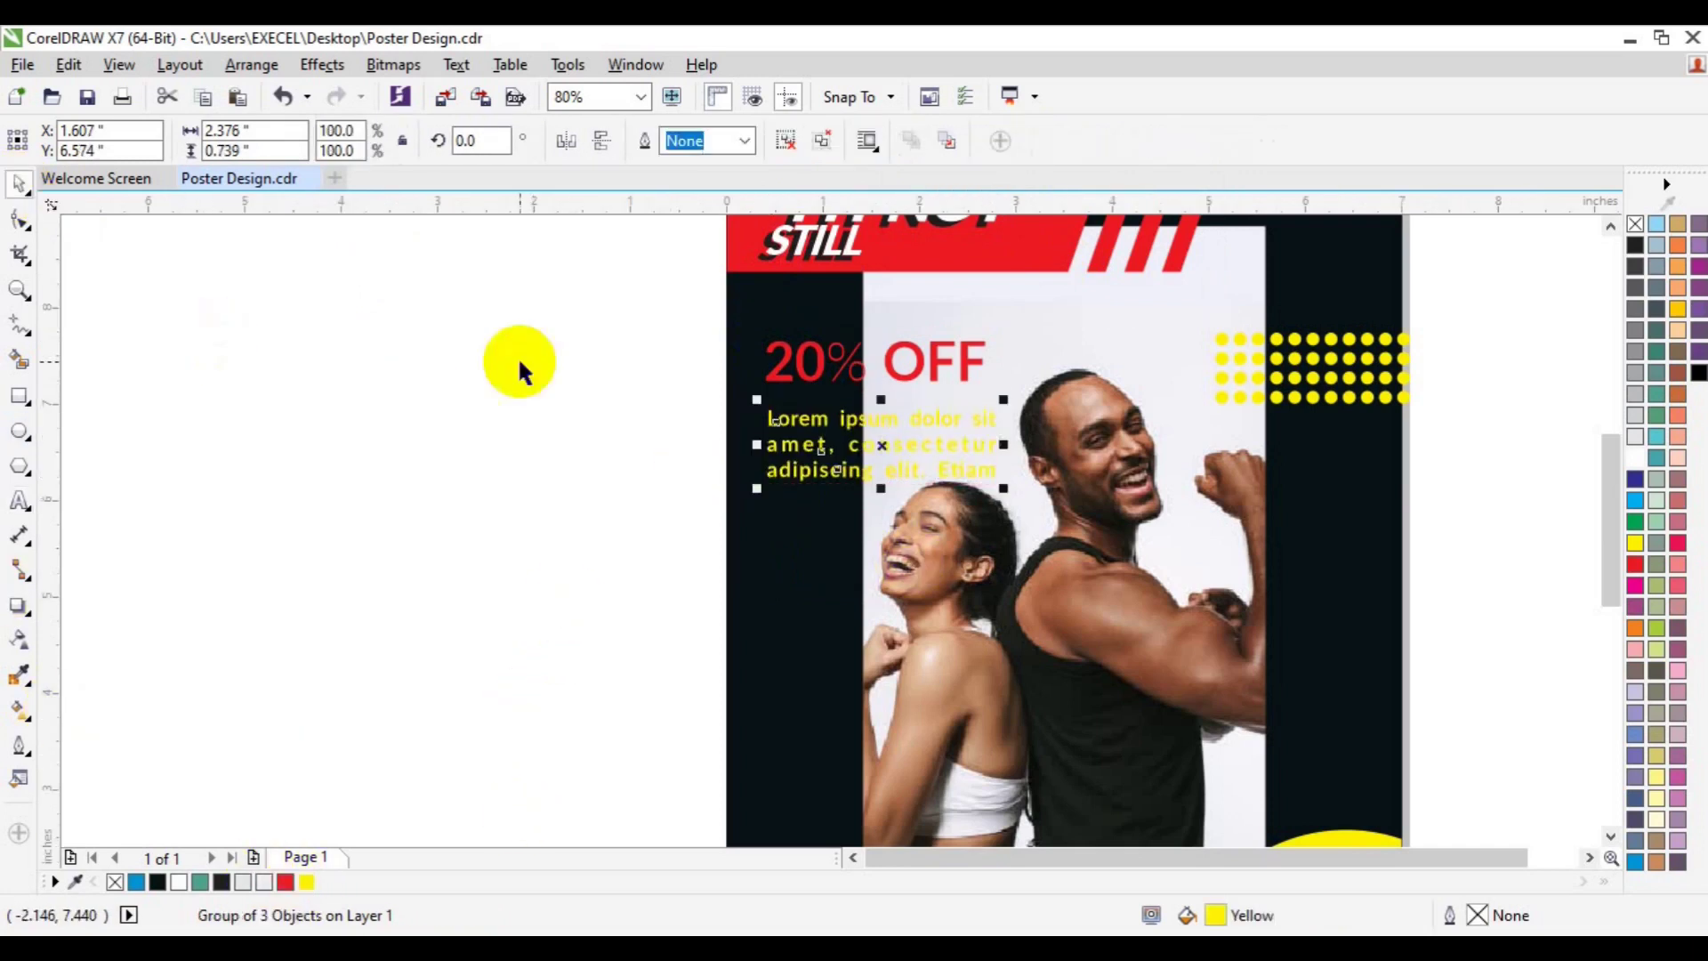
- Centre the yellow paragraph under the "20% OFF" text and nudge both up toward the red banner
left_click(781, 361, "shift")
left_click_drag(781, 360, 776, 354)
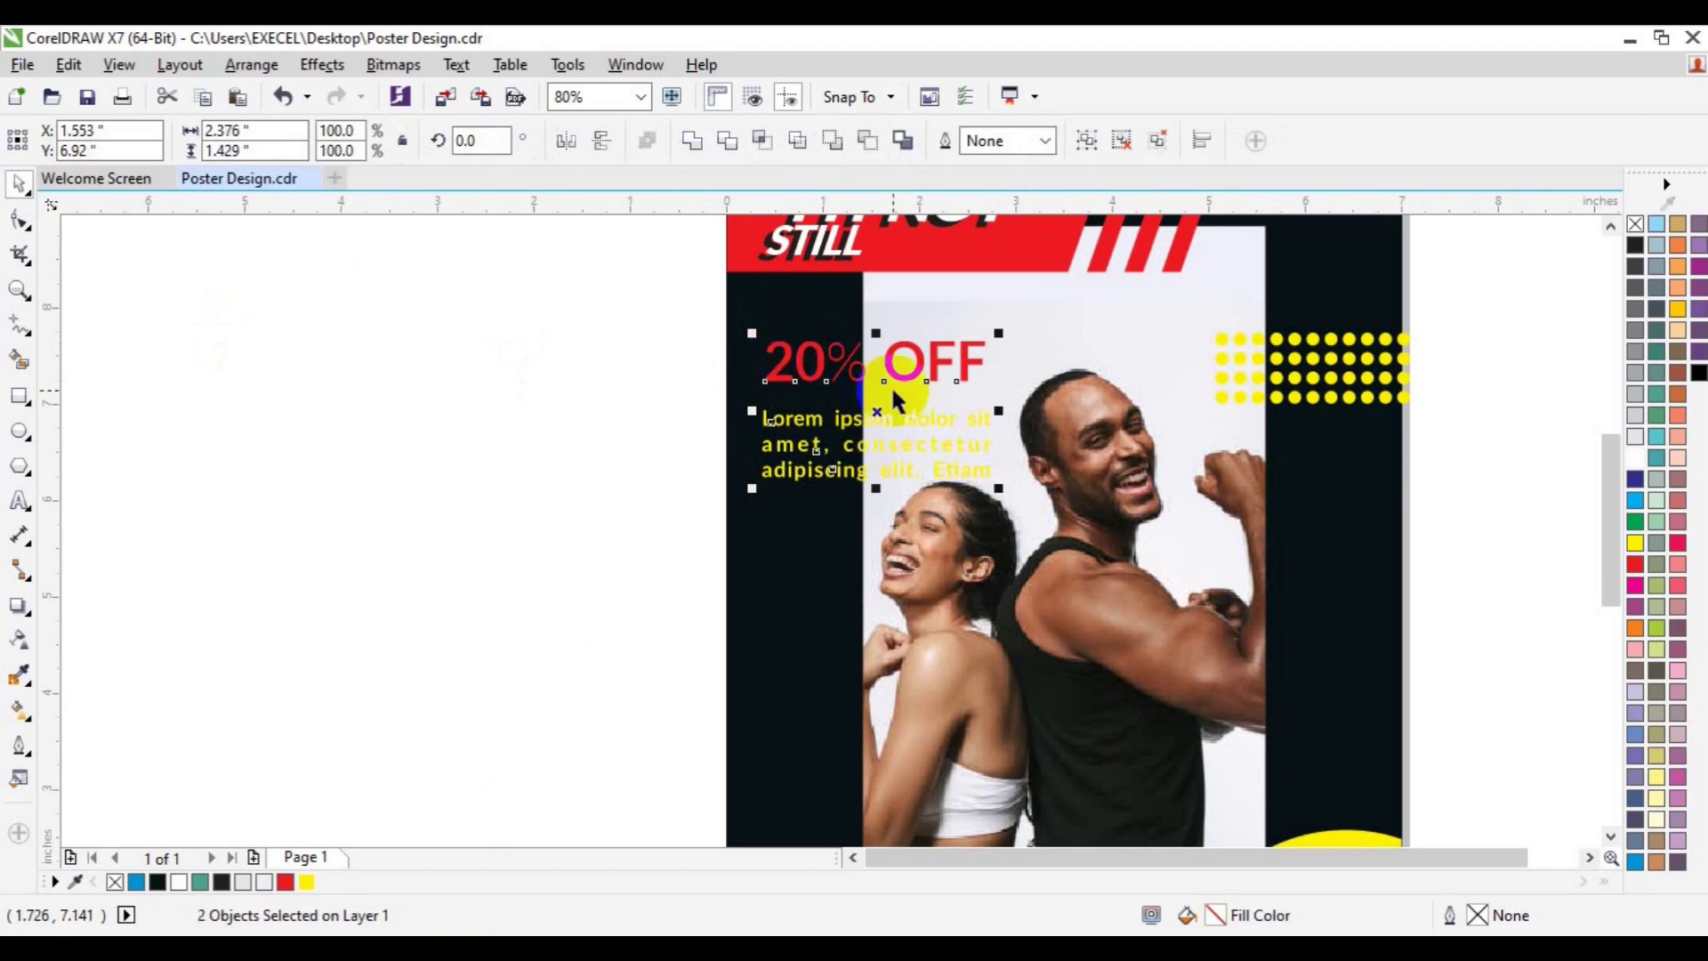
key("Up")
key("Up")
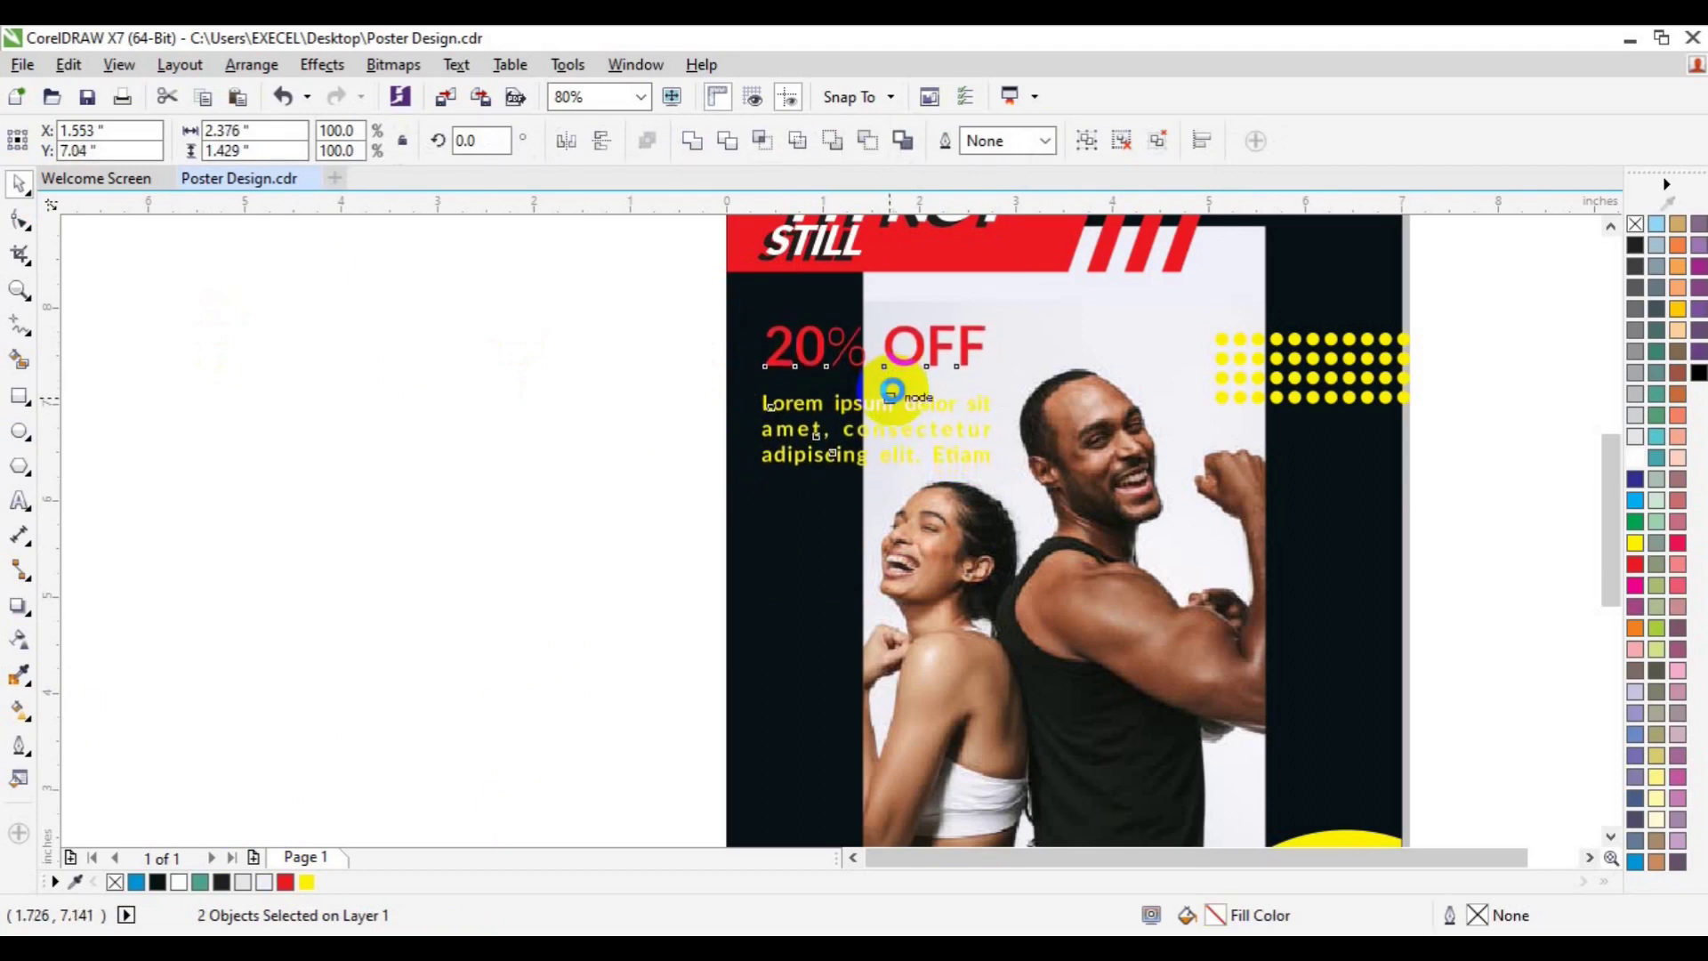
left_click(547, 459)
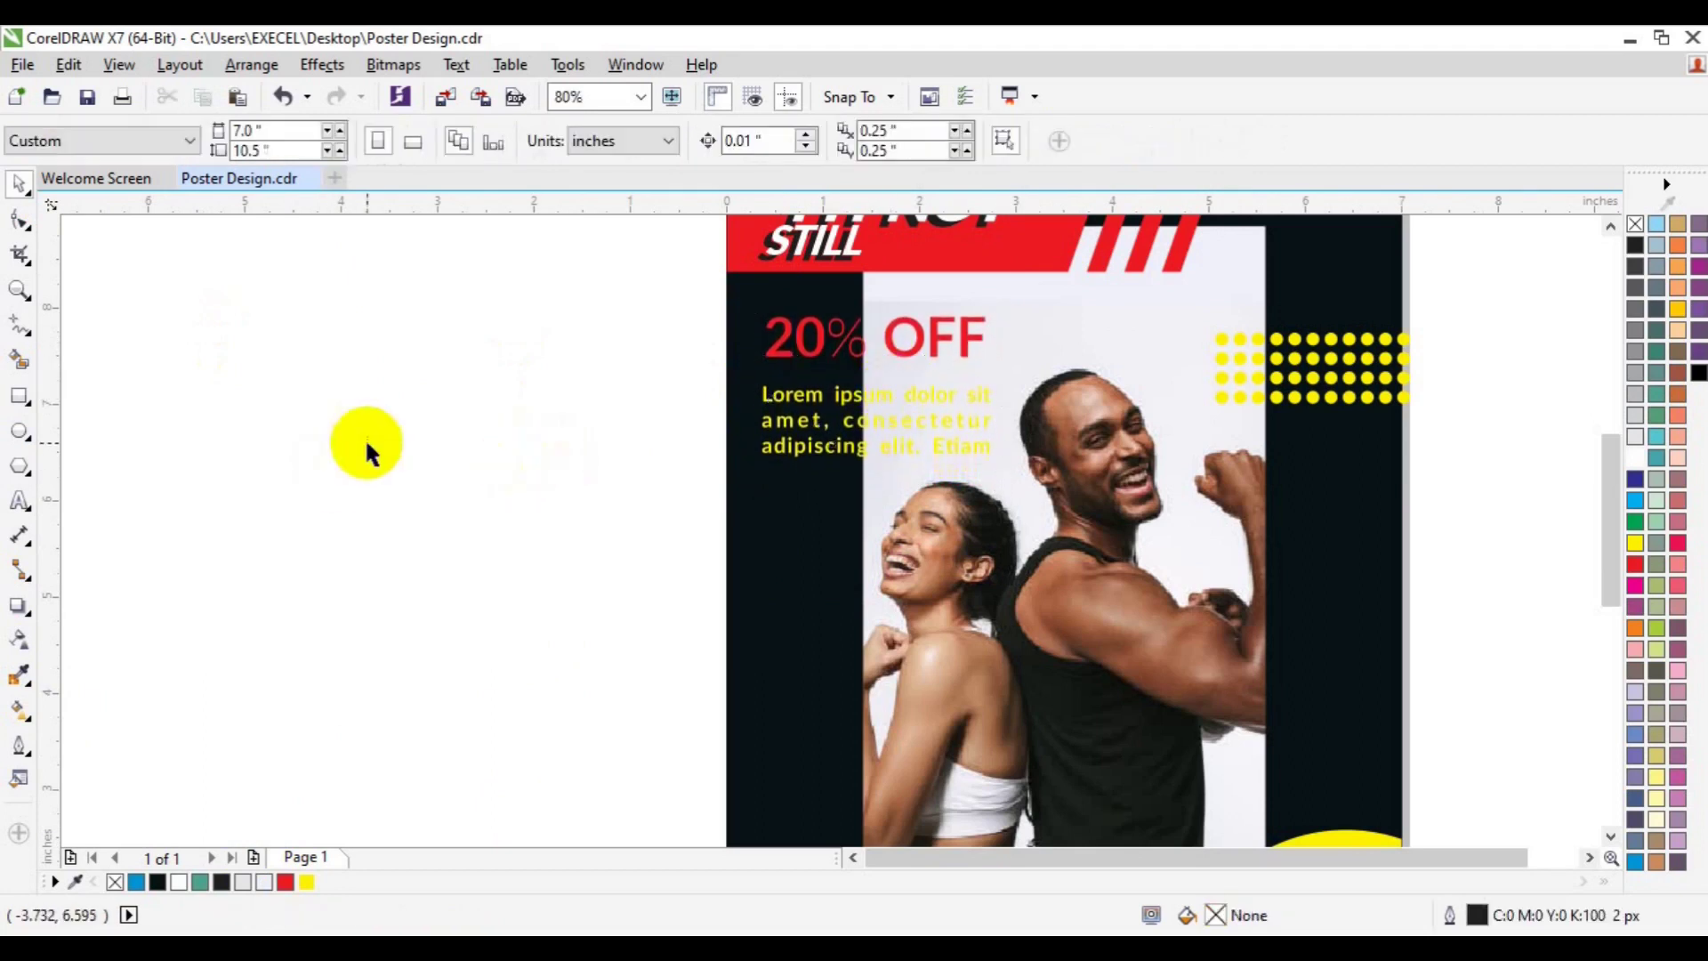
- Draw a horizontal line about 0.88 inches long with the Pen tool beneath the right end of the yellow paragraph
left_click(22, 342)
left_click(103, 431)
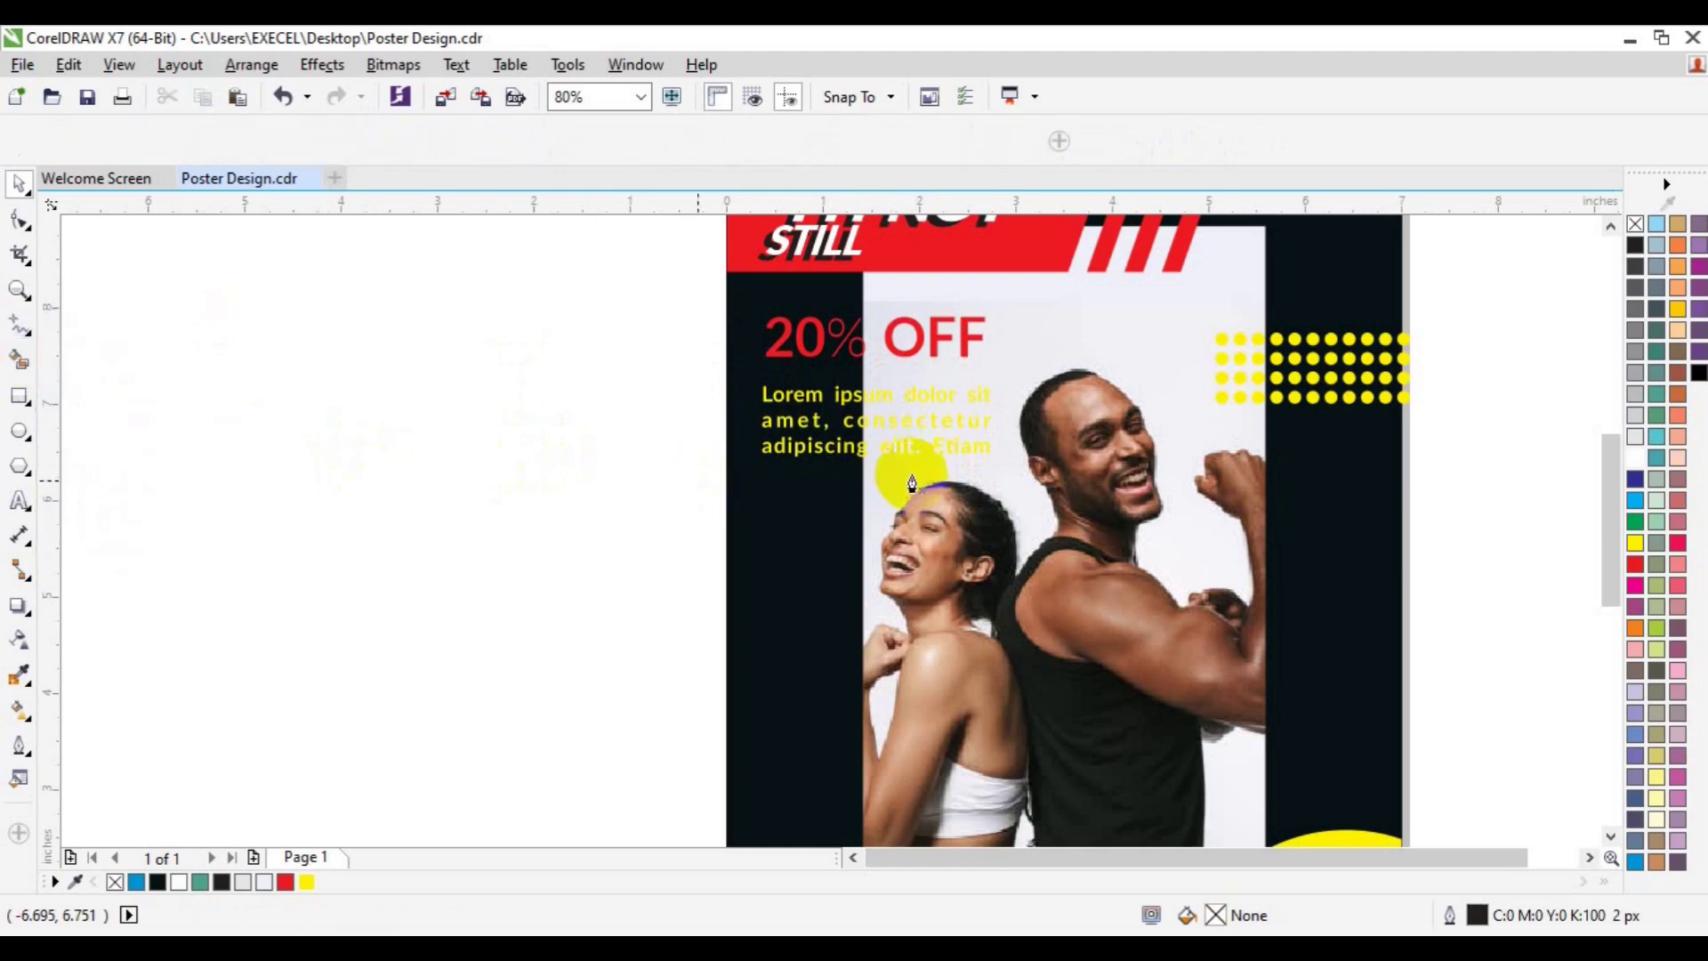
left_click(903, 470)
left_click(989, 470)
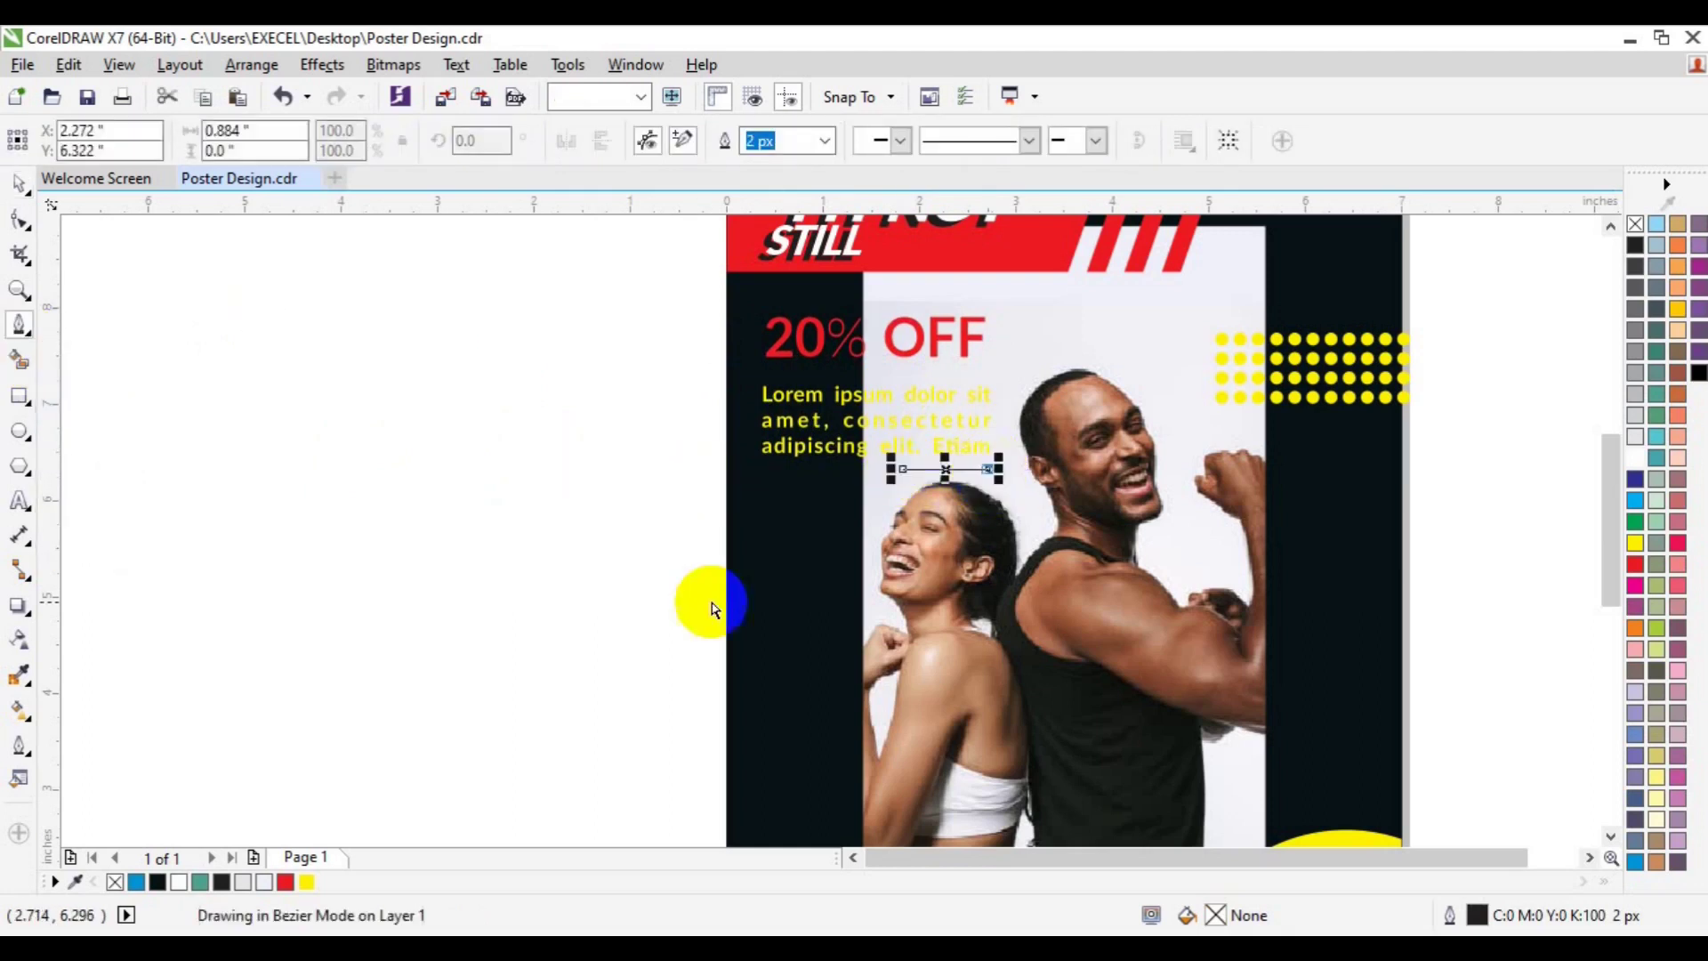
key("Escape")
- Give the short line beneath the paragraph a red outline 20 px wide
left_click(955, 474)
right_click(286, 881)
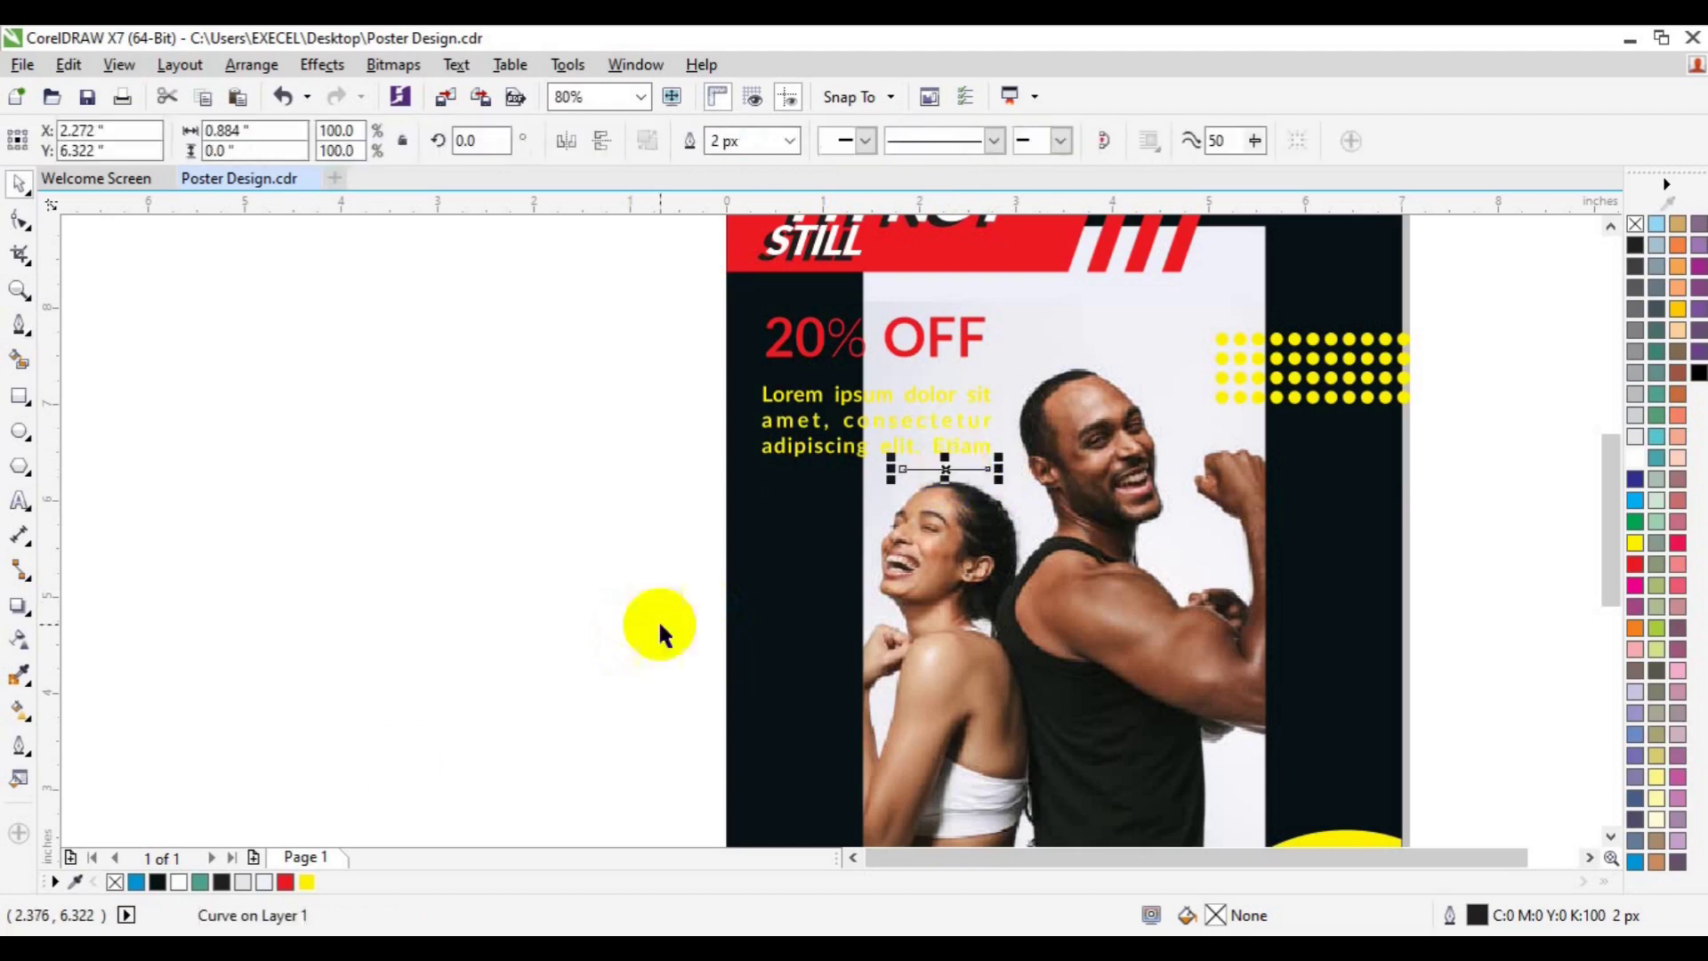
left_click(787, 141)
left_click(788, 355)
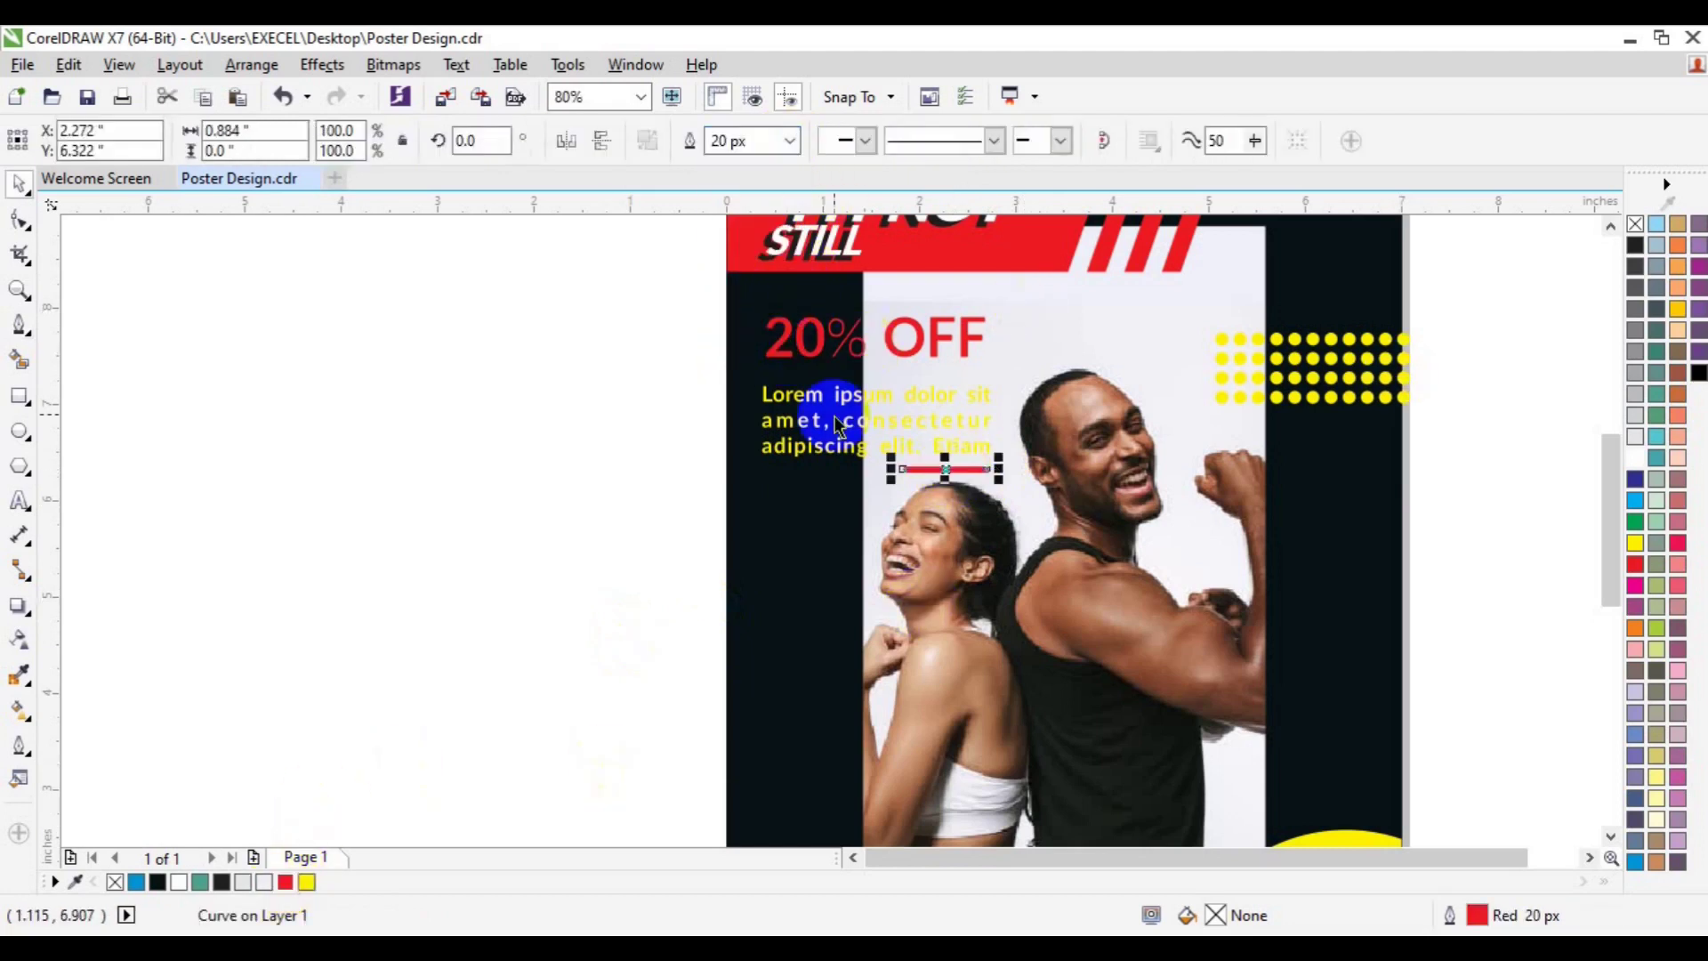
- Group the yellow paragraph with the "20% OFF" text
left_click(816, 423)
left_click(816, 425)
left_click(812, 339, "shift")
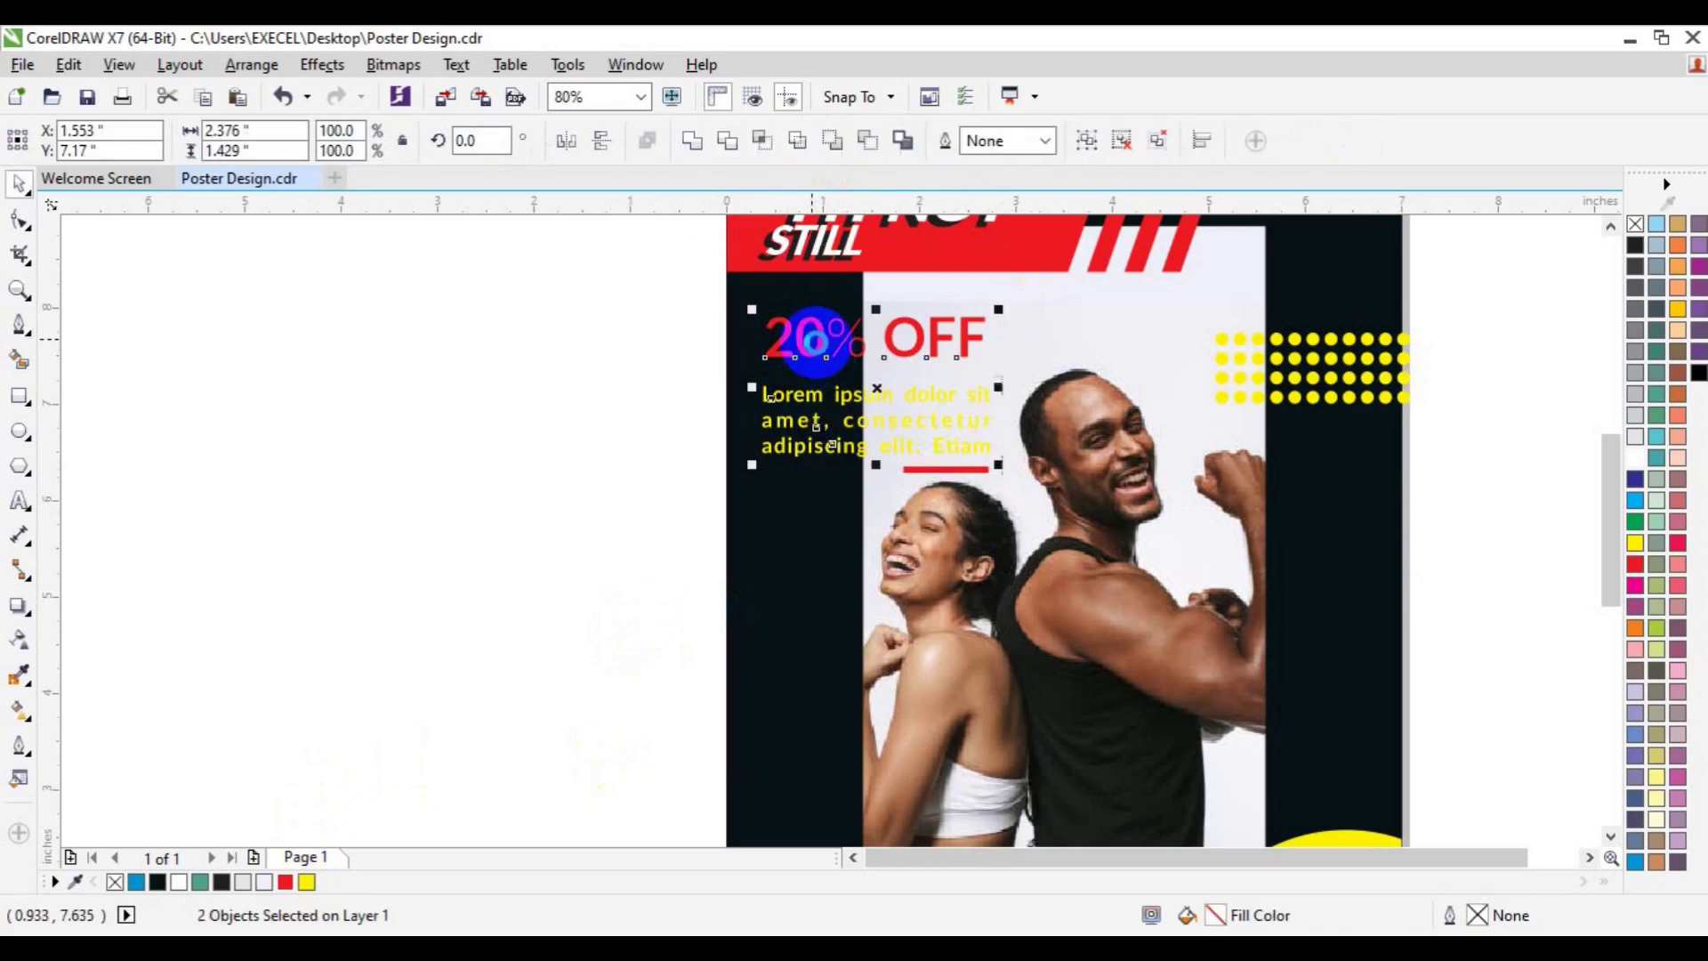
key("ctrl+g")
- Group the discount text with the red line, right edges aligned, and nudge the group slightly upward
left_click(954, 469, "shift")
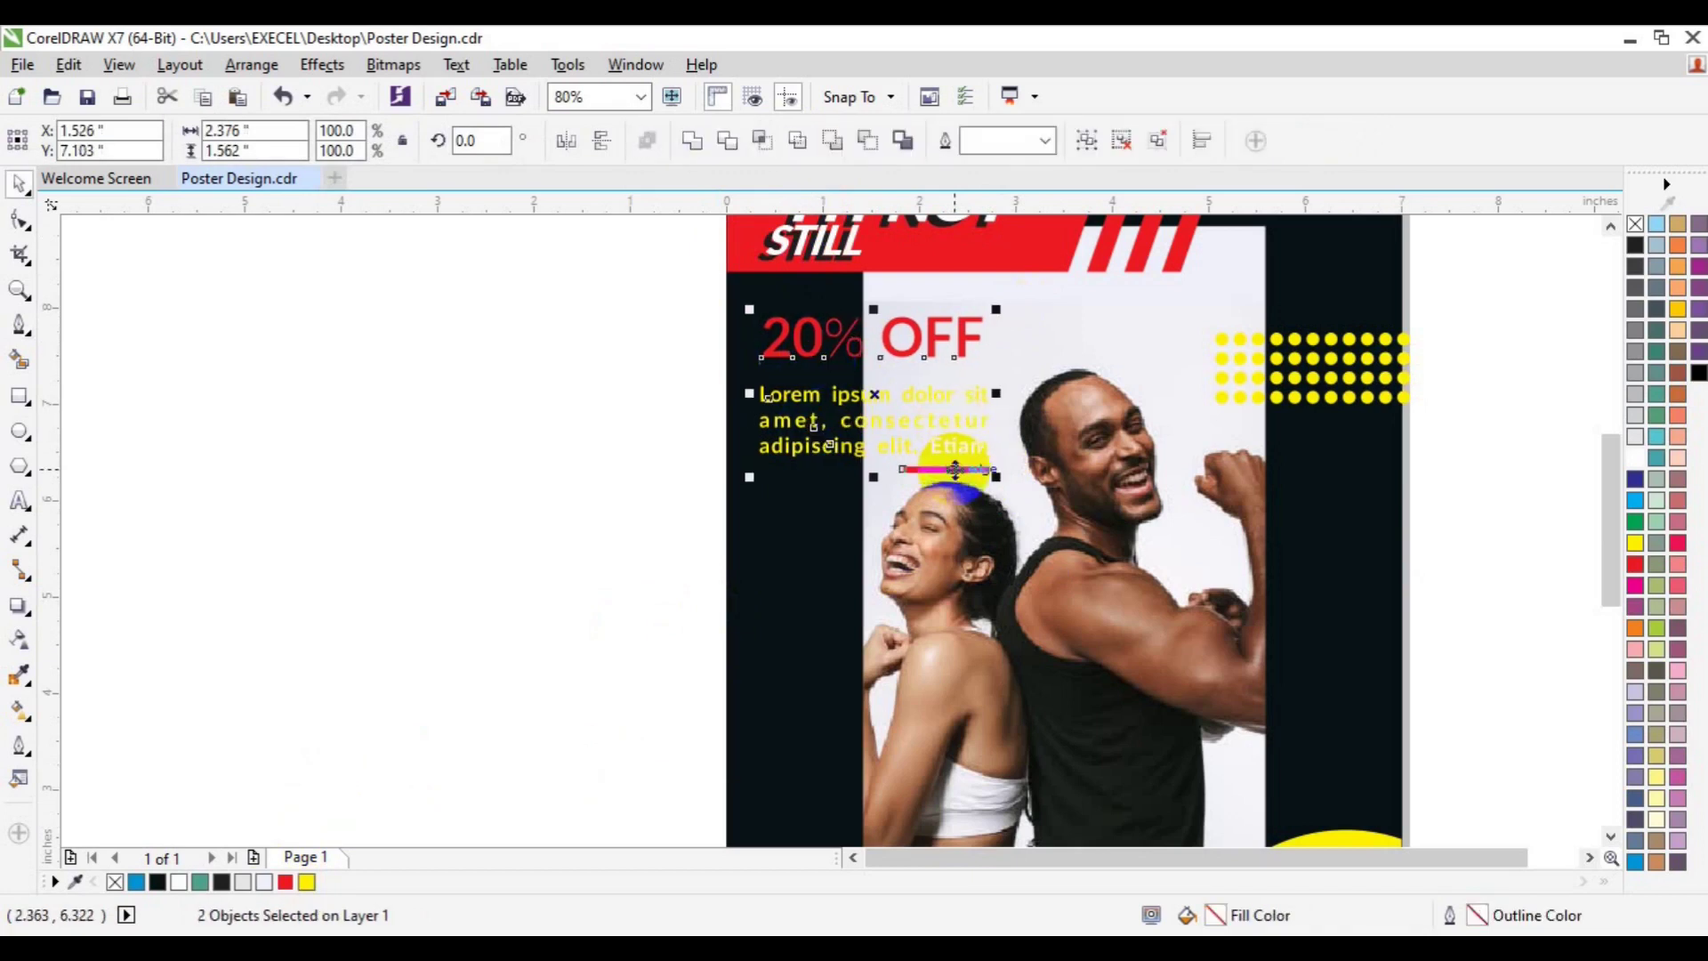
key("ctrl+g")
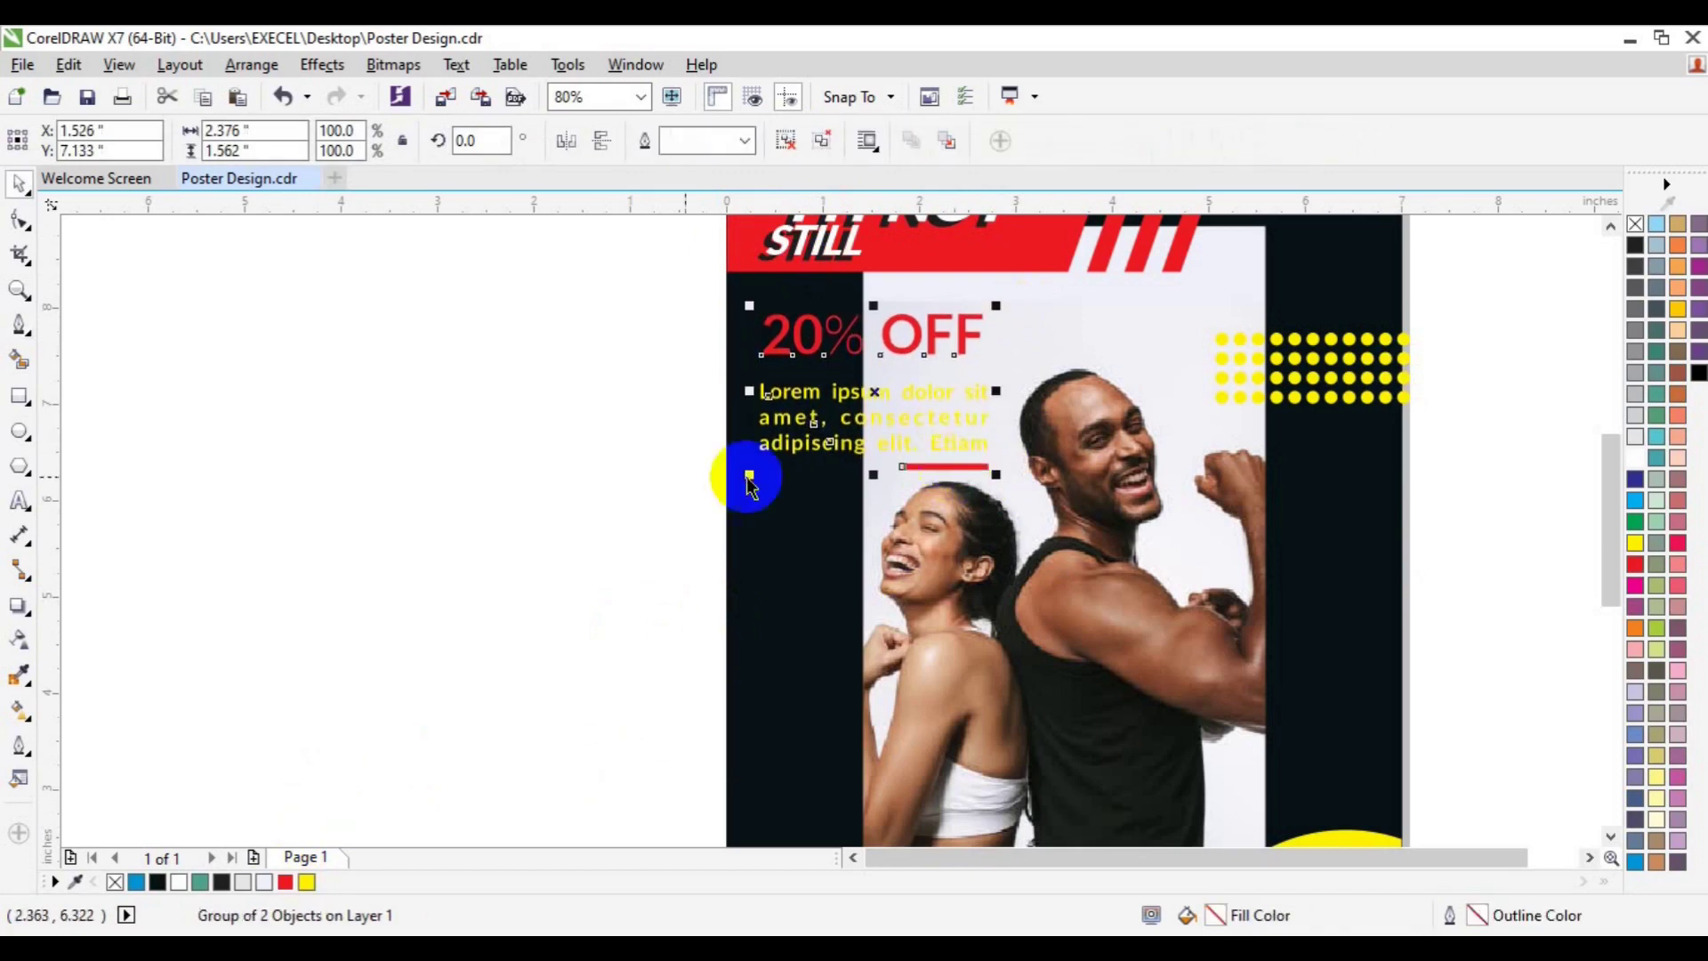
left_click(523, 468)
- Check the whole poster and examine its lower part with the red dot grid and yellow circle up close
left_click(16, 293)
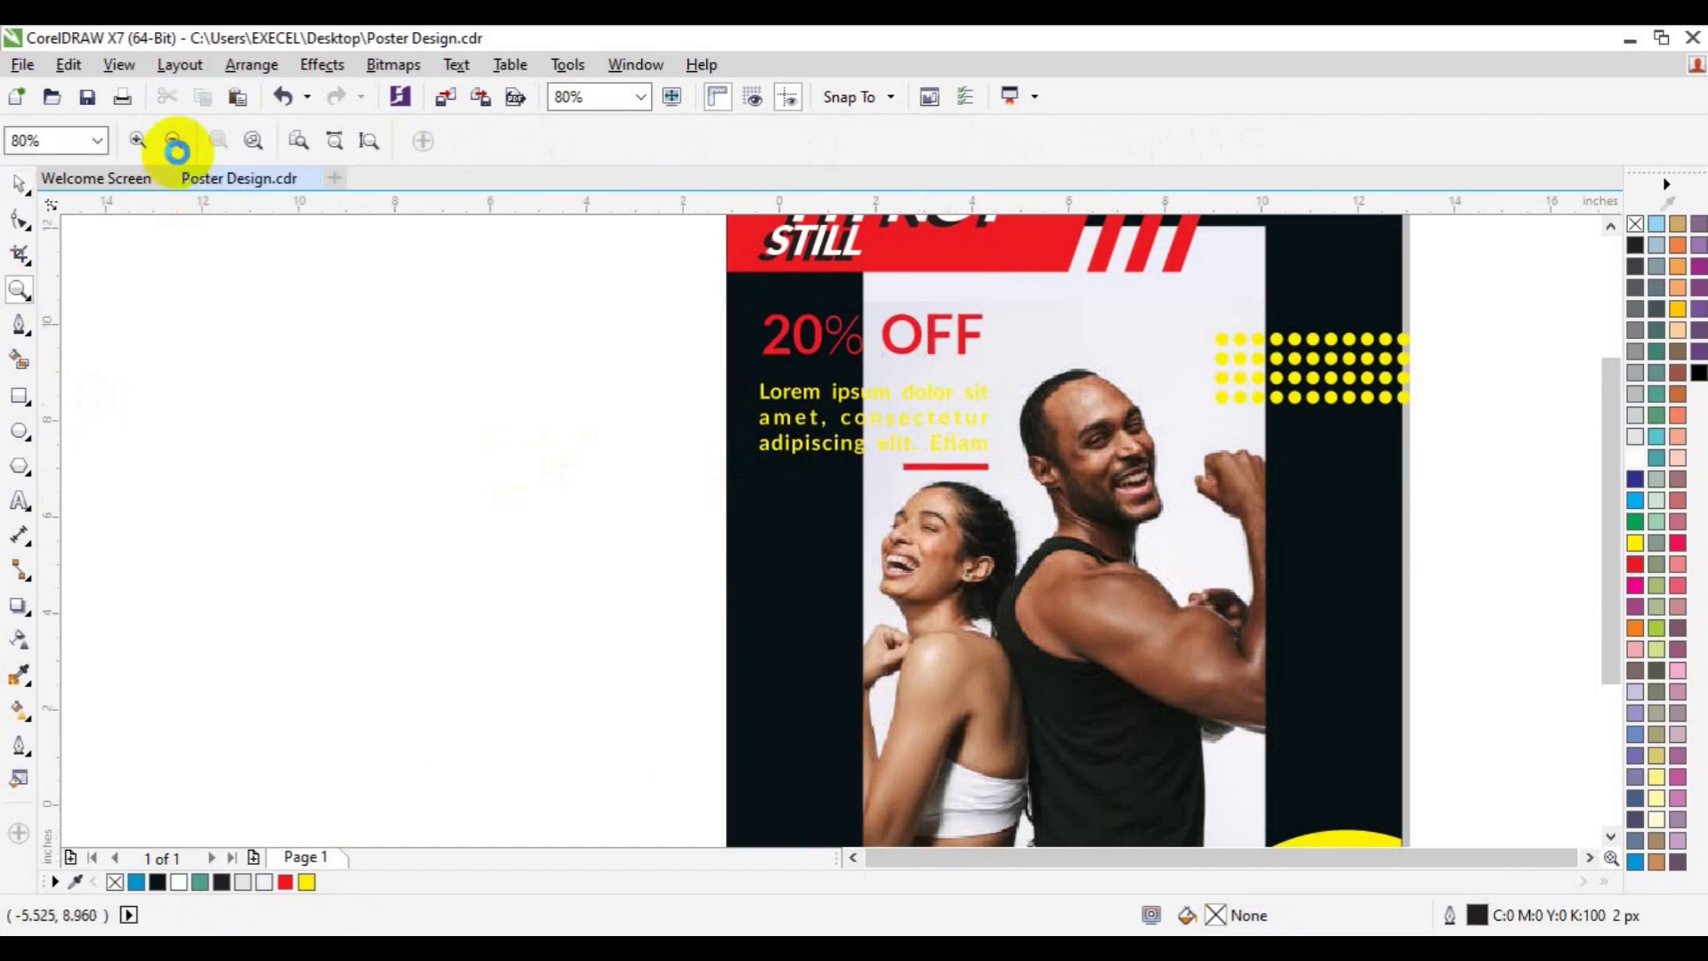
left_click(178, 152)
left_click(1588, 858)
left_click(1588, 859)
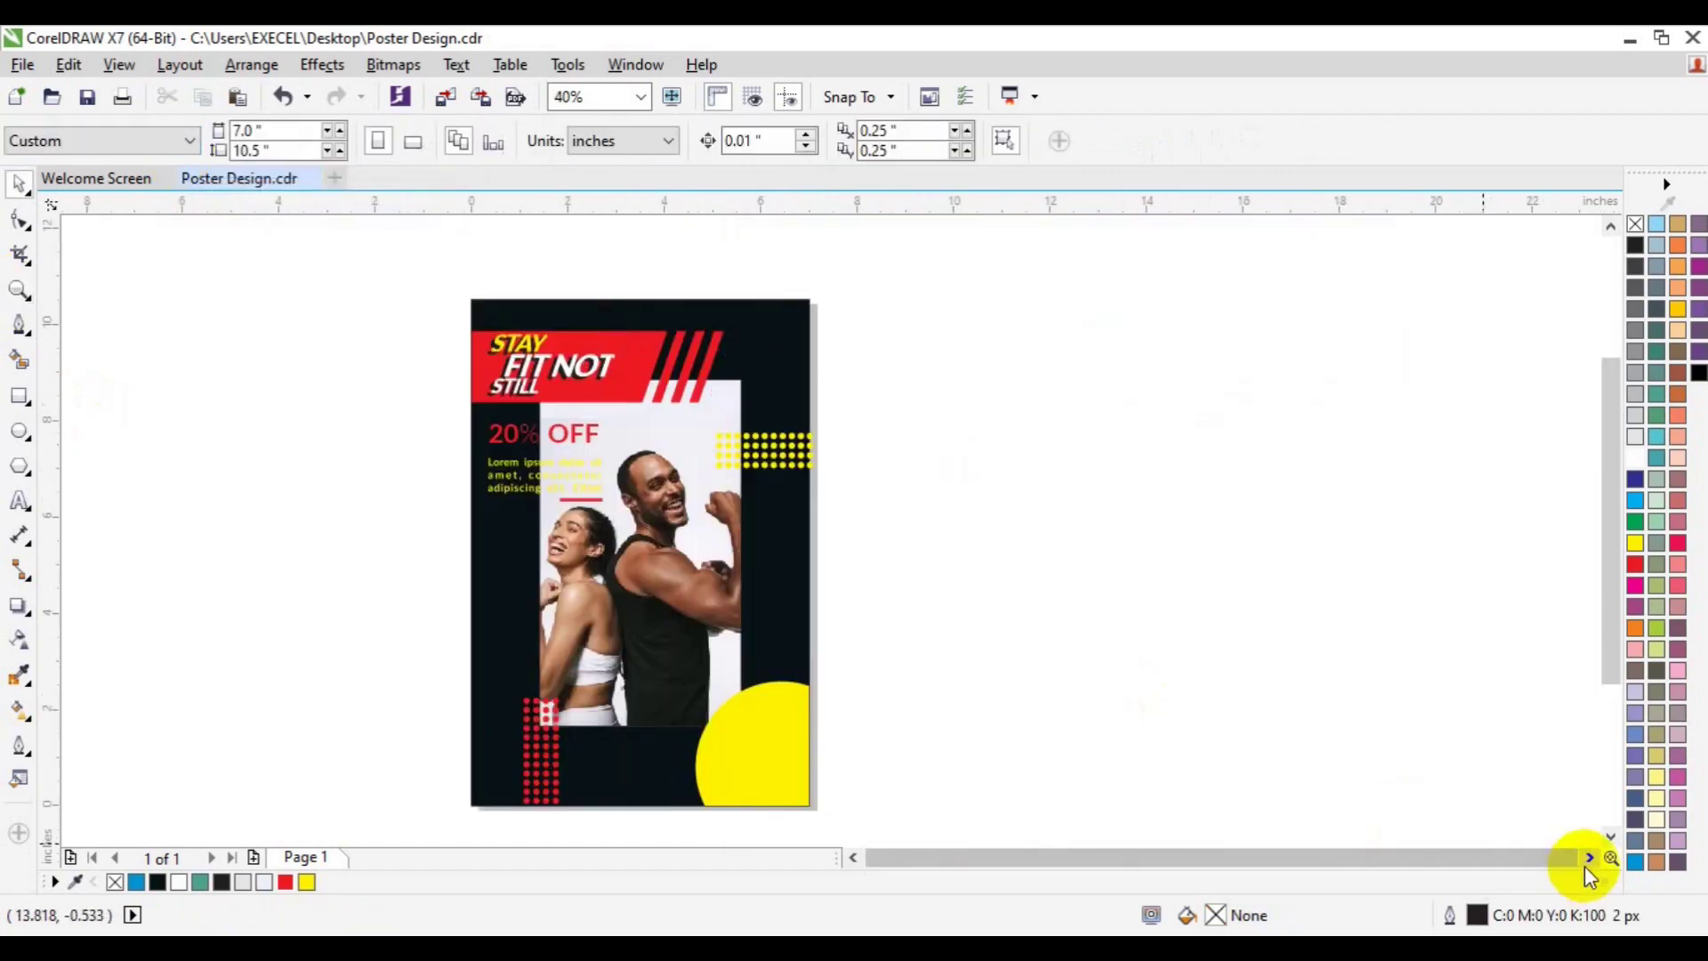
left_click(17, 289)
left_click(621, 766)
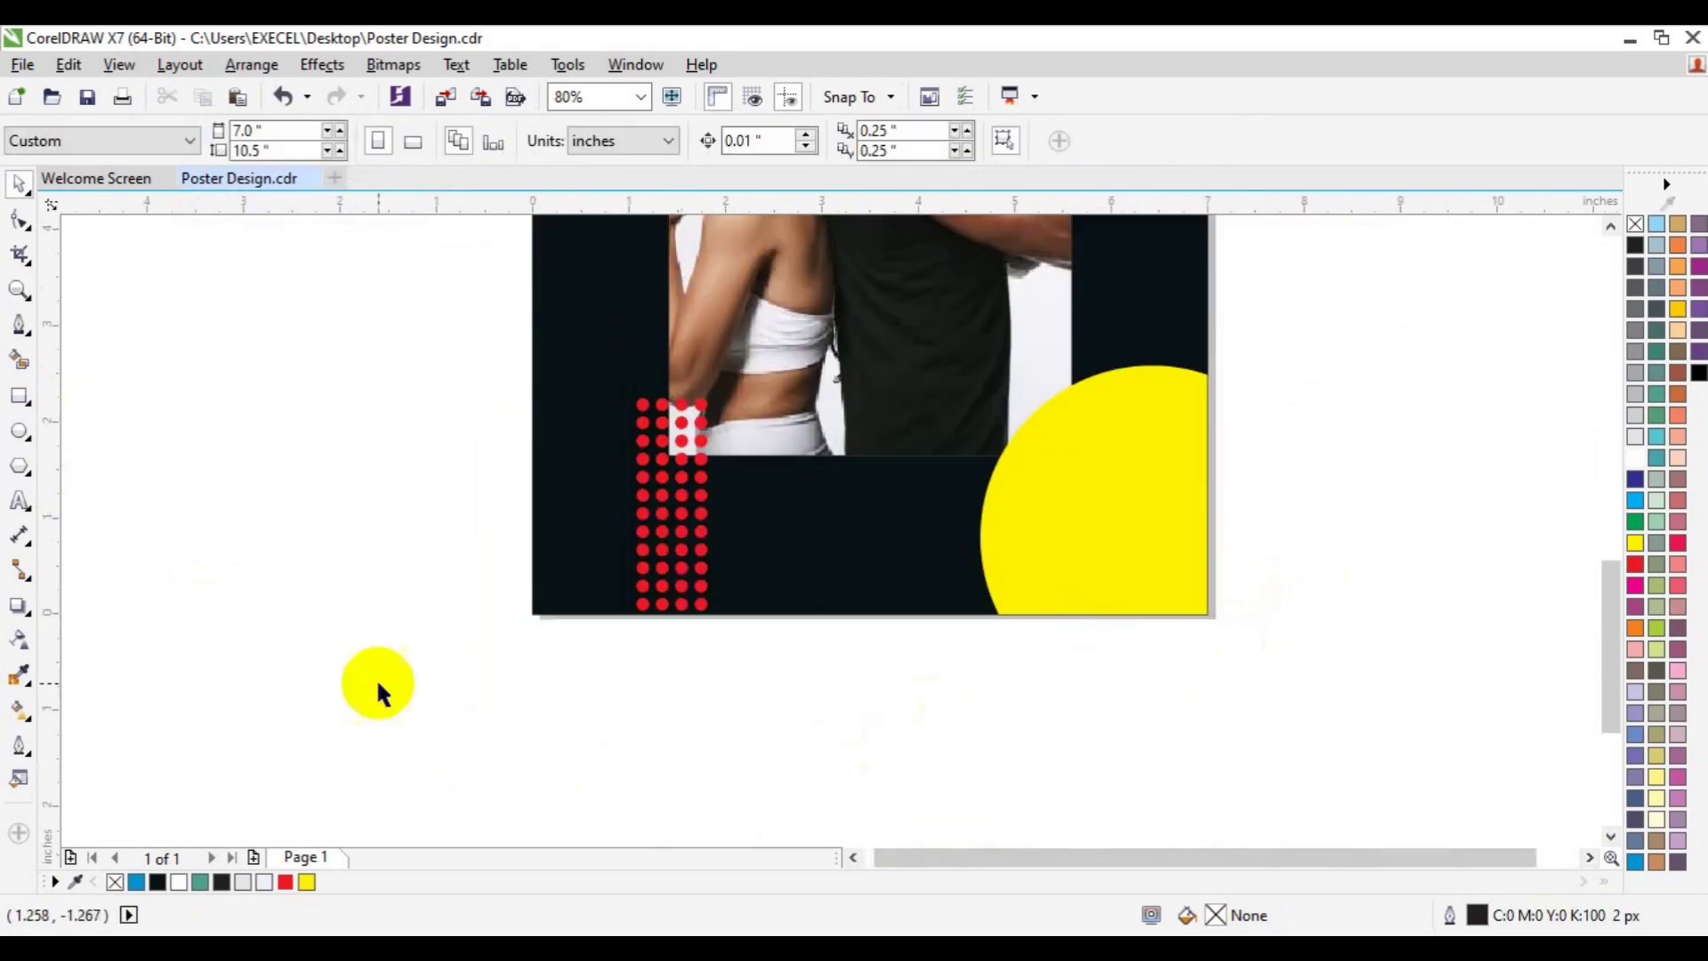
- Add the text "BOOK NOW" in the empty area below the poster and set its font to Lato Medium
left_click(19, 500)
left_click(494, 773)
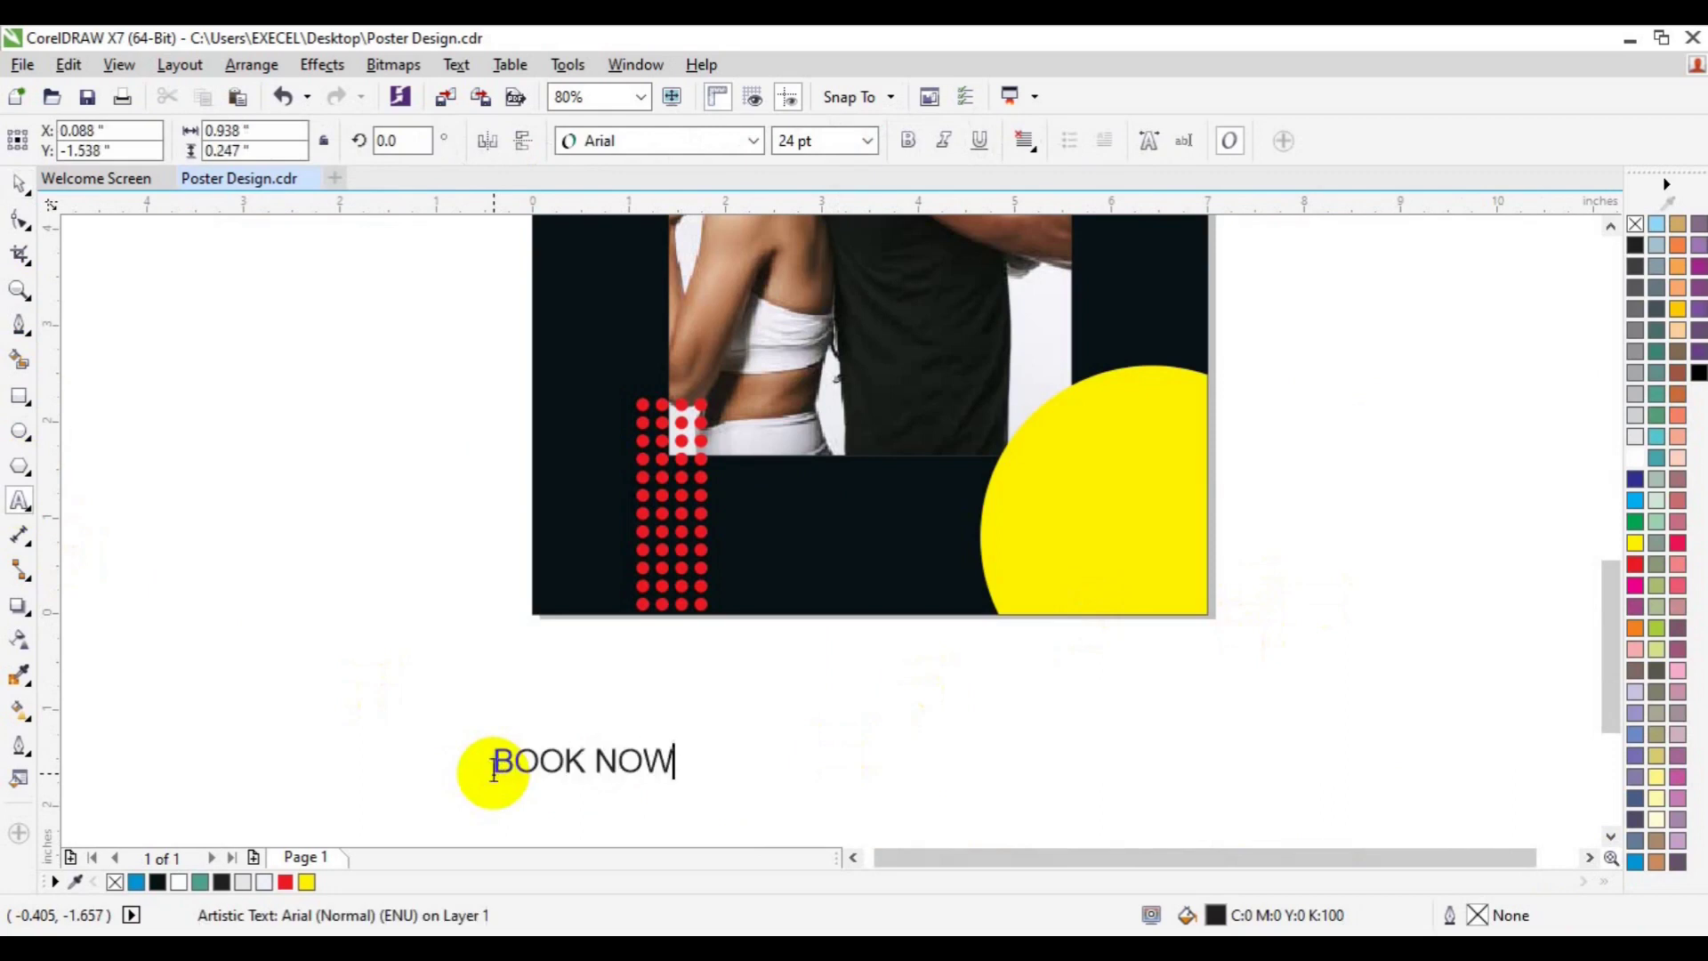
key("ctrl+a")
left_click(753, 141)
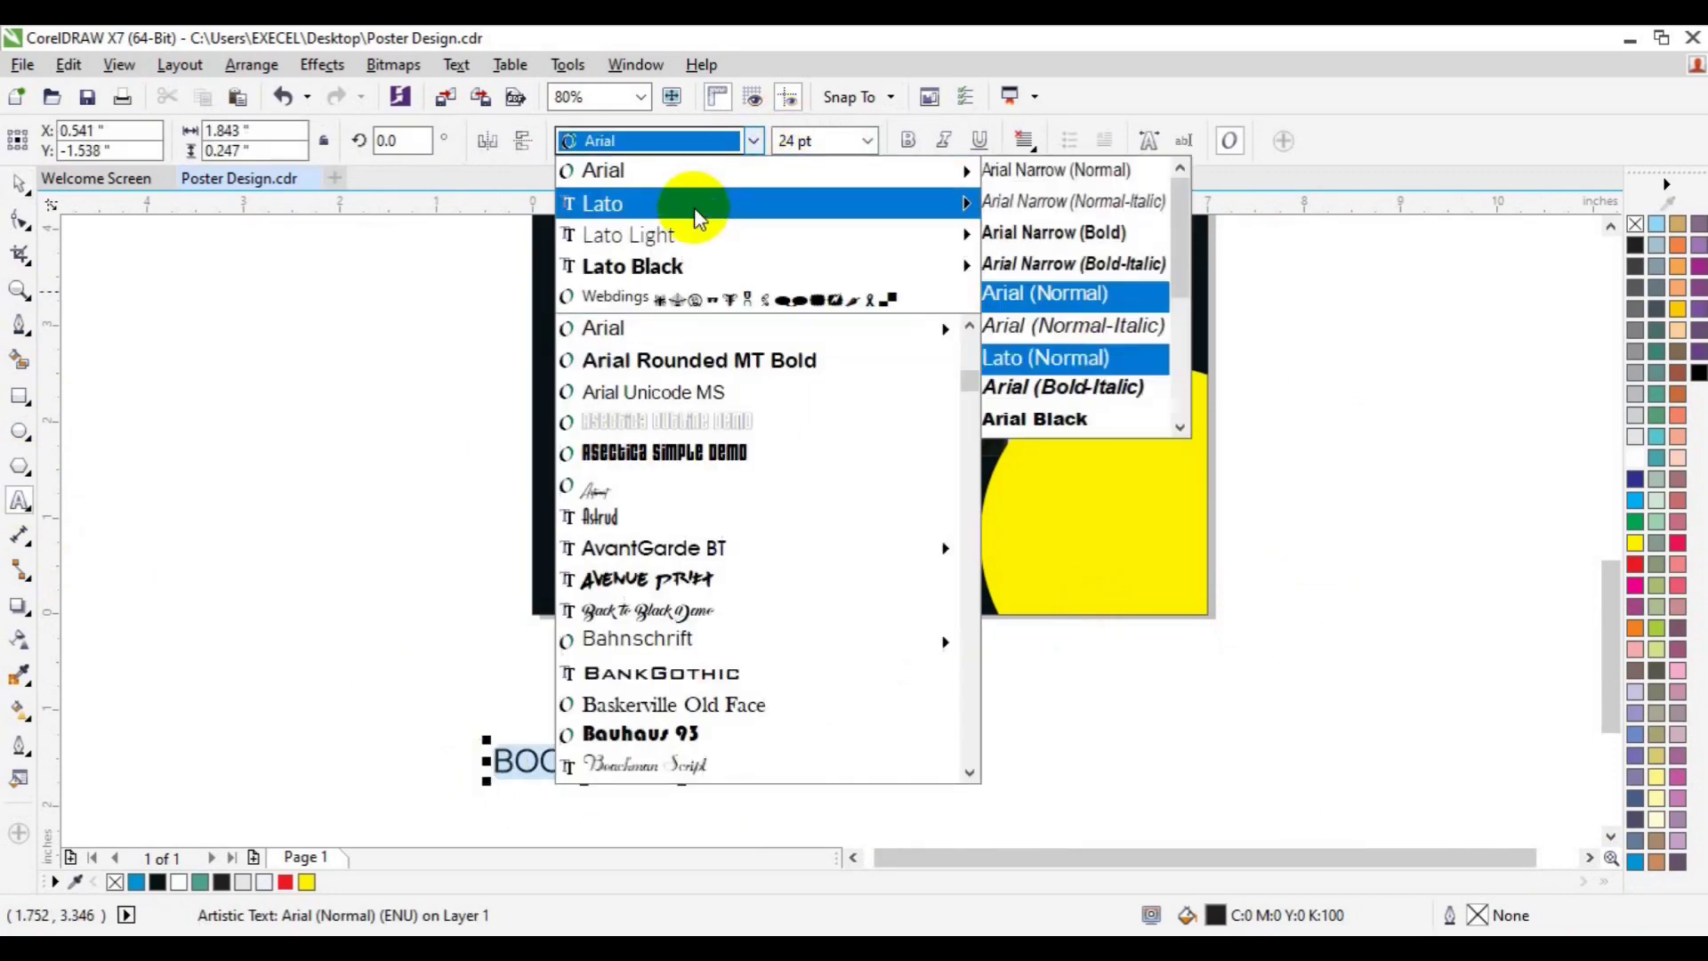
mouse_move(694, 206)
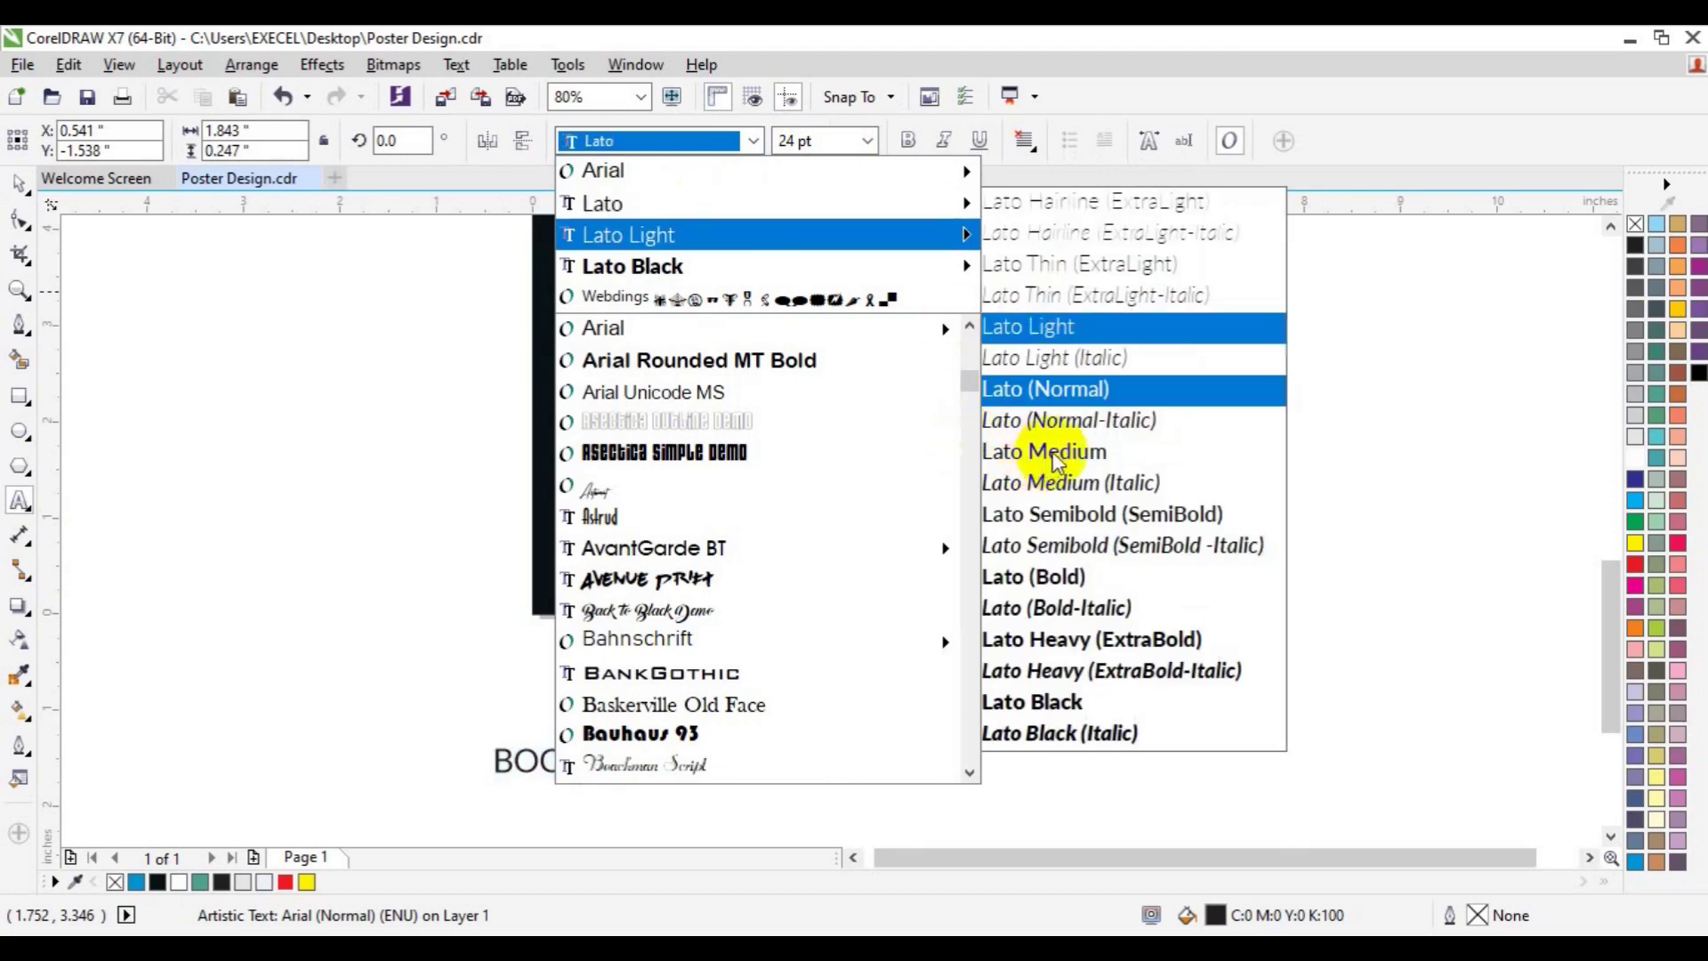
left_click(1057, 482)
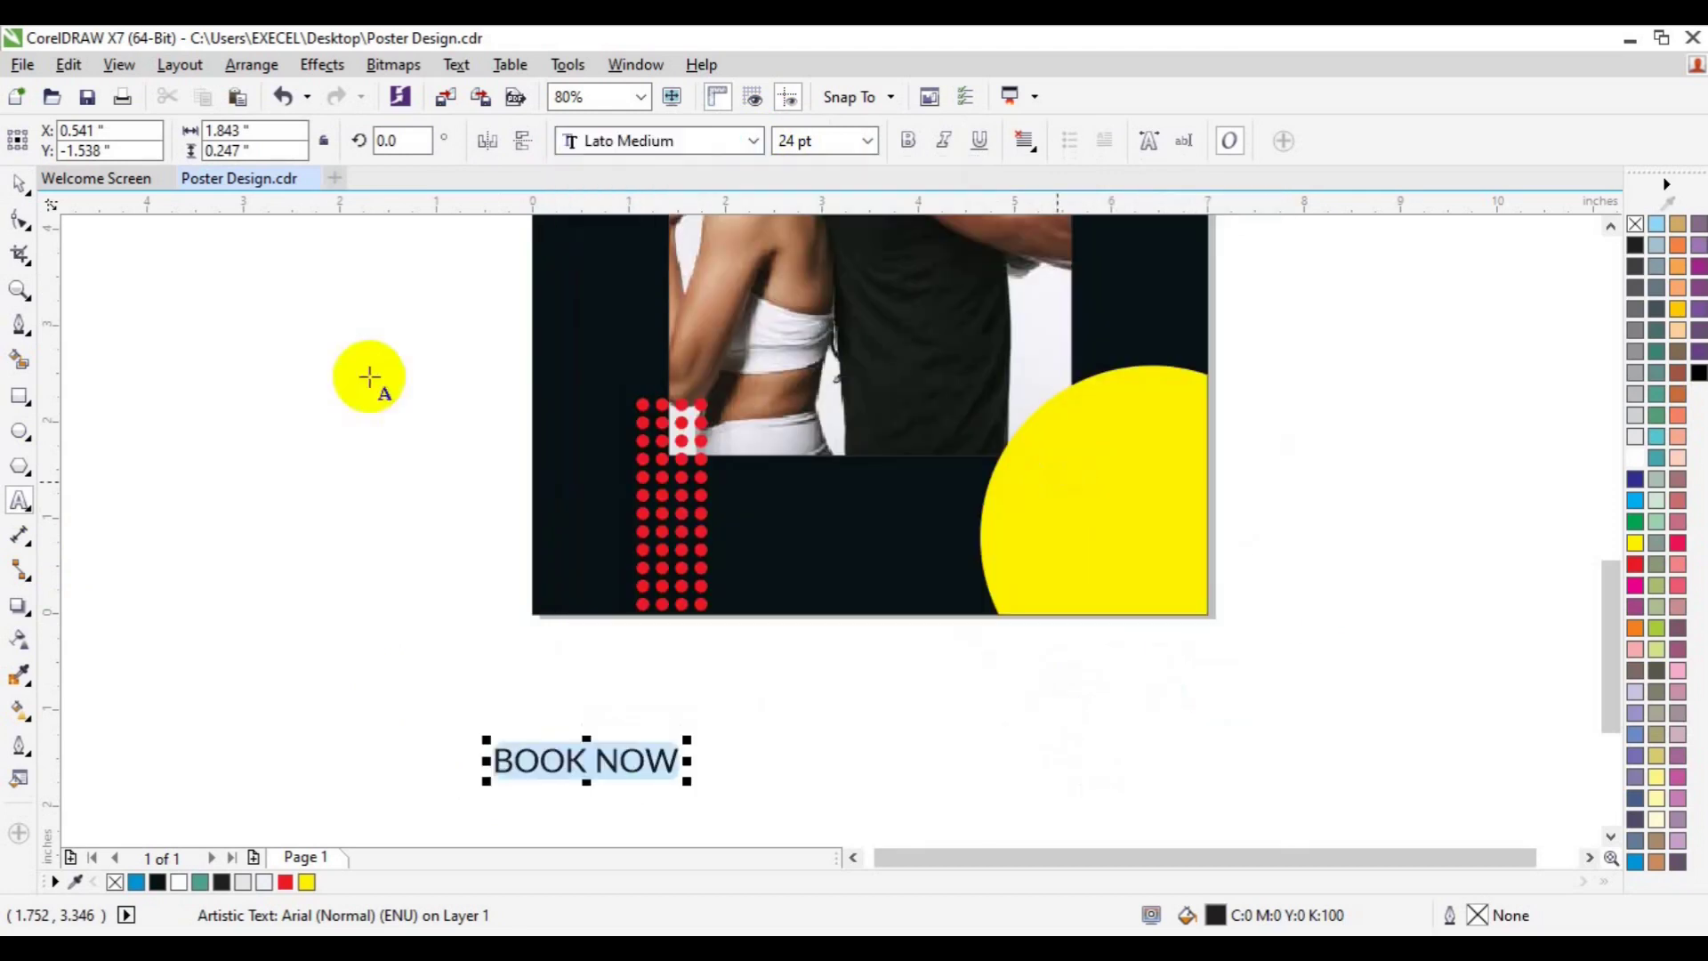
- Set "BOOK NOW" to 12 pt and place it in yellow on the dark area between the red dots and yellow circle
left_click(868, 146)
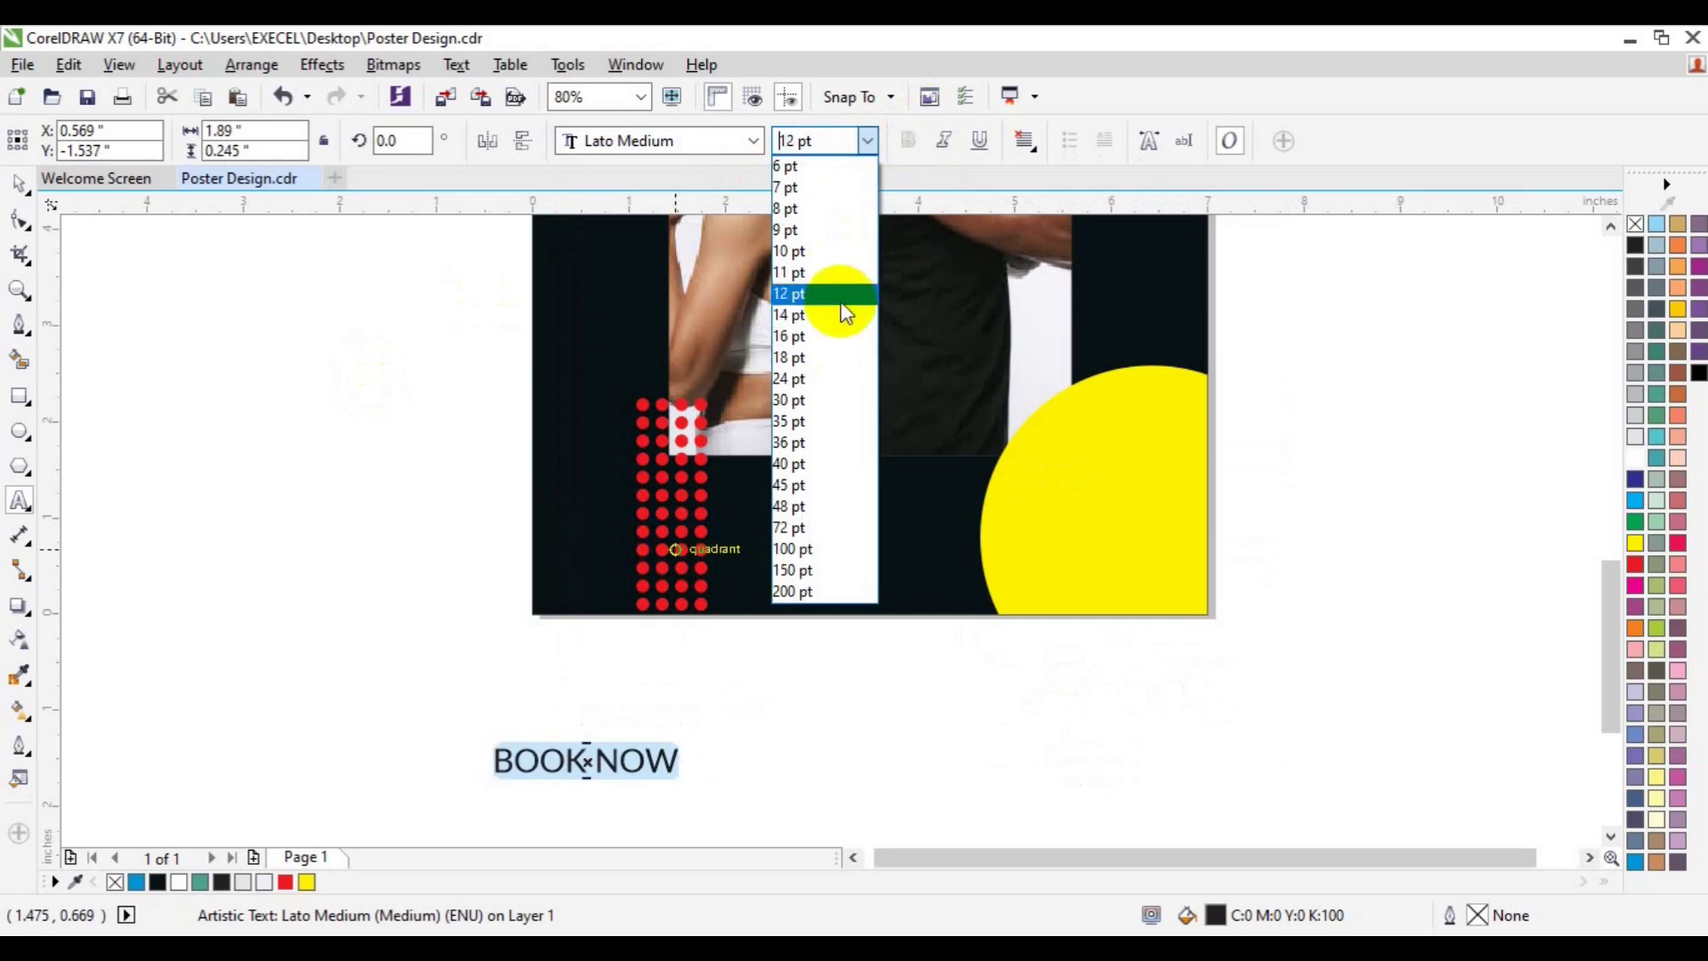
left_click(844, 290)
left_click(20, 188)
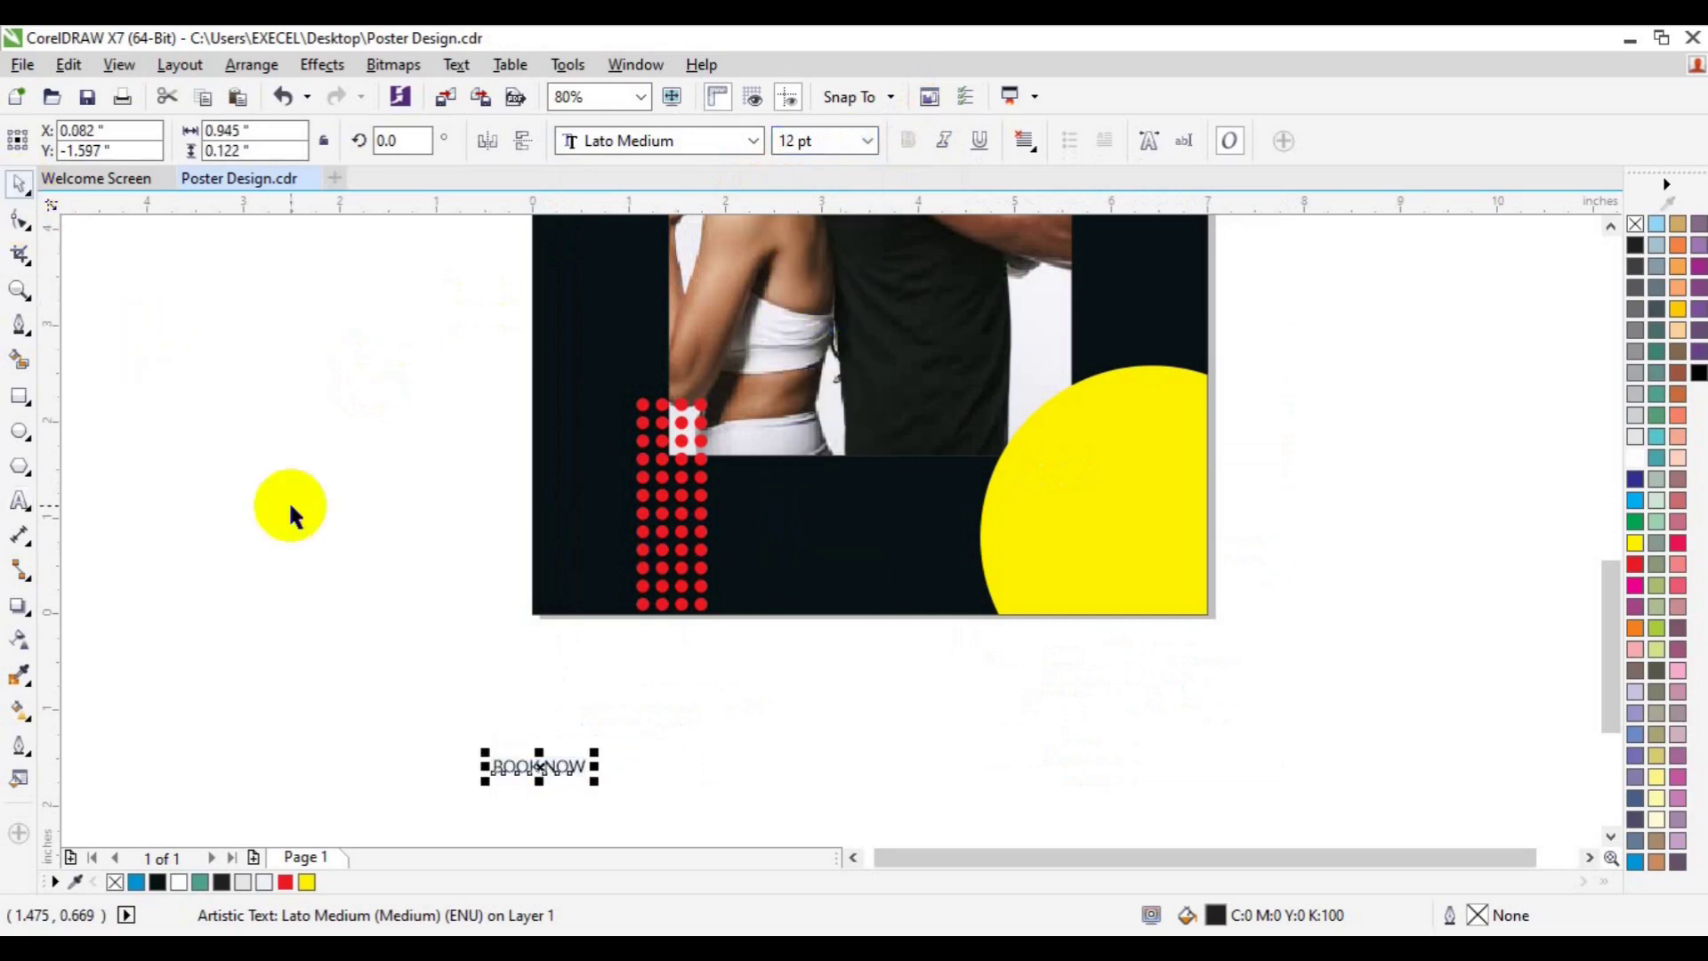
left_click_drag(538, 765, 837, 546)
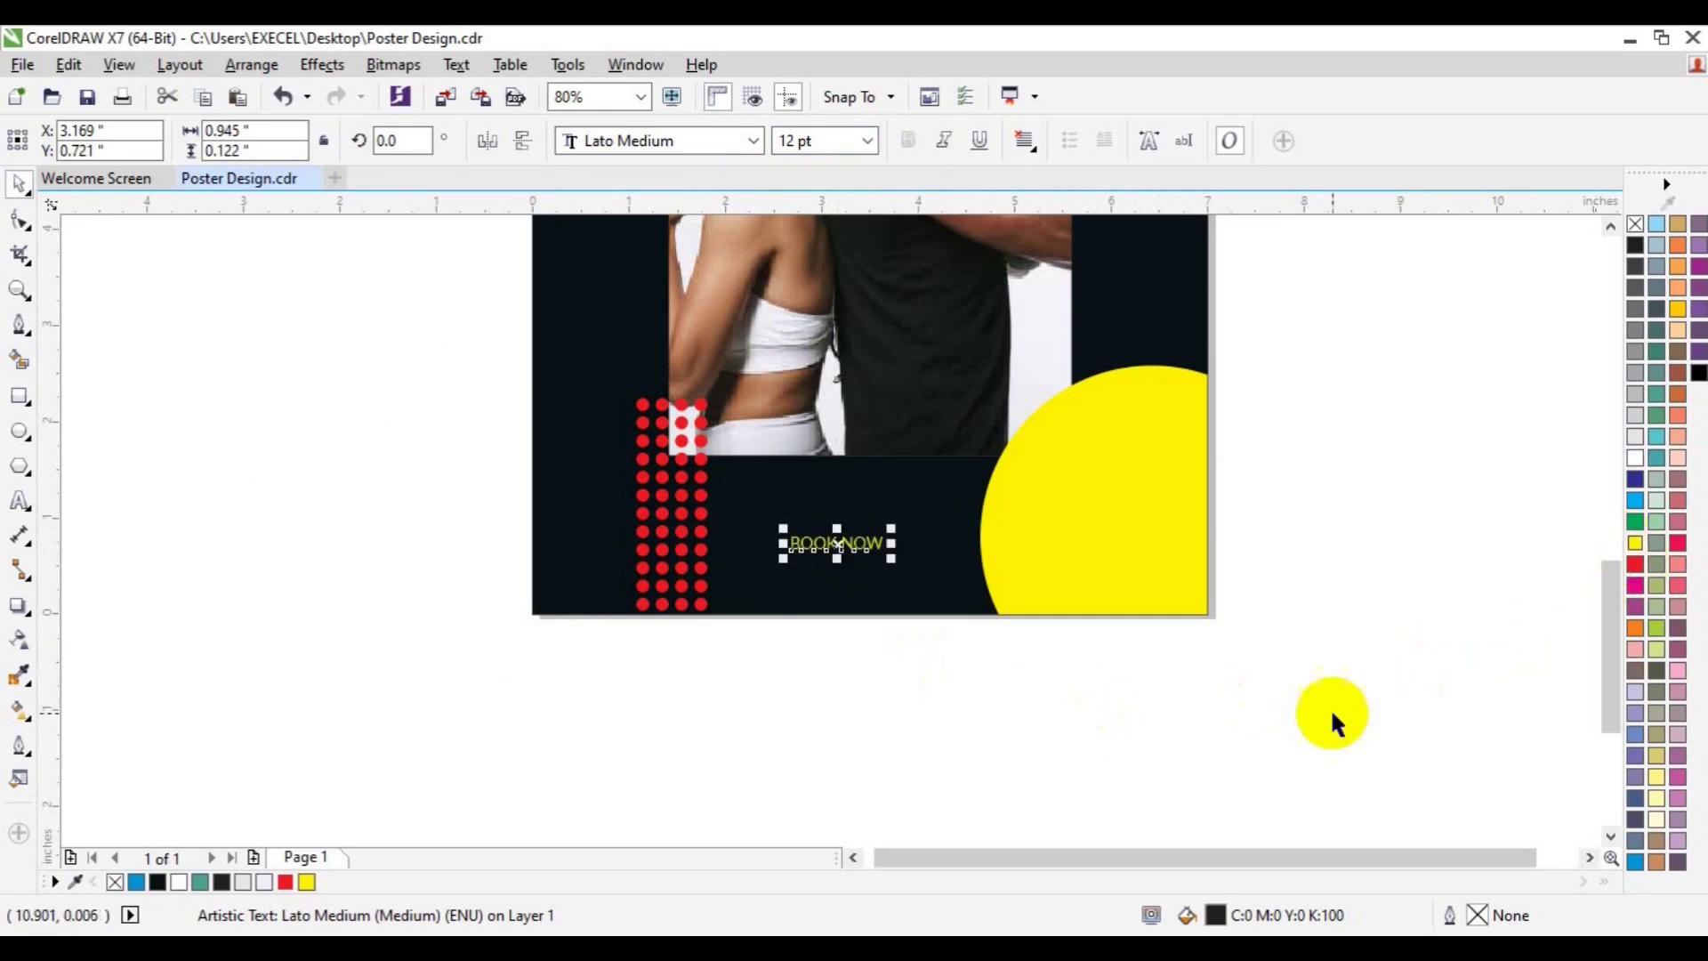
left_click(408, 561)
- Draw a rectangle about 1.36 by 0.36 inches around "BOOK NOW" and give it a yellow outline
left_click(19, 396)
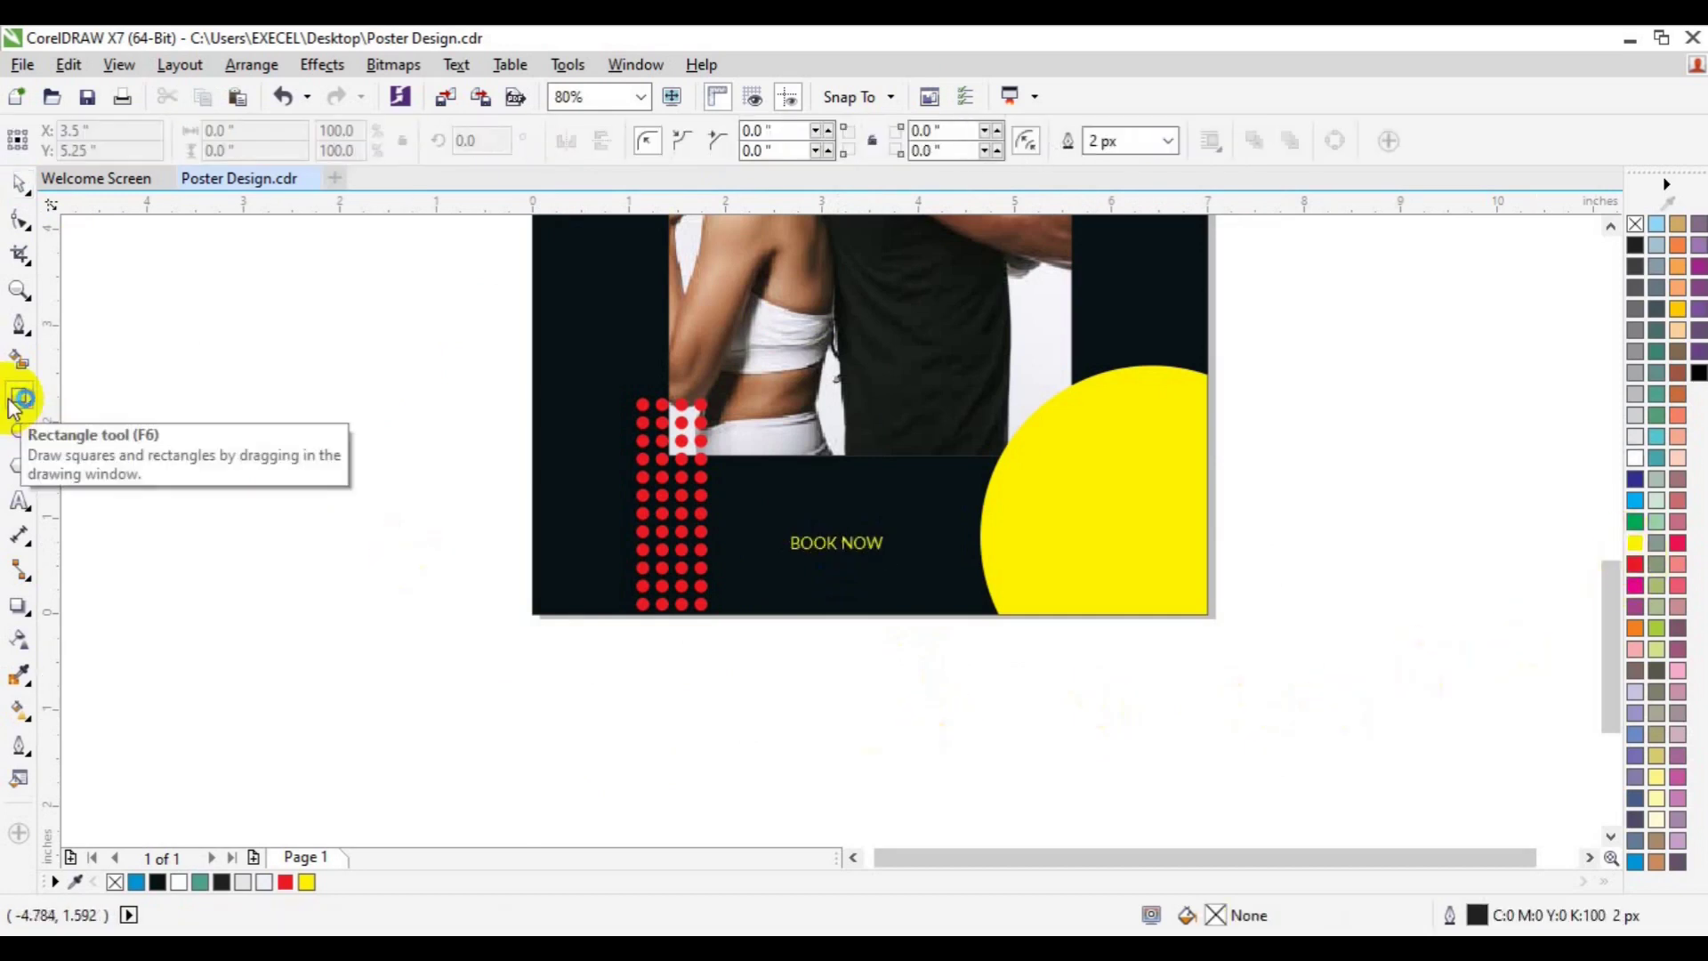
left_click_drag(774, 529, 913, 569)
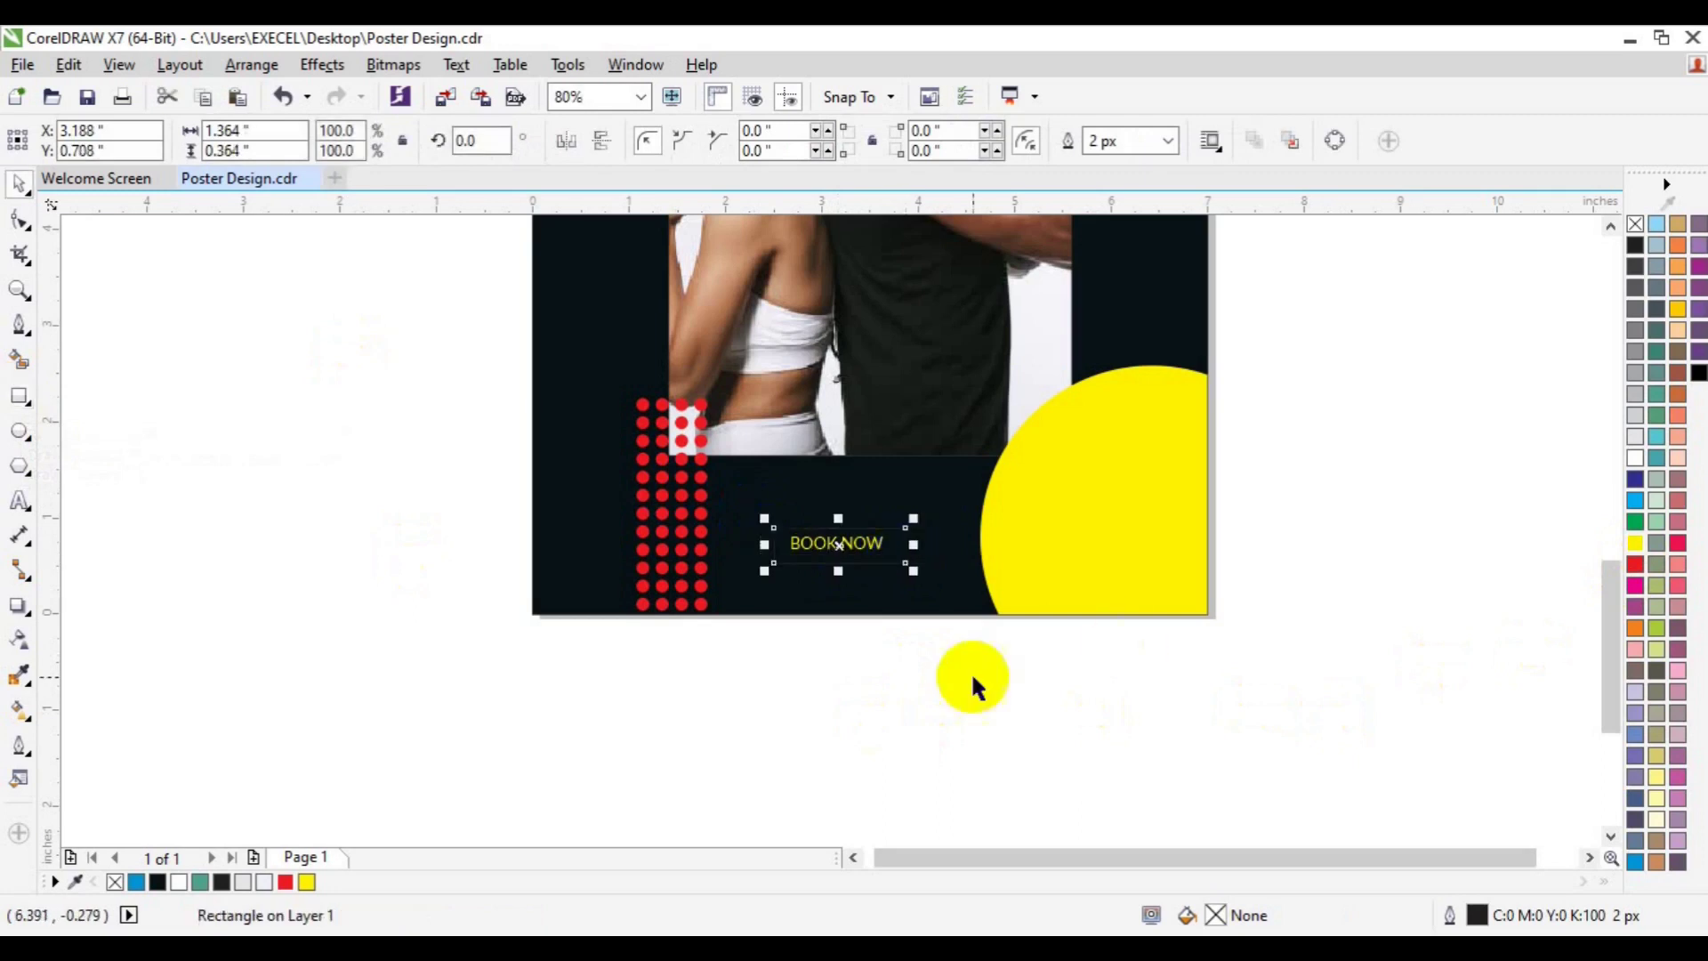
left_click_drag(310, 881, 804, 550)
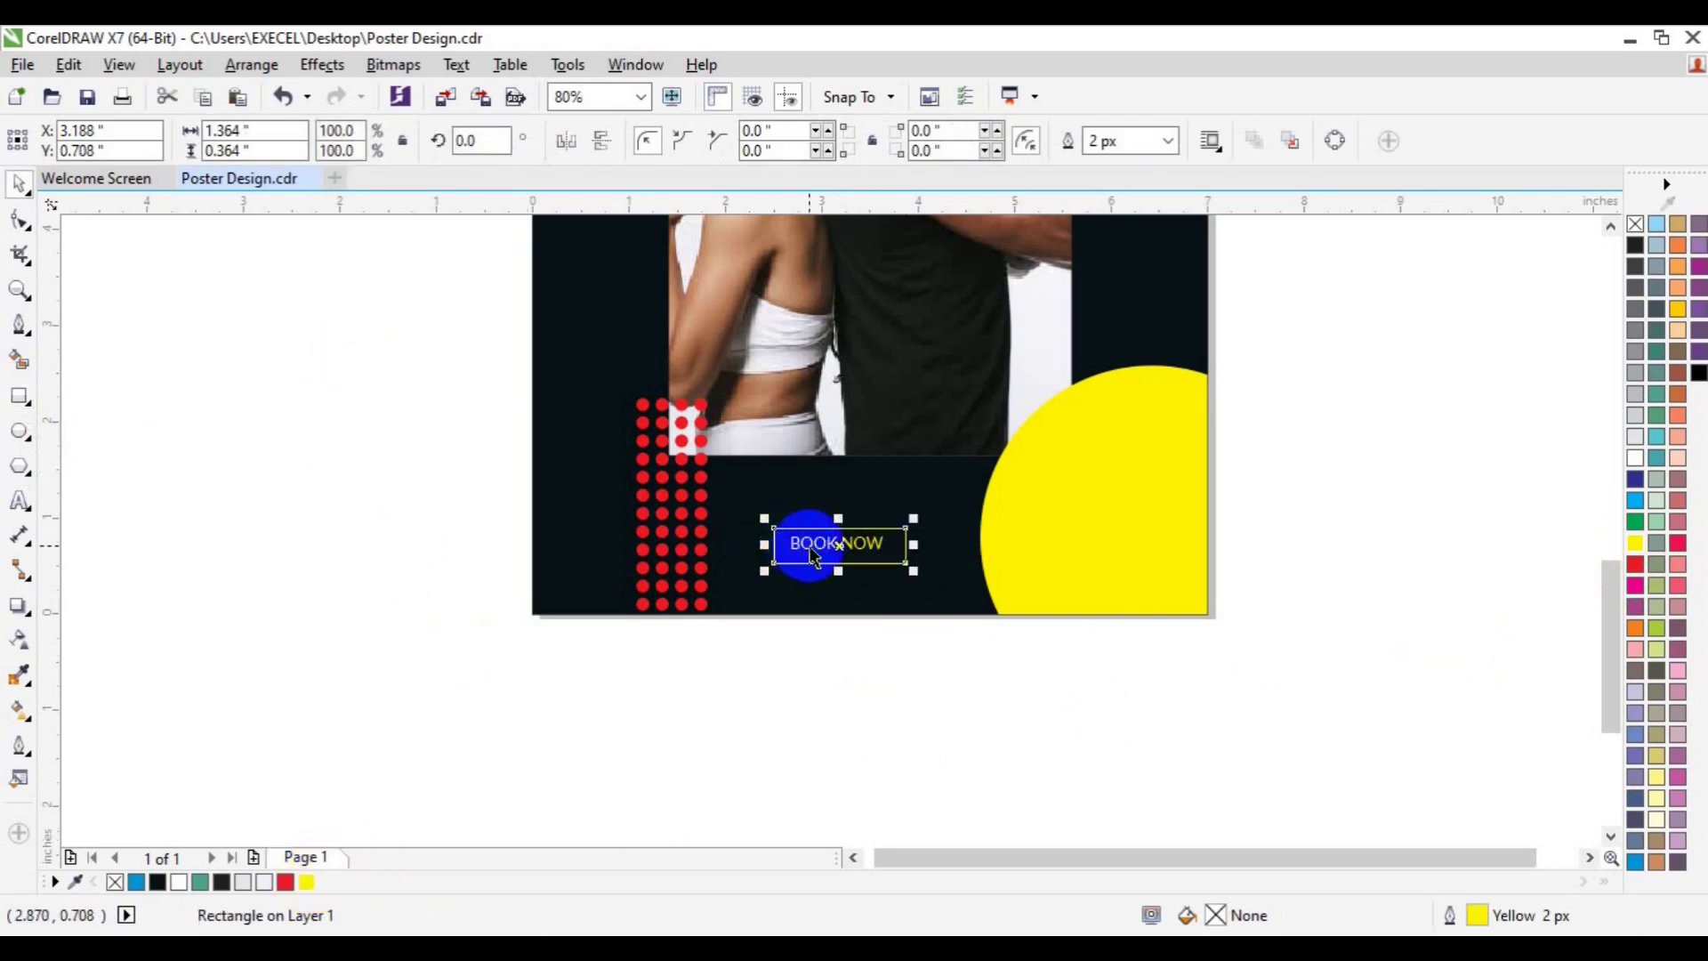
- Group "BOOK NOW" with its frame centred on the text, and centre the group horizontally on the poster
left_click(811, 551, "shift")
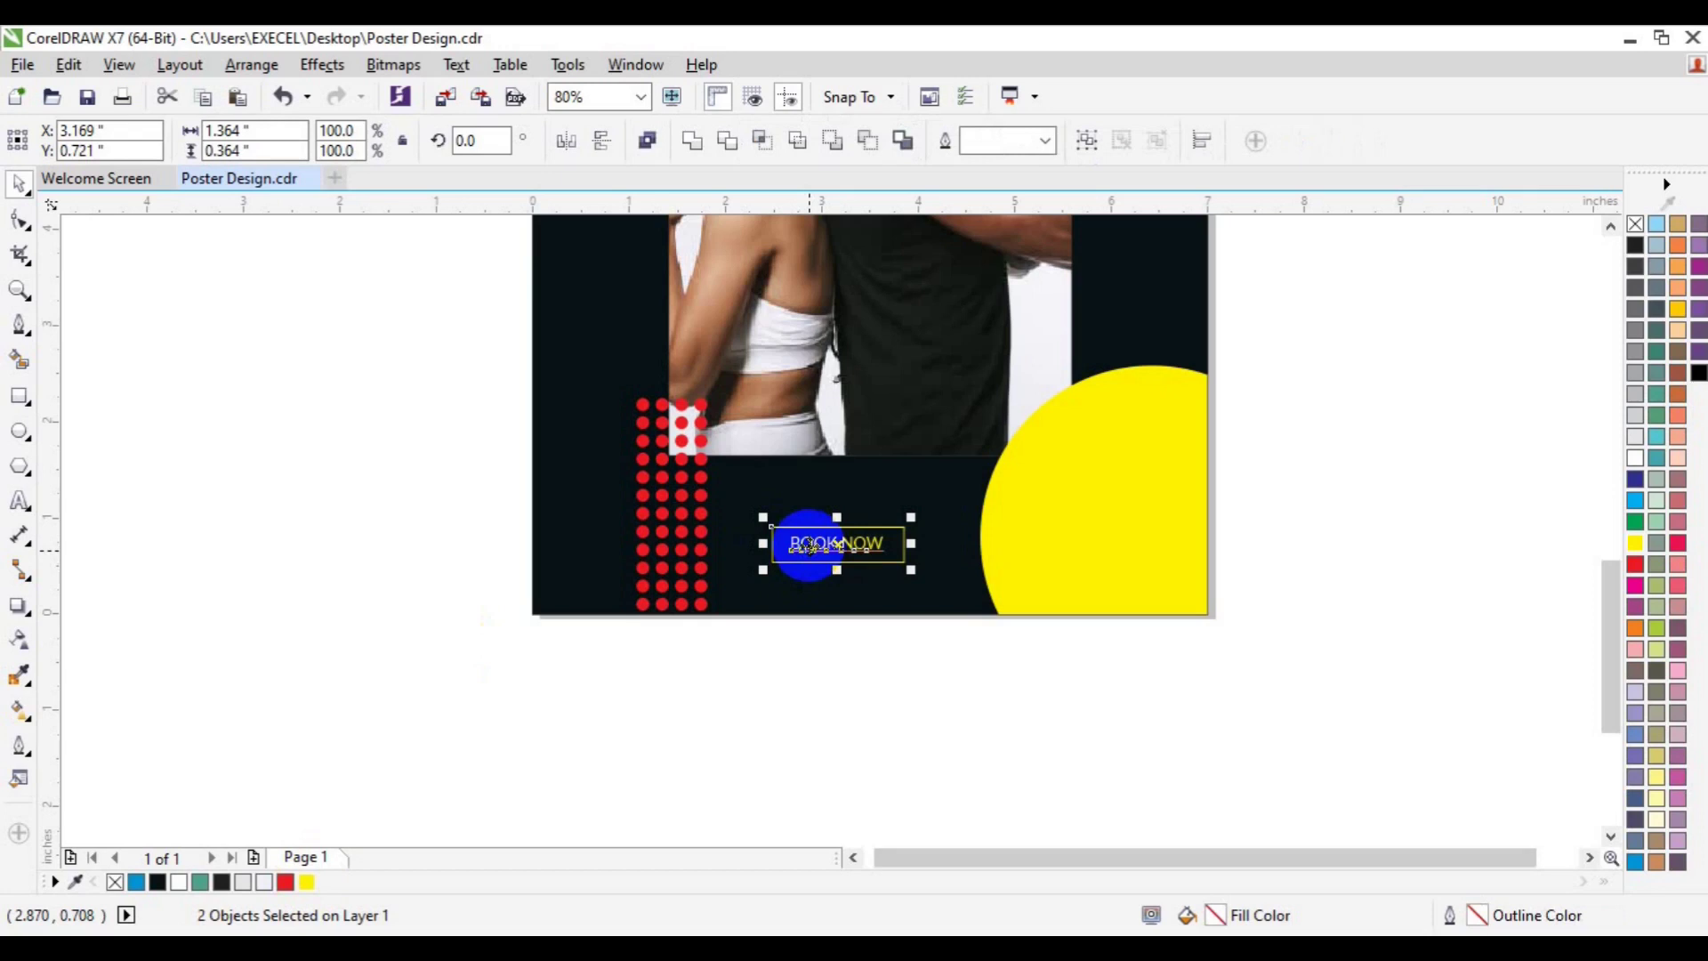
key("ctrl+g")
left_click(591, 525, "shift")
key("c")
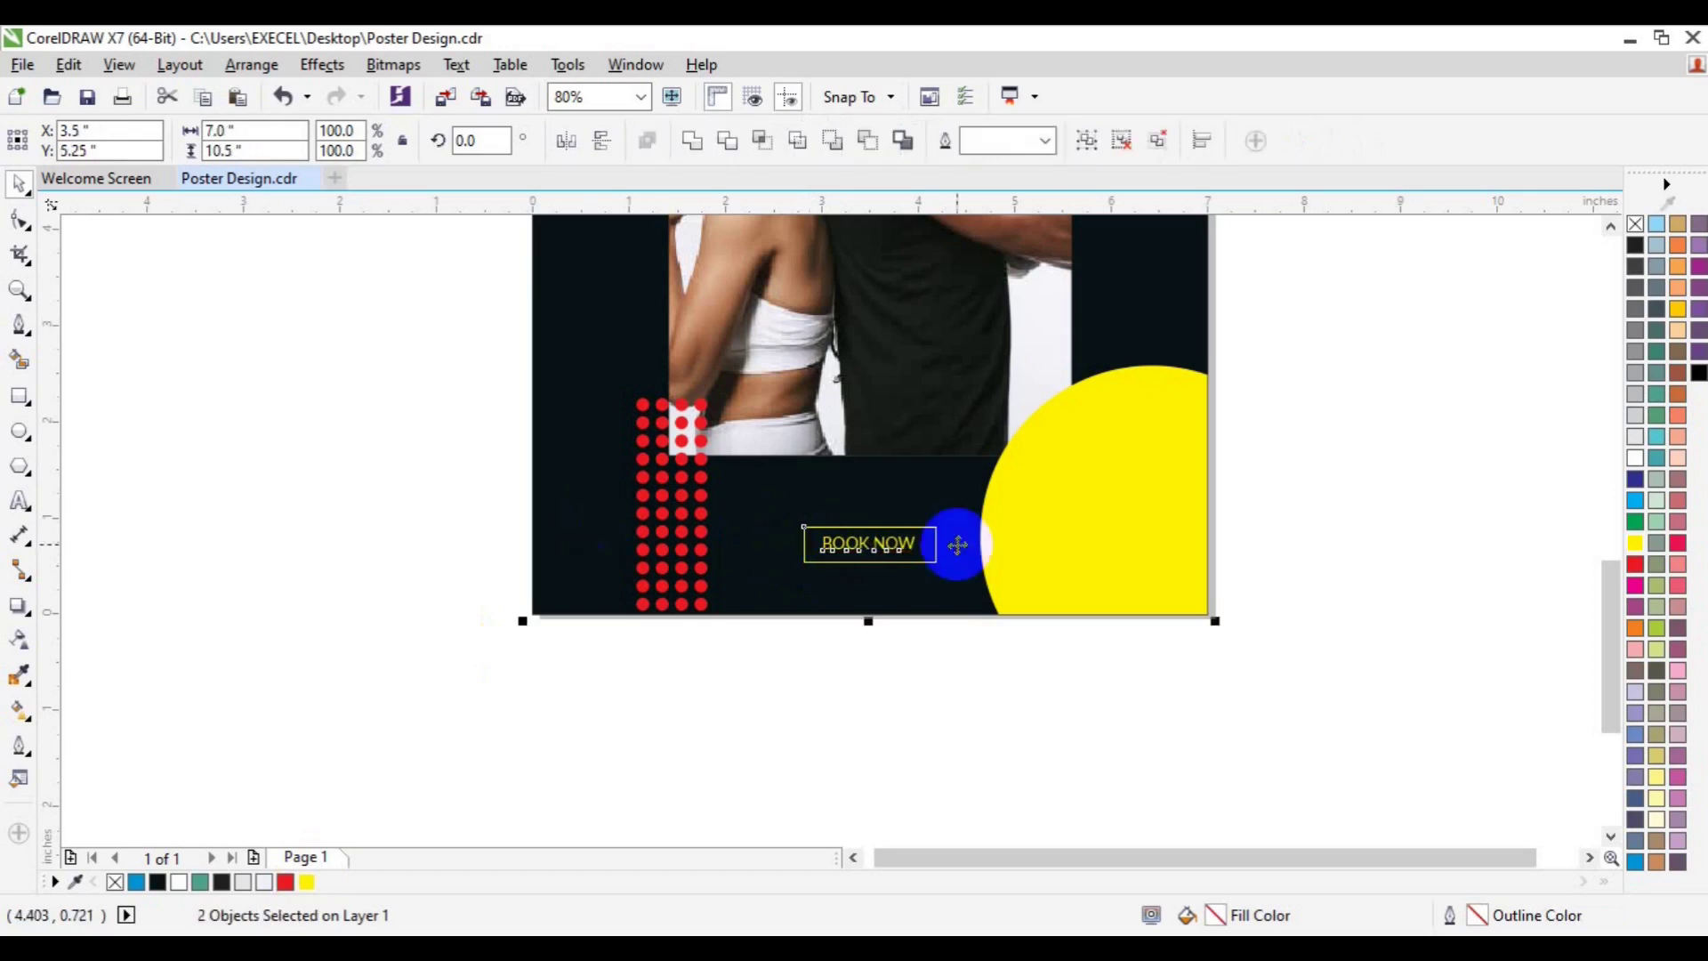
left_click(1346, 479)
- Duplicate the "BOOK NOW" group outside the poster and ungroup the copy, moving its text out of the frame
left_click(835, 536)
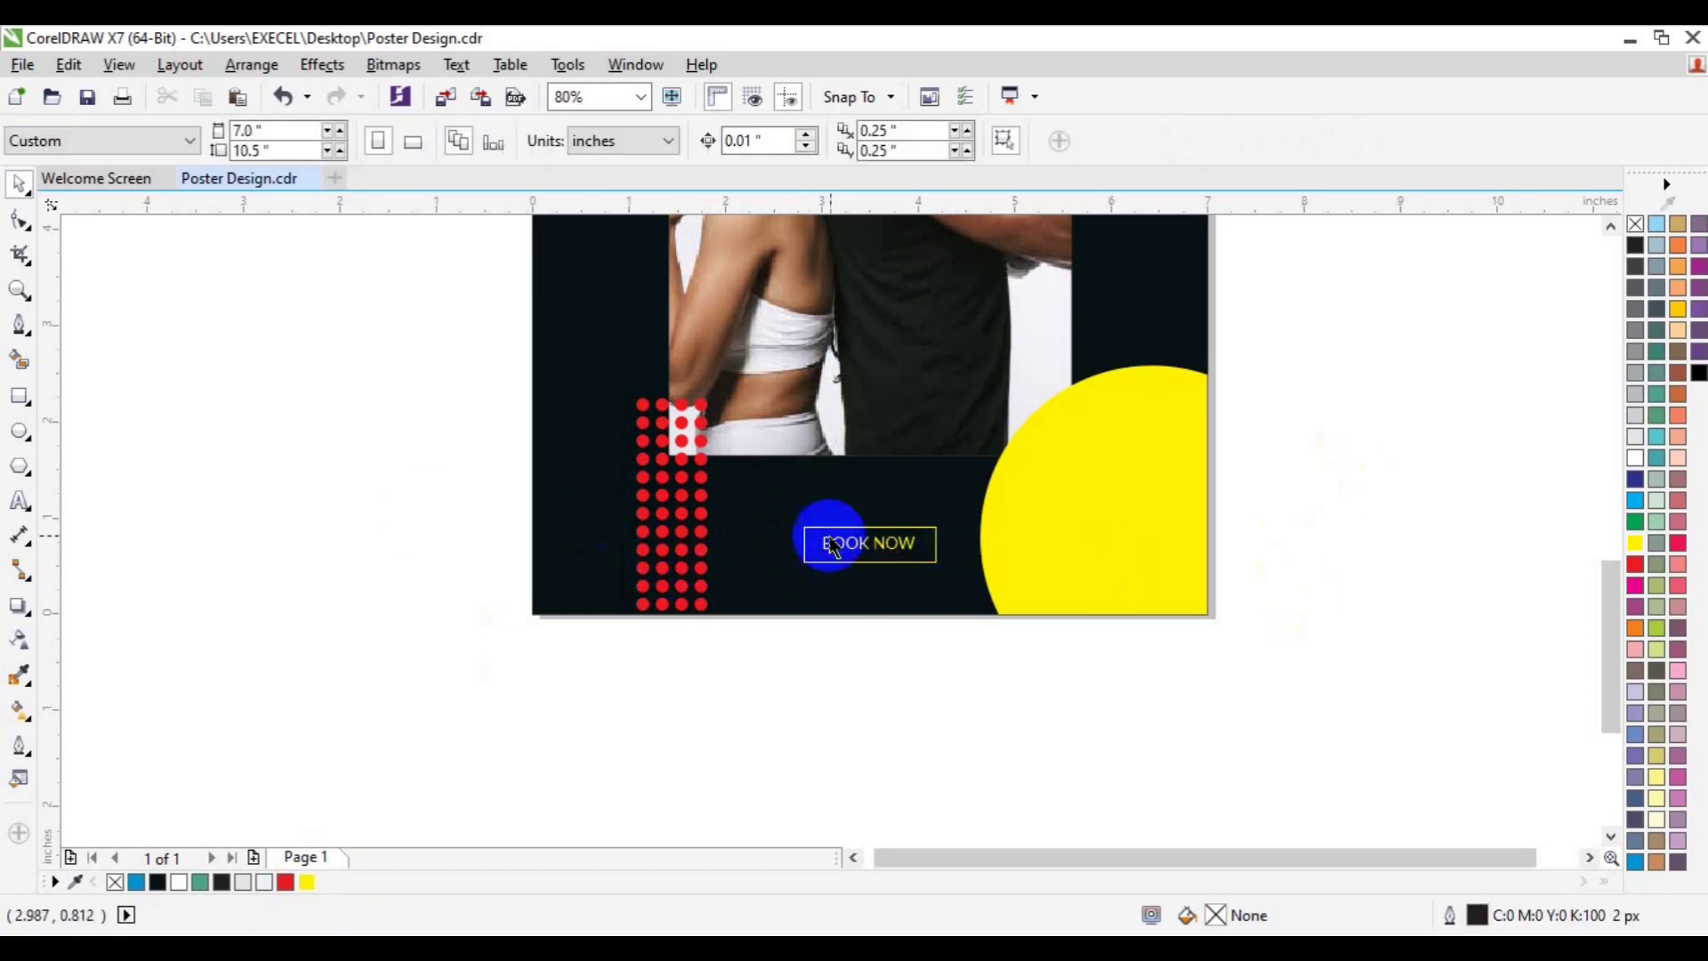
key("ctrl+d")
left_click_drag(887, 523, 368, 640)
left_click(787, 141)
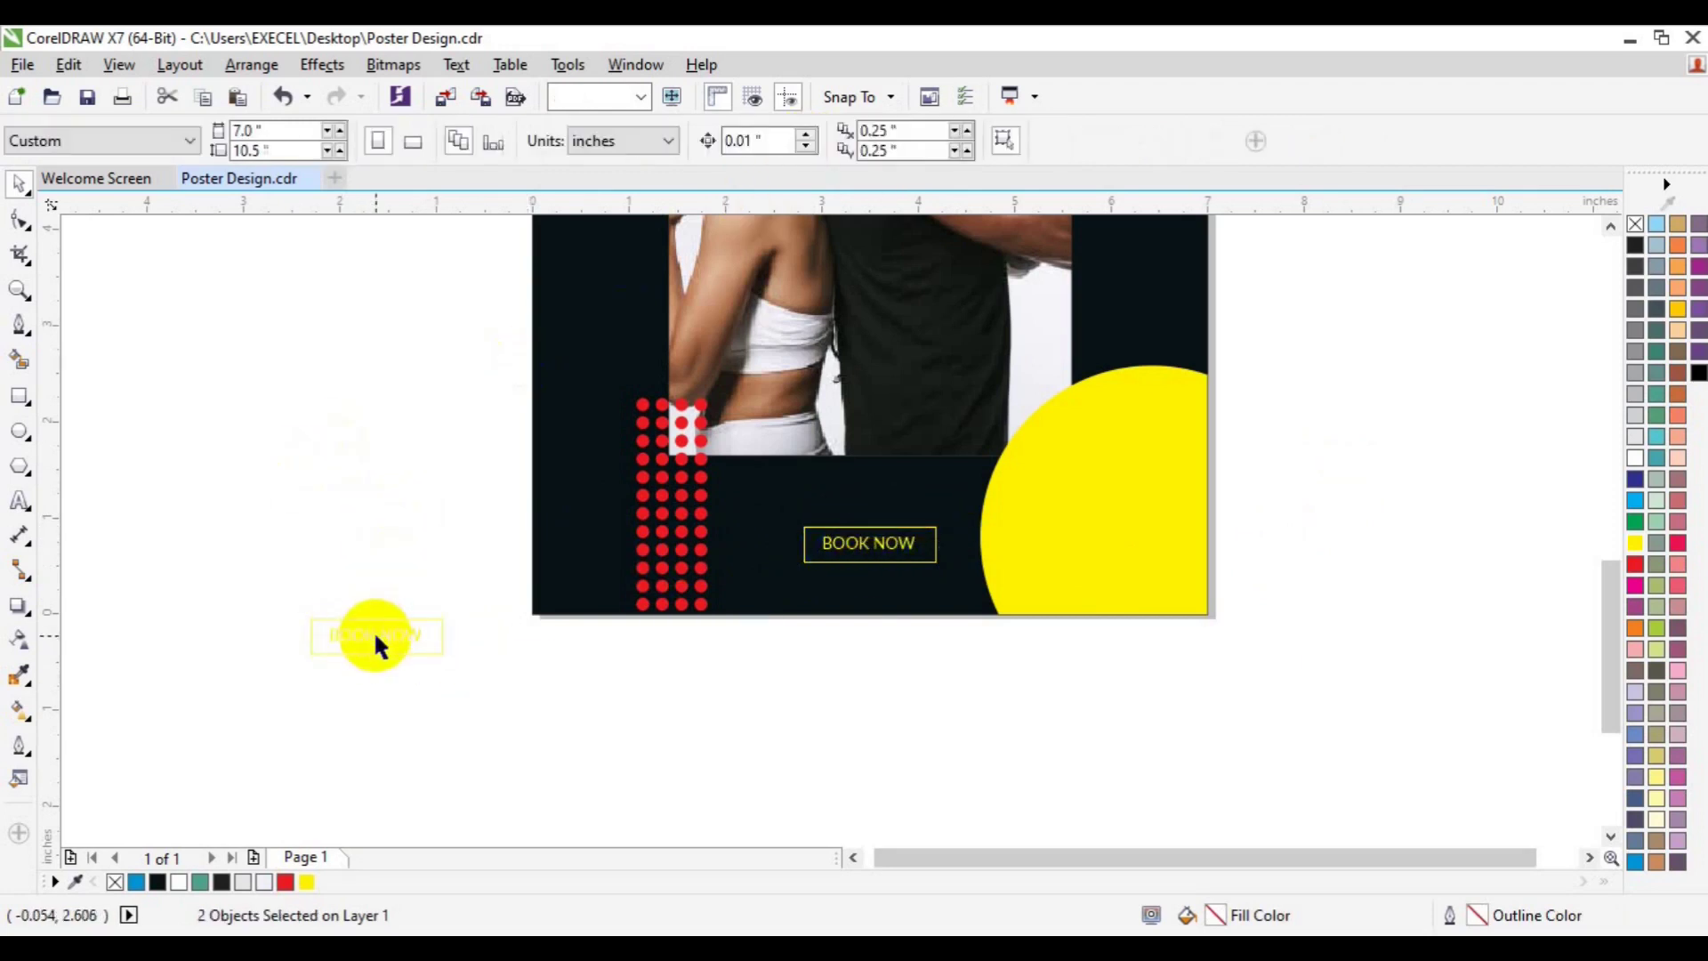
left_click(376, 637)
left_click_drag(376, 636, 631, 666)
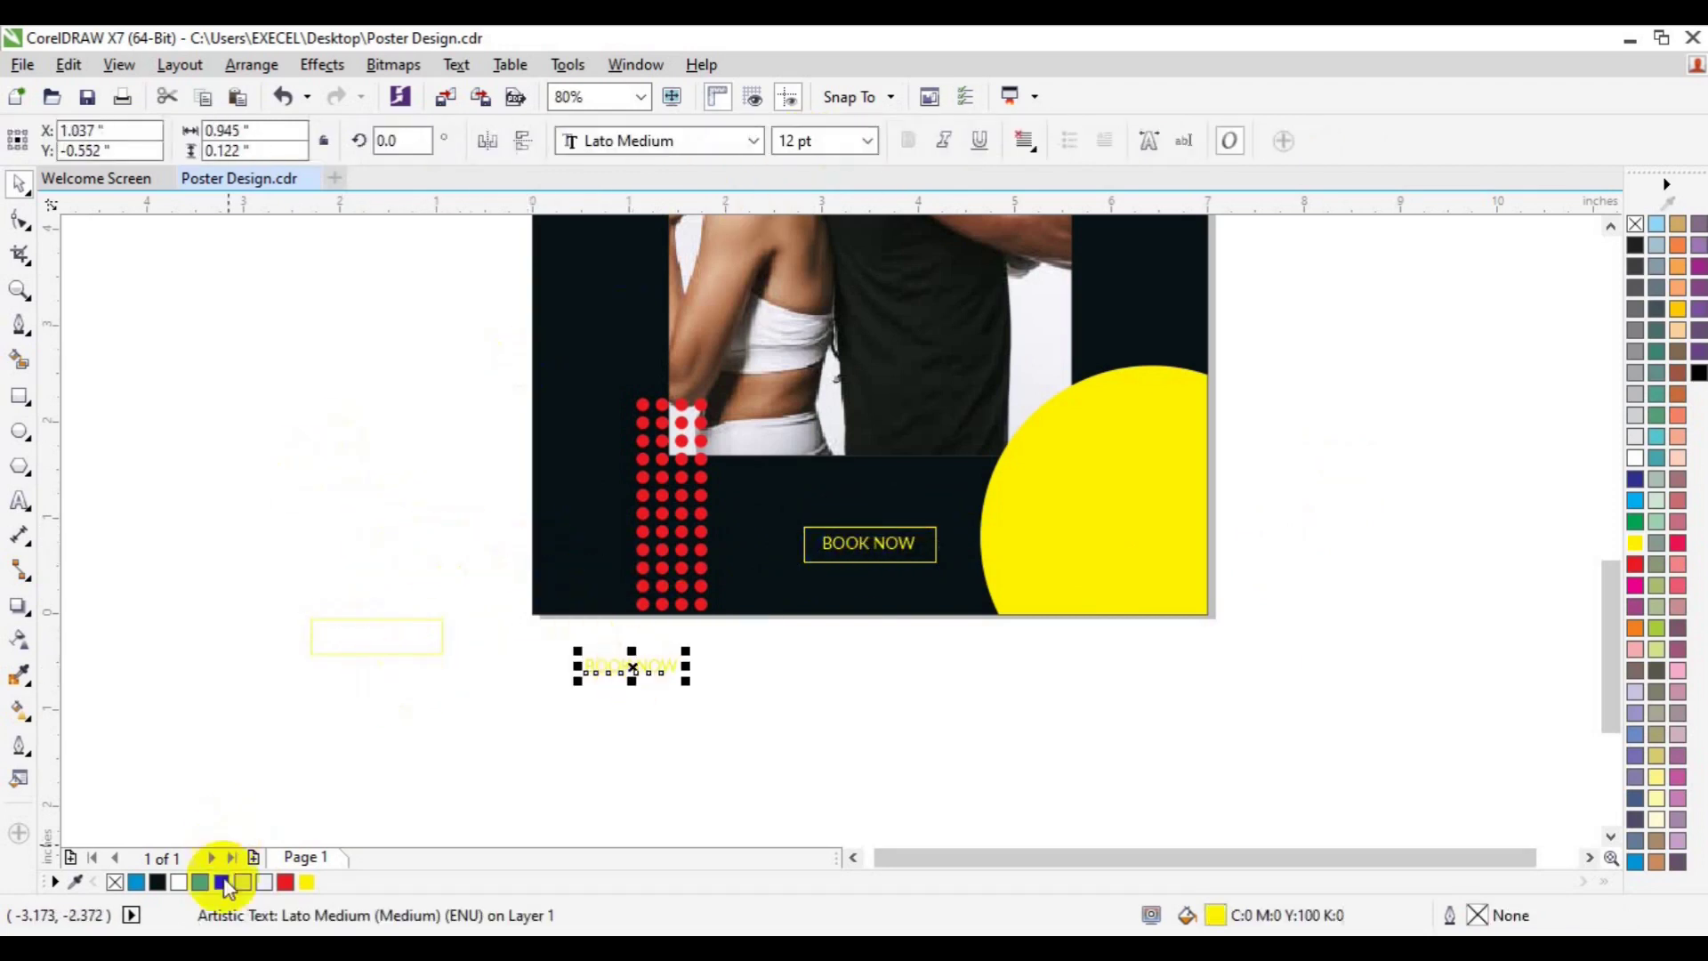
- Replace the copied text with "GYM" and "CITY" on two lines, in black Bahnschrift SemiBold SemiCondensed
left_click(19, 501)
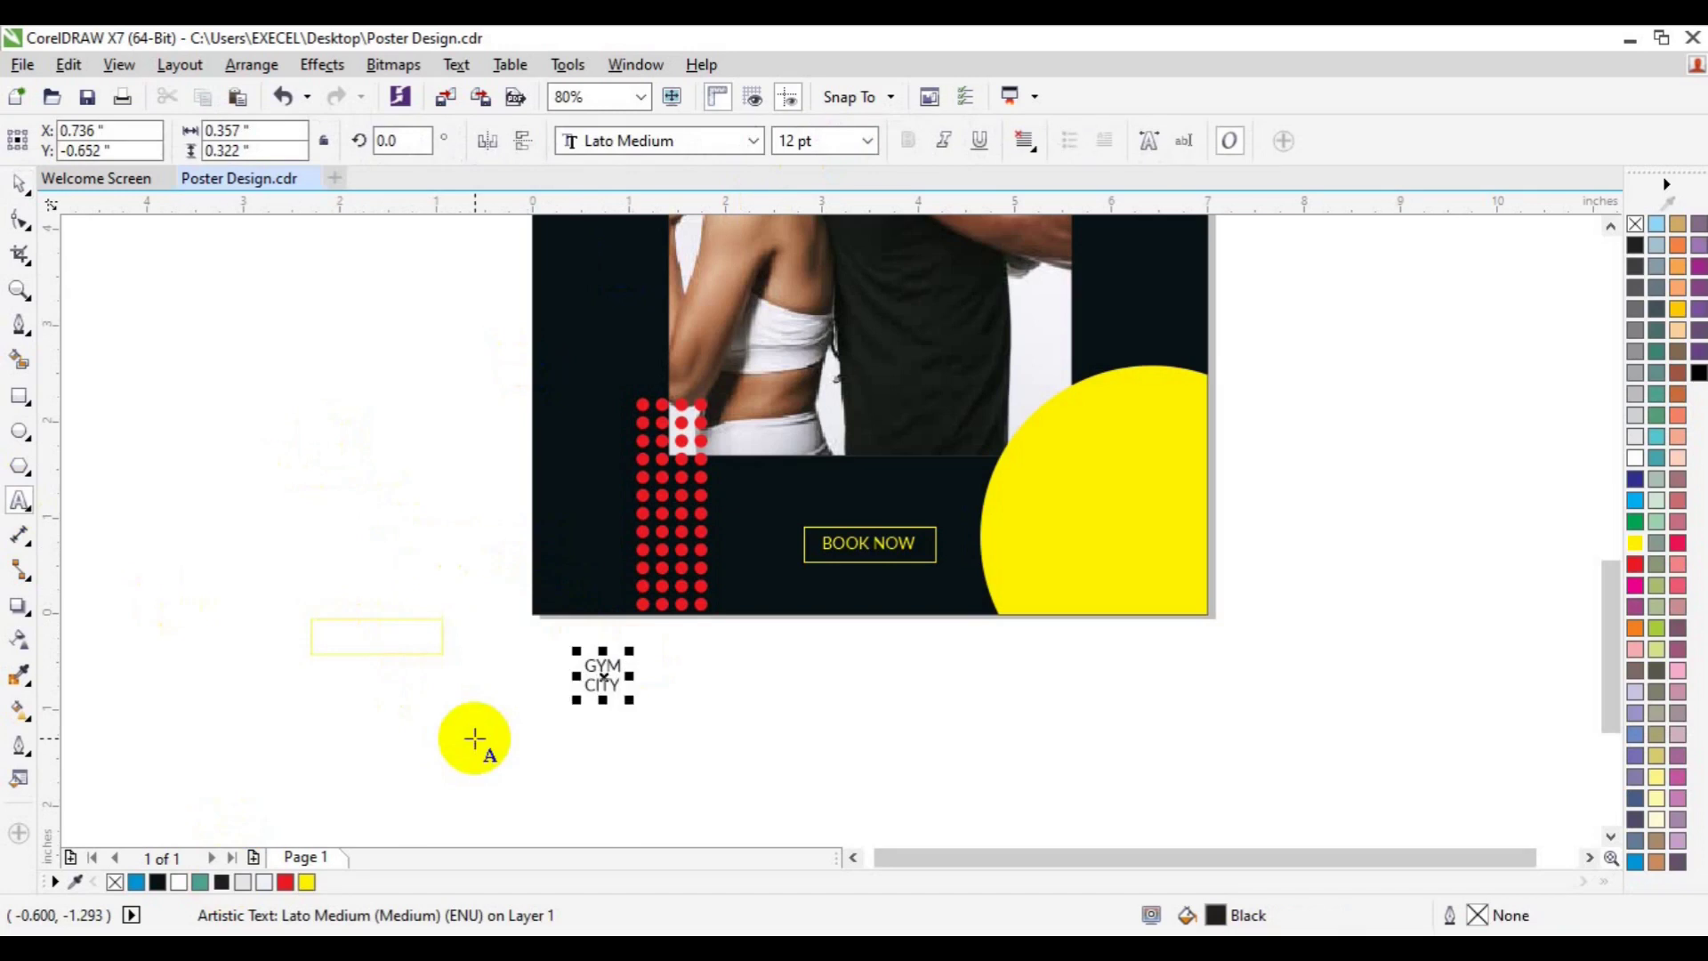
left_click(753, 140)
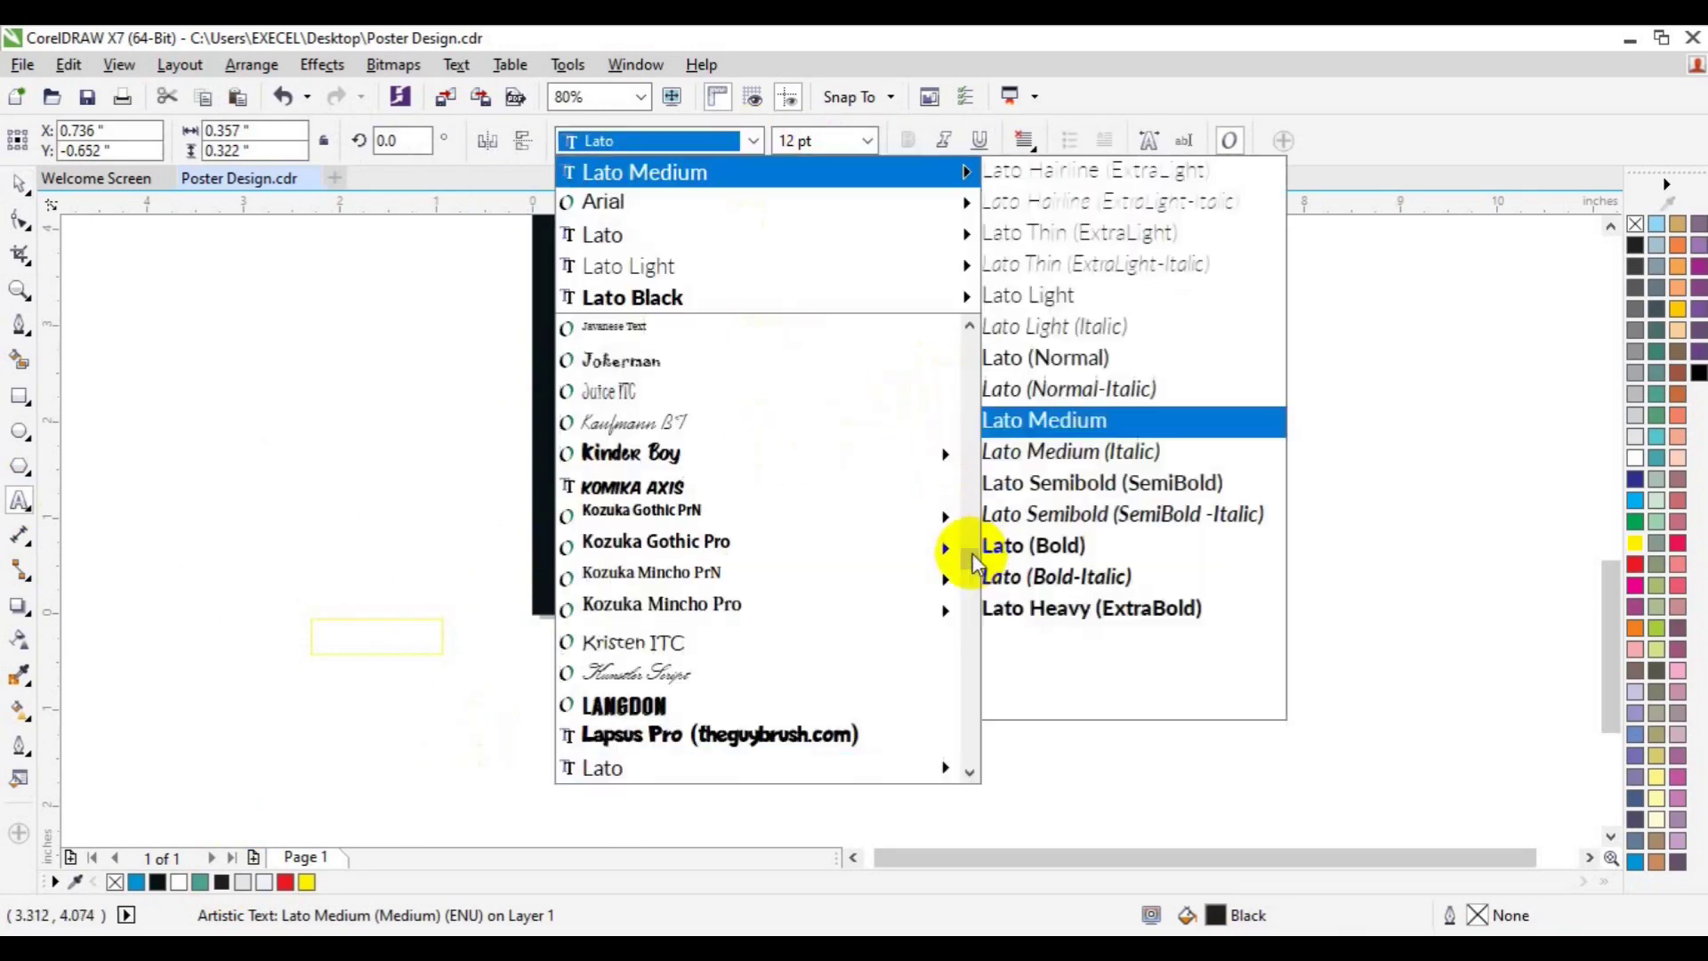
left_click(966, 489)
left_click_drag(966, 489, 968, 375)
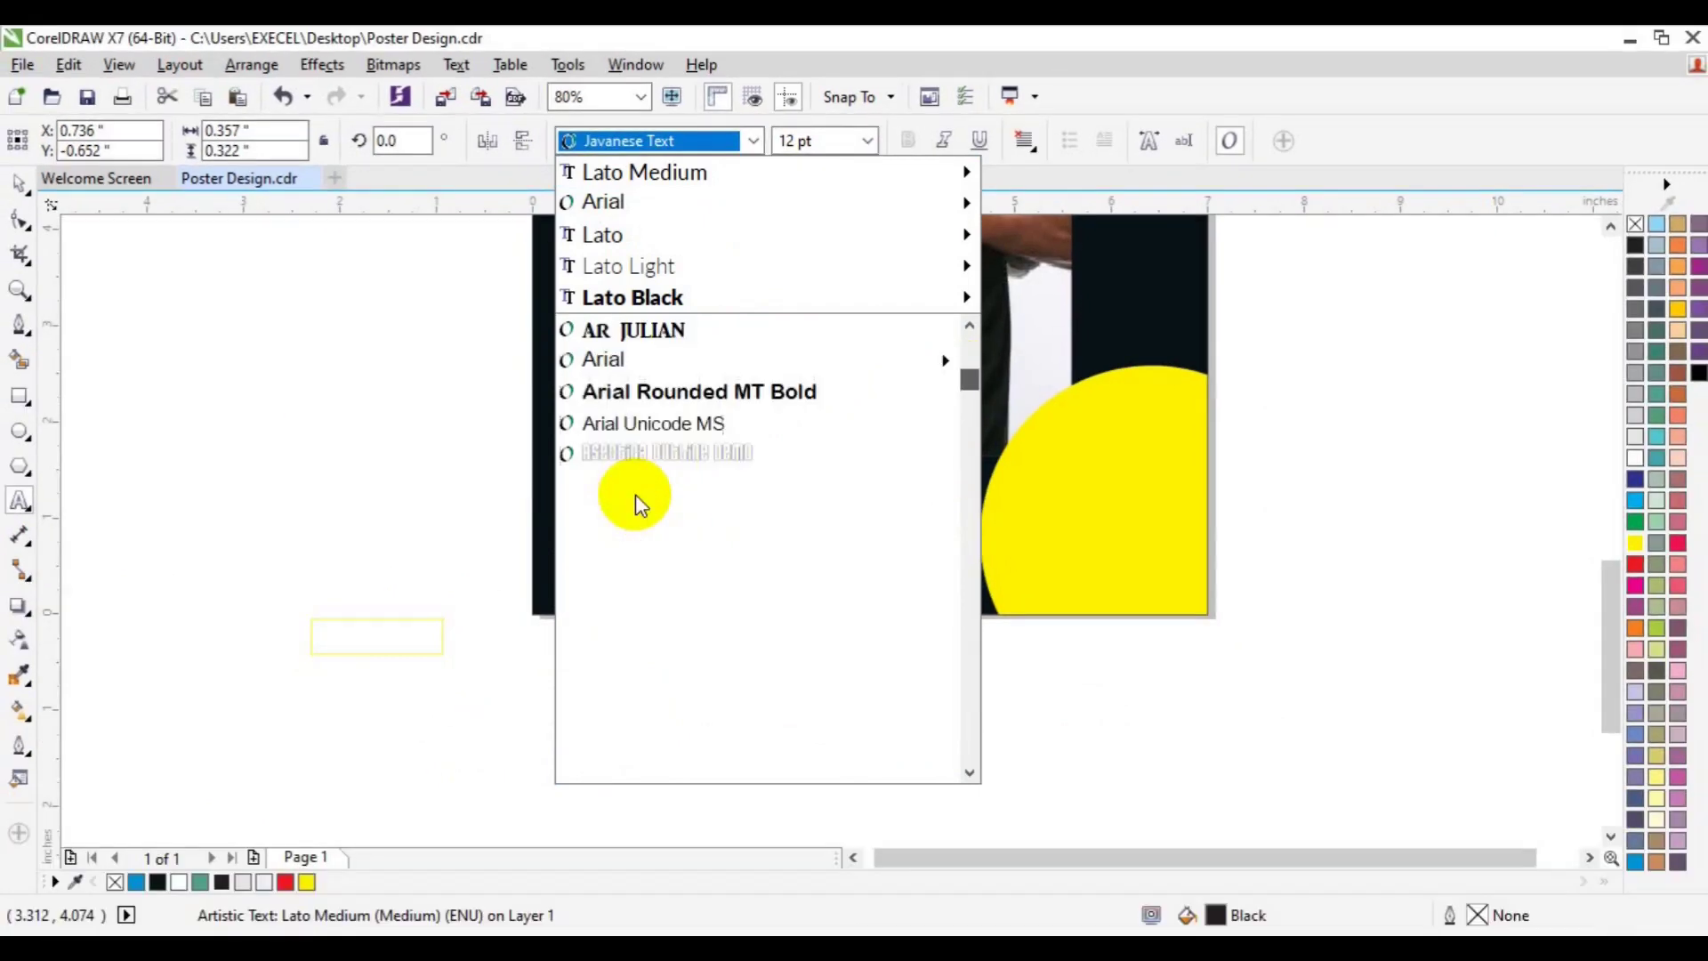
mouse_move(639, 566)
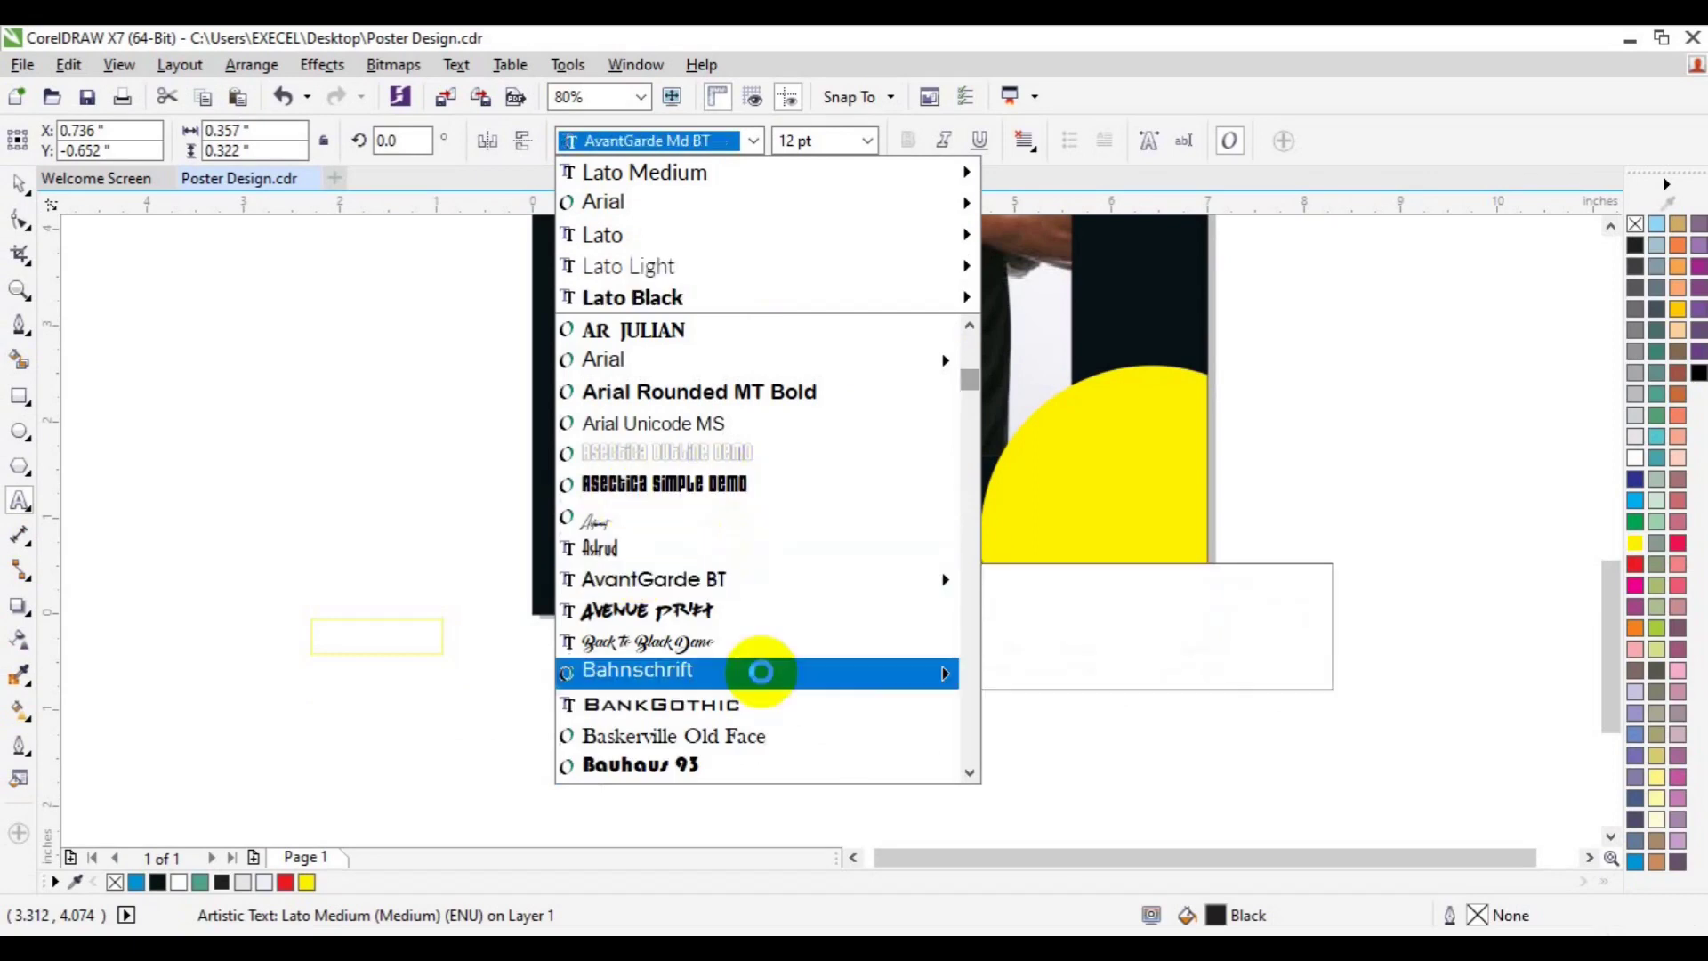
mouse_move(762, 671)
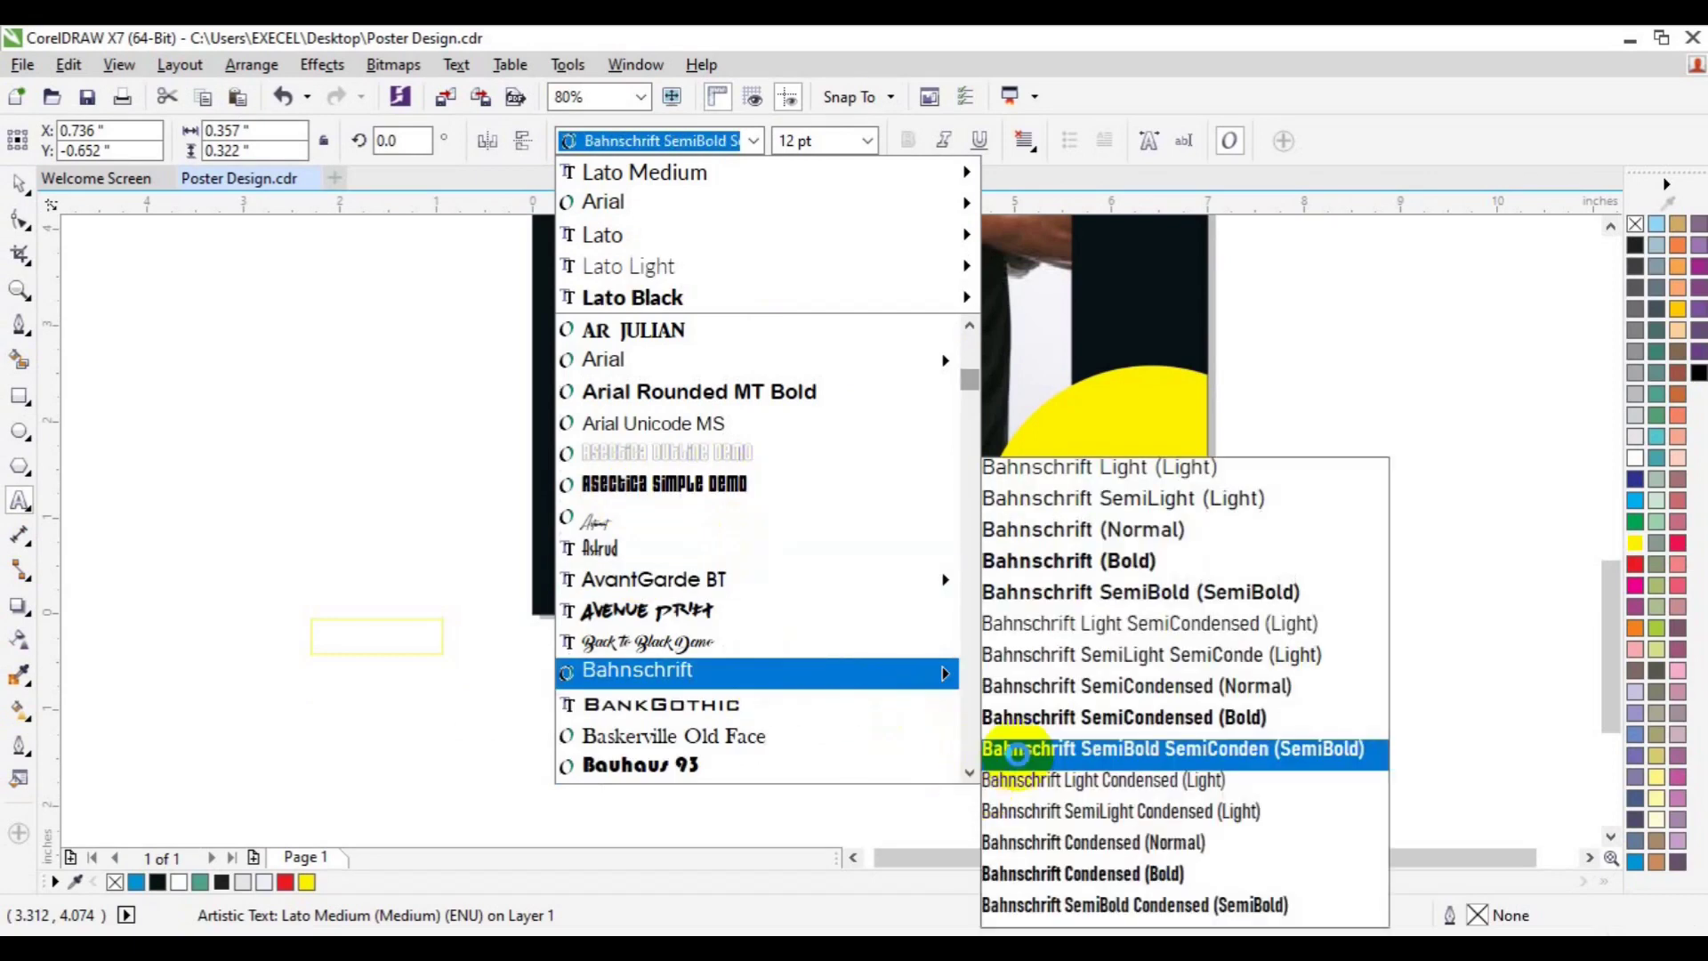
left_click(1019, 752)
- Enlarge the "GYM CITY" text to 45 pt and move it onto the yellow circle
left_click(865, 141)
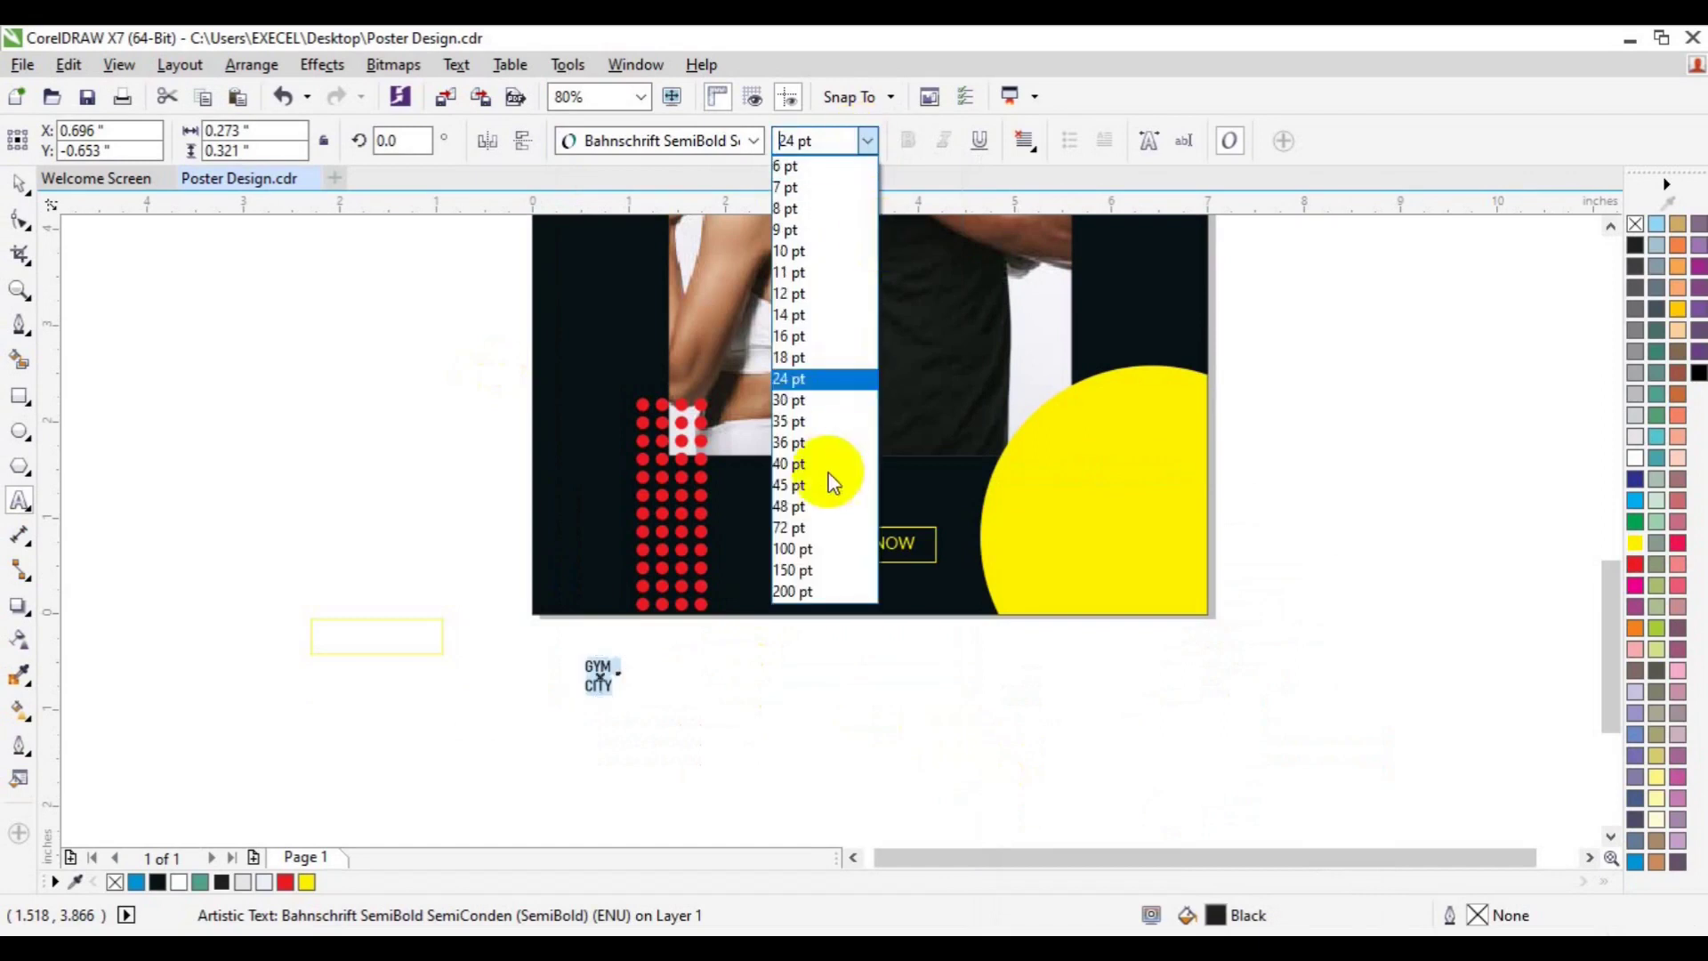
left_click(805, 485)
left_click(22, 187)
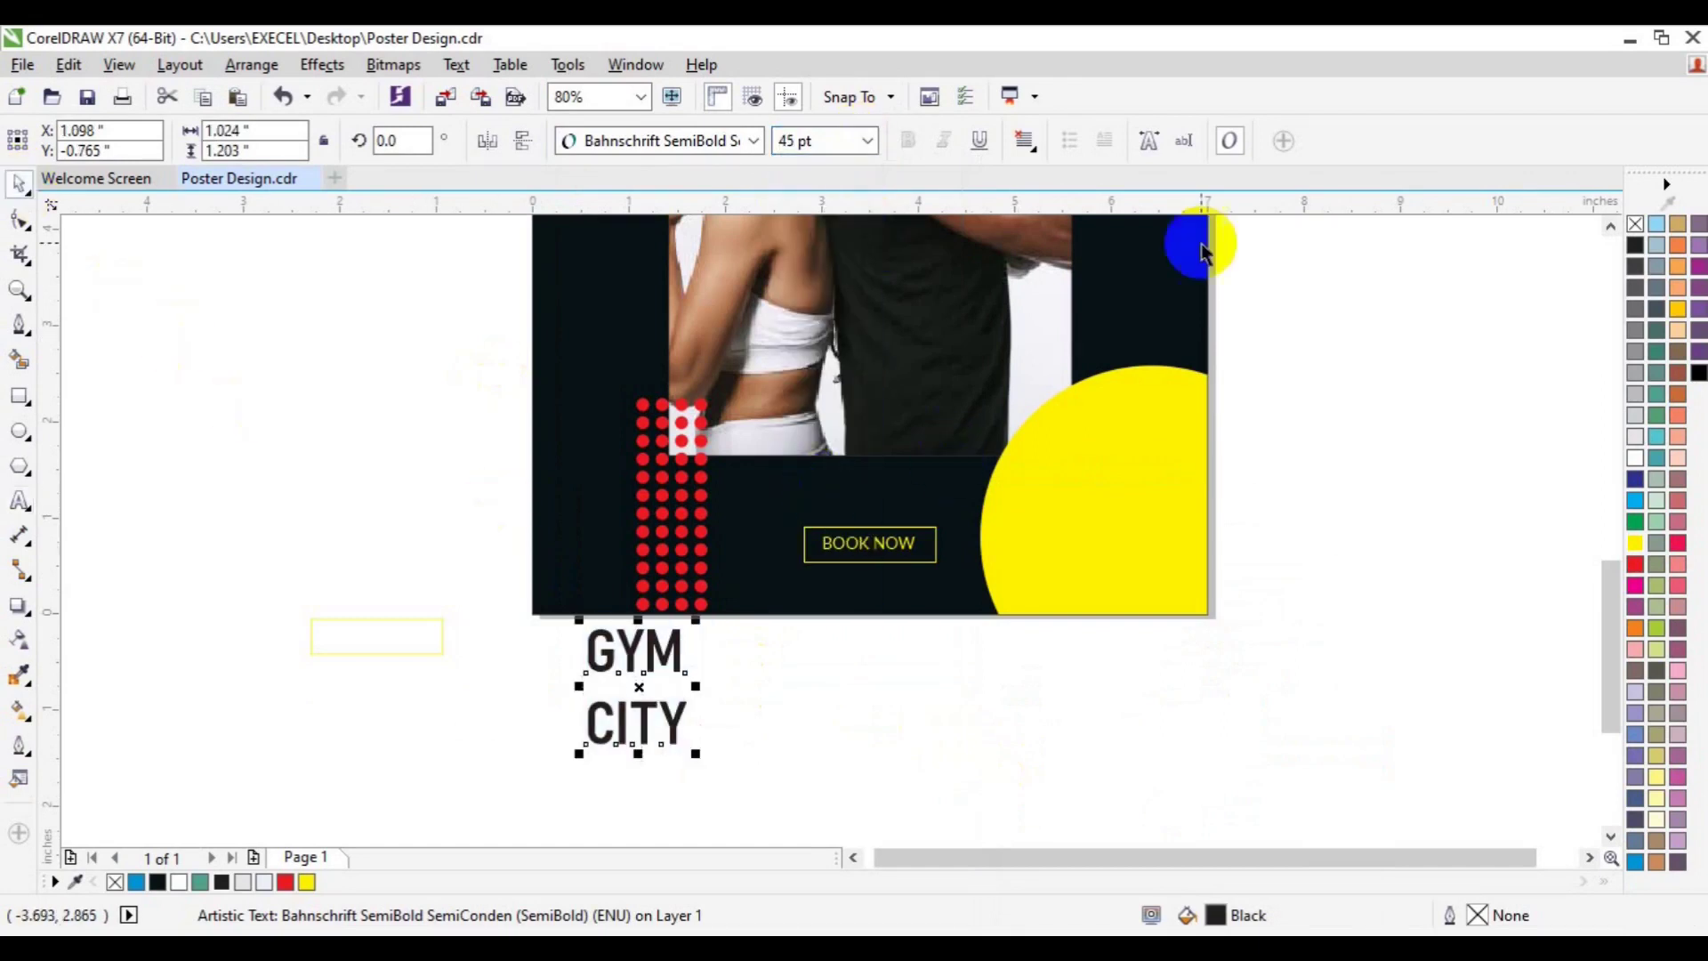
left_click_drag(637, 686, 1101, 517)
- Set the font size of the "GYM CITY" text to 50 pt
left_click(790, 140)
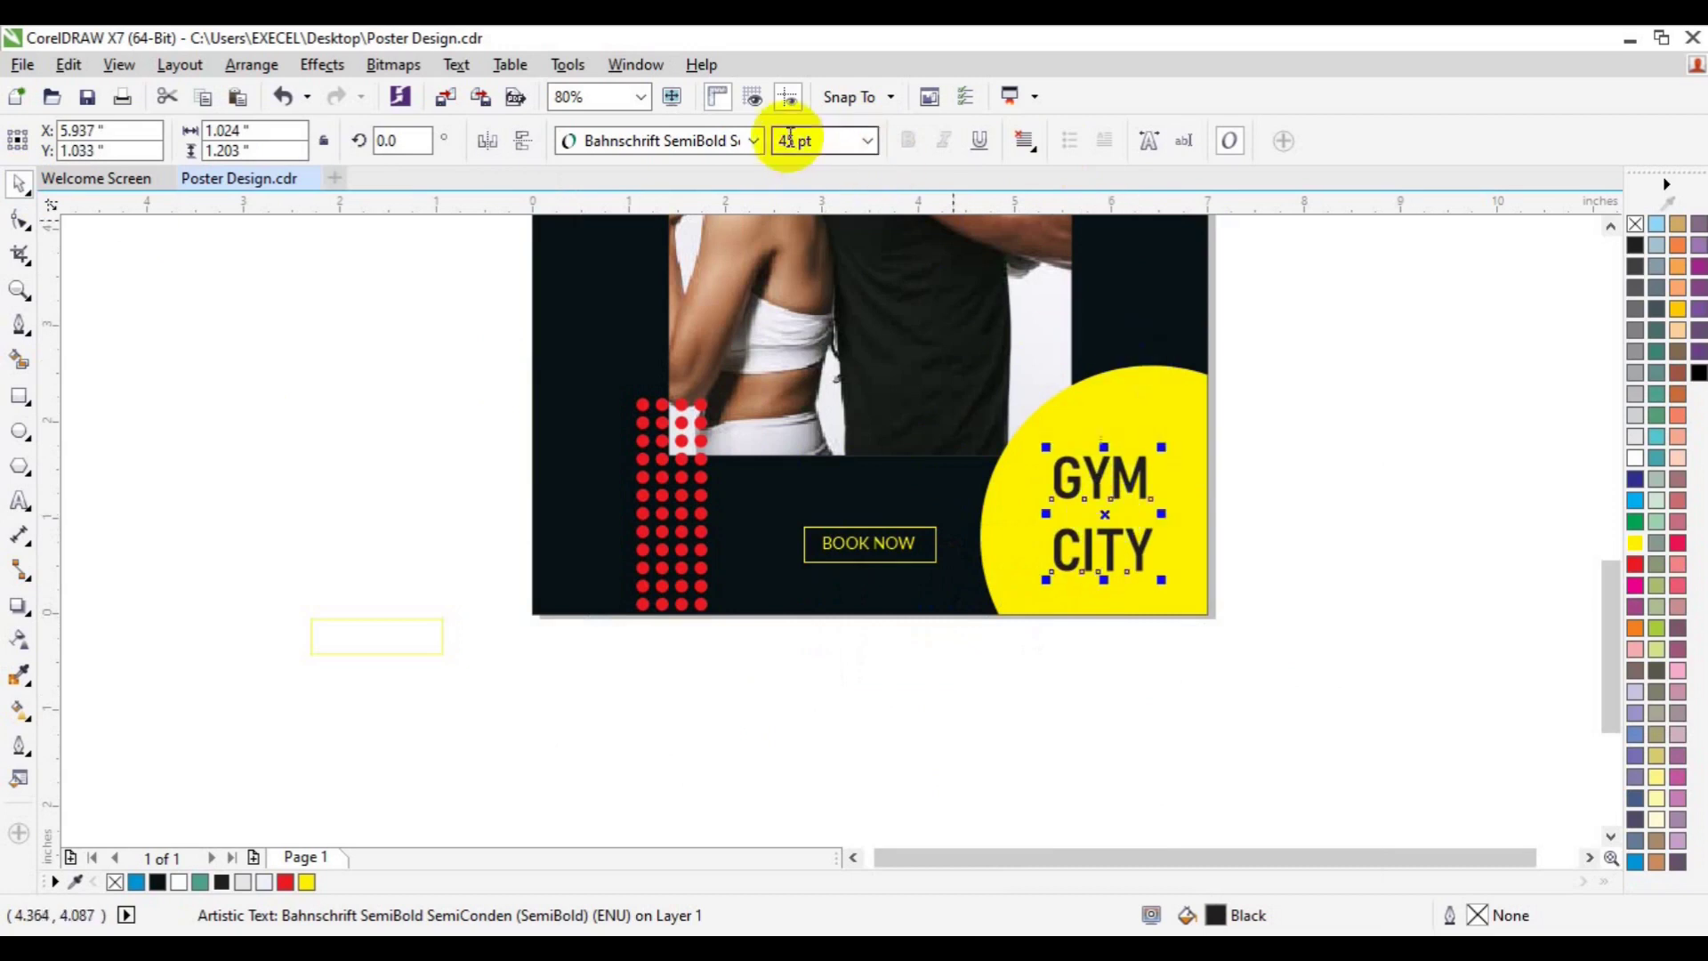
triple_click(790, 140)
type("50")
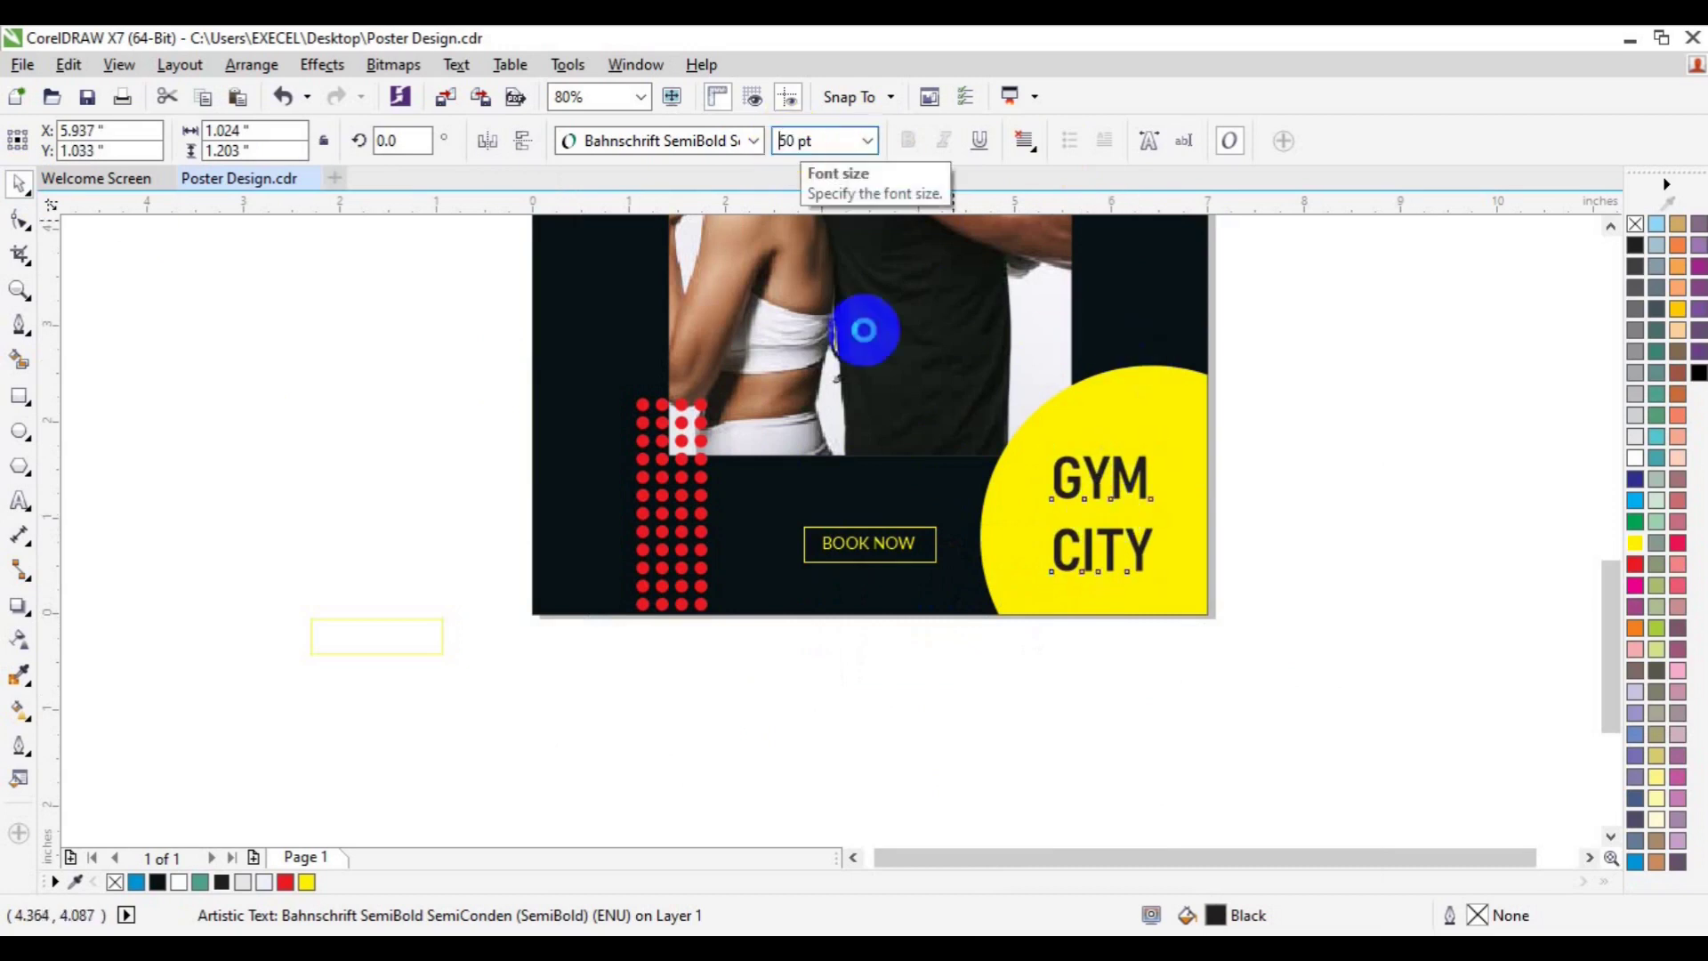
key("Return")
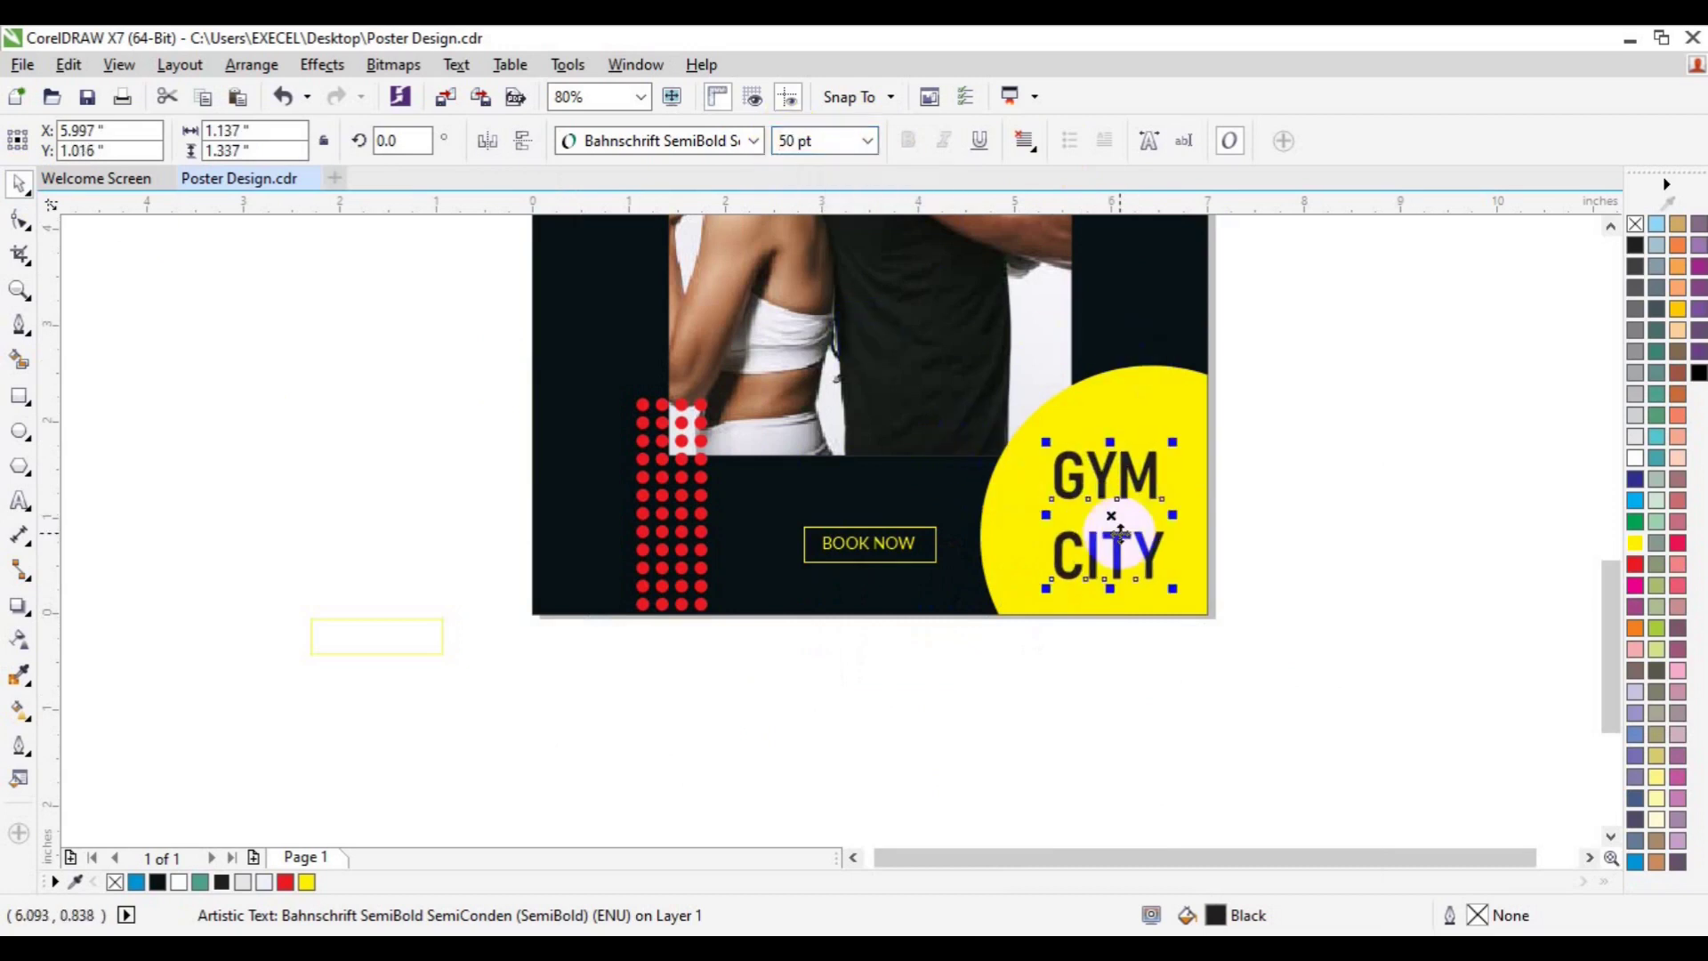
- Force-justify "GYM CITY", and group its two lines as separate objects placed closer together
left_click(1026, 140)
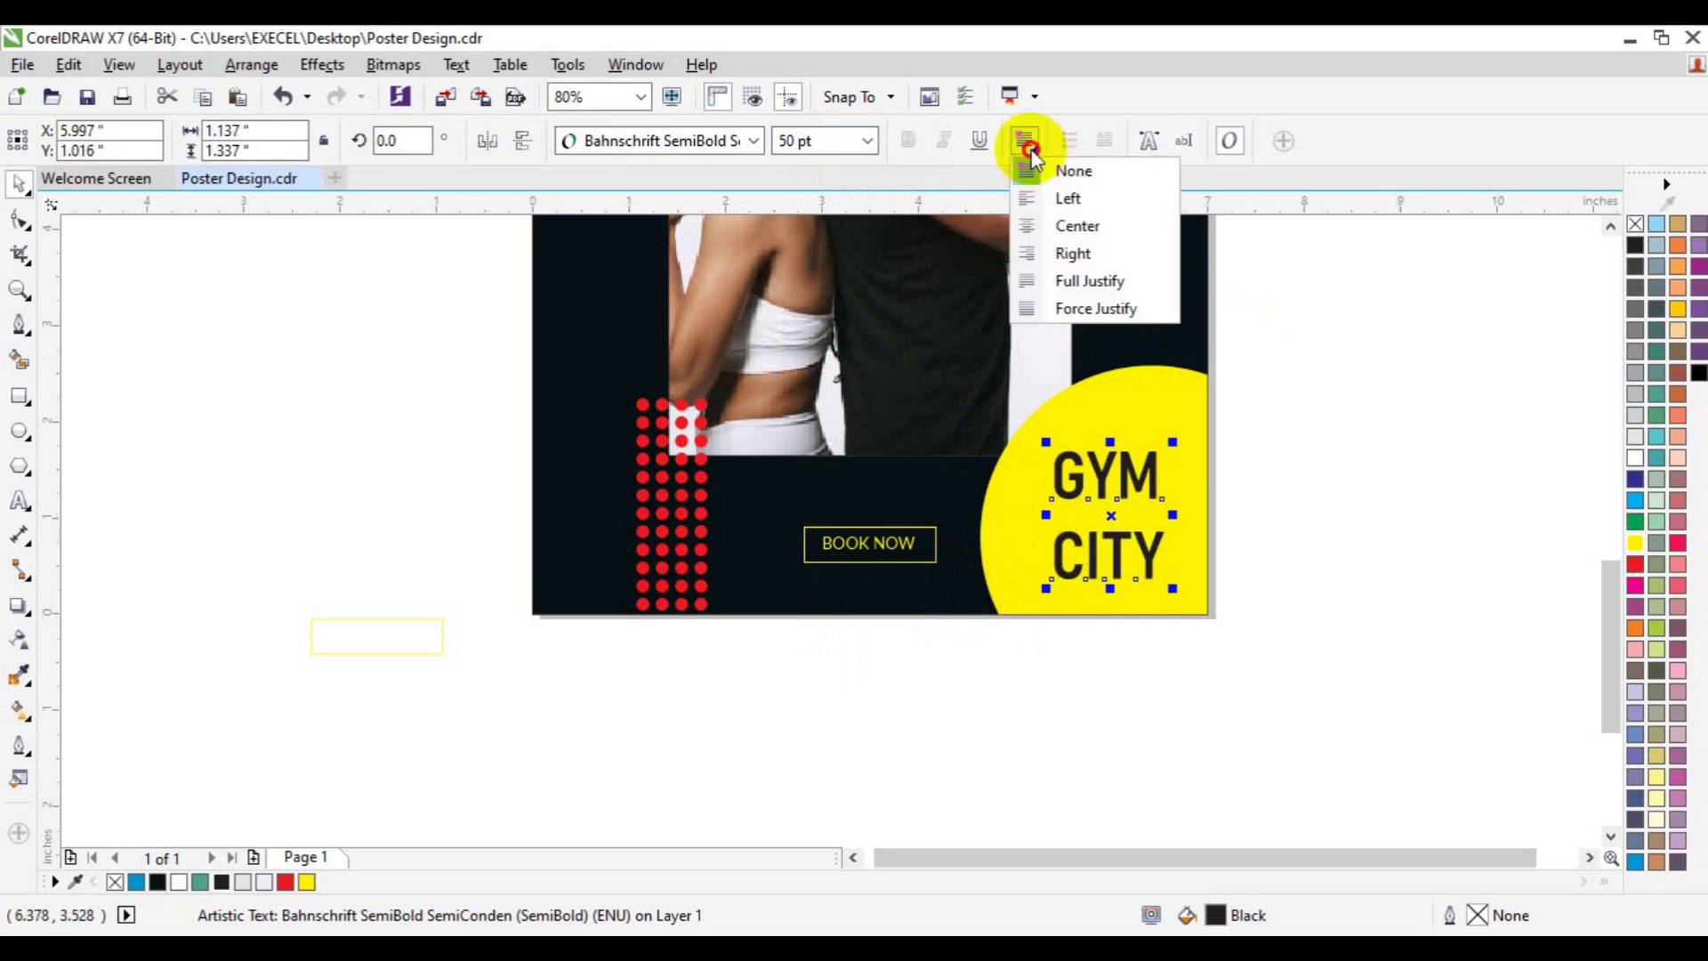
left_click(1074, 309)
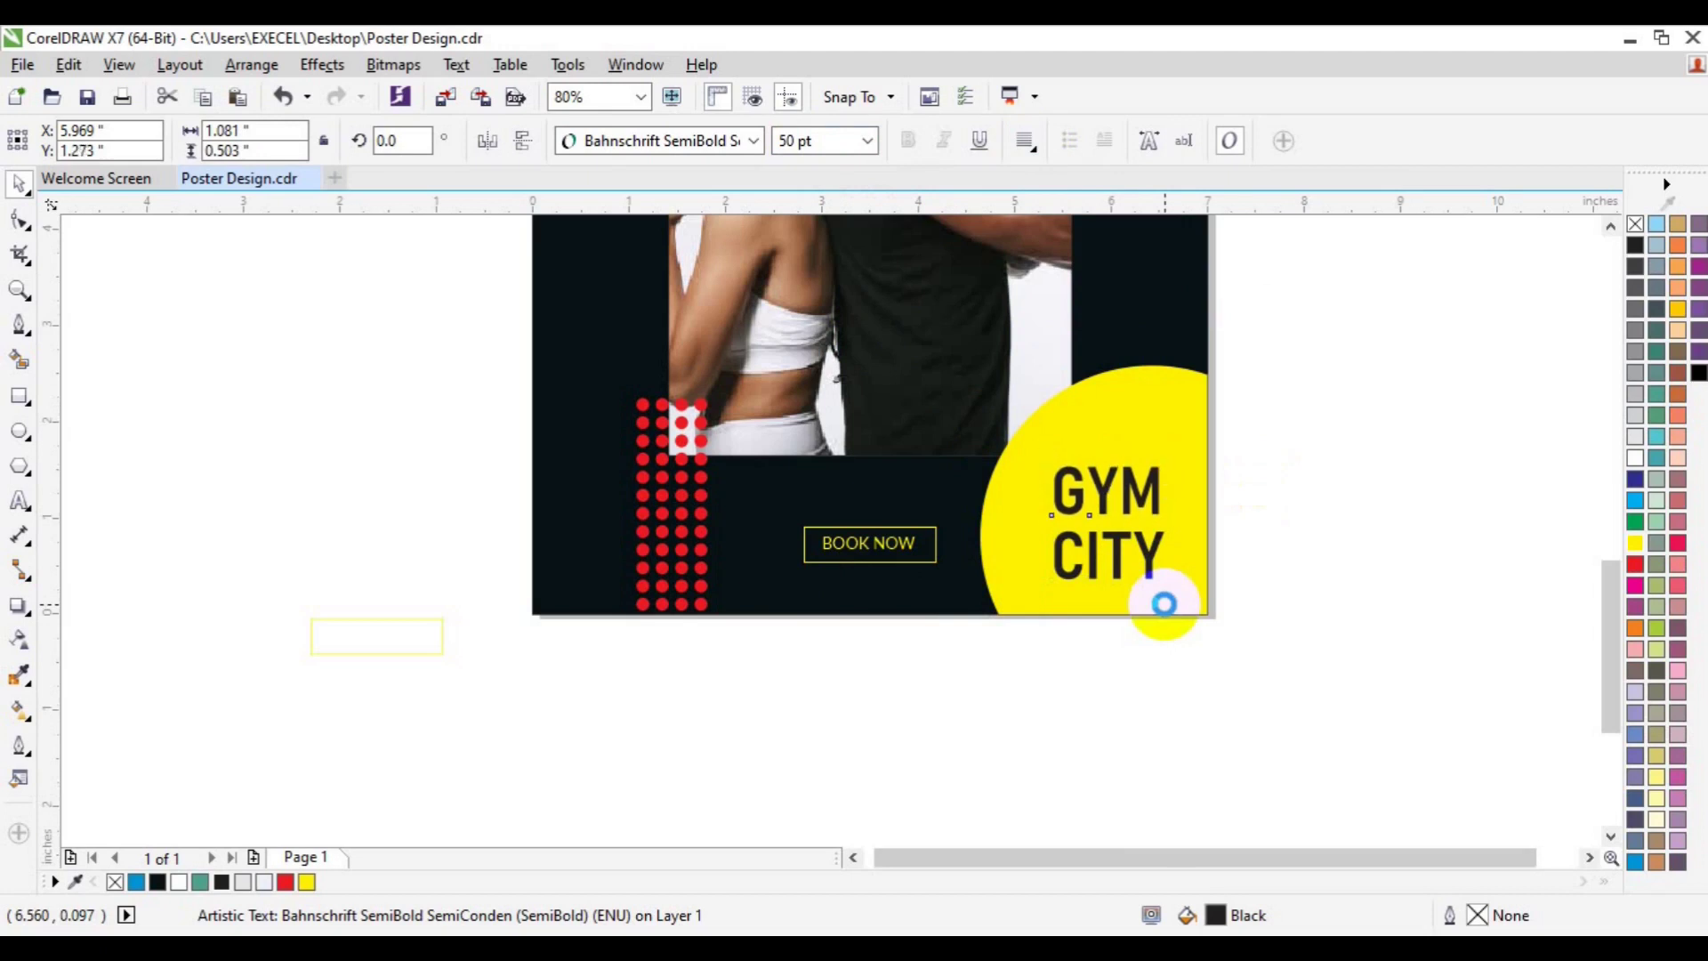
left_click_drag(1306, 412, 1036, 623)
key("ctrl+g")
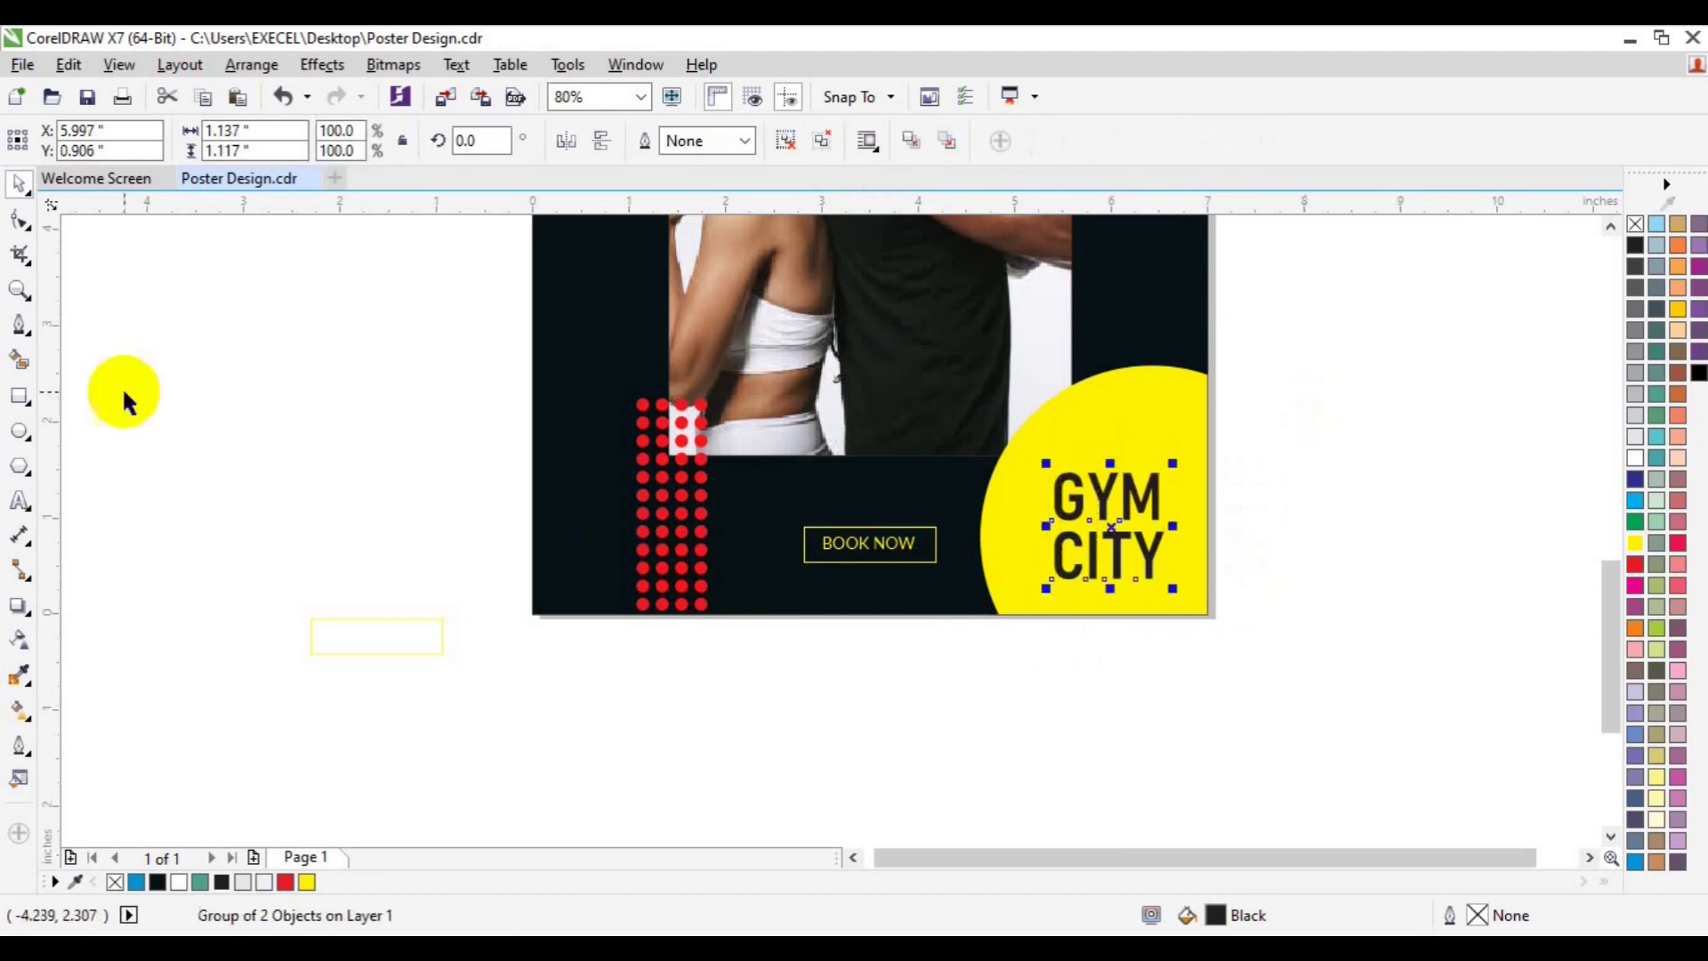
- Draw a rectangle about 1.6 by 1.48 inches around the "GYM CITY" group and centre it on the text
left_click(17, 402)
mouse_move(1030, 456)
left_mouse_down()
mouse_move(1189, 614)
mouse_move(1184, 599)
left_mouse_up()
key("space")
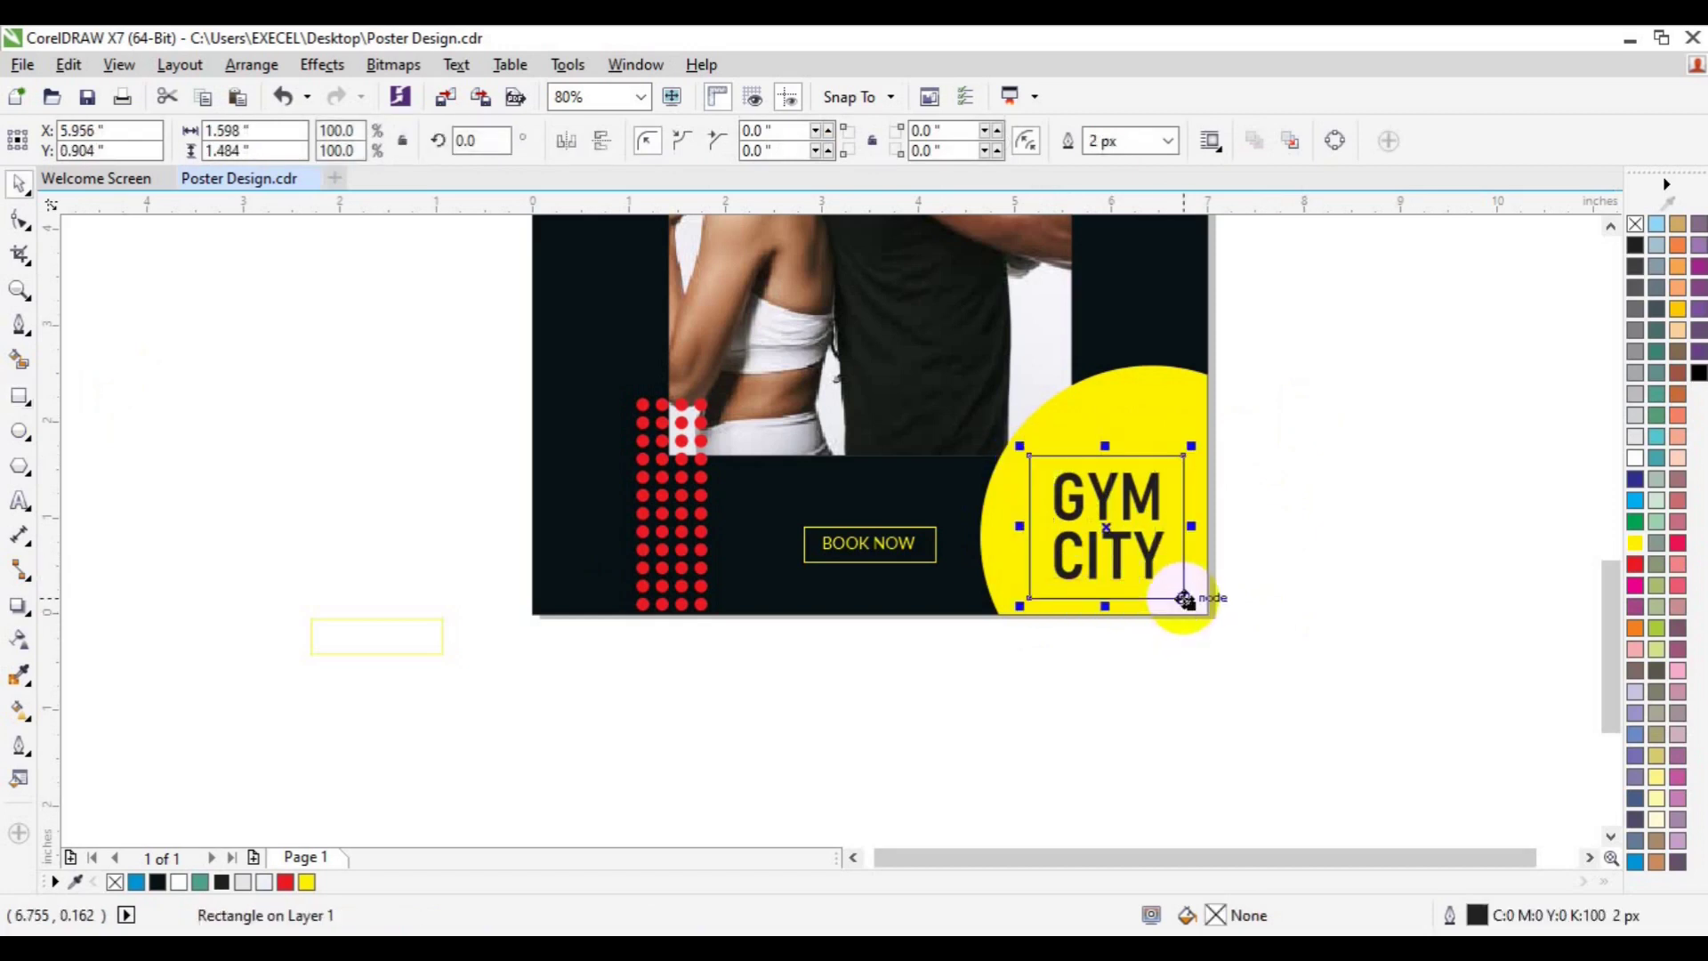
left_click(1149, 563, "shift")
left_click(1213, 484)
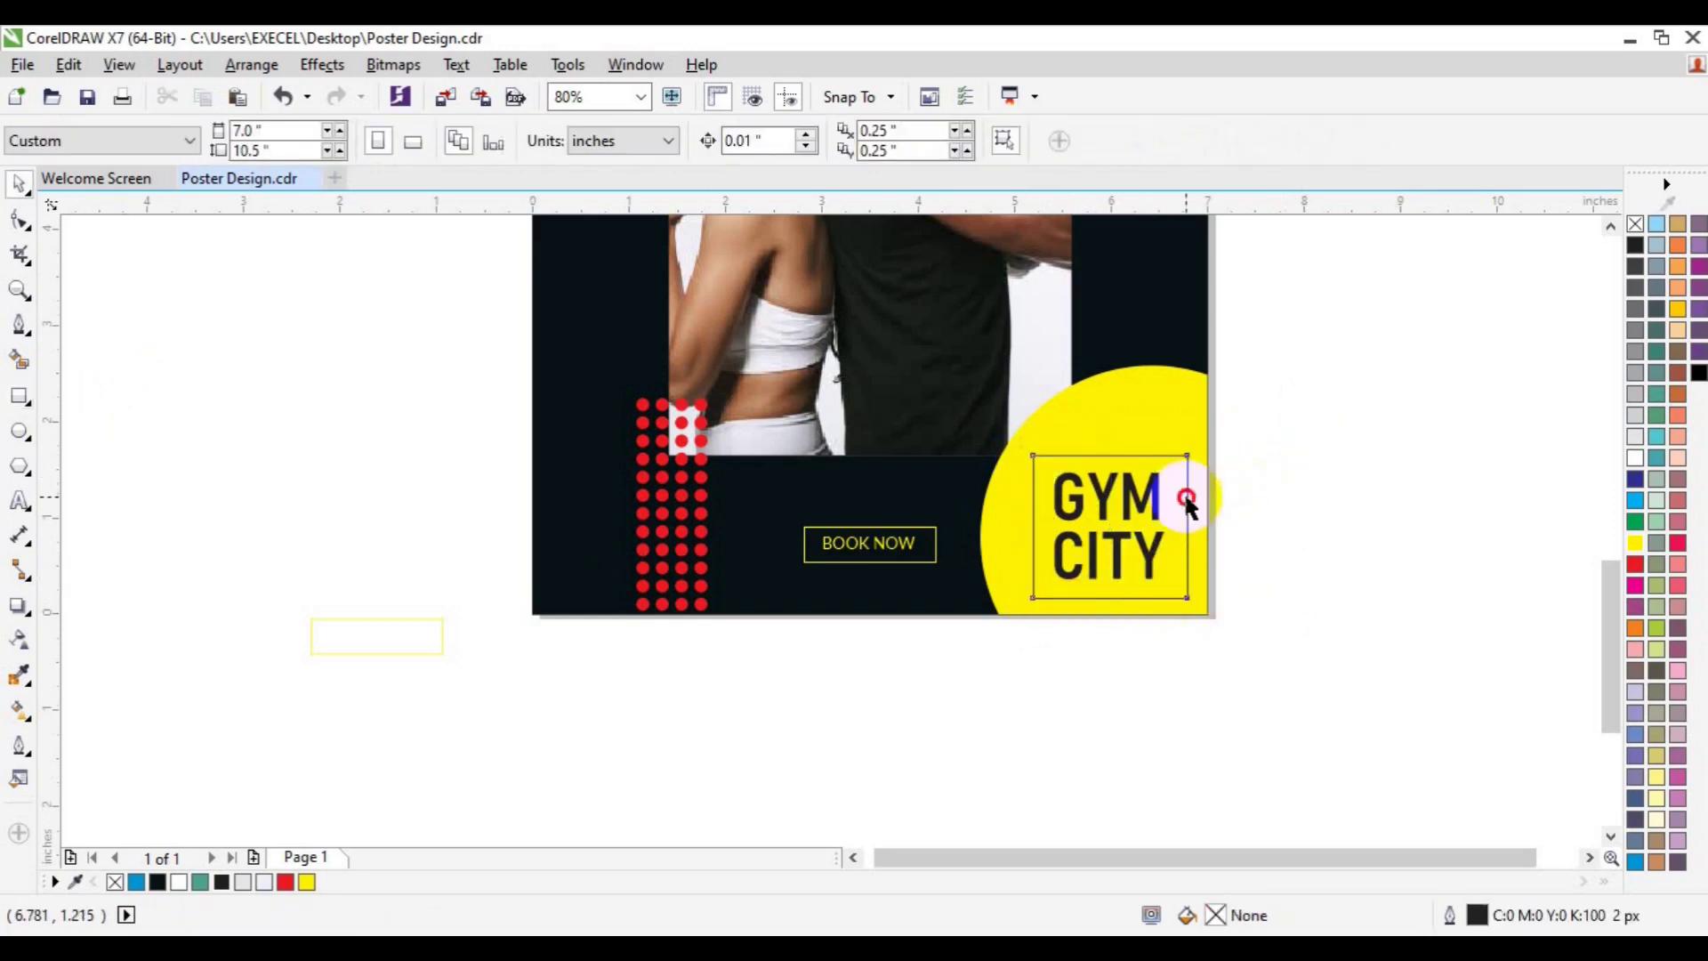
- Set the outline of the "GYM CITY" frame to 16 px and convert that outline to an object
left_click(1187, 496)
left_click(1168, 142)
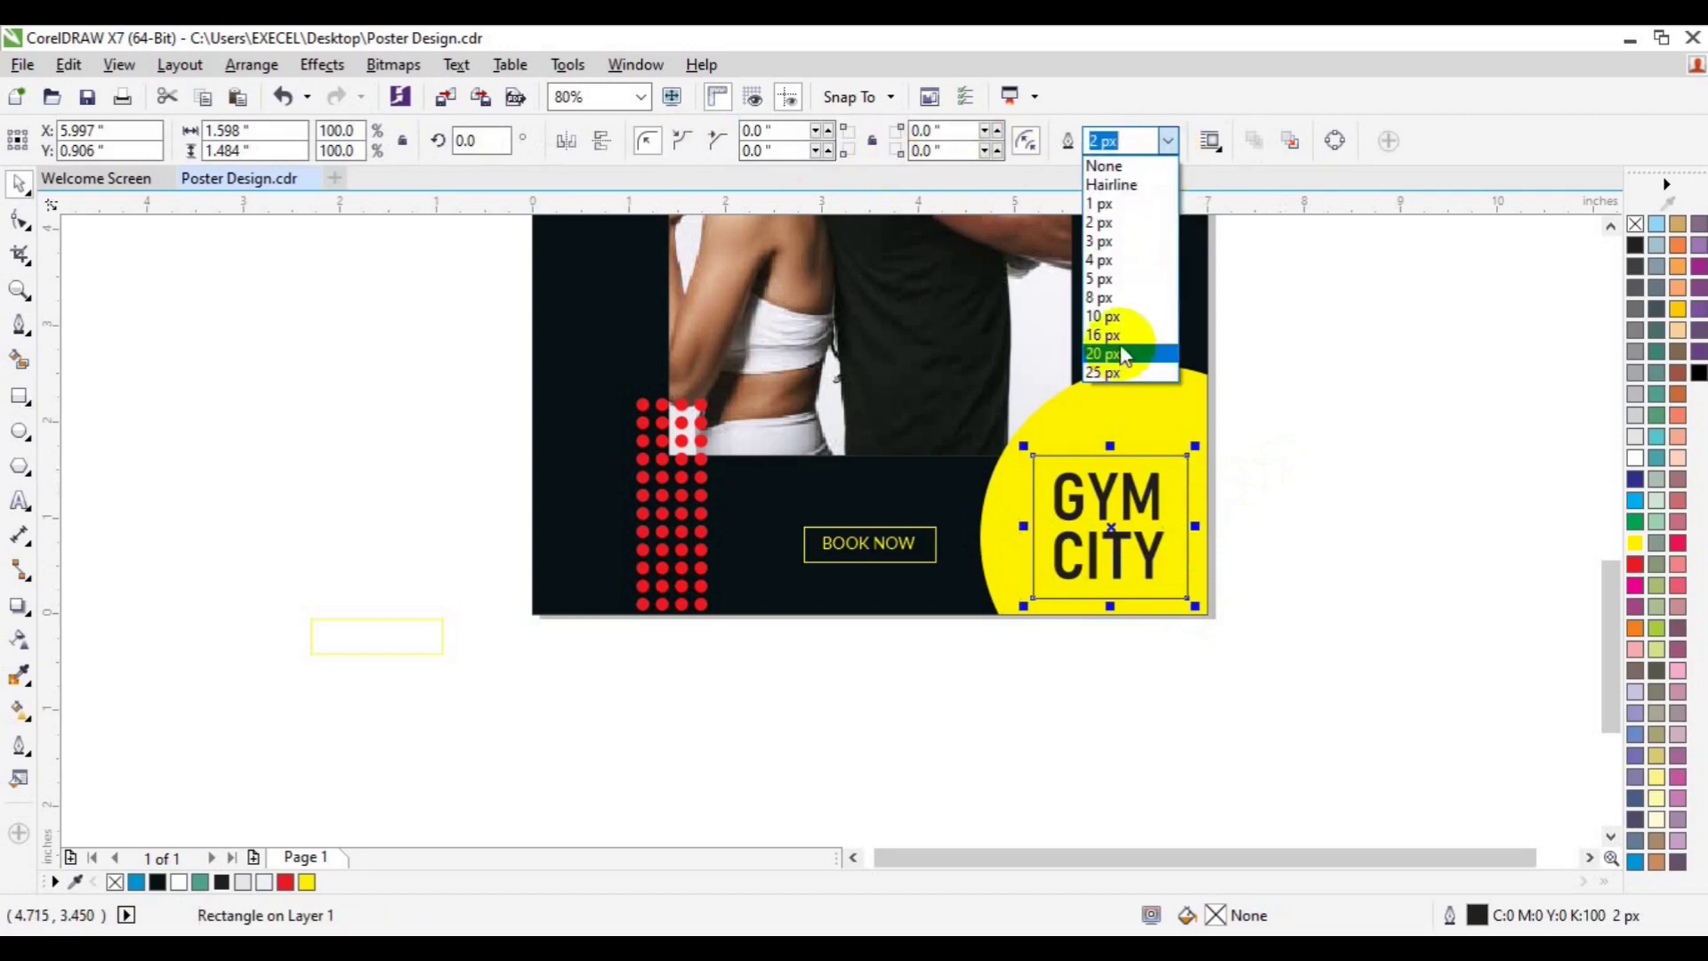
left_click(1123, 345)
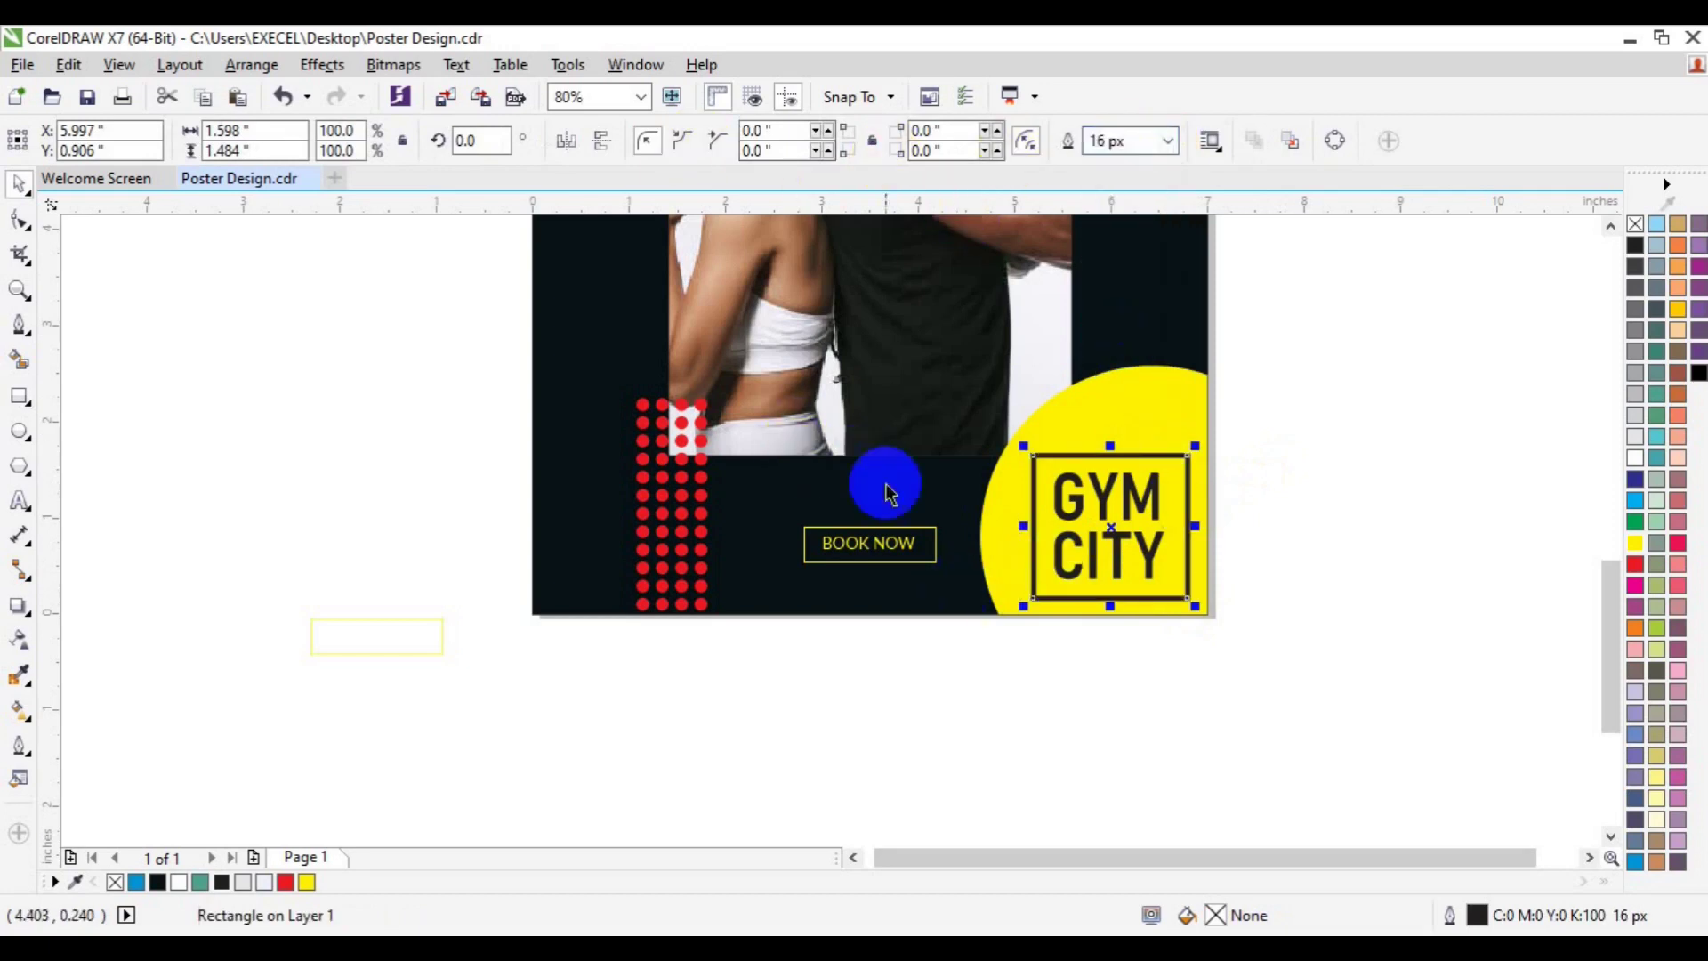
left_click(244, 71)
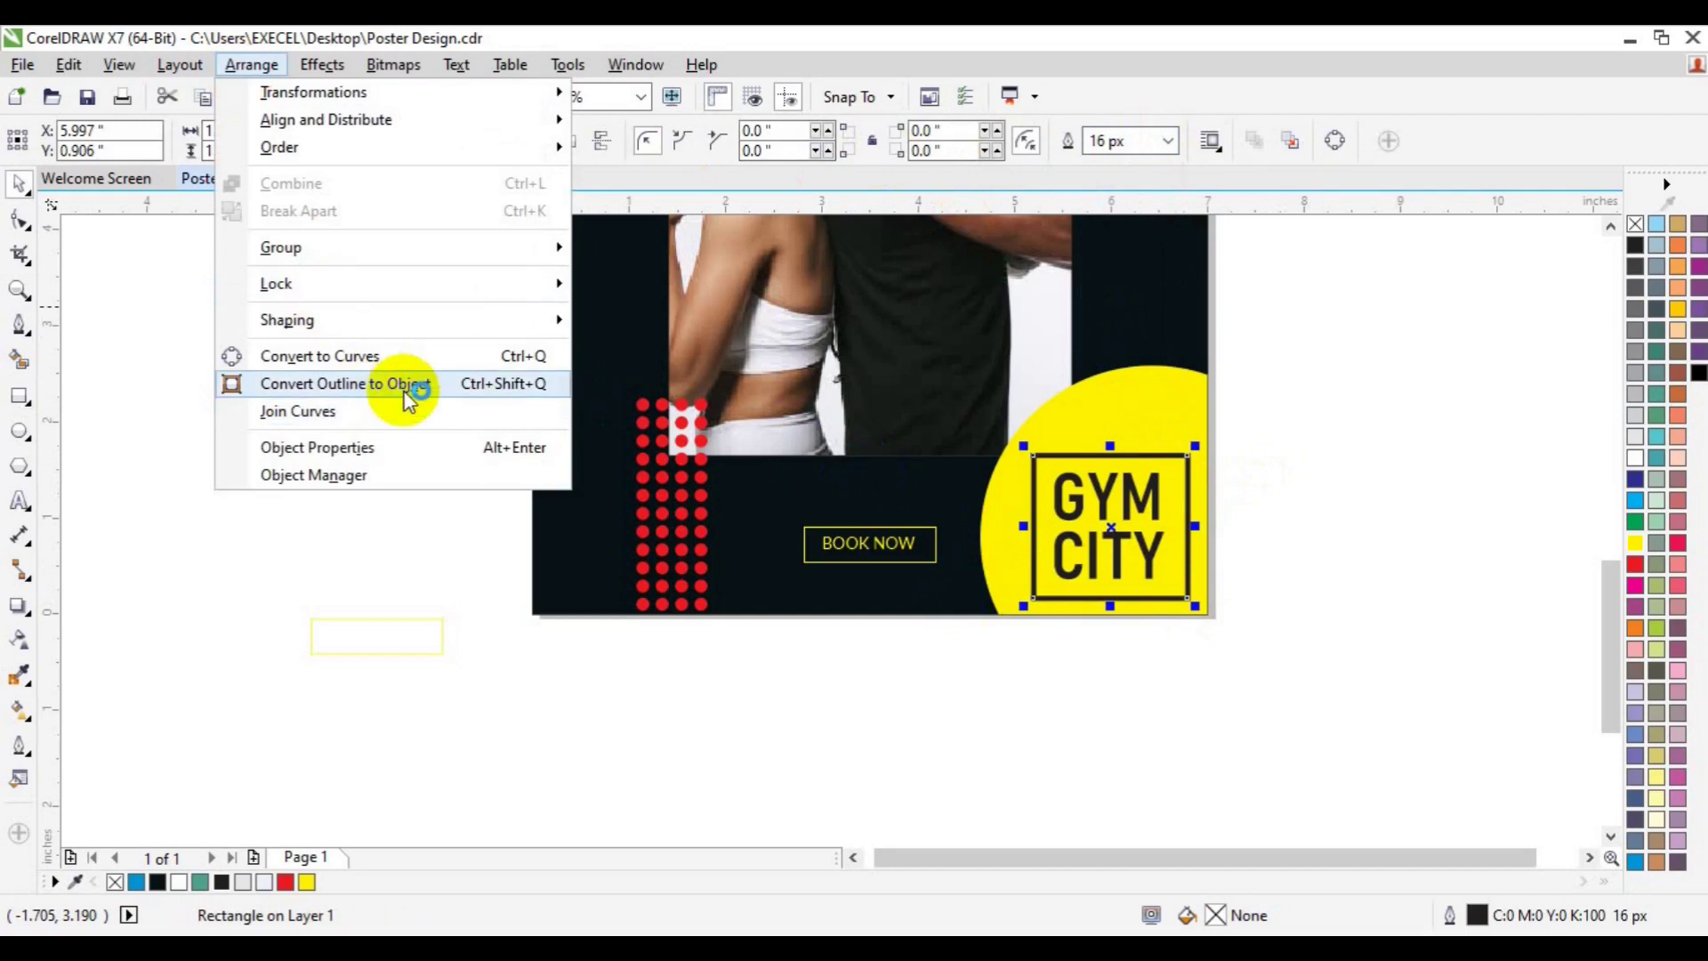
left_click(407, 384)
- Draw a rectangle about 0.78 by 0.62 inch over the "GYM CITY" frame's upper-left corner, and try trimming with it
left_click(20, 396)
left_click_drag(986, 415, 1068, 488)
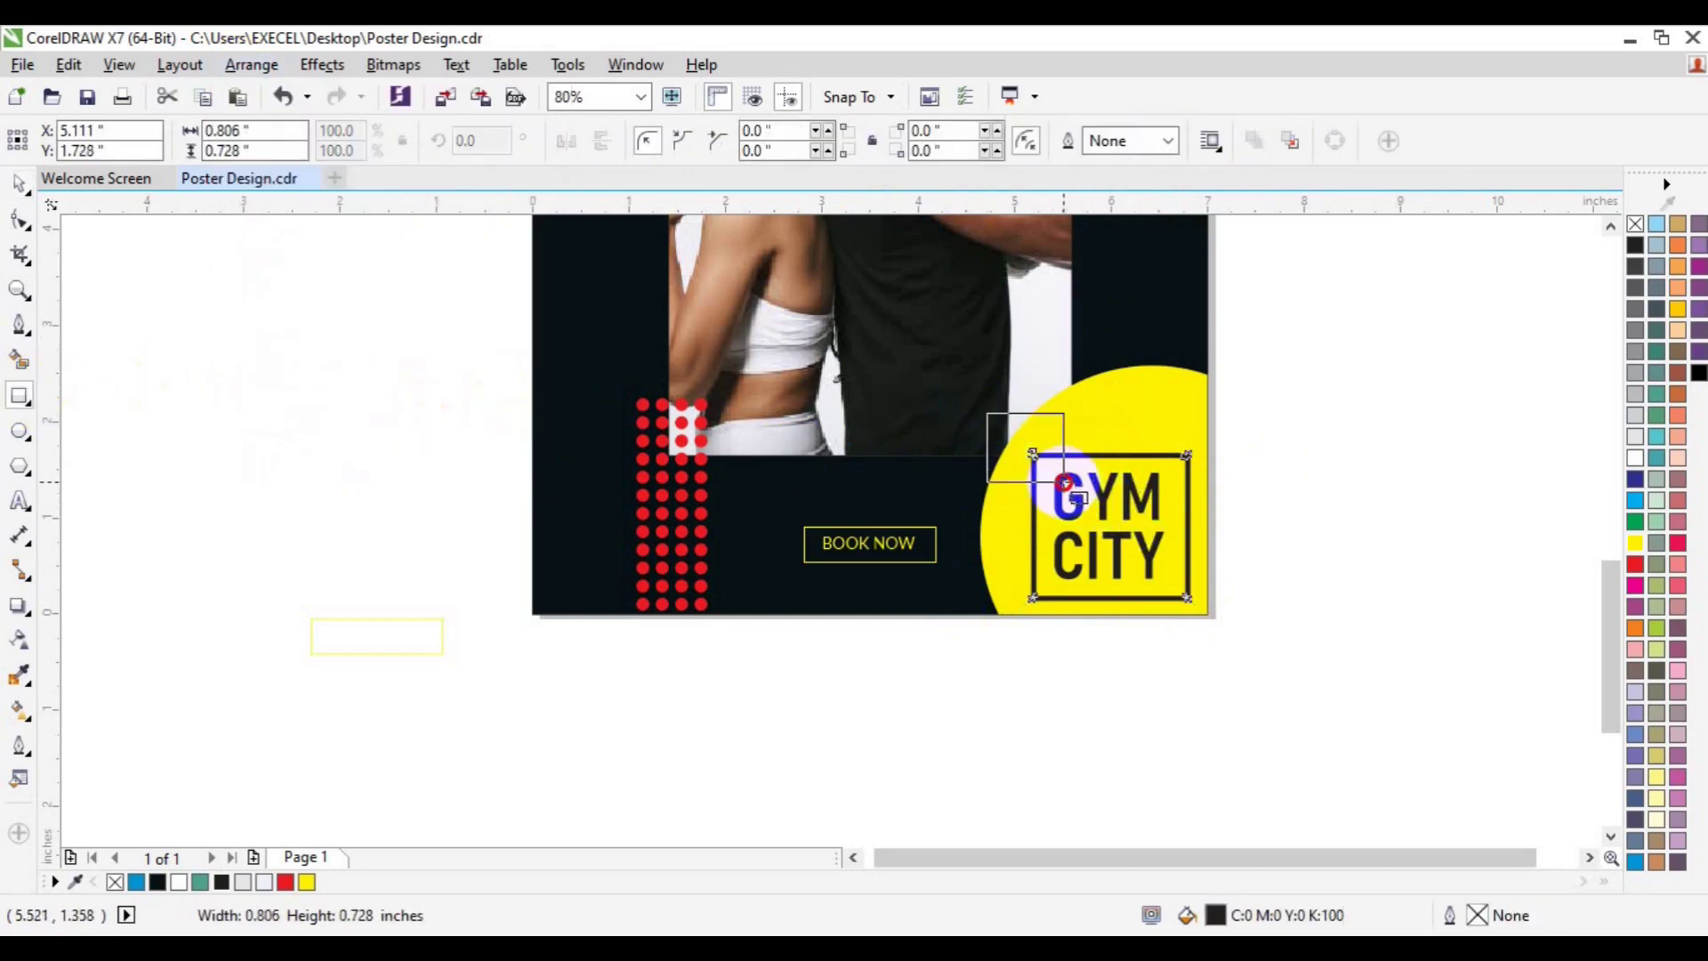
key("space")
left_click(1112, 436, "shift")
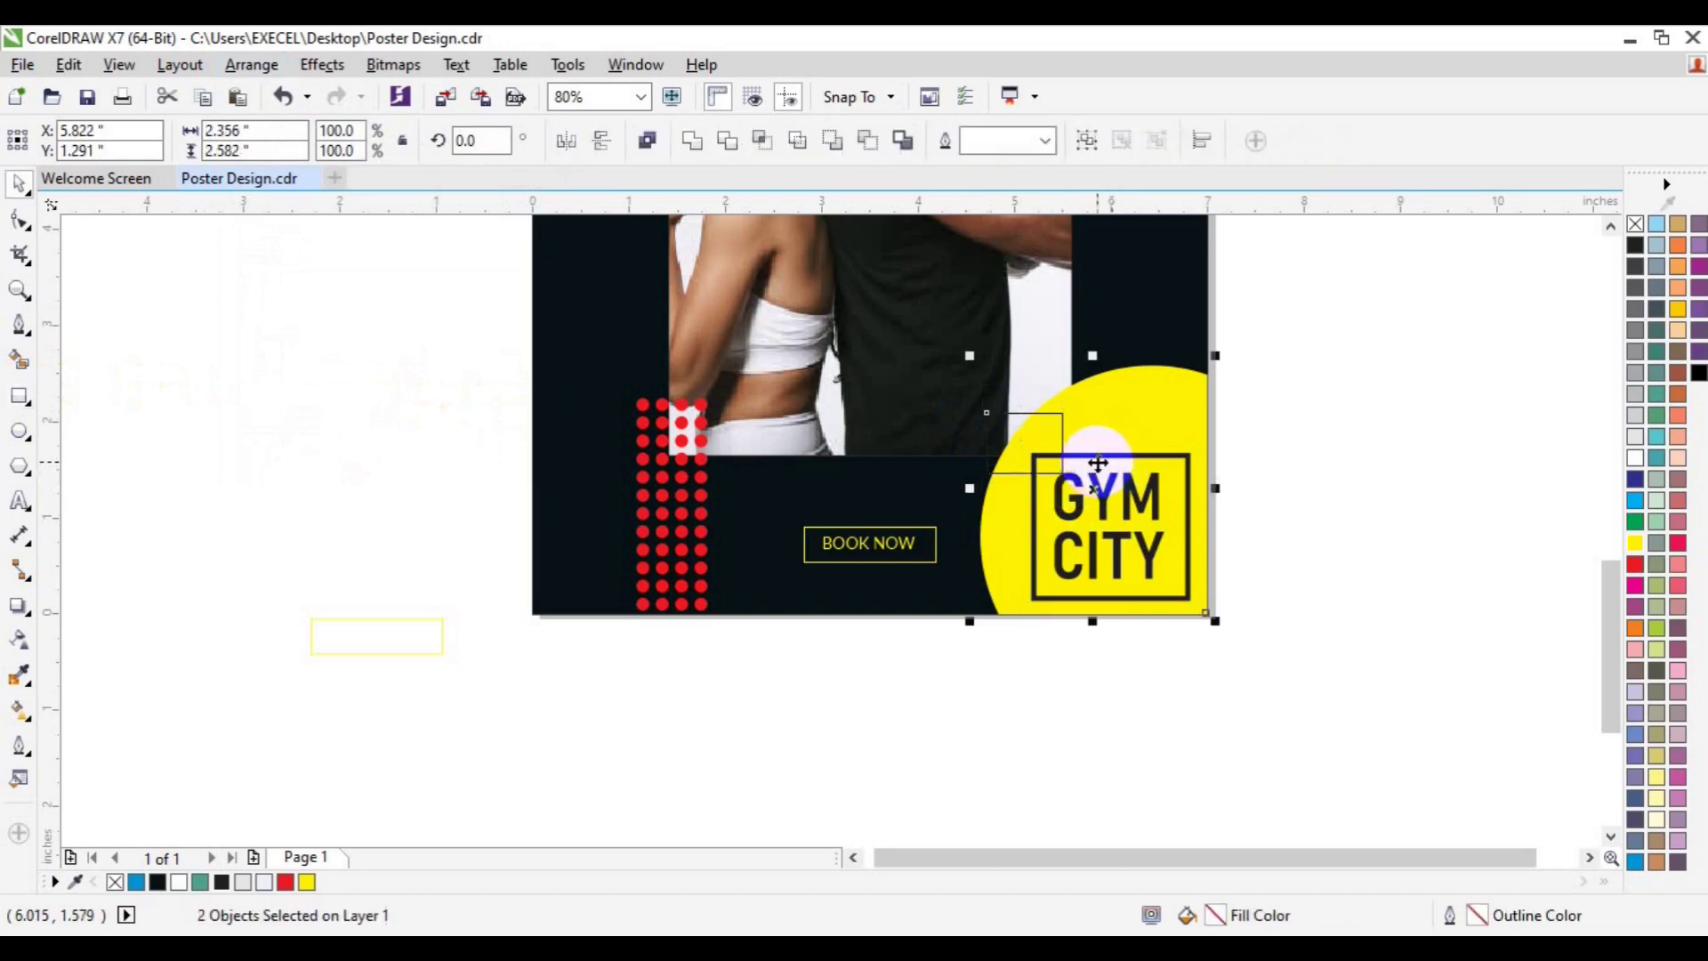
left_click(733, 151)
left_click(431, 484)
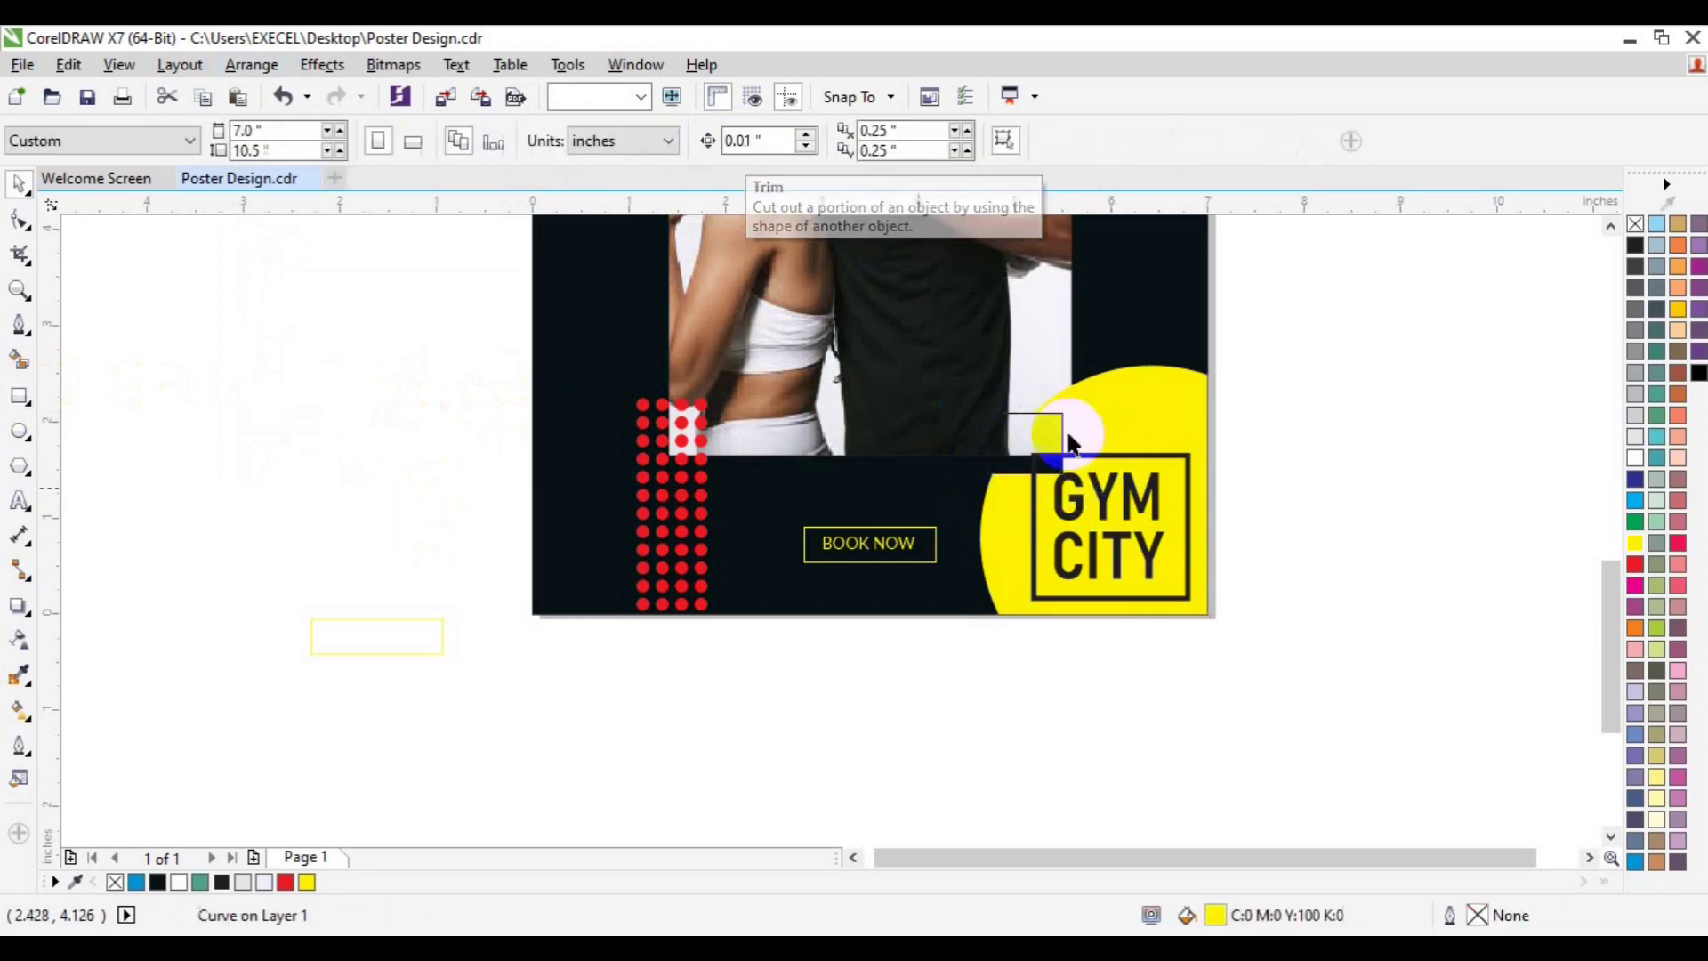
left_click(1059, 436)
left_click(1068, 427, "shift")
key("ctrl+z")
- Try trimming with the "GYM CITY" frame and the corner rectangle selected together, undo it and delete the rectangle
left_click(1188, 501)
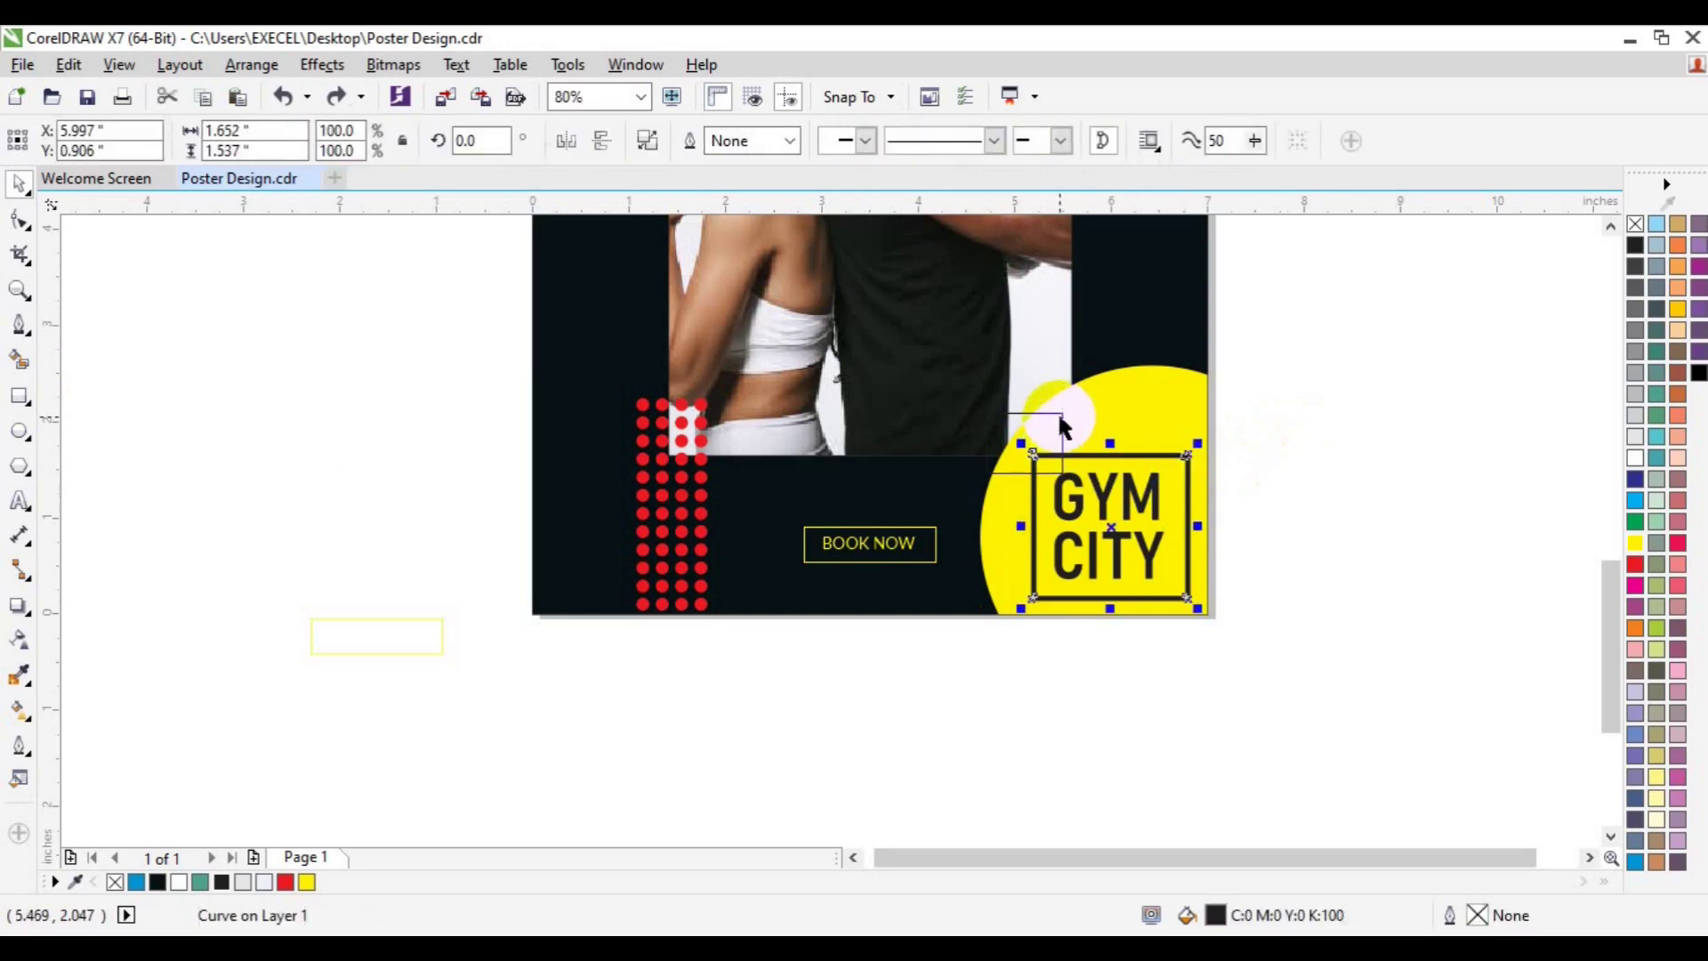
left_click(1061, 418, "shift")
left_click(726, 152)
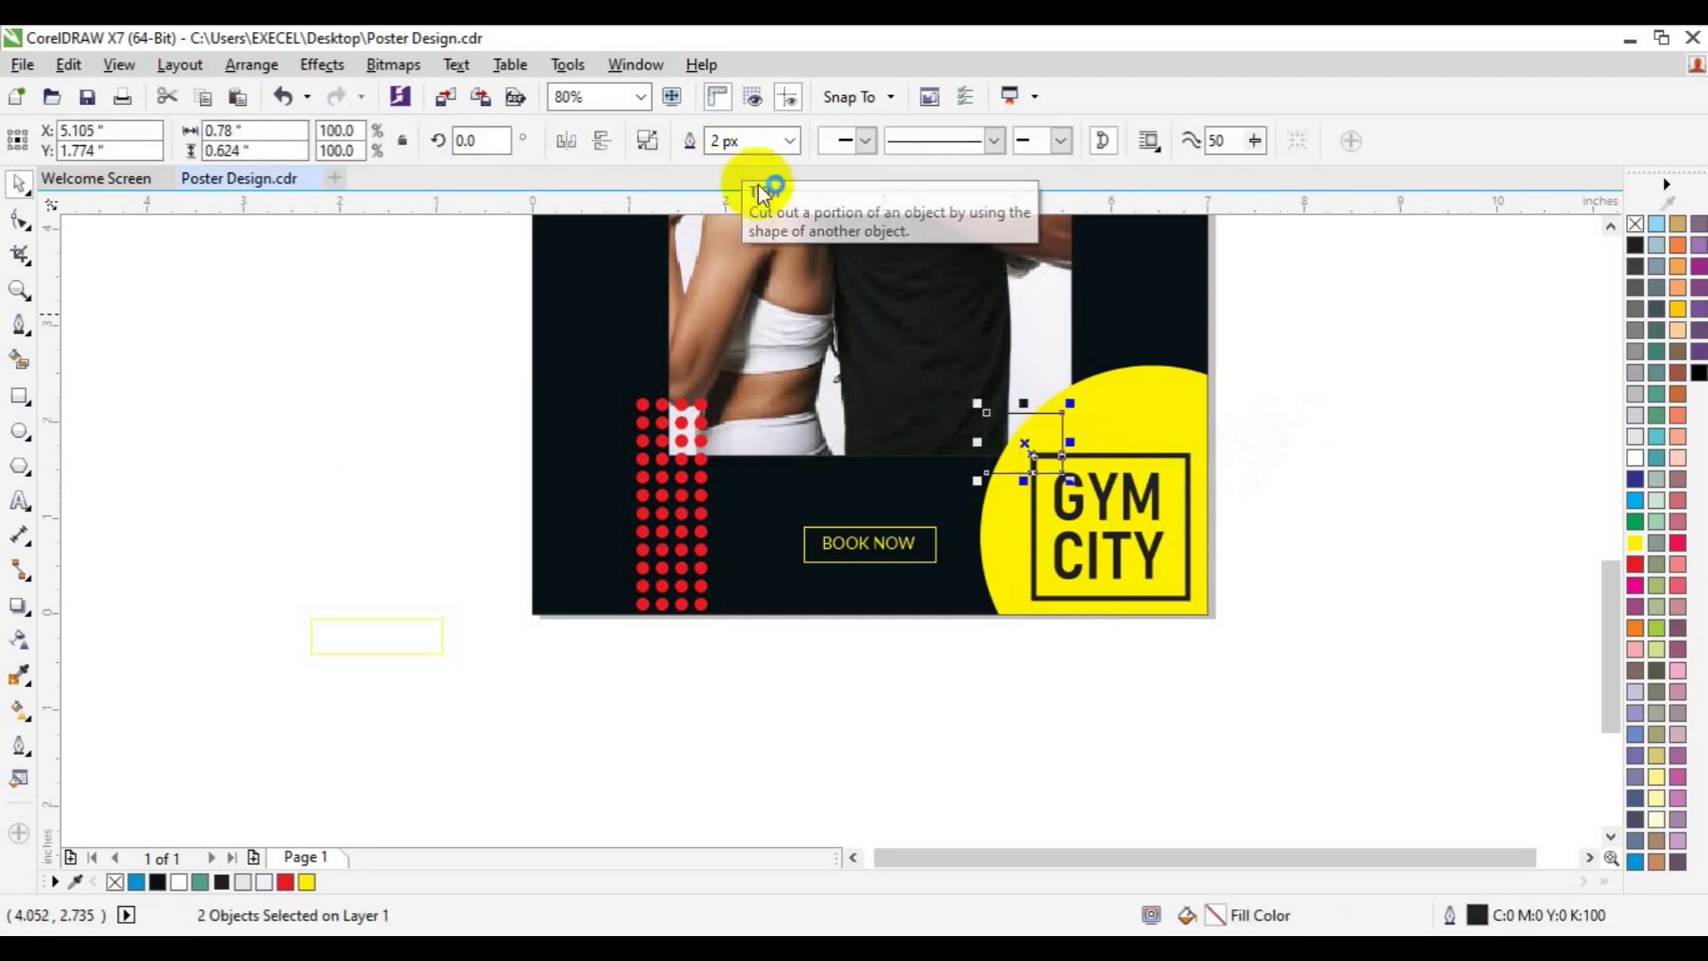
key("ctrl+z")
left_click(999, 446)
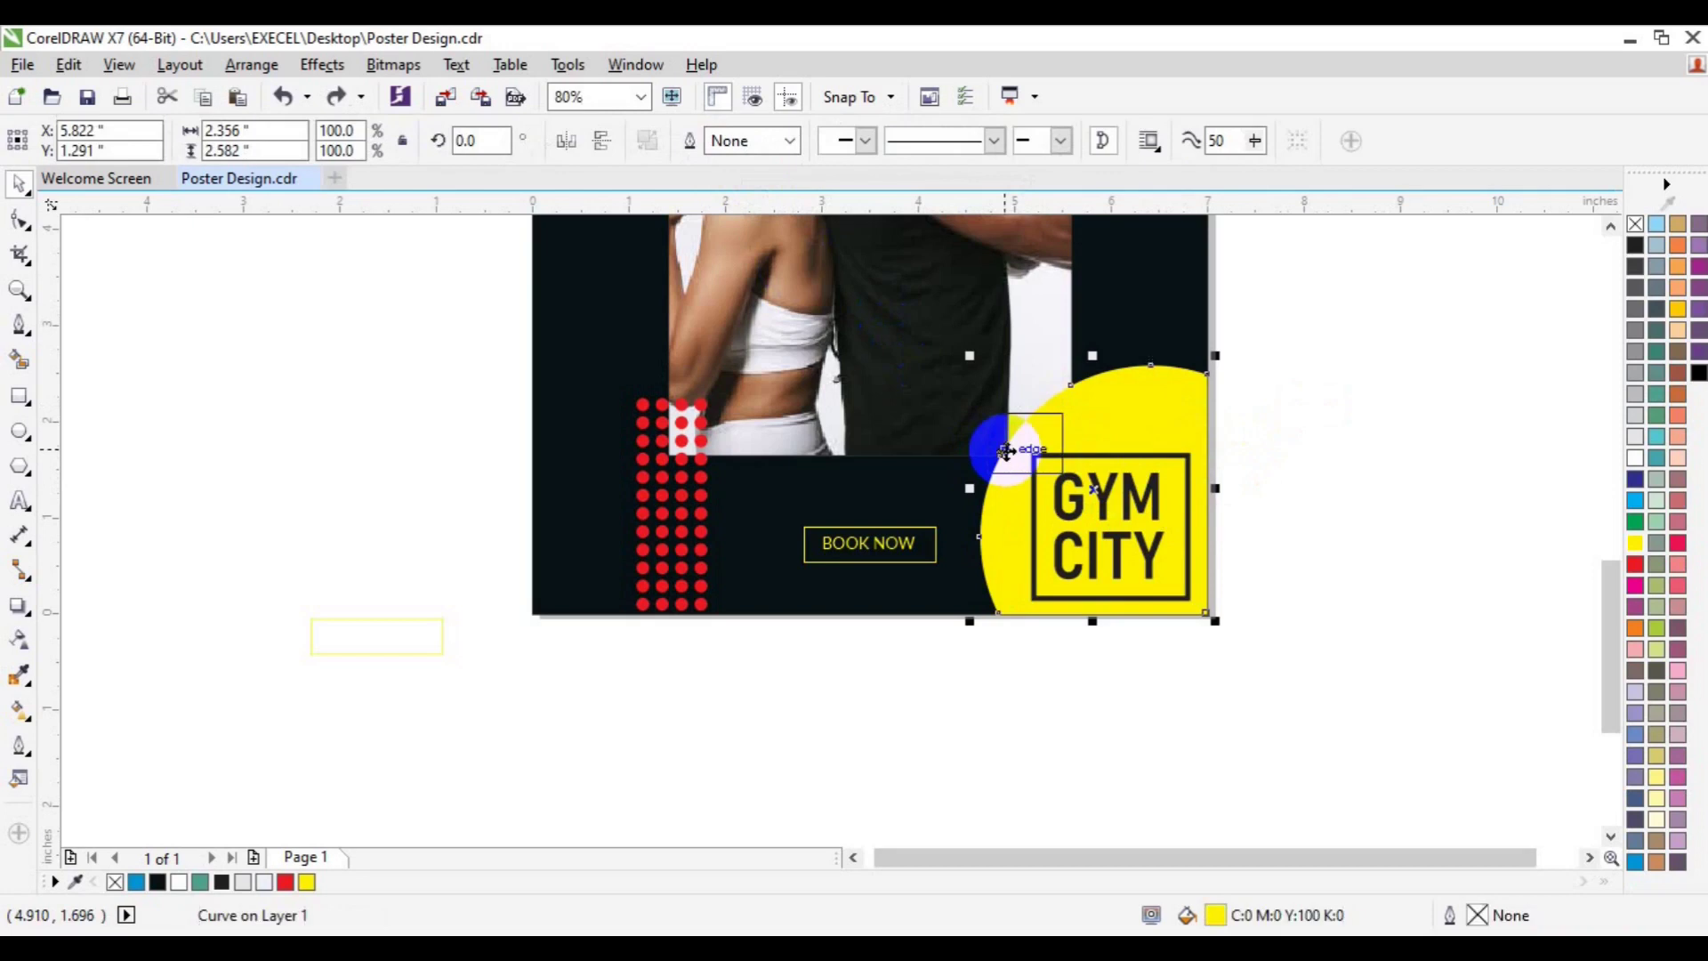
left_click(1050, 408)
key("Escape")
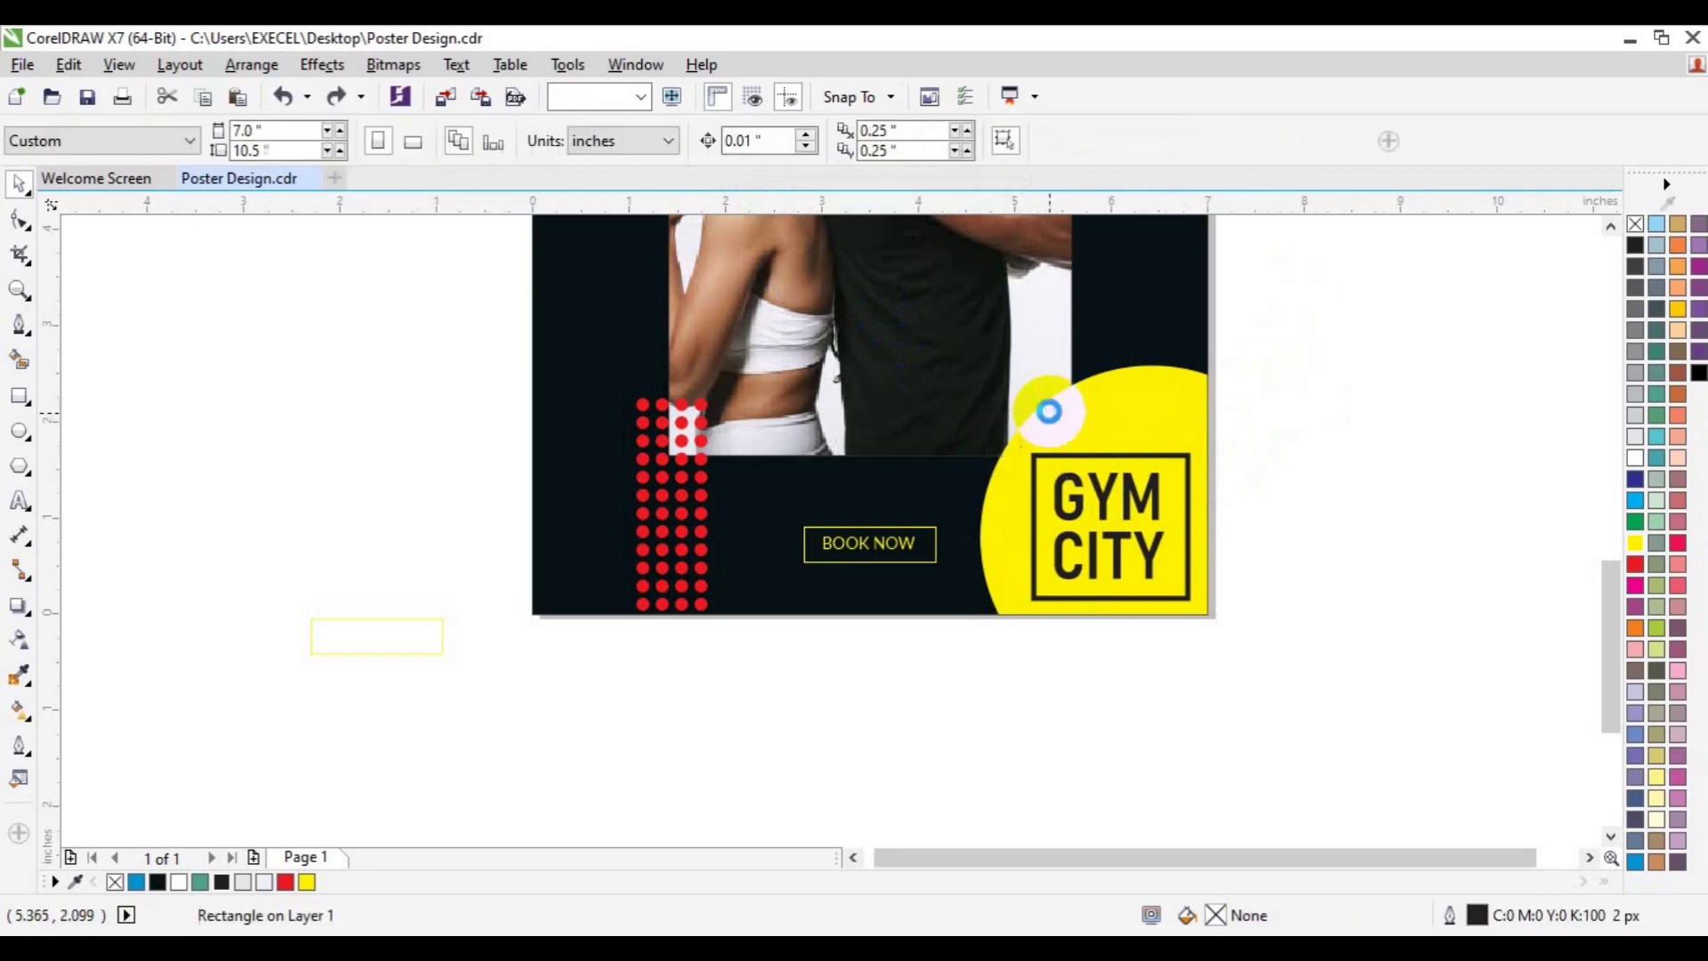
- Draw a rectangle about 0.91 by 0.65 inch over the "GYM CITY" frame's upper-left corner and trim the frame with it
left_click(1037, 458)
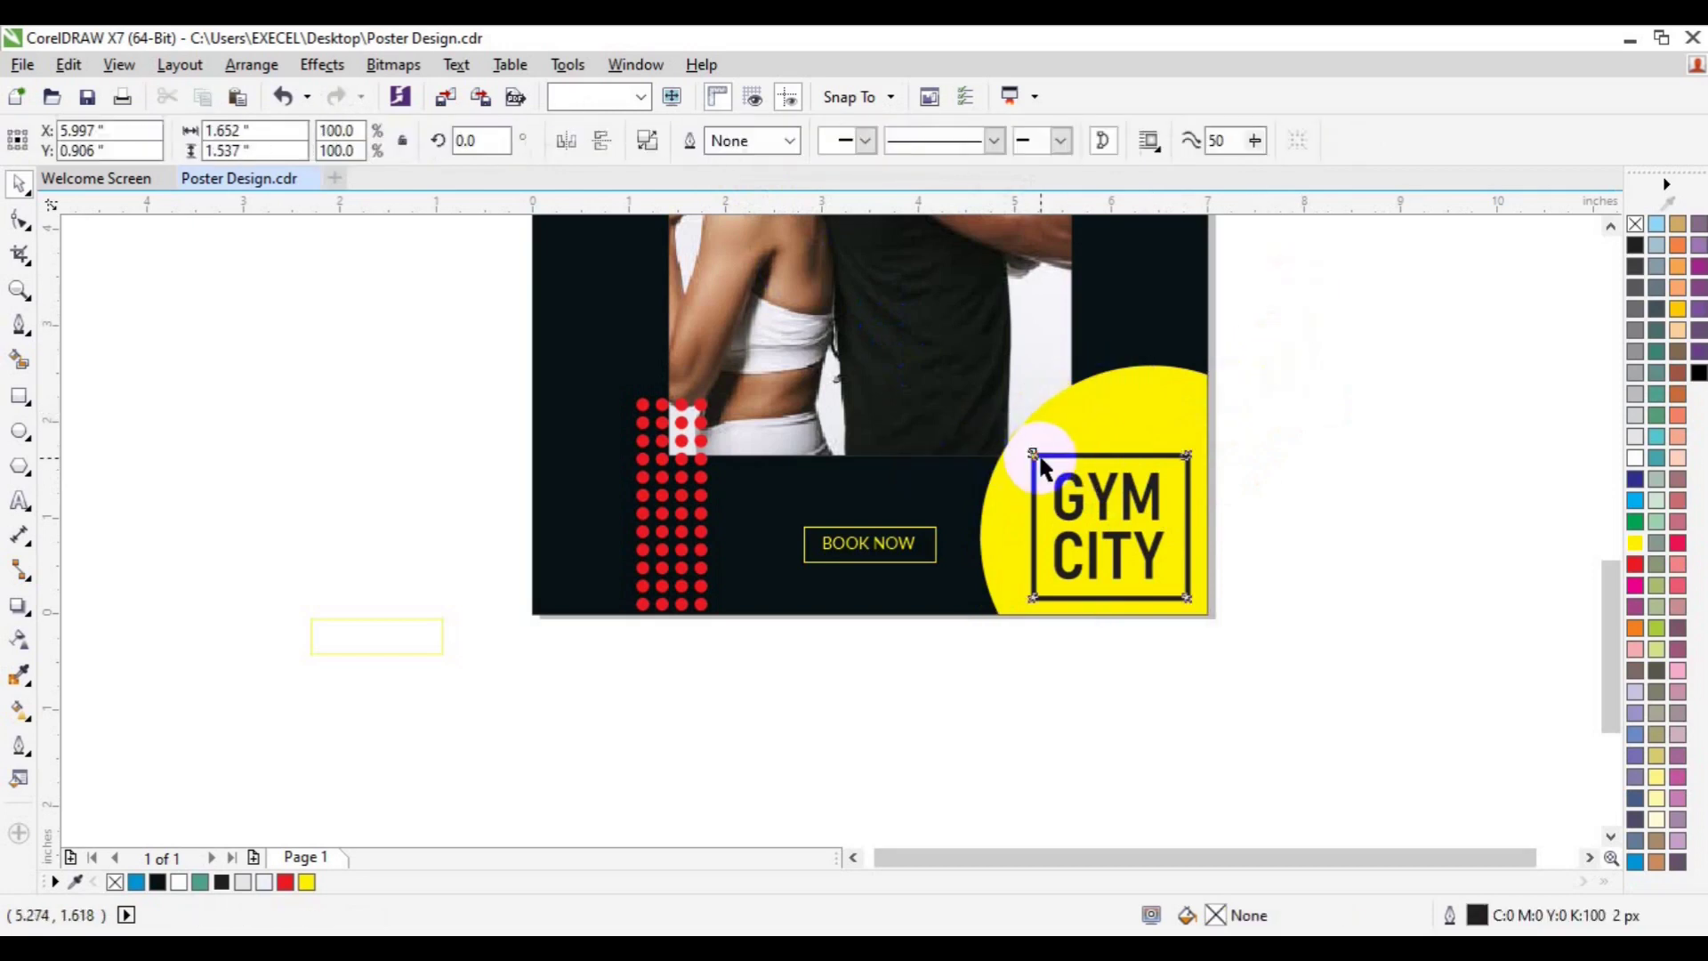
left_click(19, 396)
left_click_drag(977, 412, 1065, 474)
key("space")
left_click(1179, 464, "shift")
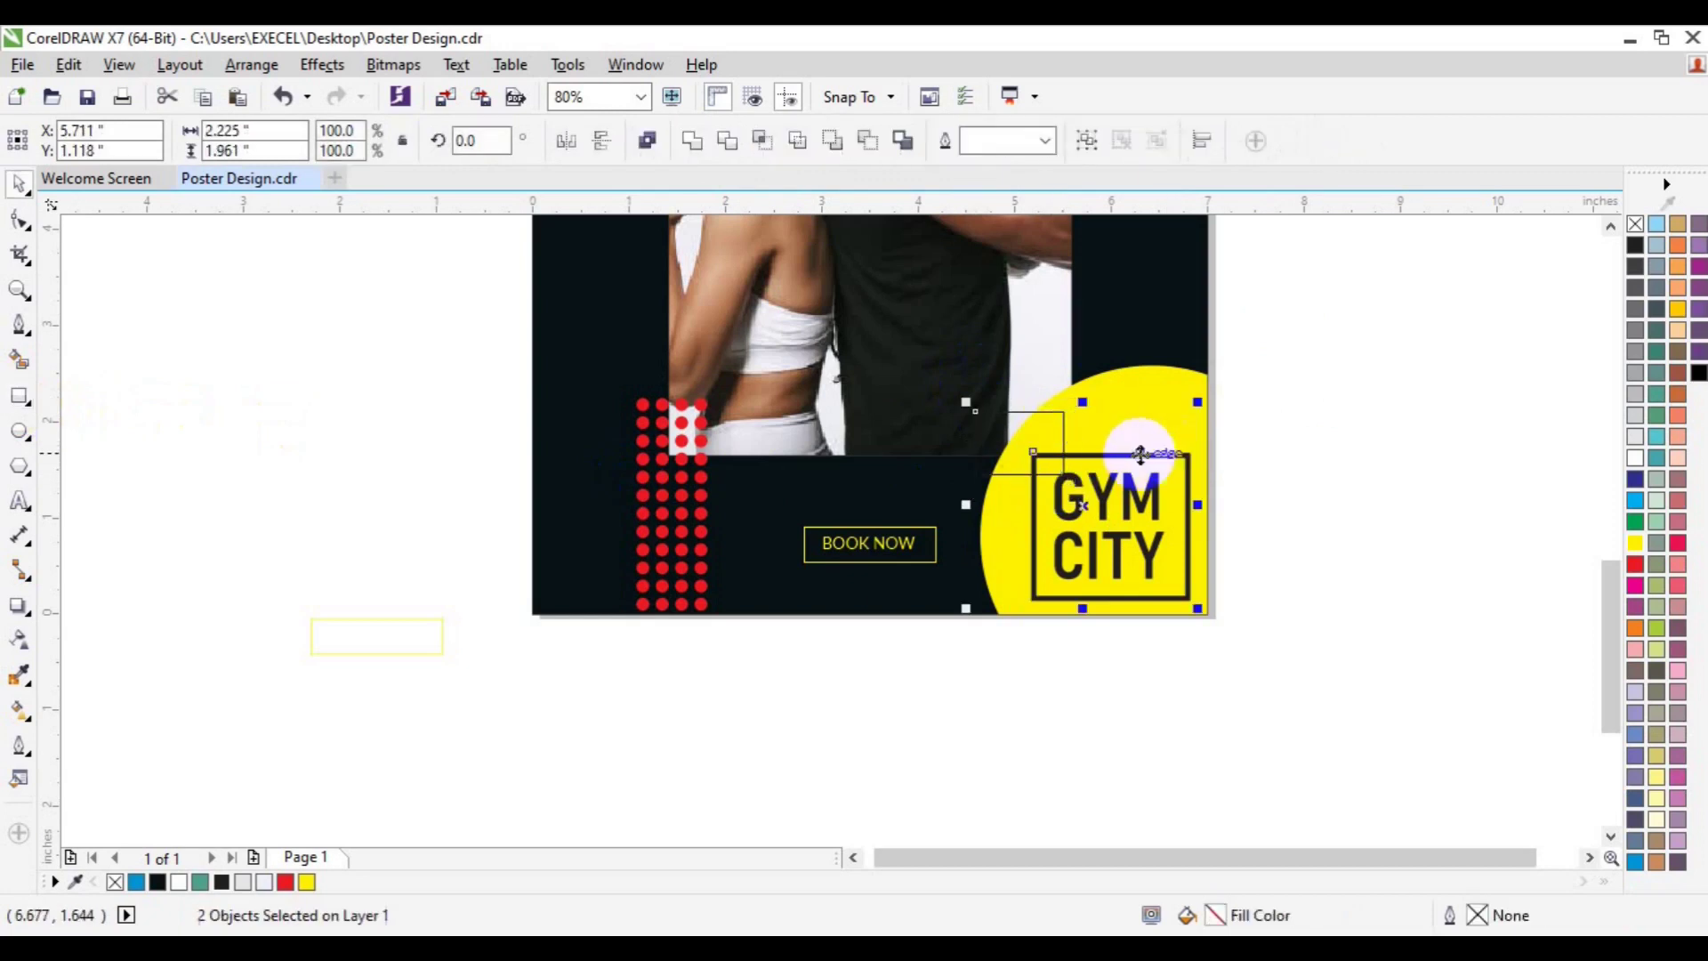
left_click(739, 150)
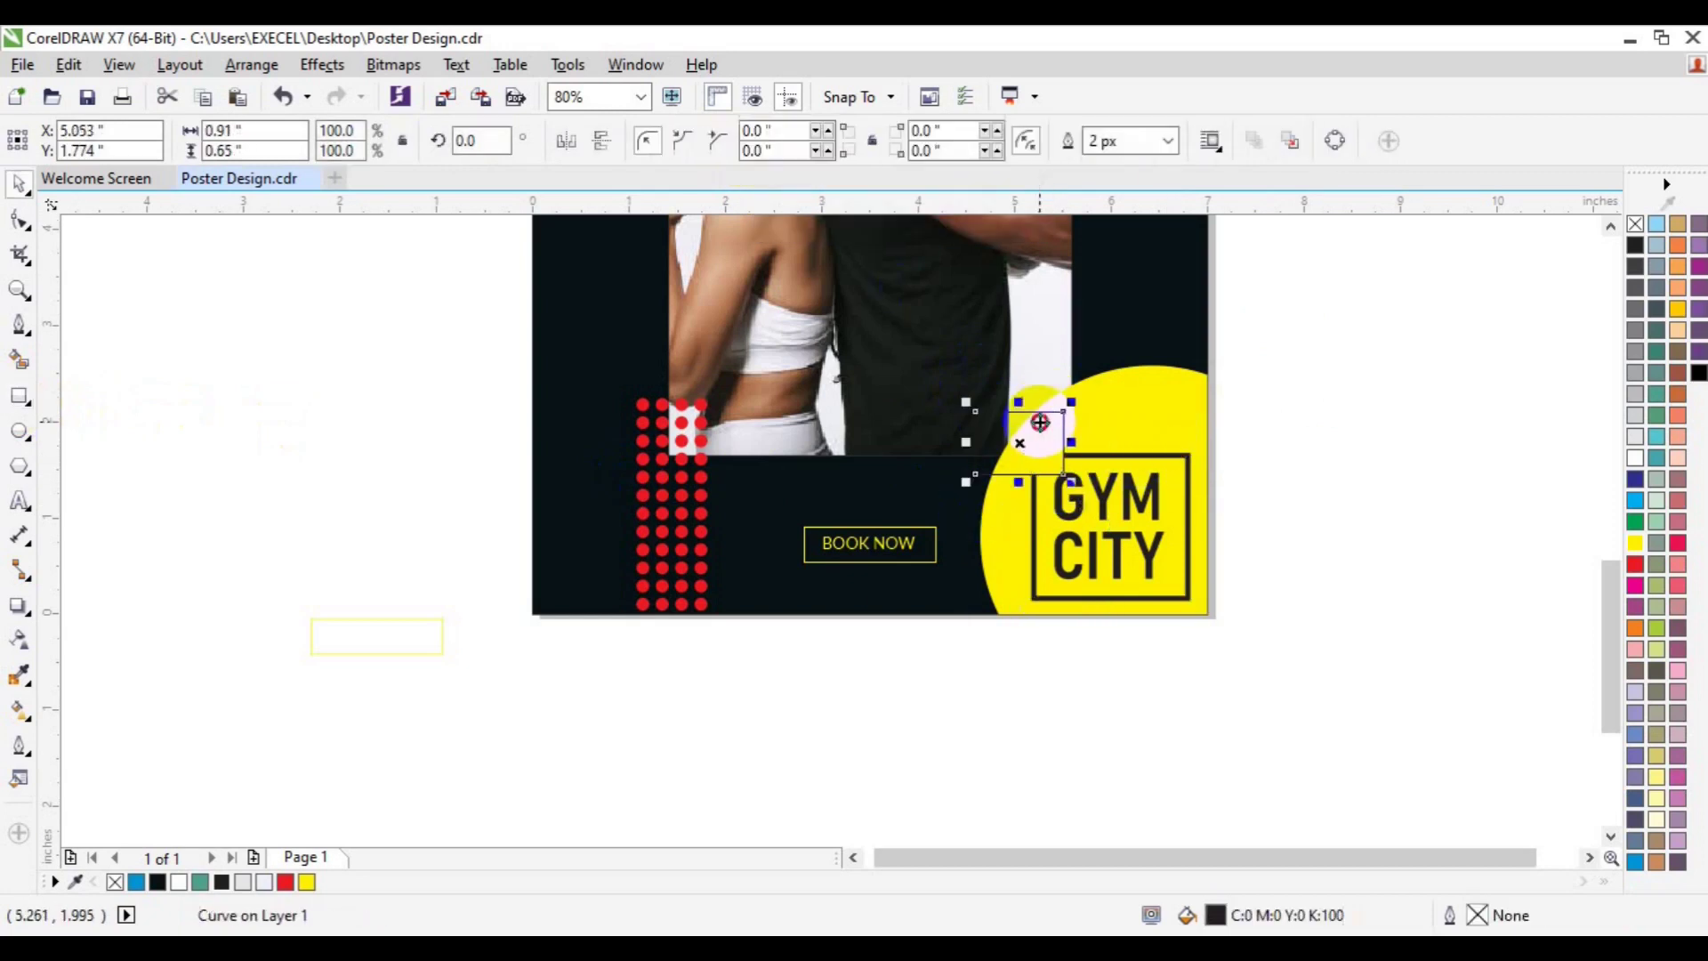
- Move the cutting rectangle to the "GYM CITY" frame's lower-right corner, trim the frame there and delete the rectangle
left_click(1035, 414)
left_click_drag(1037, 418, 1215, 588)
left_click(1074, 605, "shift")
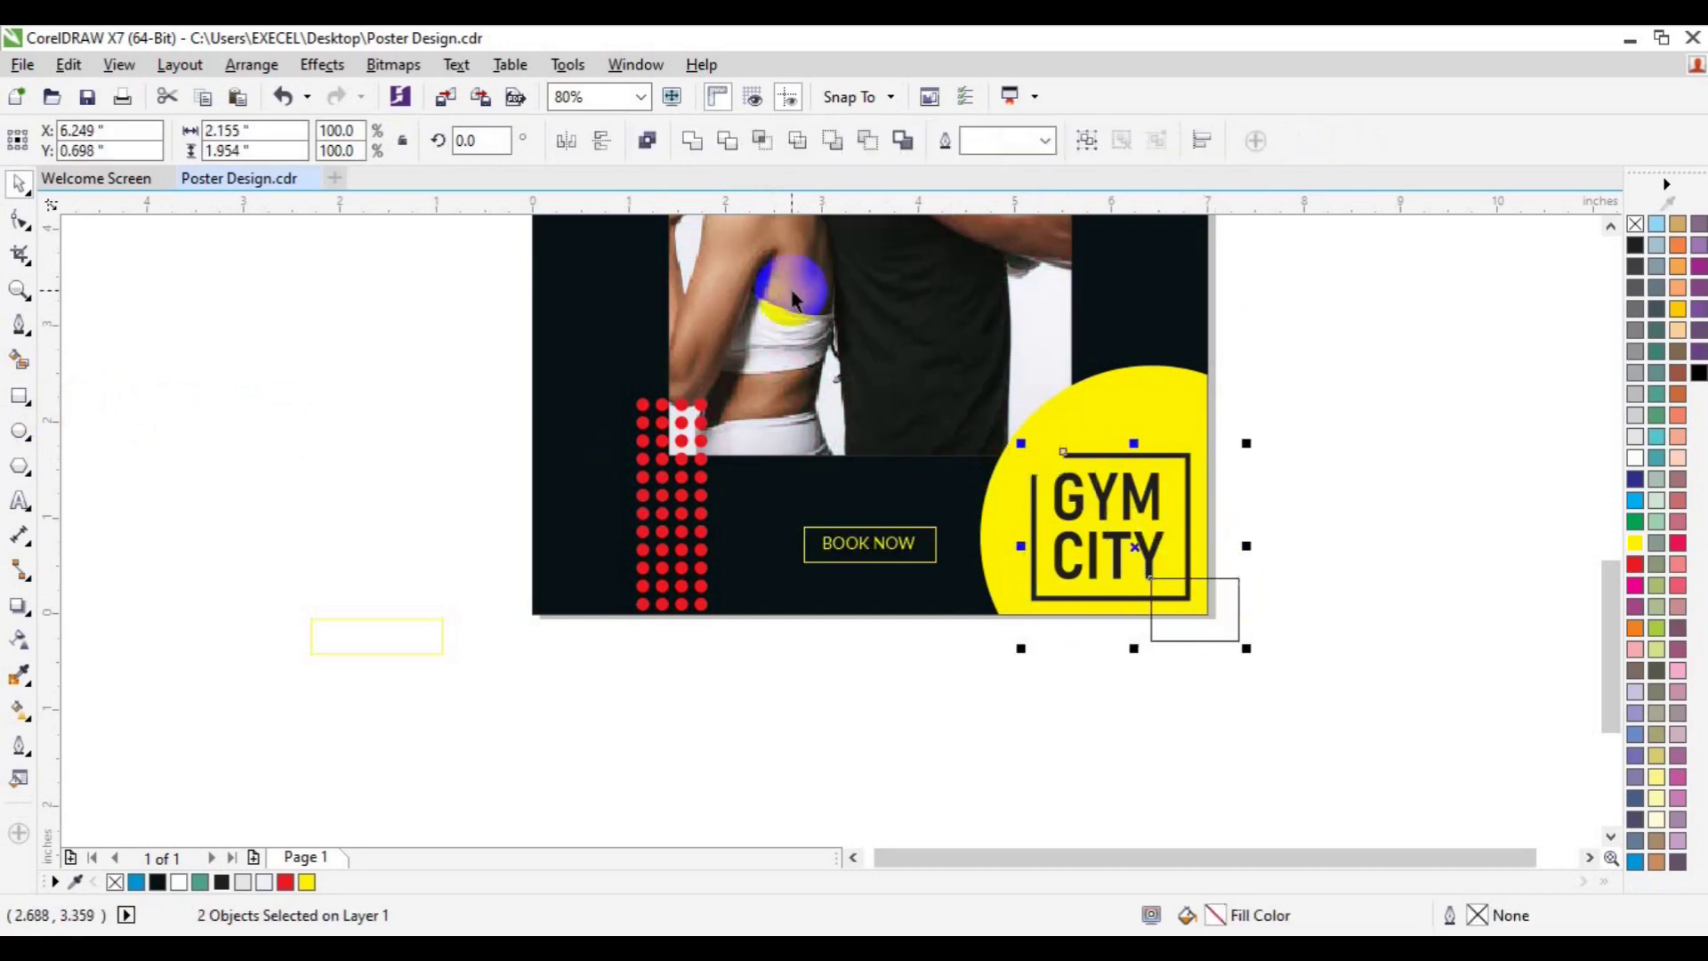
left_click(721, 145)
left_click(1239, 603)
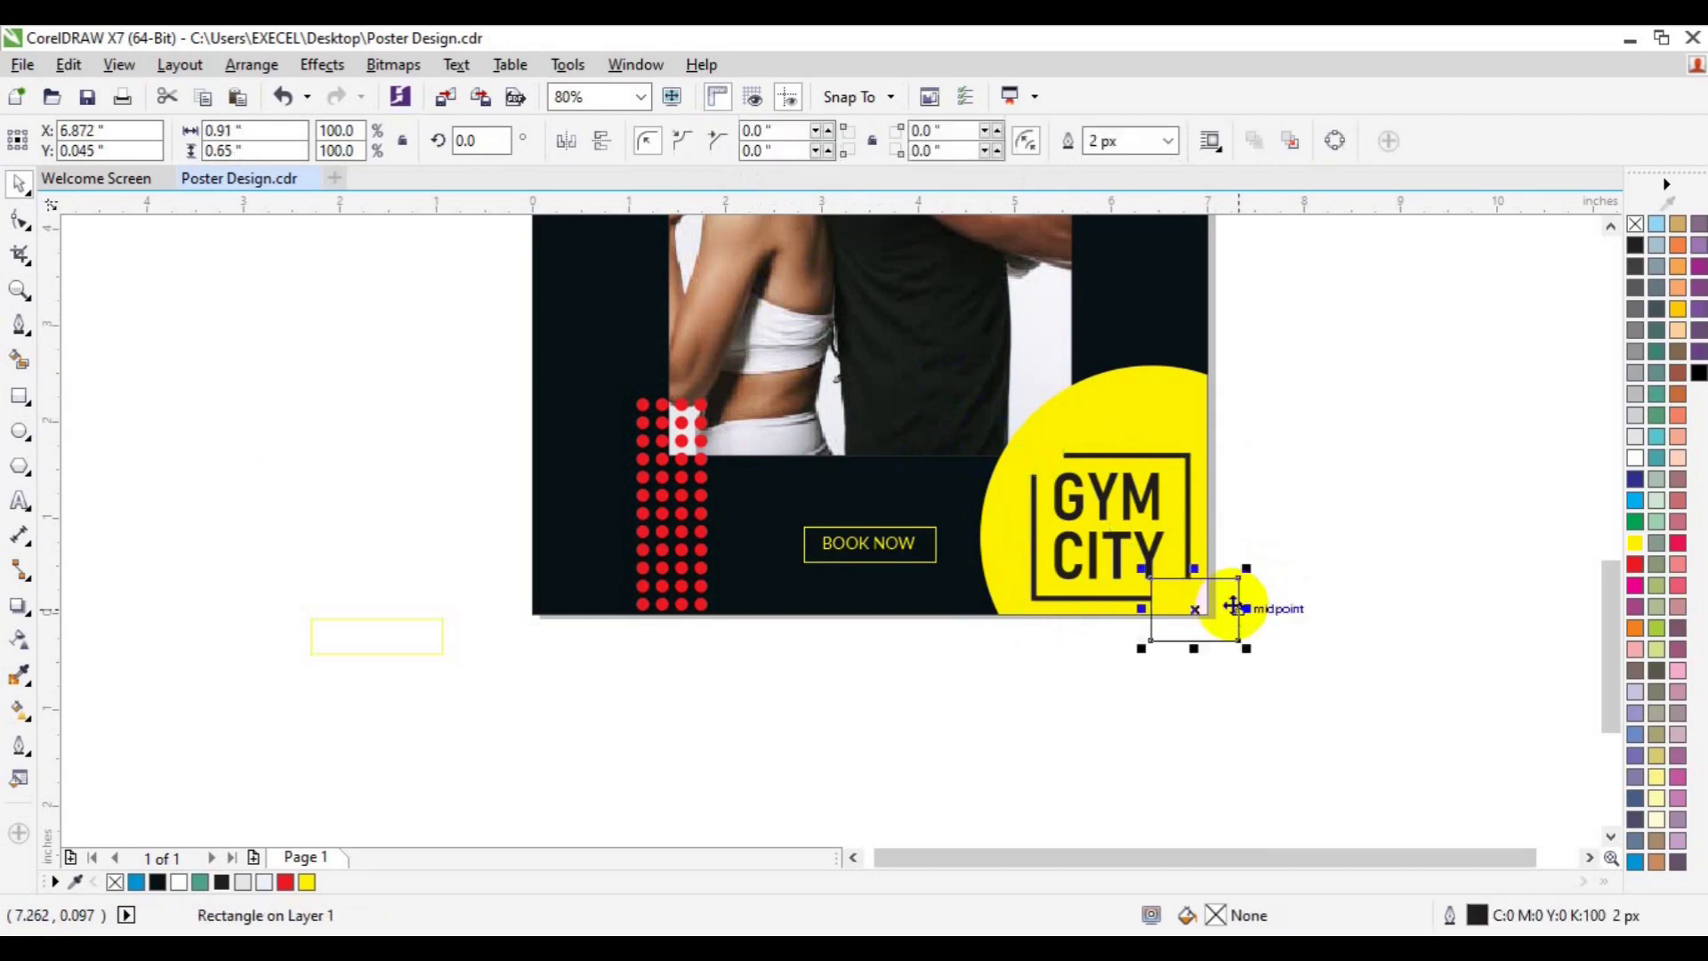
key("Delete")
- Delete the leftover yellow outlined rectangle beside the page
left_click(18, 292)
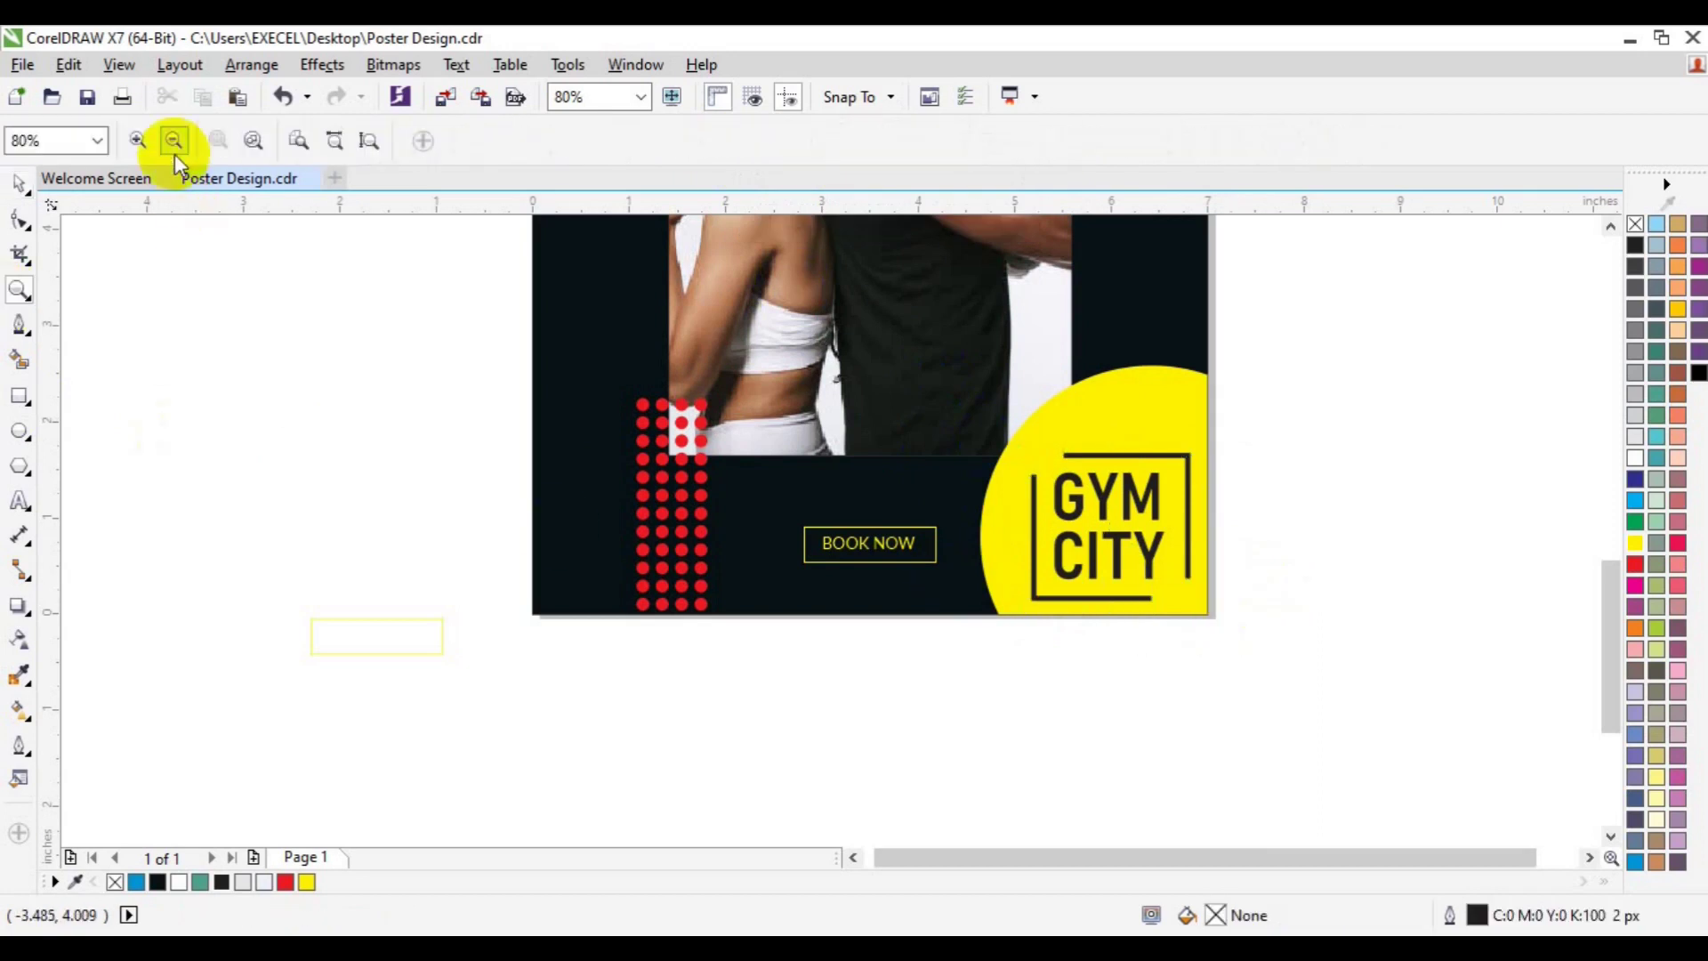
left_click(172, 140)
key("space")
left_click(1610, 226)
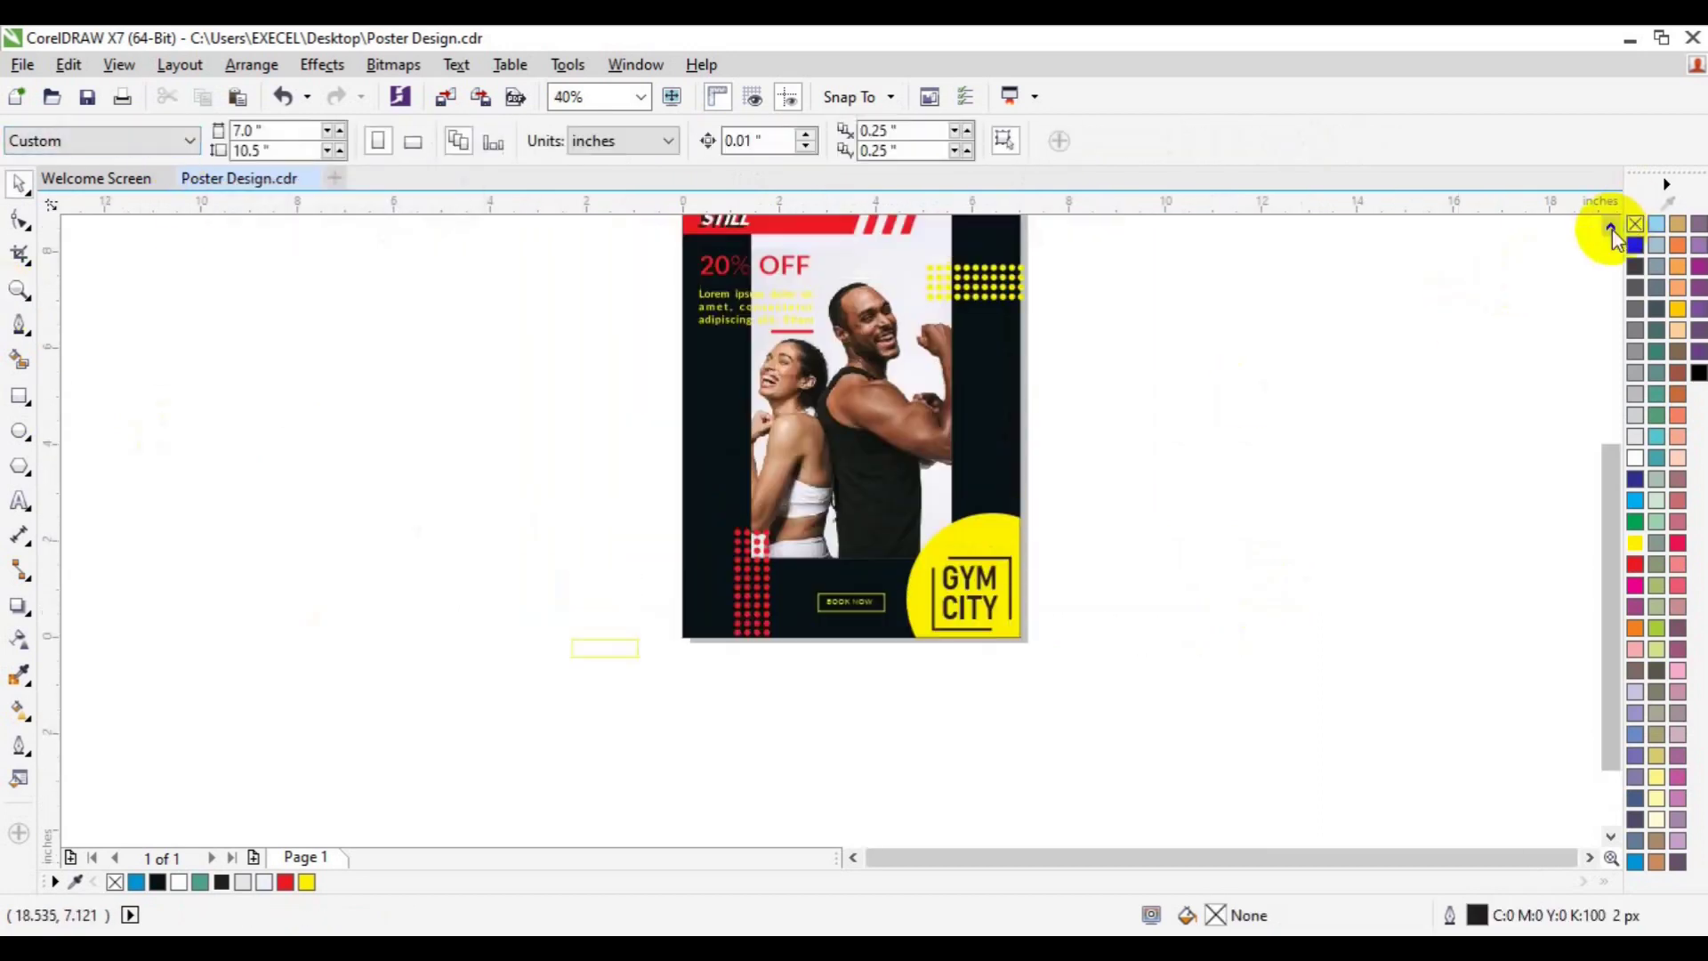
left_click(1611, 226)
left_click(1611, 226)
left_click(1021, 614)
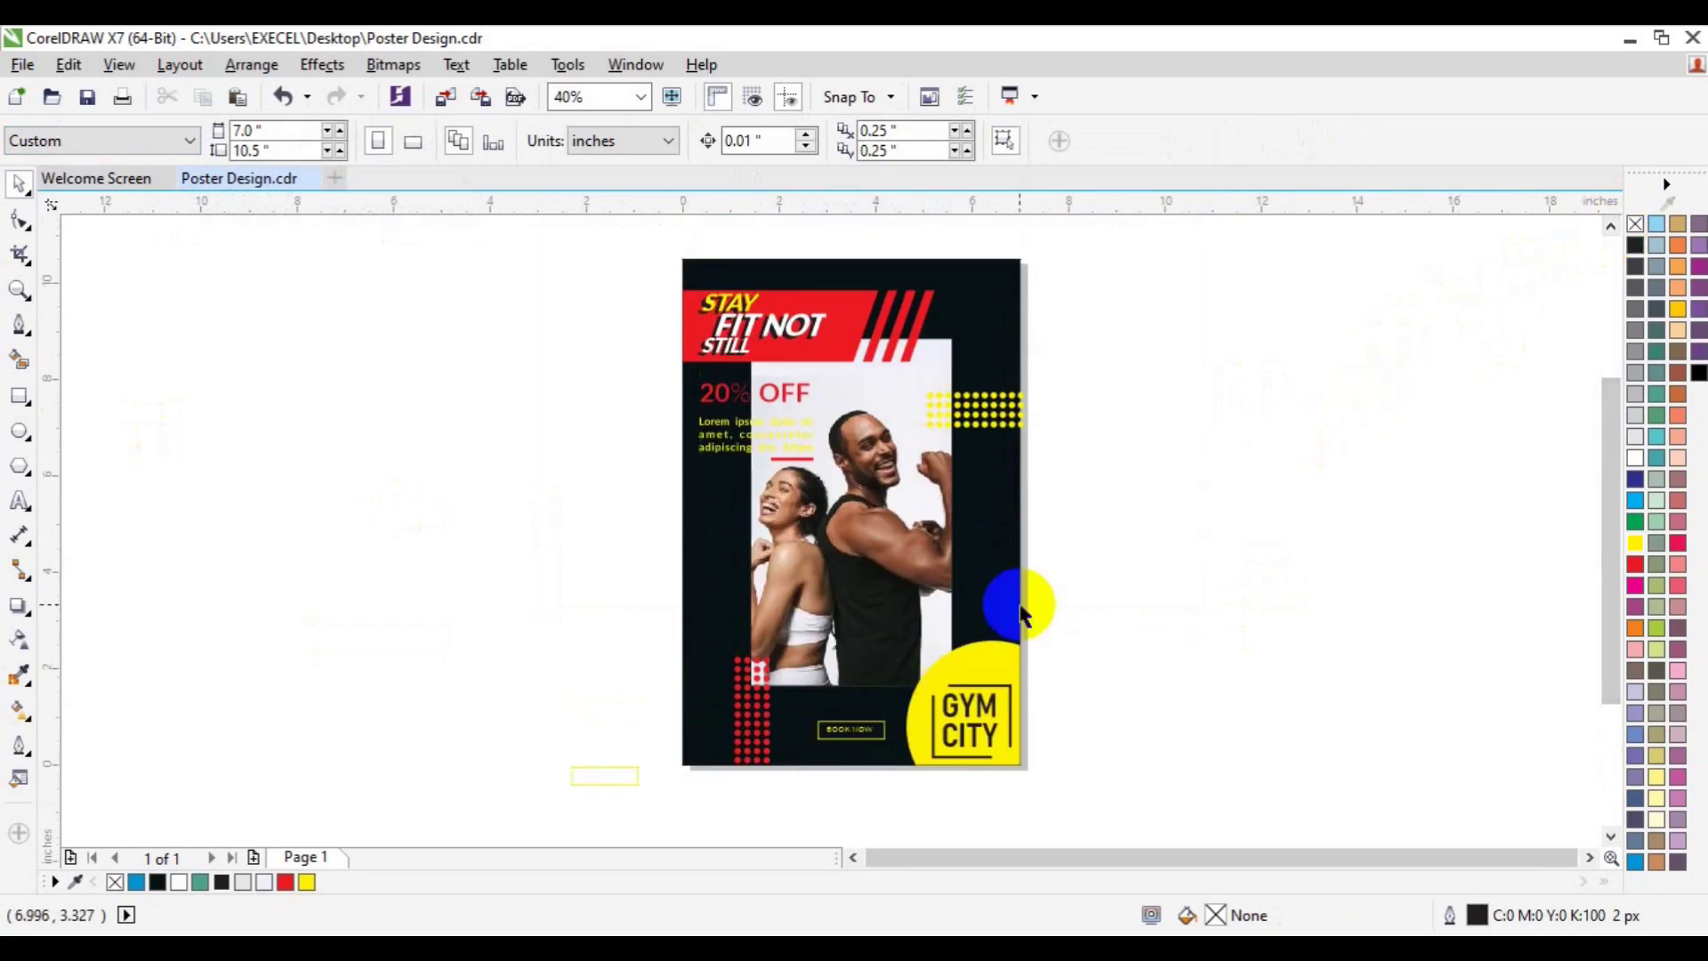
left_click(601, 777)
left_click(599, 778)
- Copy the red dot grid from the poster's lower-left area to its upper-right corner, overlapping the page's upper edge
left_click_drag(584, 629, 803, 824)
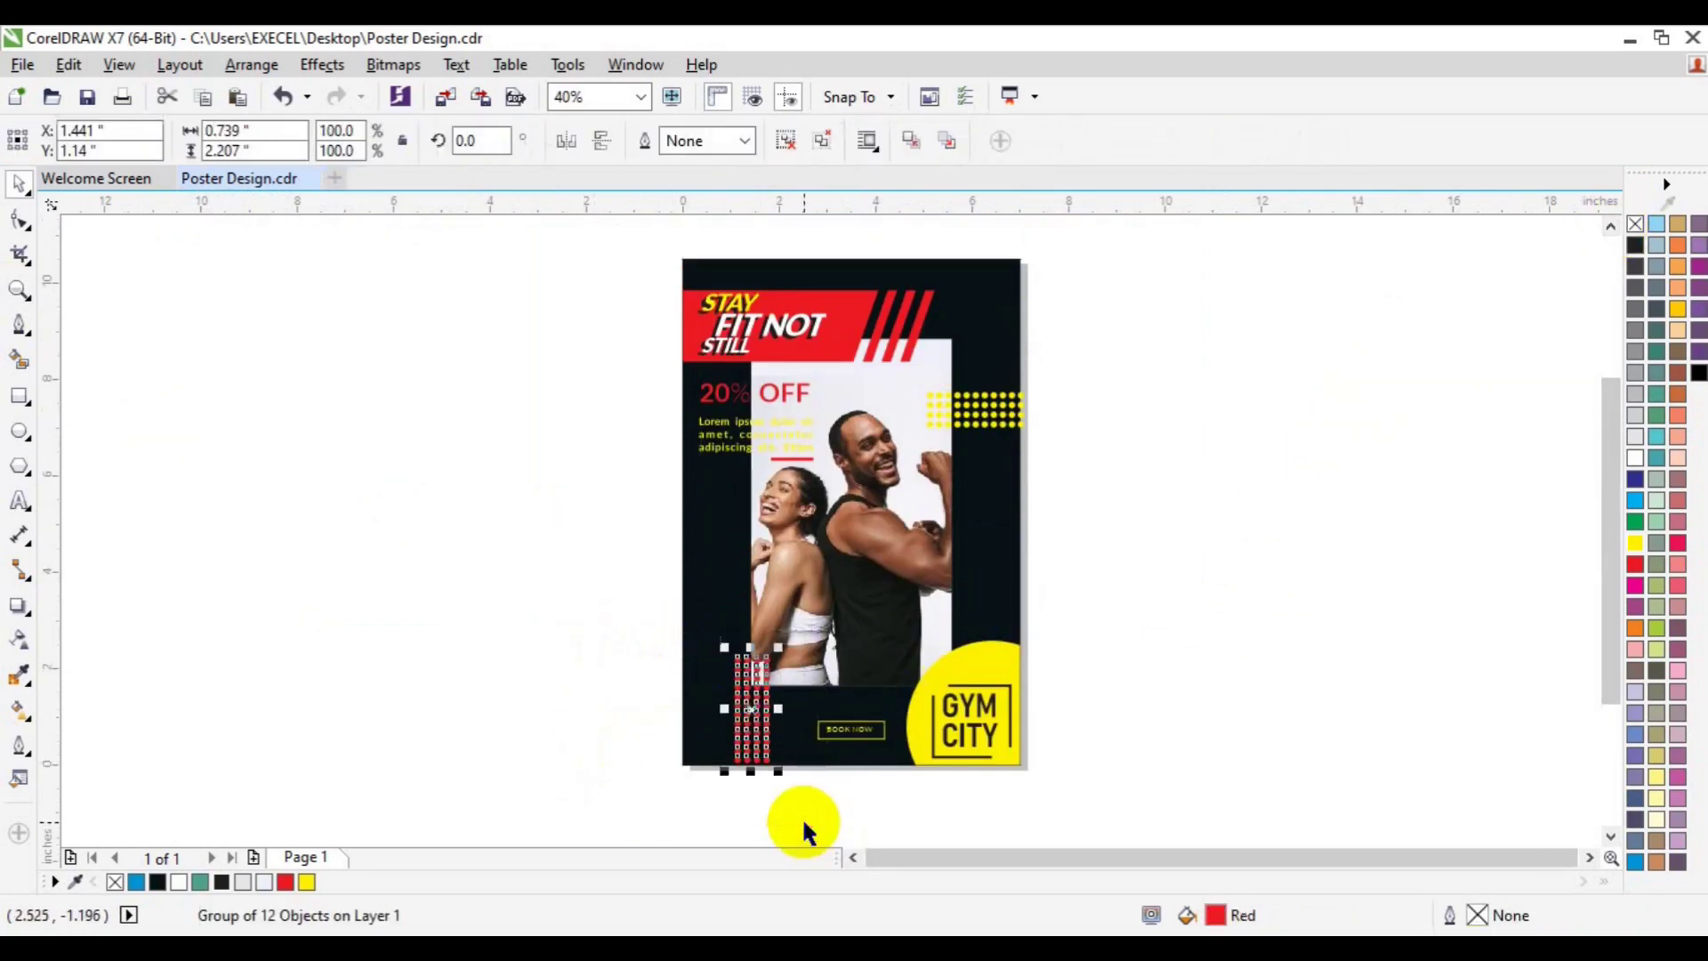
left_click_drag(743, 715, 975, 280)
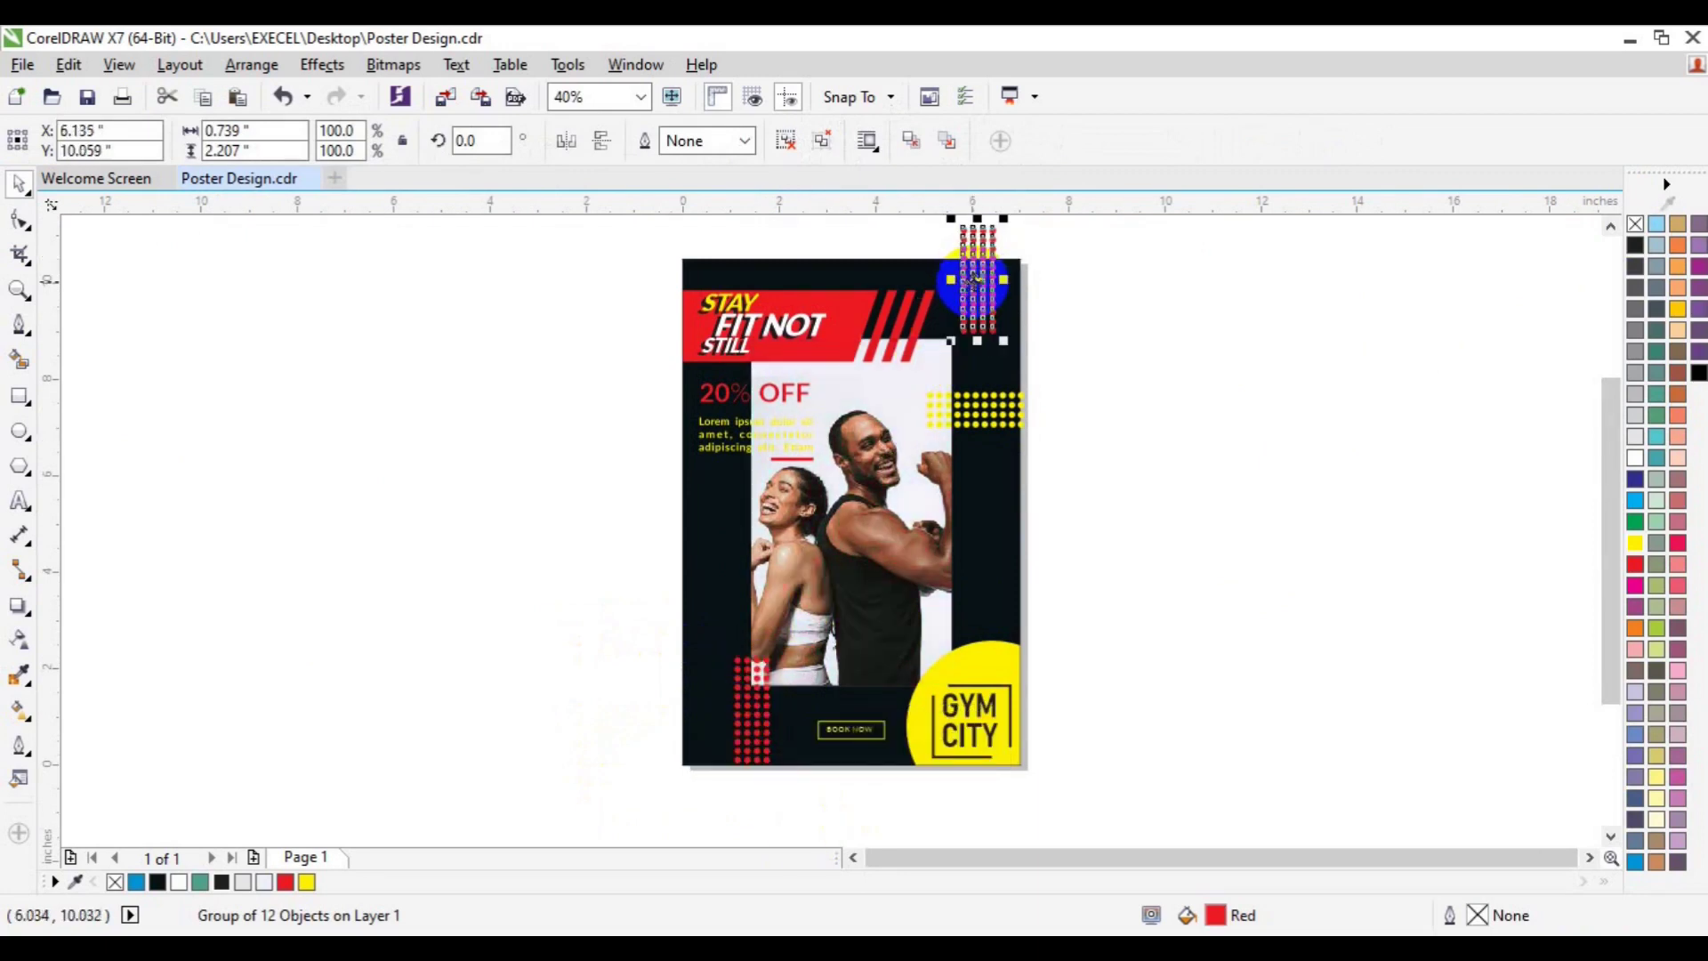
left_click(1334, 332)
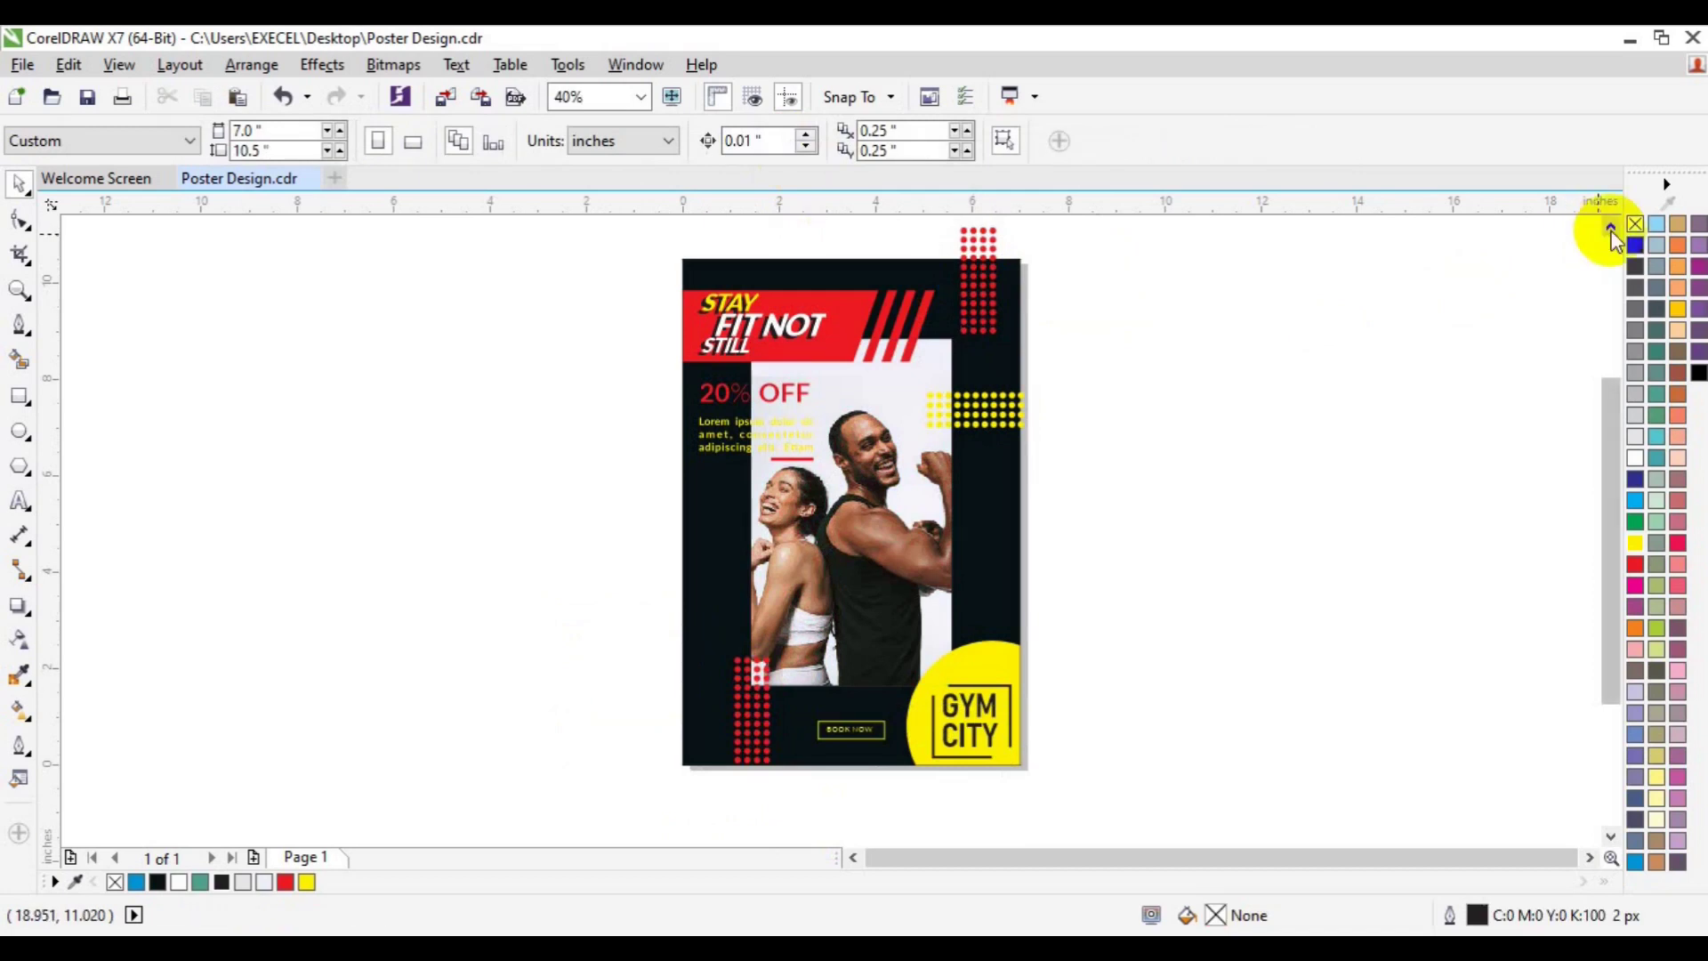
- Delete the copied red dots that extend above the page and group the remaining ones
left_click(1611, 225)
left_click_drag(1242, 277, 1023, 468)
key("Delete")
key("ctrl+g")
left_click(885, 404, "shift")
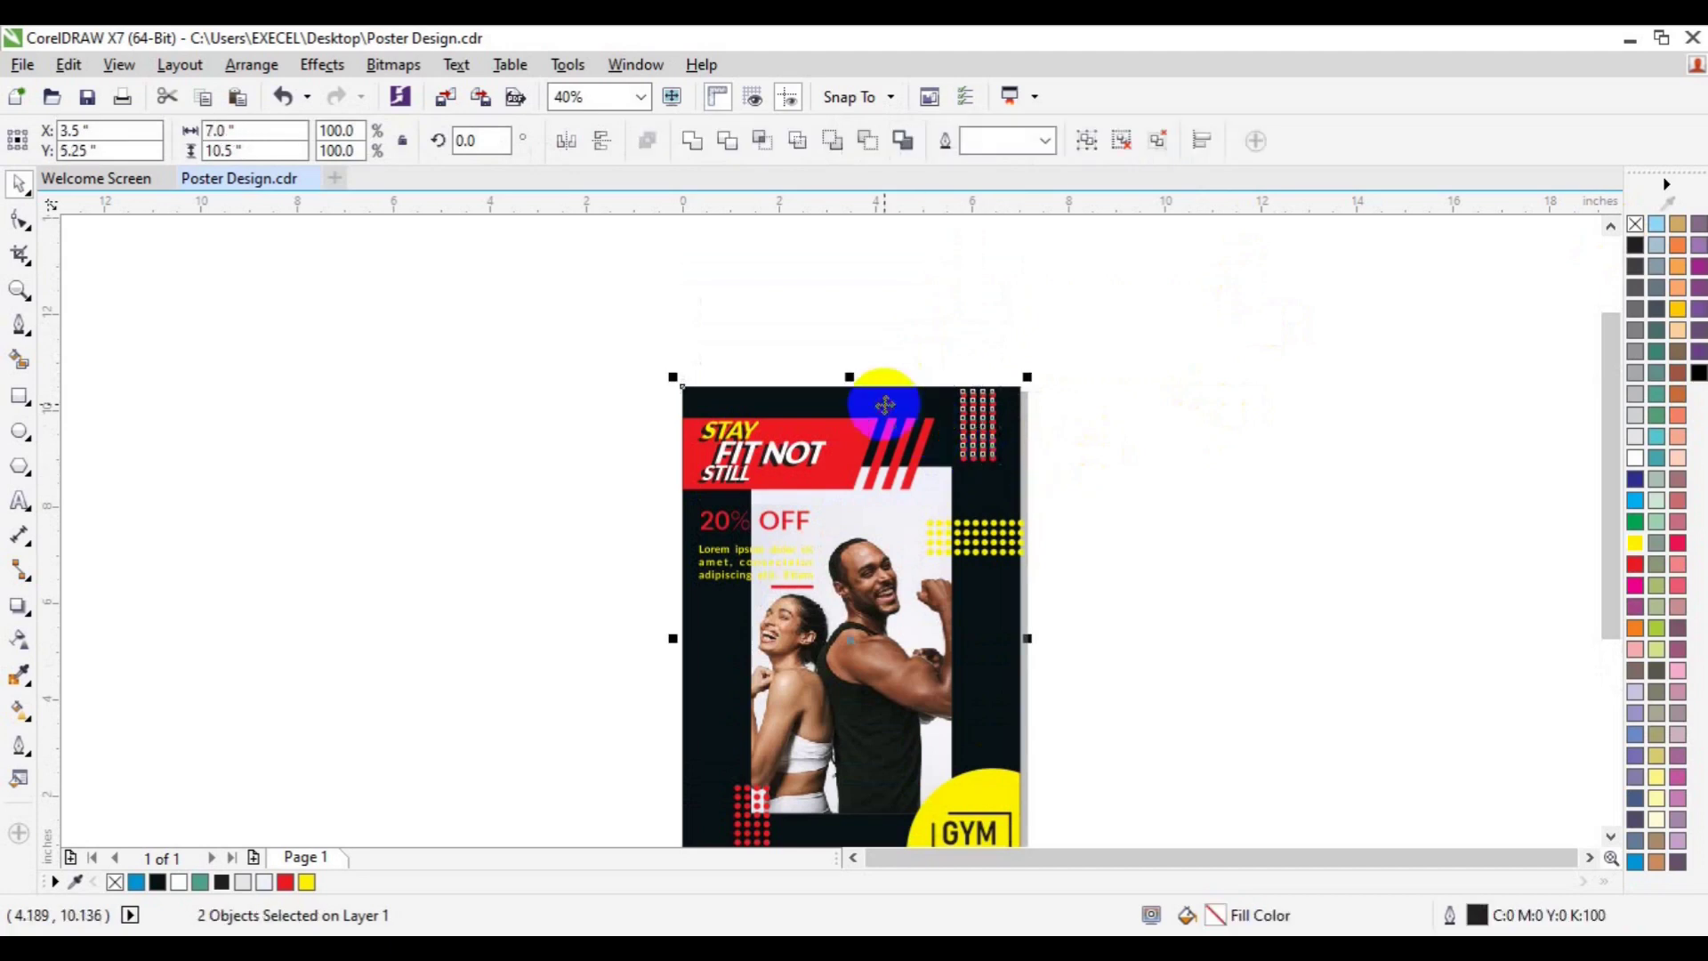
left_click(1272, 639)
- Review the whole poster's layout at a reduced zoom
left_click(1609, 835)
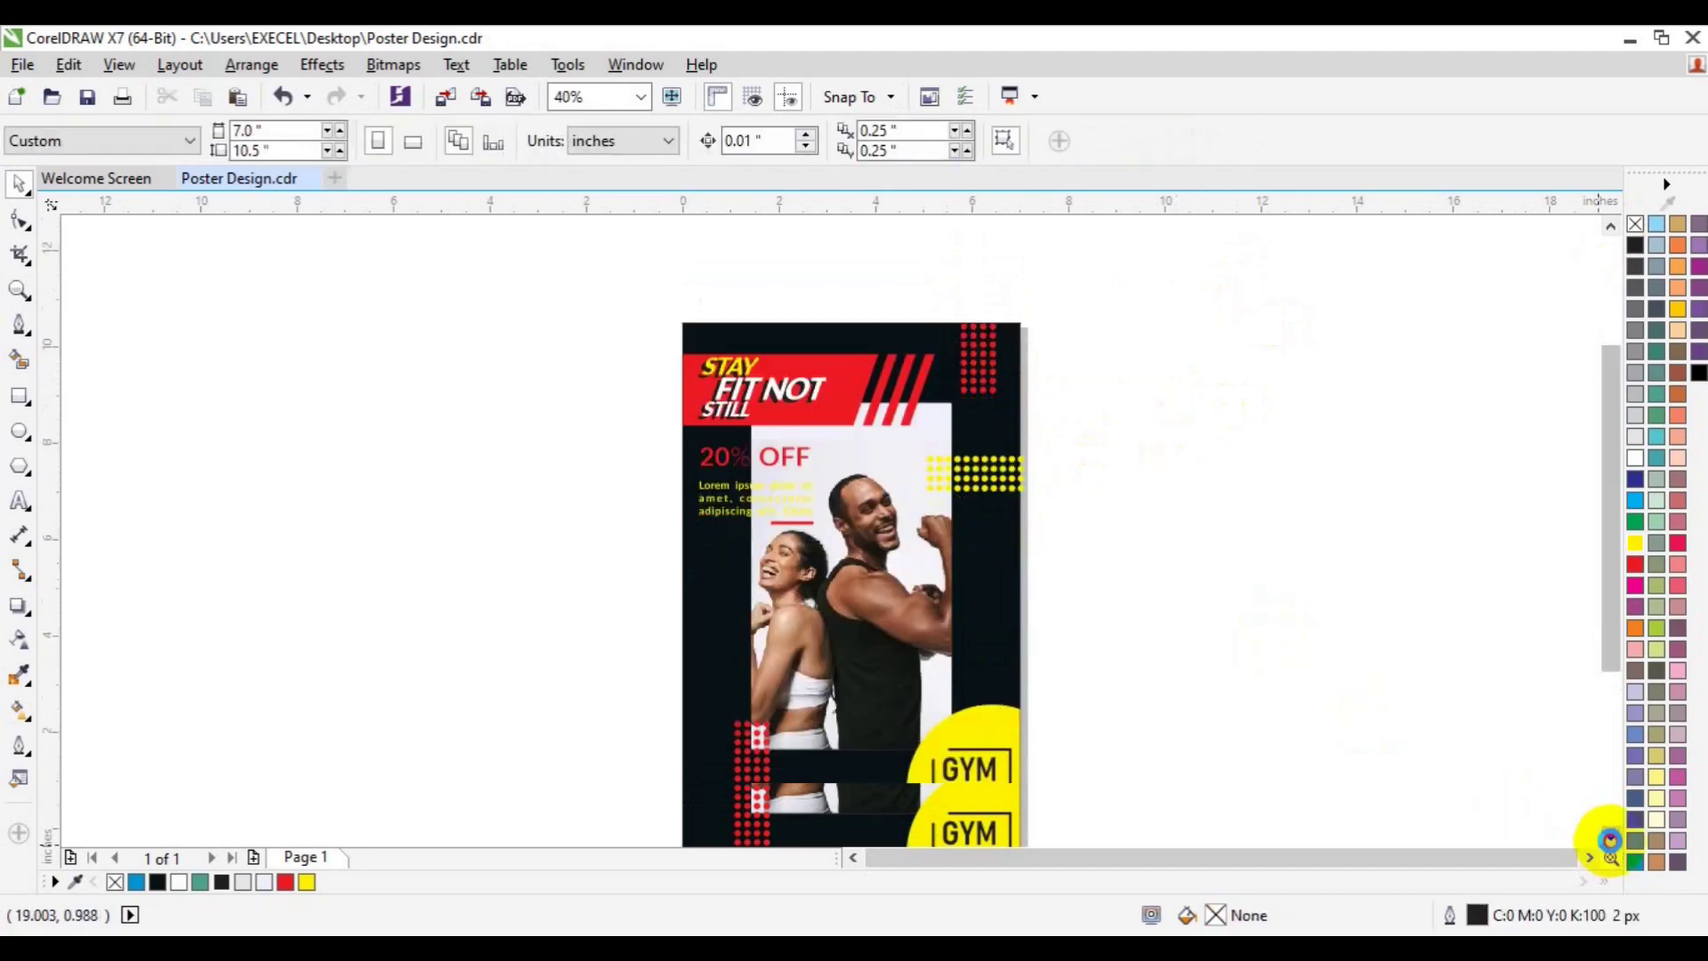
left_click(22, 296)
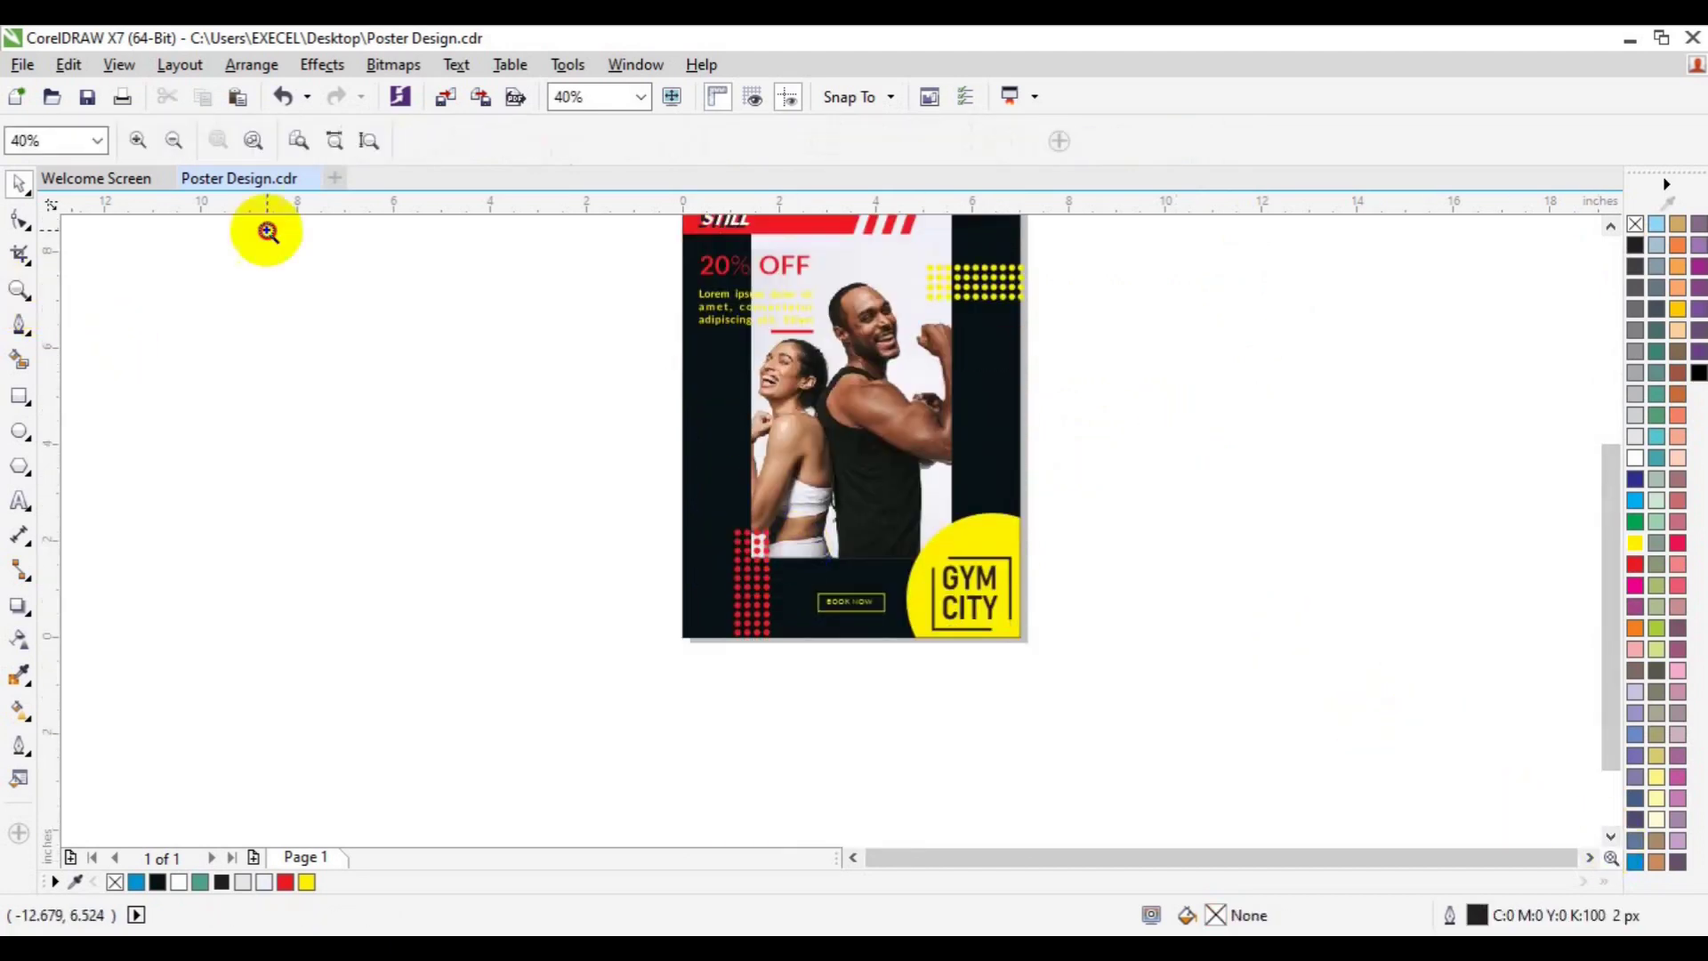
left_click(172, 142)
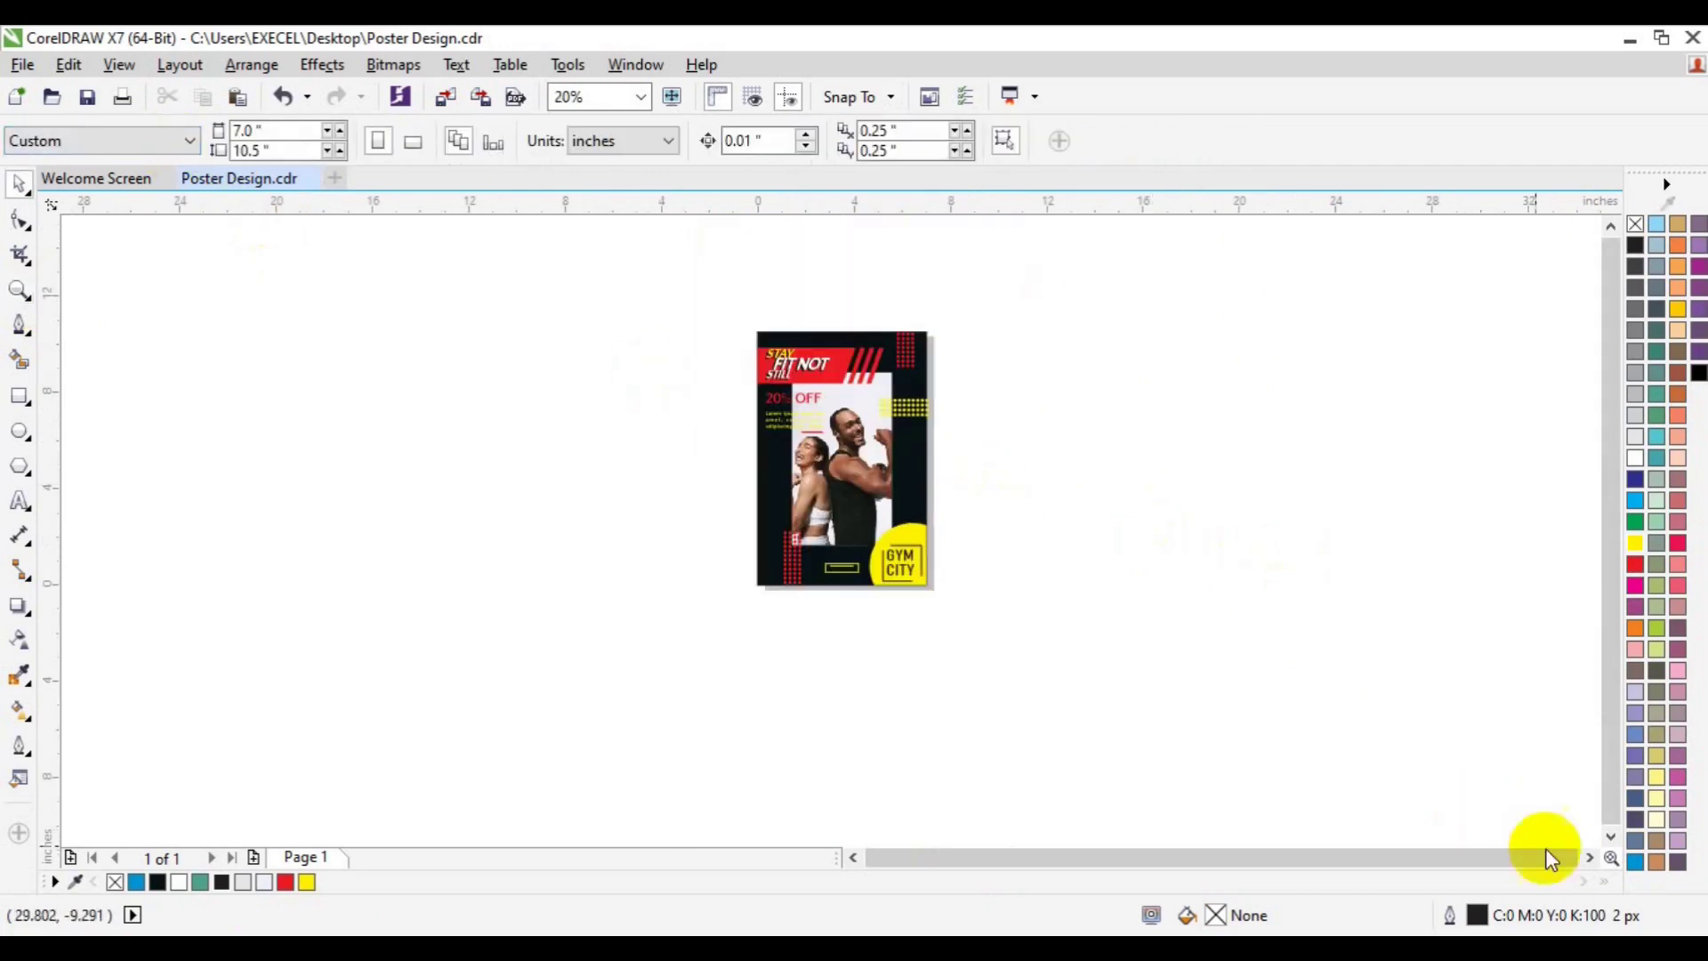
left_click(1589, 858)
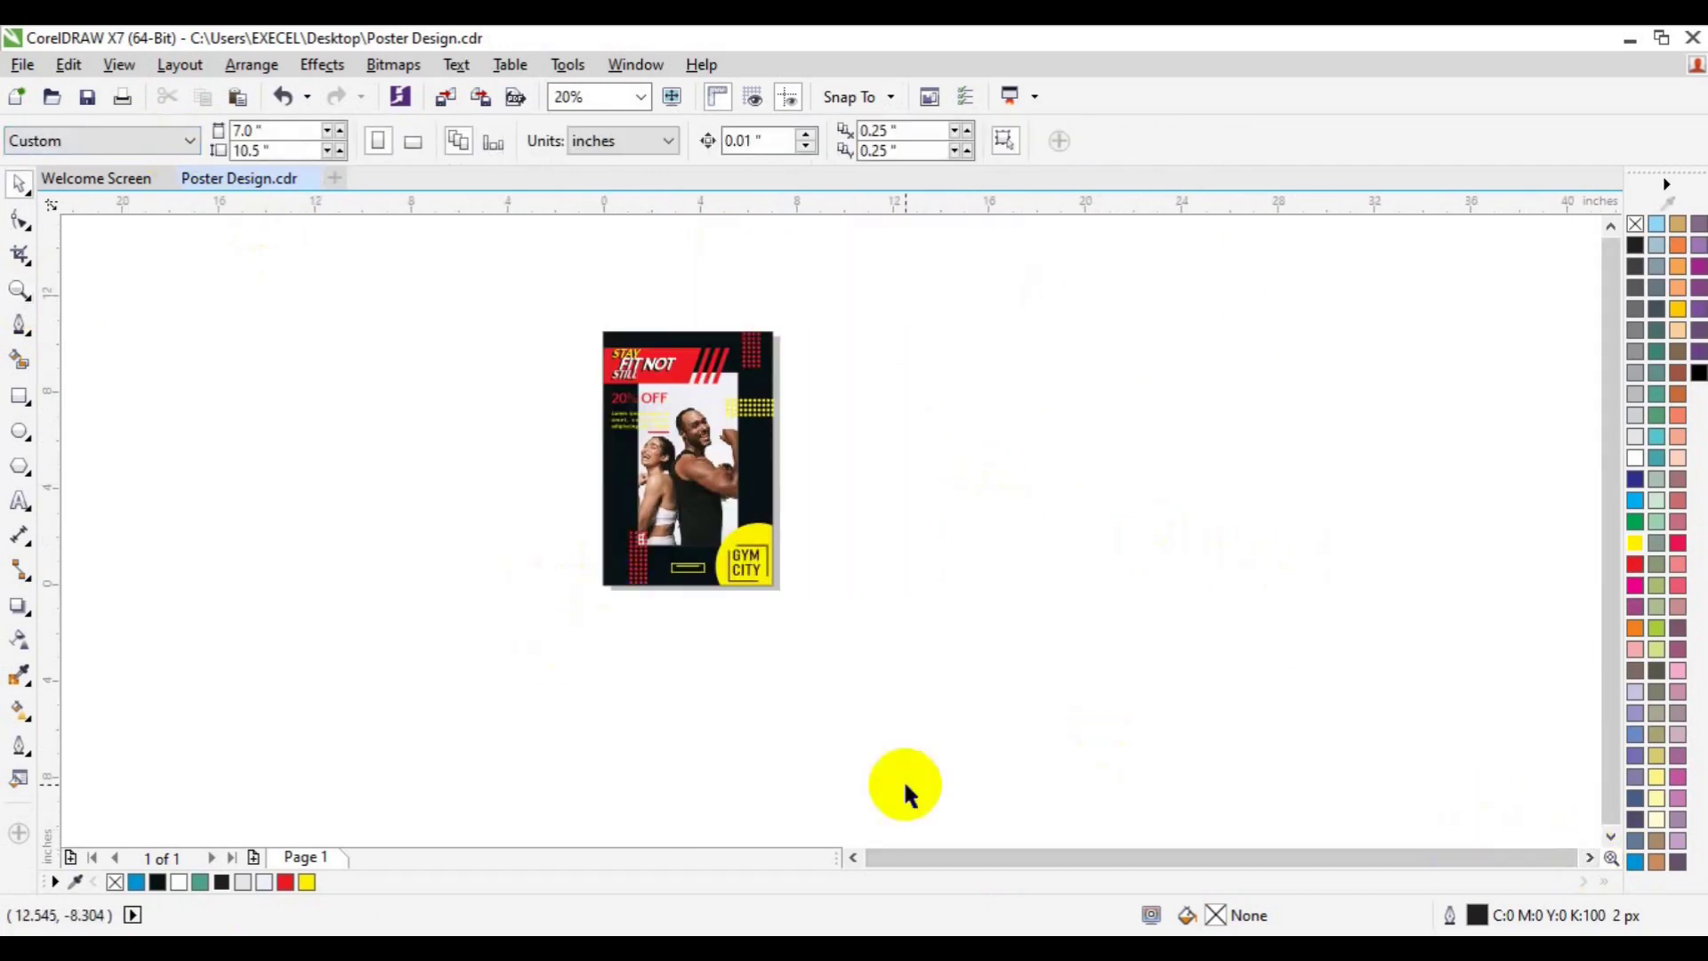
left_click(20, 292)
left_click(714, 514)
left_click(1611, 226)
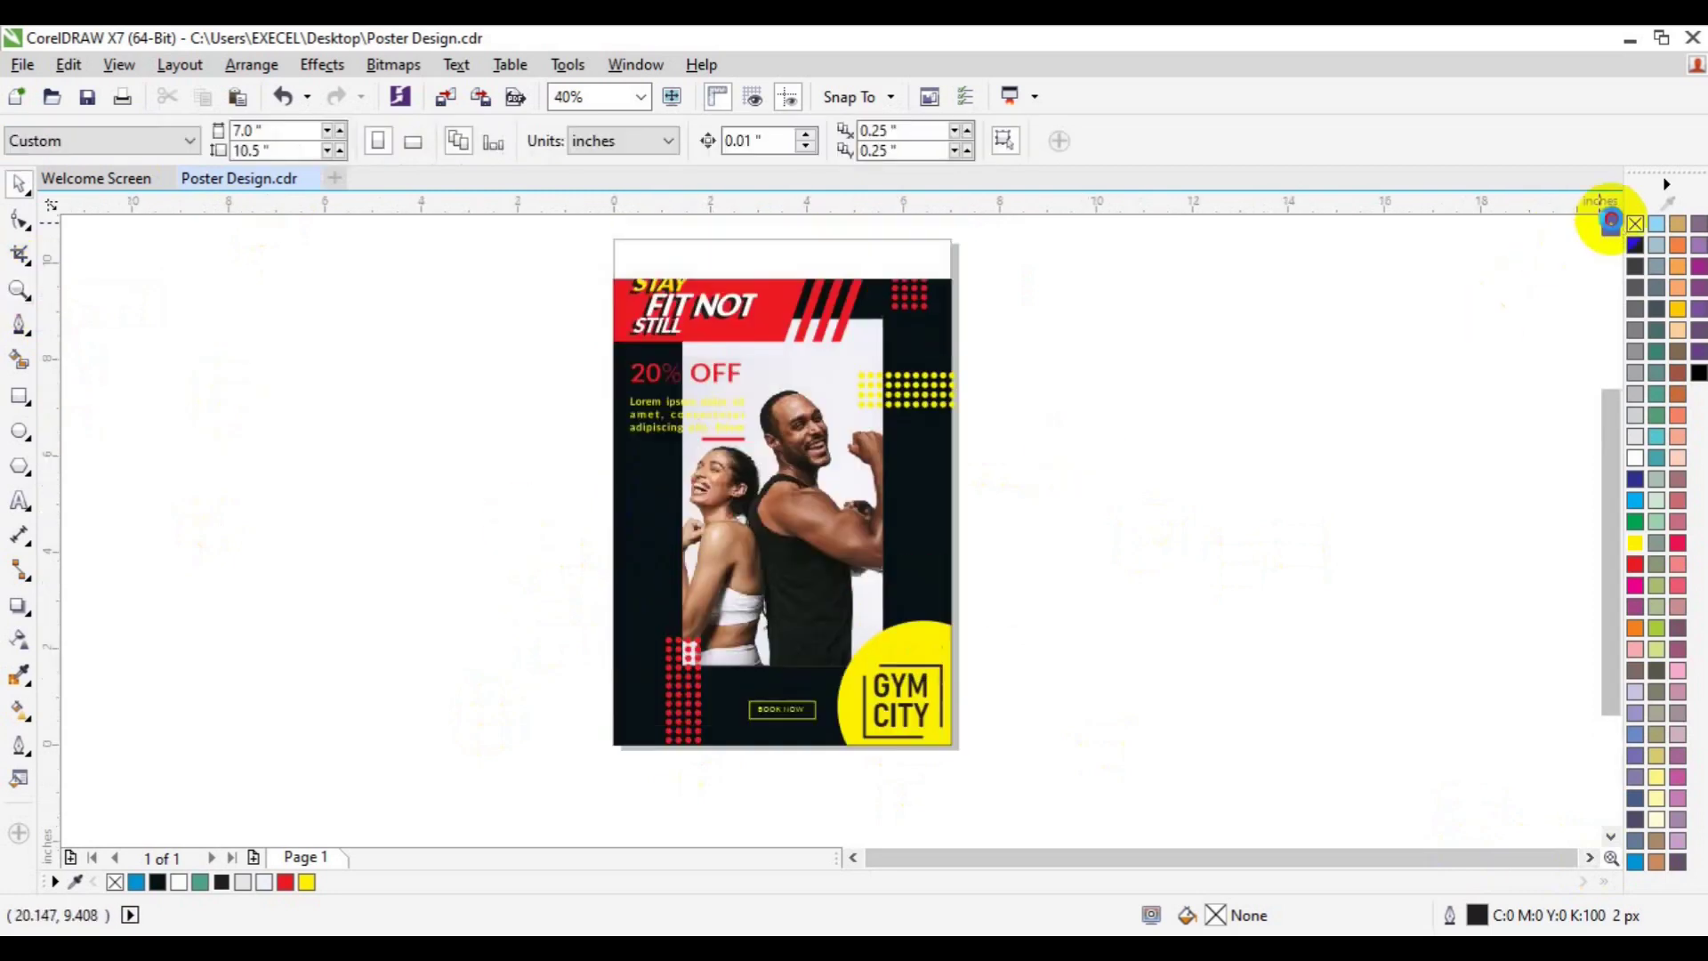
scroll(1215, 722, "up", 1)
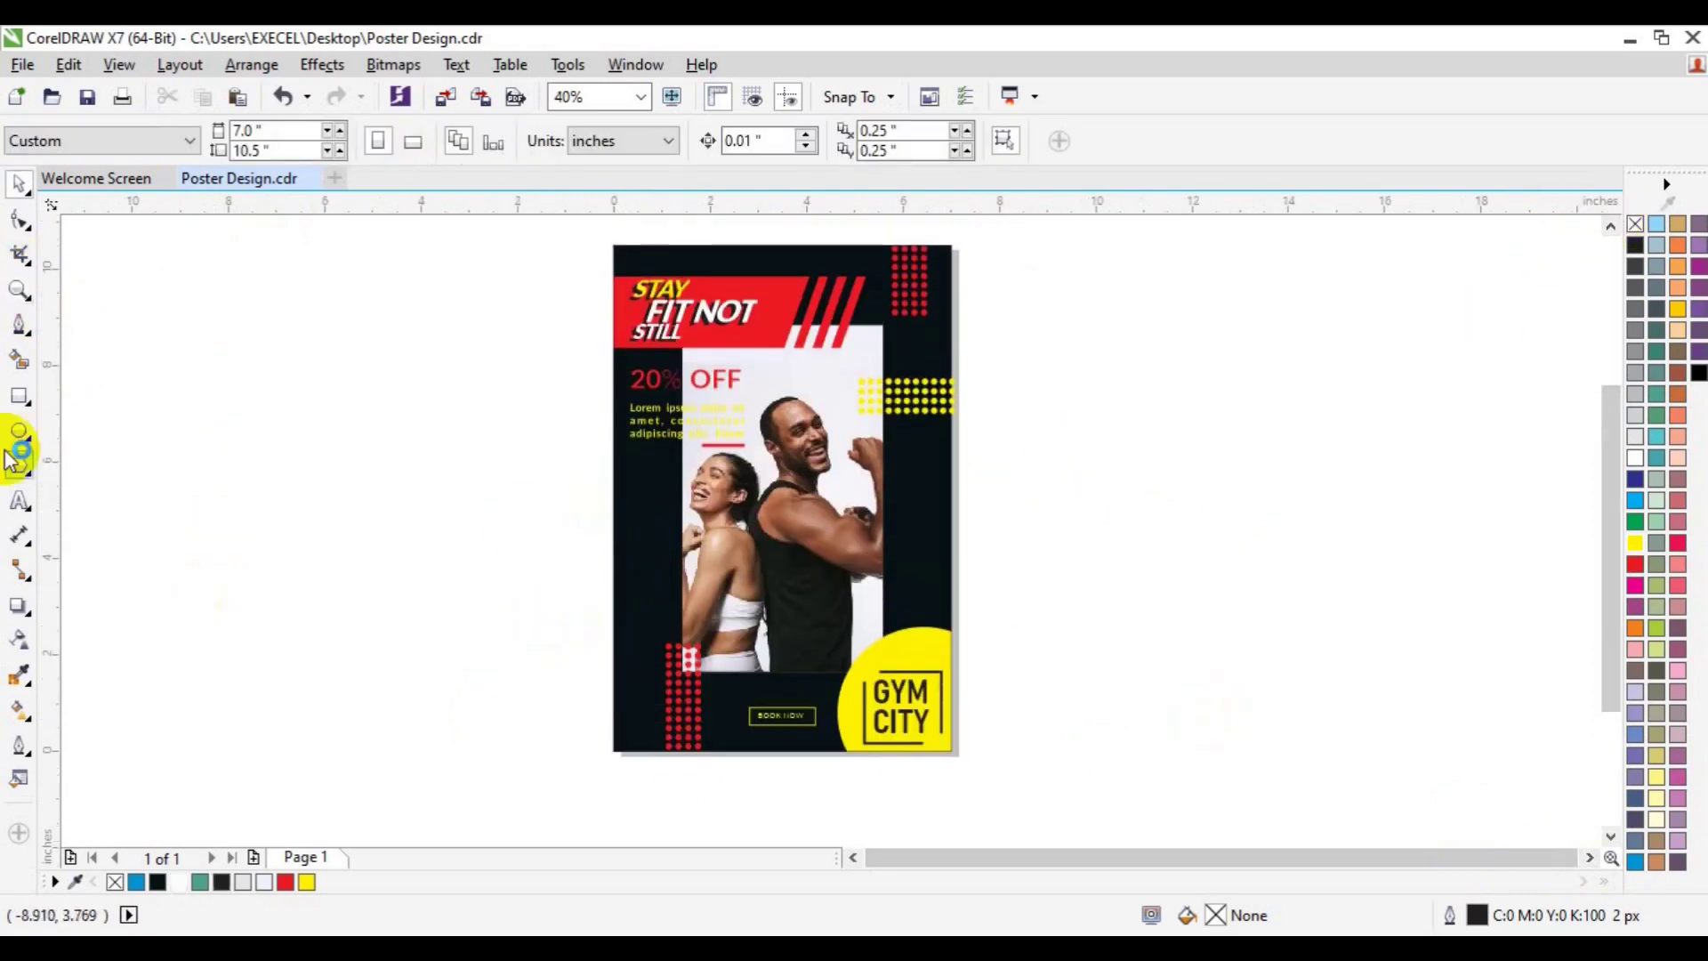
- Draw a vertical bar about 0.64 by 2.69 inches on the dark strip left of the photo, filled red without outline
left_click(20, 294)
left_click(703, 564)
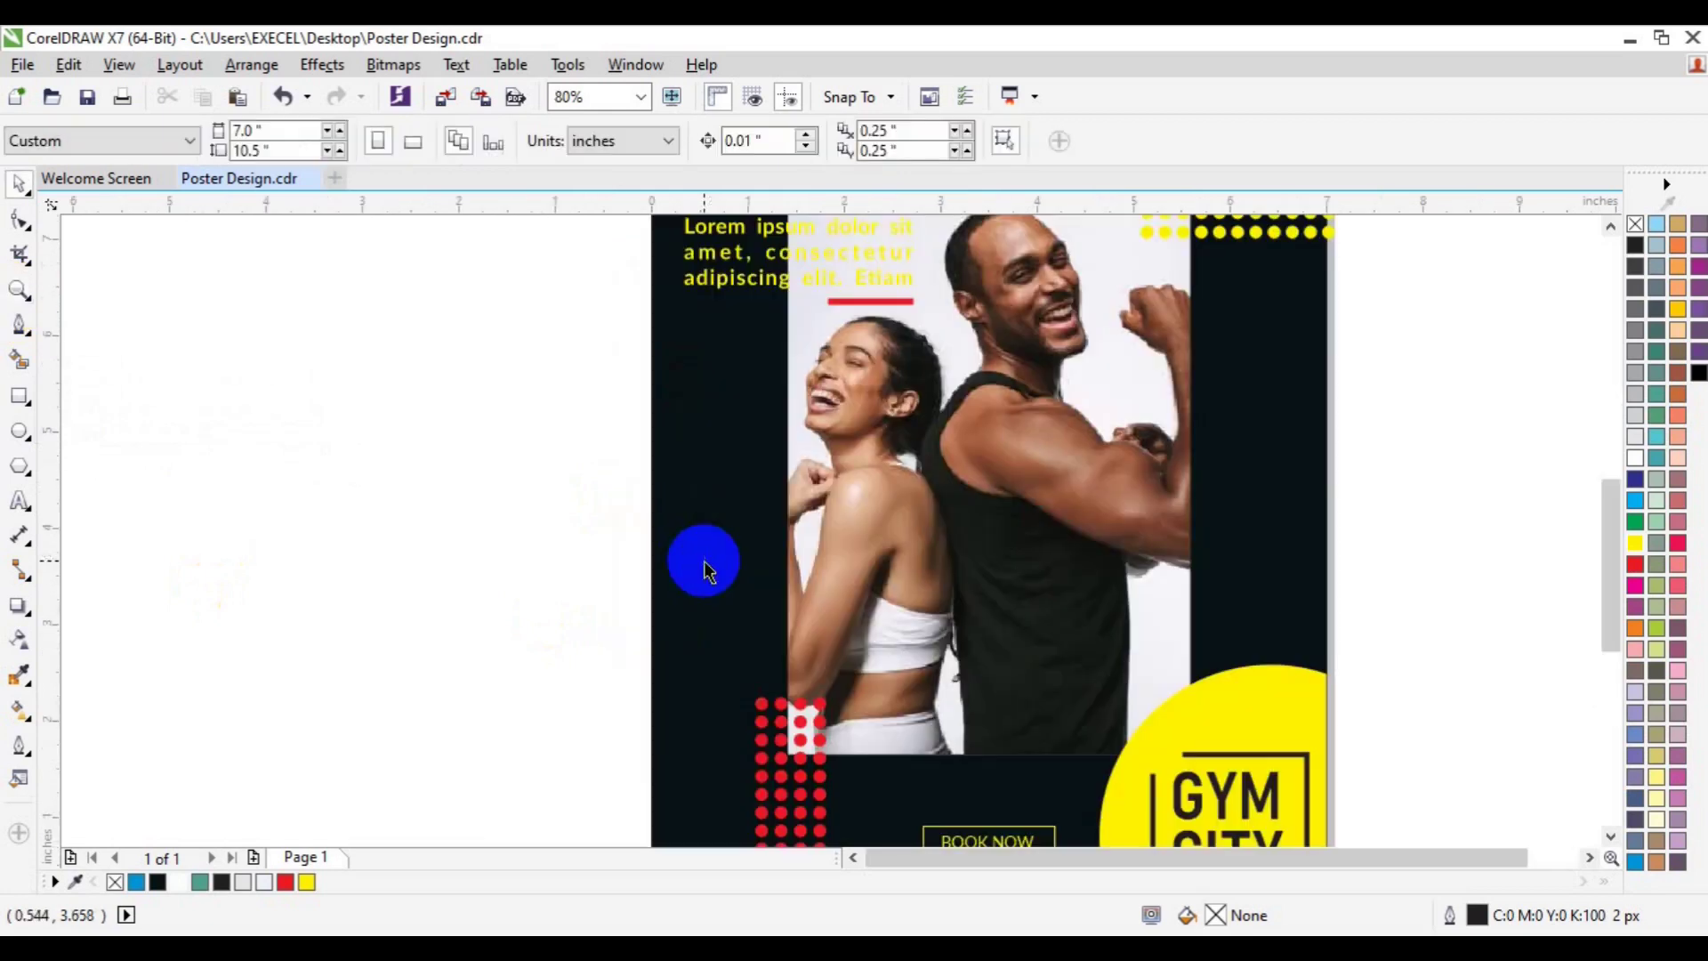
left_click(20, 396)
mouse_move(695, 367)
left_mouse_down()
mouse_move(724, 599)
mouse_move(757, 631)
left_mouse_up()
left_click(286, 882)
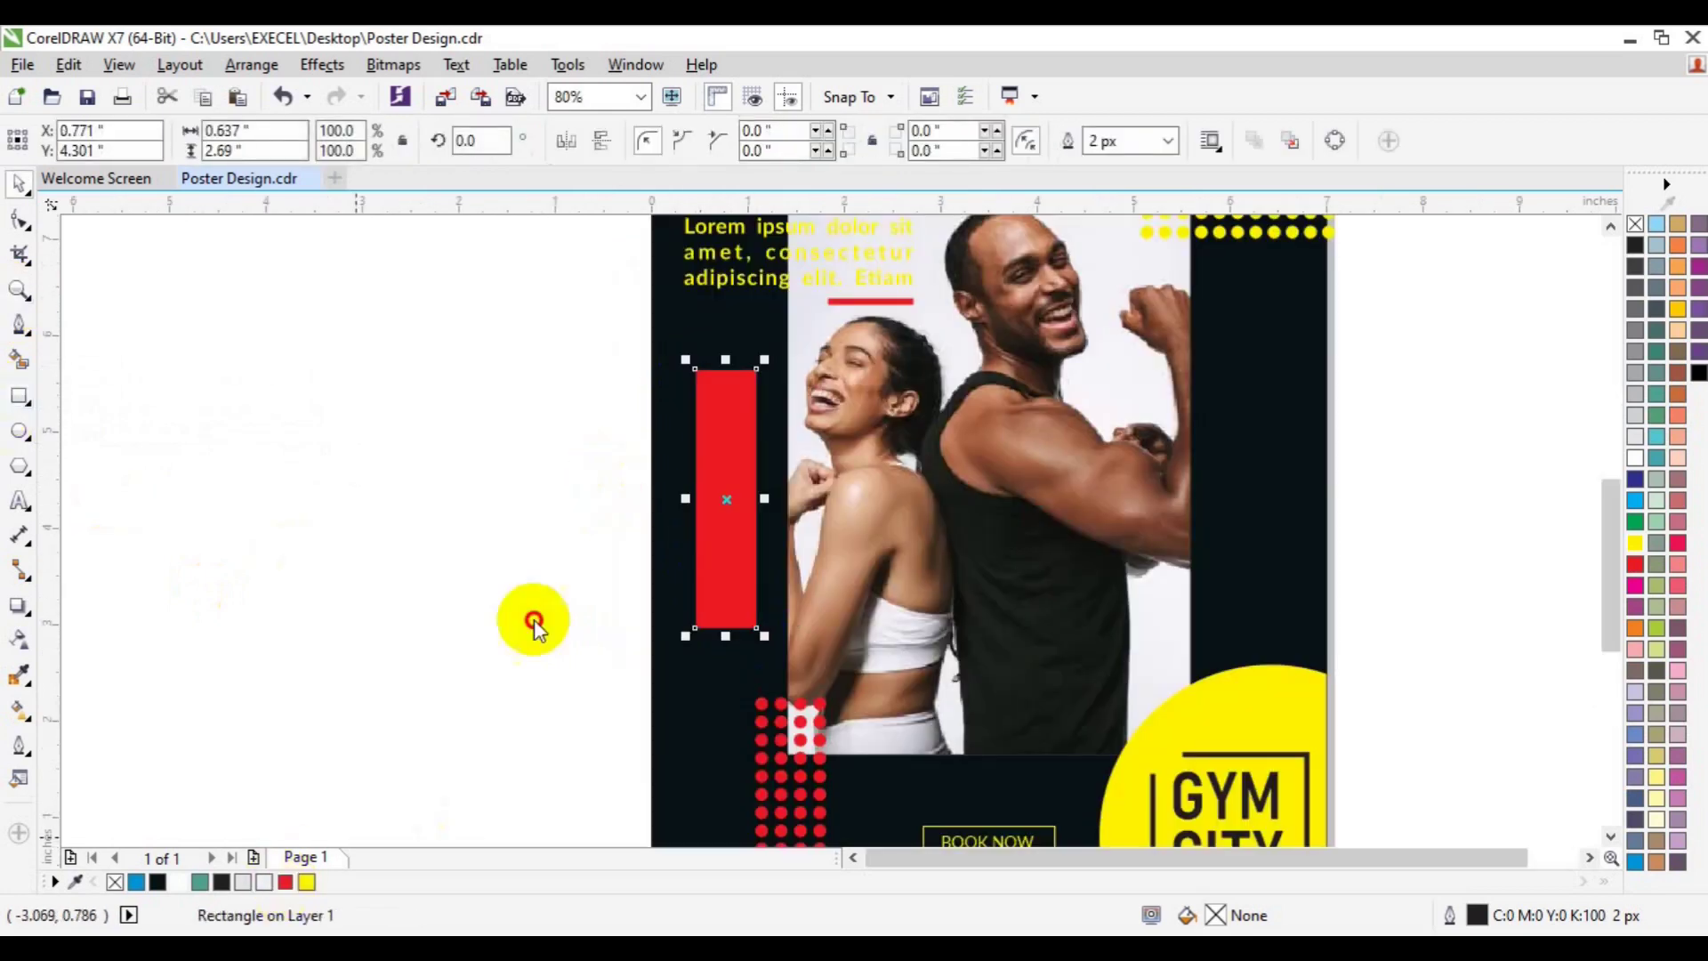
right_click(1639, 225)
- Try fading the red bar with a linear transparency dragged from its upper end, and again from its lower end
left_click(19, 638)
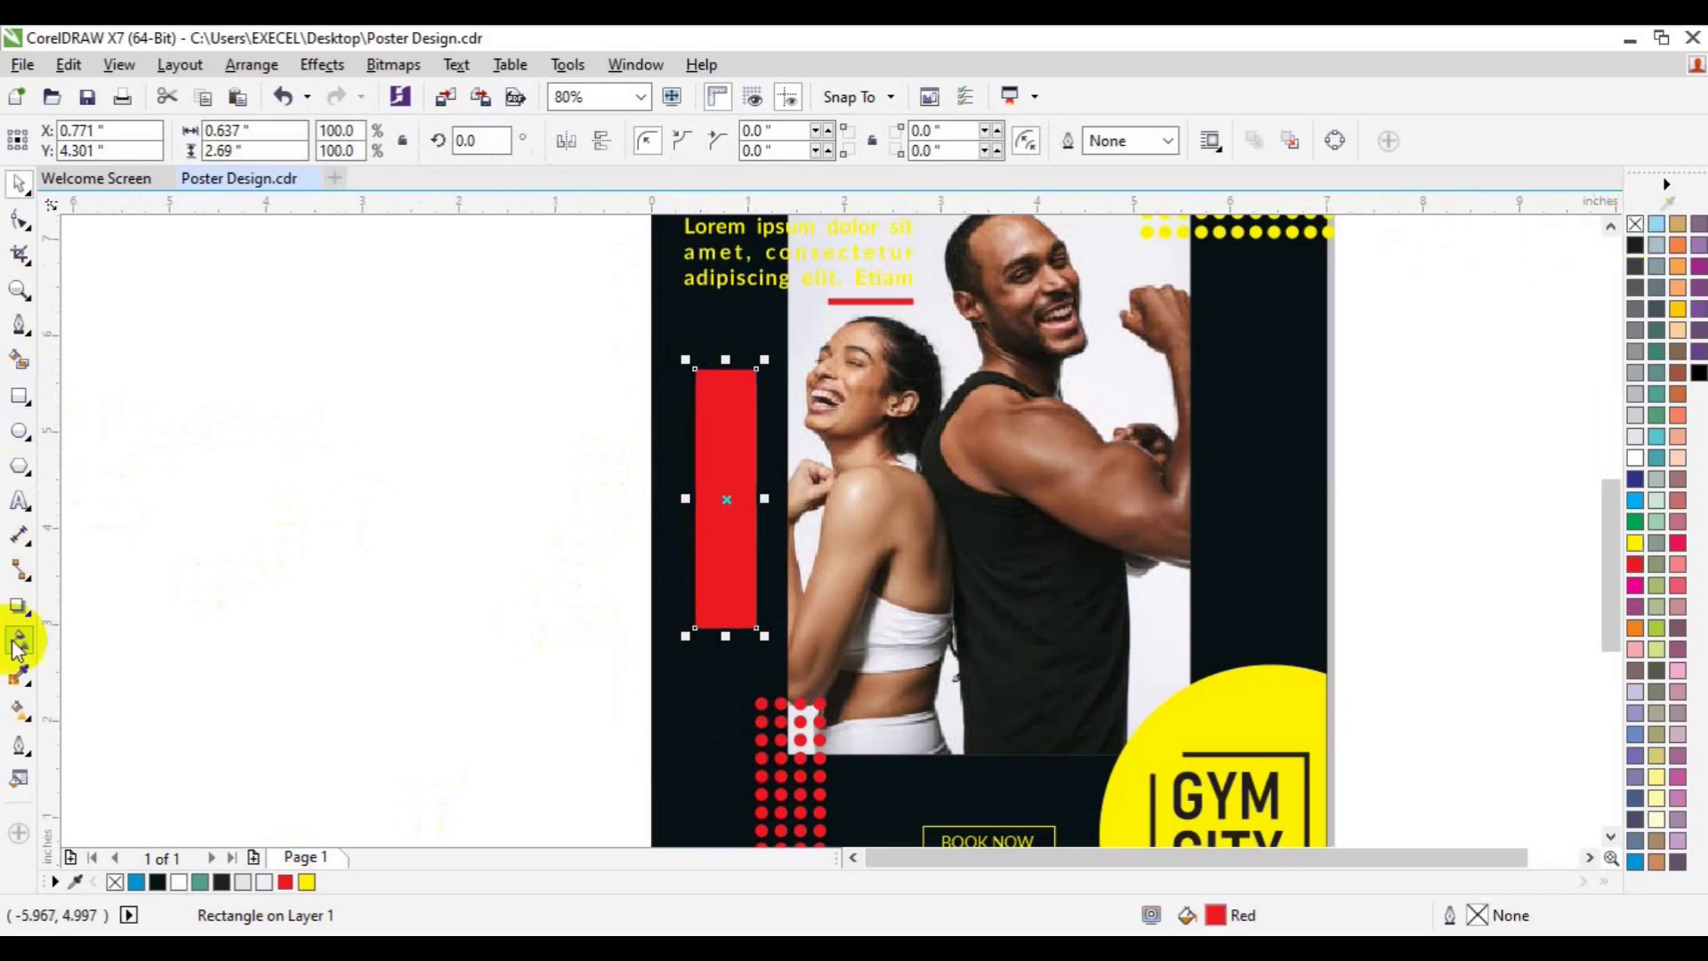
left_click_drag(717, 334, 716, 409)
key("ctrl+z")
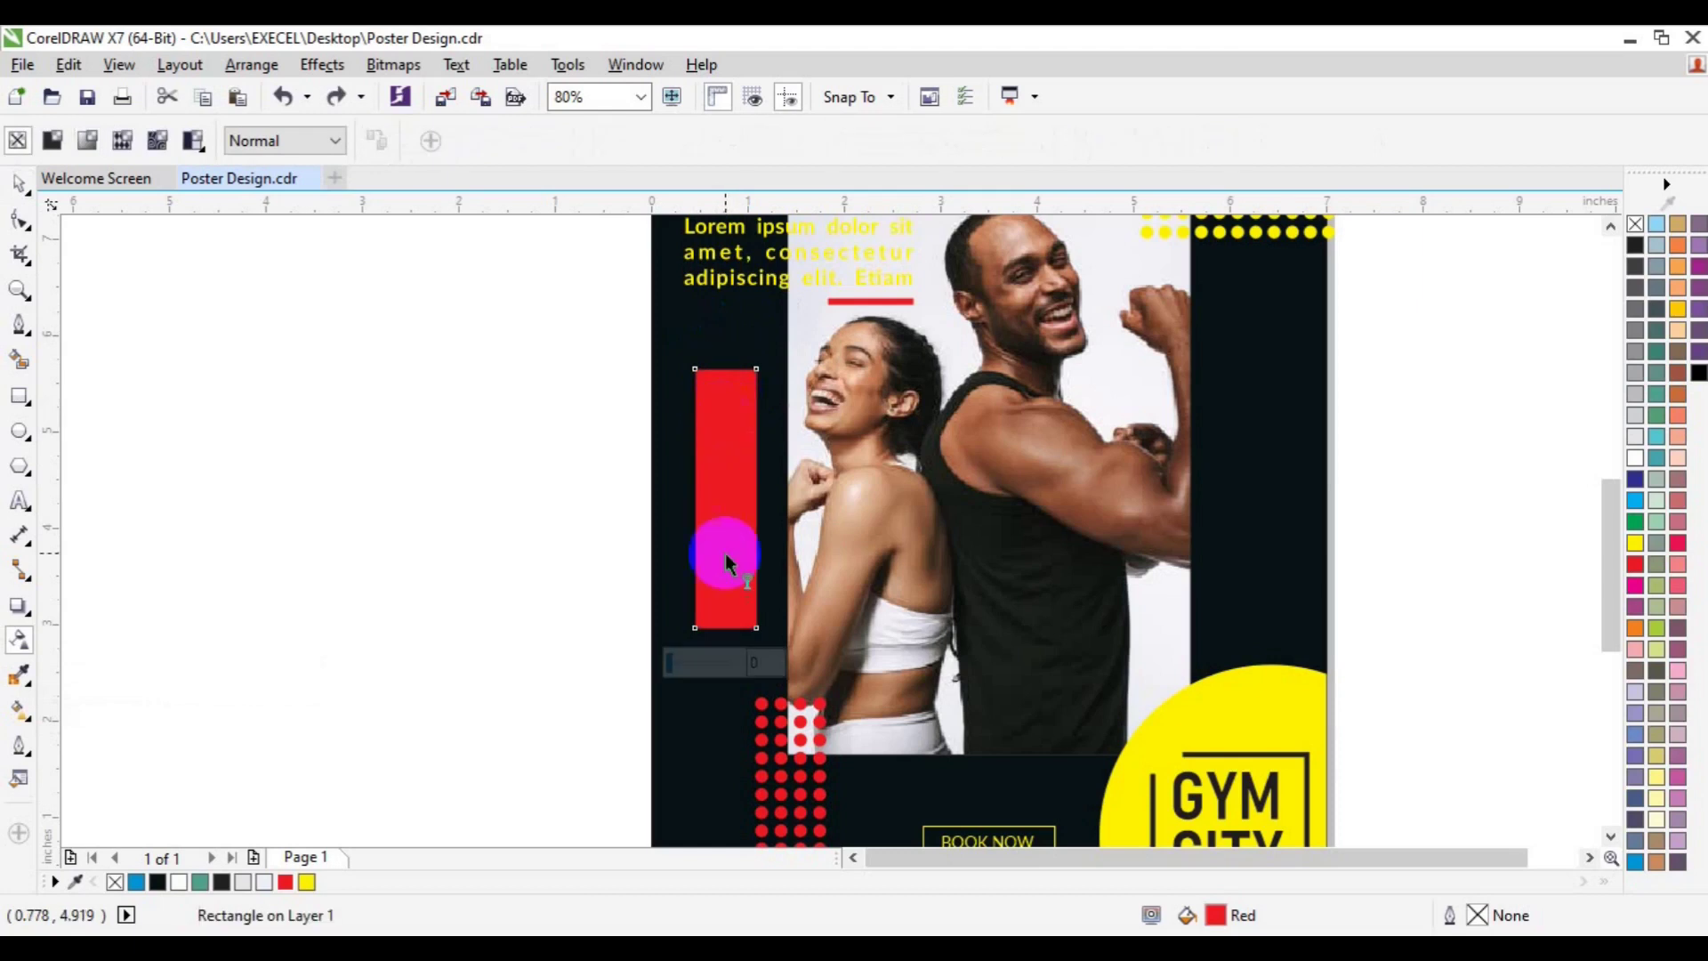
left_click_drag(721, 602, 722, 686)
key("ctrl+z")
- Apply a linear transparency to the red bar so its lower half fades out downward to the bar's bottom edge
left_click_drag(721, 610, 721, 543)
left_click_drag(722, 686, 720, 656)
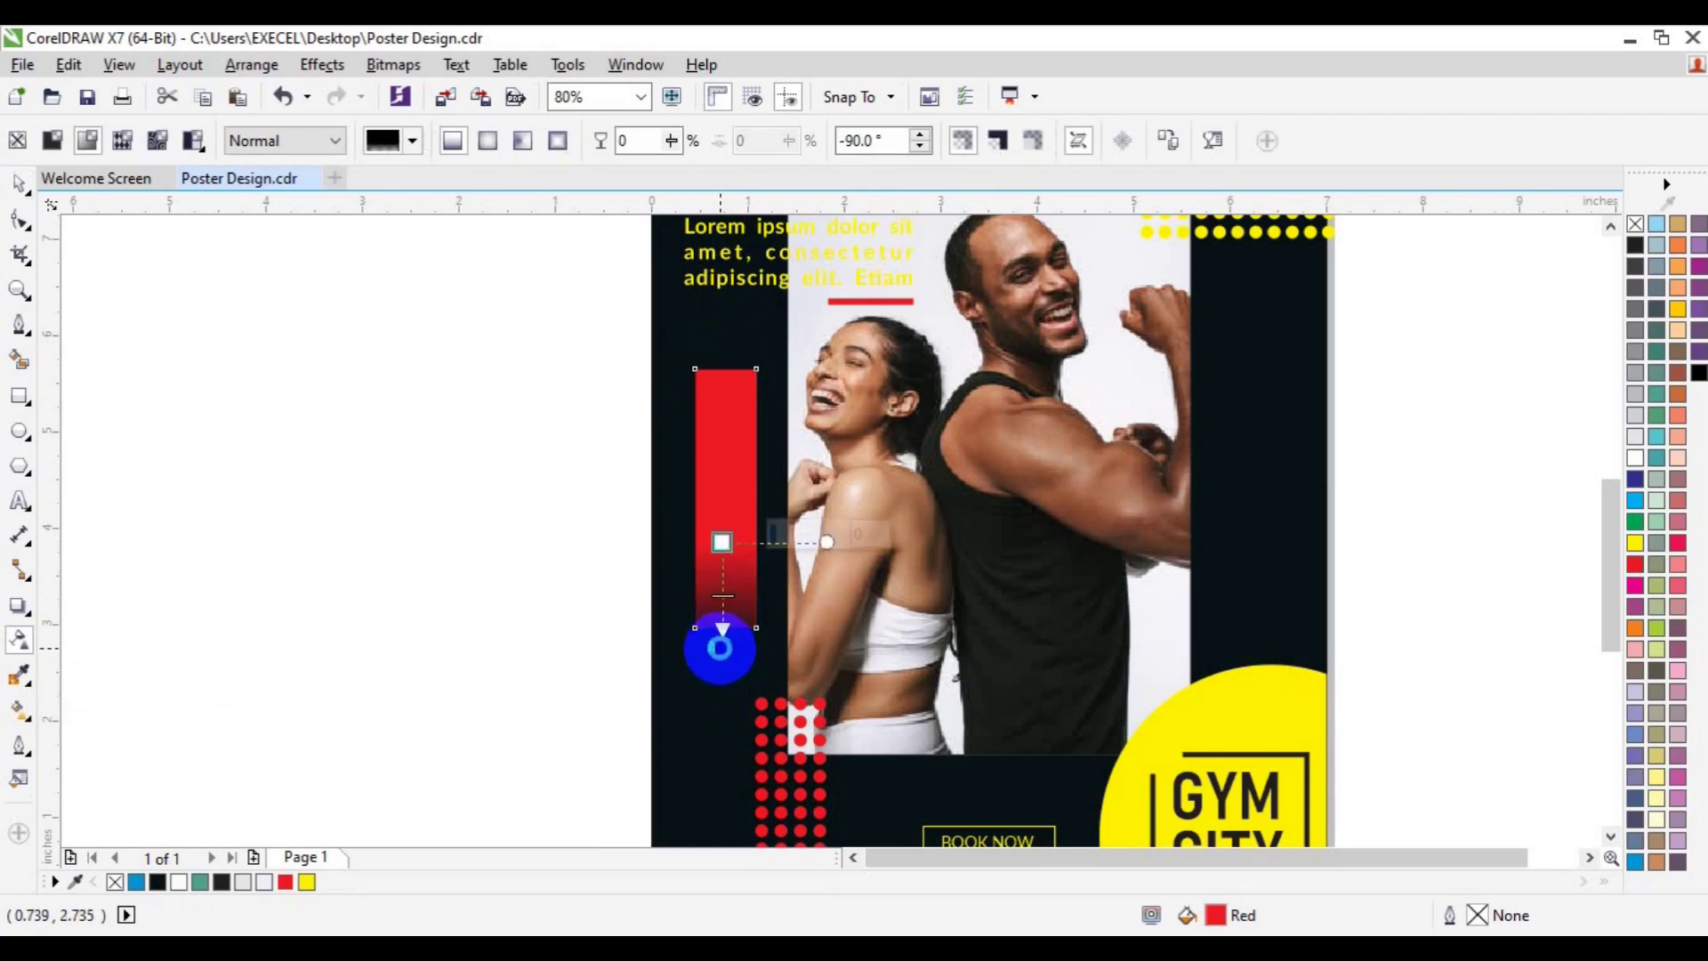
left_click_drag(719, 540, 722, 513)
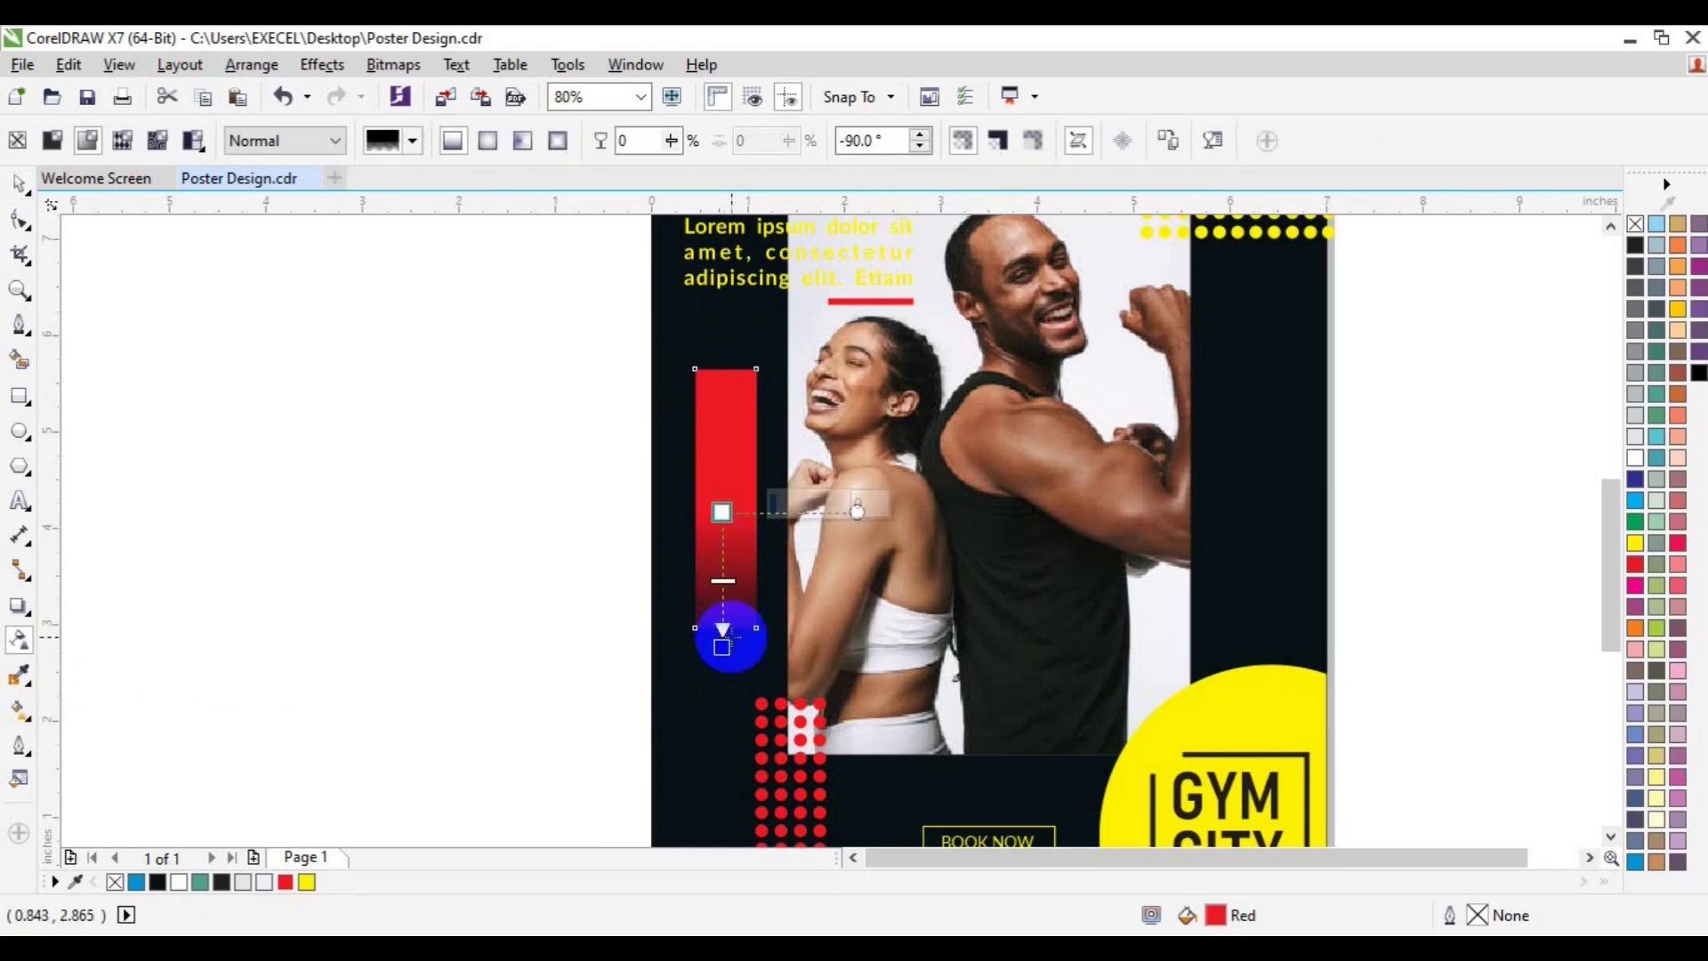
left_click_drag(722, 646, 722, 627)
left_click_drag(721, 513, 722, 495)
key("space")
- Duplicate the faded red bar and flip the copy both horizontally and vertically
key("ctrl+d")
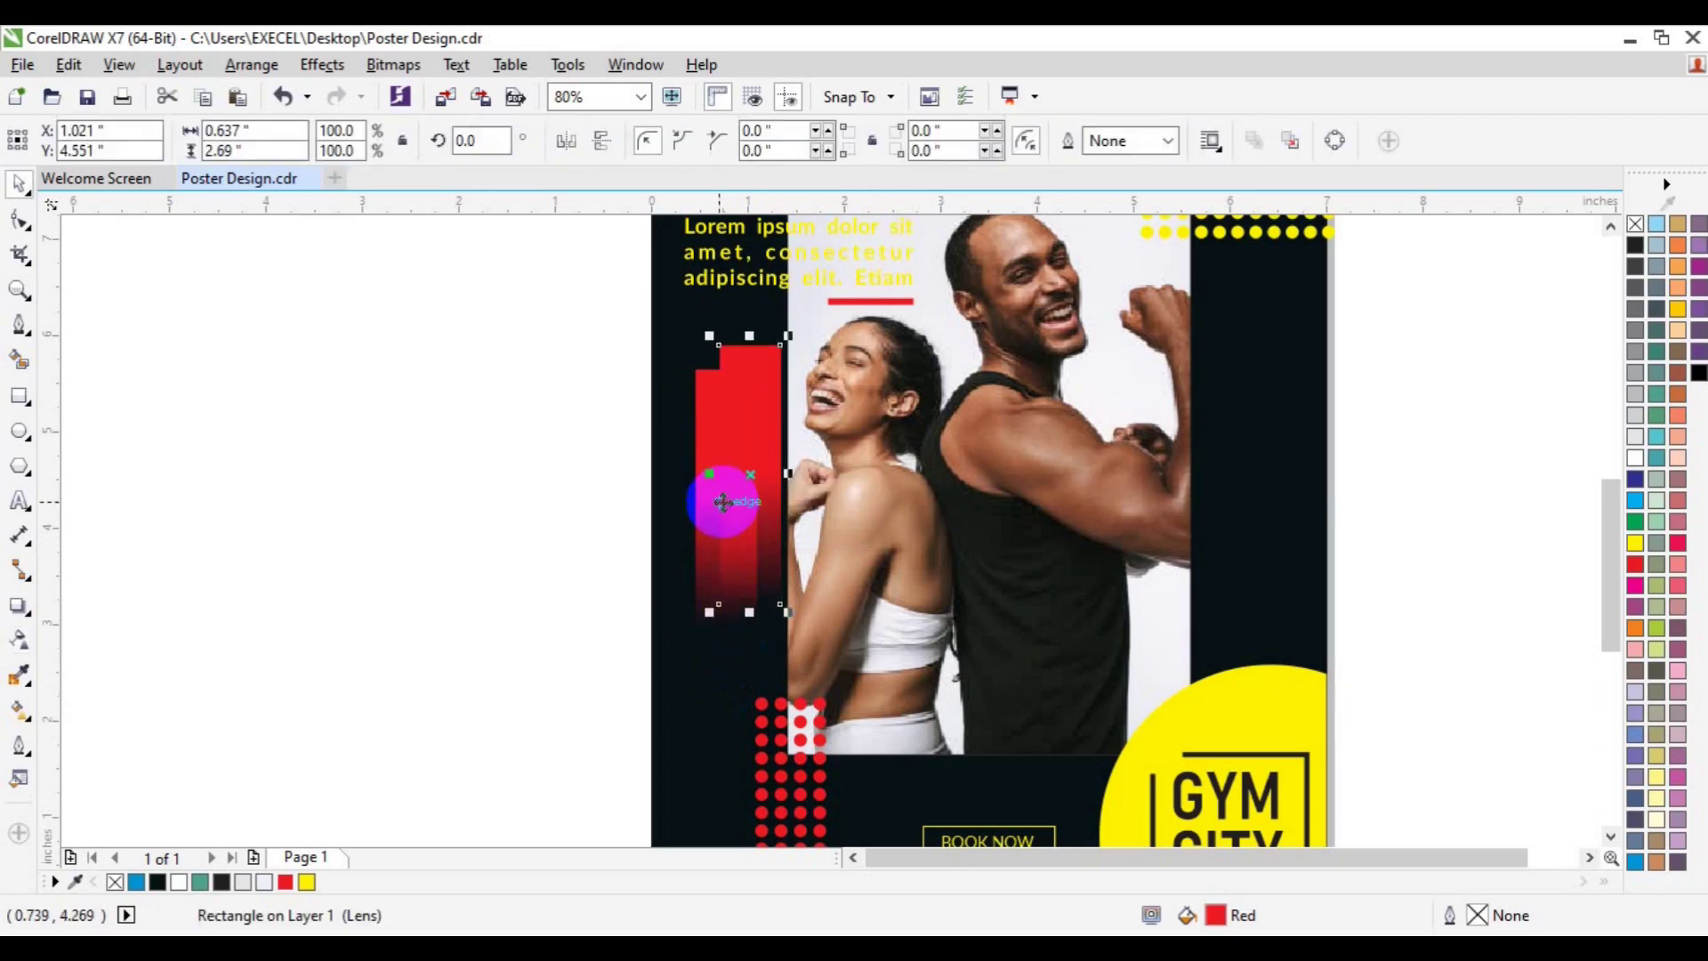
left_click(579, 148)
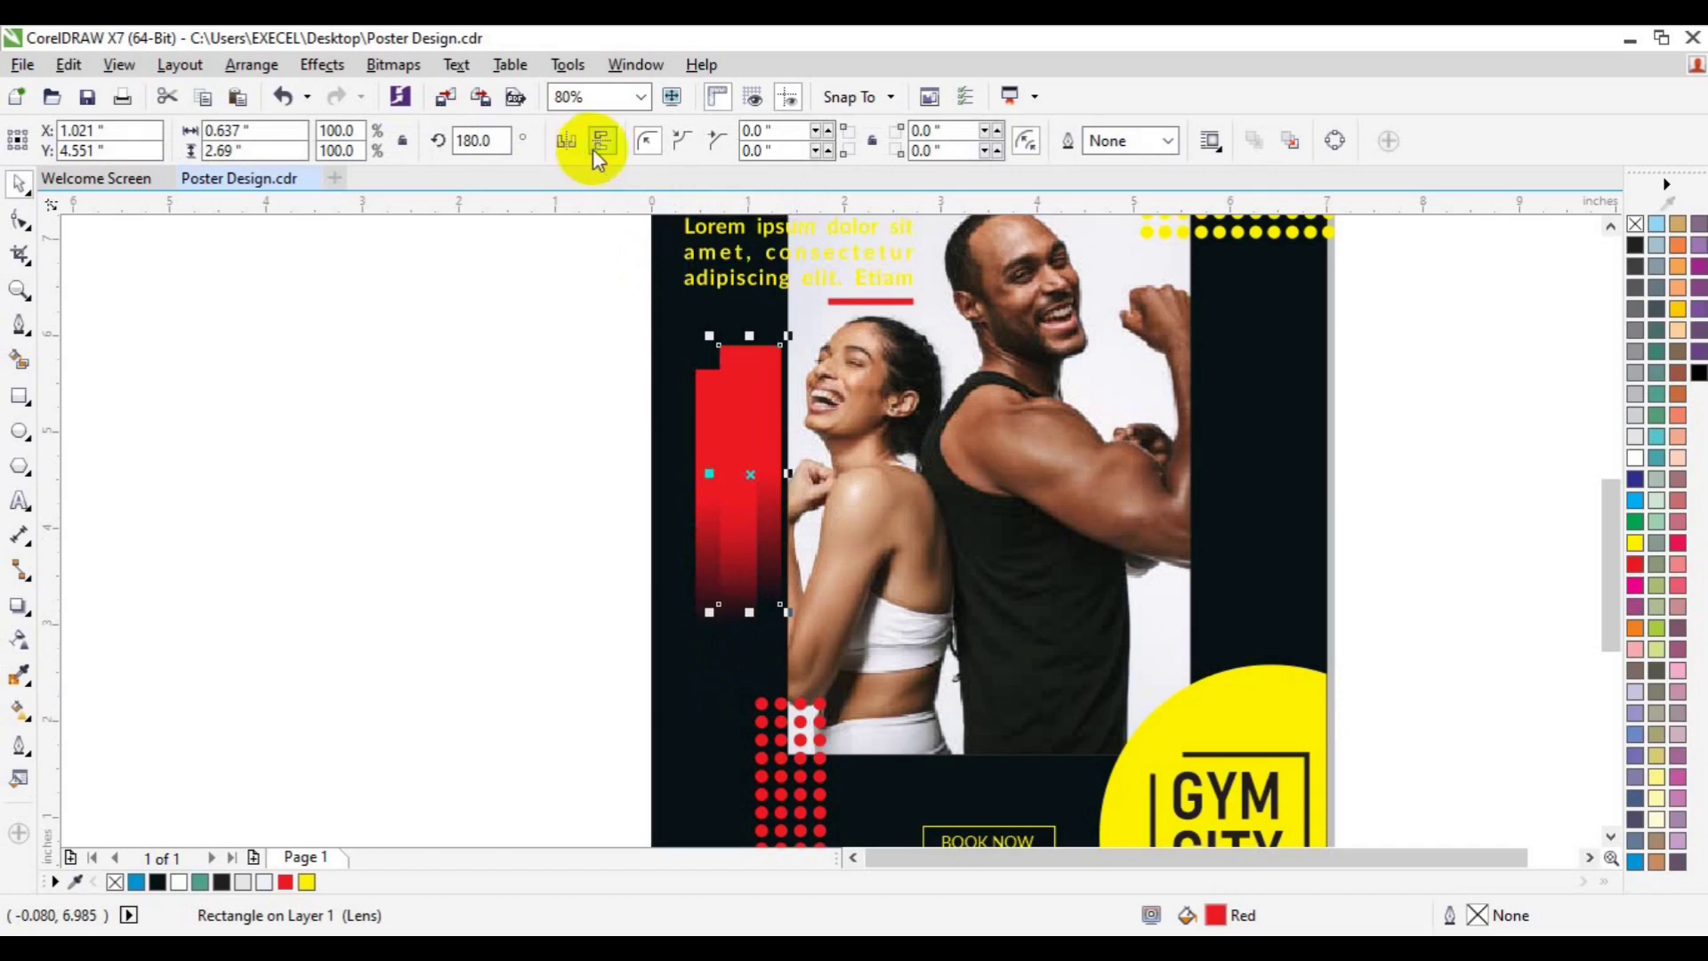
- Nudge both faded red bars to the left, and shift the flipped copy slightly back to the right
left_click(709, 515, "shift")
key("Left")
key("Left")
key("Left")
key("Left")
key("Left")
key("Left")
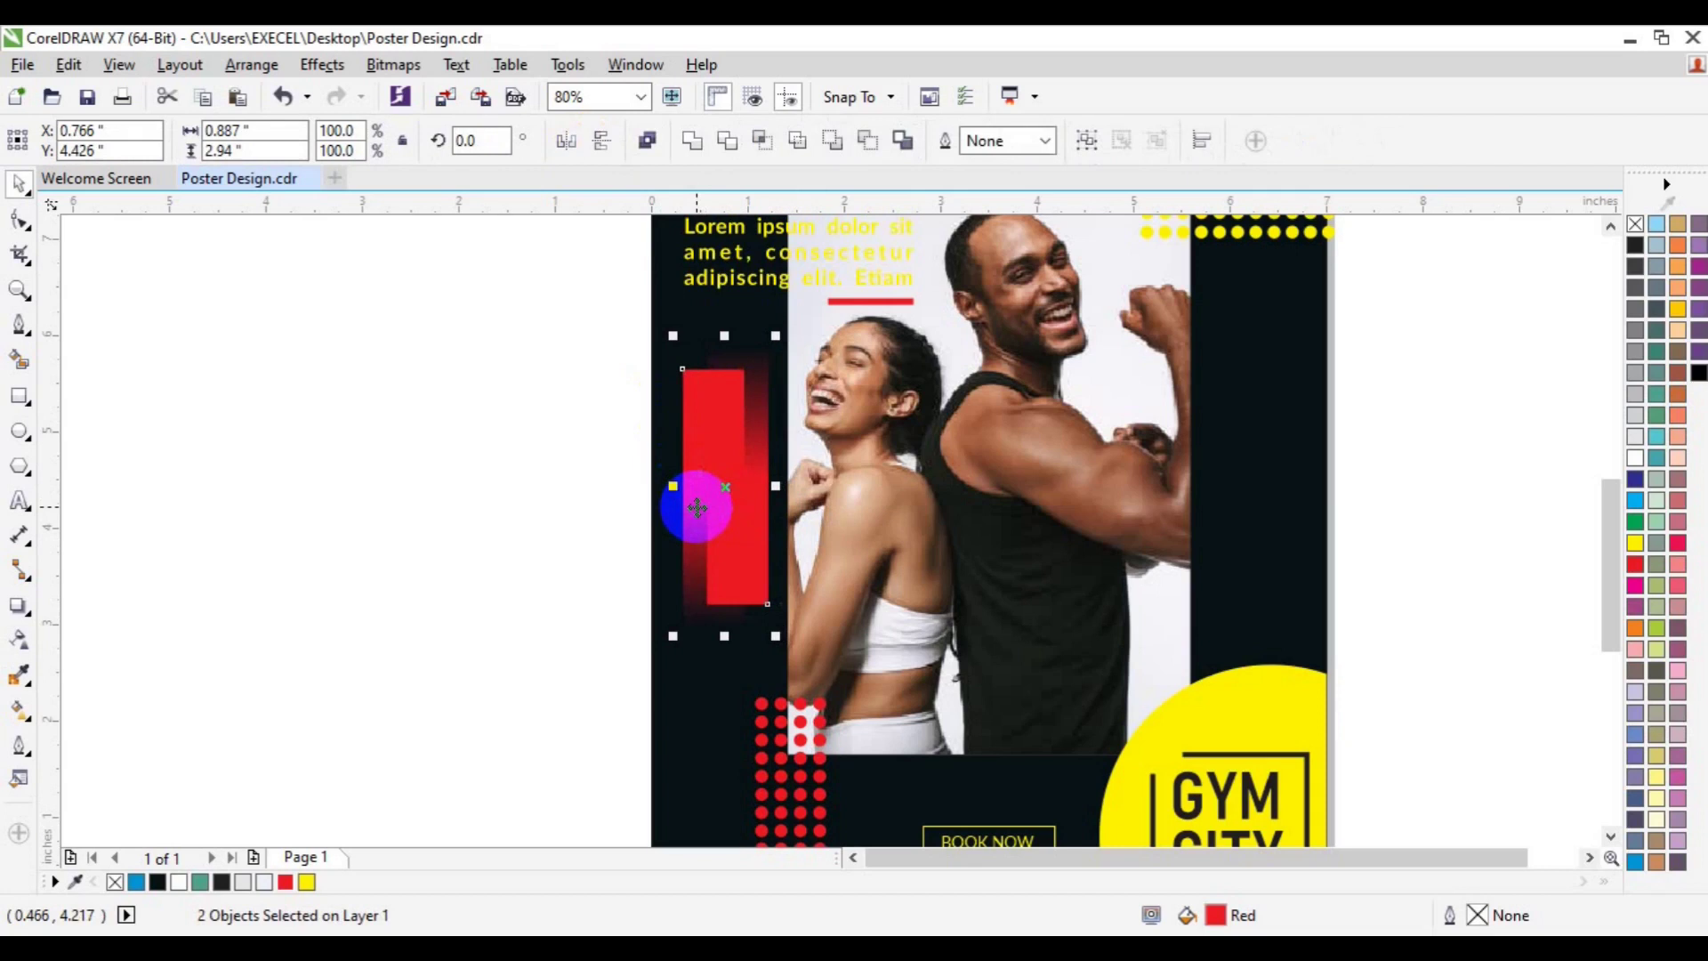
left_click(629, 534)
left_click(735, 546)
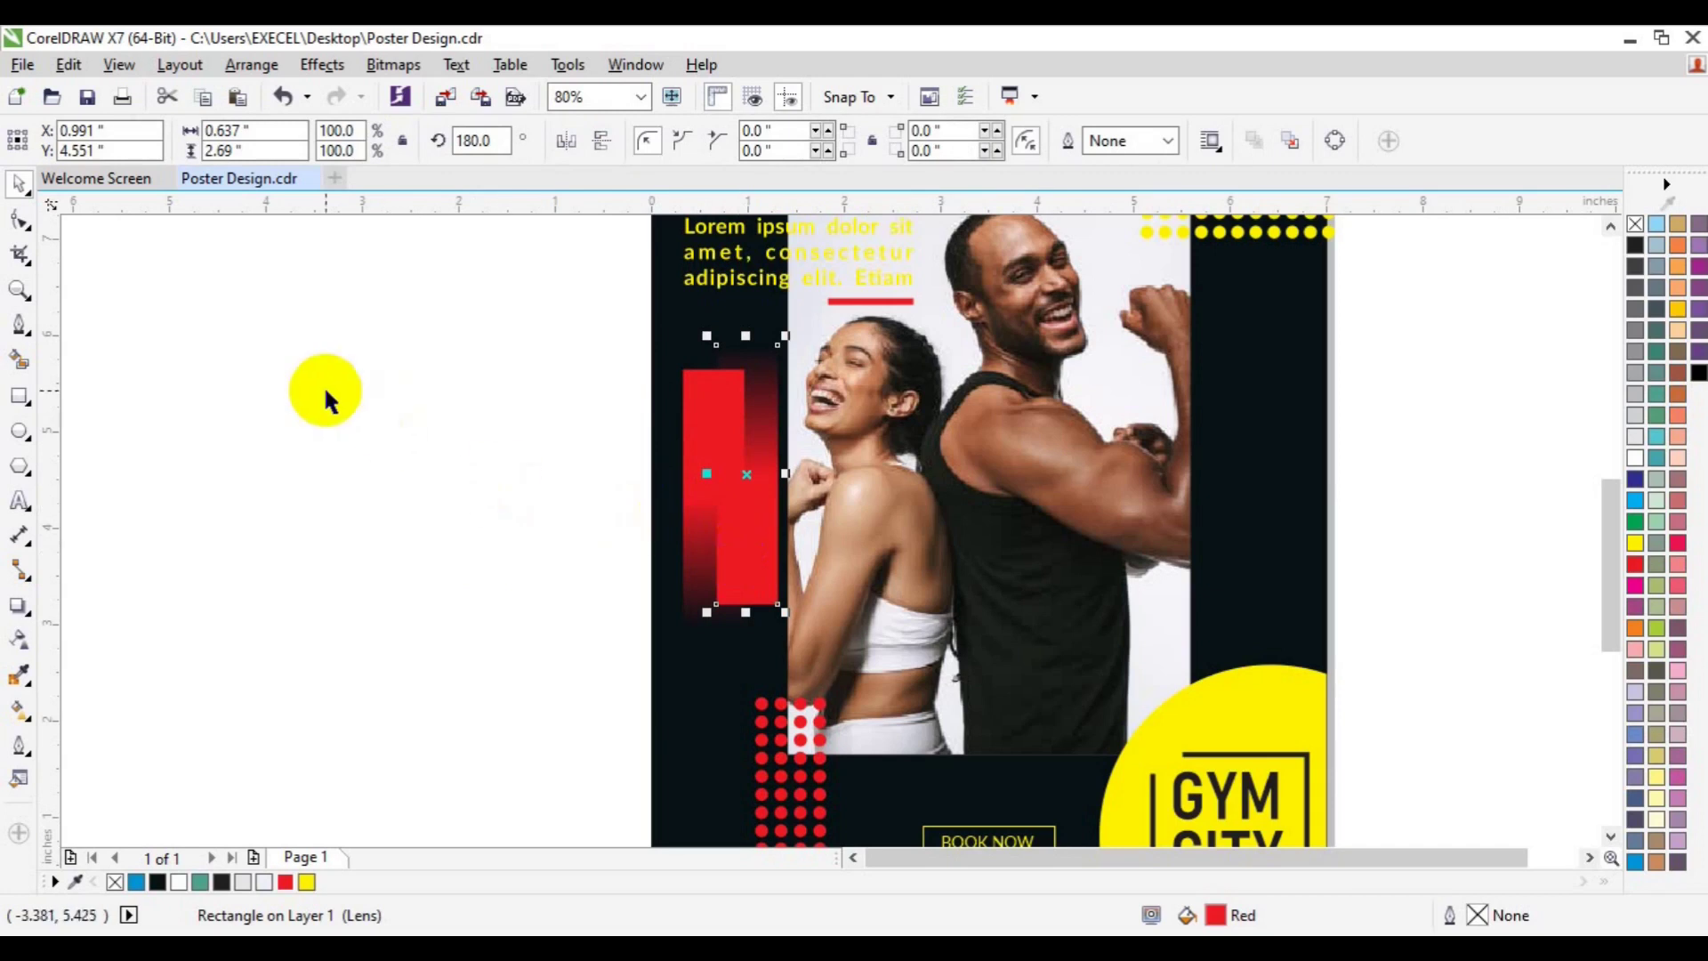
- Group the two faded red bars and place a yellow copy of the group on the dark strip right of the photo
left_click(691, 502, "shift")
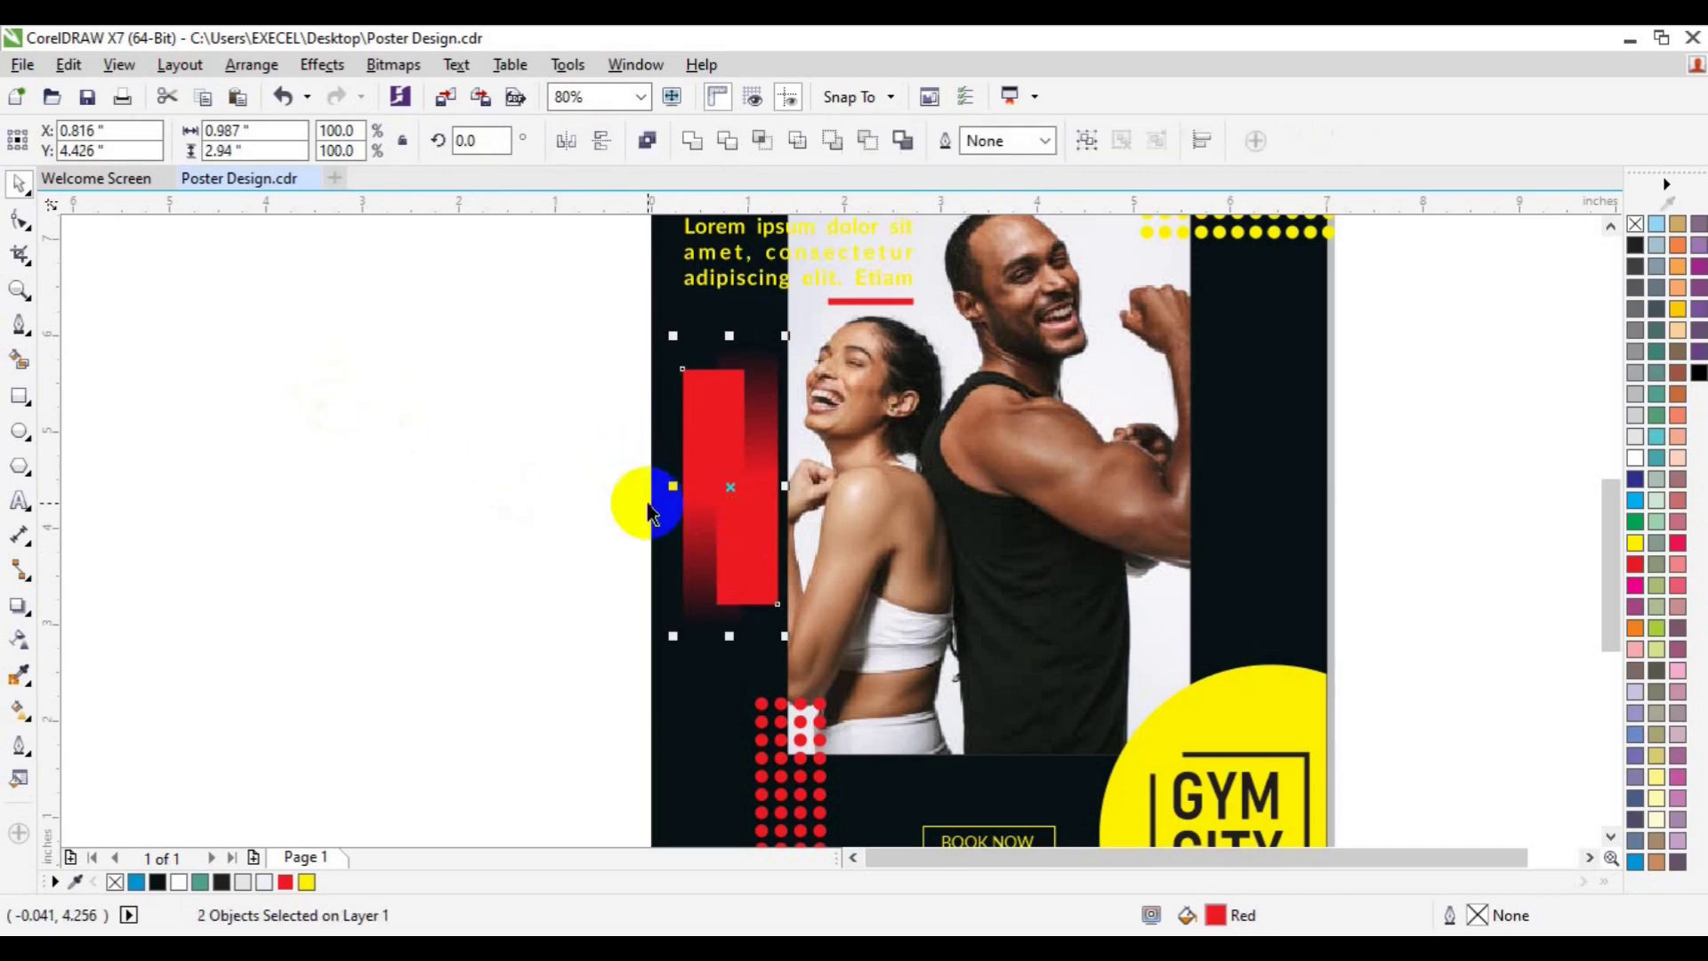
left_click(643, 505)
left_click_drag(469, 272, 865, 678)
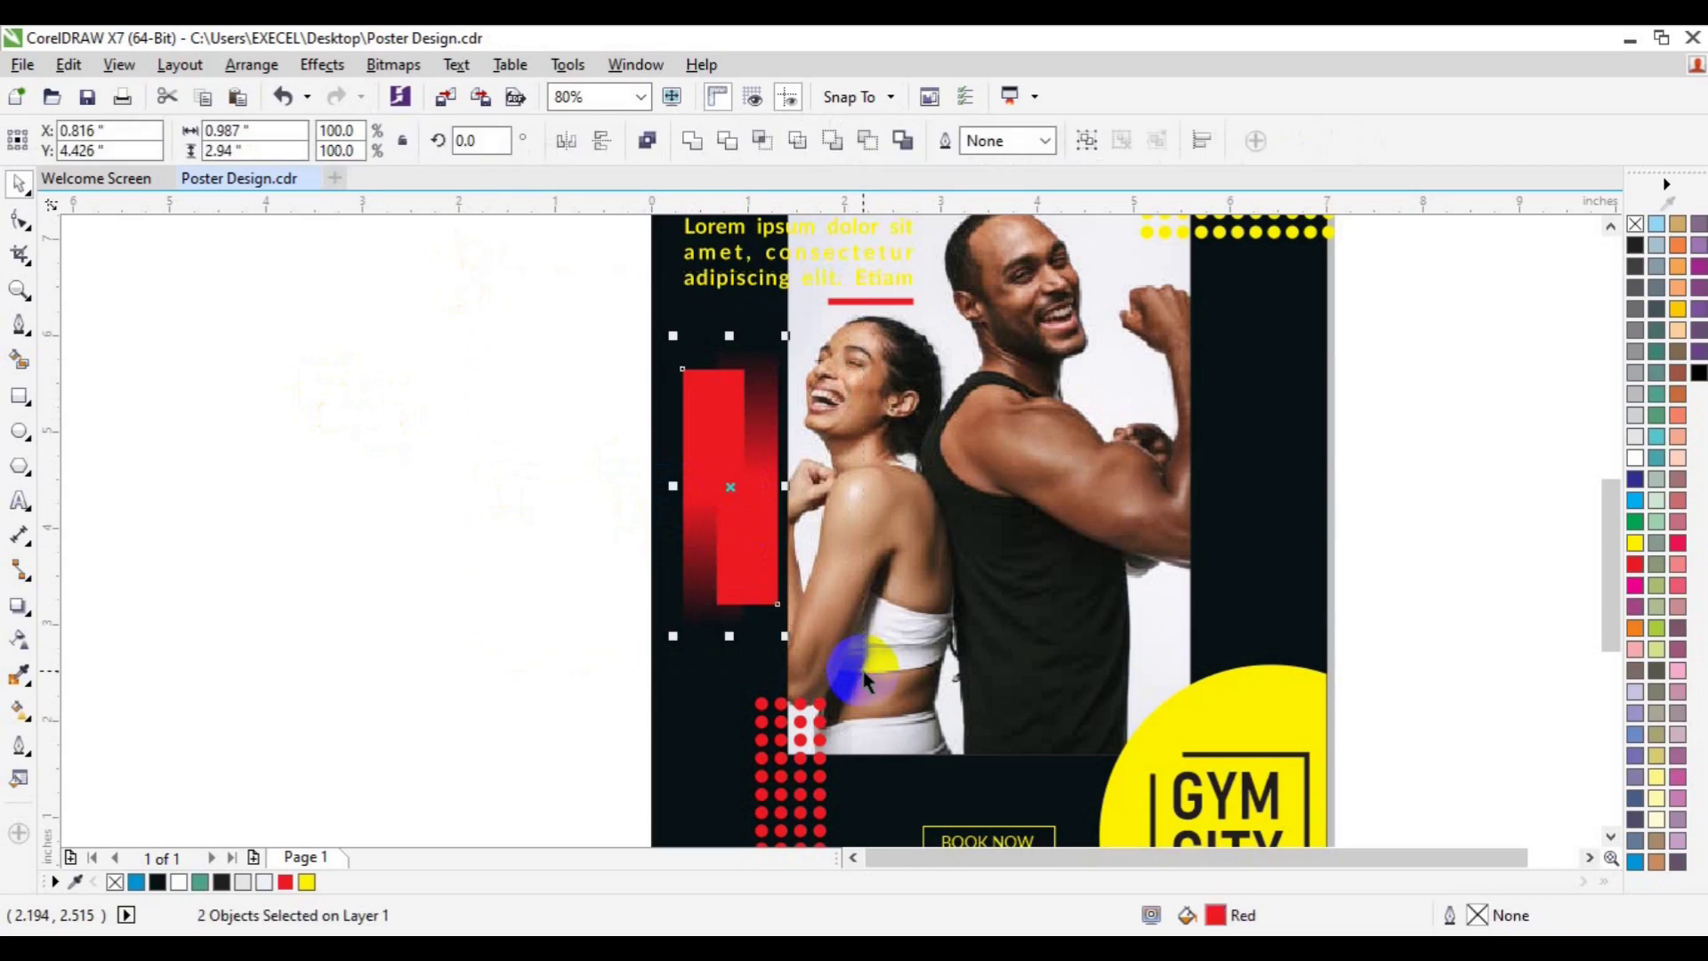
key("ctrl+g")
left_click_drag(709, 485, 1256, 411)
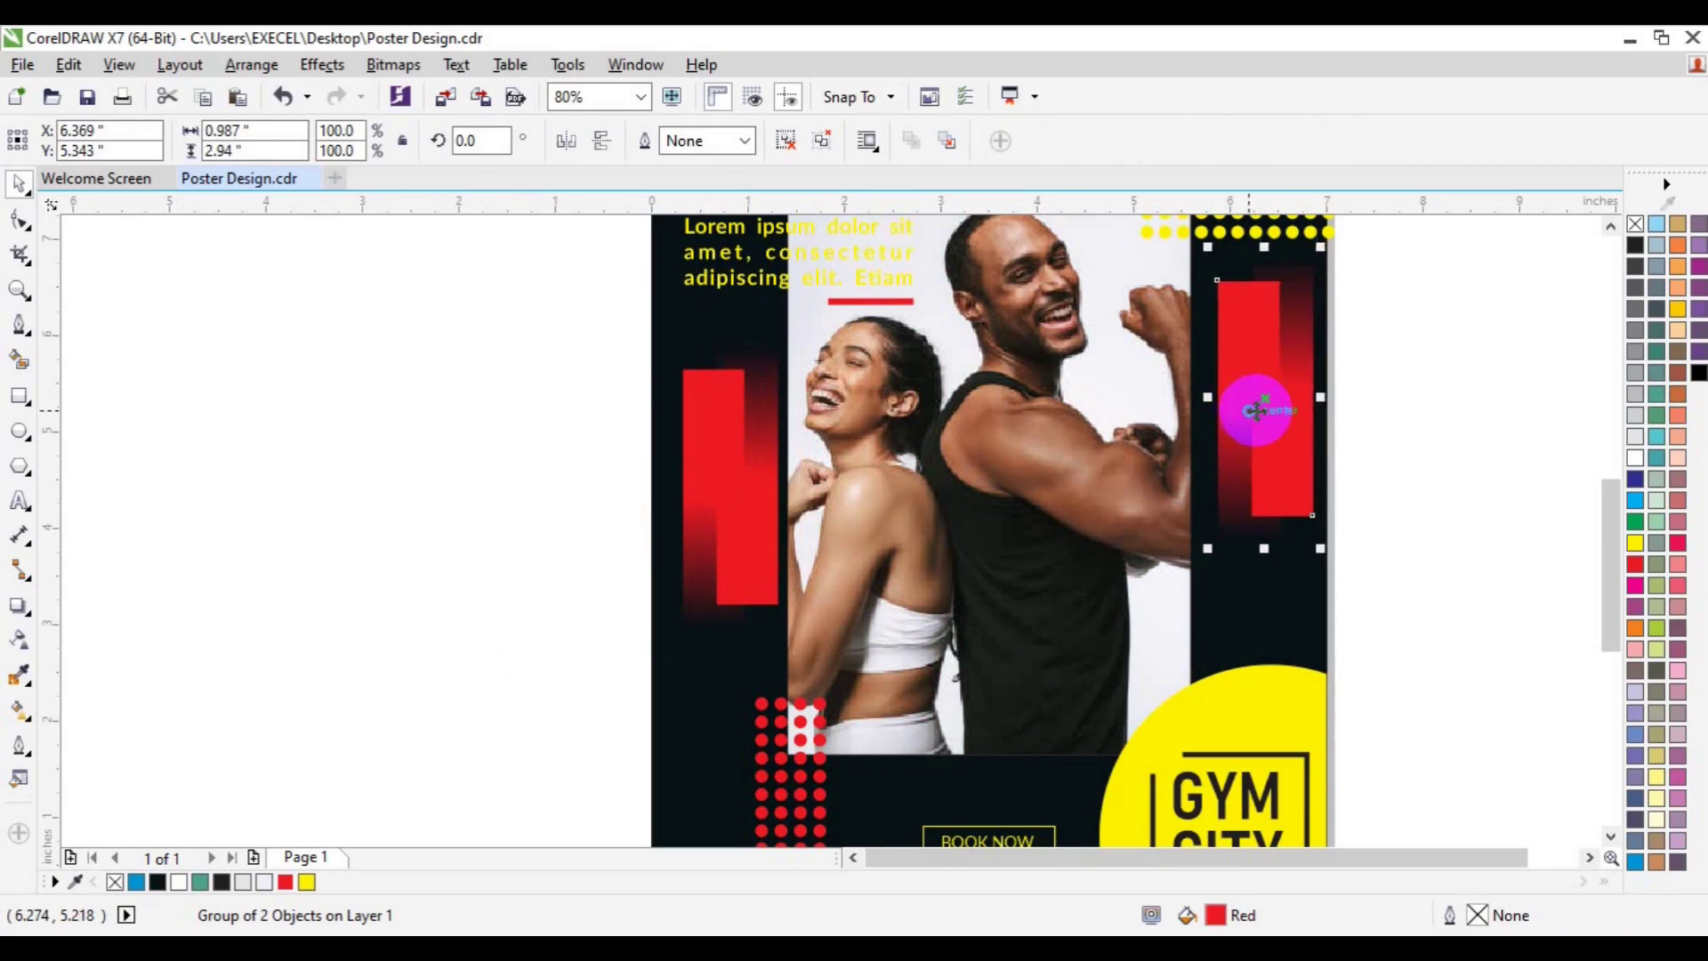
left_click(305, 879)
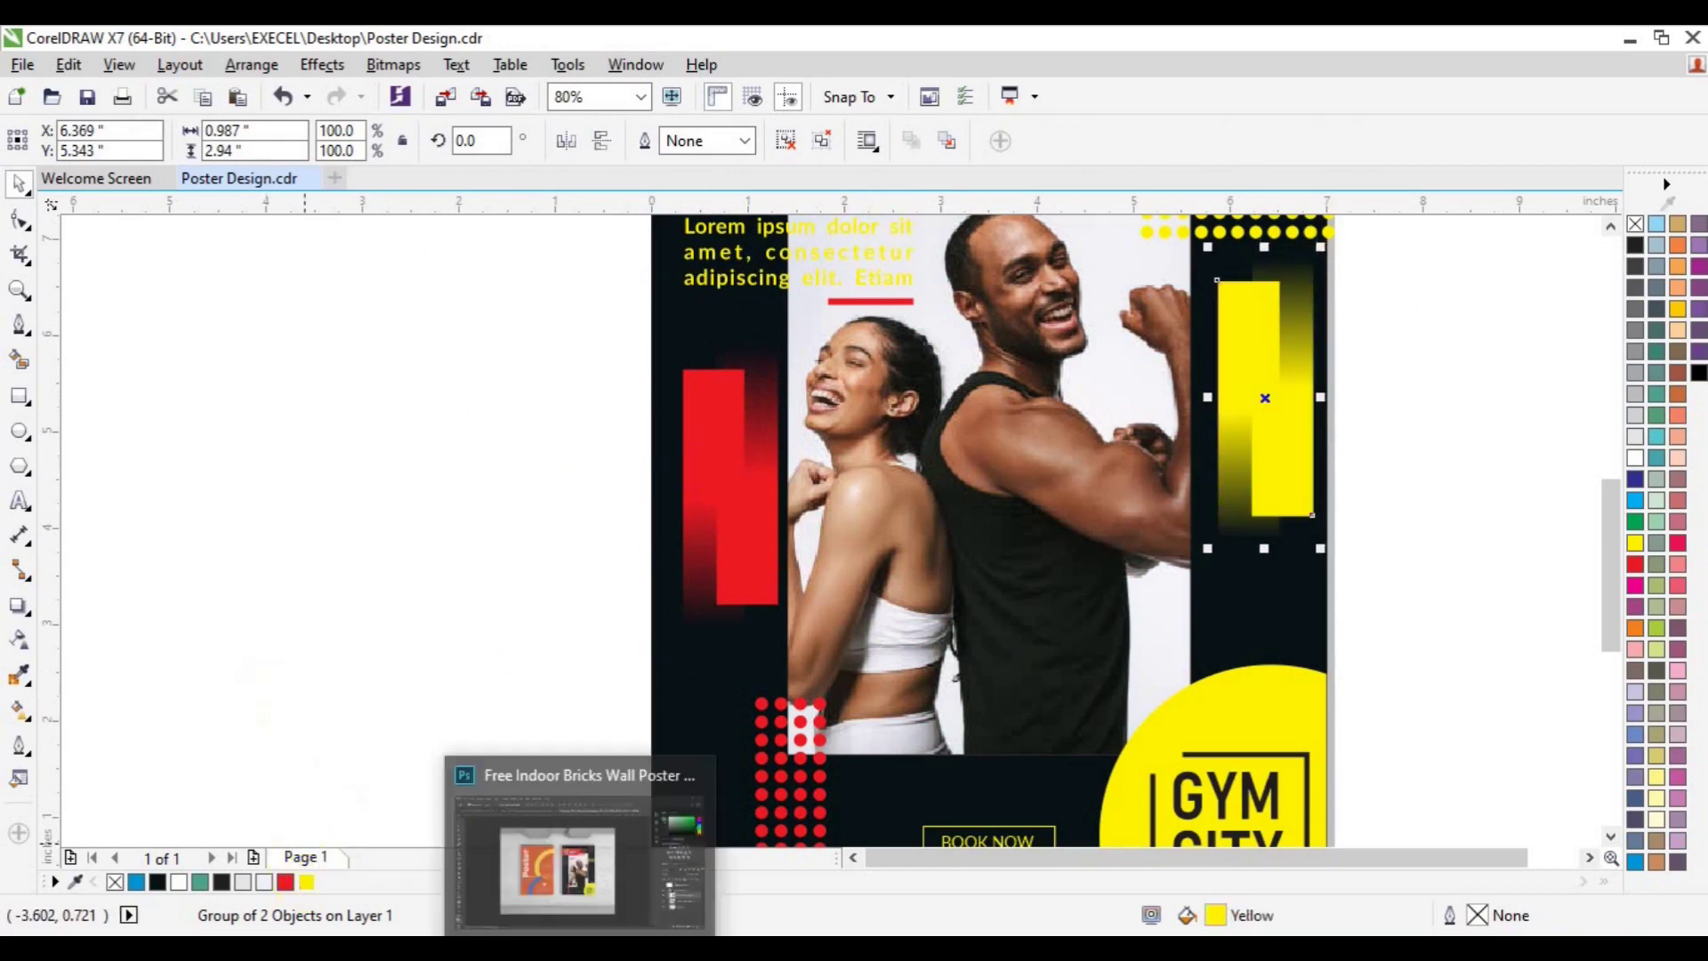
- Nudge the yellow bar group slightly down along the dark strip beside the photo
key("Down")
key("Down")
key("Down")
key("Down")
key("Down")
key("Down")
key("Down")
key("Down")
key("Down")
key("Down")
key("Down")
key("Down")
key("Down")
key("Down")
key("Down")
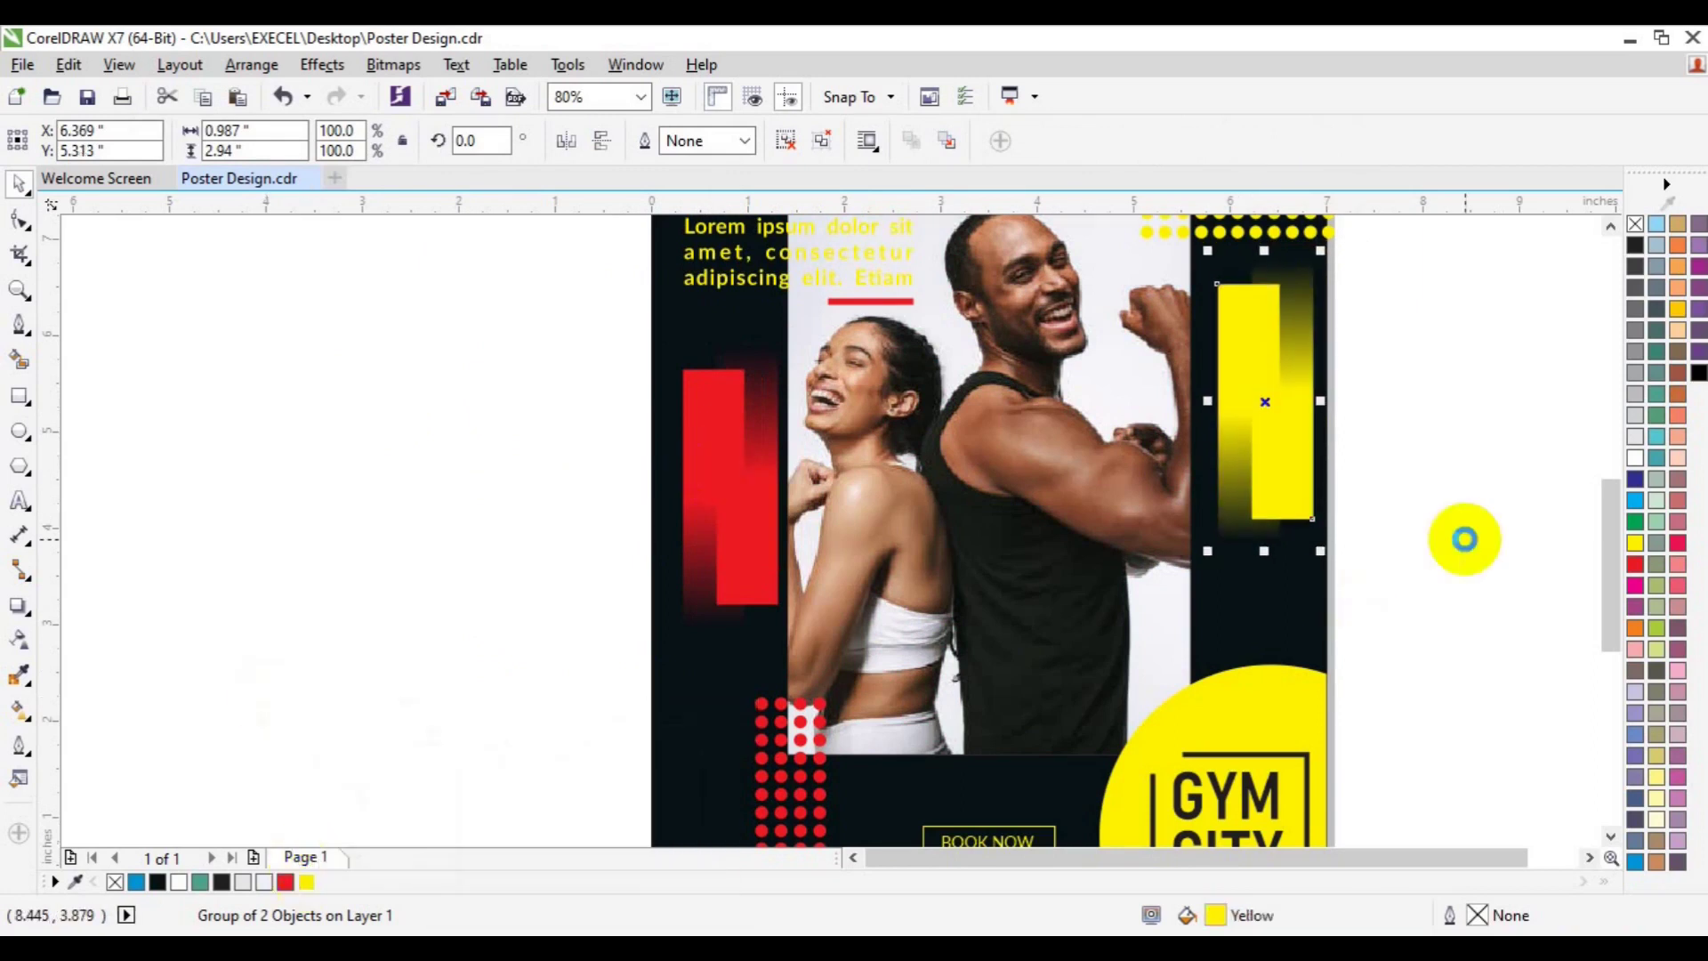
- Nudge the red bar group slightly down and the yellow bar group slightly left, to X 6.299 inches
left_click(704, 562)
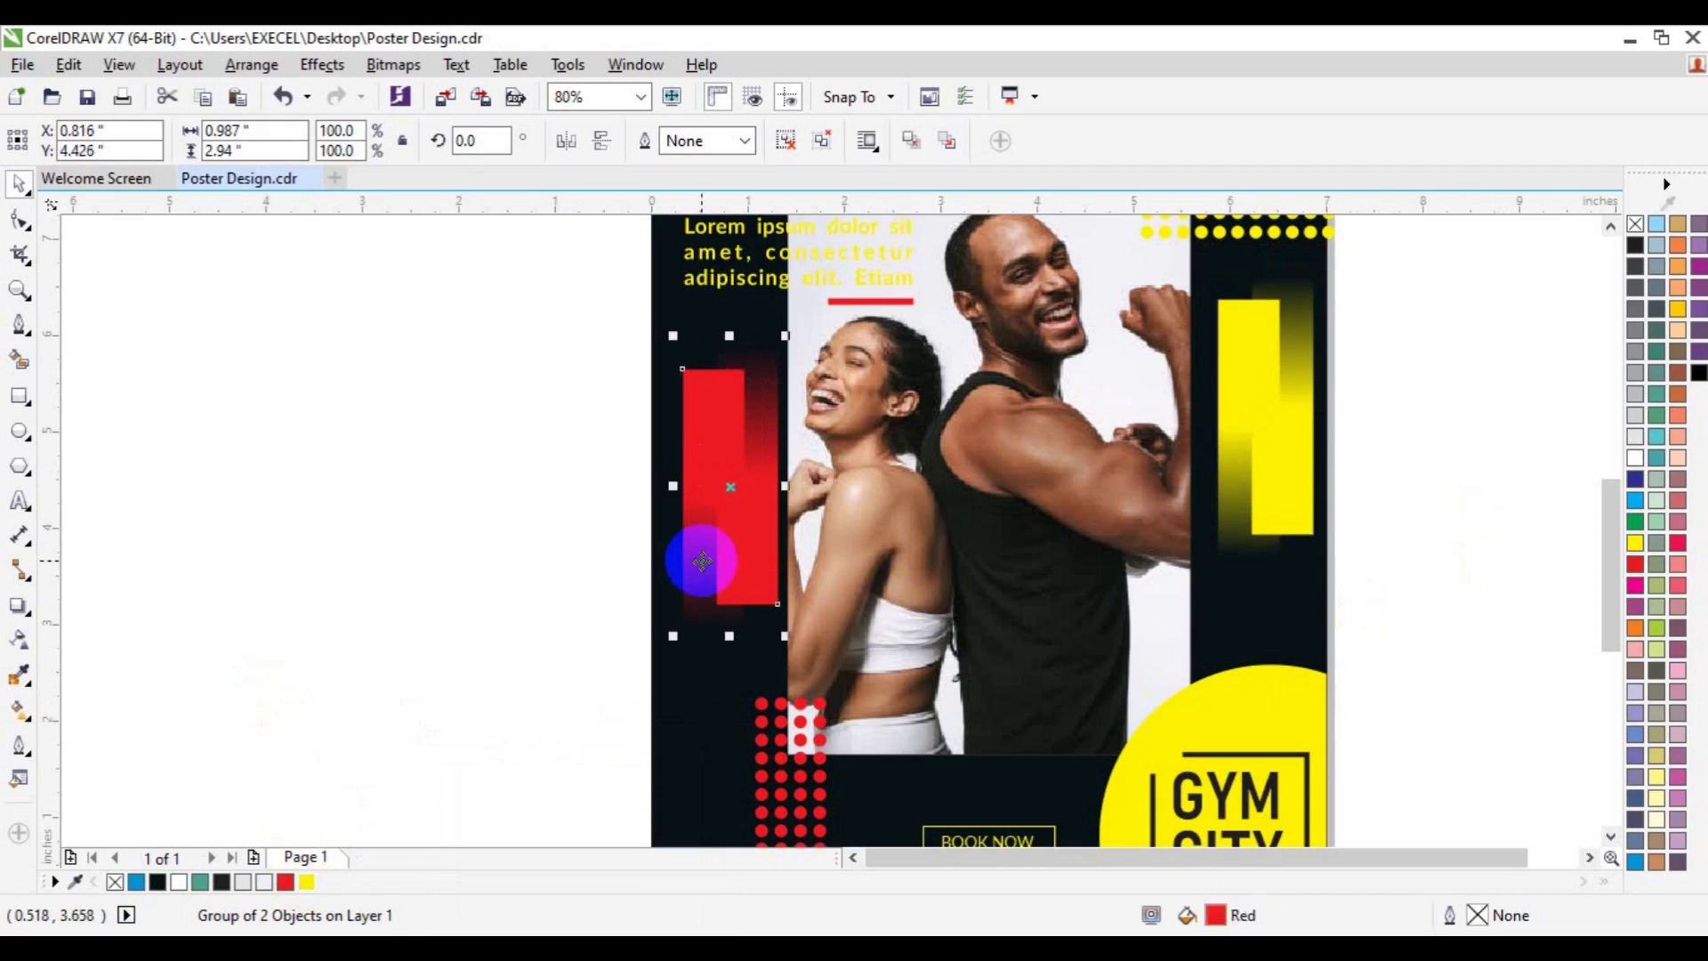
left_click(1309, 438)
key("Left")
key("Left")
key("Left")
key("Left")
key("Left")
key("Left")
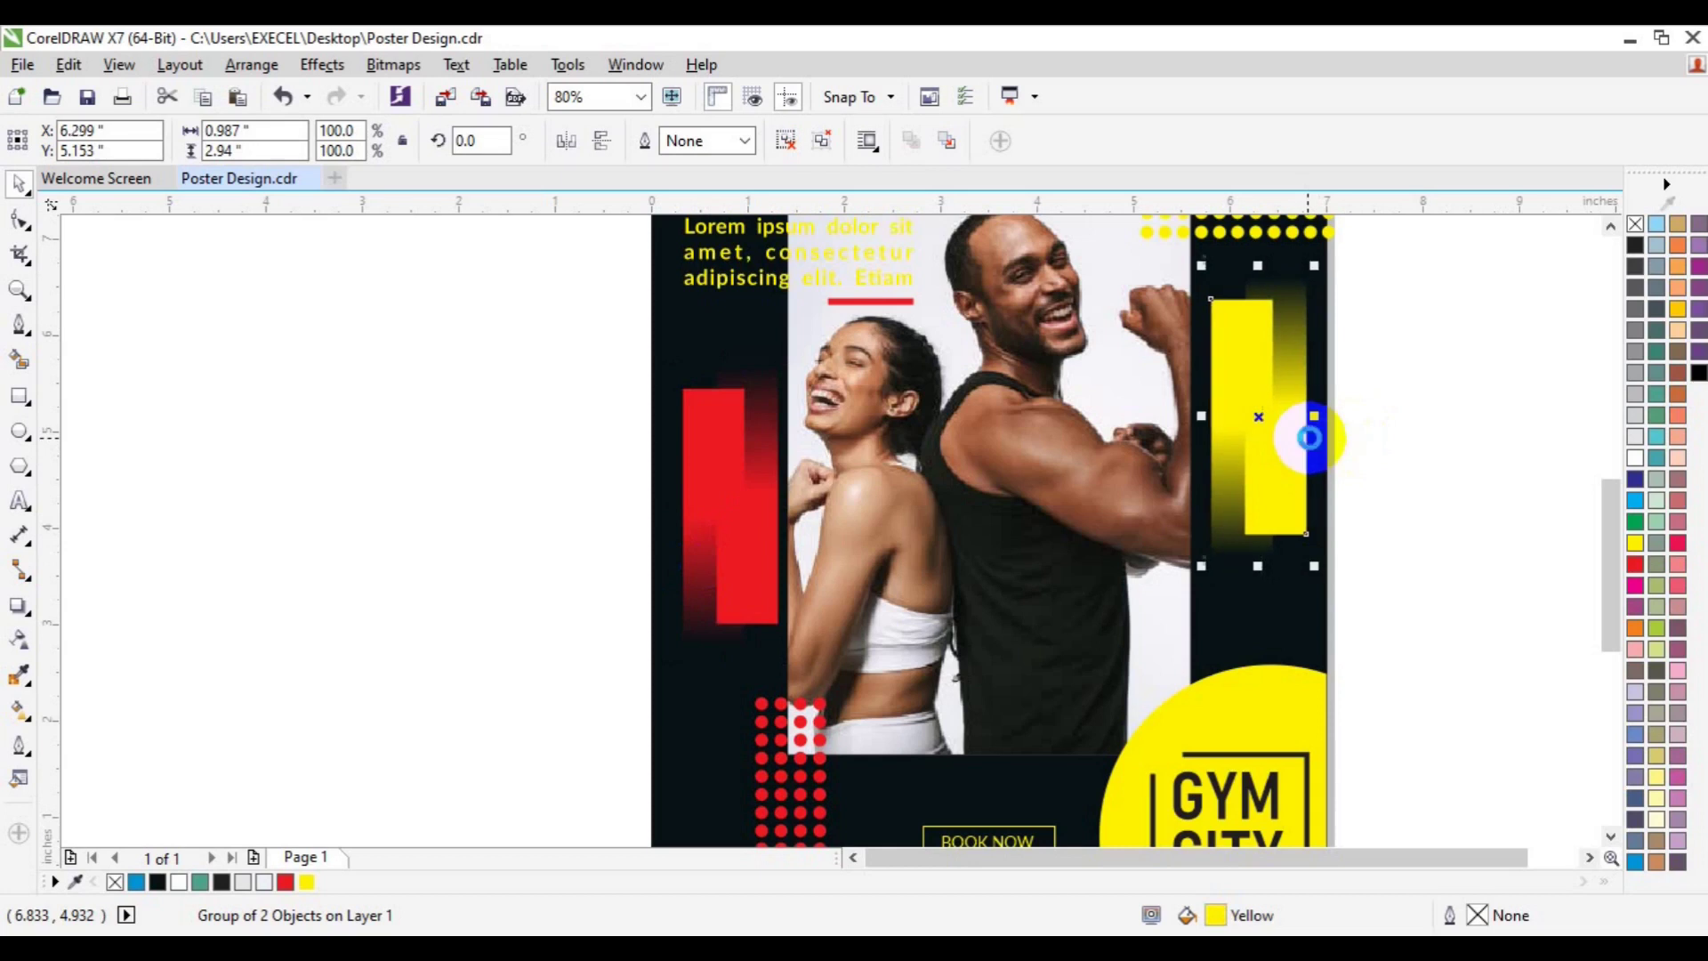
- Group the red and yellow bar groups together and centre them horizontally on the dark poster background
left_click(731, 536, "shift")
key("ctrl+g")
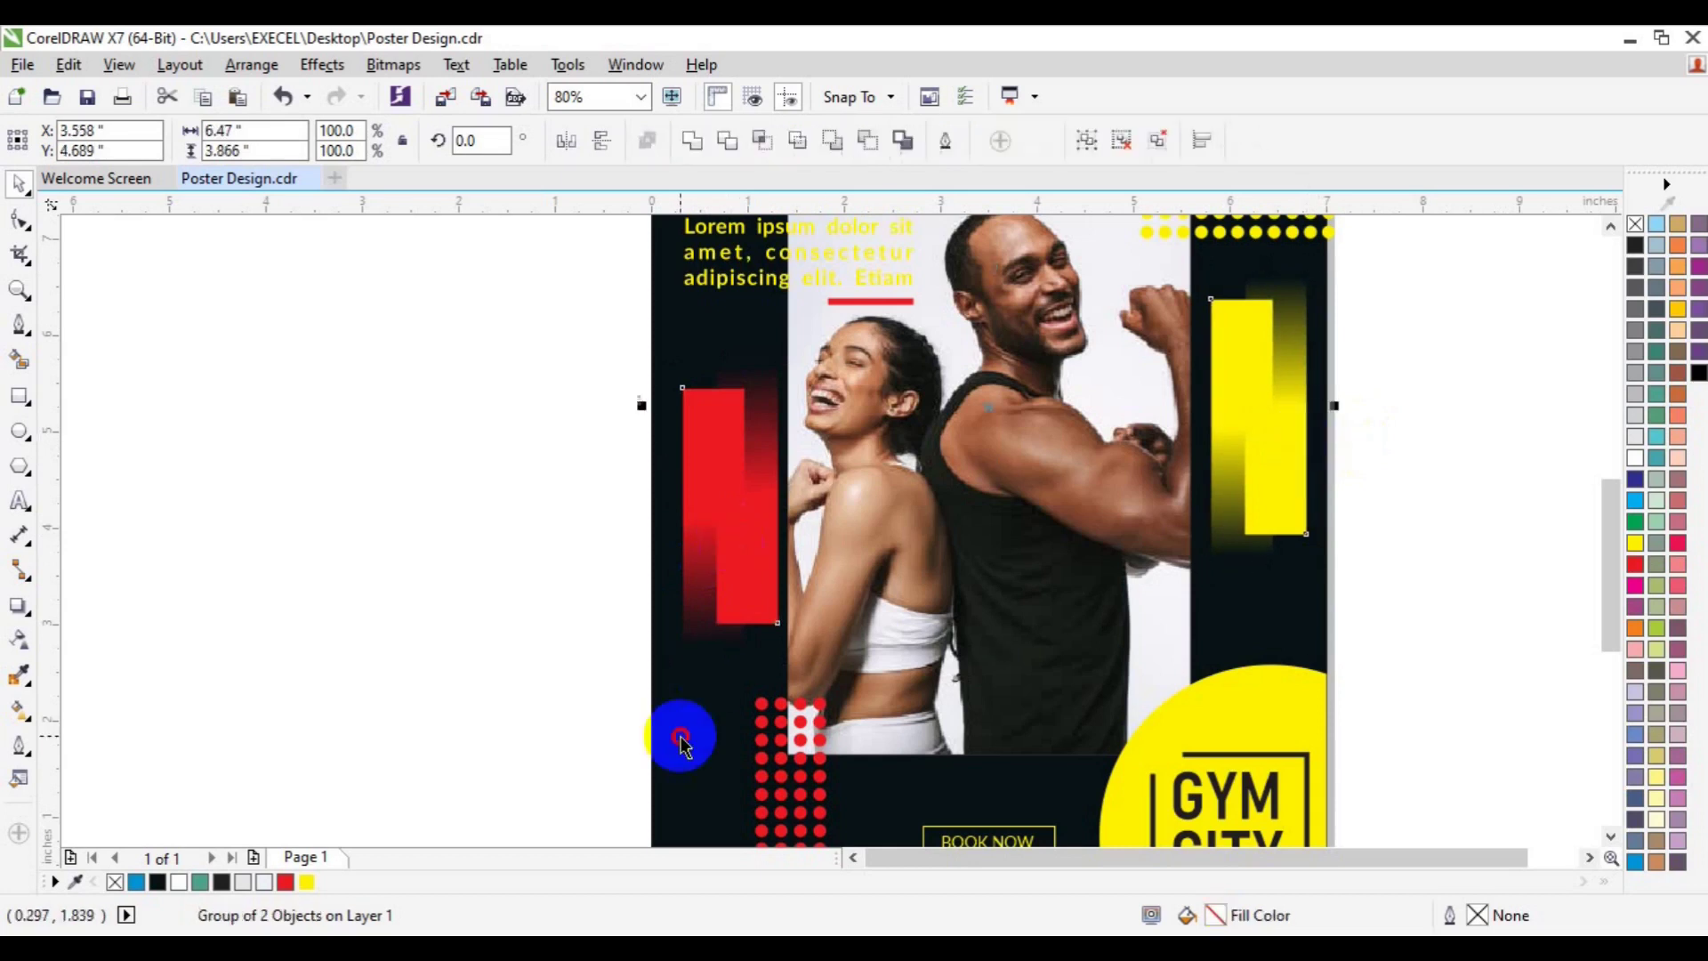
left_click(679, 736, "shift")
key("c")
left_click(1391, 501)
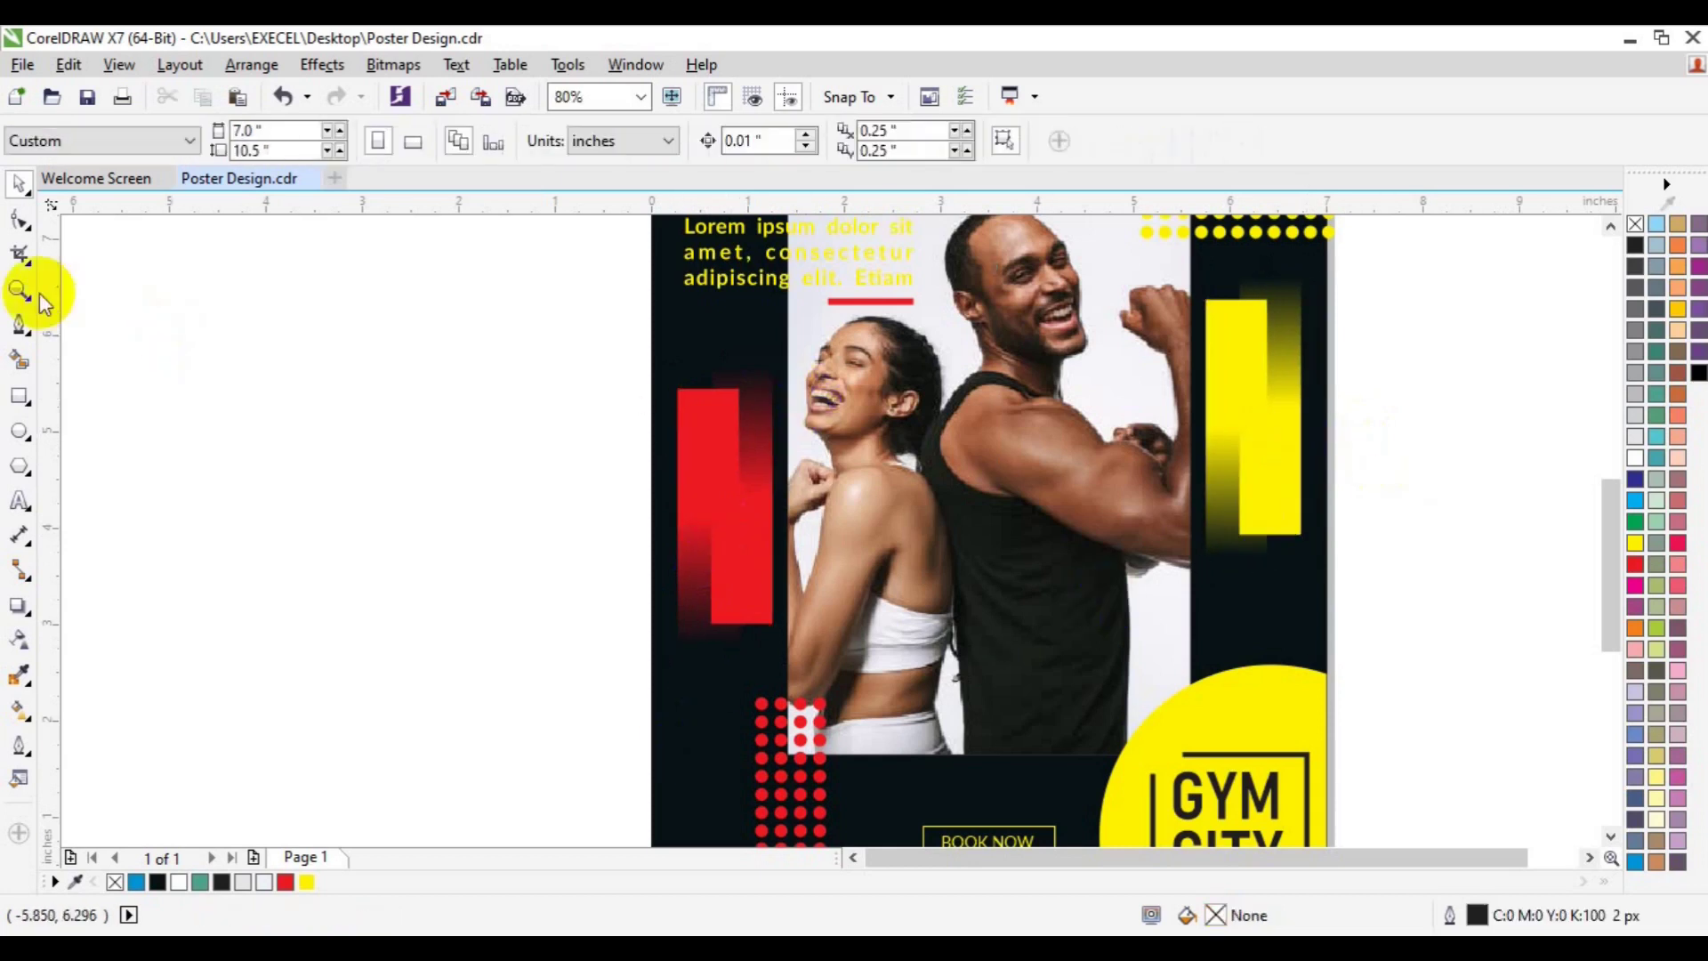
key("F3")
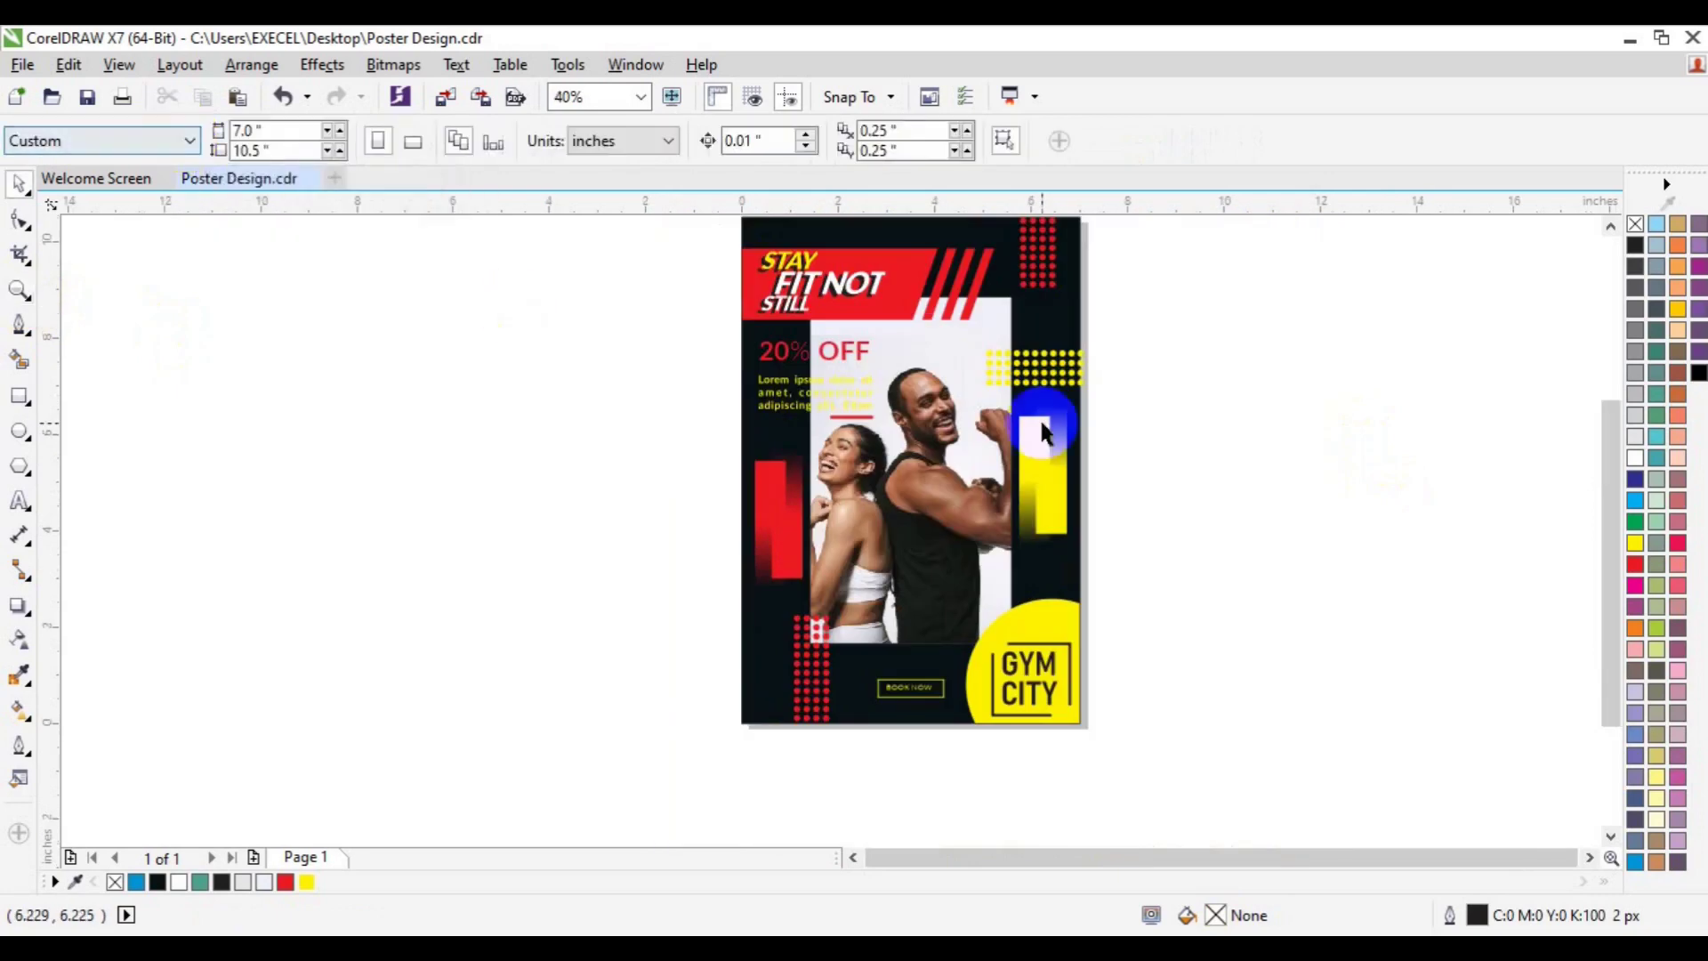